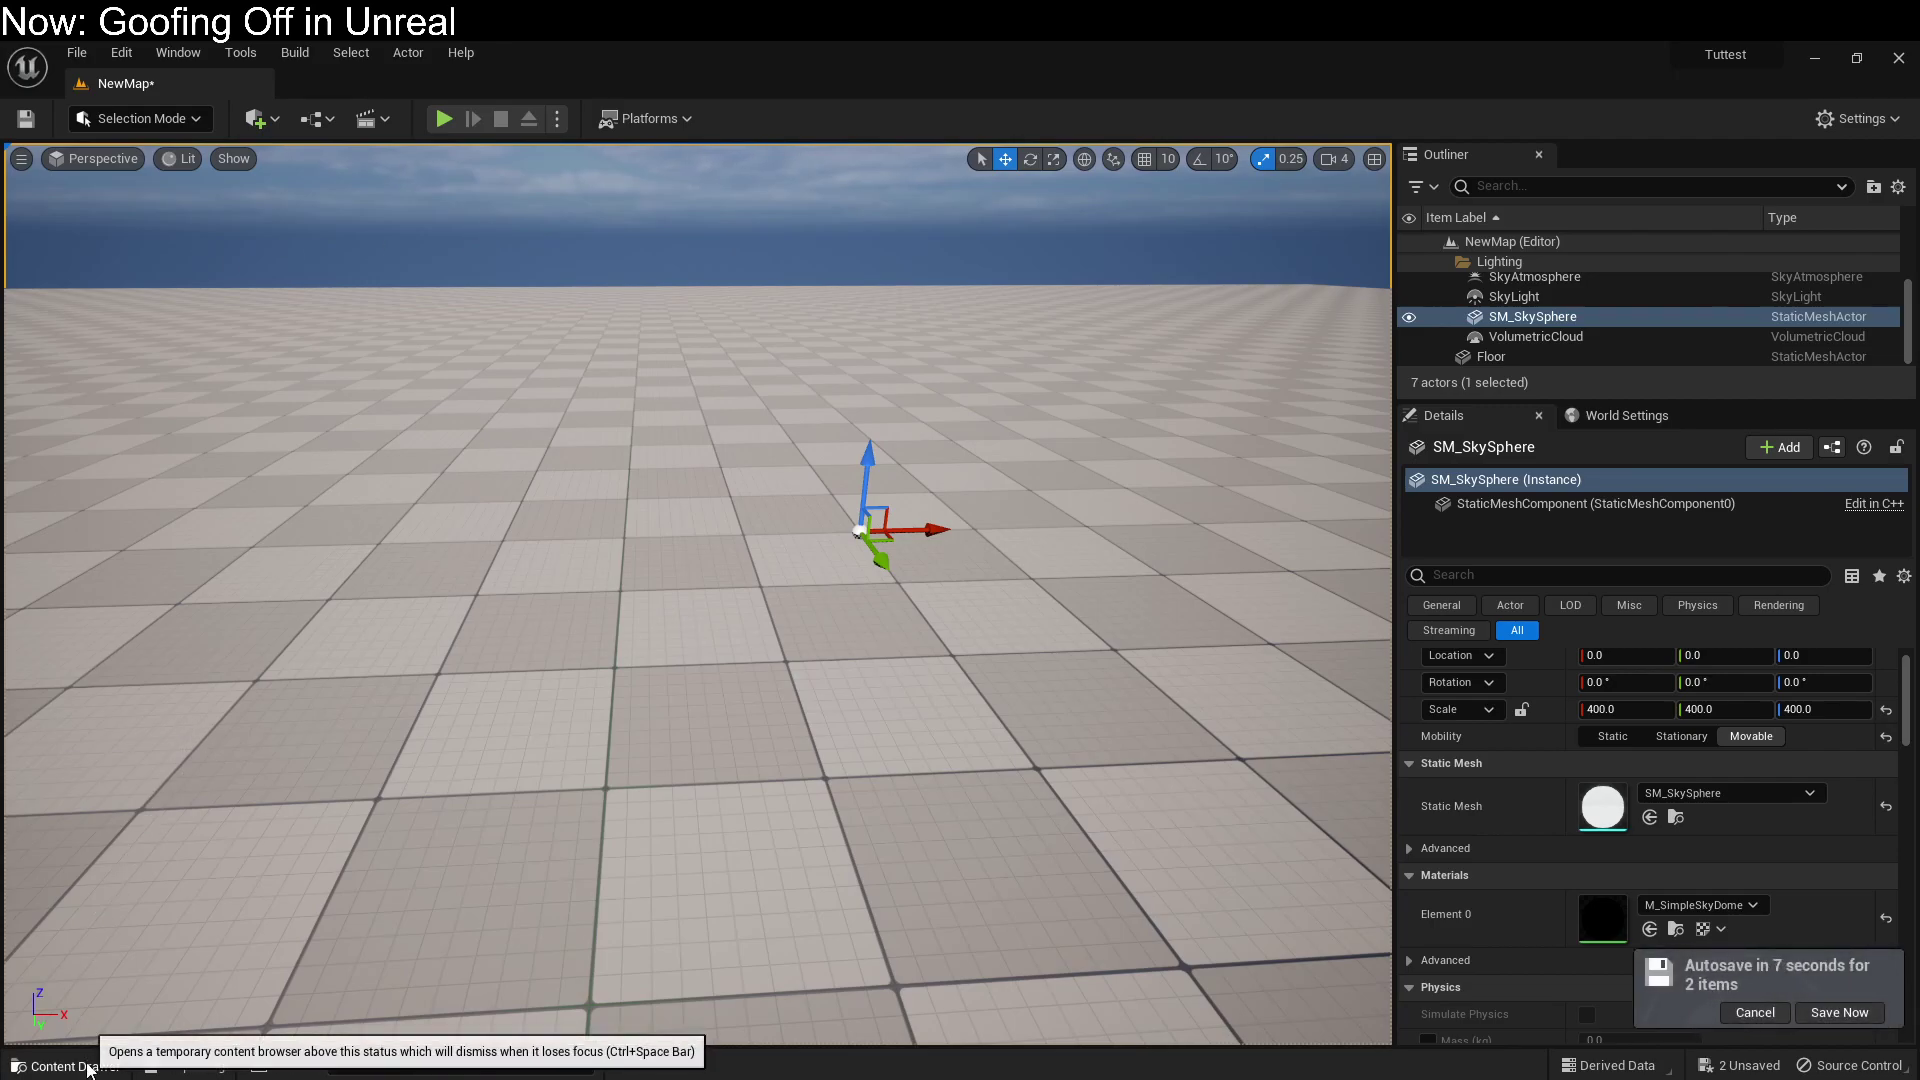
Step: Create a Control Rig asset from the Kate_Marsh skeletal mesh in the Kate content folder
{"action": "left_click", "coordinate": [65, 1065]}
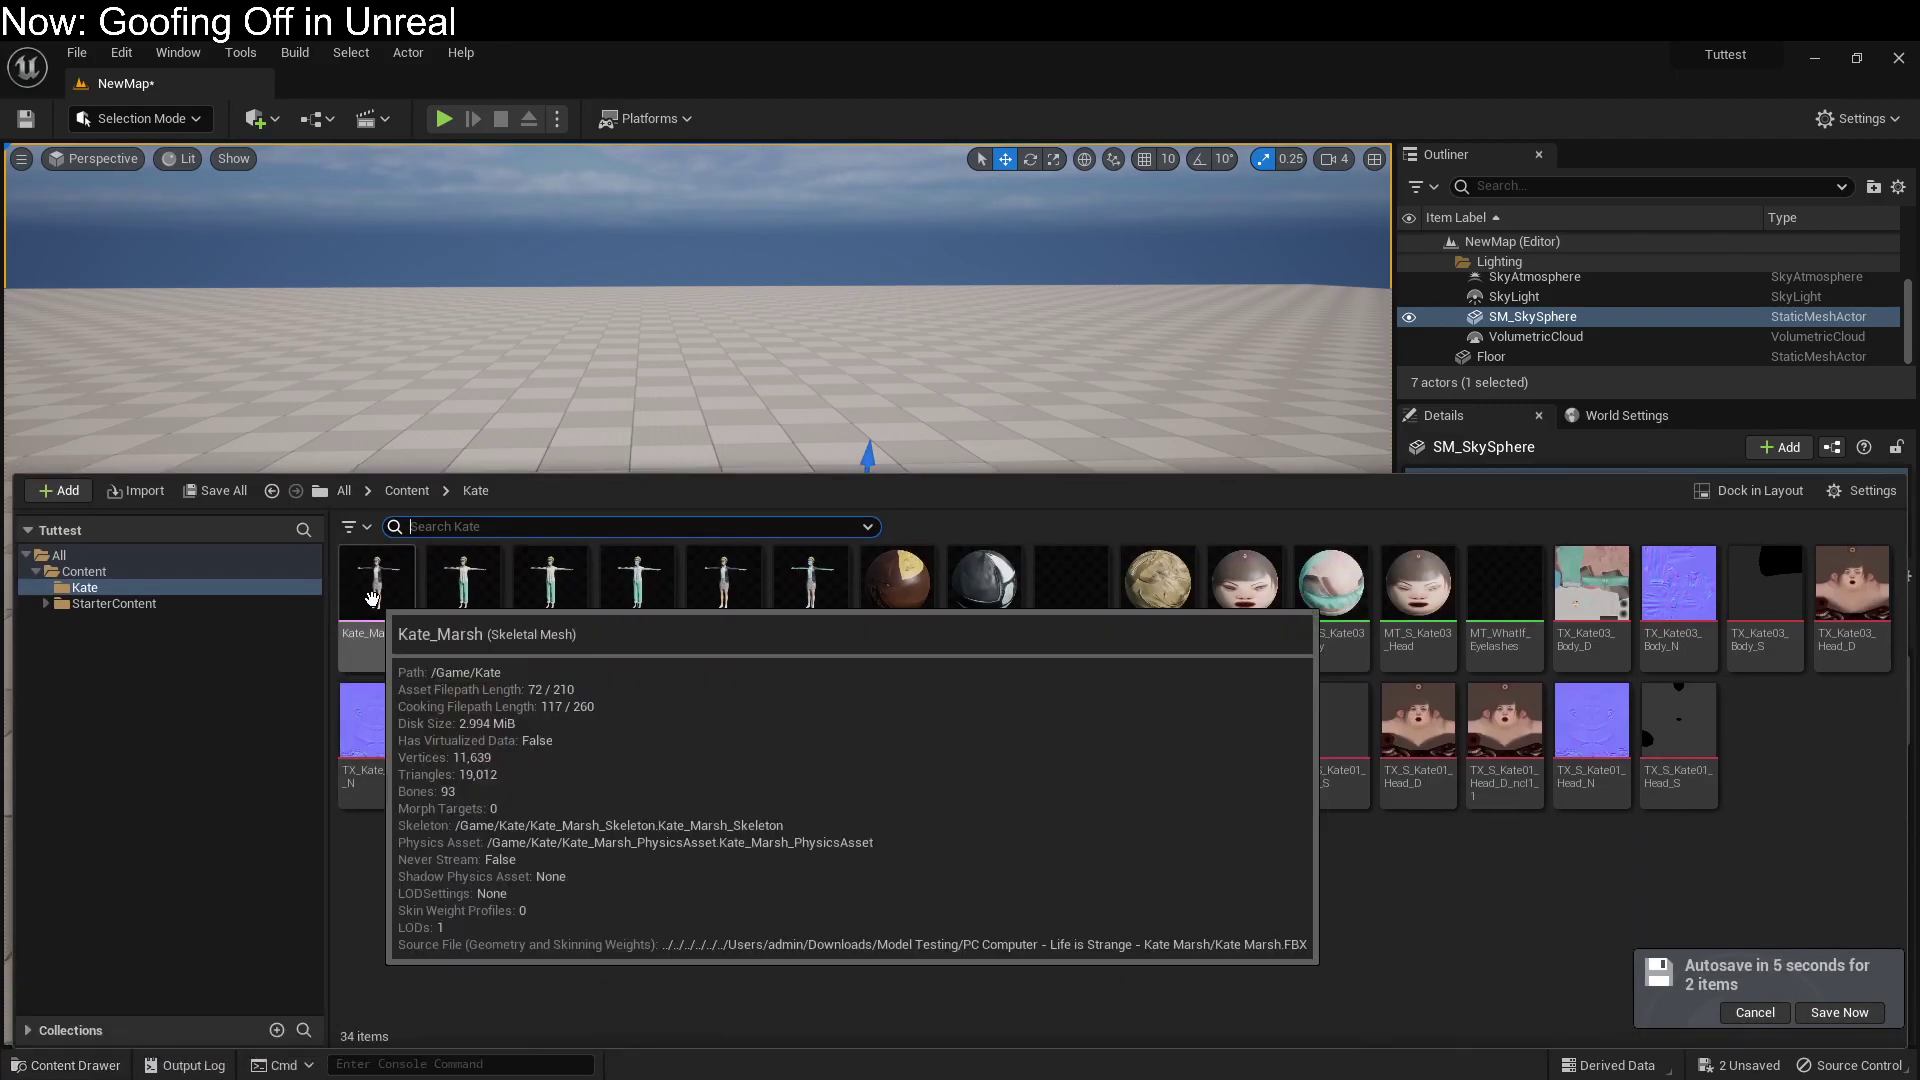
{"action": "right_click", "coordinate": [376, 606]}
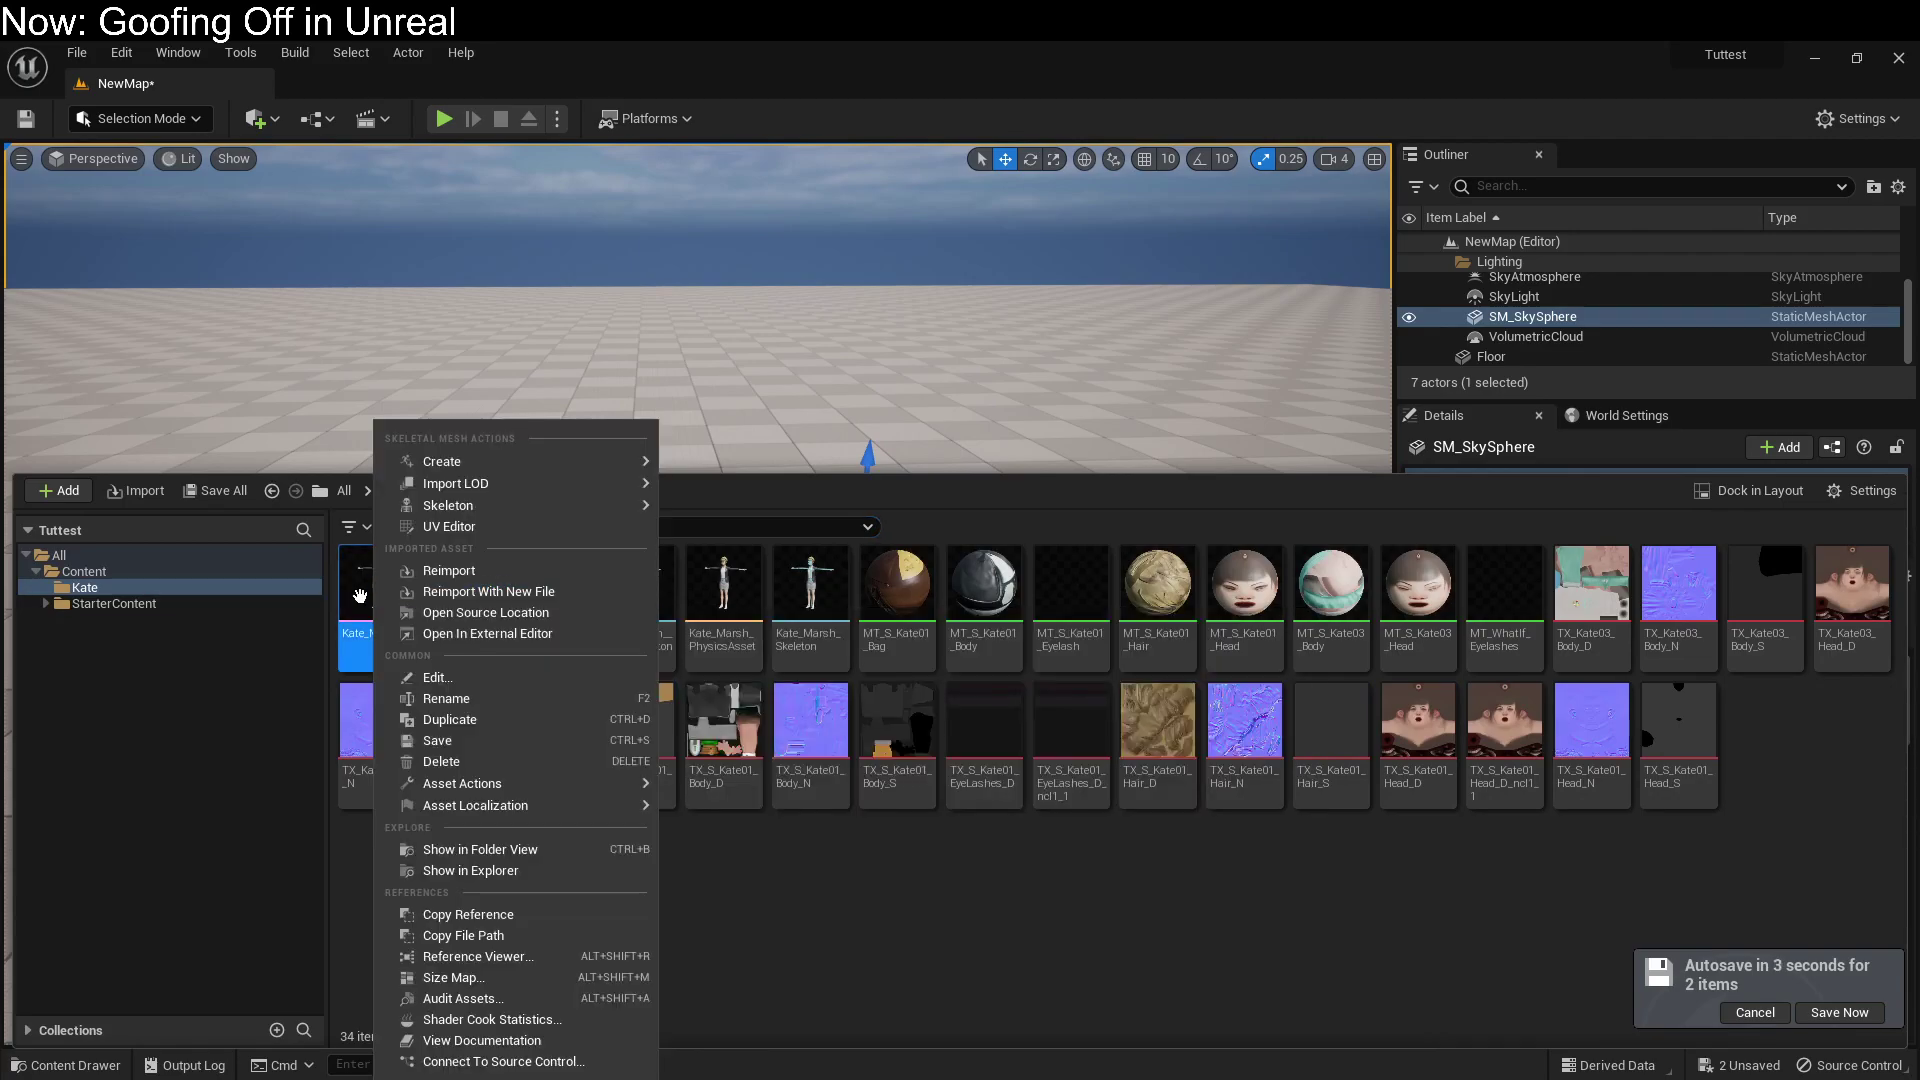
{"action": "mouse_move", "coordinate": [448, 462]}
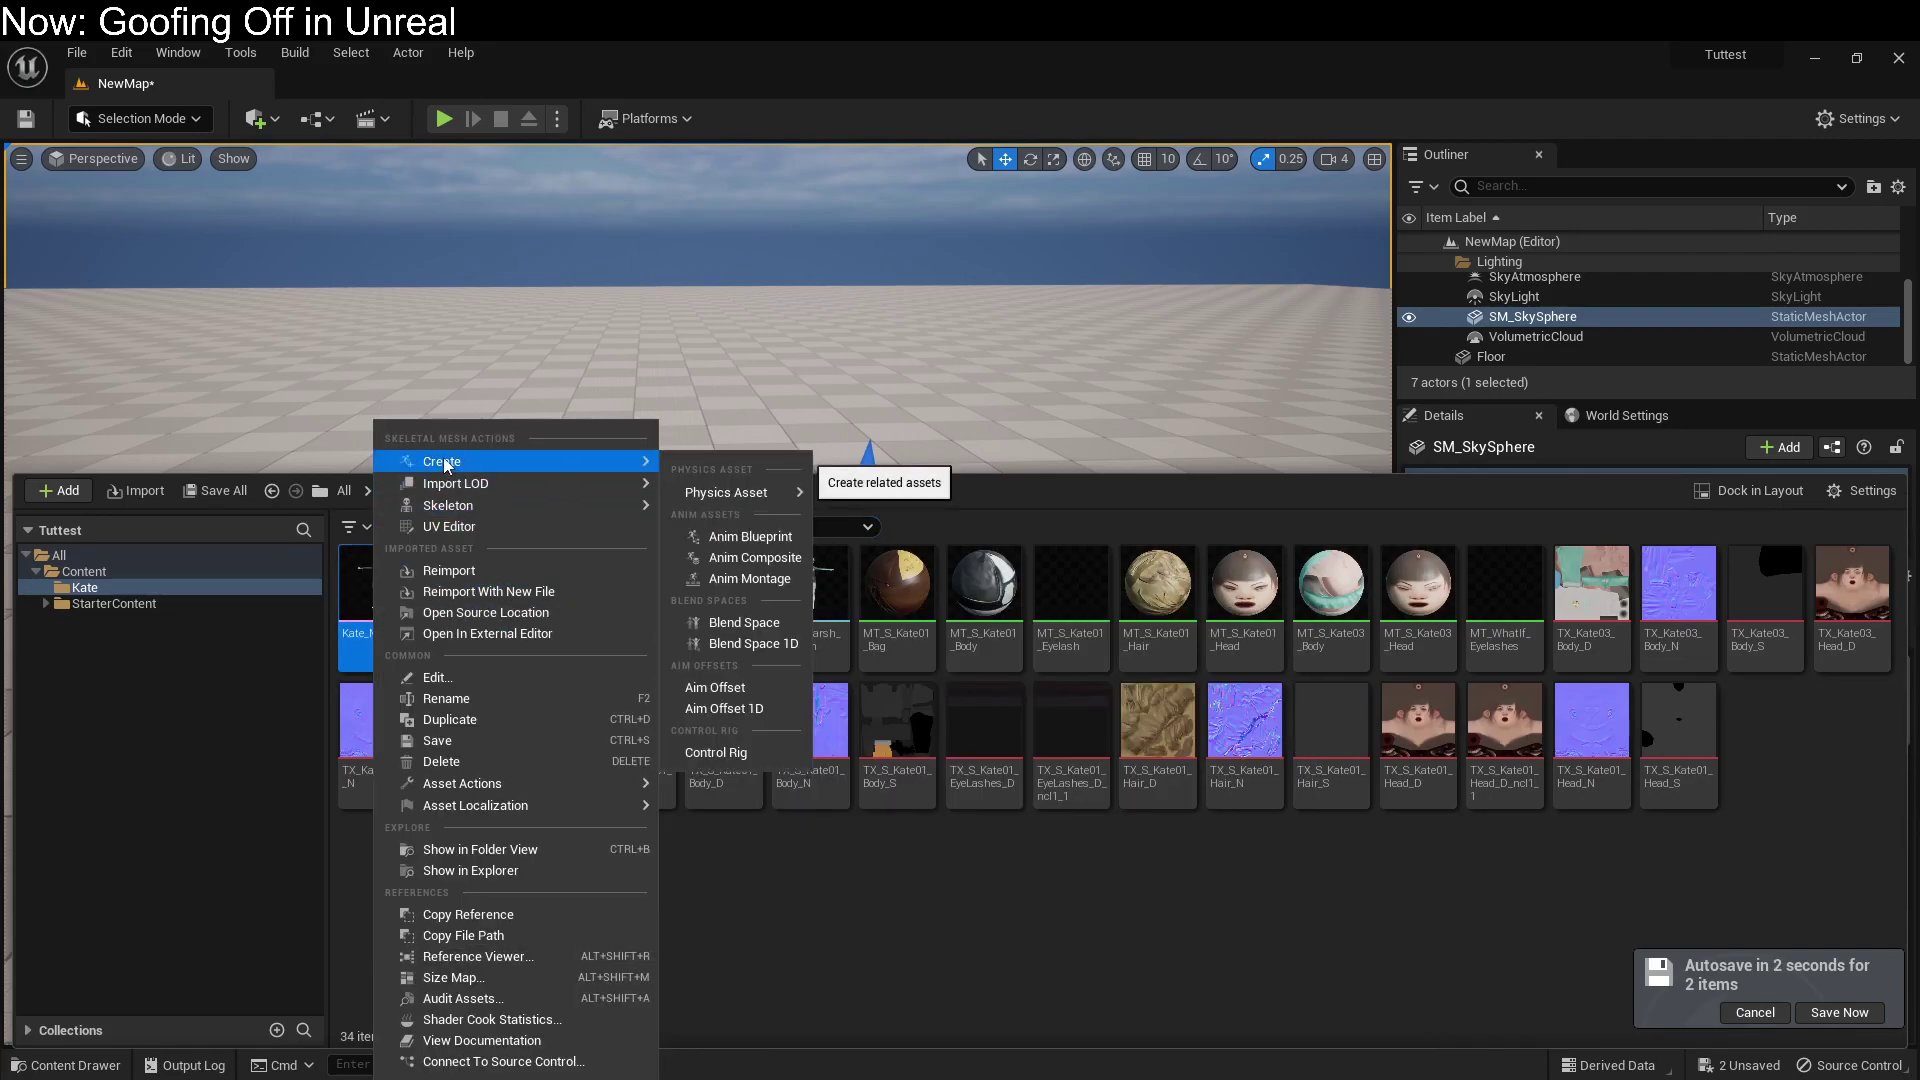
{"action": "left_click", "coordinate": [788, 754]}
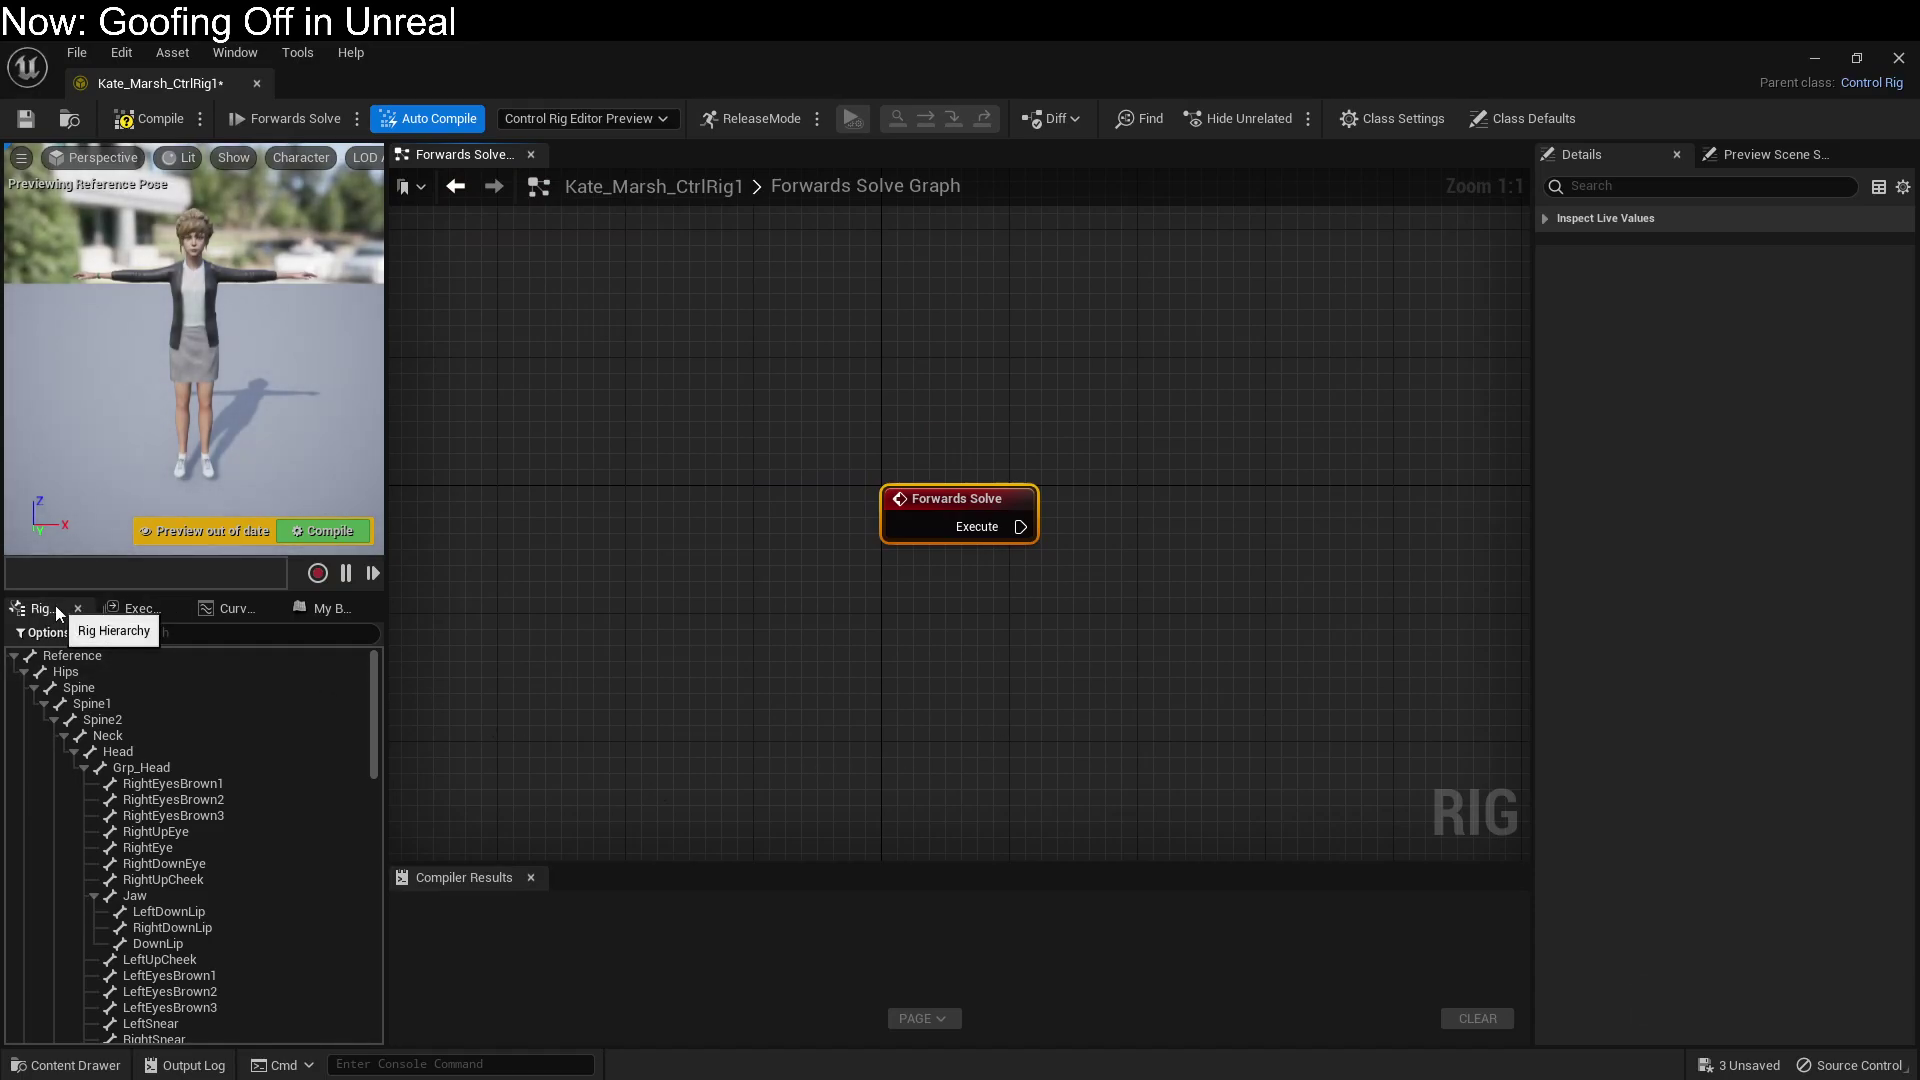
Step: Examine the rig's bone hierarchy from Reference down to LeftToeBase, collapsing and re-expanding the Hips and Reference branches
{"action": "left_click", "coordinate": [24, 672]}
{"action": "left_click", "coordinate": [25, 671]}
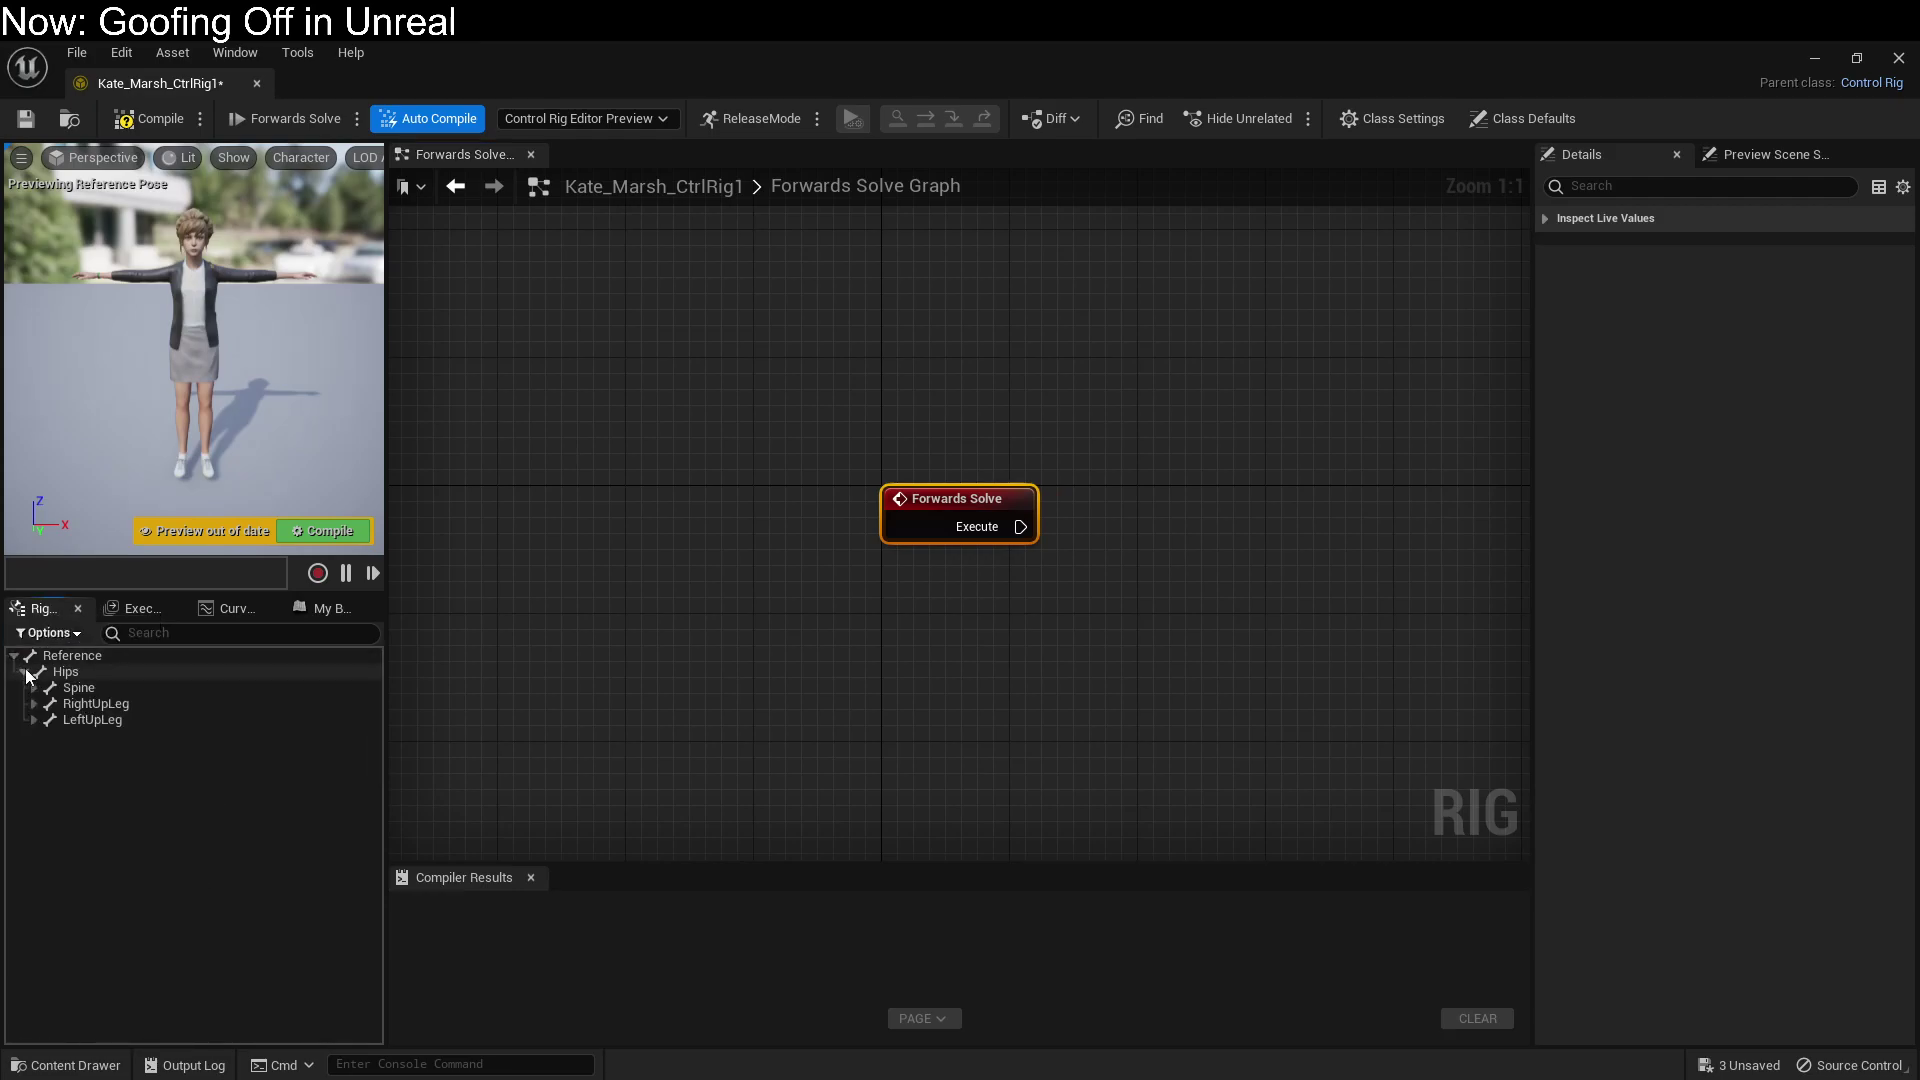
{"action": "left_click", "coordinate": [15, 656]}
{"action": "left_click", "coordinate": [15, 656]}
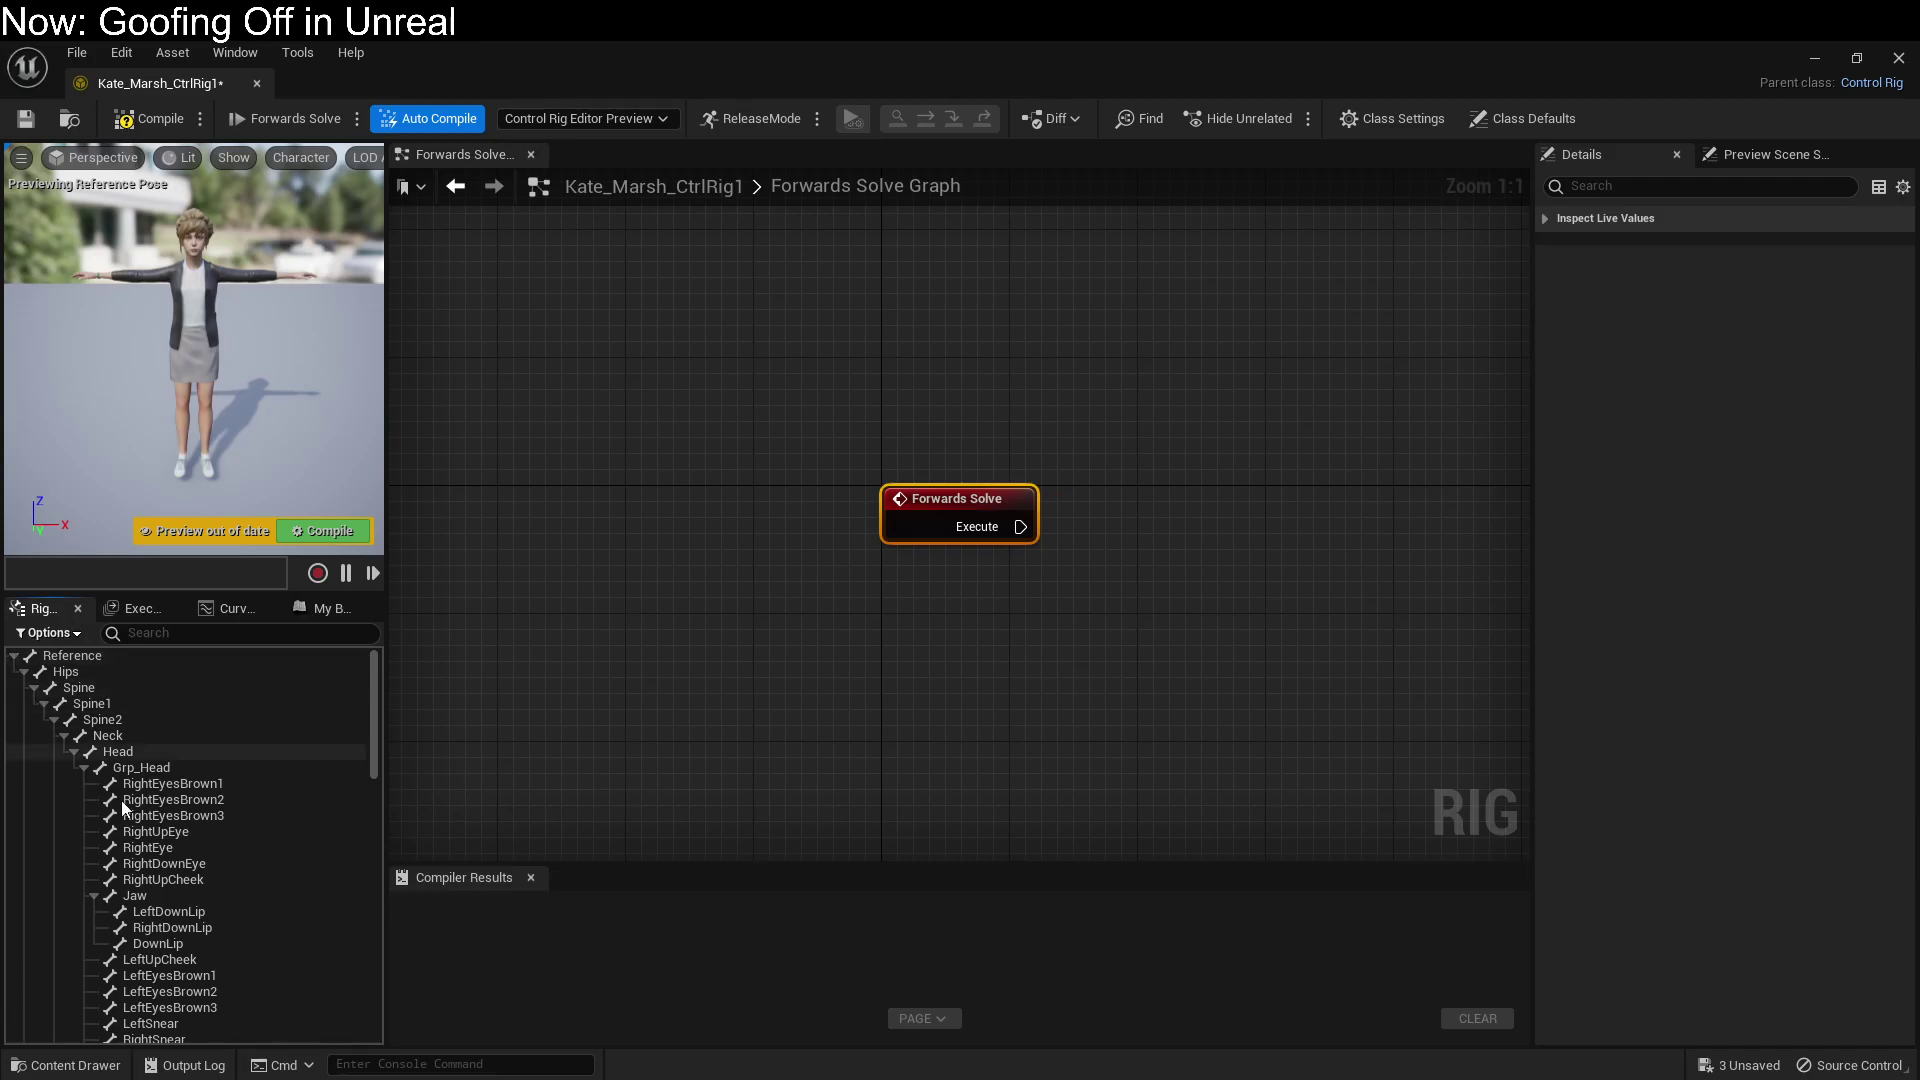
{"action": "scroll", "coordinate": [148, 936], "scroll_direction": "down", "scroll_amount": 5}
{"action": "scroll", "coordinate": [150, 937], "scroll_direction": "down", "scroll_amount": 15}
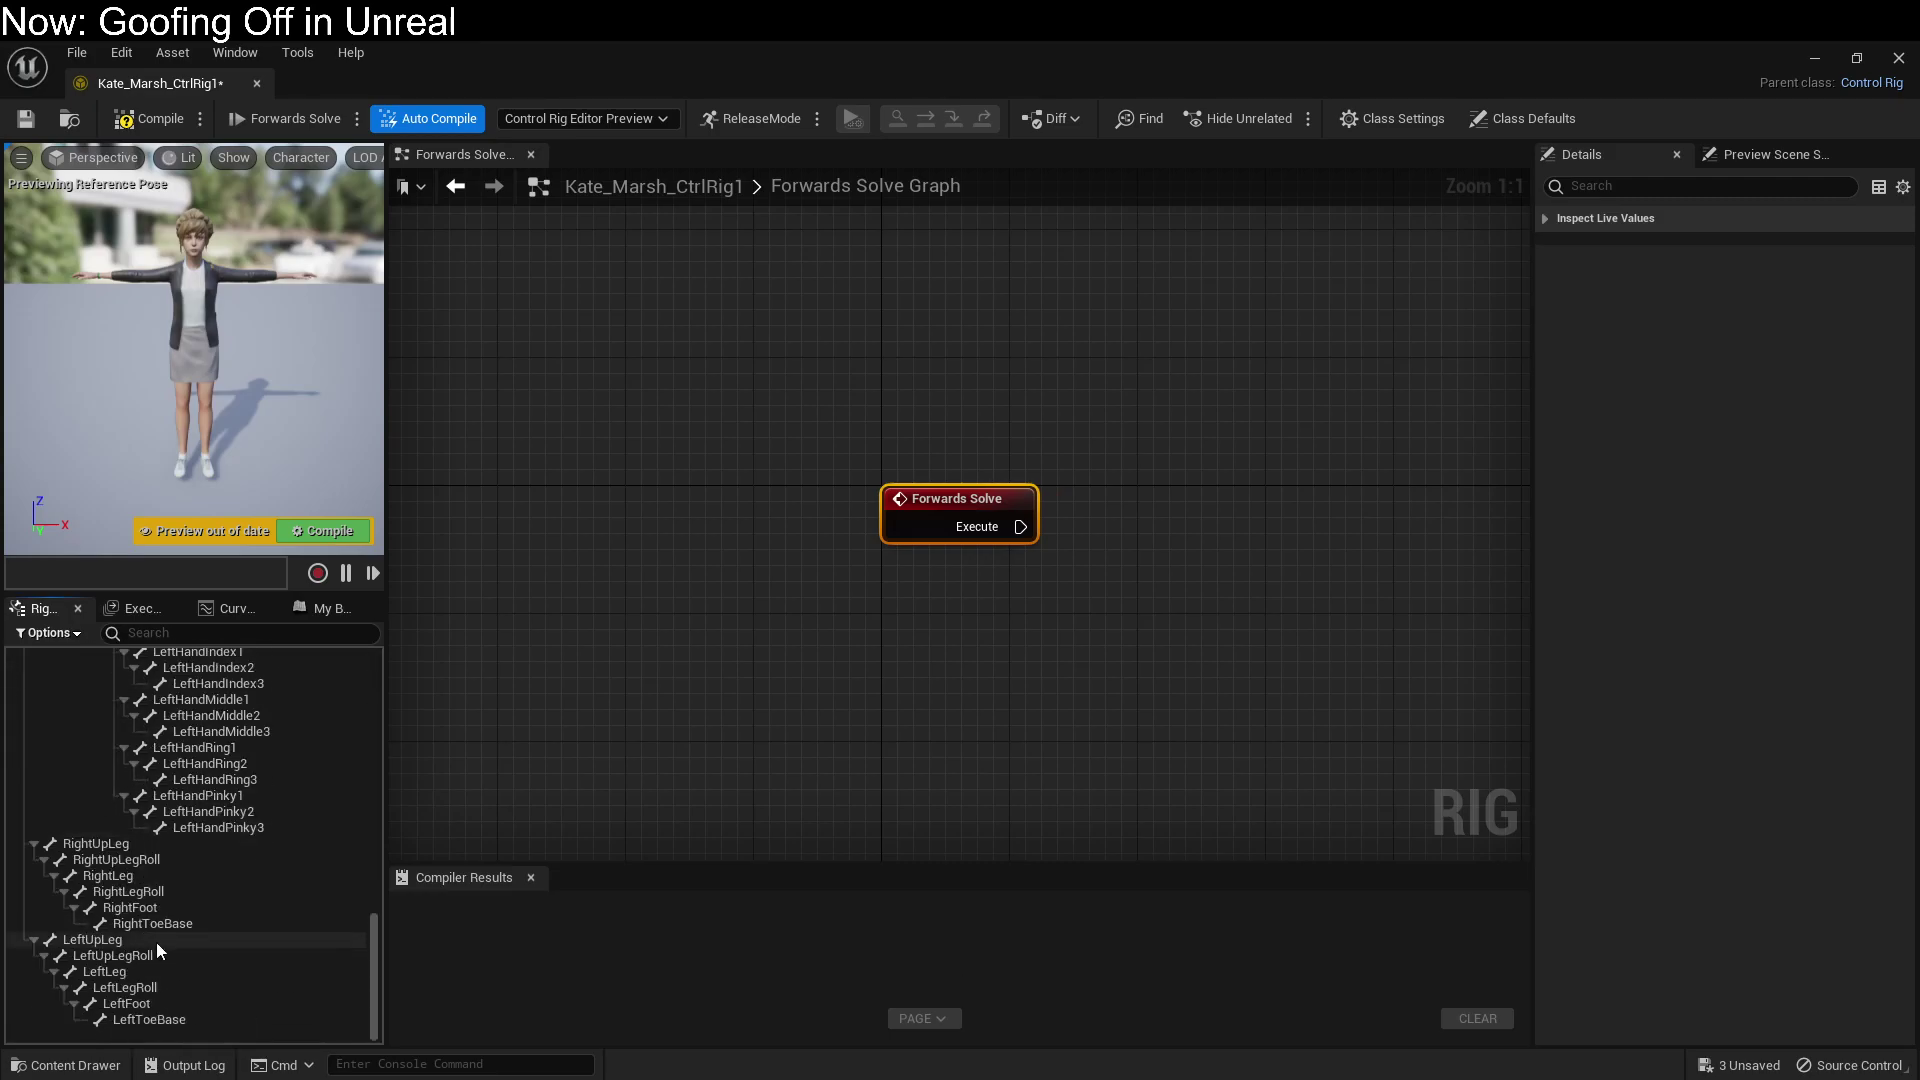
{"action": "scroll", "coordinate": [160, 1008], "scroll_direction": "up", "scroll_amount": 12}
{"action": "scroll", "coordinate": [160, 1012], "scroll_direction": "up", "scroll_amount": 7}
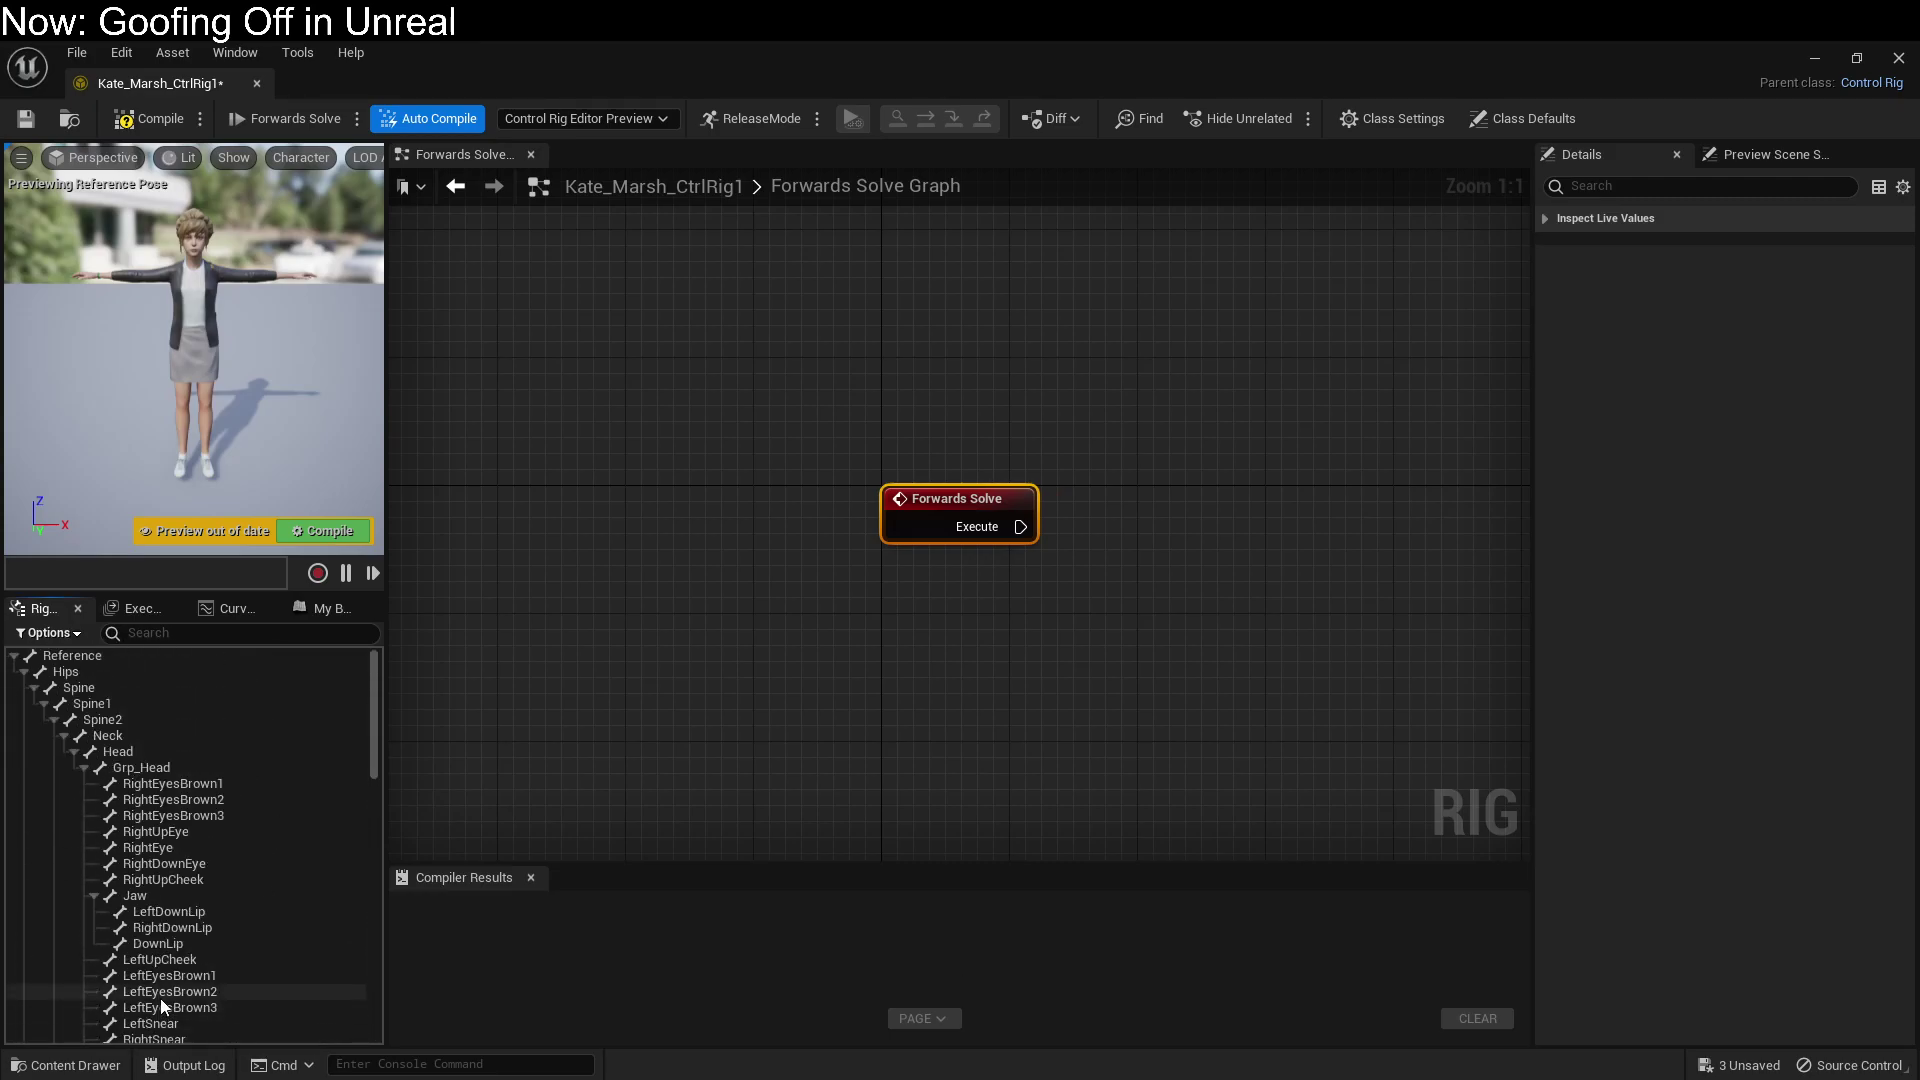
Step: Select every bone from Reference to LeftToeBase and add controls for the selected bones
{"action": "left_click", "coordinate": [90, 656]}
{"action": "scroll", "coordinate": [112, 760], "scroll_direction": "down", "scroll_amount": 8}
{"action": "scroll", "coordinate": [112, 760], "scroll_direction": "down", "scroll_amount": 10}
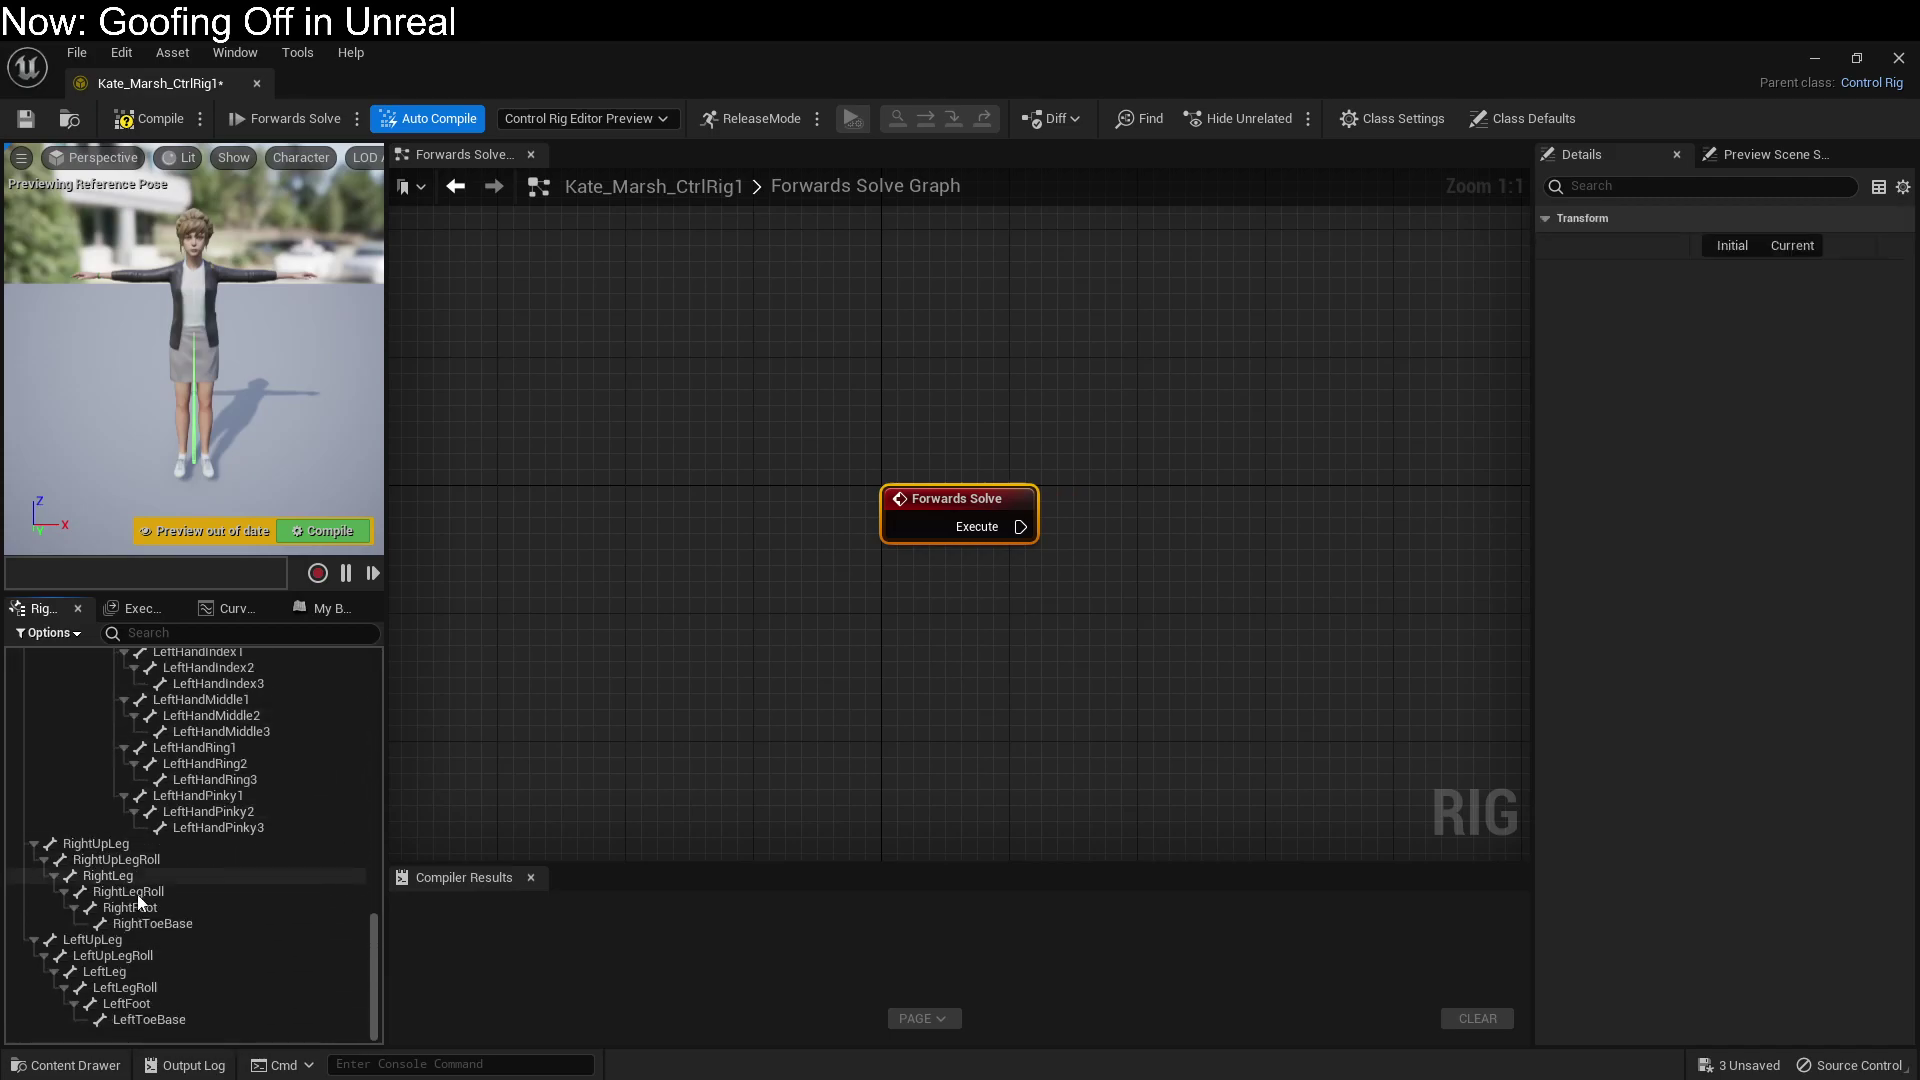
{"action": "left_click", "coordinate": [150, 1012], "text": "shift"}
{"action": "right_click", "coordinate": [170, 802]}
{"action": "mouse_move", "coordinate": [250, 352]}
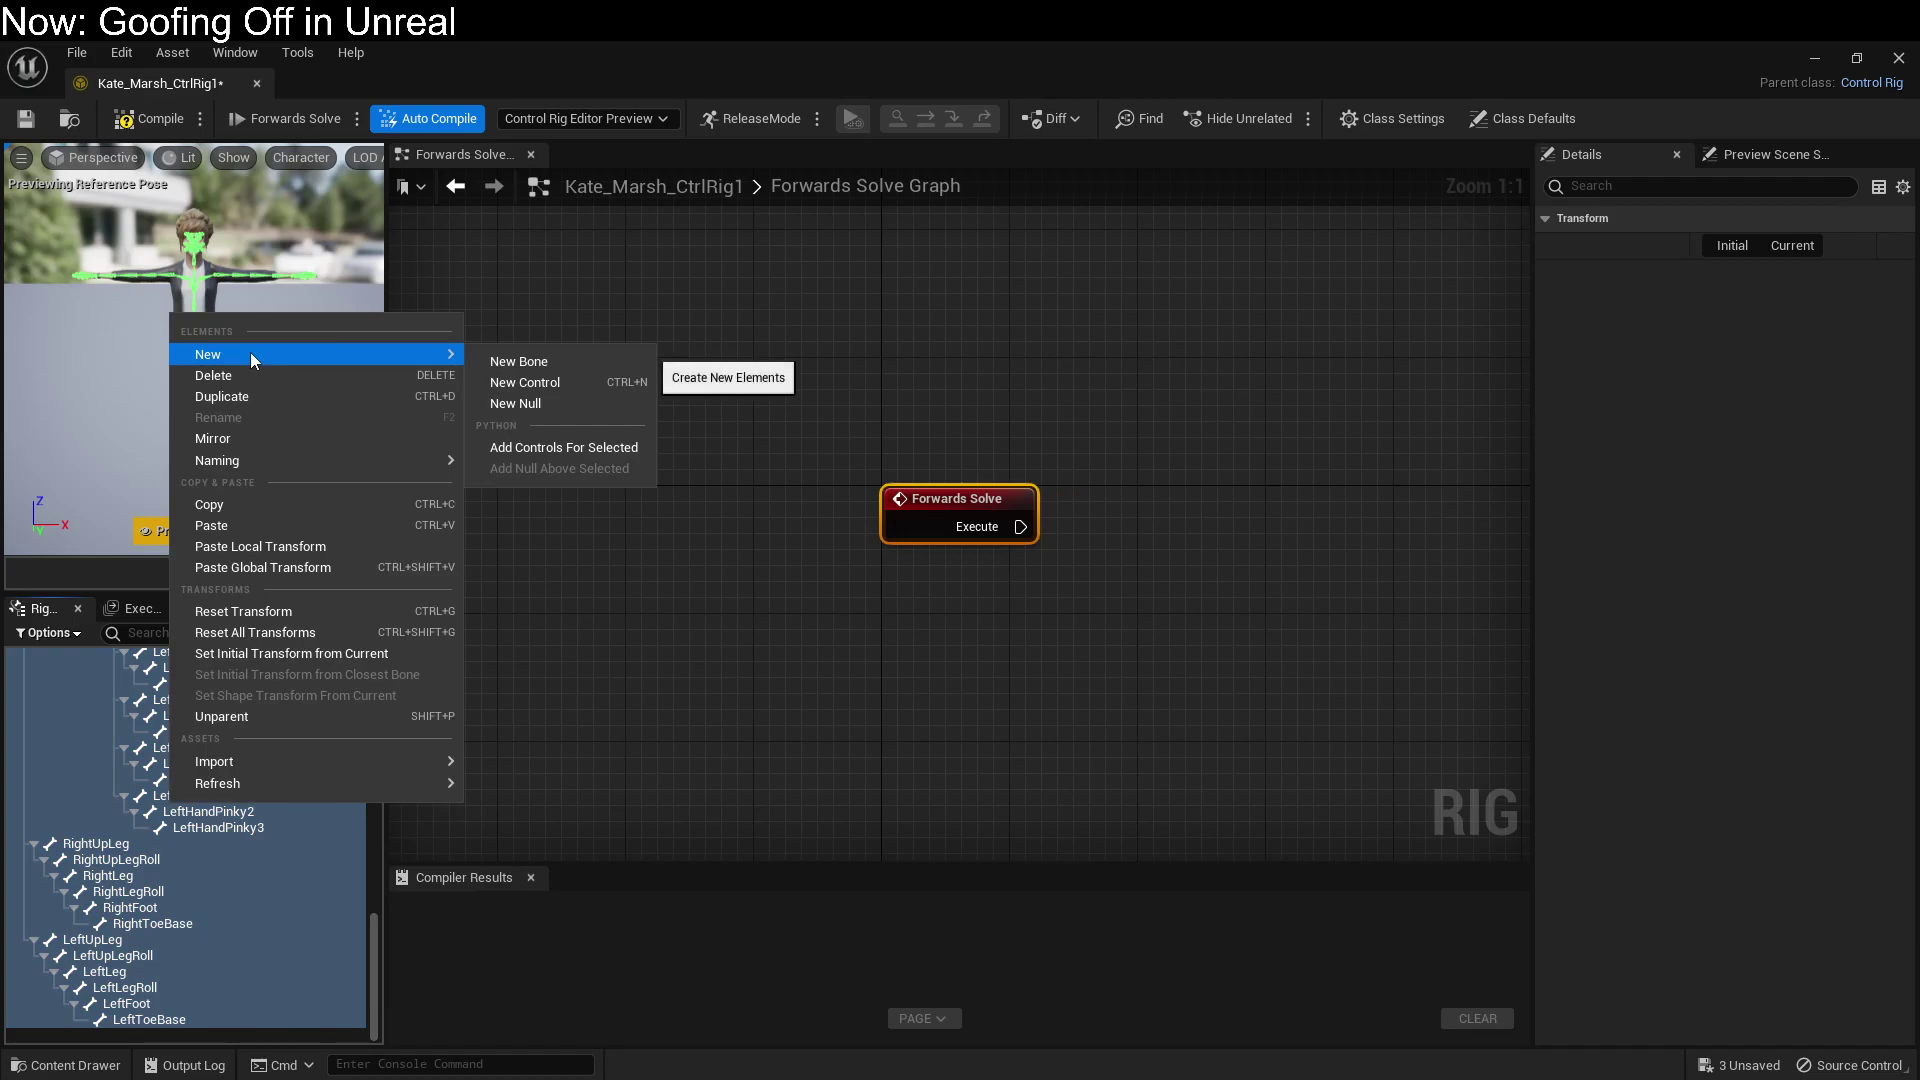
{"action": "left_click", "coordinate": [631, 456]}
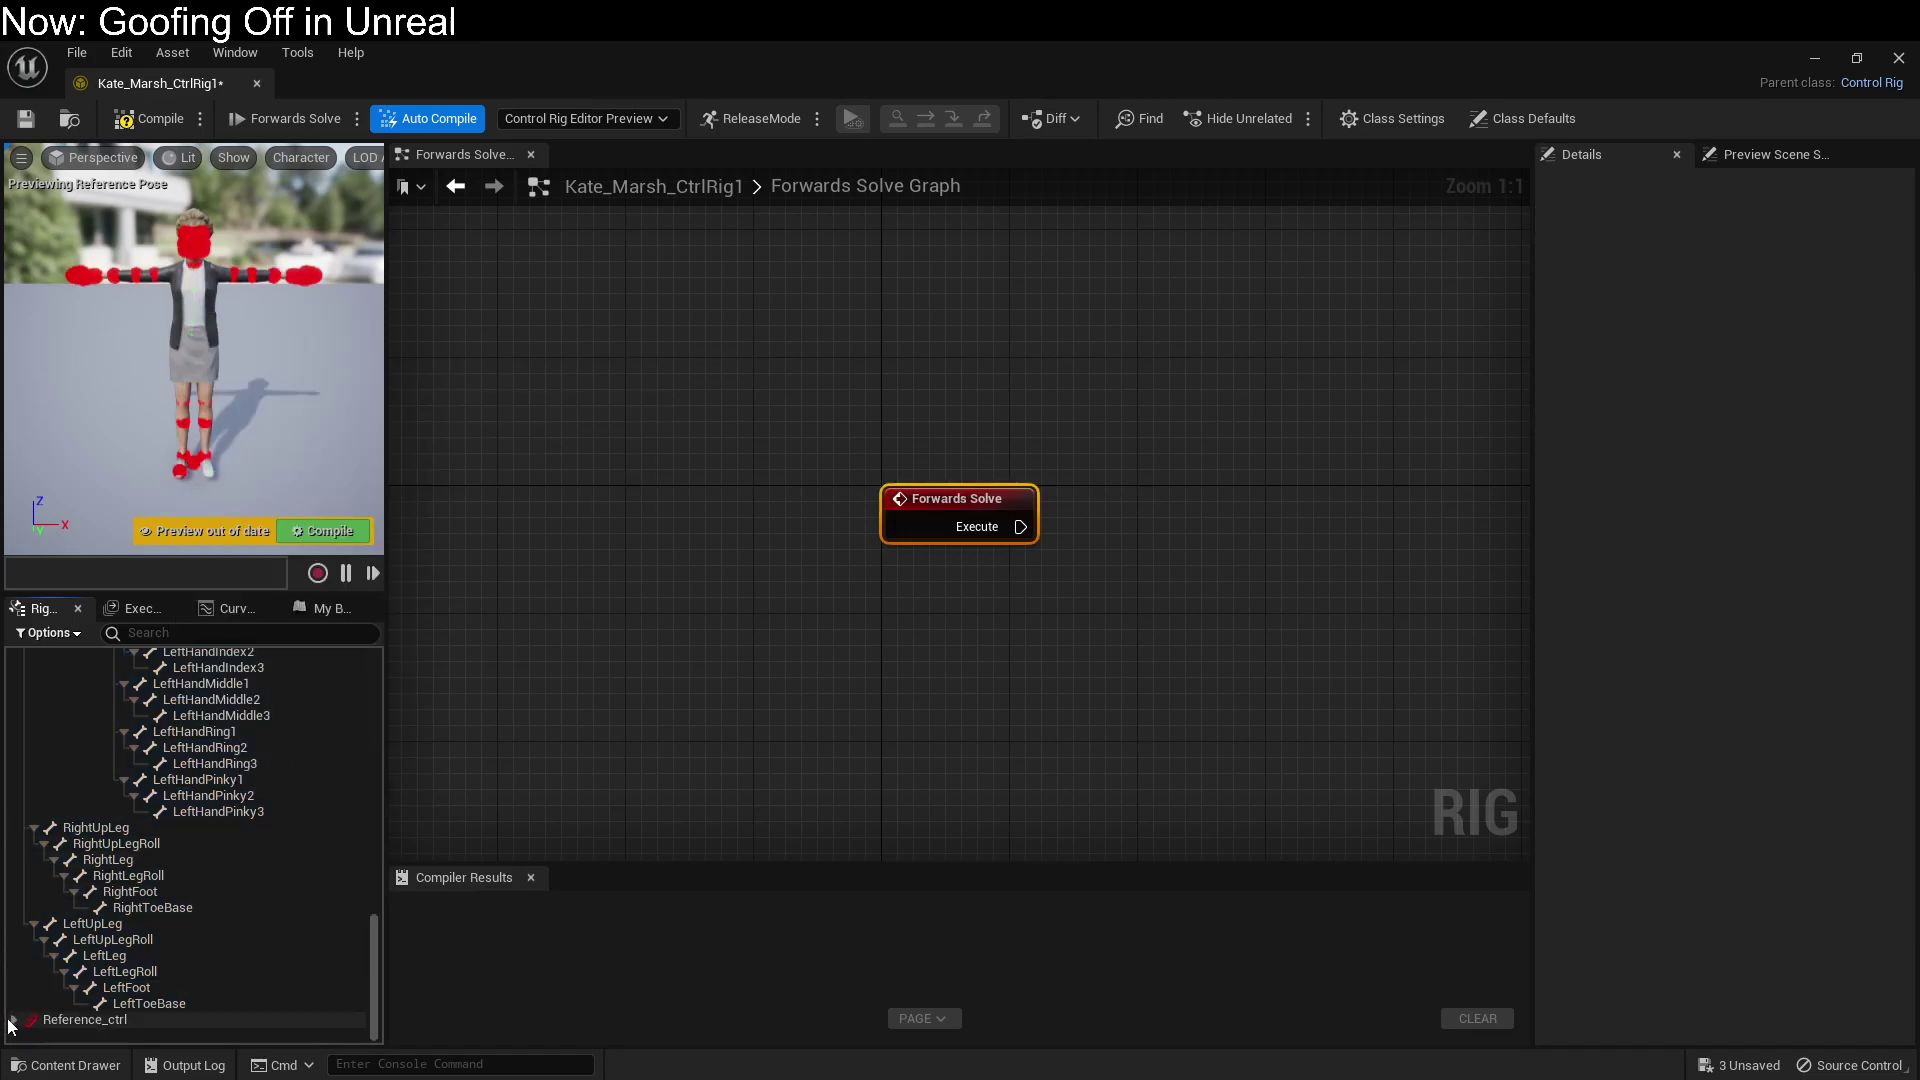
Step: Expand the Reference_ctrl hierarchy and raise LeftForearmRoll_ctrl in the preview, with an X location offset of about 13.7
{"action": "left_click", "coordinate": [14, 1019]}
{"action": "scroll", "coordinate": [44, 1000], "scroll_direction": "down", "scroll_amount": 5}
{"action": "scroll", "coordinate": [72, 986], "scroll_direction": "down", "scroll_amount": 4}
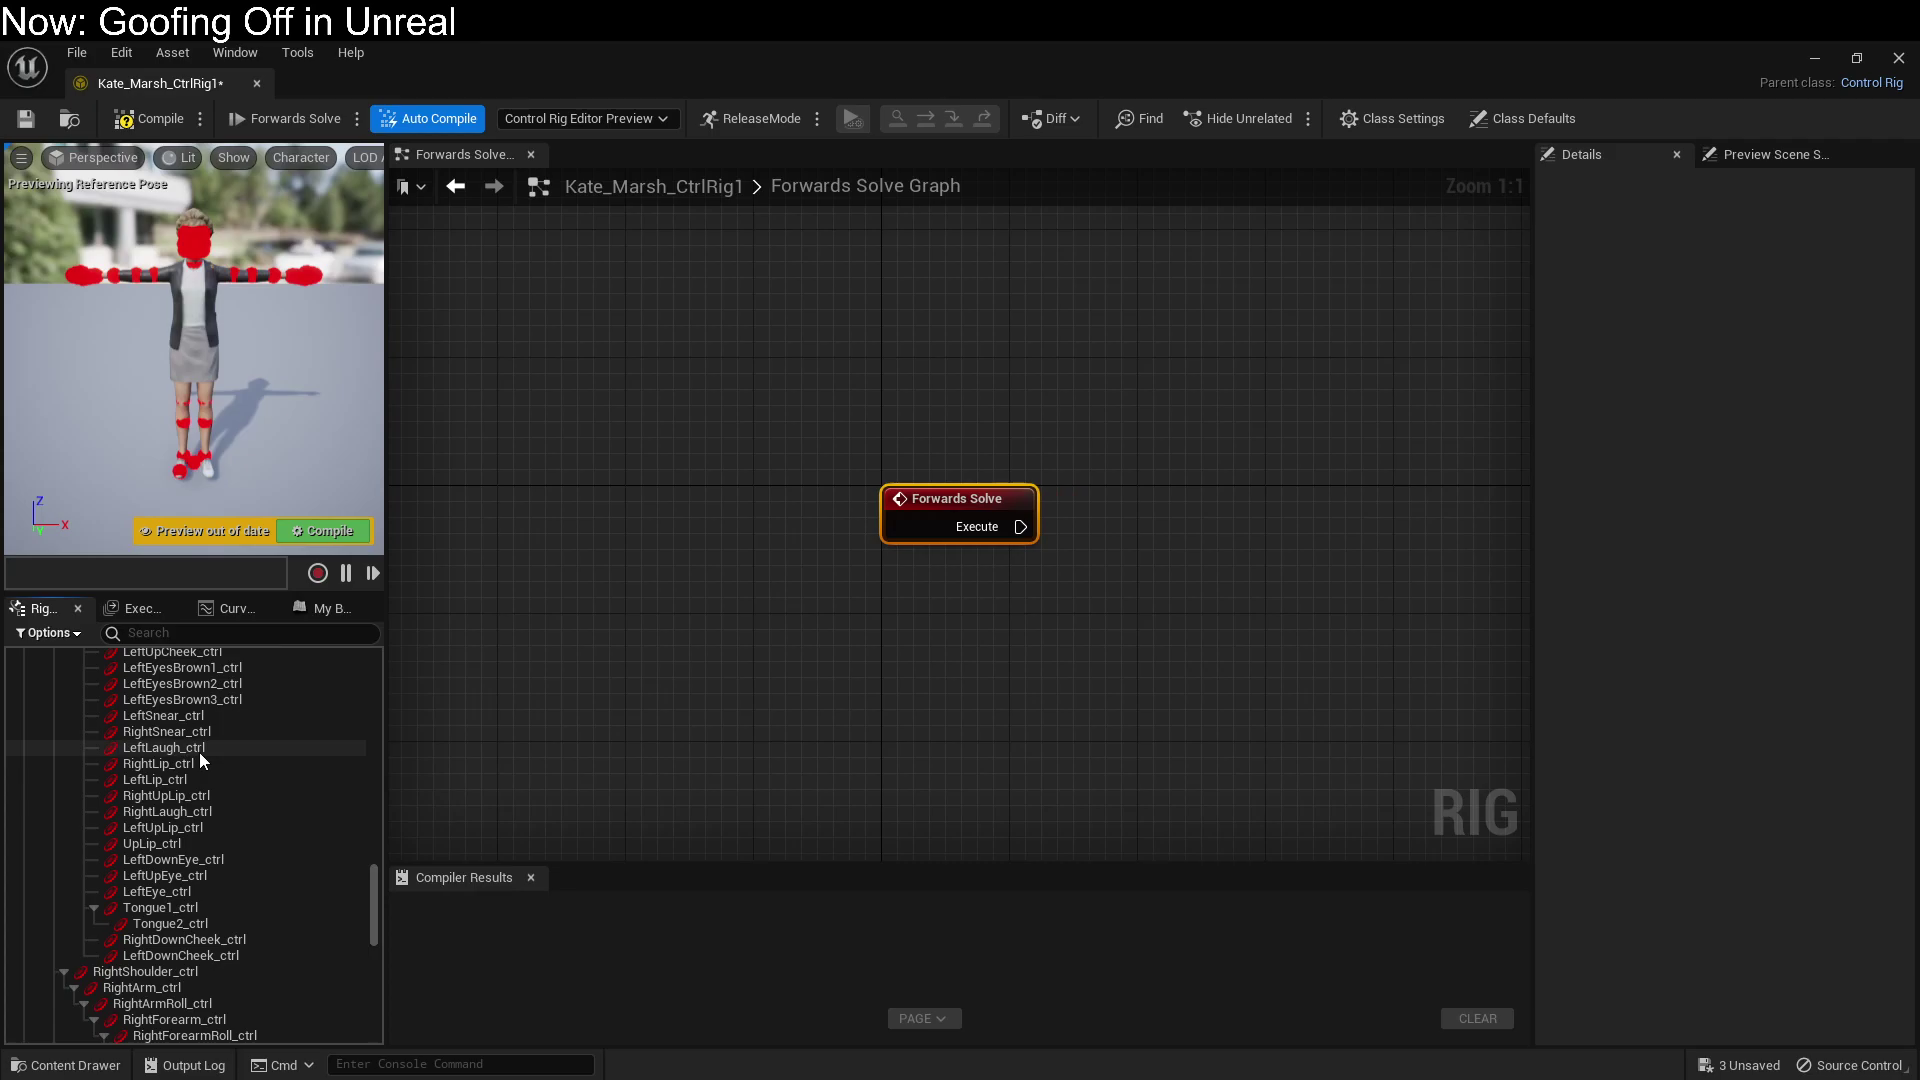
{"action": "left_click", "coordinate": [277, 276]}
{"action": "key", "text": "w"}
{"action": "mouse_move", "coordinate": [262, 336]}
{"action": "left_mouse_down"}
{"action": "mouse_move", "coordinate": [252, 462]}
{"action": "mouse_move", "coordinate": [272, 305]}
{"action": "left_mouse_up"}
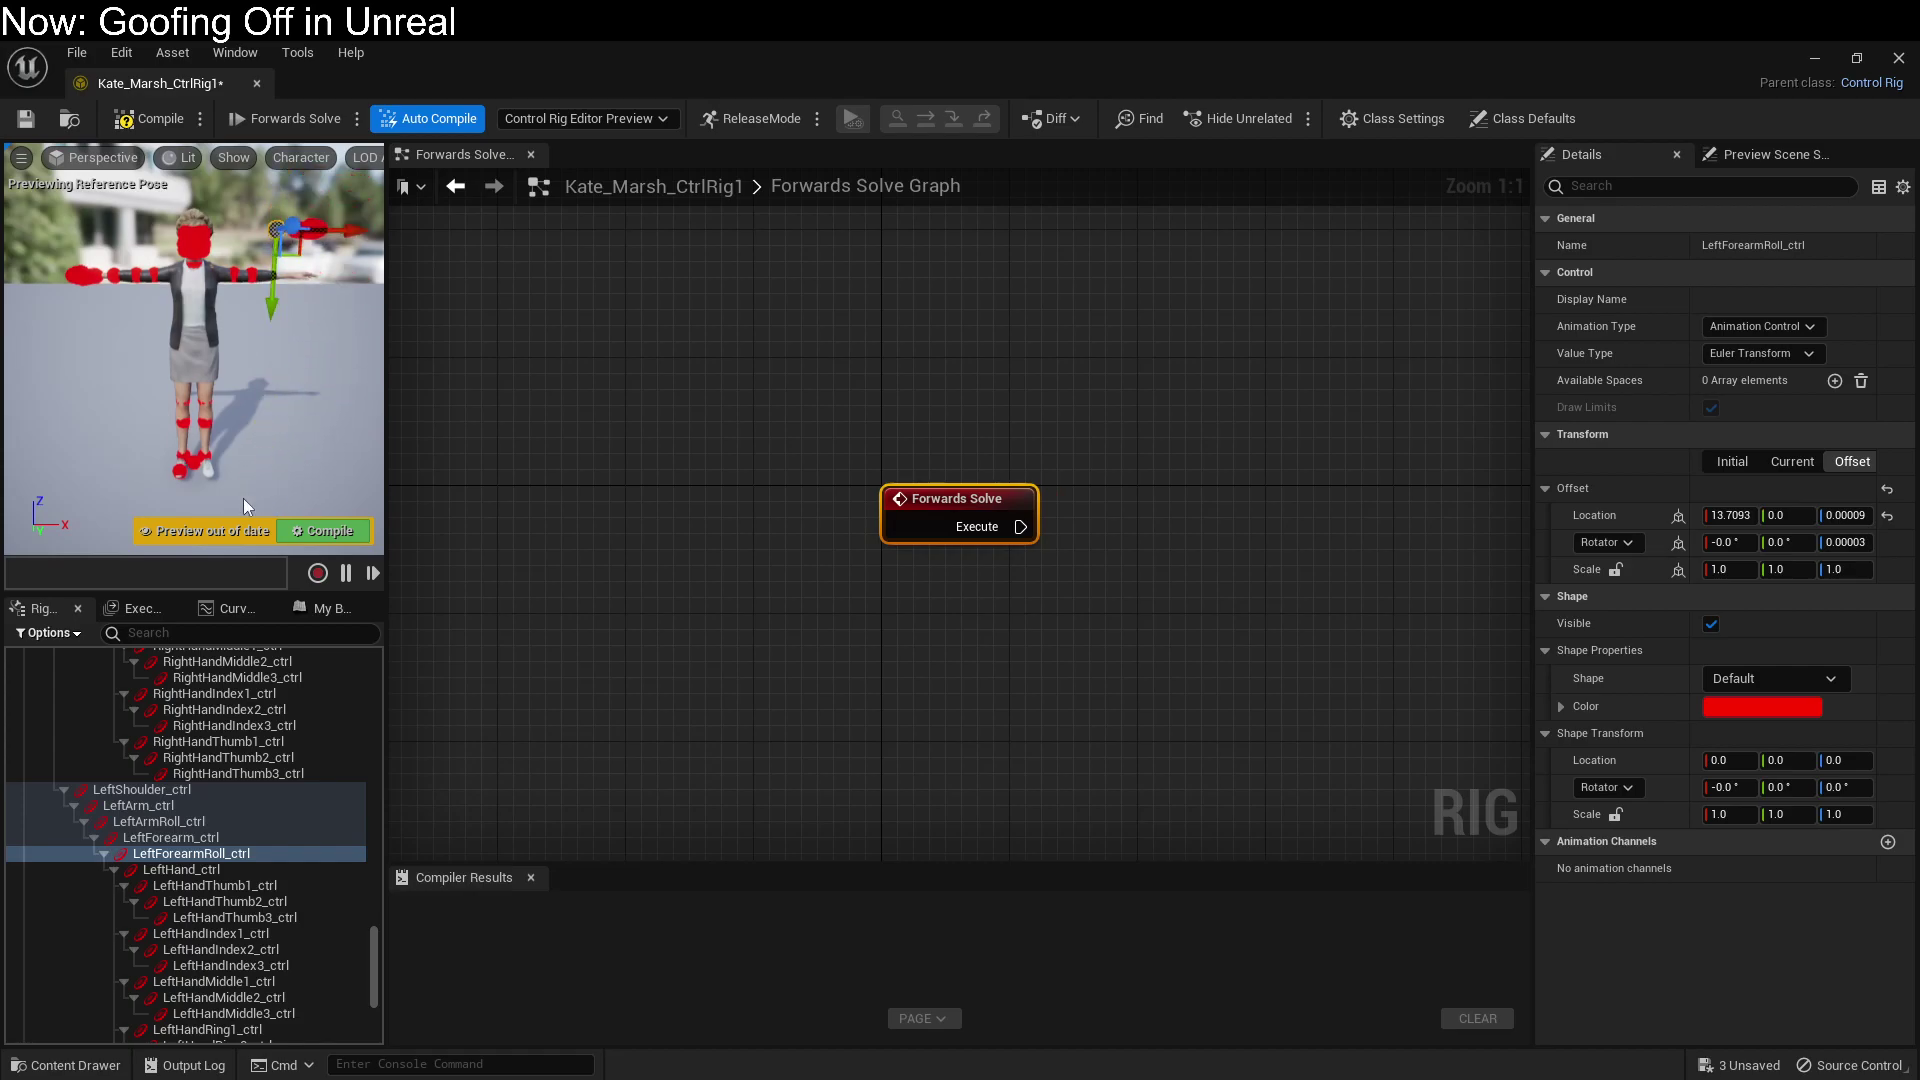
Step: Create an item array node from all bones, Reference through LeftToeBase, in the Forwards Solve graph and collapse its Value list
{"action": "scroll", "coordinate": [244, 774], "scroll_direction": "up", "scroll_amount": 10}
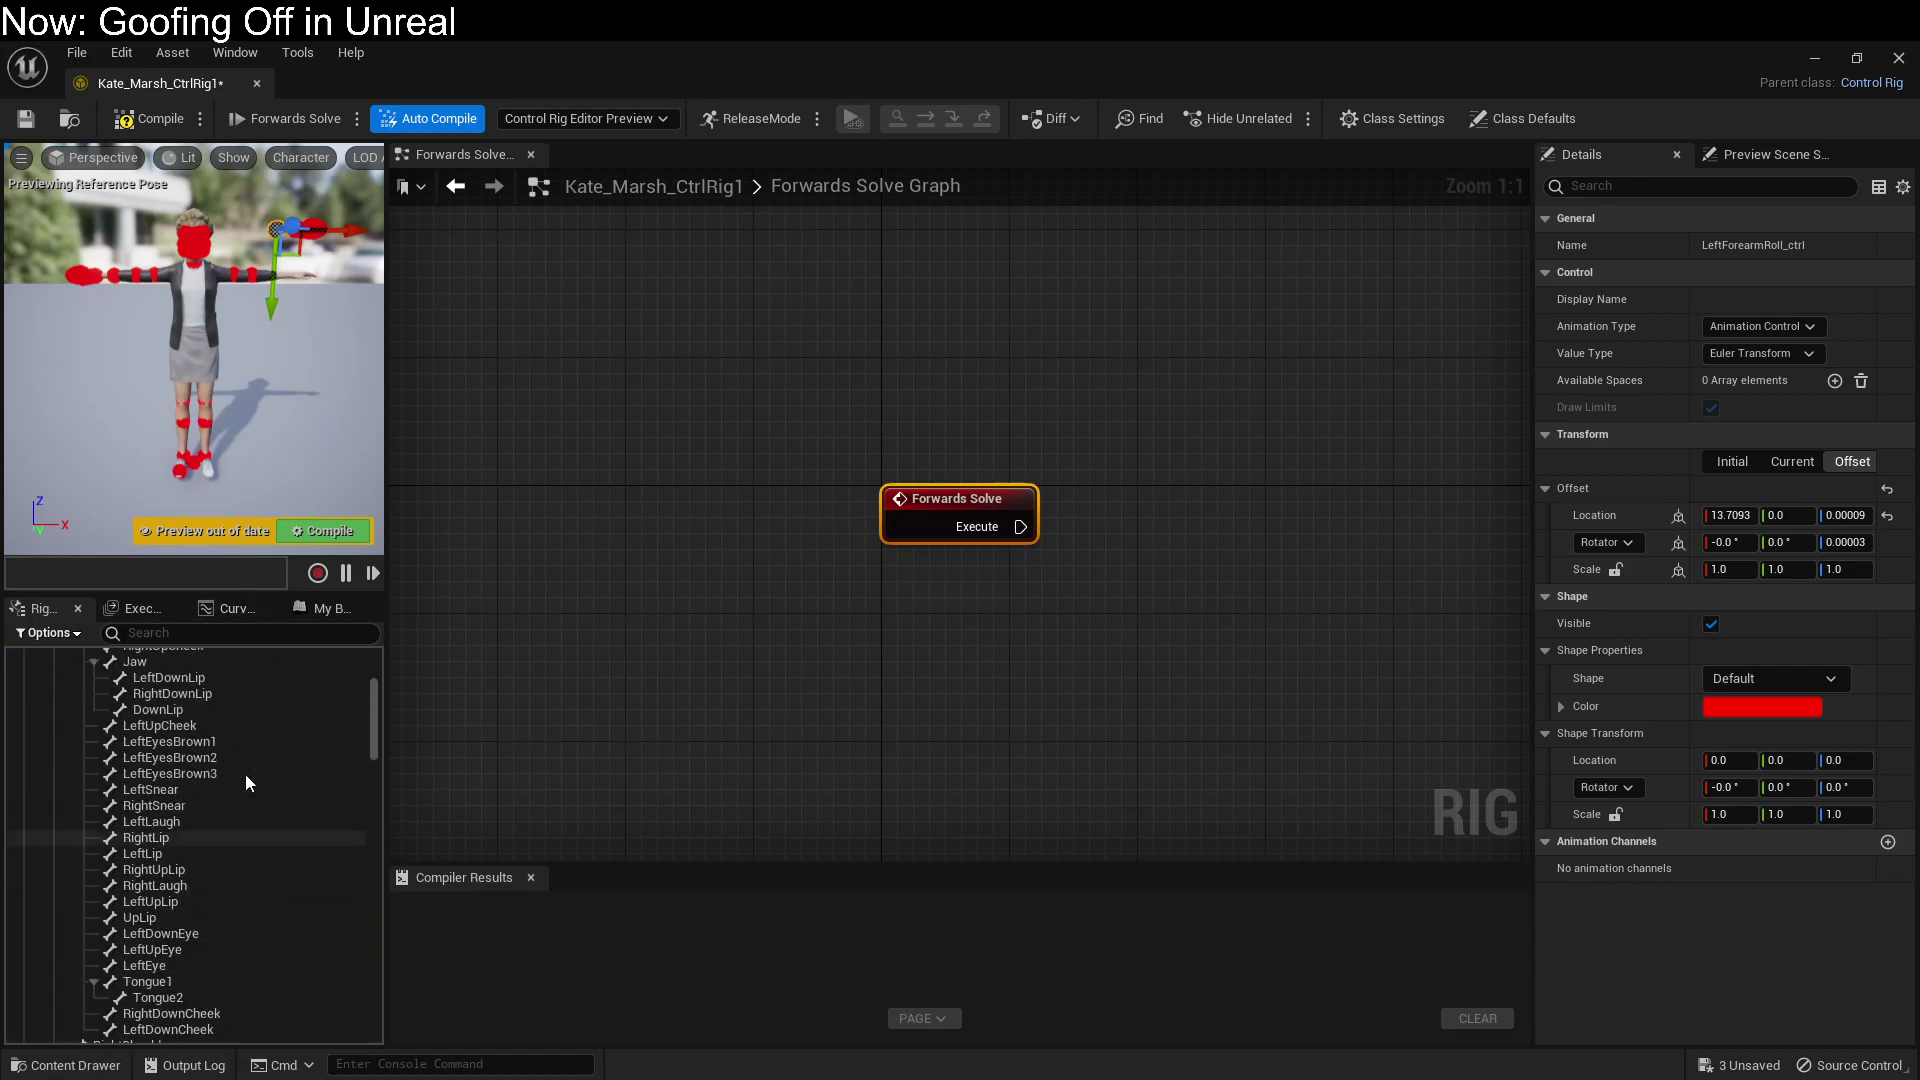
{"action": "scroll", "coordinate": [244, 774], "scroll_direction": "down", "scroll_amount": 5}
{"action": "scroll", "coordinate": [244, 774], "scroll_direction": "down", "scroll_amount": 10}
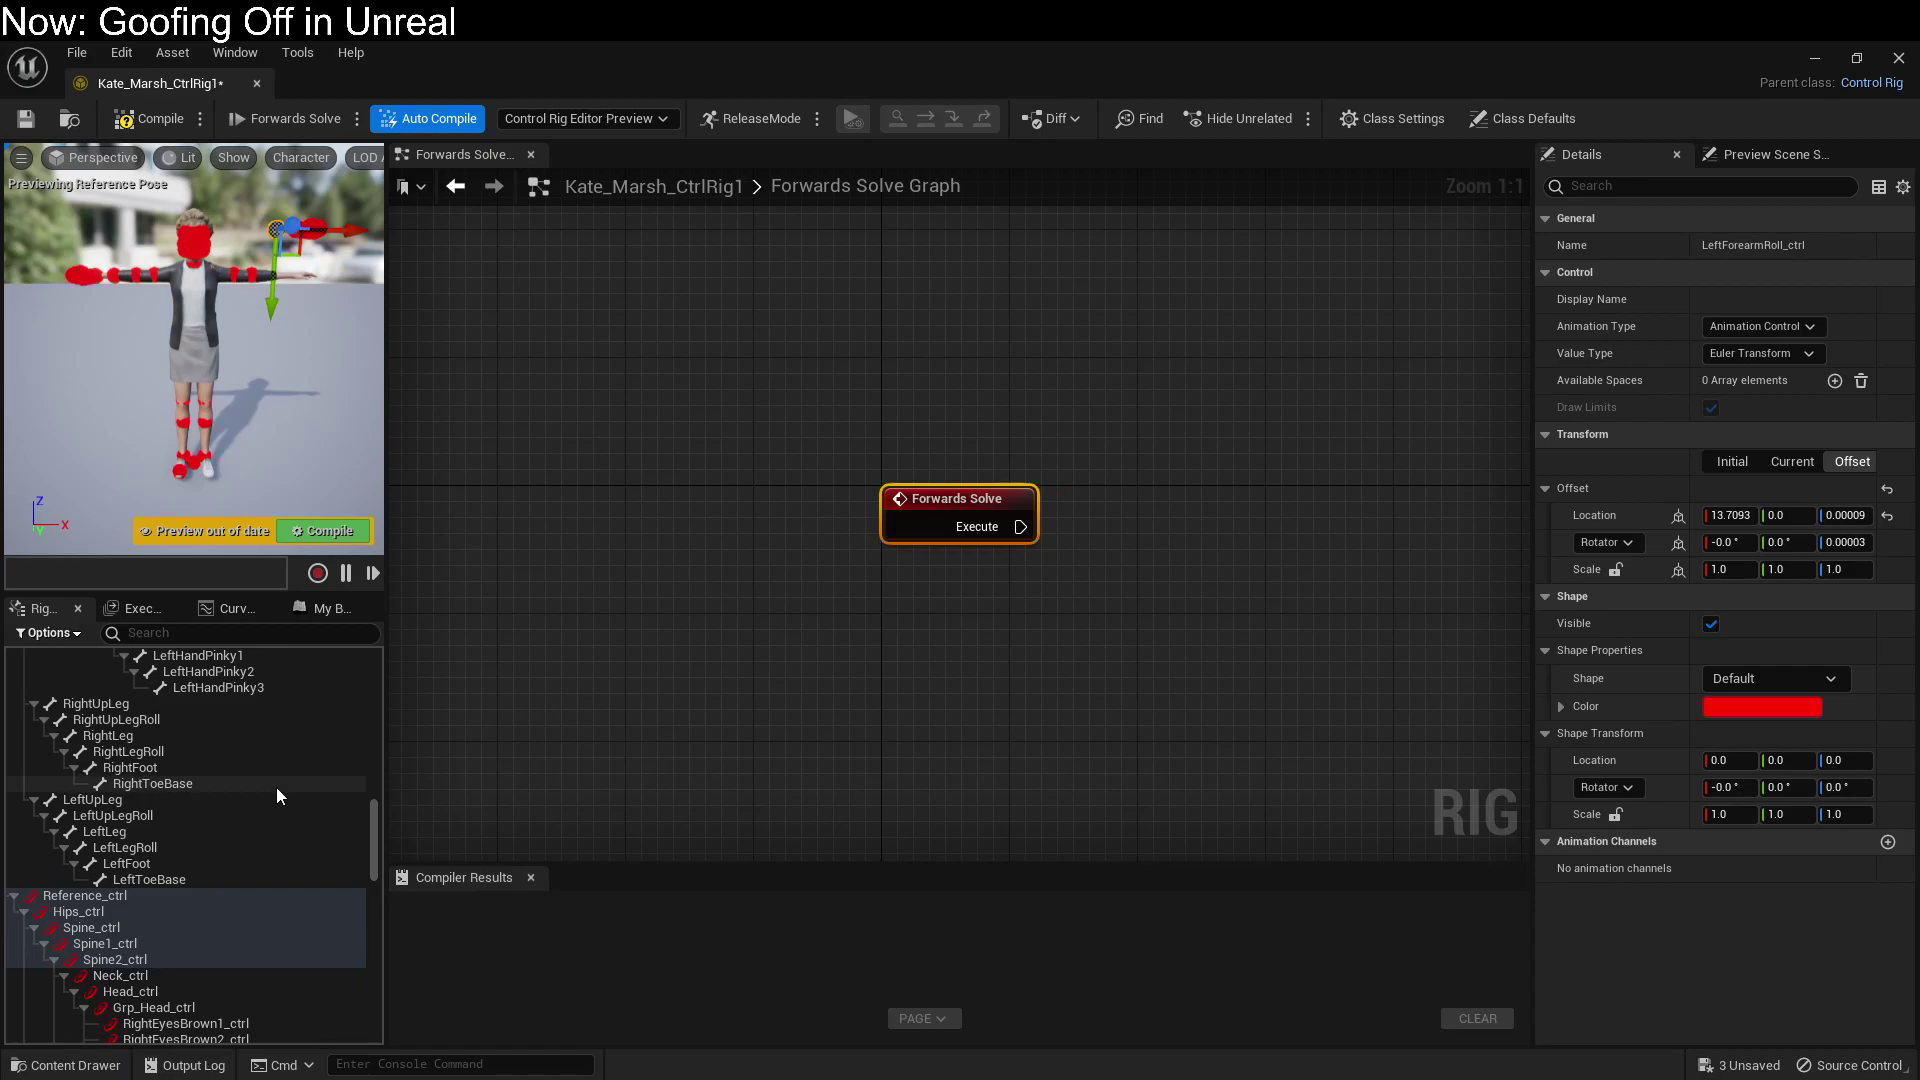
{"action": "scroll", "coordinate": [276, 788], "scroll_direction": "up", "scroll_amount": 10}
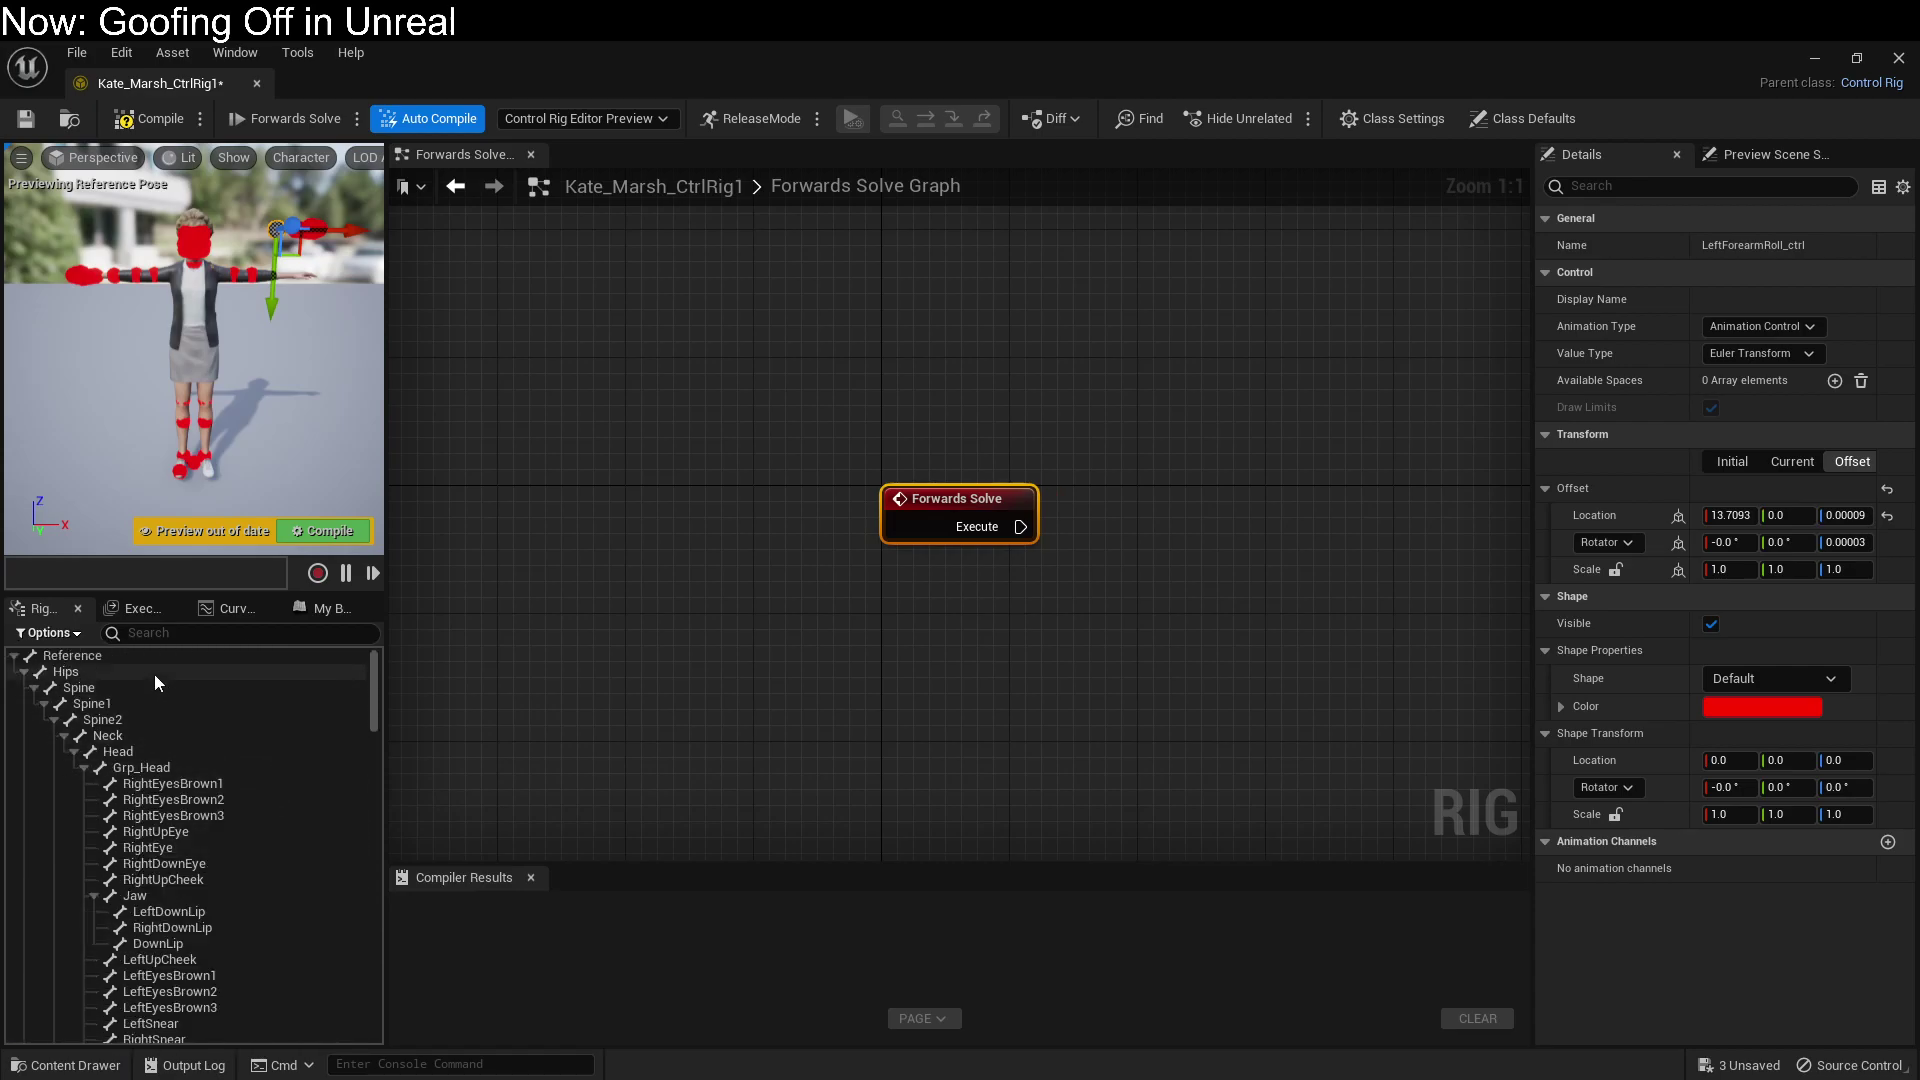
{"action": "left_click", "coordinate": [144, 658]}
{"action": "scroll", "coordinate": [144, 700], "scroll_direction": "down", "scroll_amount": 10}
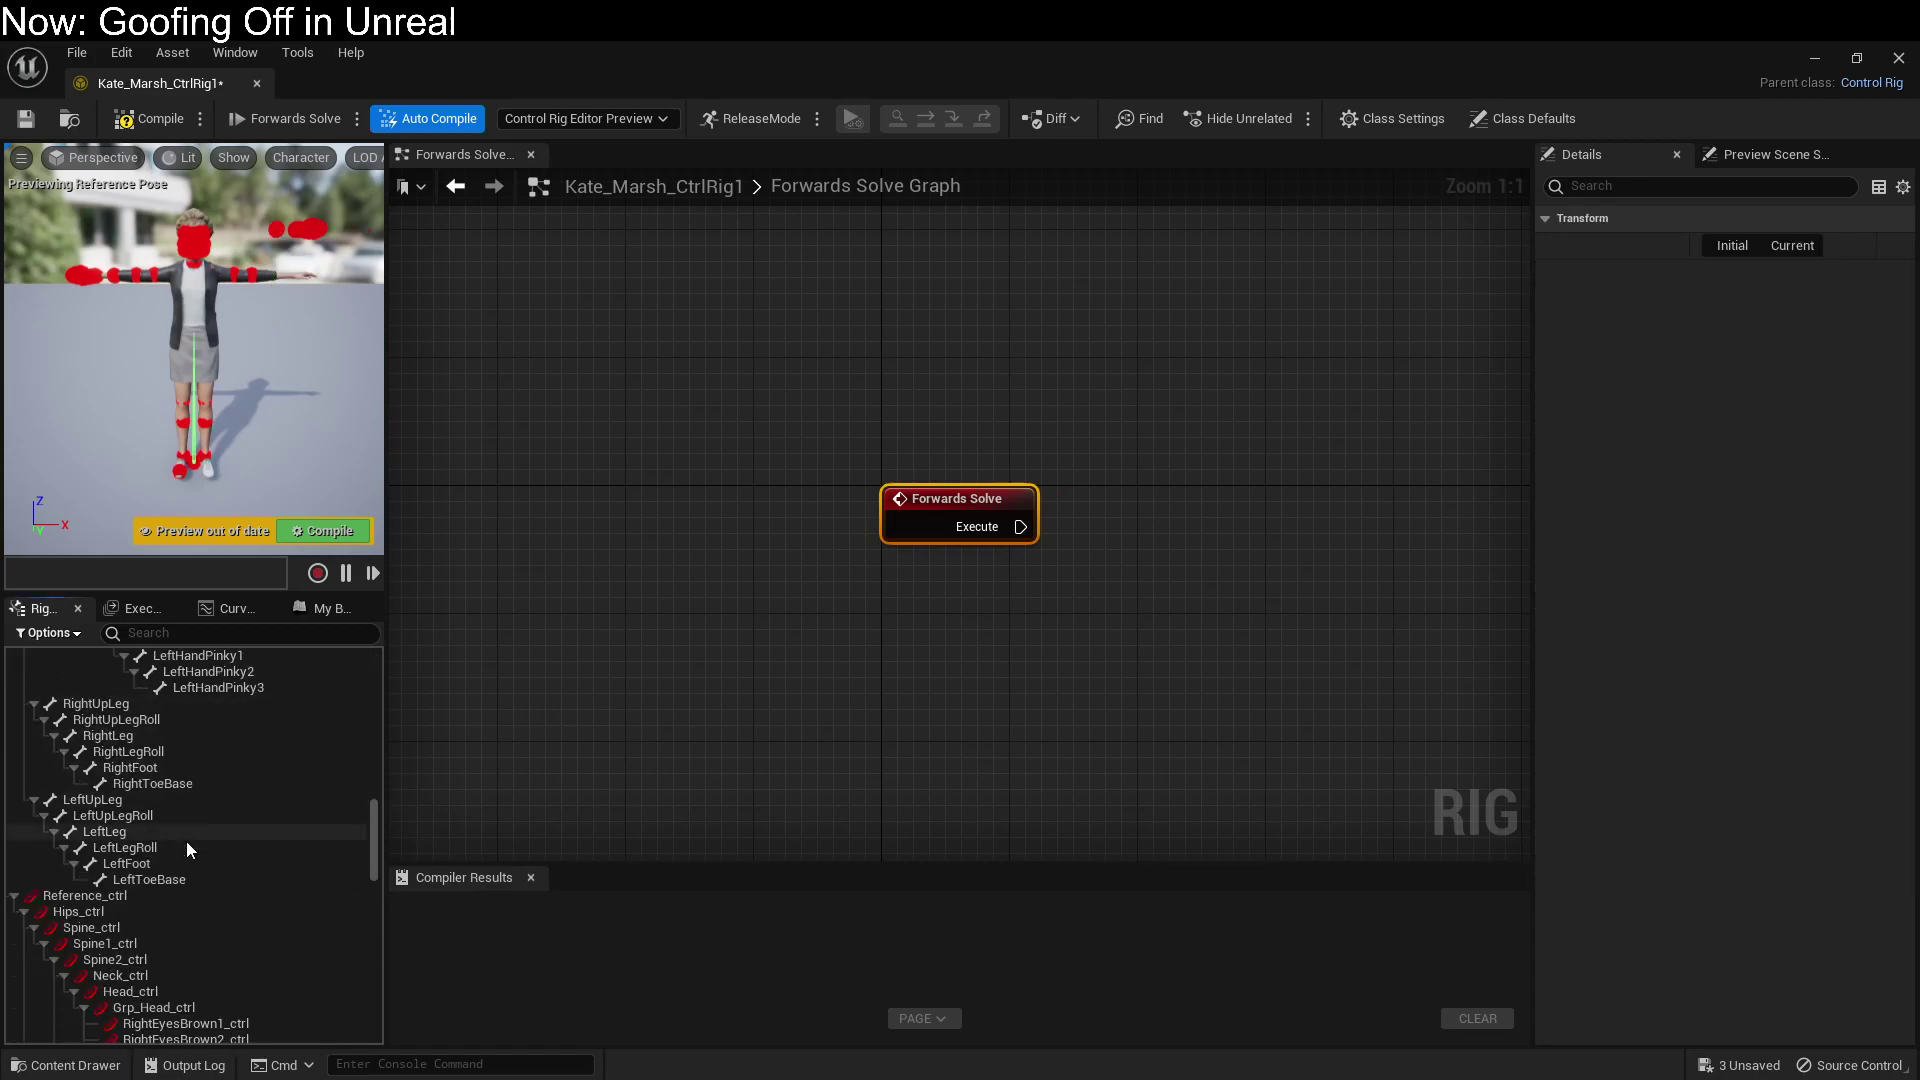
{"action": "left_click", "coordinate": [188, 878], "text": "shift"}
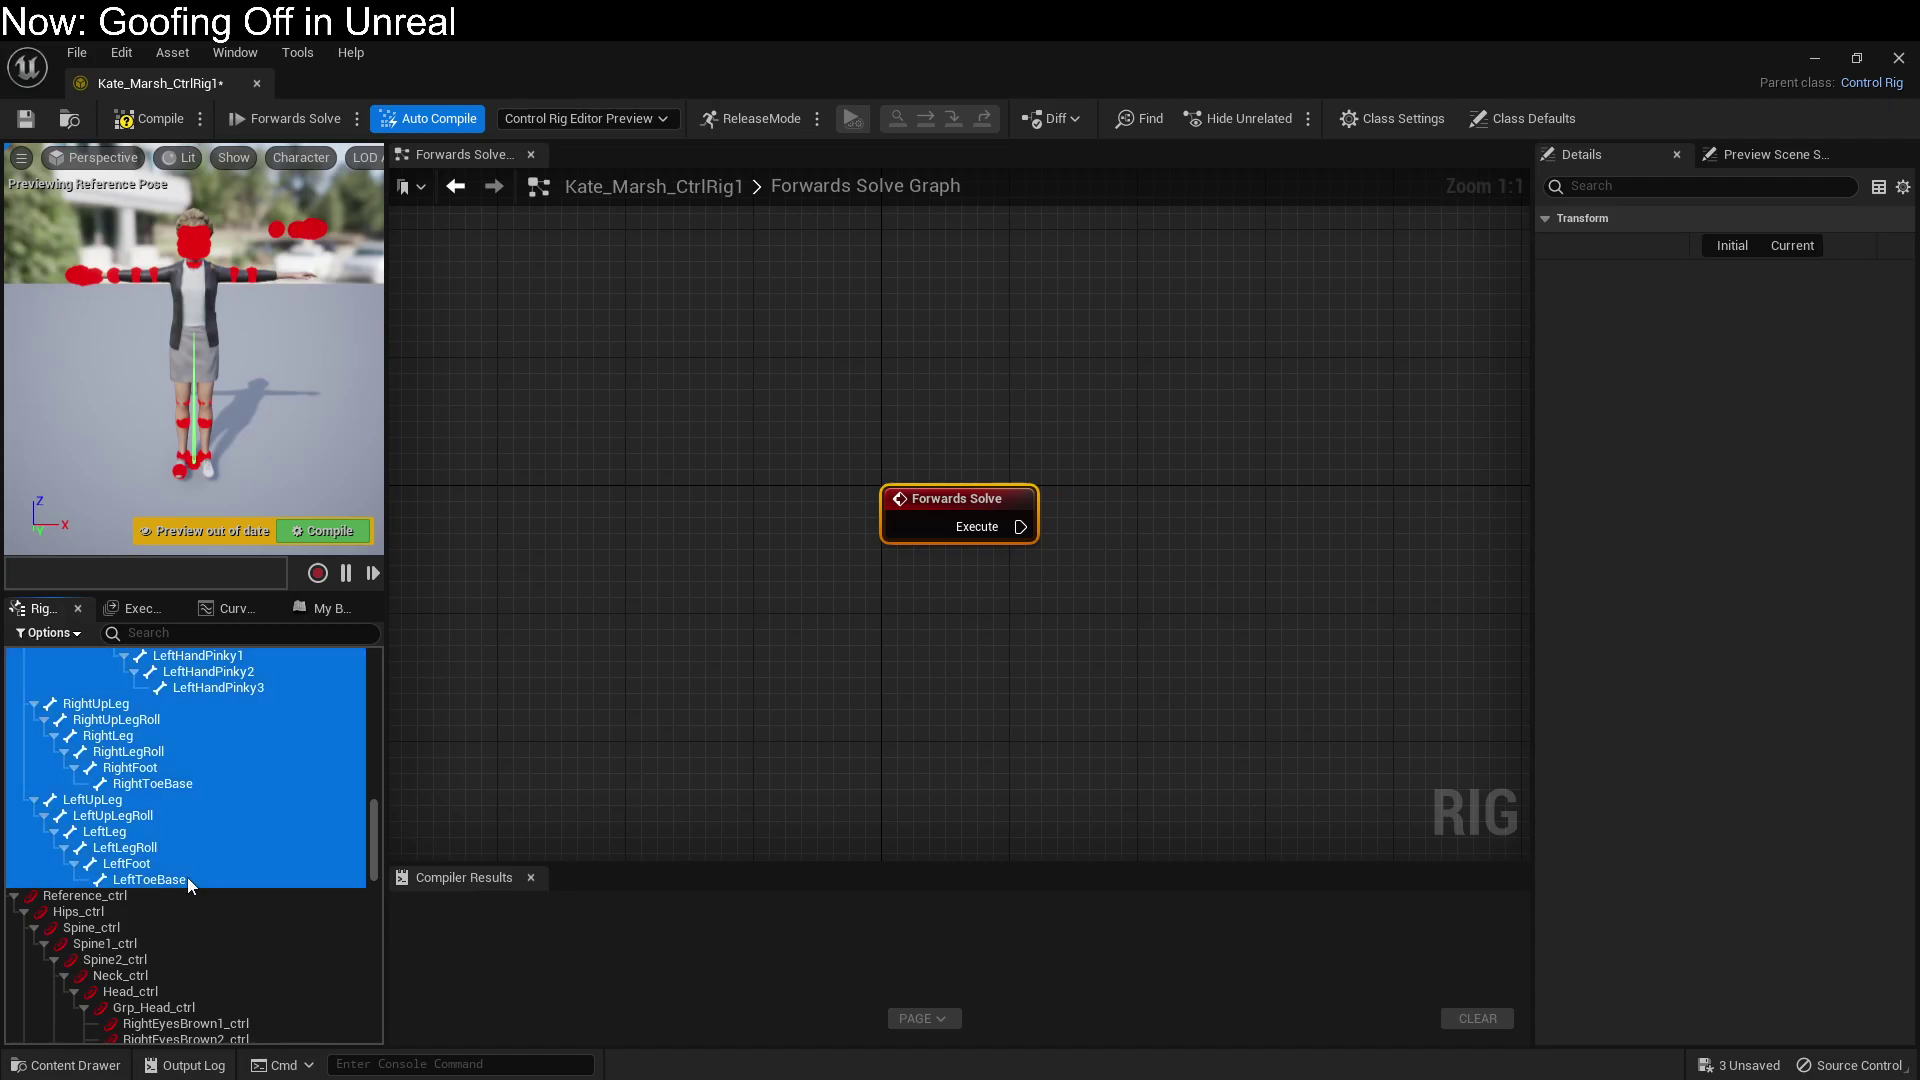
{"action": "right_click", "coordinate": [1166, 416]}
{"action": "left_click", "coordinate": [1250, 640]}
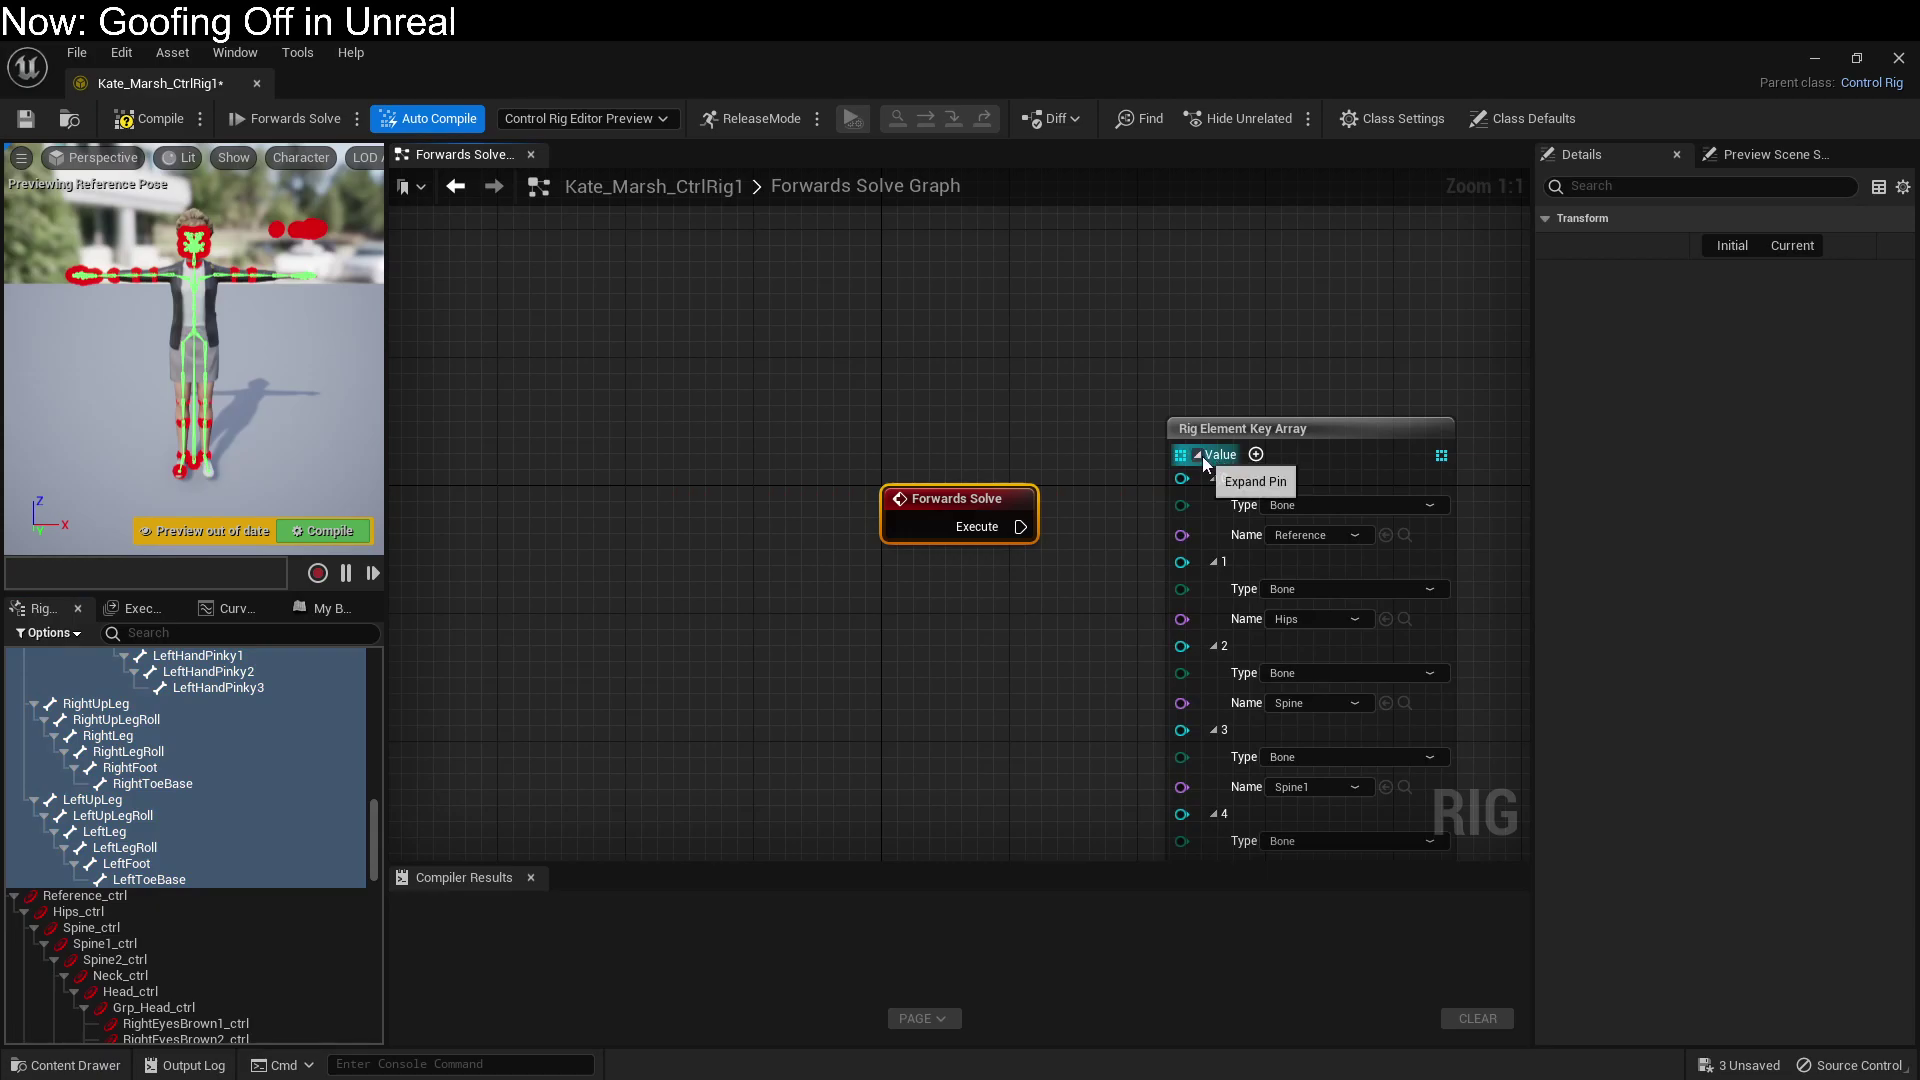
{"action": "left_click", "coordinate": [1199, 454]}
{"action": "left_click_drag", "start_coordinate": [1229, 433], "coordinate": [1183, 360]}
Step: Add a For Each node fed by the bone array, run it from Forwards Solve, and expand its Element output
{"action": "left_click_drag", "start_coordinate": [1291, 390], "coordinate": [1128, 418]}
{"action": "type", "text": "forea"}
{"action": "key", "text": "Return"}
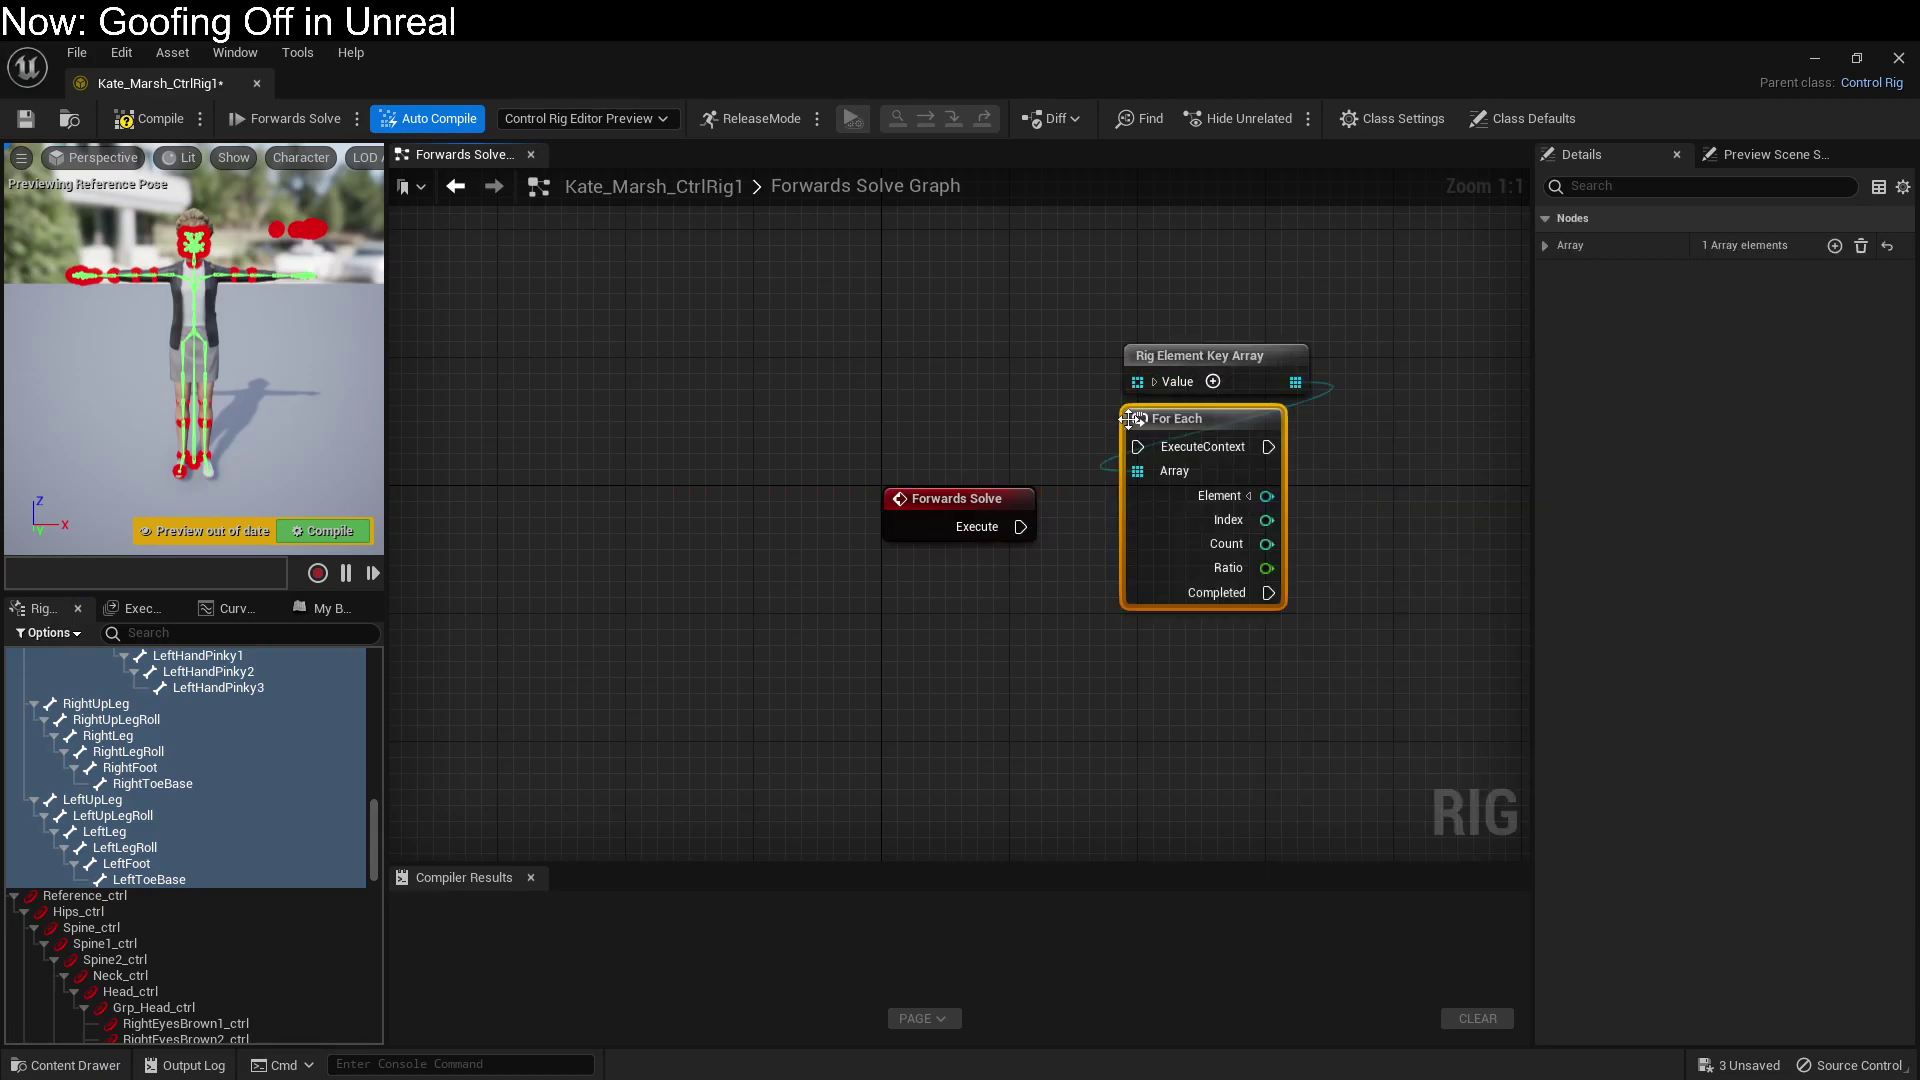
{"action": "left_click_drag", "start_coordinate": [1019, 527], "coordinate": [1136, 448]}
{"action": "left_click_drag", "start_coordinate": [1001, 496], "coordinate": [921, 416]}
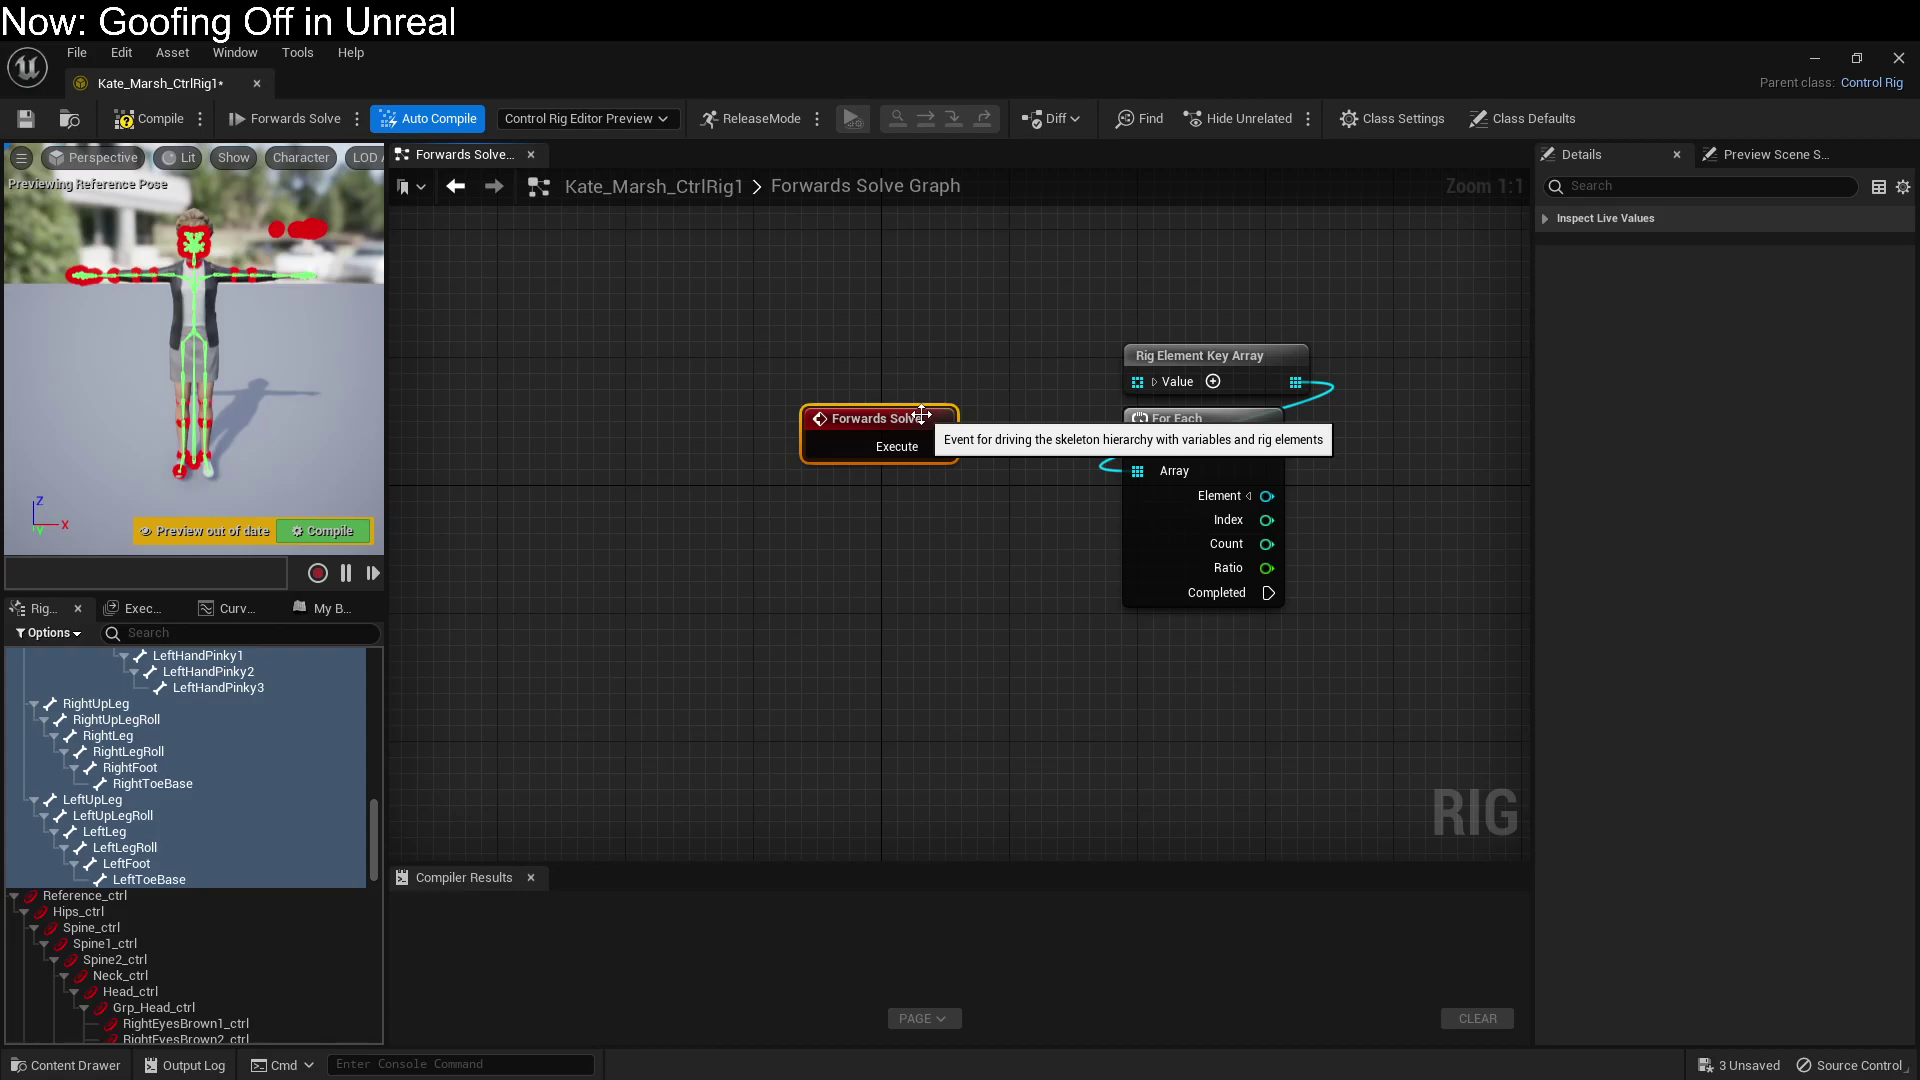
{"action": "right_click_drag", "start_coordinate": [1199, 722], "coordinate": [687, 735]}
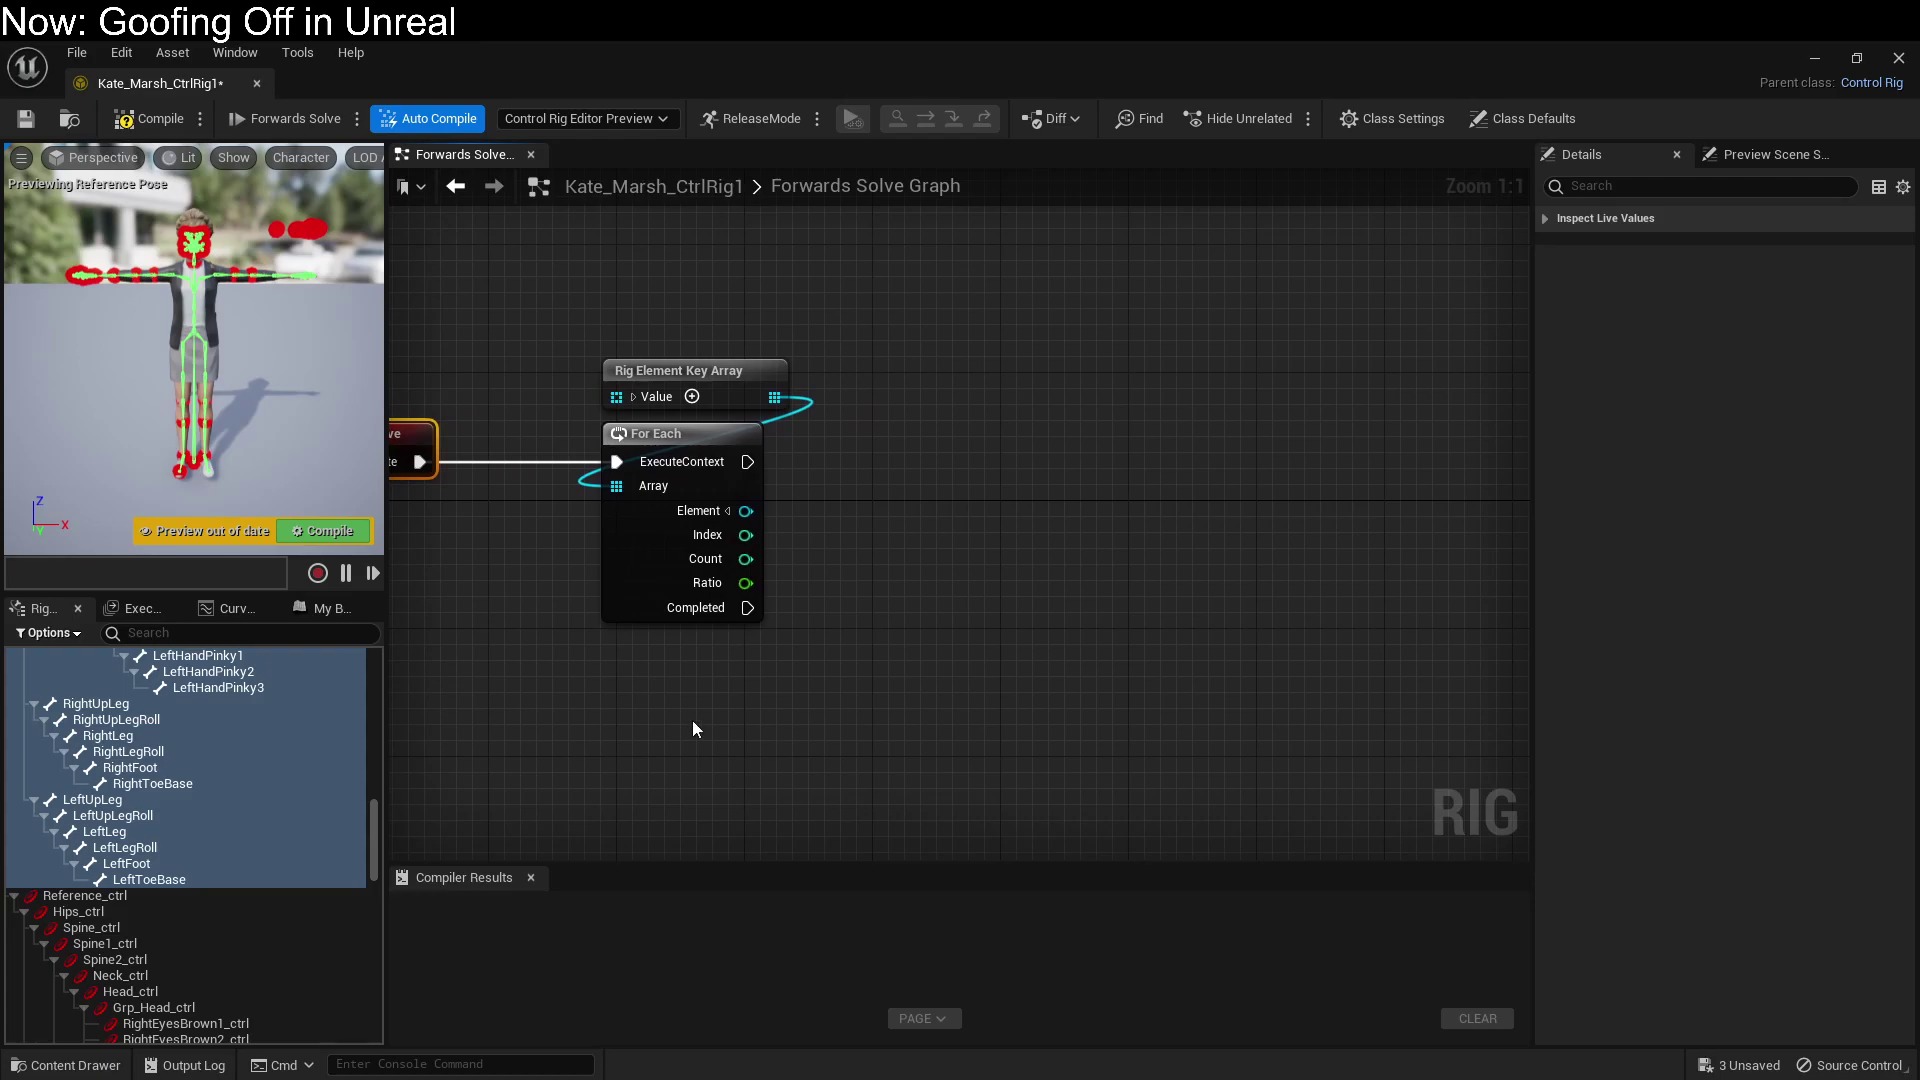
{"action": "left_click", "coordinate": [726, 511]}
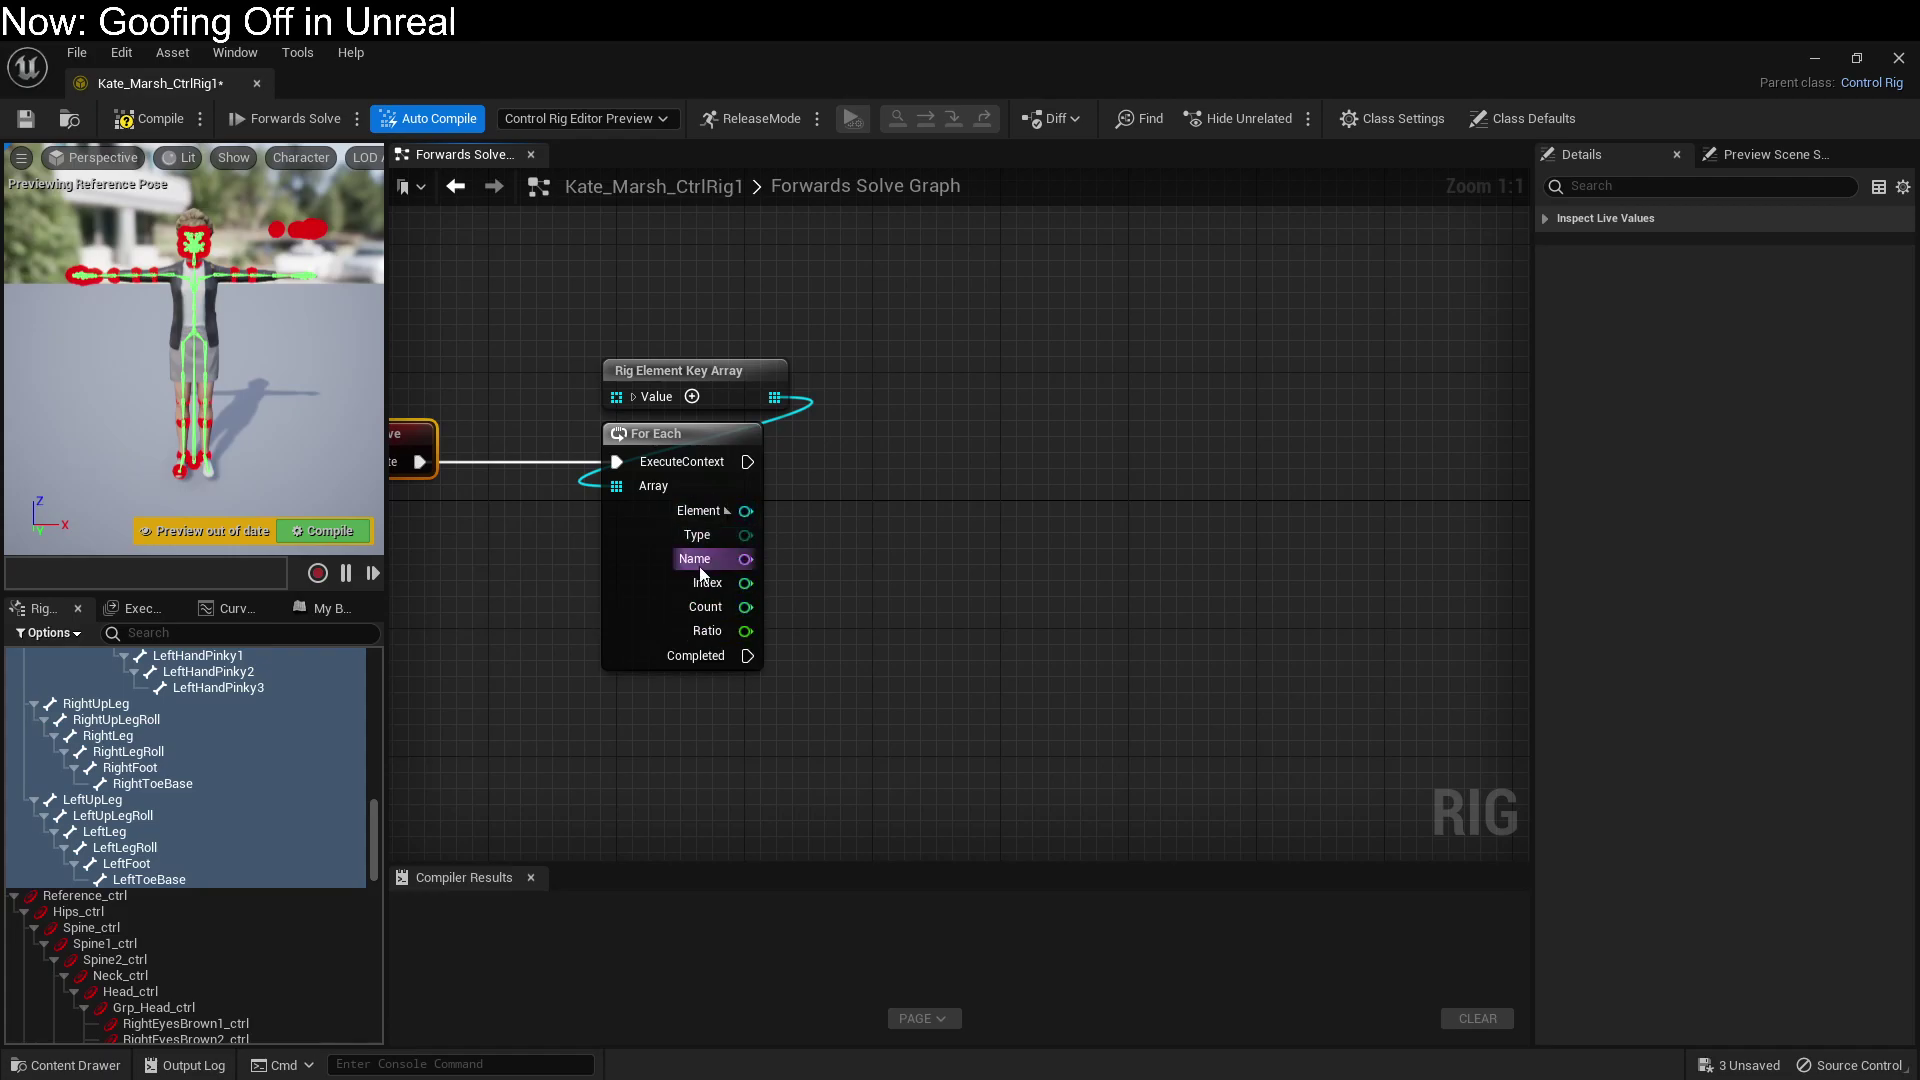
Step: Create an item array node from all controls, Reference_ctrl through LeftToeBase_ctrl, beside the For Each node
{"action": "left_click", "coordinate": [108, 897]}
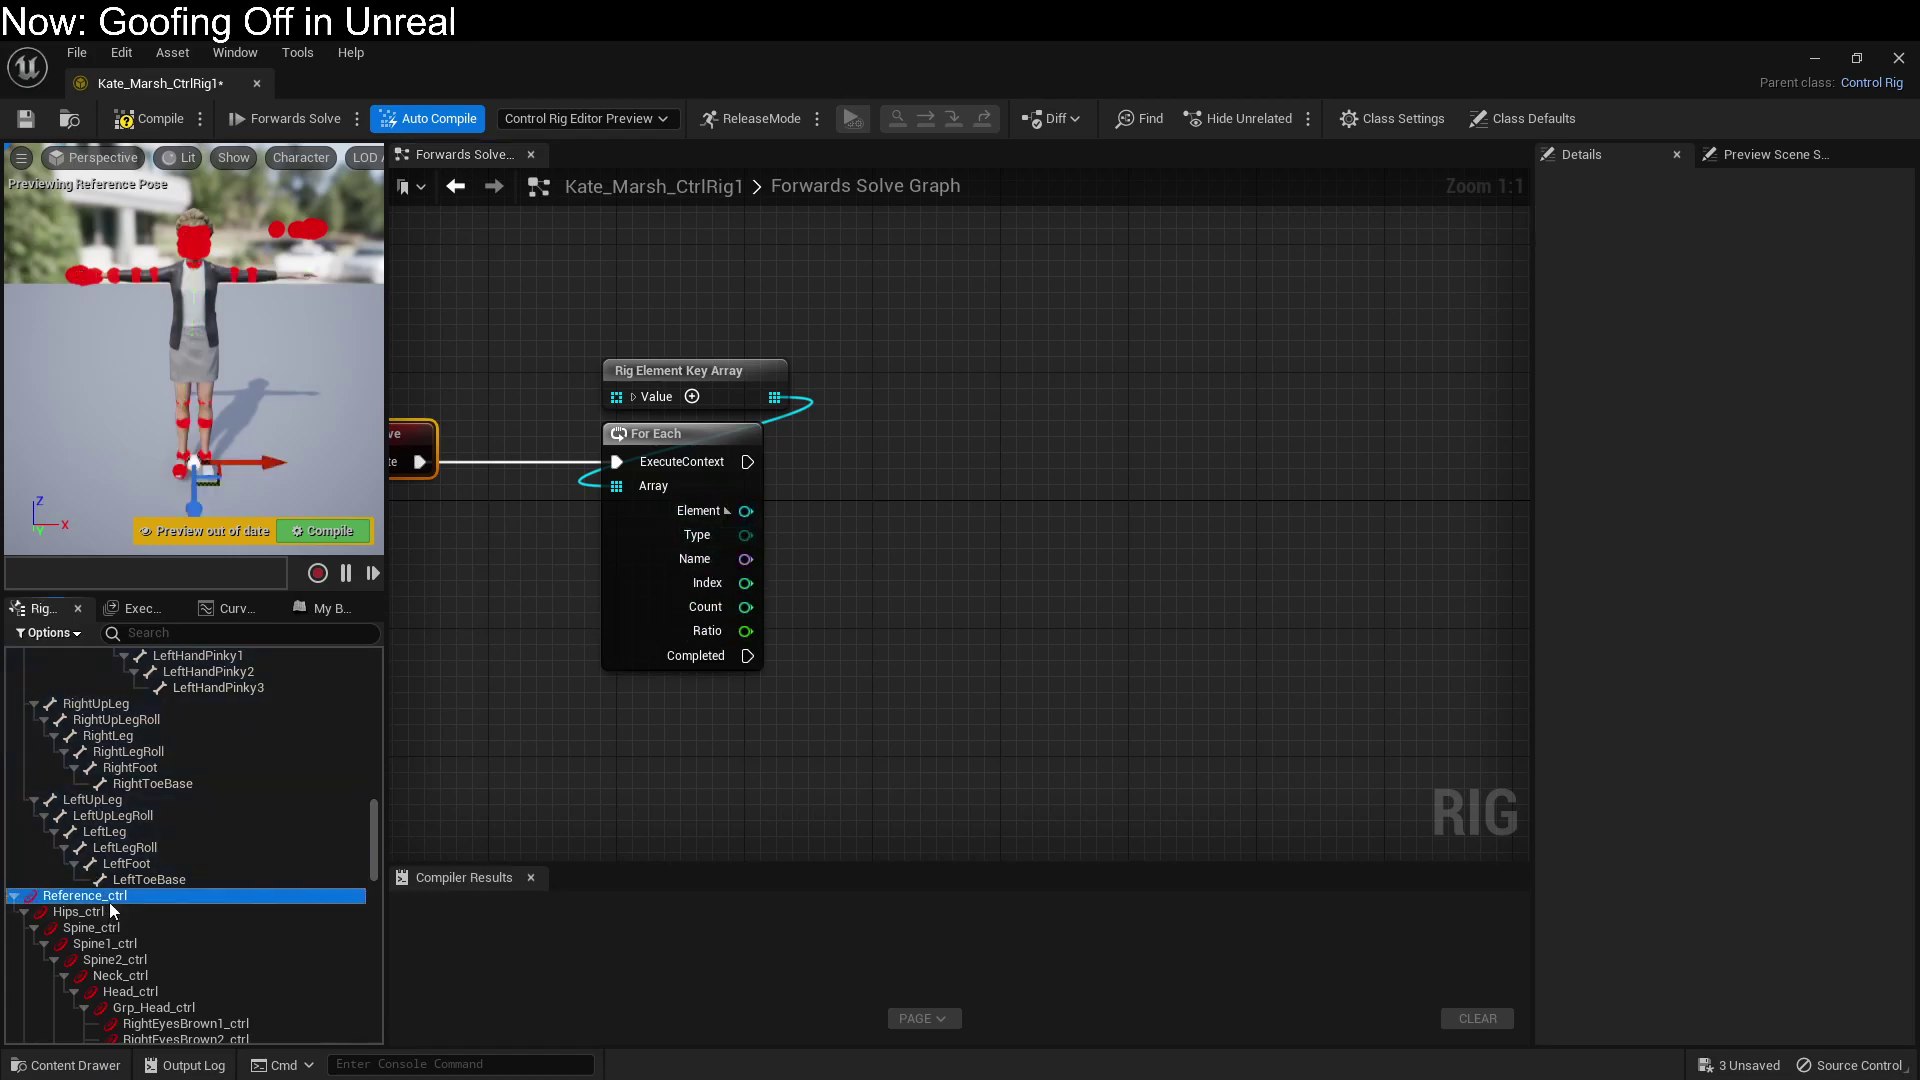
{"action": "scroll", "coordinate": [111, 906], "scroll_direction": "down", "scroll_amount": 10}
{"action": "scroll", "coordinate": [111, 906], "scroll_direction": "down", "scroll_amount": 5}
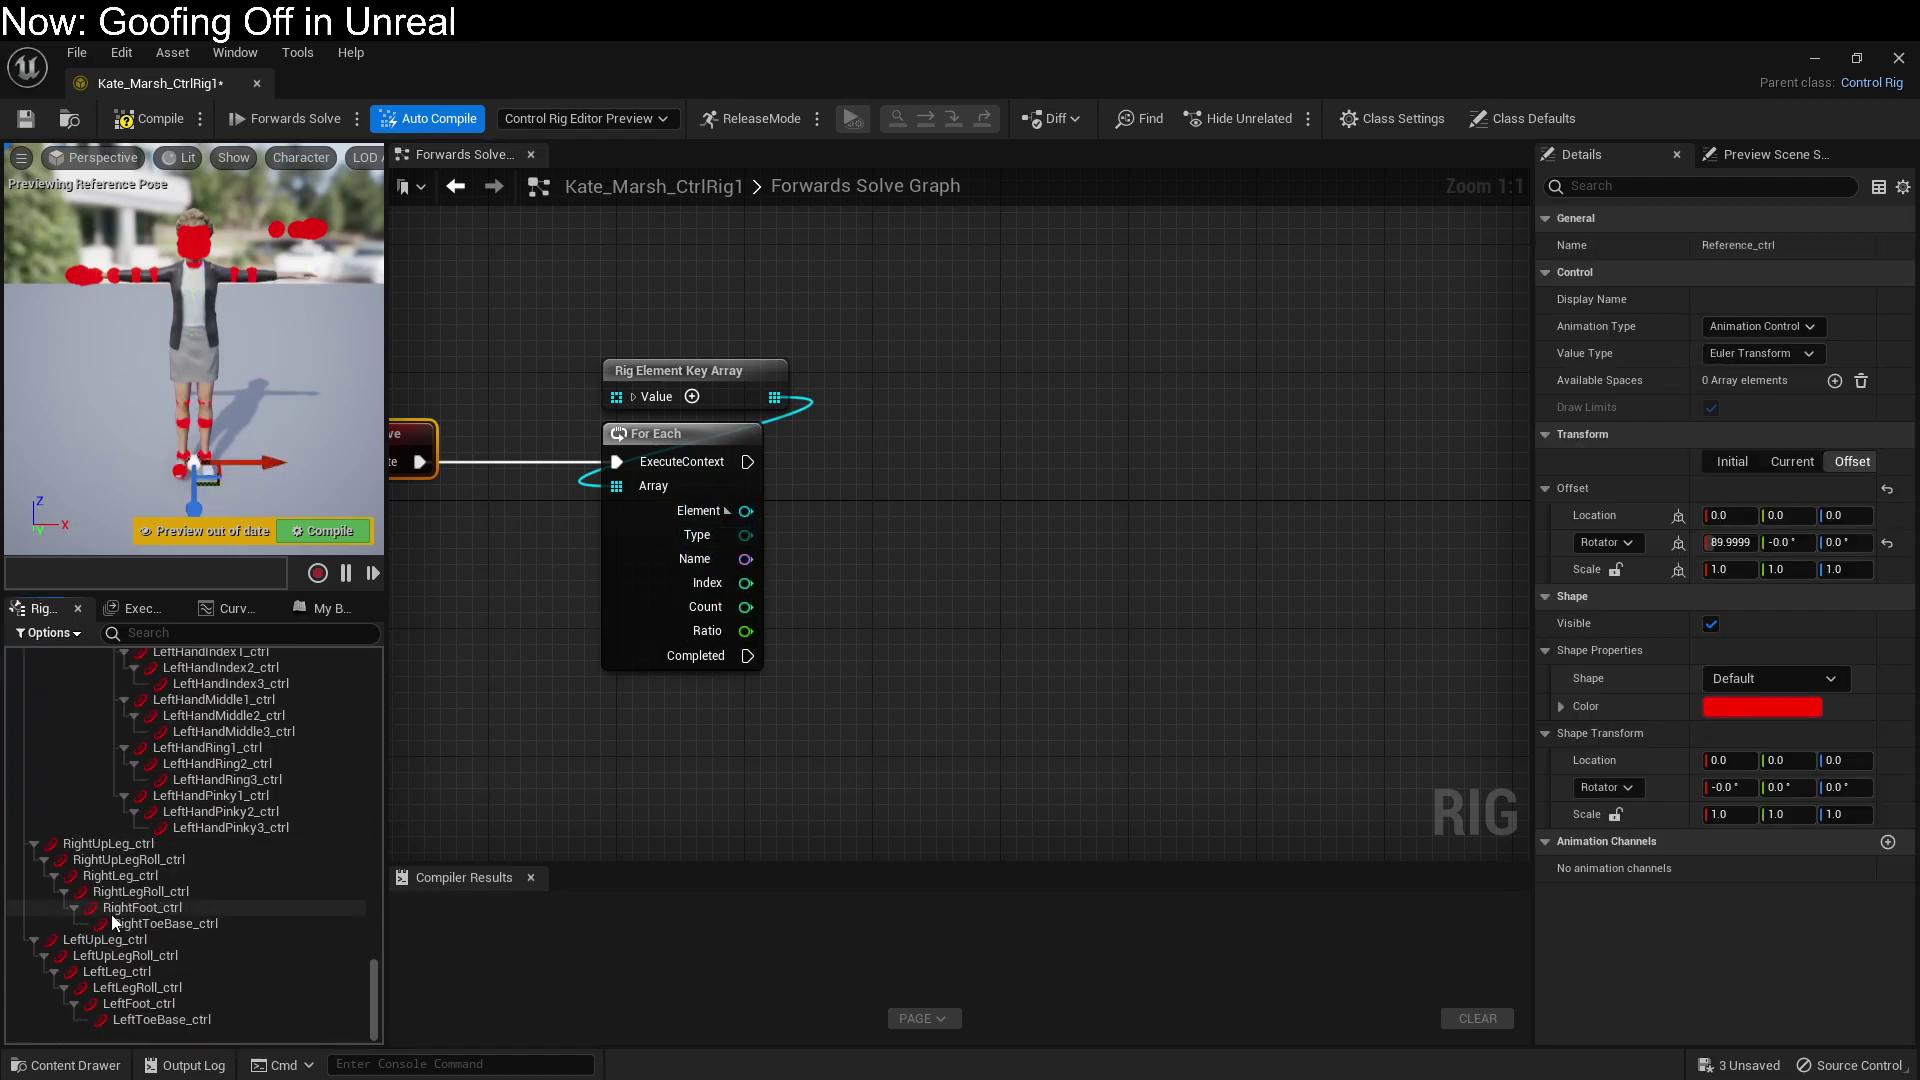
{"action": "left_click", "coordinate": [122, 1020], "text": "shift"}
{"action": "right_click", "coordinate": [1048, 388]}
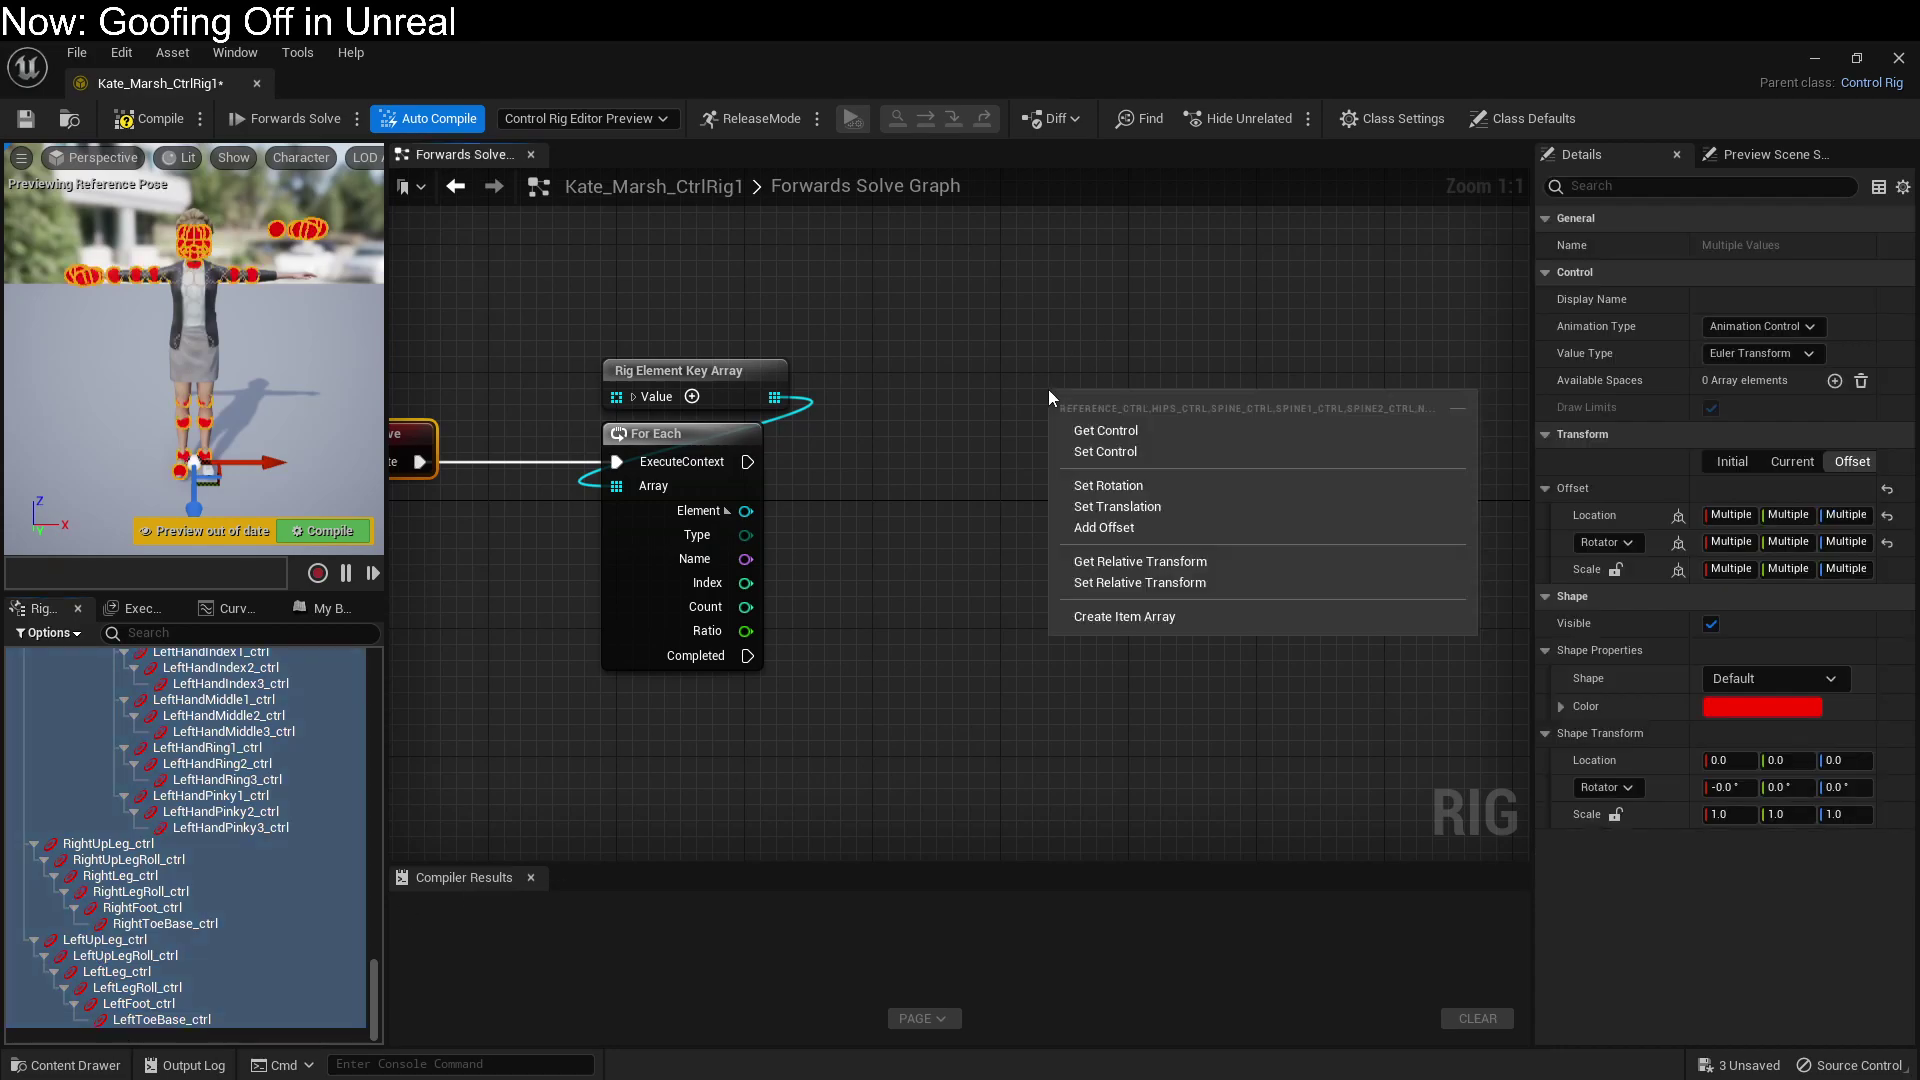
{"action": "left_click", "coordinate": [1159, 622]}
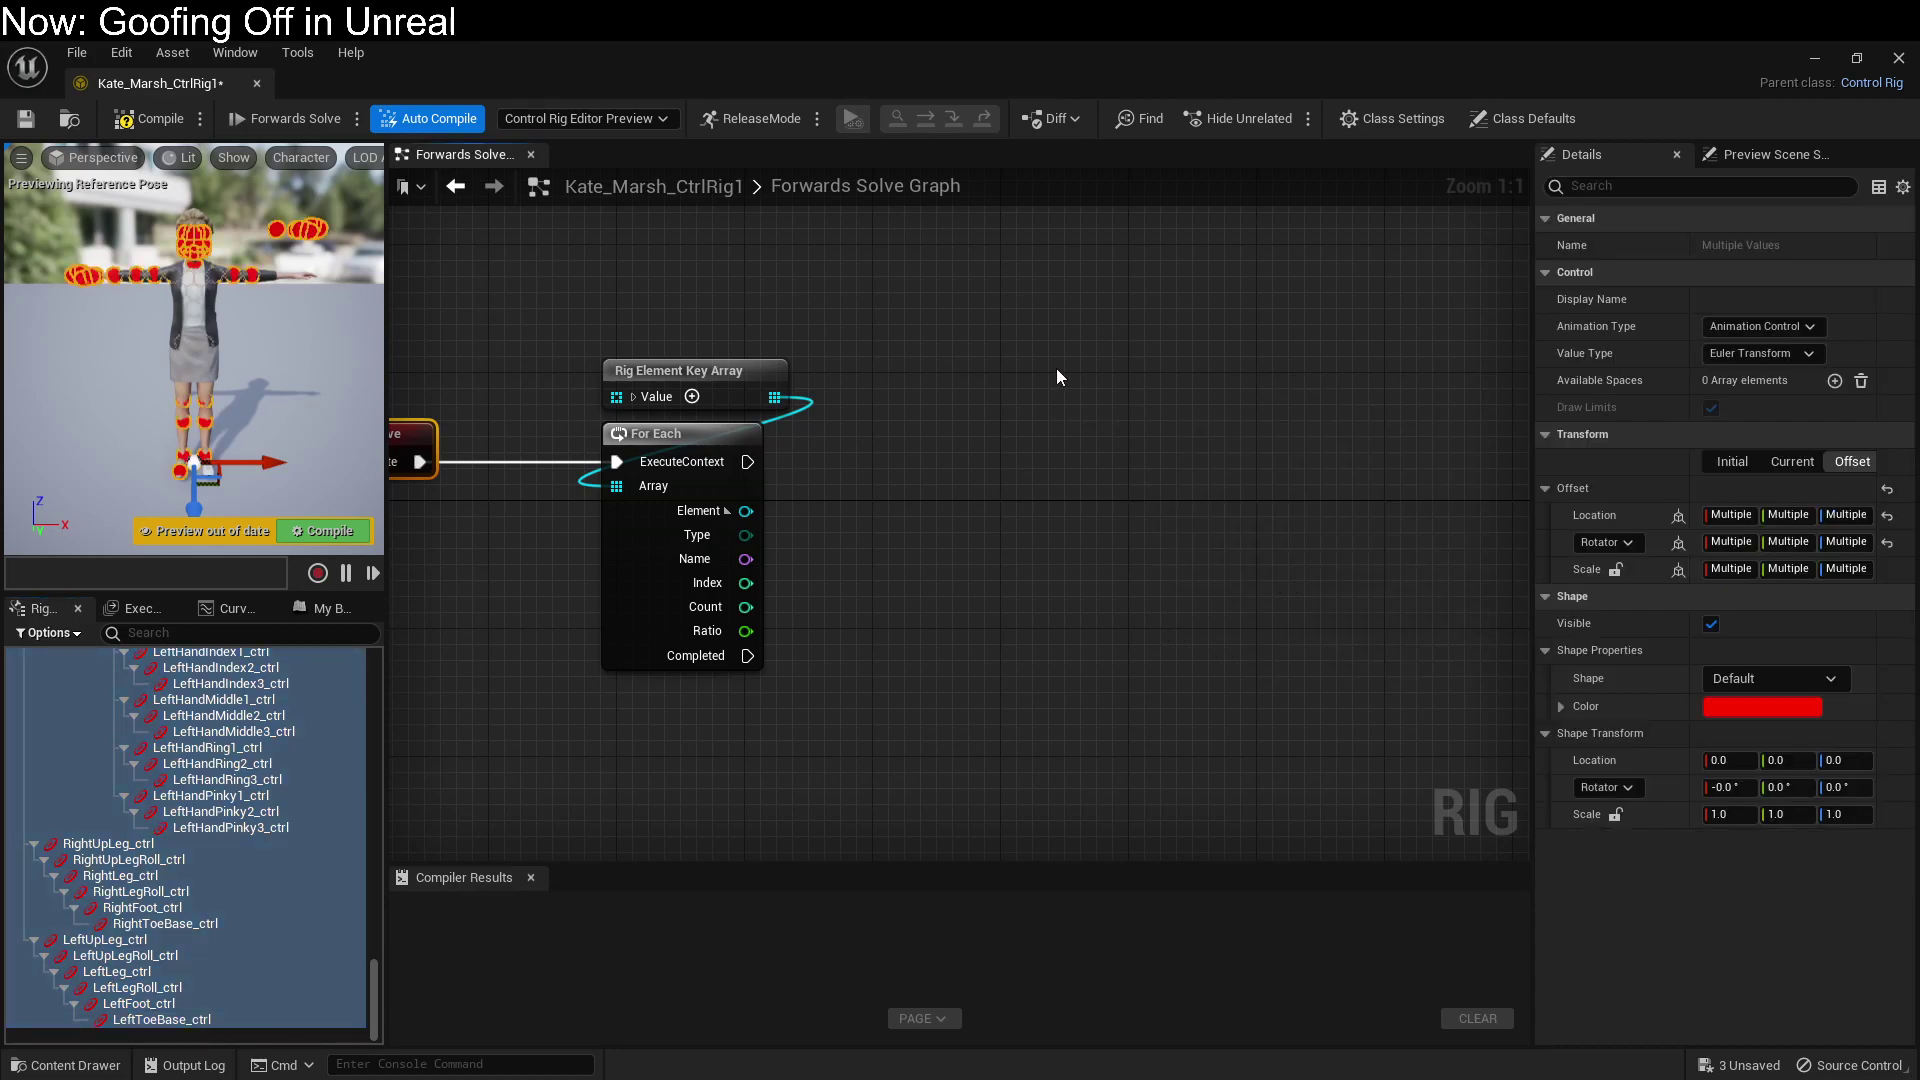
{"action": "left_click", "coordinate": [1080, 430]}
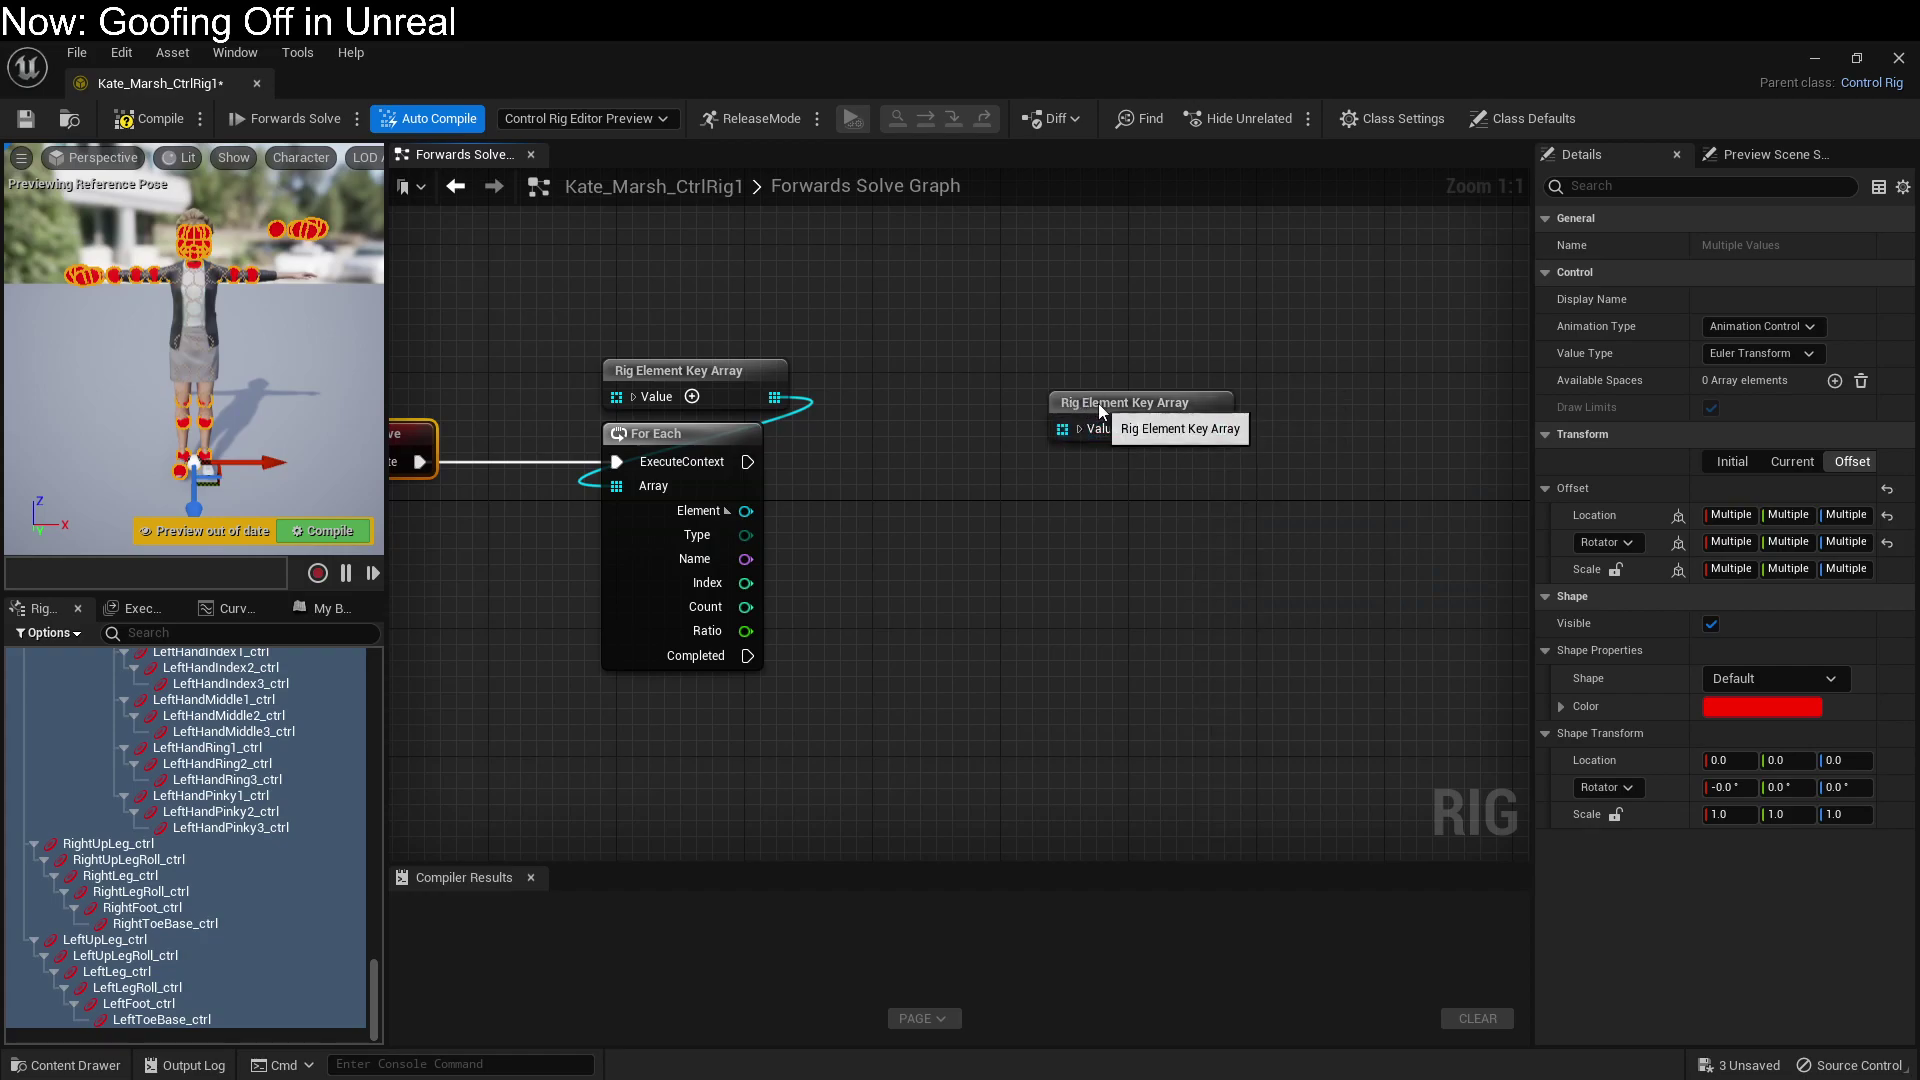
{"action": "left_click", "coordinate": [1173, 400]}
Step: Add an array Find node that takes the control array as its input
{"action": "left_click_drag", "start_coordinate": [1173, 400], "coordinate": [1066, 632]}
{"action": "type", "text": "find"}
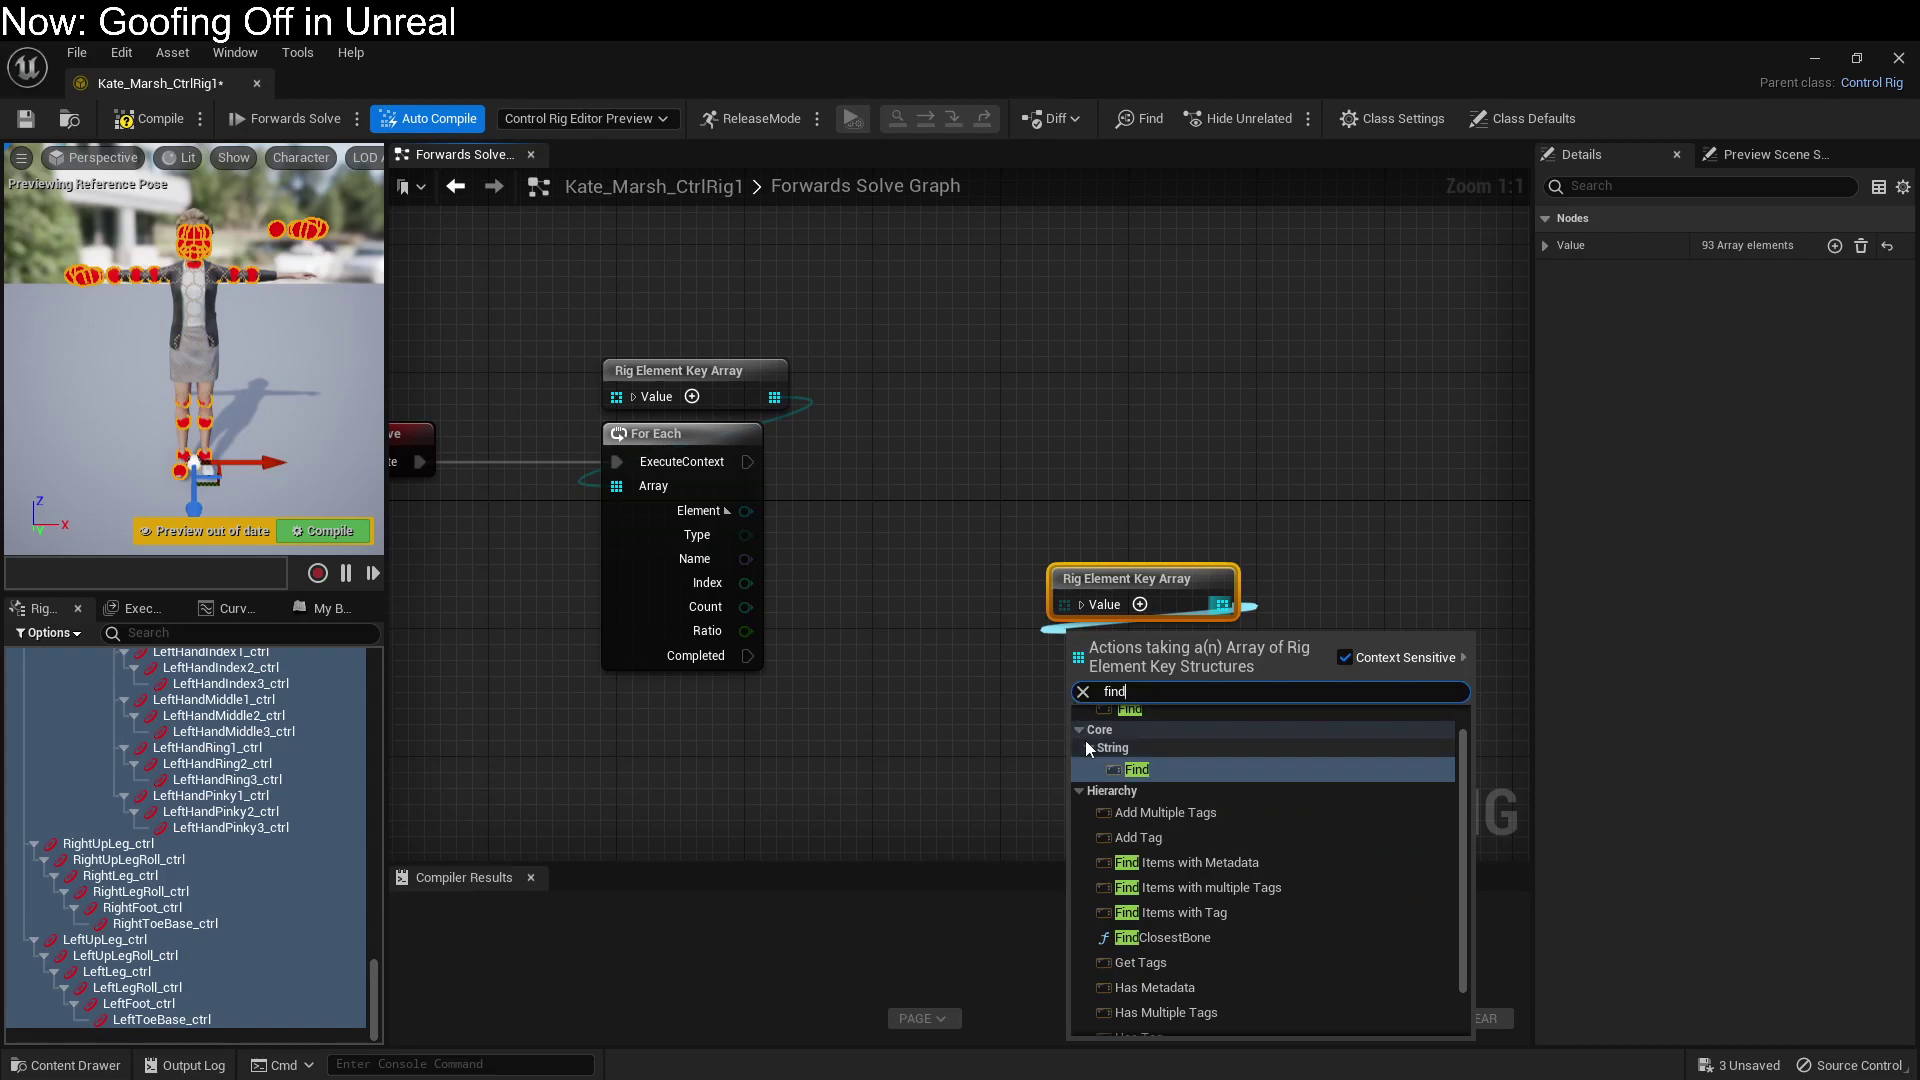
{"action": "scroll", "coordinate": [1084, 740], "scroll_direction": "up", "scroll_amount": 1}
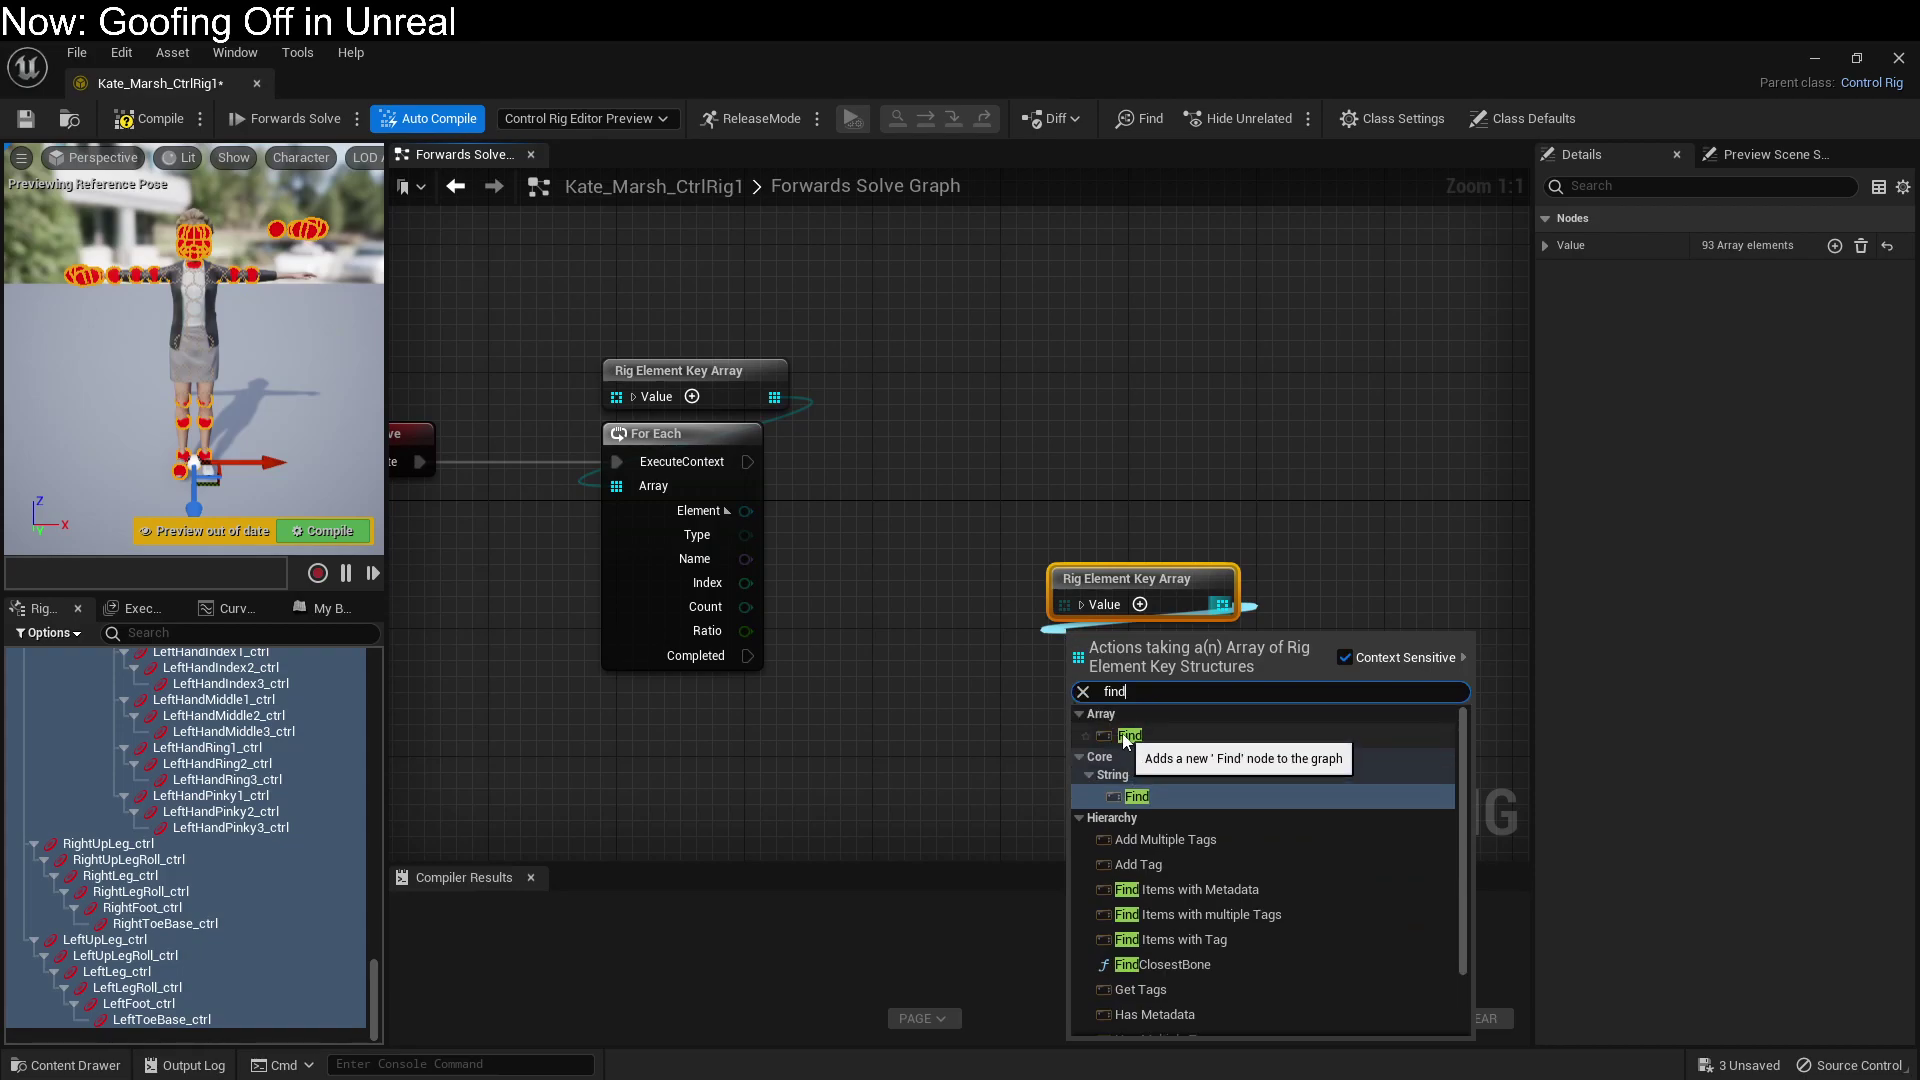
{"action": "left_click", "coordinate": [1127, 736]}
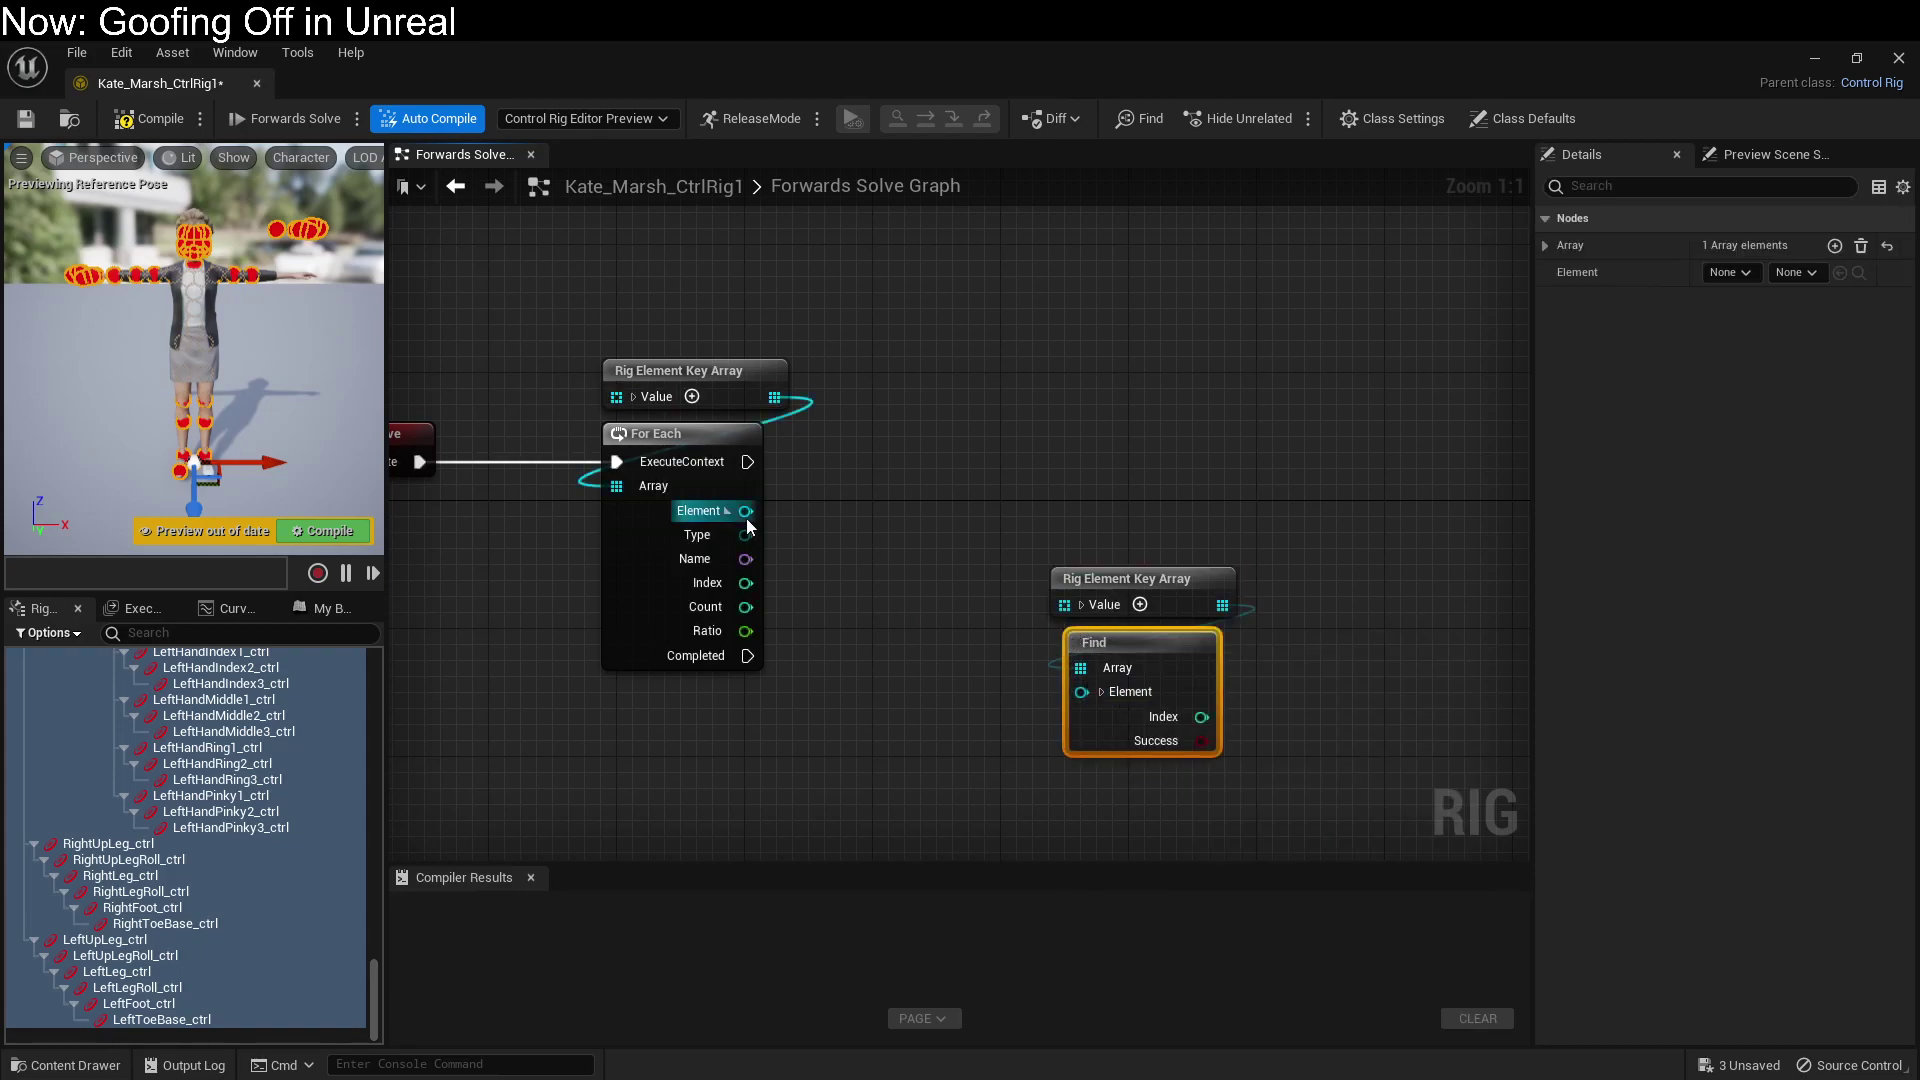
Step: Add a Concat node from the For Each element's Name, with _ctrl as its B value
{"action": "left_click_drag", "start_coordinate": [745, 559], "coordinate": [838, 626]}
{"action": "type", "text": "concat"}
{"action": "key", "text": "Return"}
{"action": "left_click", "coordinate": [924, 680]}
{"action": "type", "text": "_ctrl"}
{"action": "key", "text": "Return"}
Step: Set the Find node's Element type to Control and connect the Concat result to its Name
{"action": "left_click", "coordinate": [1101, 692]}
{"action": "left_click", "coordinate": [1190, 719]}
{"action": "left_click", "coordinate": [1188, 775]}
{"action": "left_click_drag", "start_coordinate": [949, 706], "coordinate": [1100, 755]}
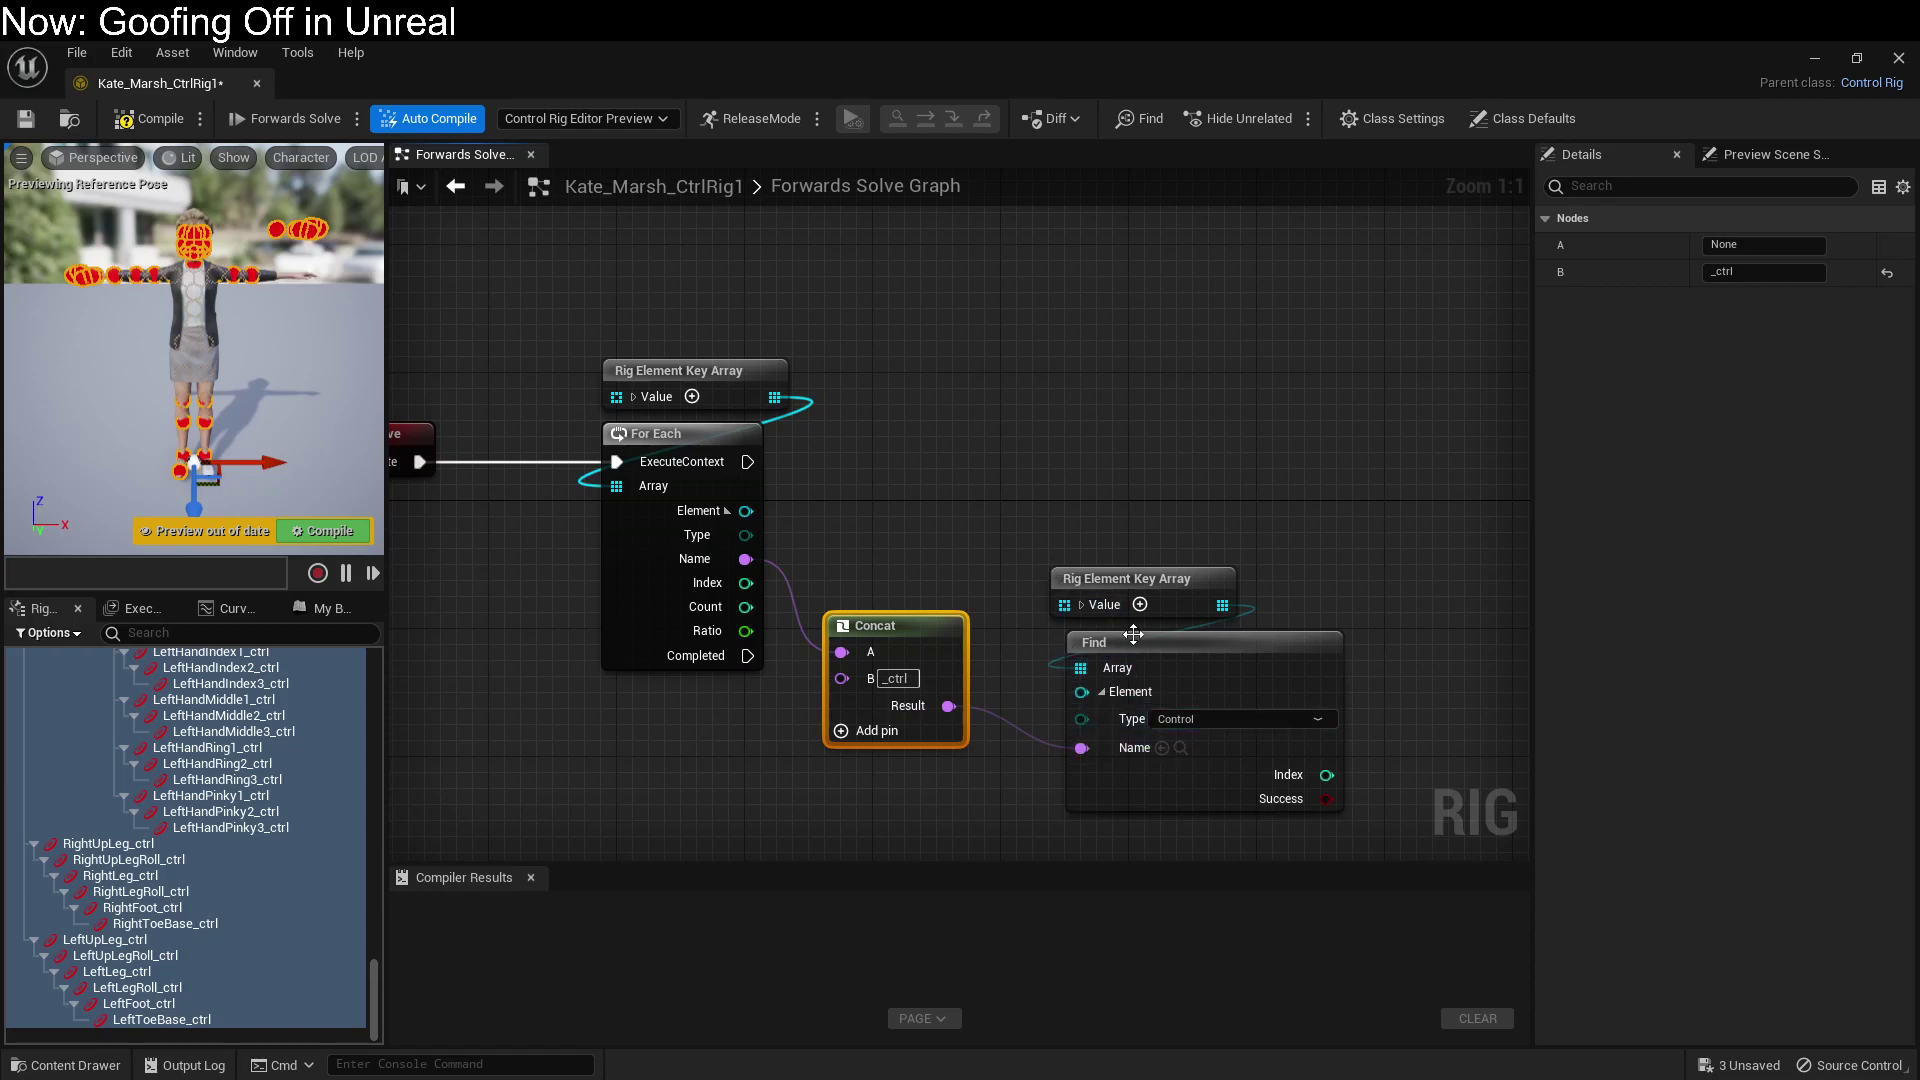
{"action": "left_click_drag", "start_coordinate": [1133, 634], "coordinate": [1118, 632]}
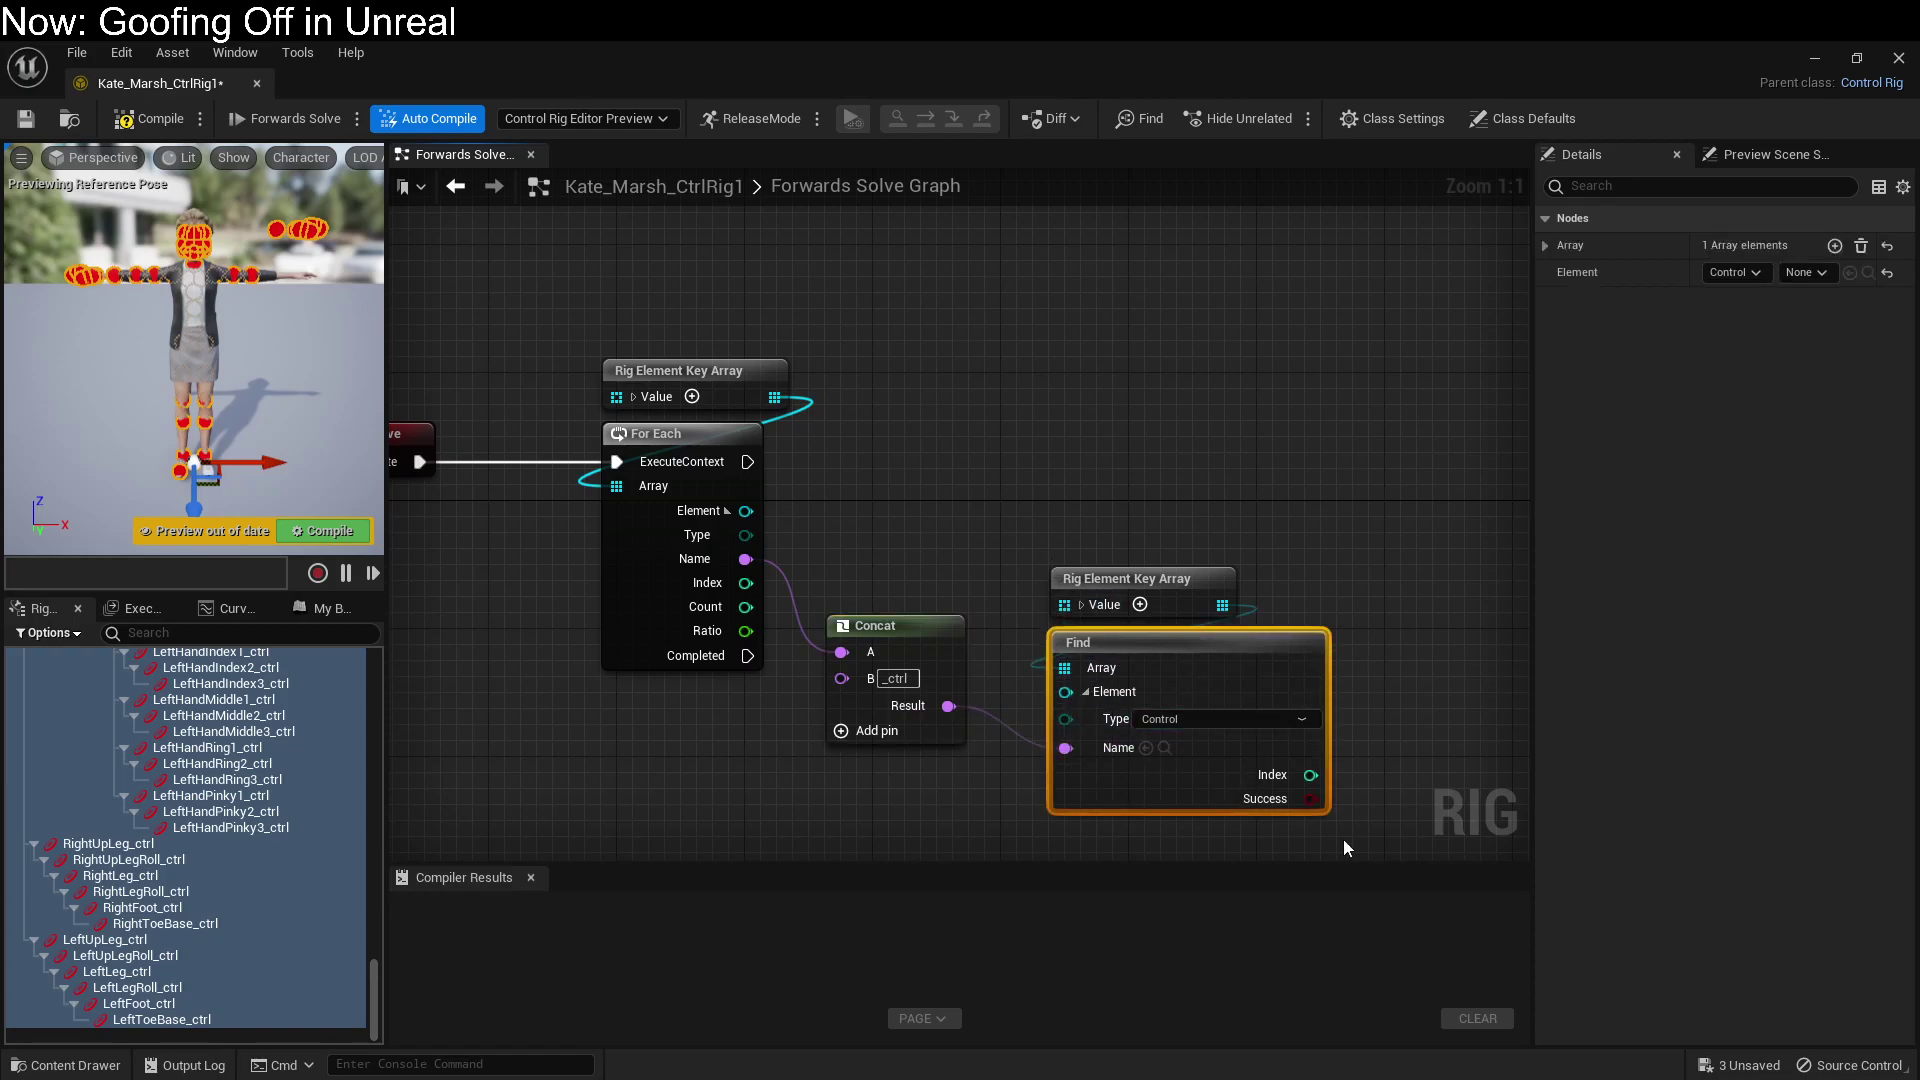
Step: Add a Branch conditioned on Find's Success and connect the For Each loop's execution output to it
{"action": "left_click_drag", "start_coordinate": [1318, 800], "coordinate": [1443, 418]}
{"action": "type", "text": "branc"}
{"action": "key", "text": "Return"}
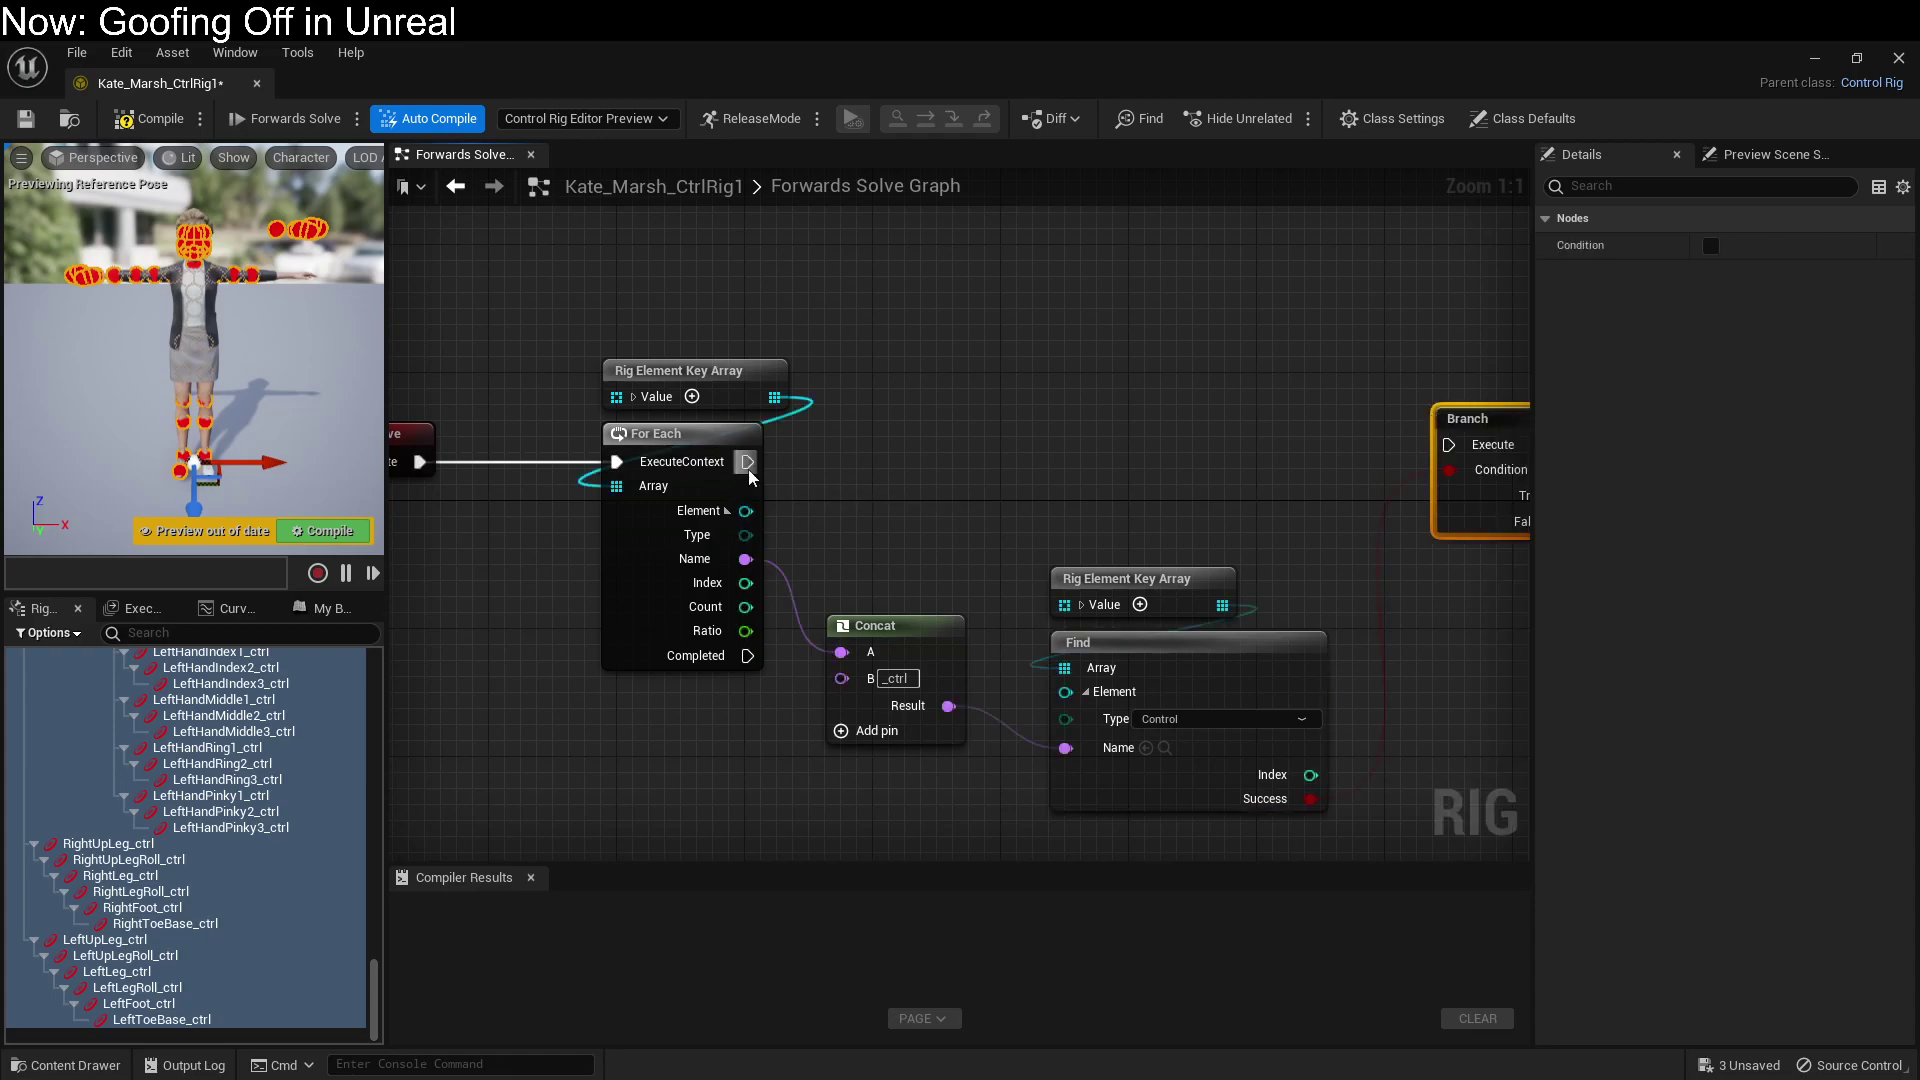
{"action": "left_click_drag", "start_coordinate": [747, 461], "coordinate": [1445, 448]}
{"action": "right_click_drag", "start_coordinate": [1480, 450], "coordinate": [1228, 438]}
{"action": "left_click_drag", "start_coordinate": [1255, 425], "coordinate": [1255, 441]}
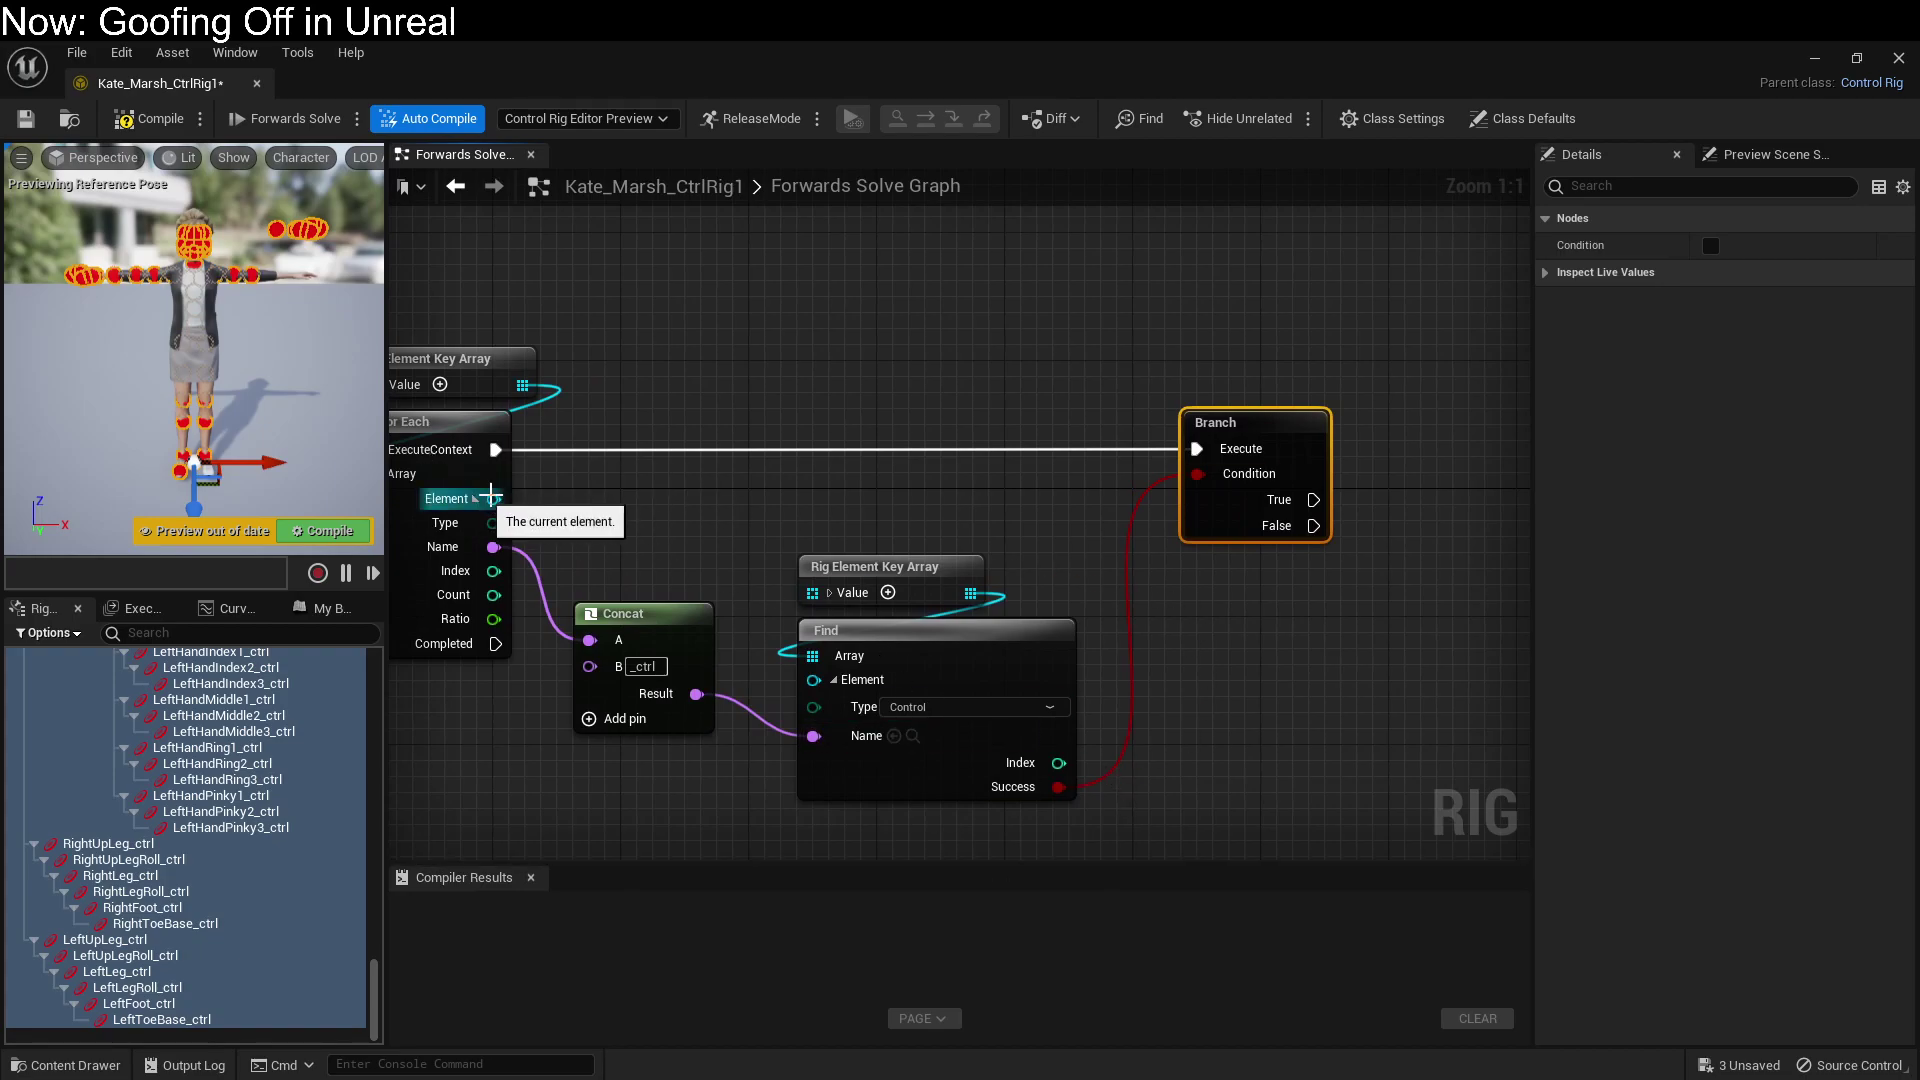
Step: Add a Set Transform node taking the For Each Element as its Item, and execute it from the Branch's True output
{"action": "left_click_drag", "start_coordinate": [493, 498], "coordinate": [1356, 313]}
{"action": "type", "text": "set tr"}
{"action": "key", "text": "Return"}
{"action": "left_click_drag", "start_coordinate": [1355, 310], "coordinate": [1474, 310]}
{"action": "left_click_drag", "start_coordinate": [1288, 498], "coordinate": [1478, 338]}
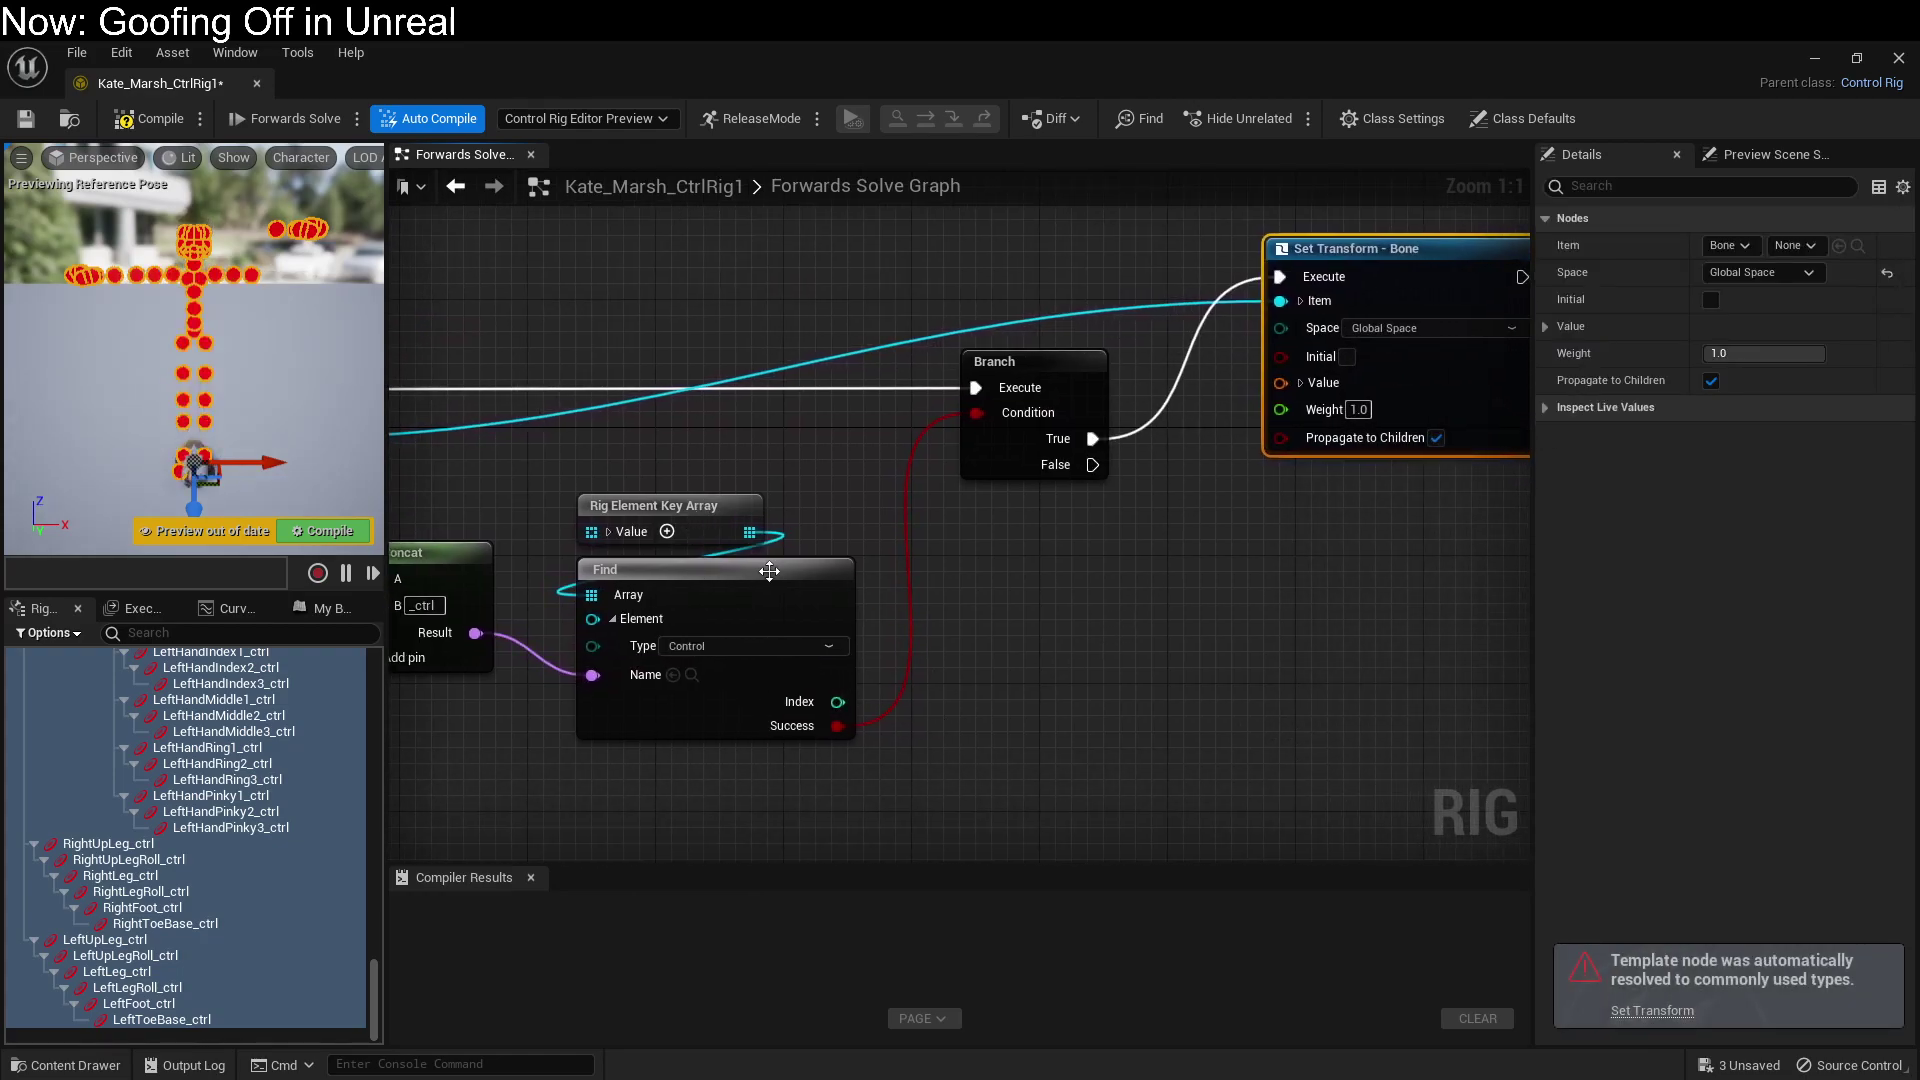
{"action": "right_click_drag", "start_coordinate": [789, 763], "coordinate": [987, 760]}
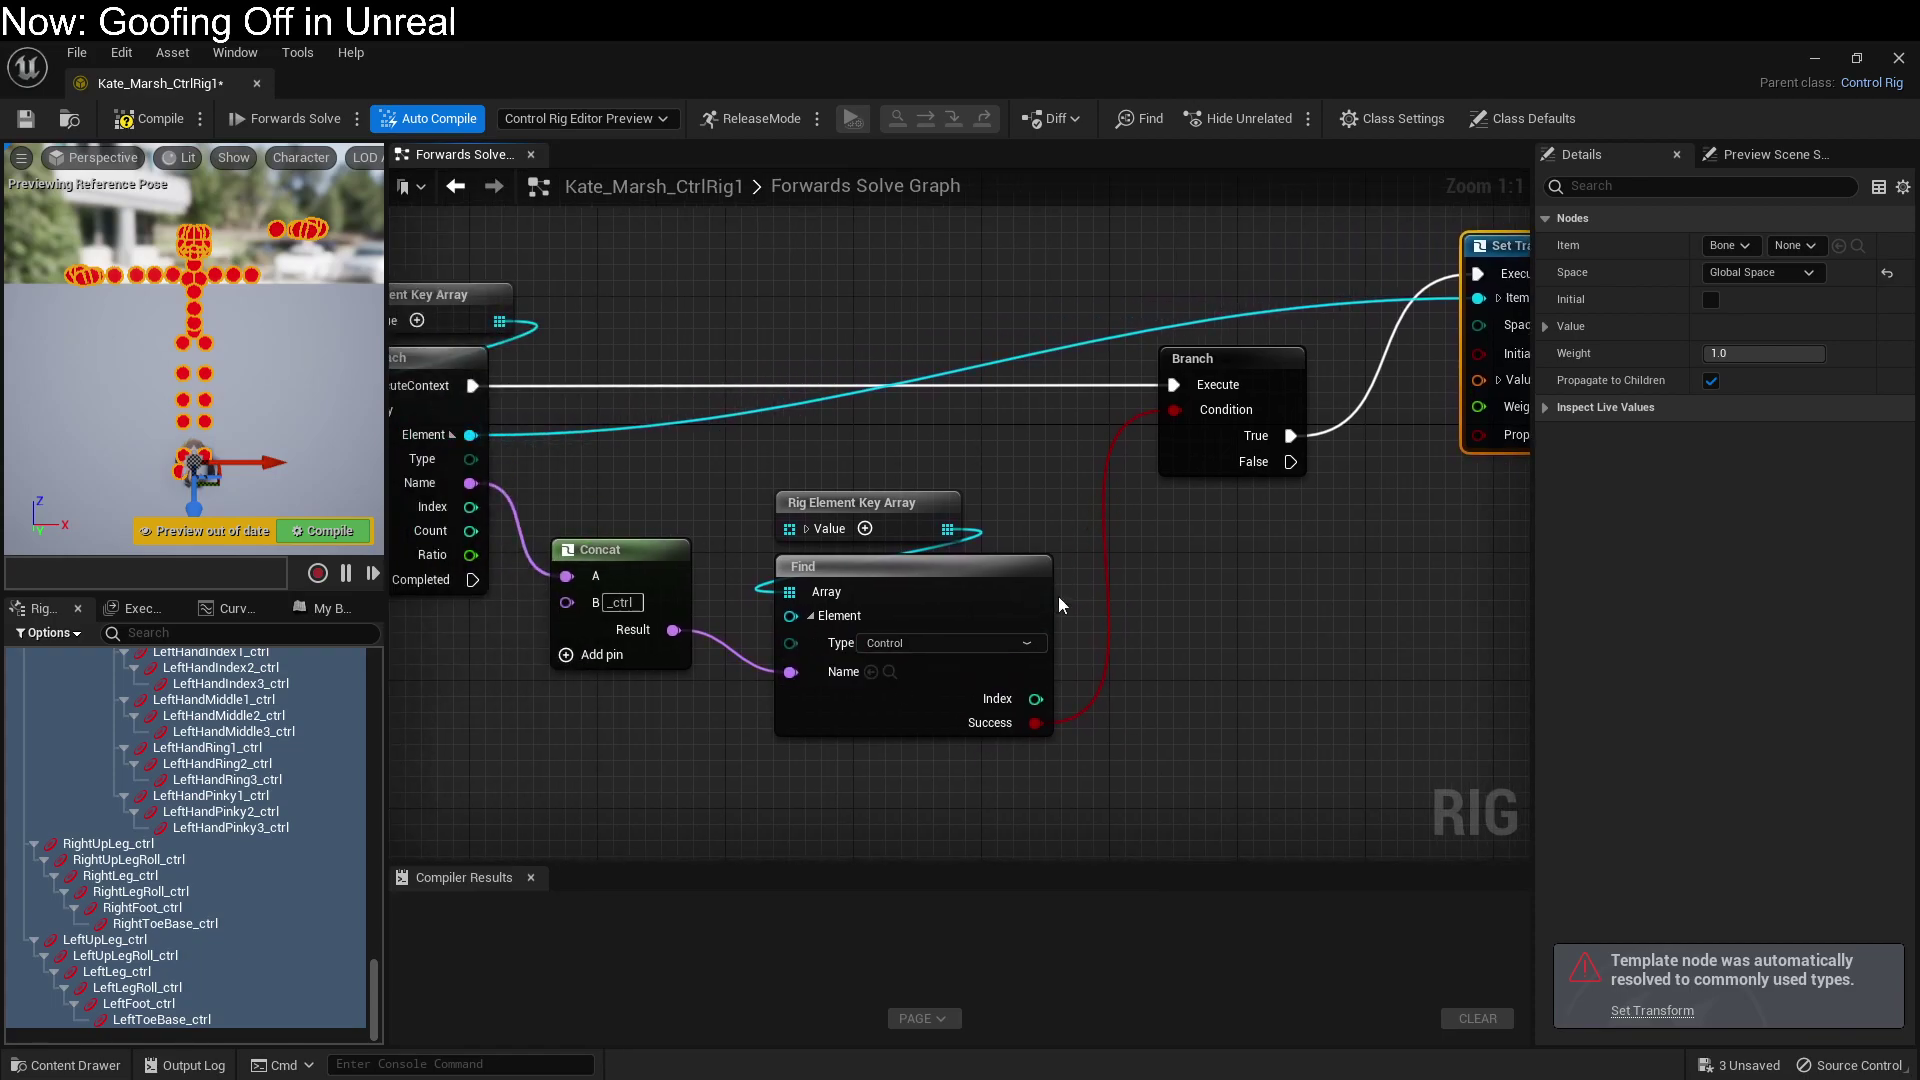
Step: Add an At node fed by the control array and connect Find's Index output to its Index
{"action": "right_click_drag", "start_coordinate": [926, 534], "coordinate": [725, 539]}
{"action": "left_click_drag", "start_coordinate": [748, 534], "coordinate": [1024, 568]}
{"action": "type", "text": "at"}
{"action": "key", "text": "Return"}
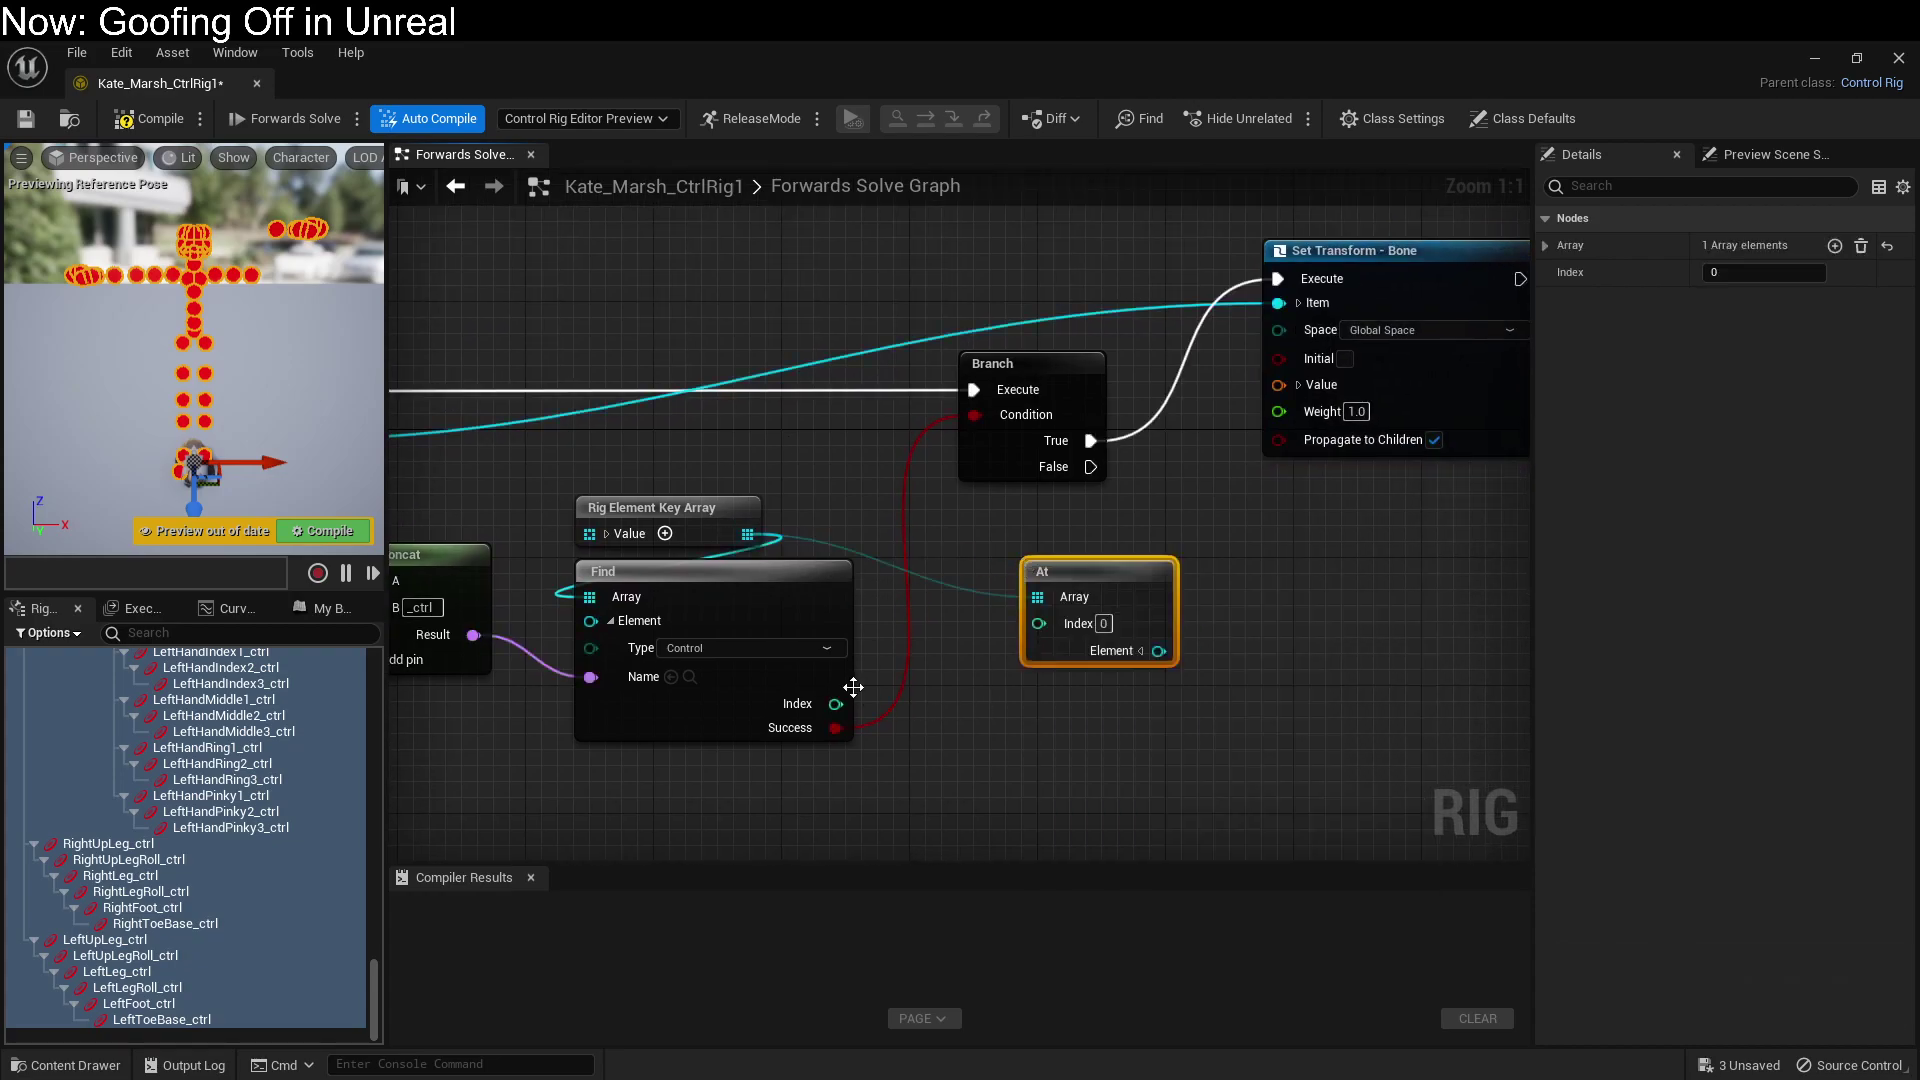
{"action": "left_click_drag", "start_coordinate": [836, 704], "coordinate": [1039, 623]}
Step: Add a Get Transform node from At's Element and connect its Transform to the Set Transform node's Value
{"action": "left_click_drag", "start_coordinate": [1158, 651], "coordinate": [1020, 672]}
{"action": "type", "text": "get tra"}
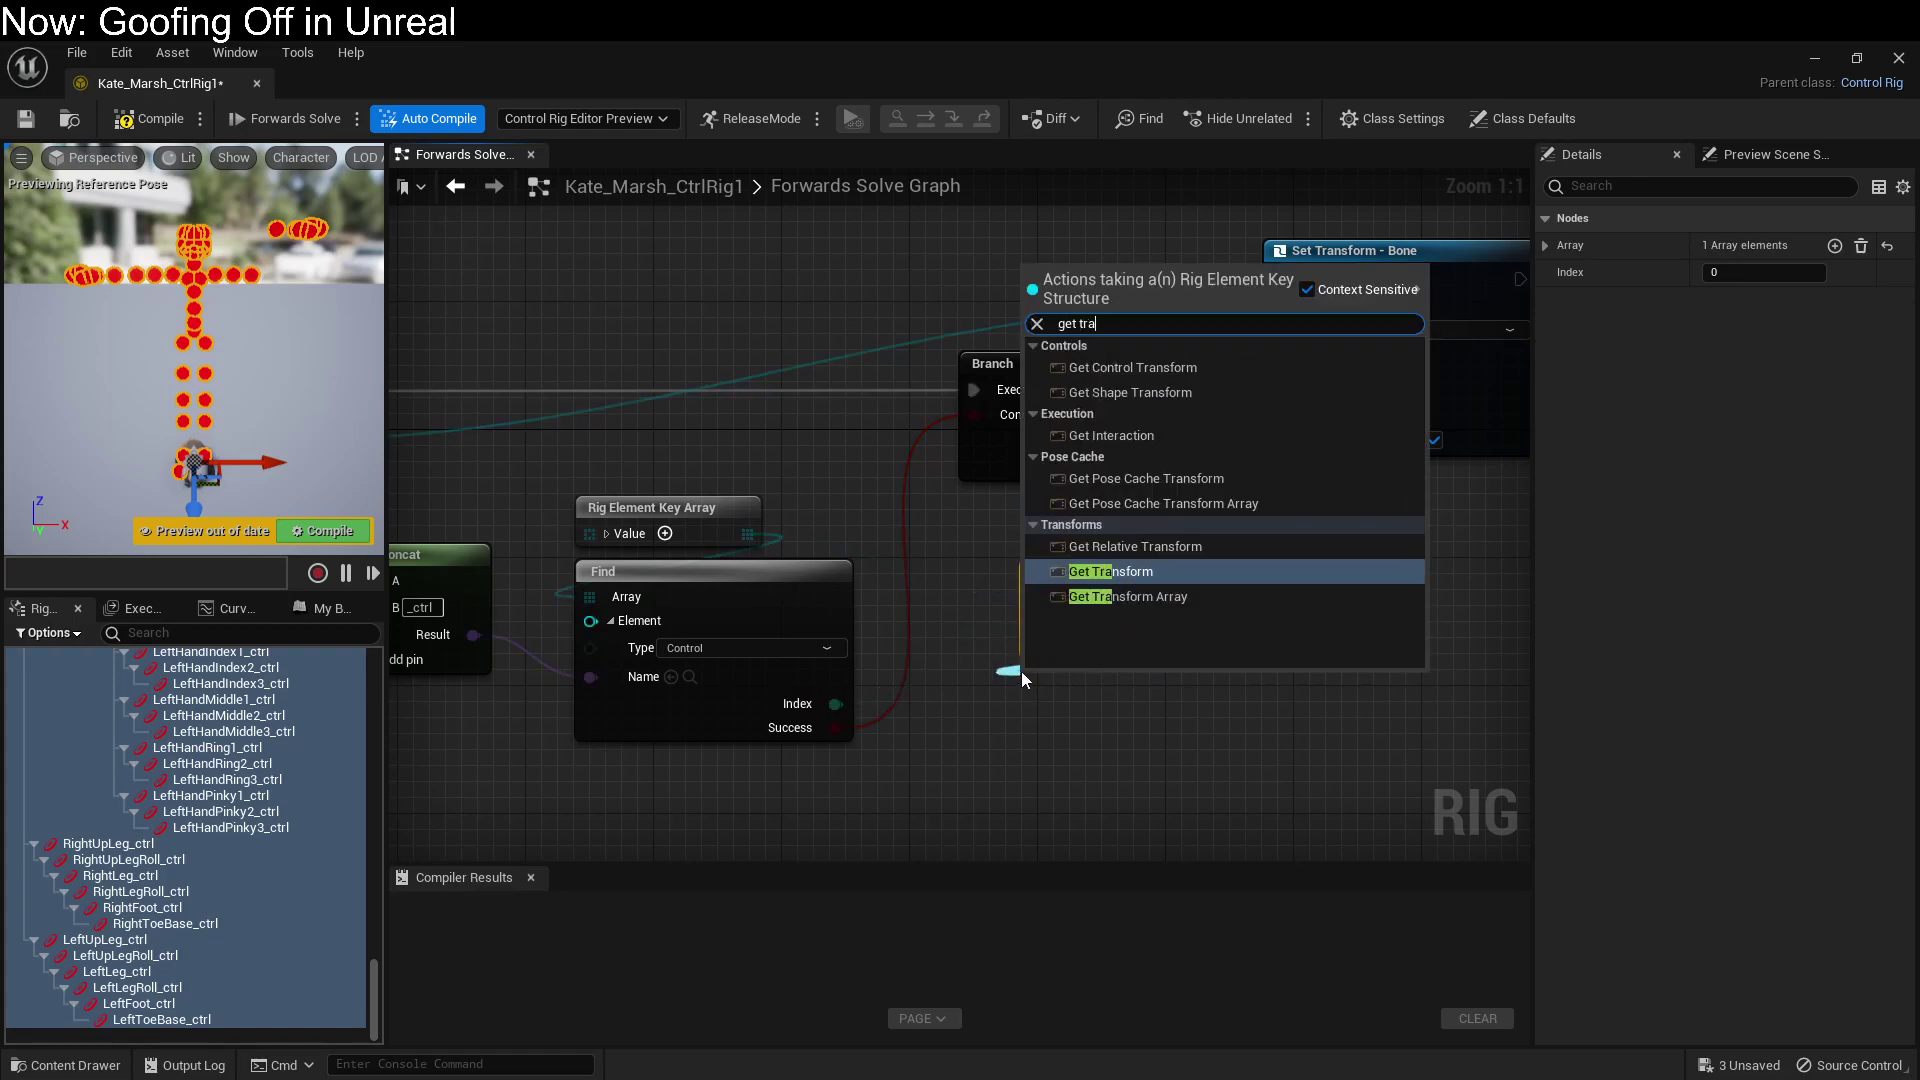
{"action": "key", "text": "Return"}
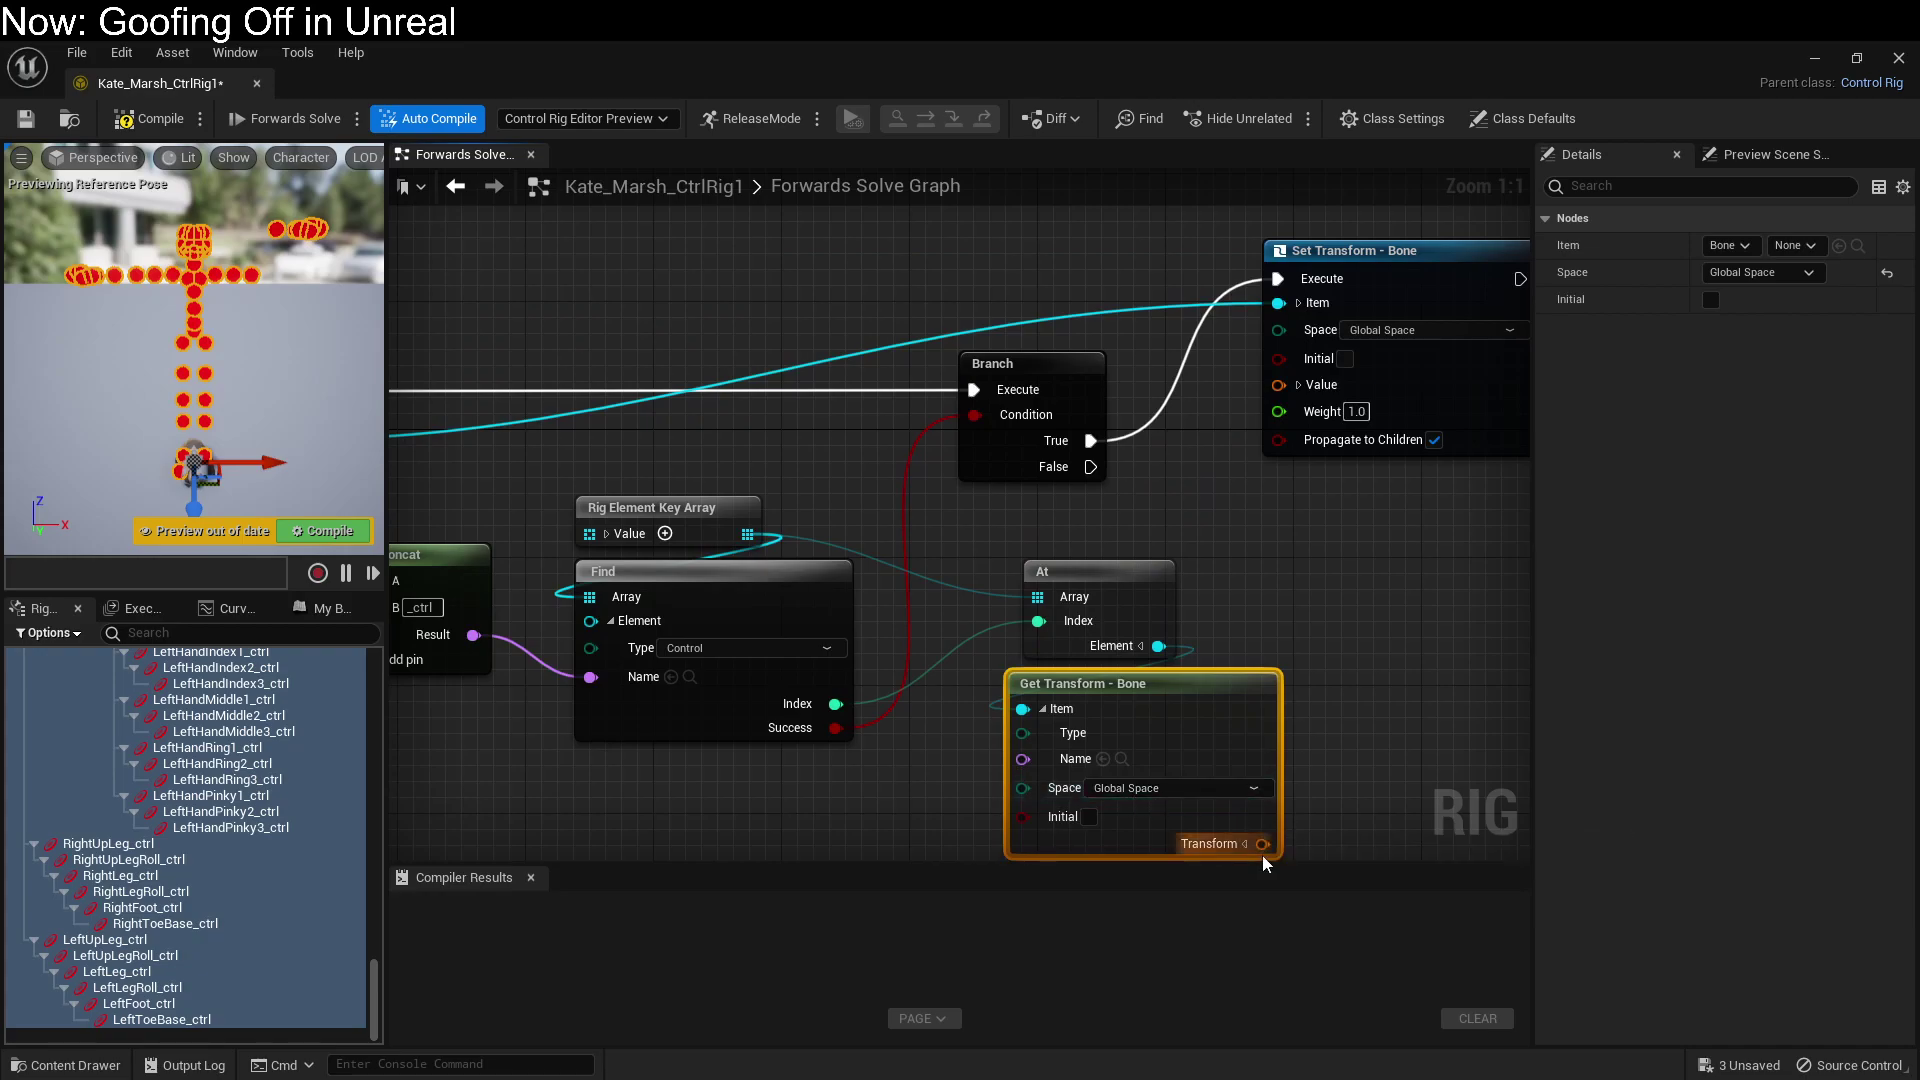
{"action": "left_click_drag", "start_coordinate": [1263, 843], "coordinate": [1279, 370]}
{"action": "left_click_drag", "start_coordinate": [1160, 672], "coordinate": [1128, 656]}
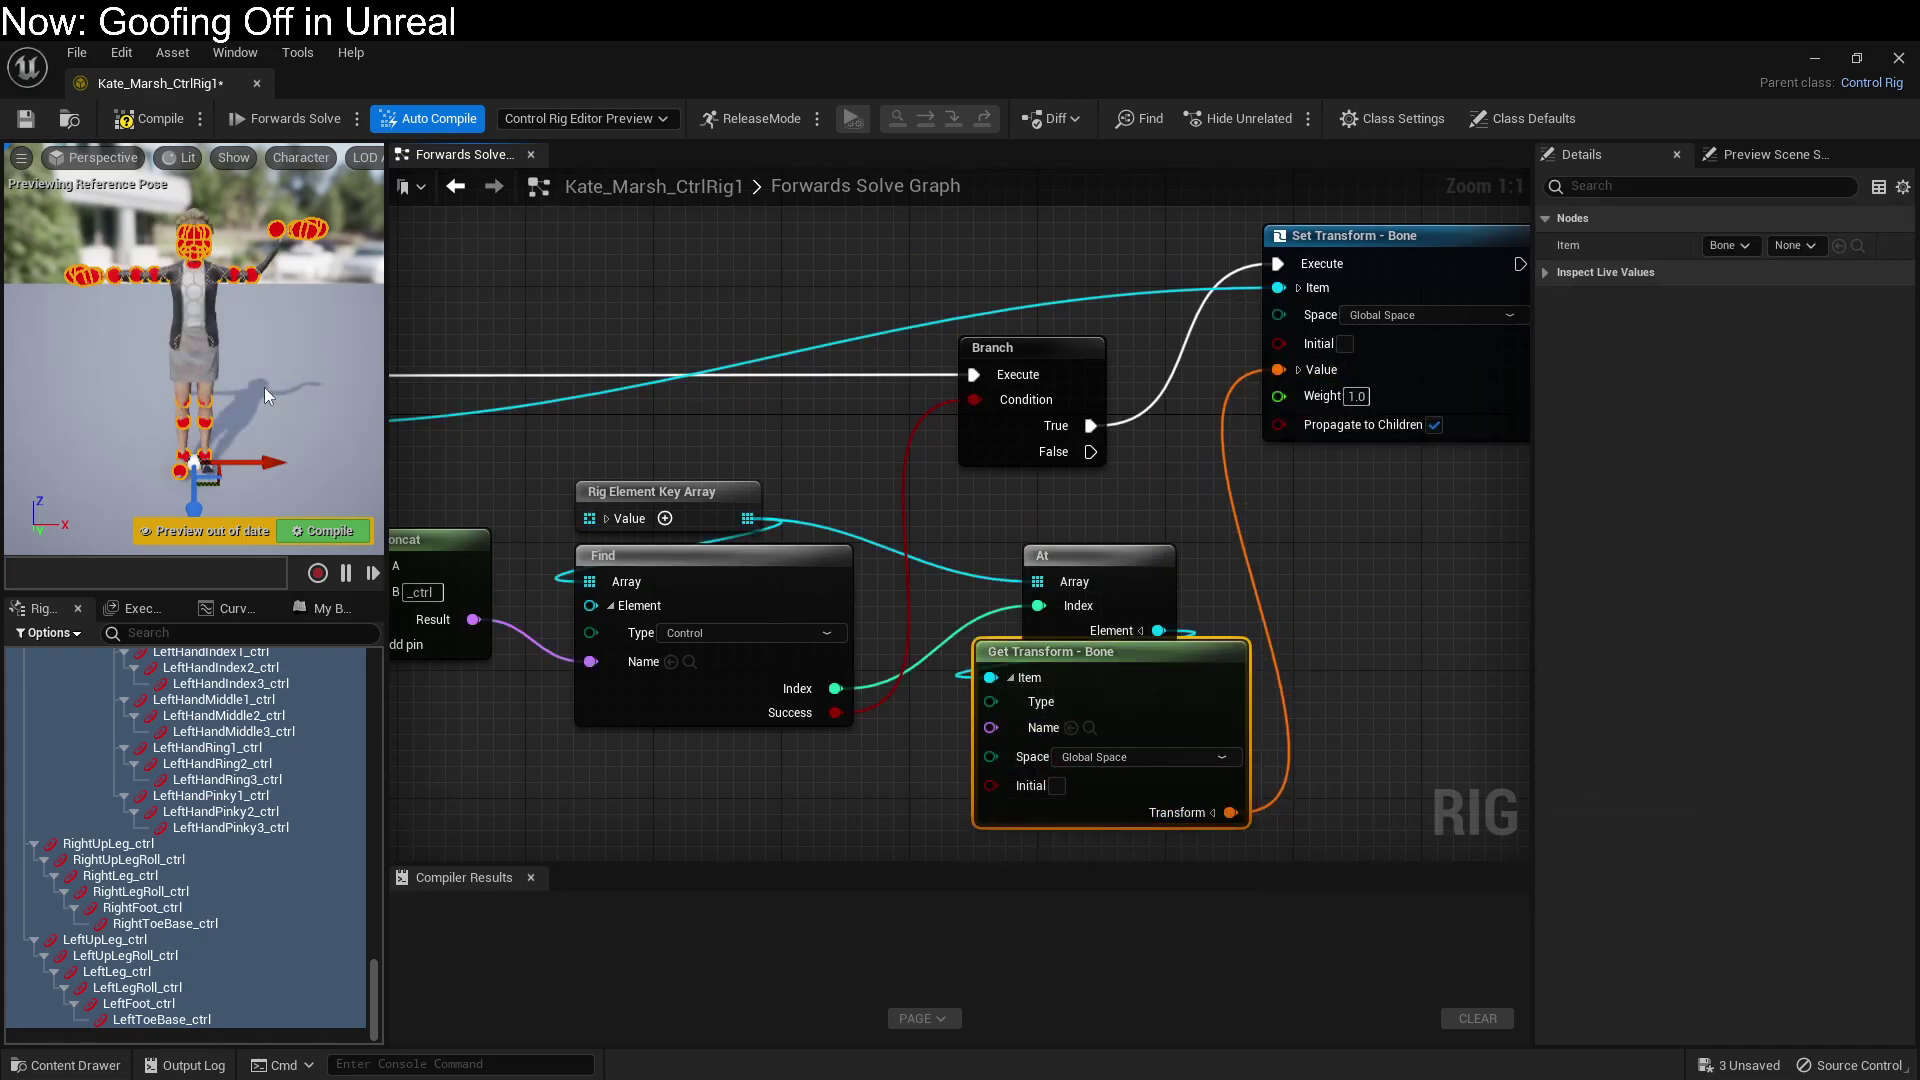
Step: Pose the right arm with its arm roll and forearm controls to test the rig, and compile the Control Rig
{"action": "left_click", "coordinate": [230, 298]}
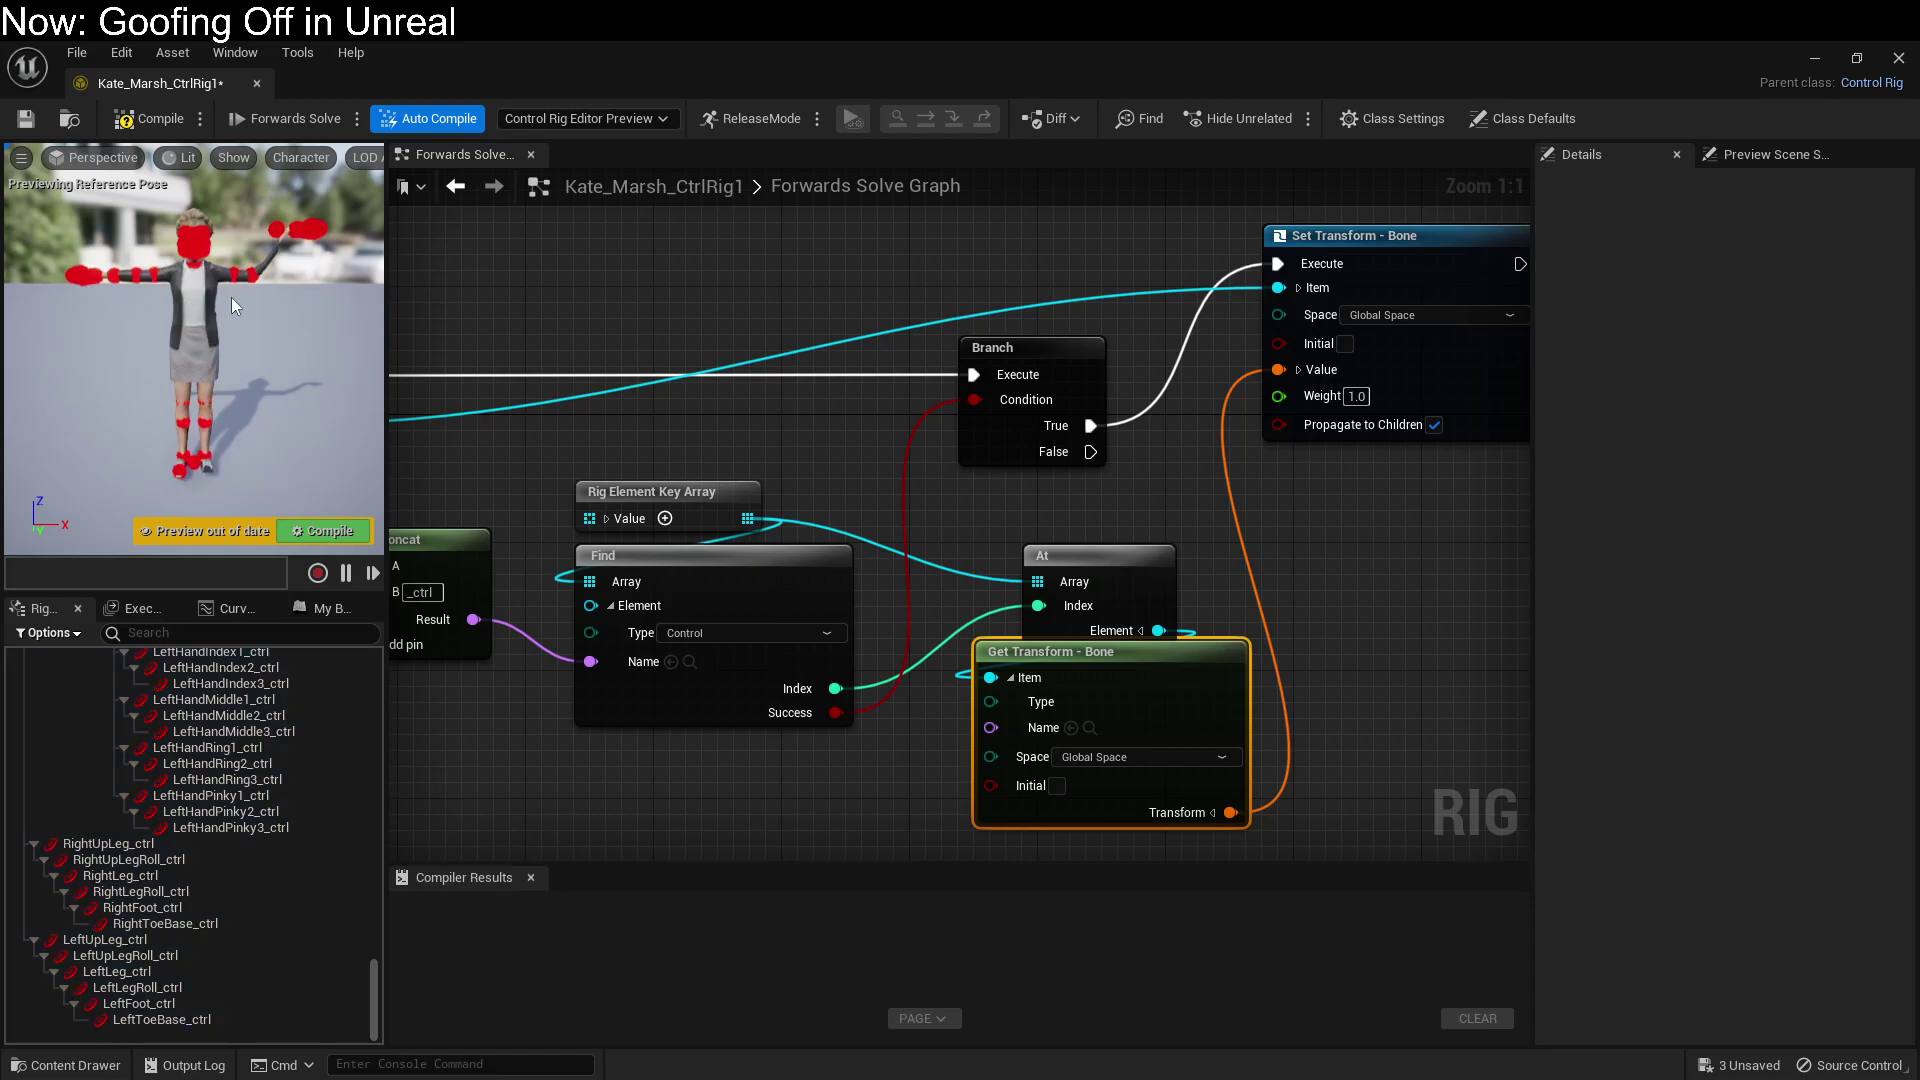
{"action": "mouse_move", "coordinate": [231, 298]}
{"action": "middle_mouse_down"}
{"action": "mouse_move", "coordinate": [231, 380]}
{"action": "mouse_move", "coordinate": [235, 321]}
{"action": "middle_mouse_up"}
{"action": "scroll", "coordinate": [235, 321], "scroll_direction": "up", "scroll_amount": 5}
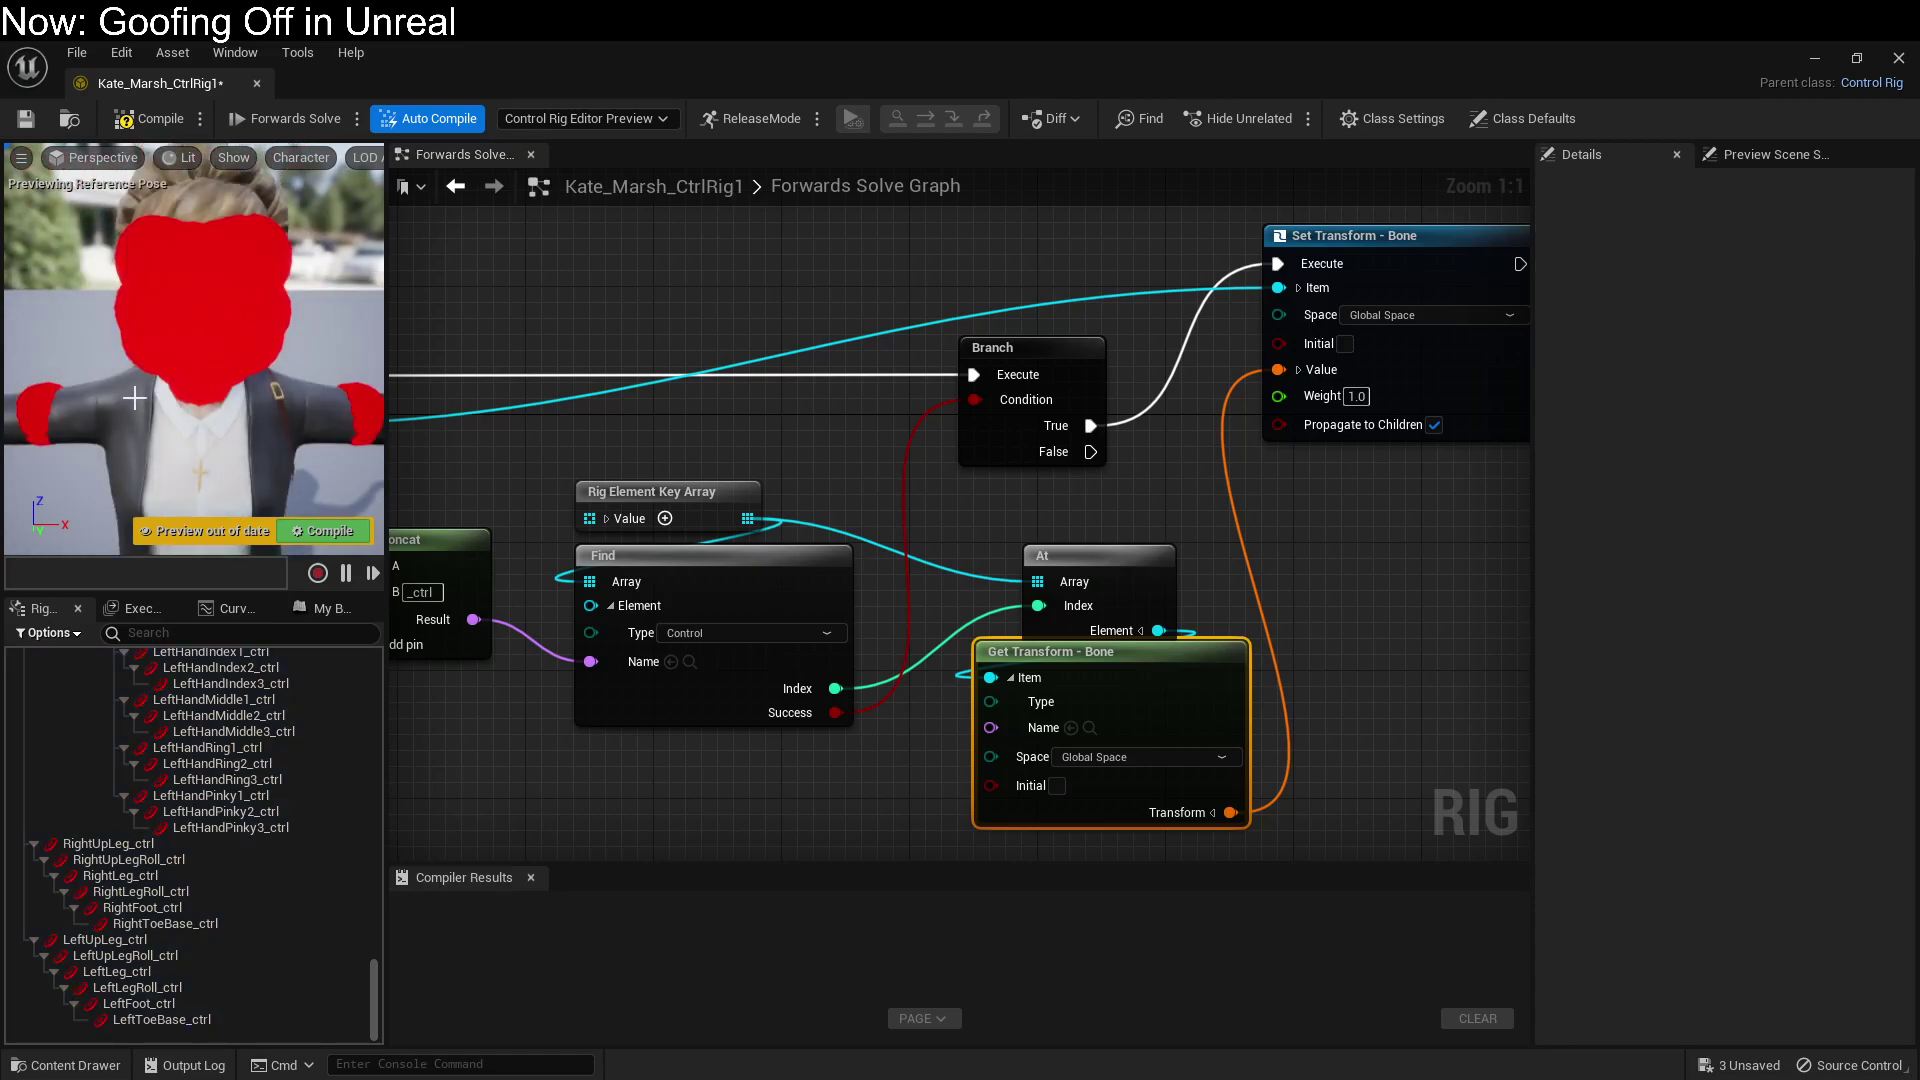
{"action": "scroll", "coordinate": [117, 412], "scroll_direction": "down", "scroll_amount": 6}
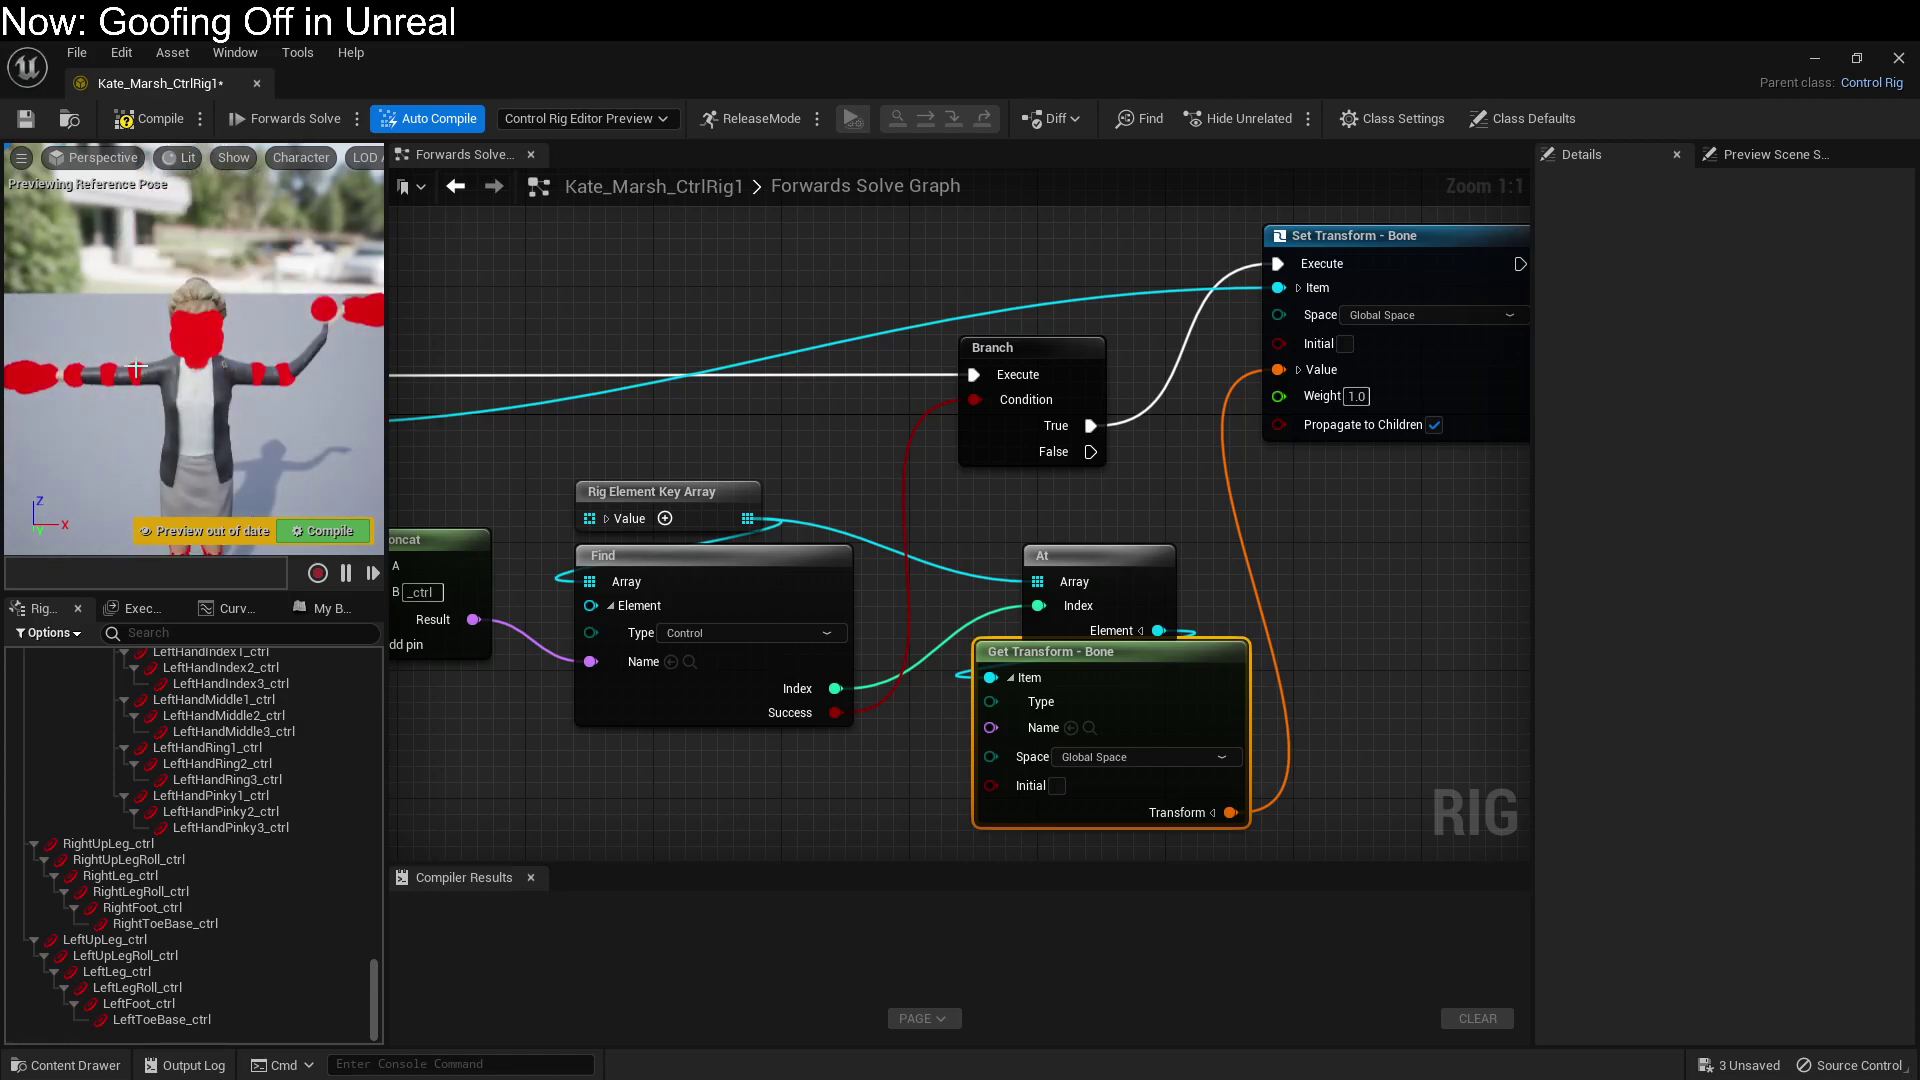
{"action": "left_click", "coordinate": [137, 369]}
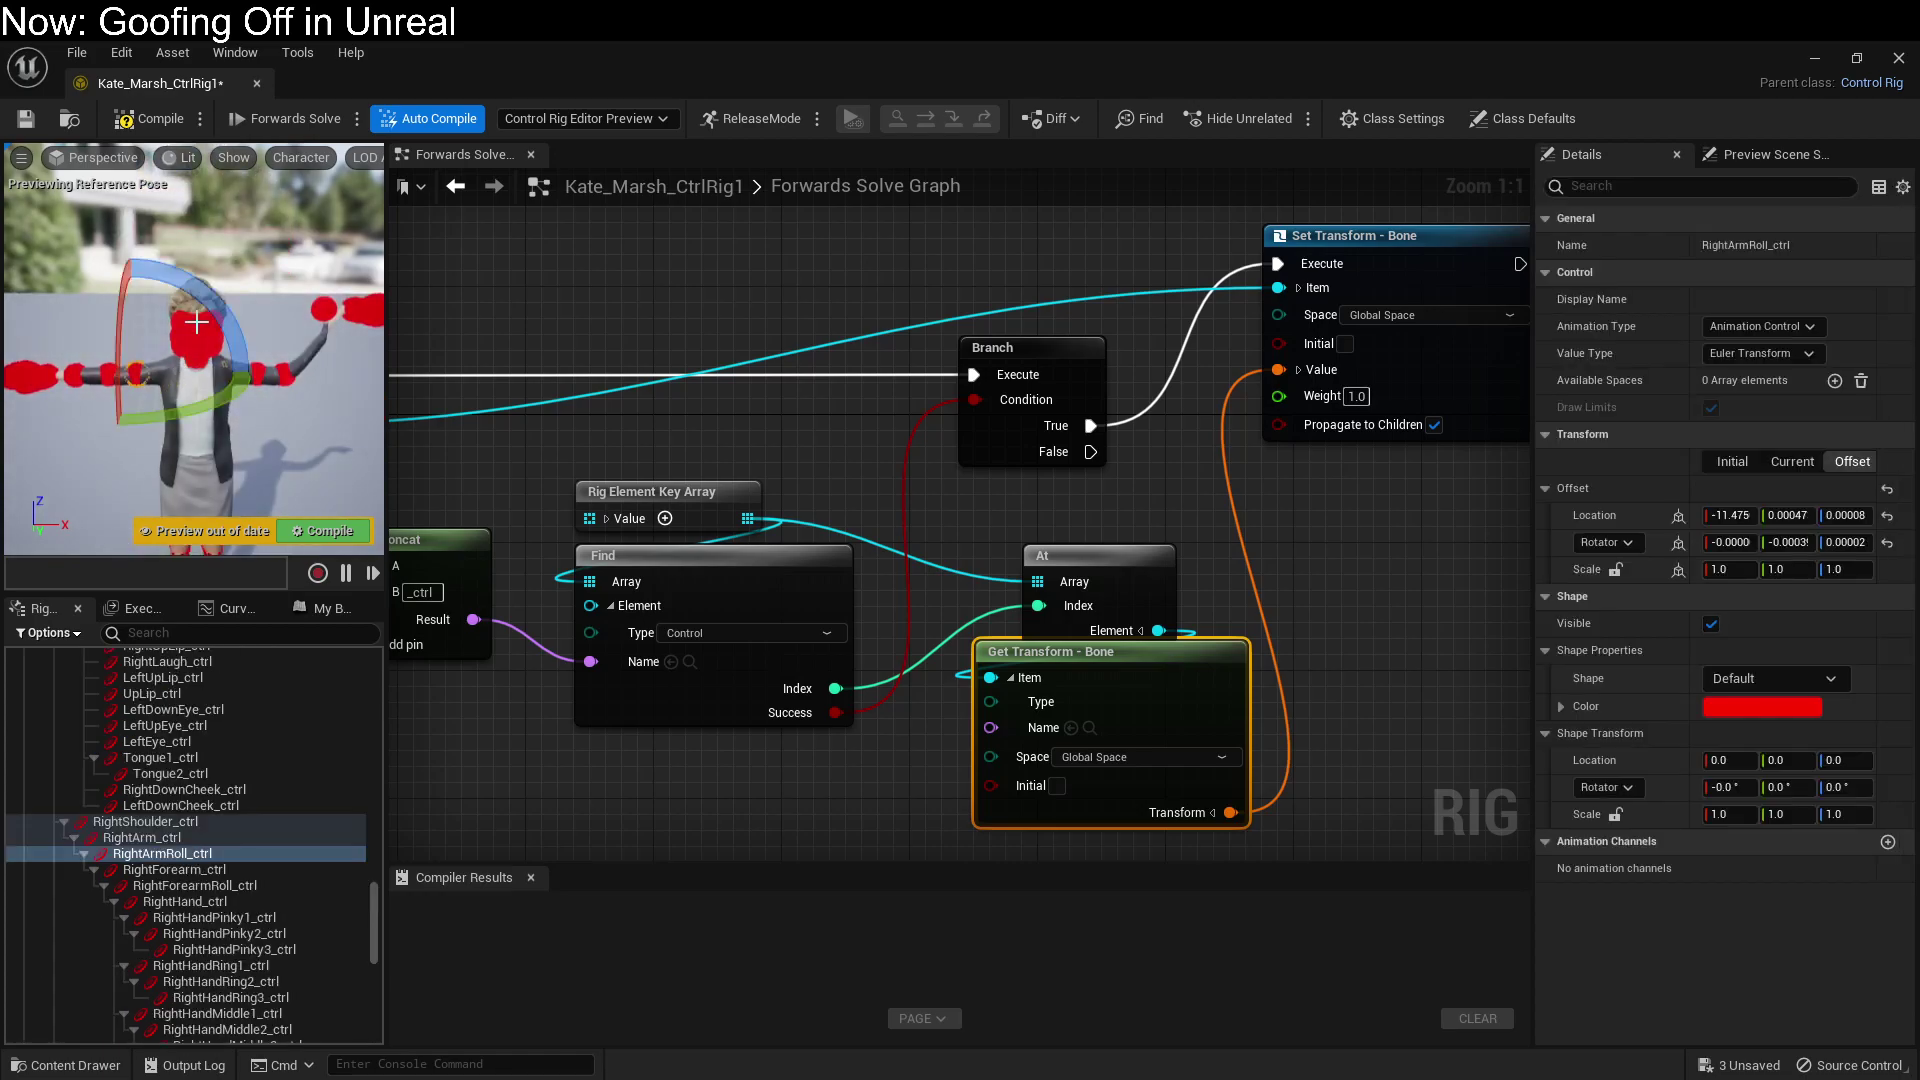
{"action": "mouse_move", "coordinate": [199, 315]}
{"action": "left_mouse_down"}
{"action": "mouse_move", "coordinate": [231, 399]}
{"action": "mouse_move", "coordinate": [205, 436]}
{"action": "mouse_move", "coordinate": [225, 408]}
{"action": "mouse_move", "coordinate": [215, 335]}
{"action": "left_mouse_up"}
{"action": "left_click", "coordinate": [124, 381]}
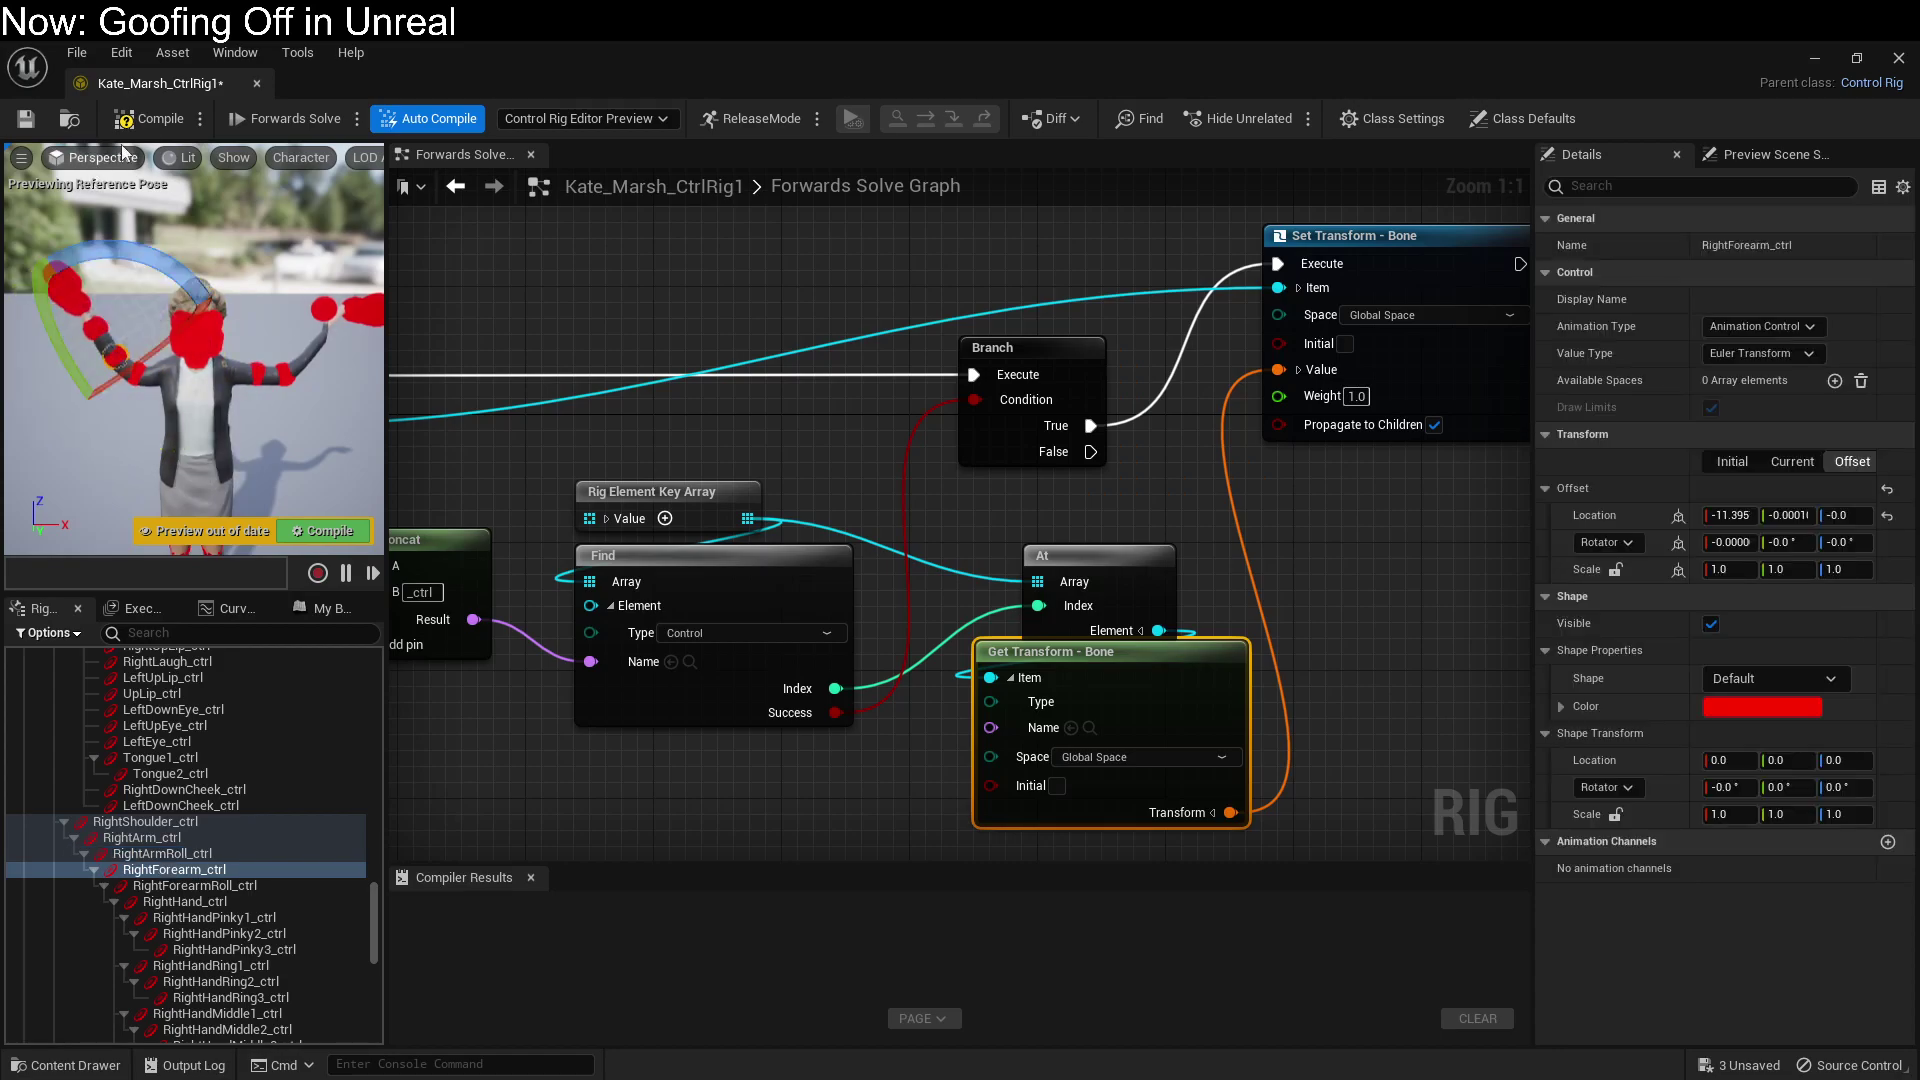
{"action": "left_click", "coordinate": [148, 118]}
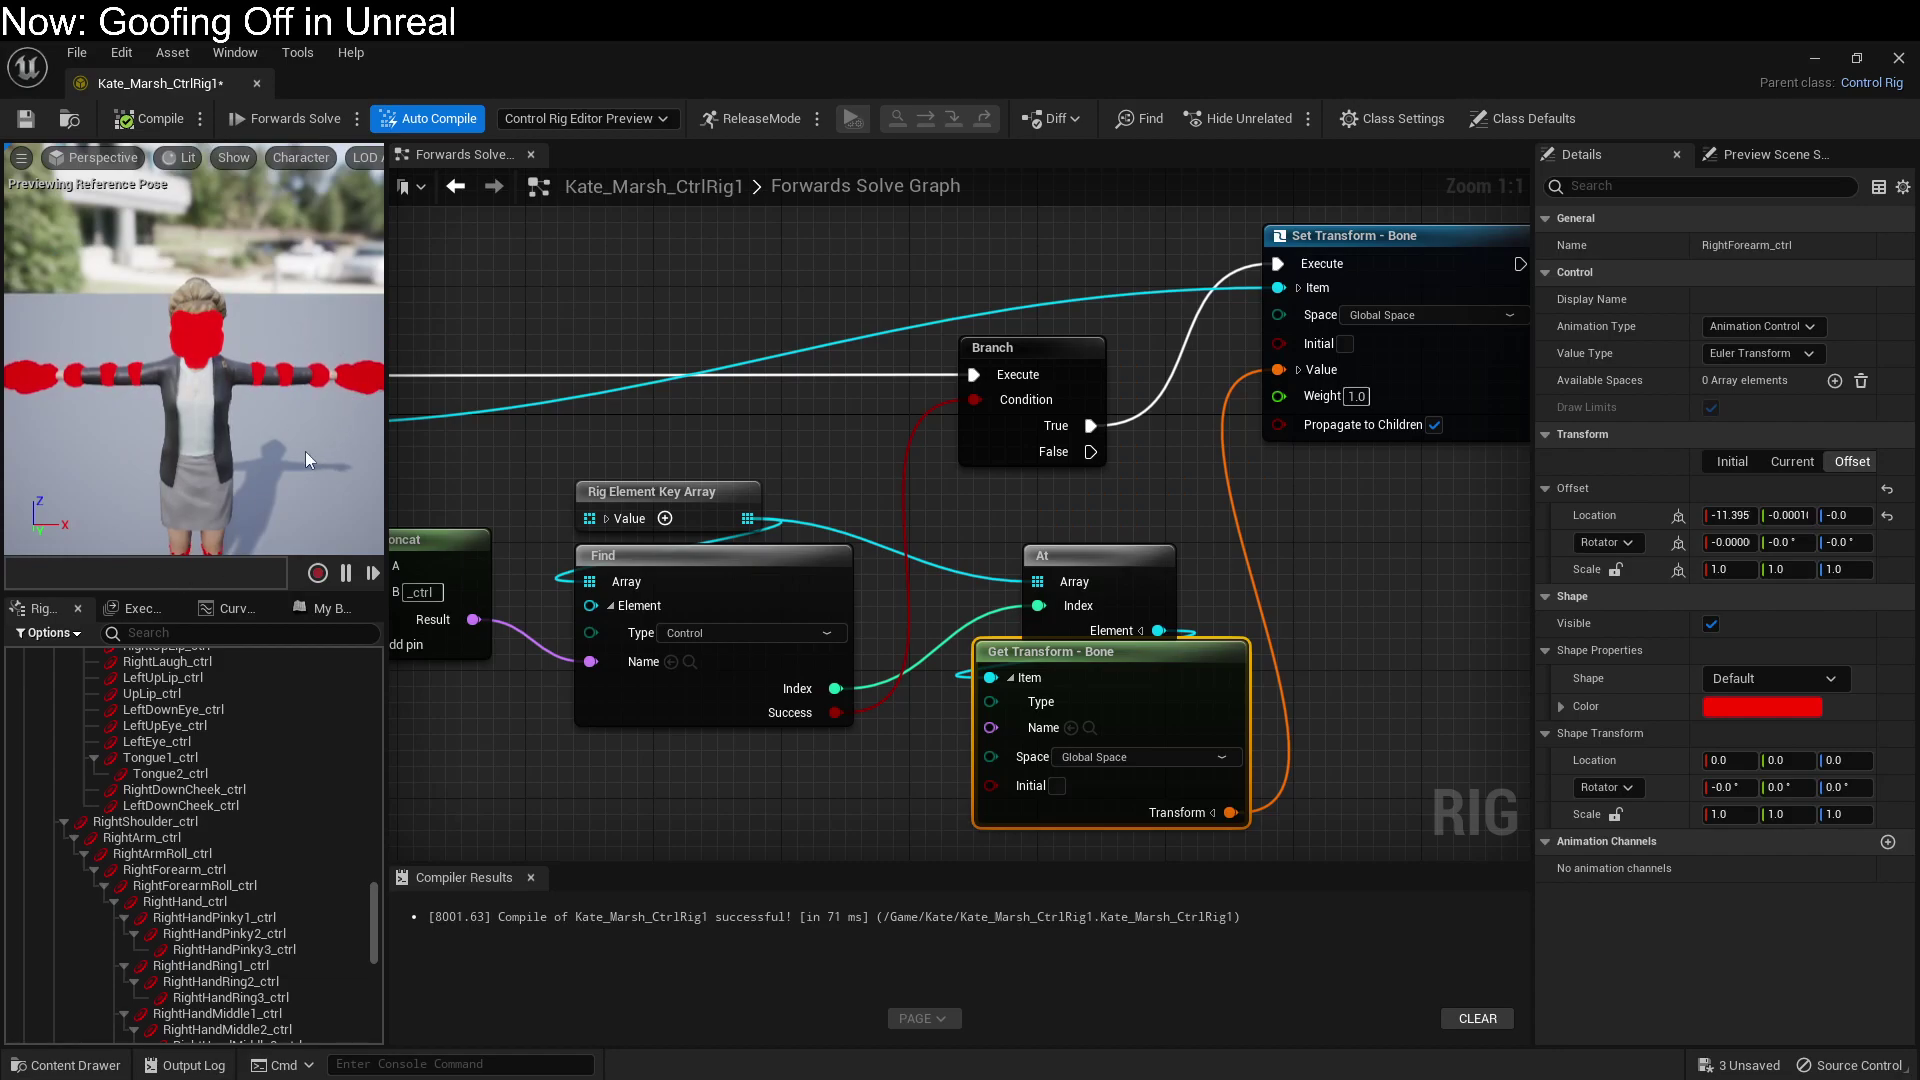
Step: Select every control from Reference_ctrl to LeftToeBase_ctrl in the hierarchy and set their Shape to Circle_Thick
{"action": "right_click_drag", "start_coordinate": [310, 446], "coordinate": [317, 510]}
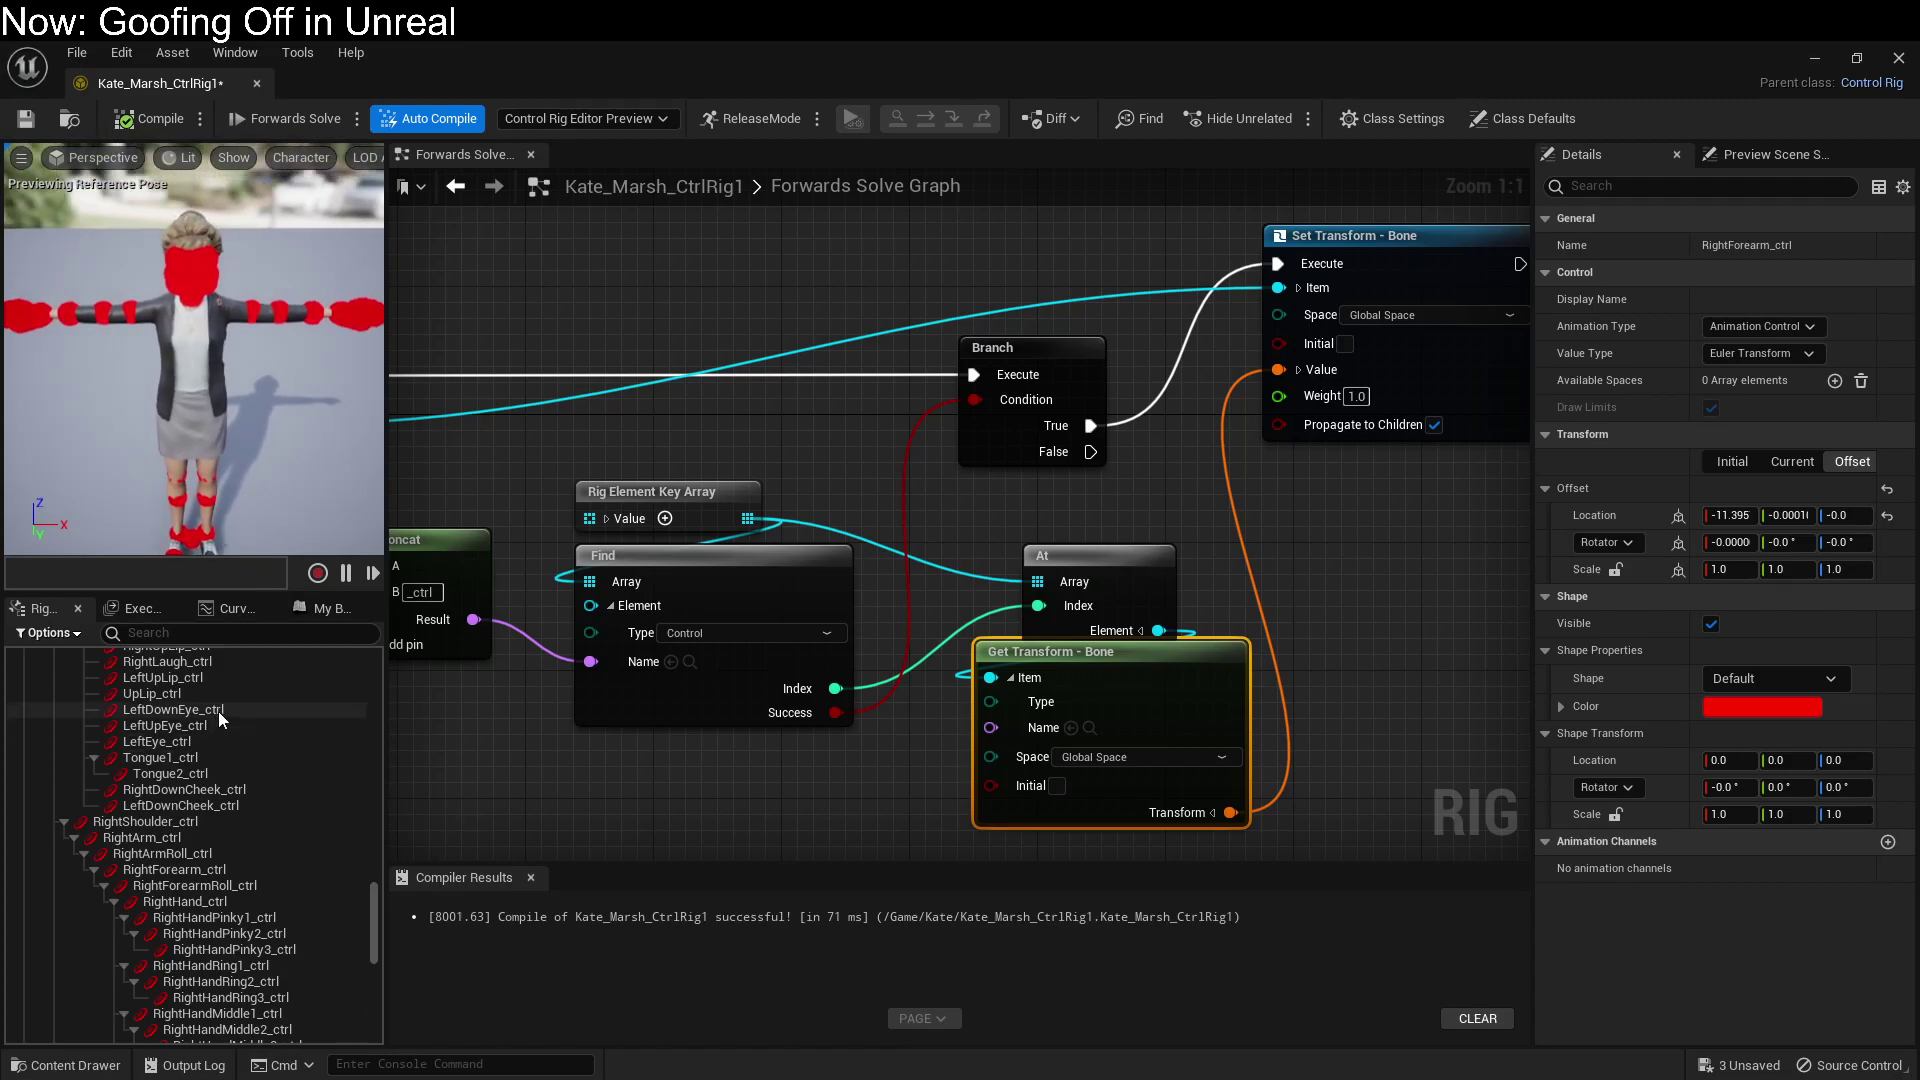
{"action": "scroll", "coordinate": [216, 714], "scroll_direction": "up", "scroll_amount": 10}
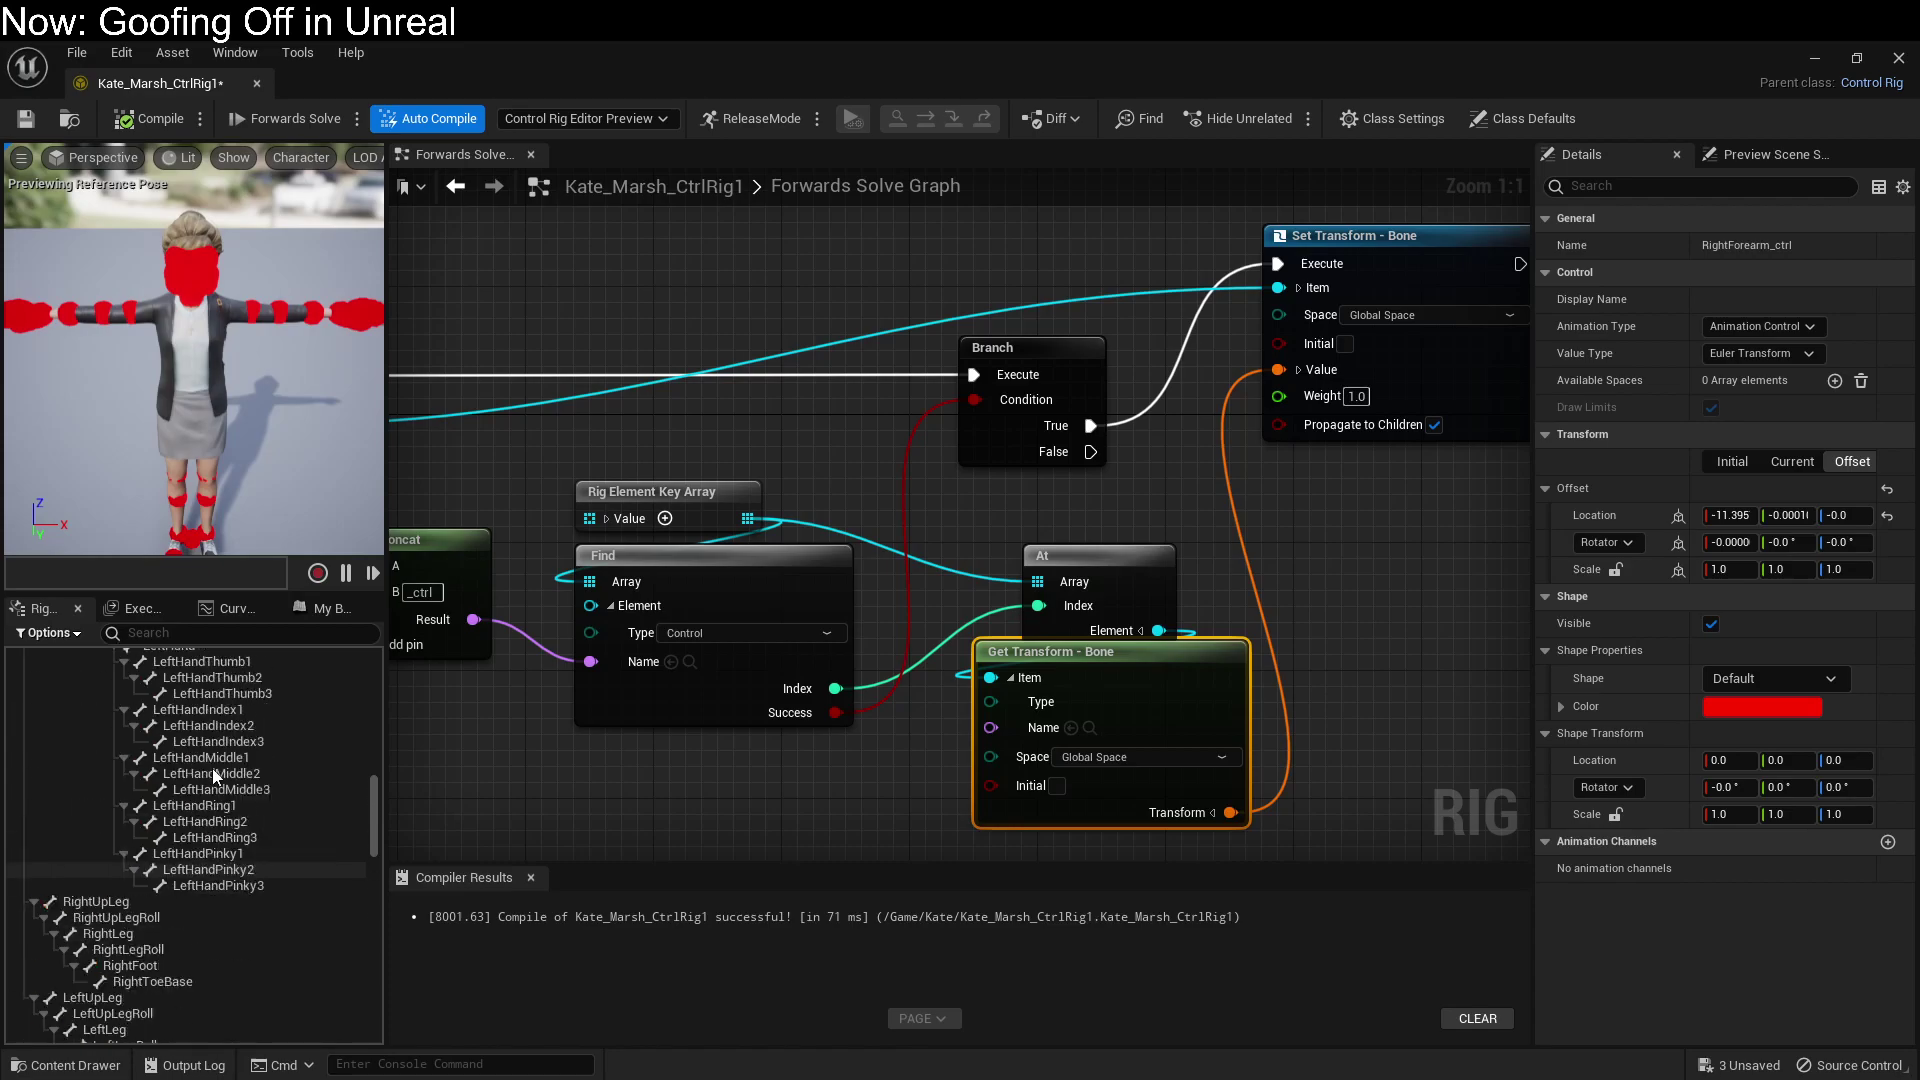
{"action": "scroll", "coordinate": [212, 768], "scroll_direction": "down", "scroll_amount": 10}
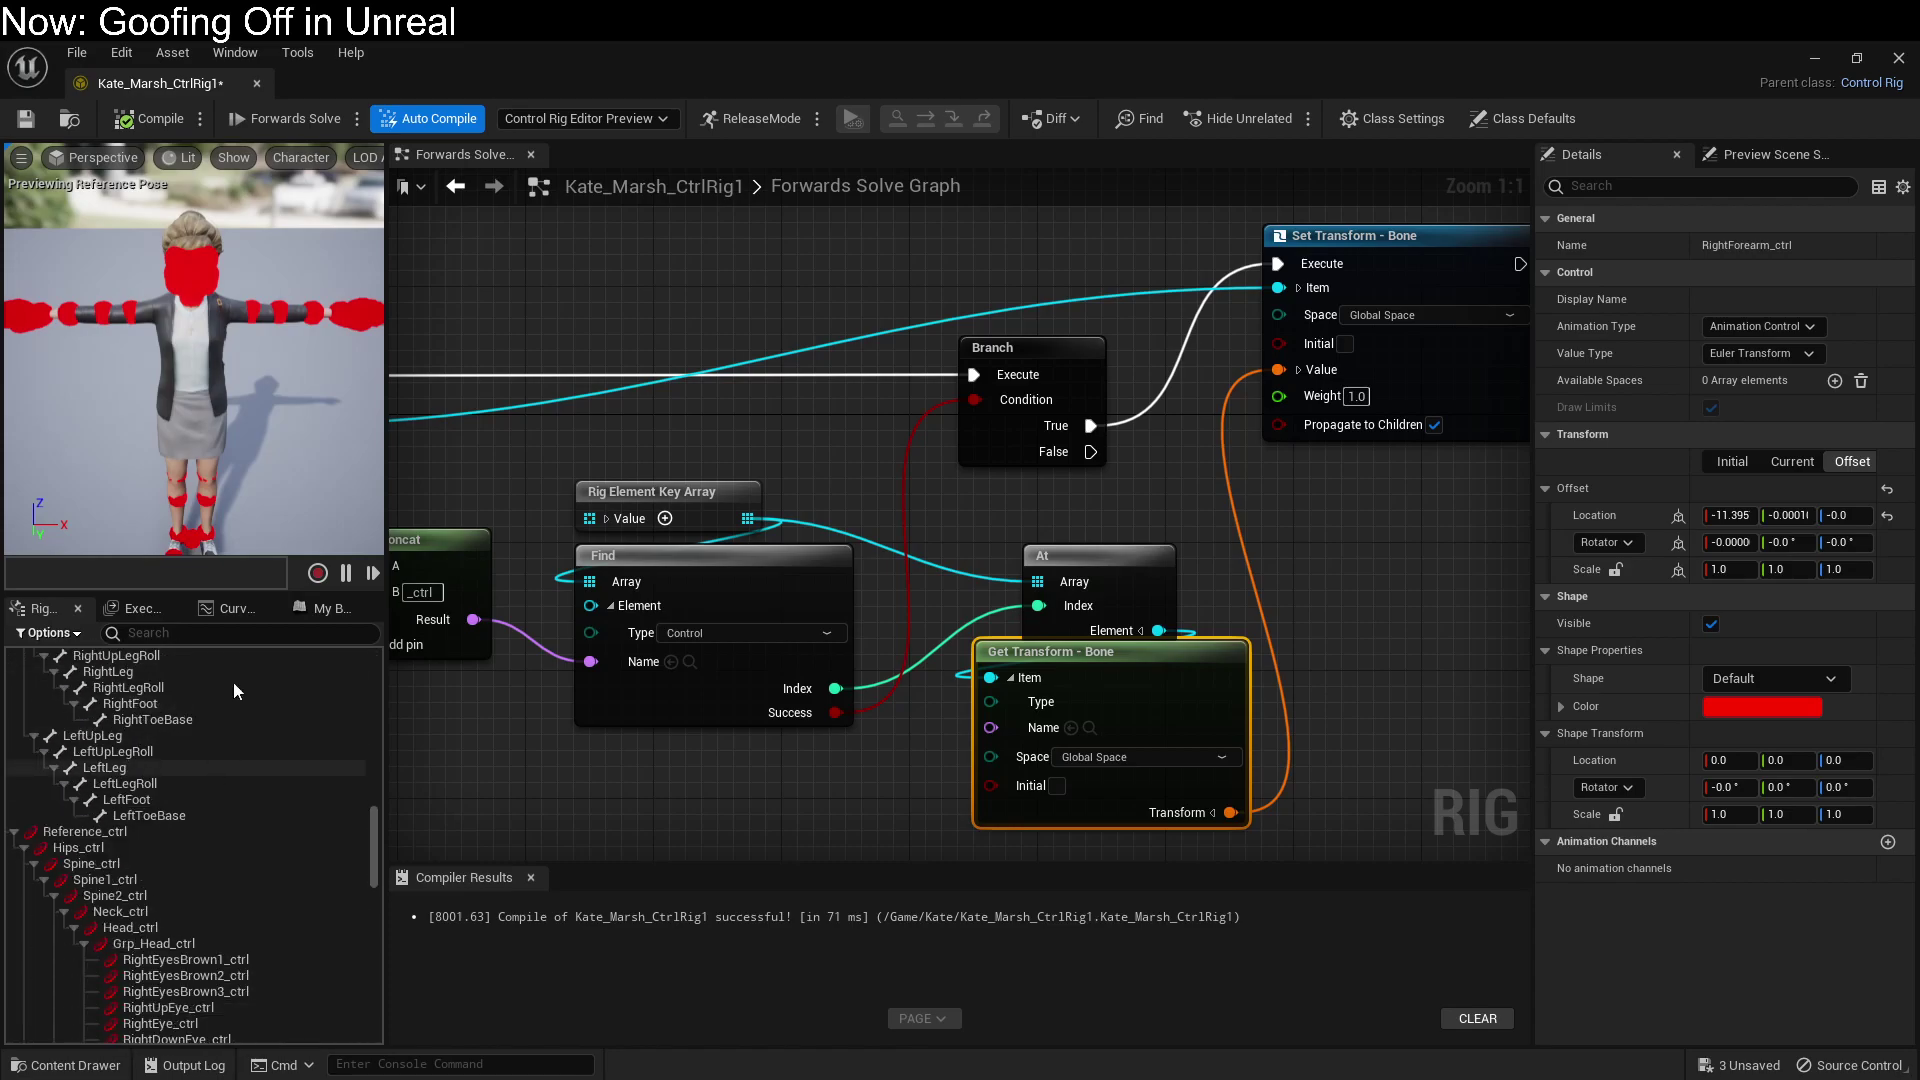
{"action": "left_click", "coordinate": [123, 833]}
{"action": "scroll", "coordinate": [168, 1000], "scroll_direction": "down", "scroll_amount": 15}
{"action": "left_click", "coordinate": [168, 1020], "text": "shift"}
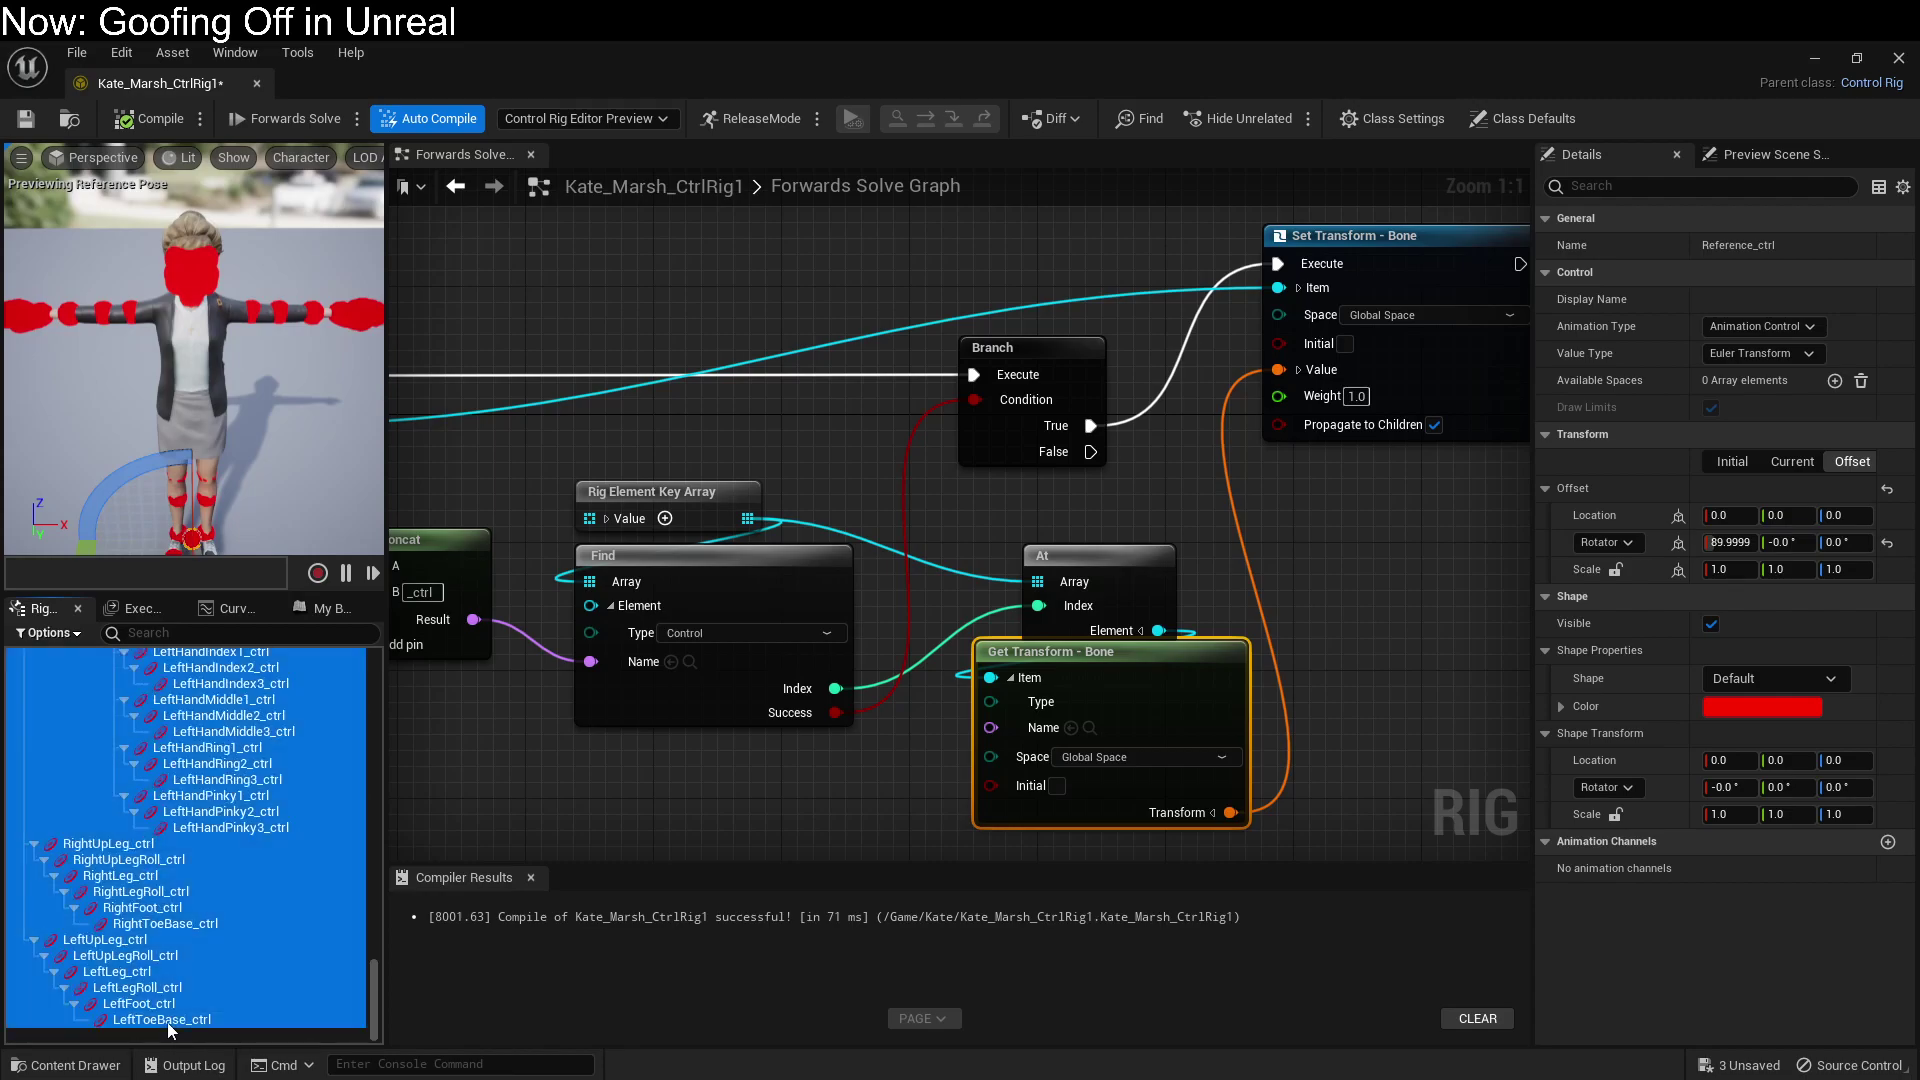
{"action": "left_click", "coordinate": [1755, 679]}
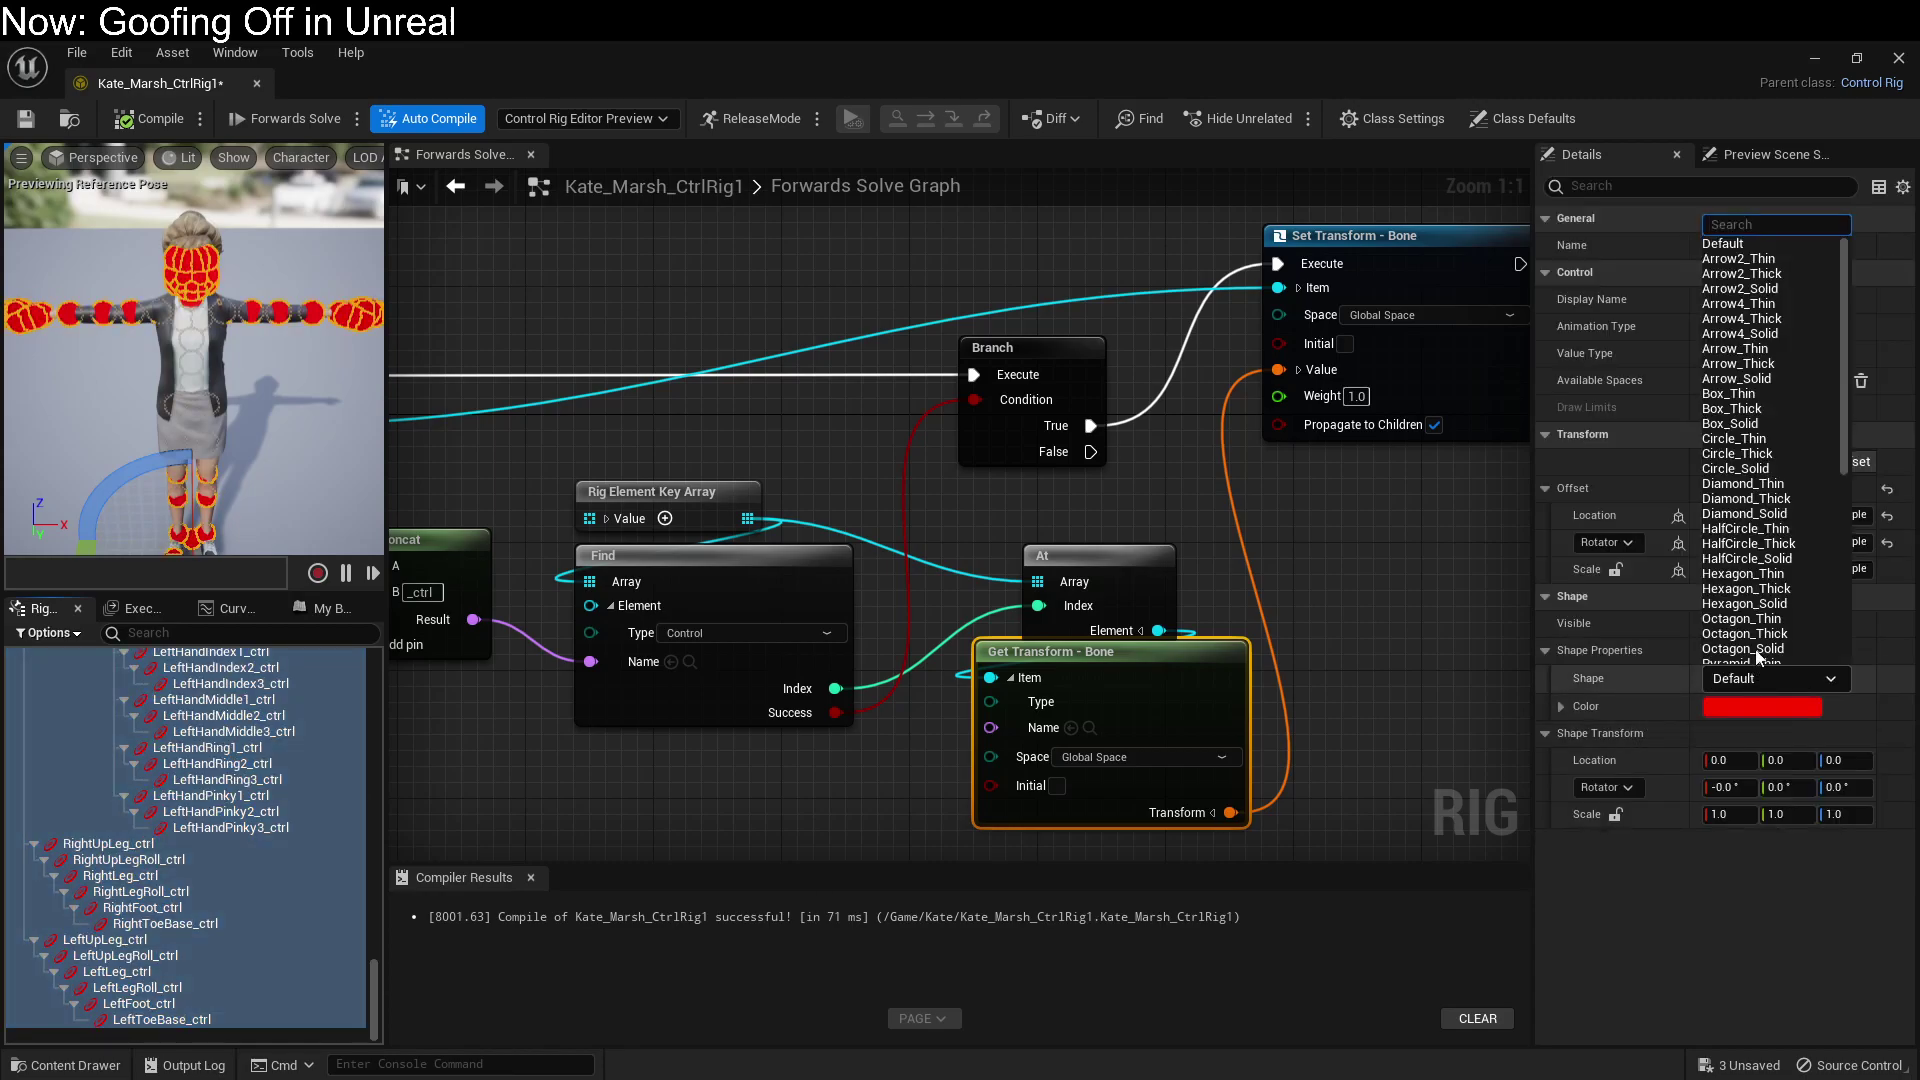
{"action": "left_click", "coordinate": [1765, 455]}
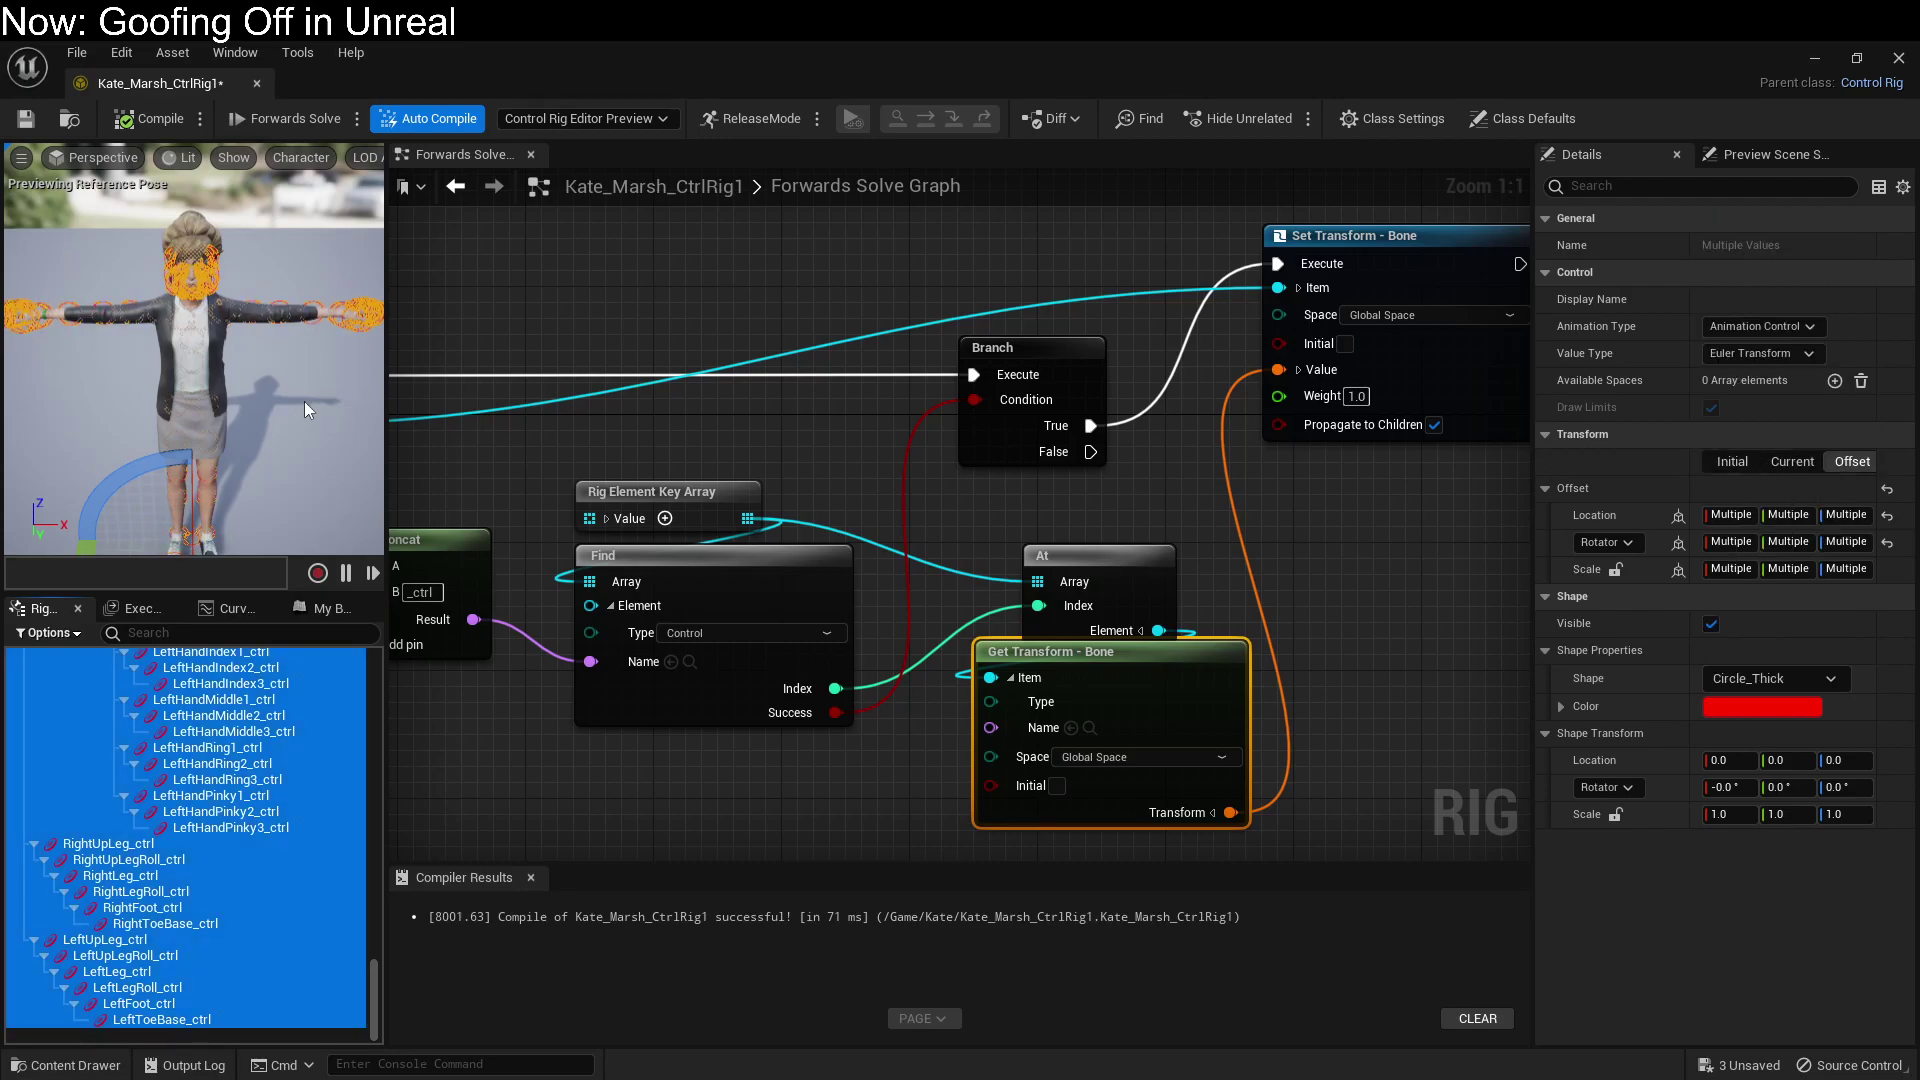
Step: Set the Shape Transform rotation of all selected controls to 90° on the X axis
{"action": "right_click_drag", "start_coordinate": [192, 349], "coordinate": [142, 318]}
{"action": "key", "text": "w"}
{"action": "mouse_move", "coordinate": [305, 411]}
{"action": "right_mouse_down"}
{"action": "mouse_move", "coordinate": [262, 392]}
{"action": "mouse_move", "coordinate": [275, 401]}
{"action": "right_mouse_up"}
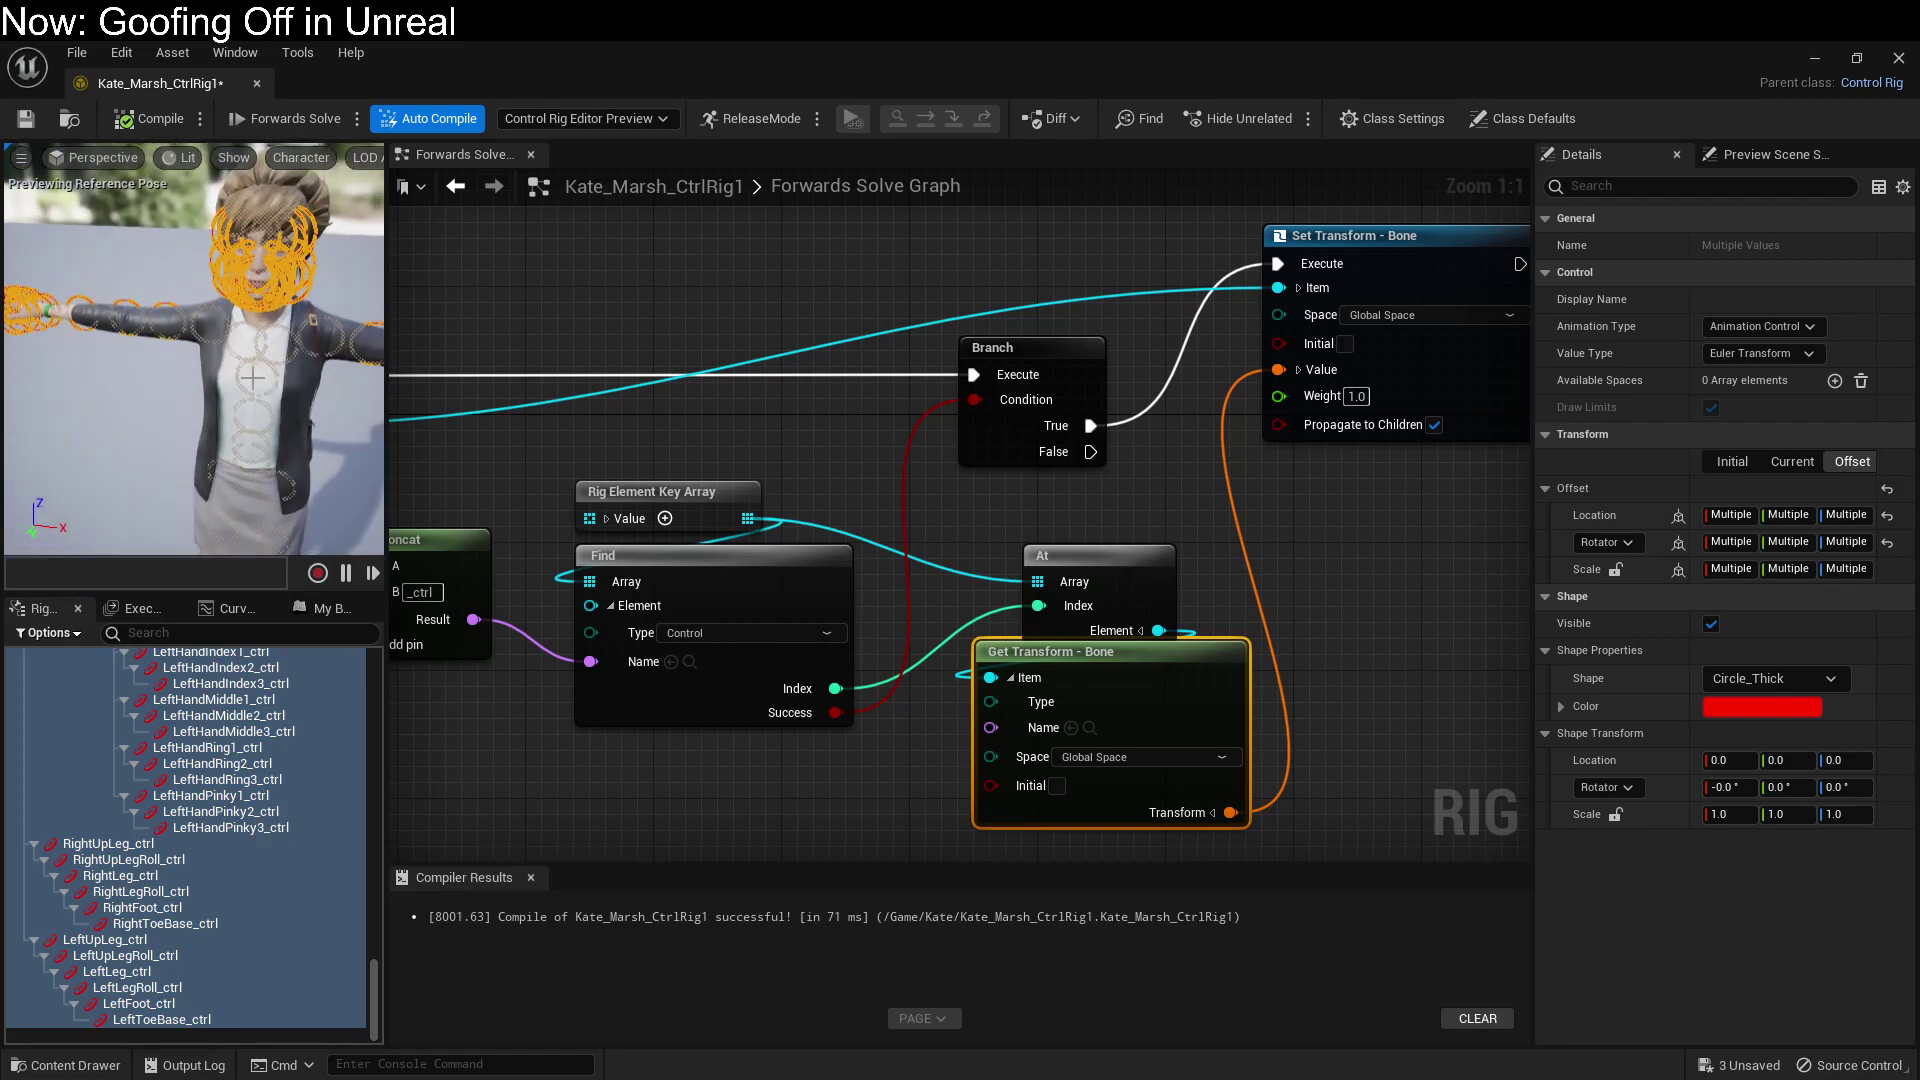
{"action": "left_click", "coordinate": [1726, 787]}
{"action": "type", "text": "90"}
{"action": "key", "text": "Return"}
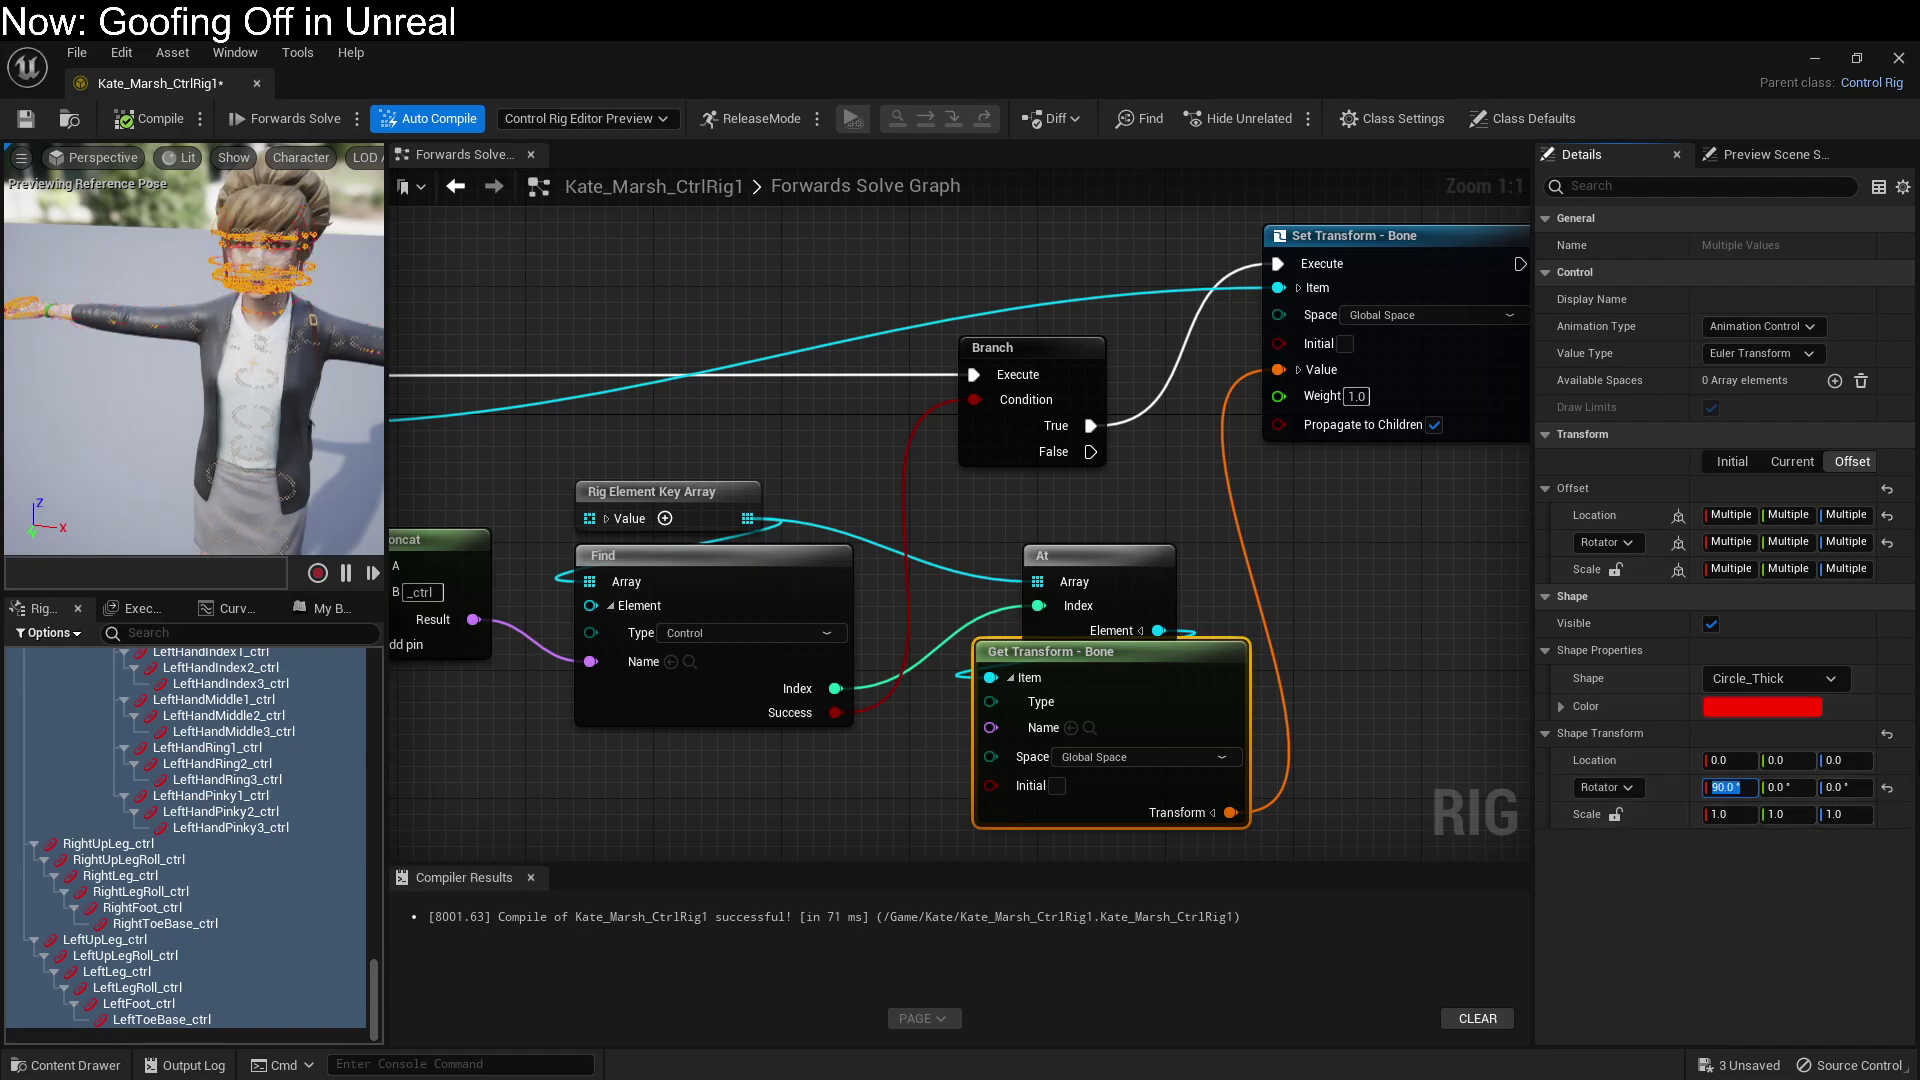
Step: Select the facial controls from RightEyesBrown1_ctrl to LeftDownCheek_ctrl and set their Shape Transform scale to 0.1 on all axes
{"action": "right_click_drag", "start_coordinate": [172, 452], "coordinate": [159, 530]}
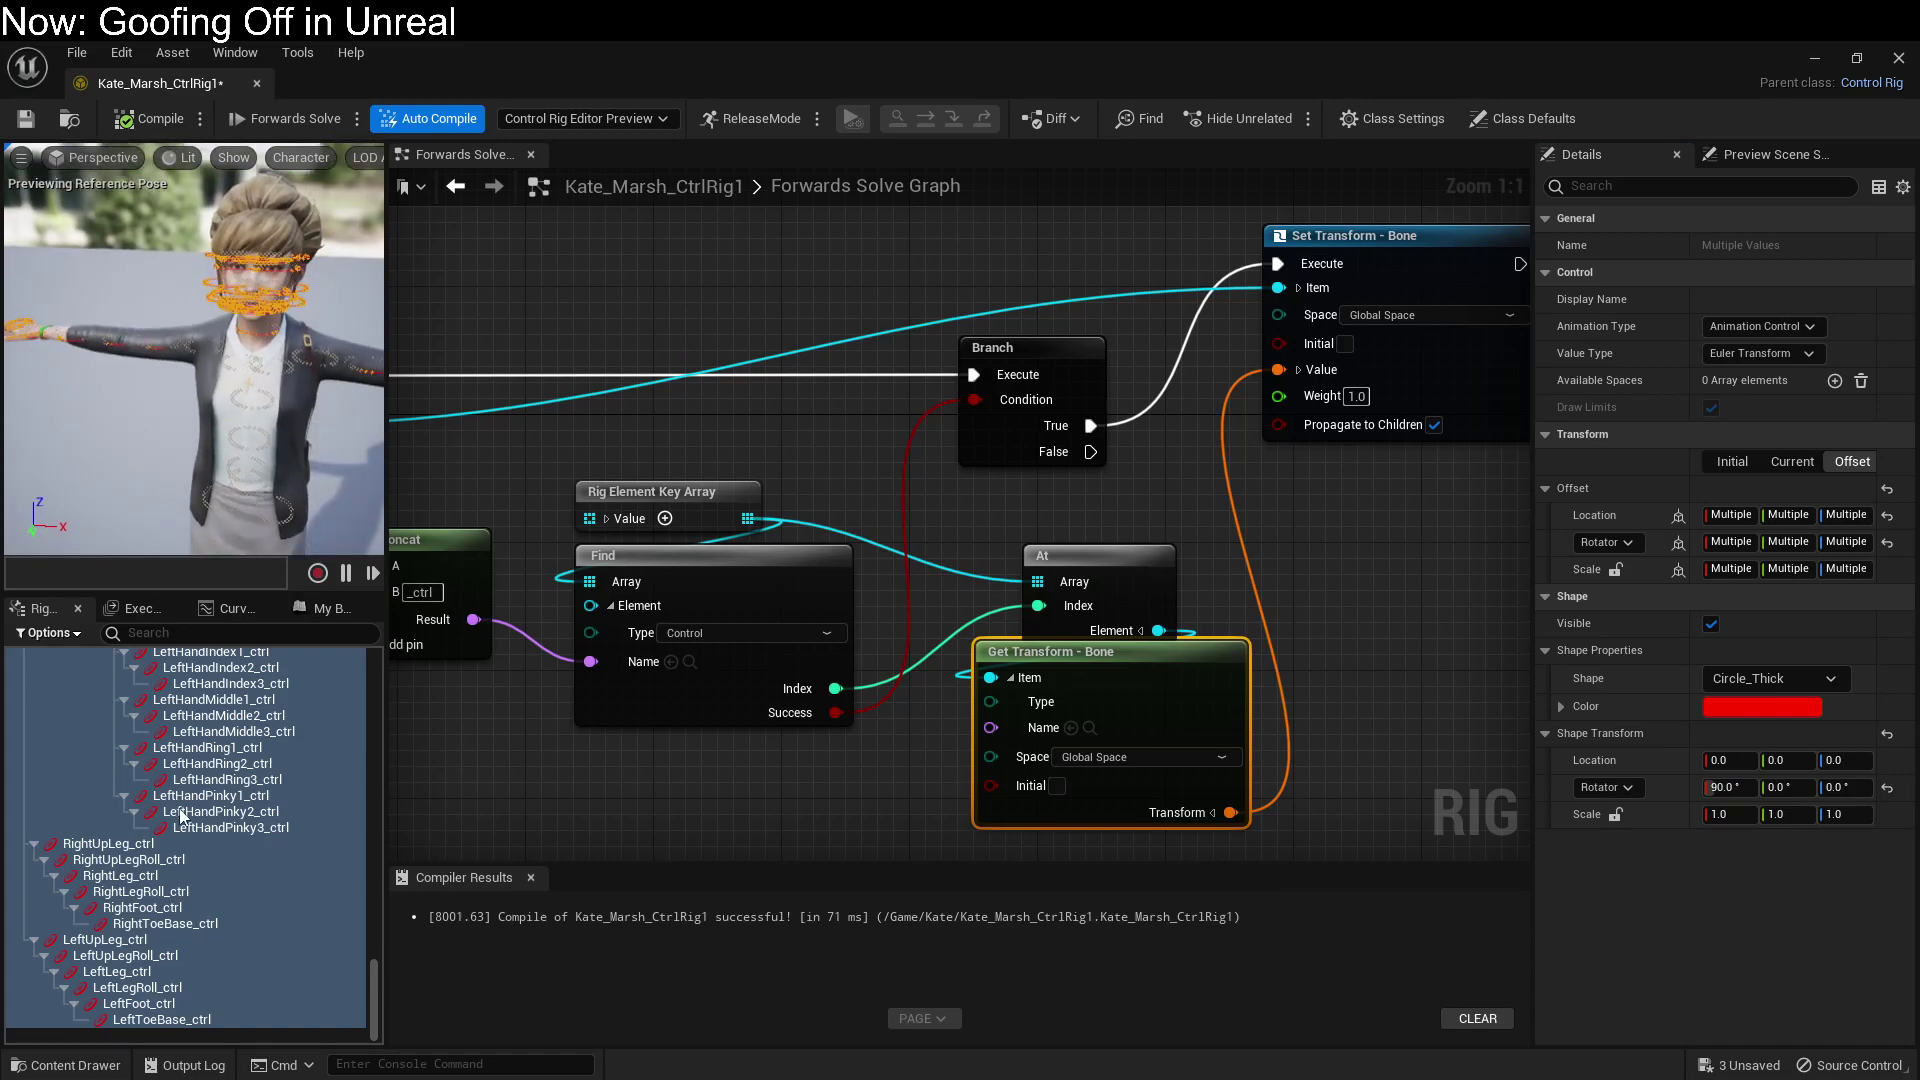
{"action": "scroll", "coordinate": [216, 763], "scroll_direction": "up", "scroll_amount": 10}
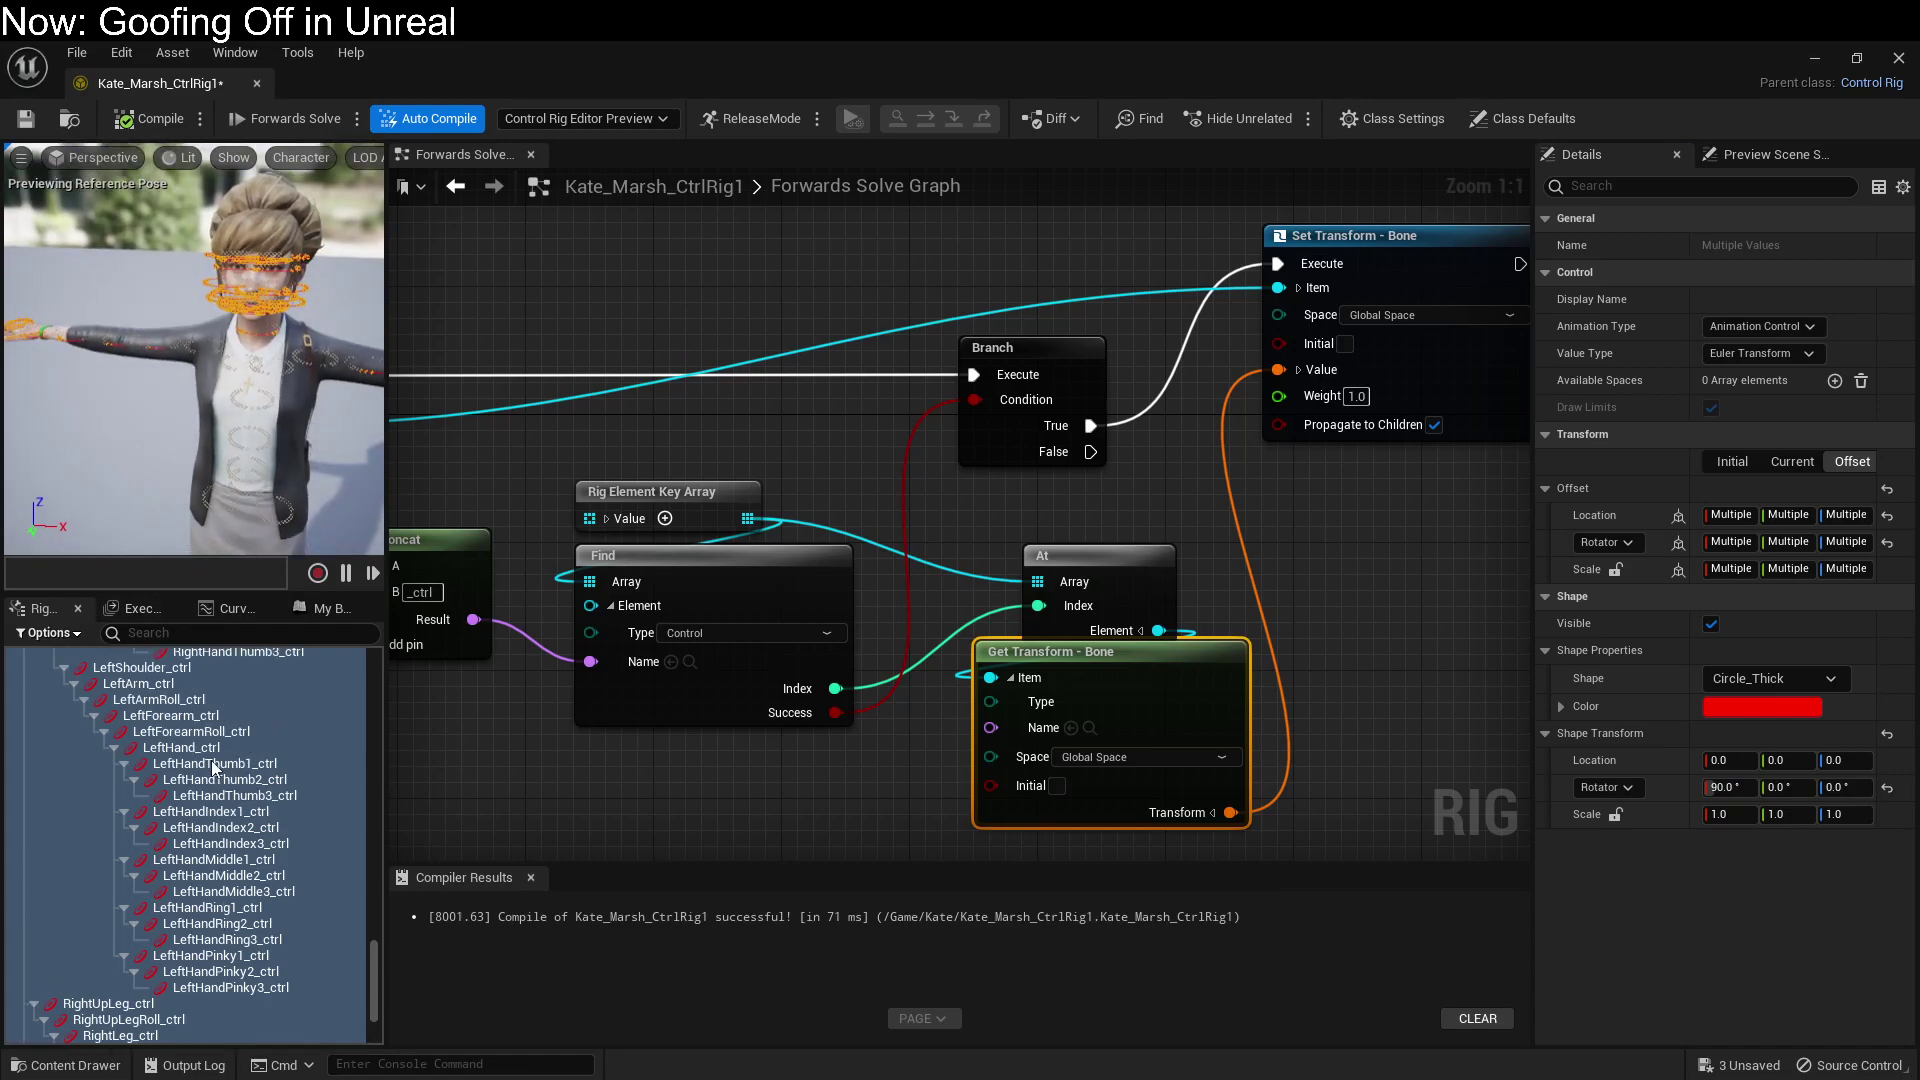
{"action": "scroll", "coordinate": [233, 860], "scroll_direction": "up", "scroll_amount": 6}
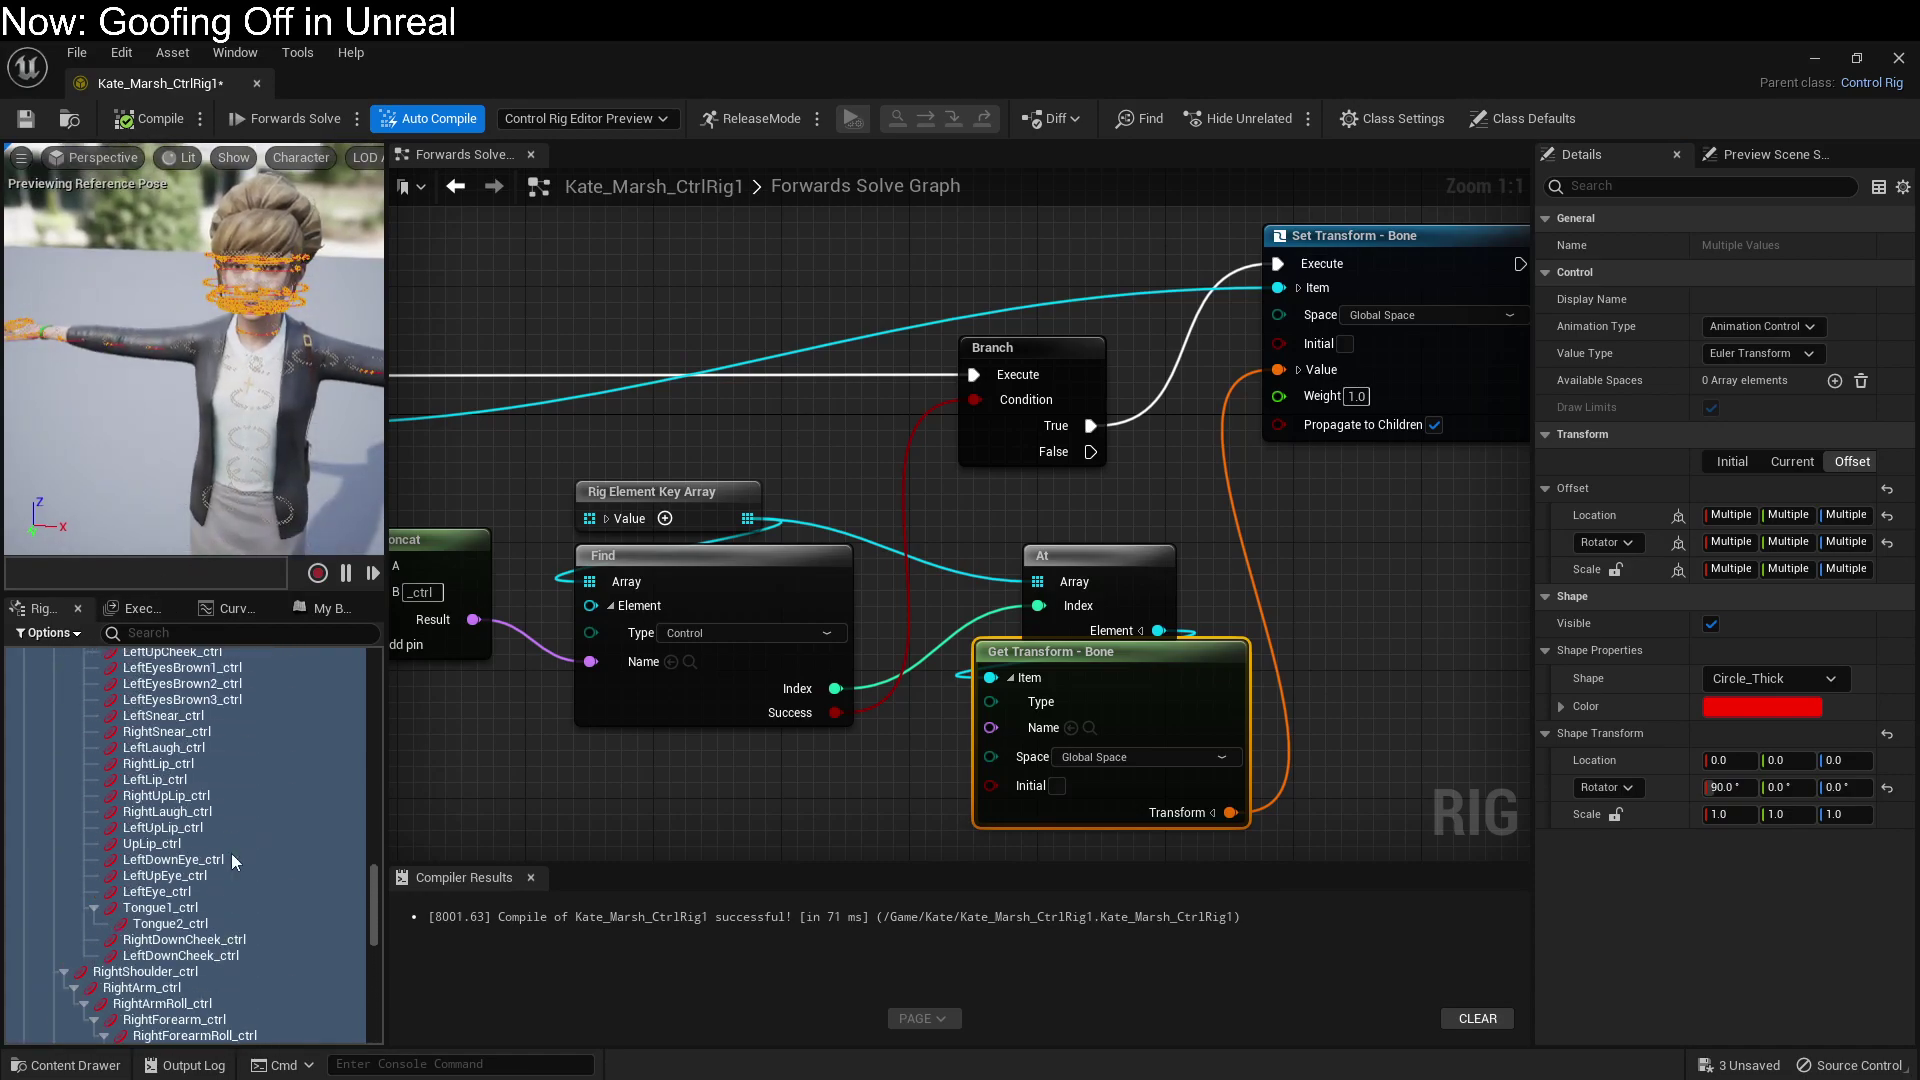
{"action": "left_click", "coordinate": [198, 955]}
{"action": "scroll", "coordinate": [195, 958], "scroll_direction": "up", "scroll_amount": 8}
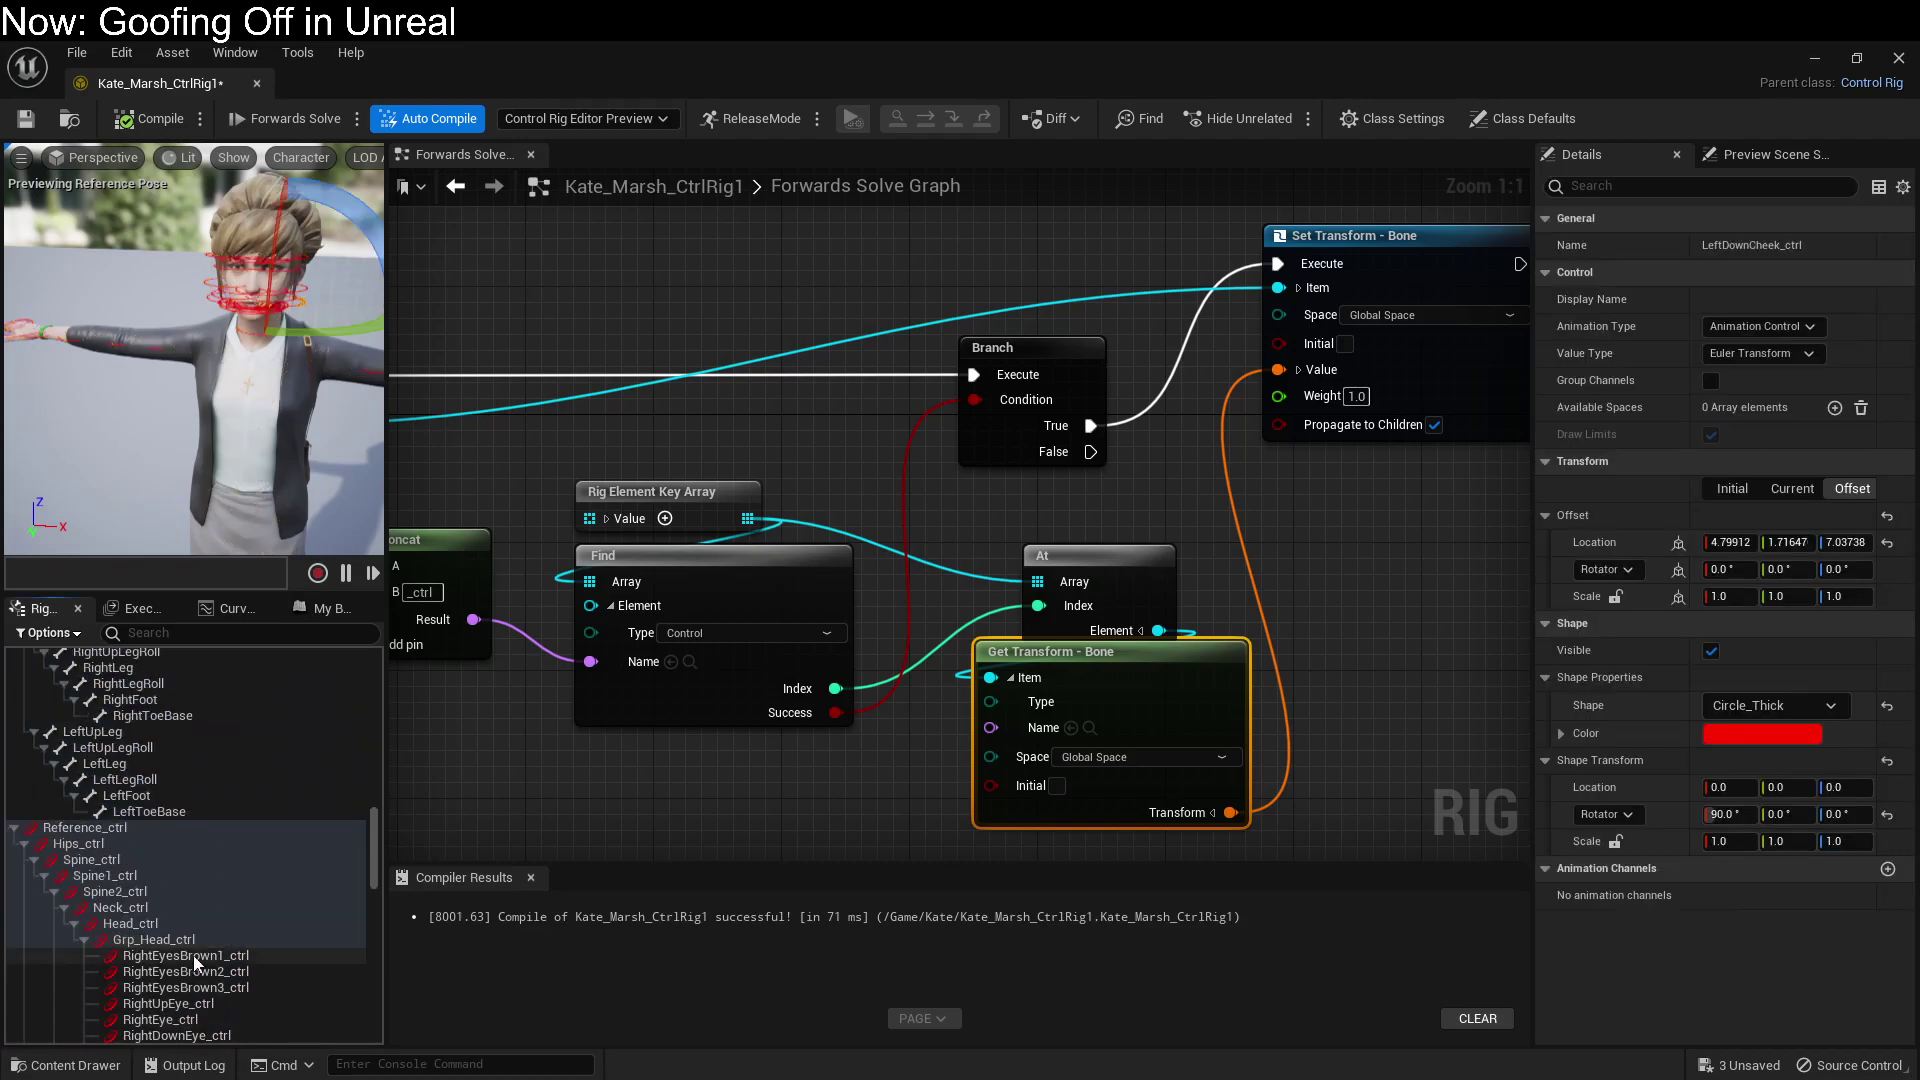
{"action": "left_click", "coordinate": [193, 956], "text": "shift"}
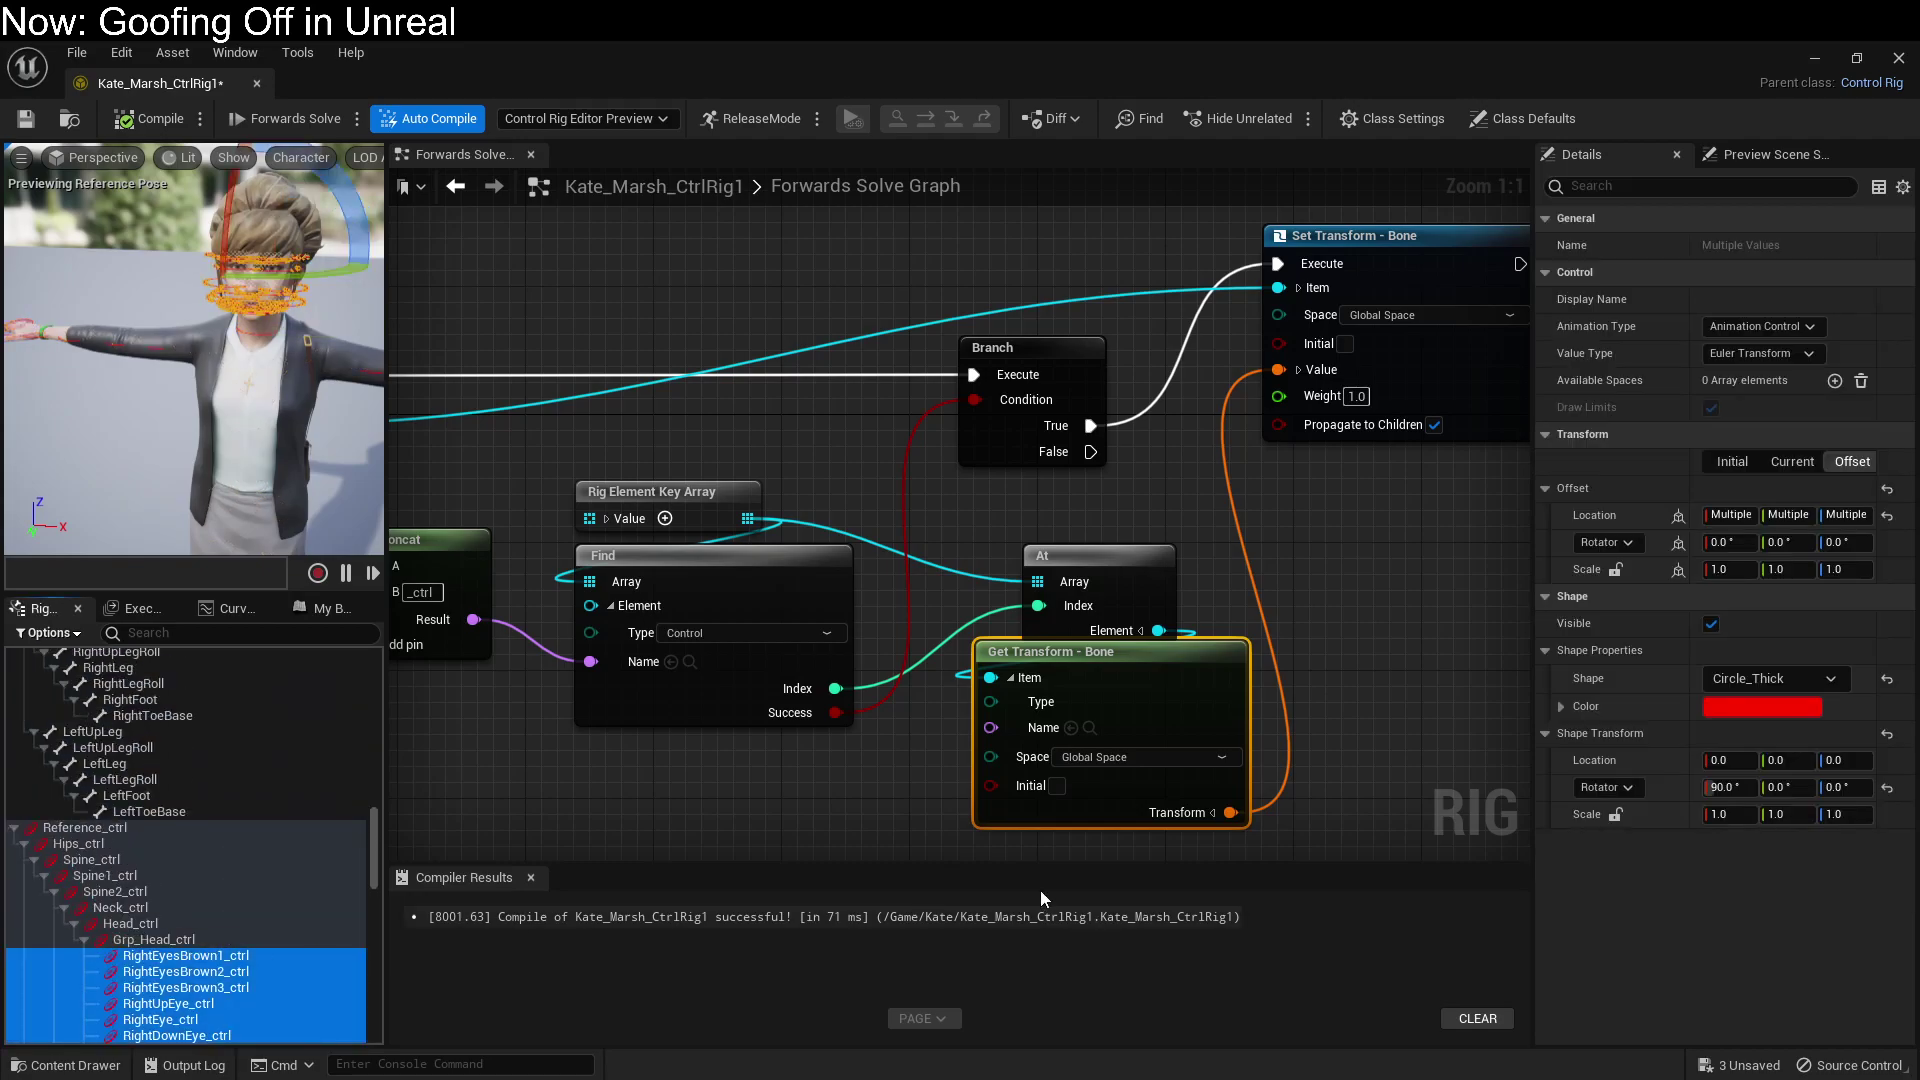
{"action": "left_click", "coordinate": [1718, 815]}
{"action": "type", "text": "0.1"}
{"action": "key", "text": "Tab"}
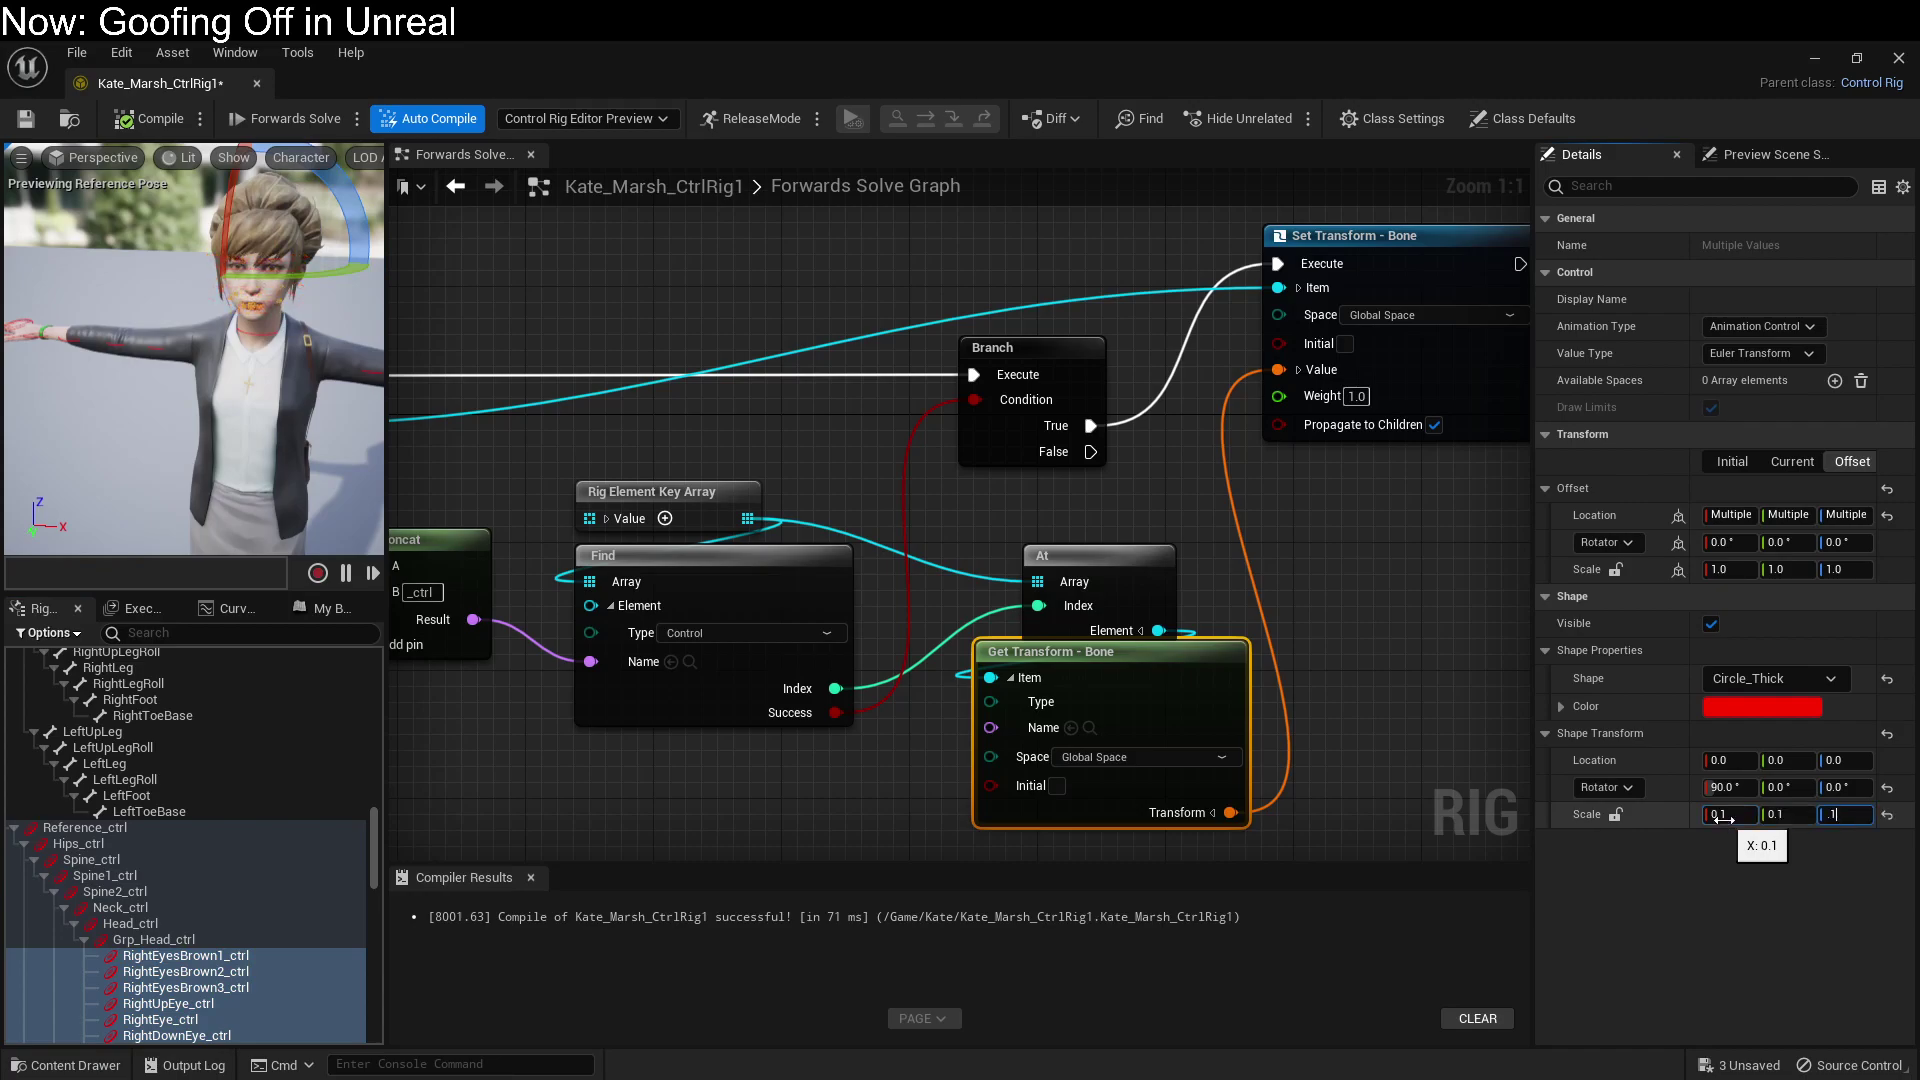
{"action": "key", "text": "Return"}
Step: Select the right-hand controls from RightHand_ctrl to RightHandThumb3_ctrl in the hierarchy
{"action": "key", "text": "f"}
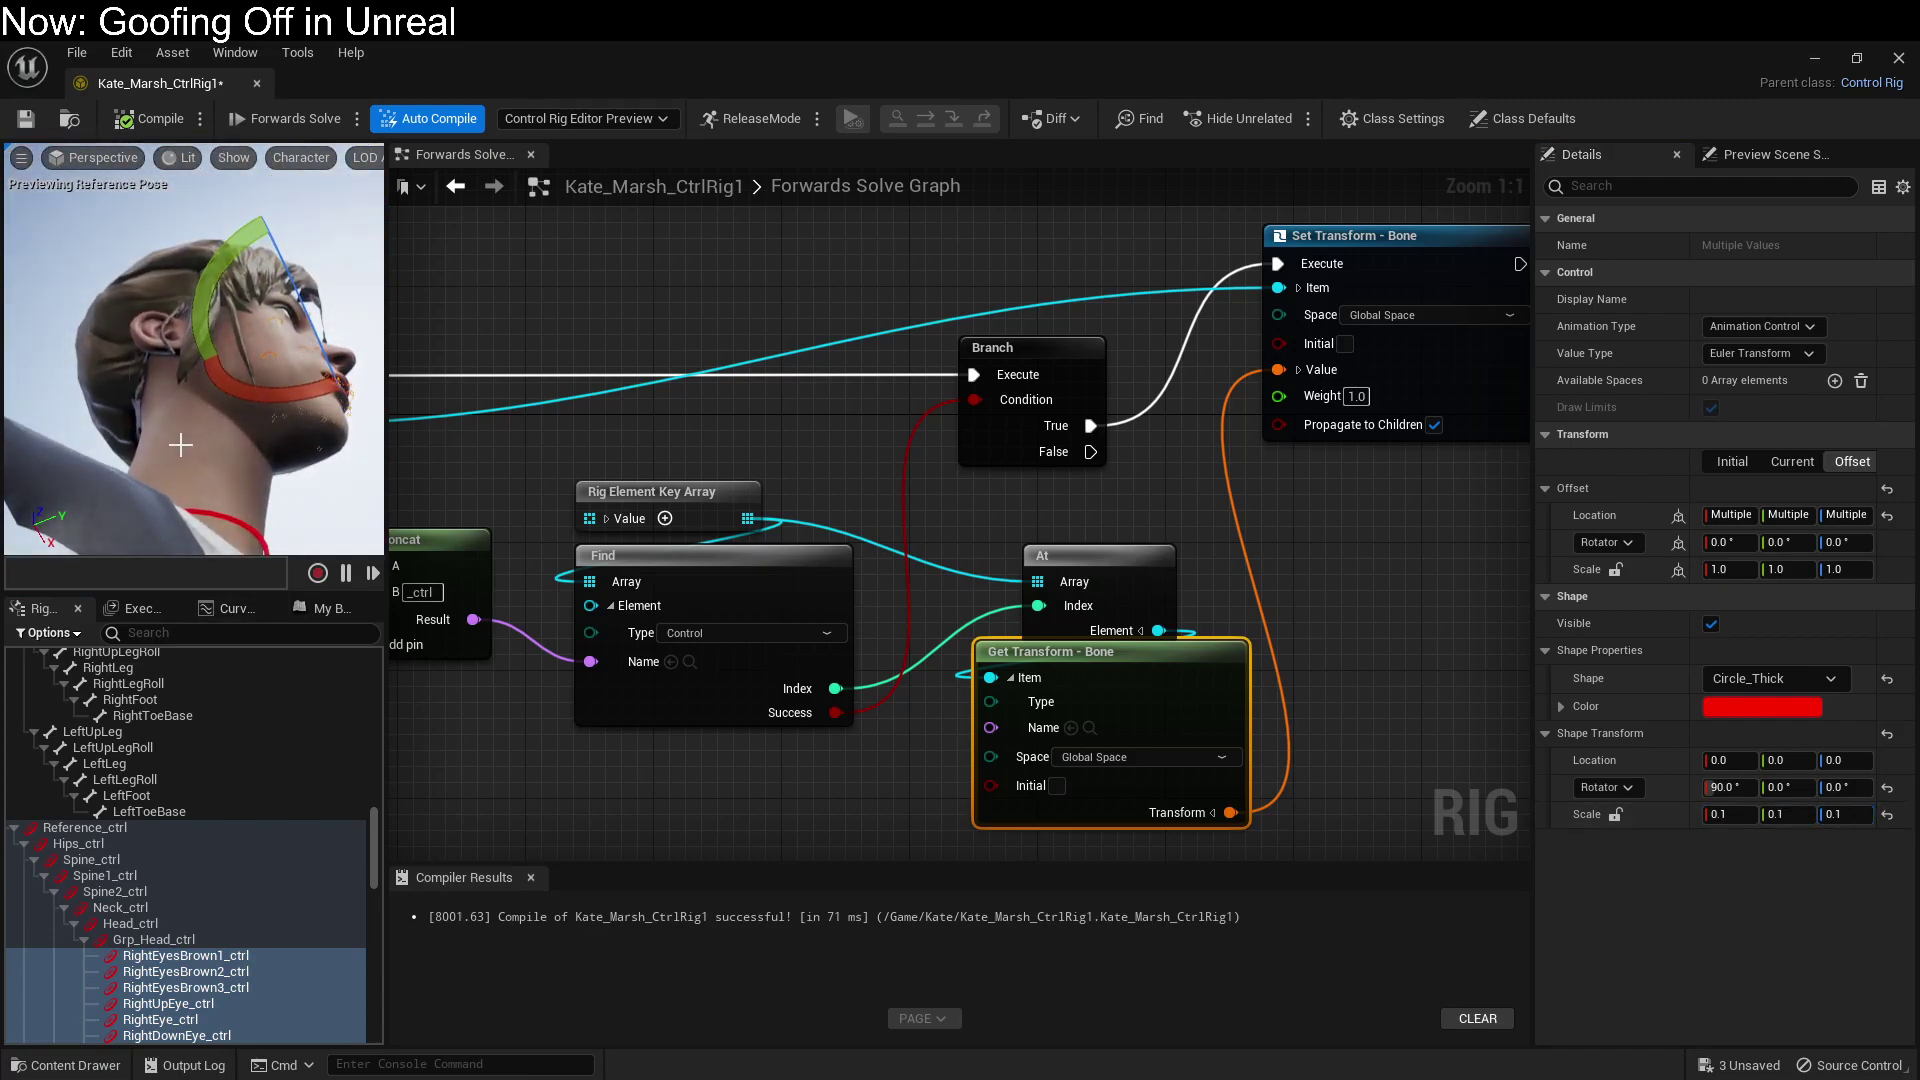
{"action": "right_click_drag", "start_coordinate": [258, 431], "coordinate": [138, 448]}
{"action": "key", "text": "w"}
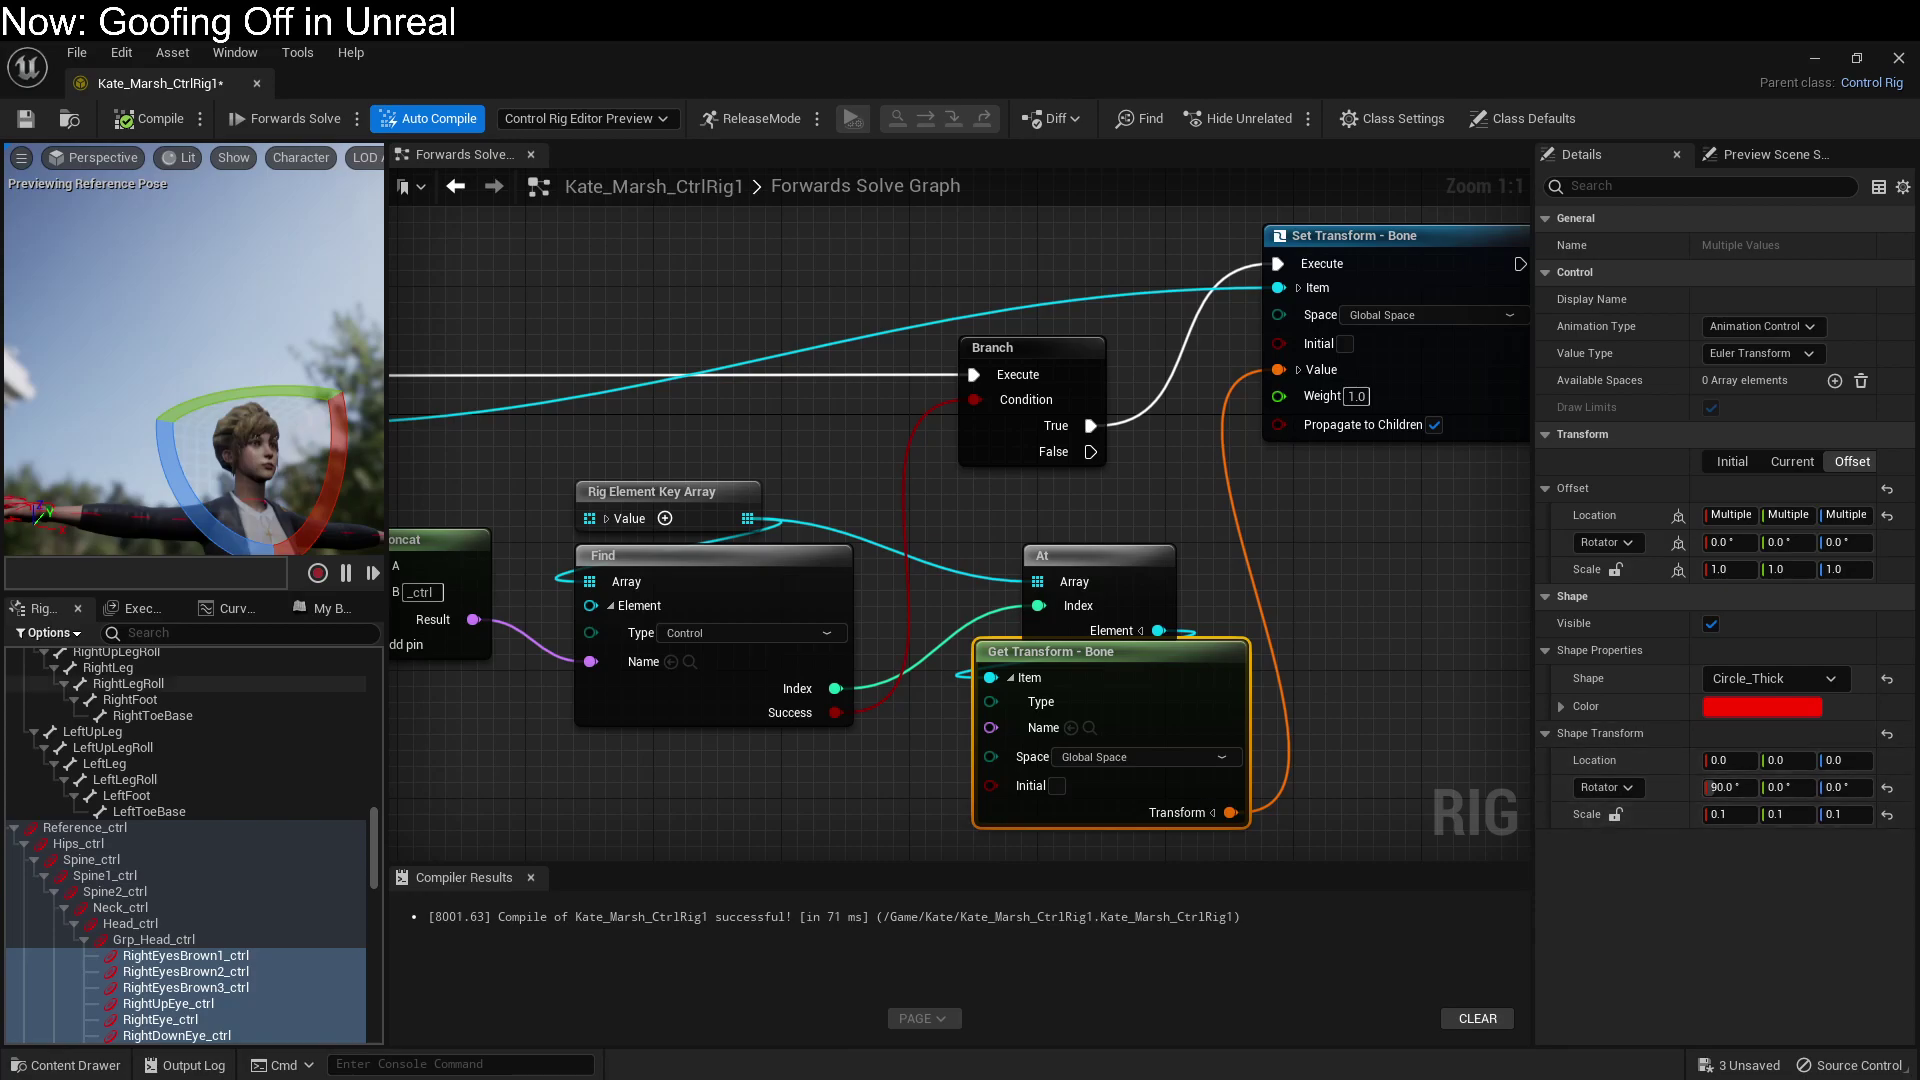
{"action": "right_click_drag", "start_coordinate": [231, 211], "coordinate": [192, 314]}
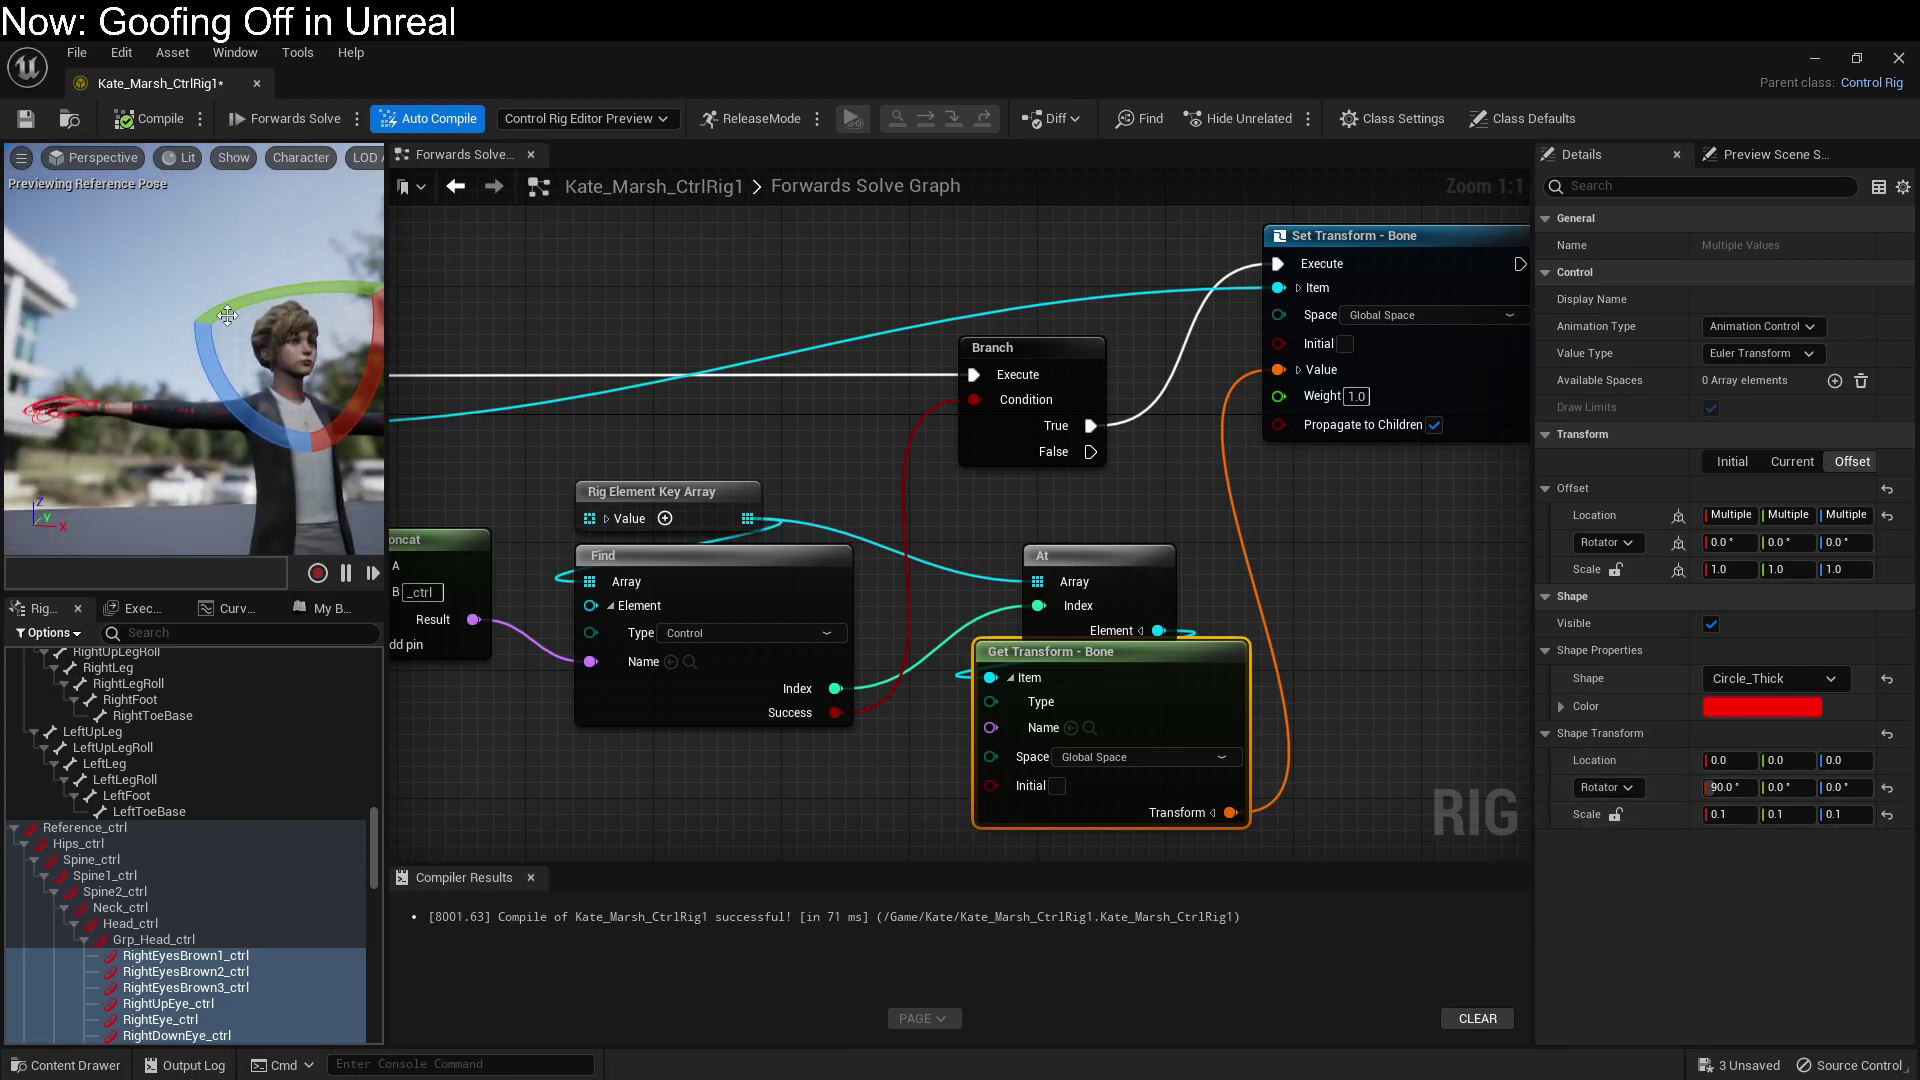
{"action": "scroll", "coordinate": [164, 802], "scroll_direction": "down", "scroll_amount": 5}
{"action": "scroll", "coordinate": [218, 780], "scroll_direction": "down", "scroll_amount": 8}
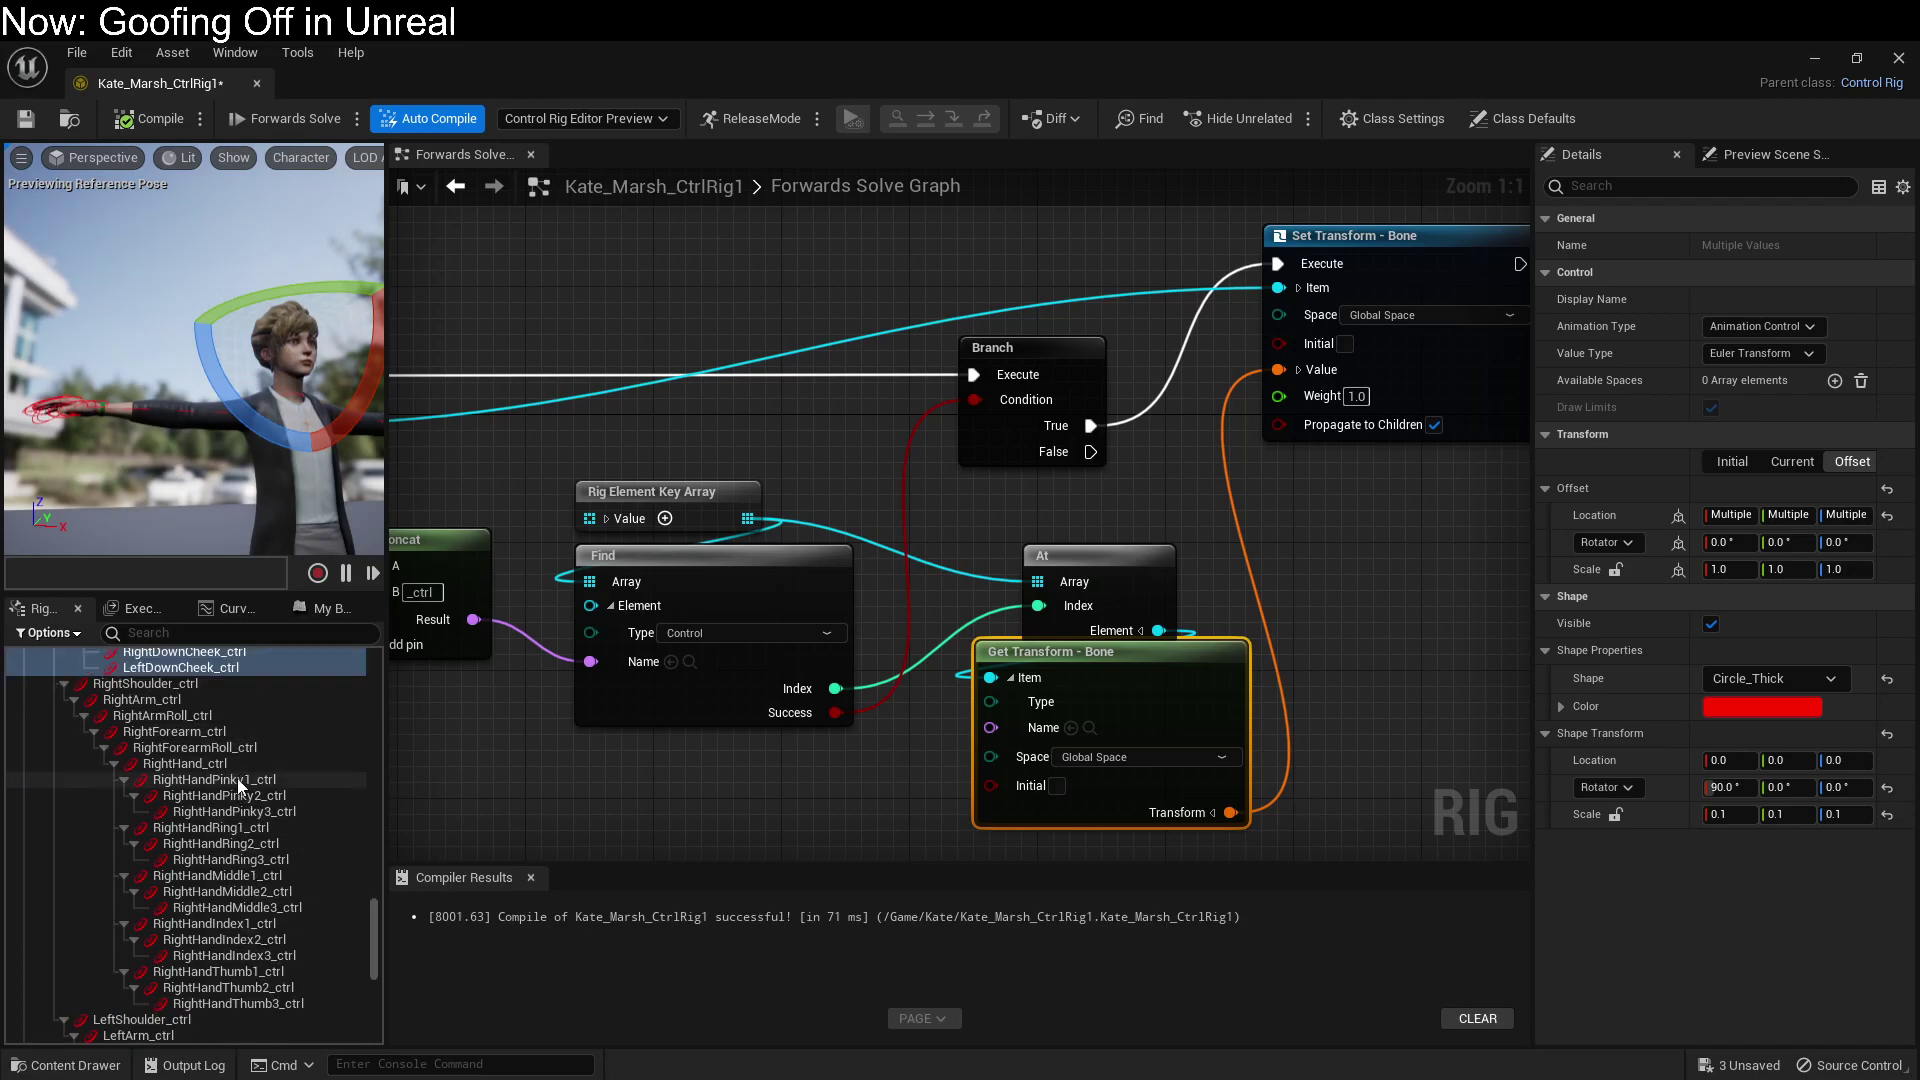
{"action": "left_click", "coordinate": [232, 763]}
{"action": "scroll", "coordinate": [237, 765], "scroll_direction": "down", "scroll_amount": 3}
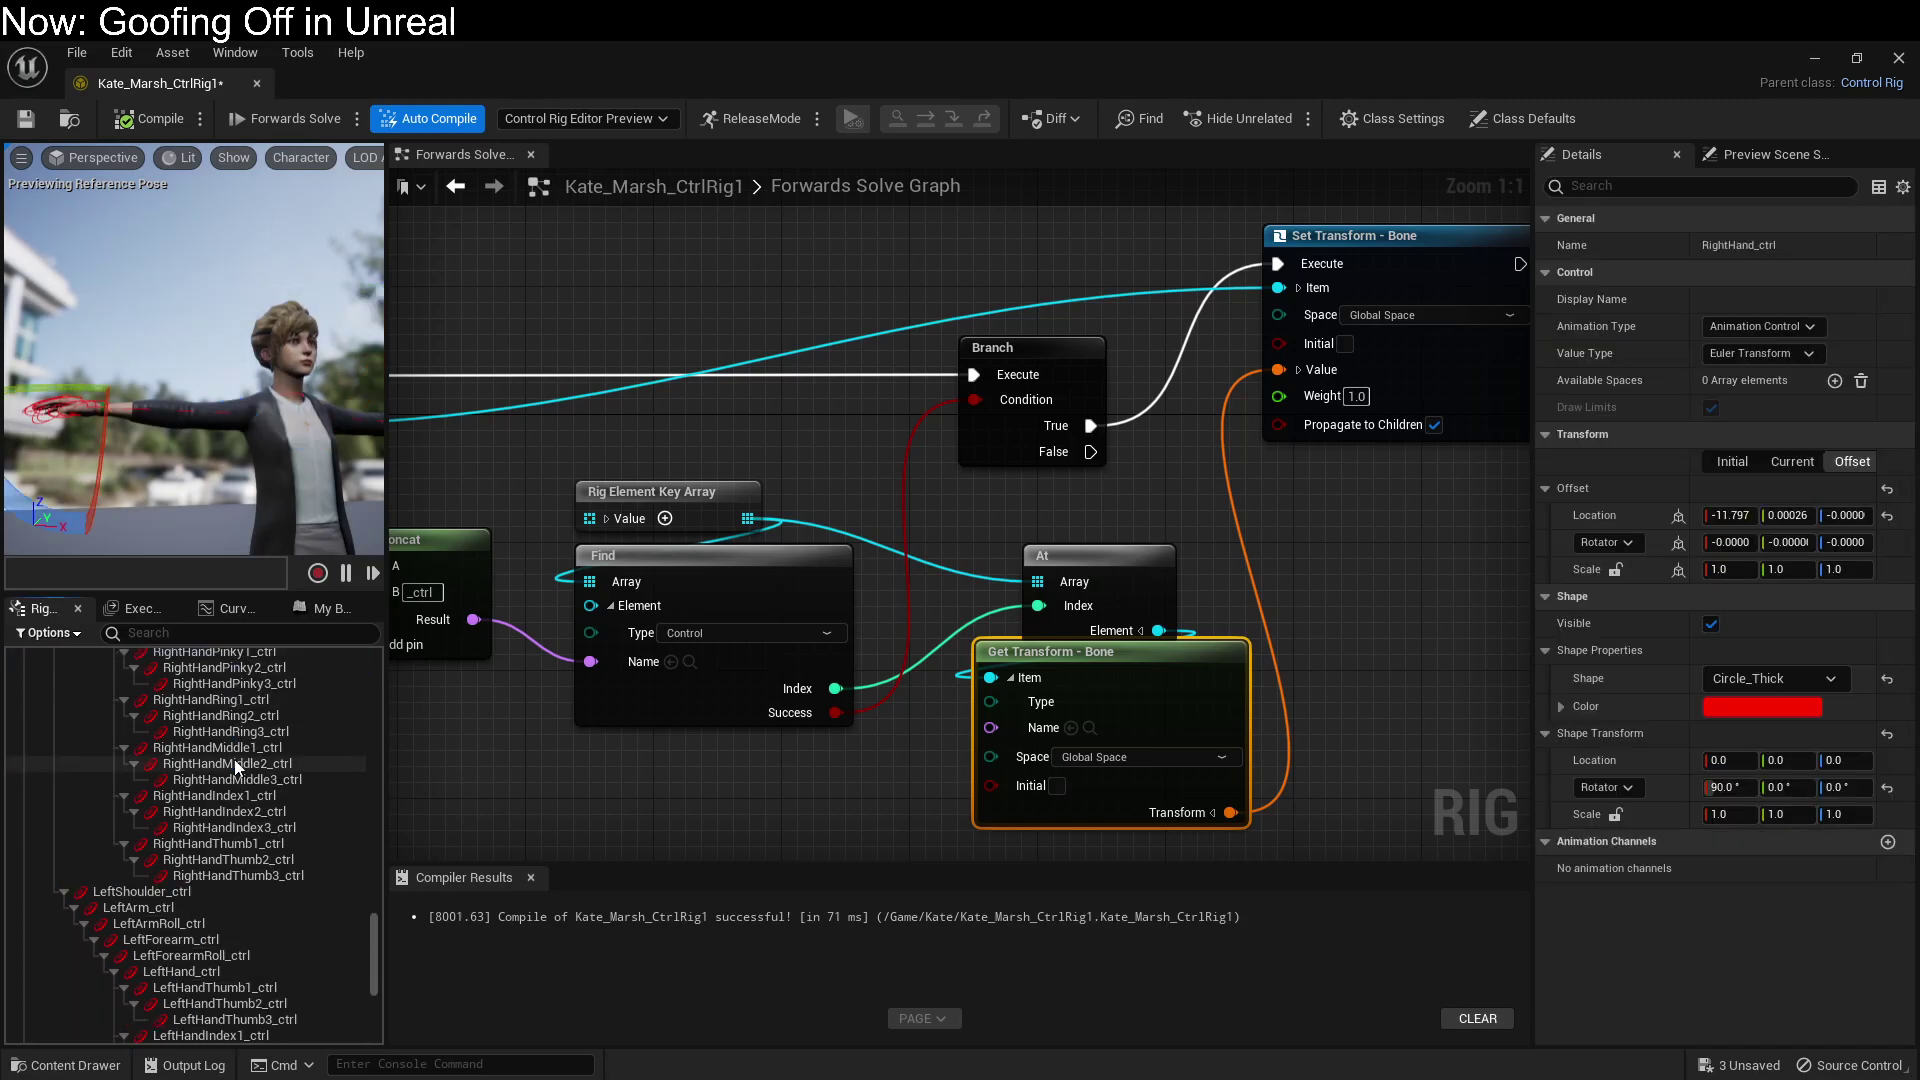
{"action": "left_click", "coordinate": [240, 875], "text": "ctrl"}
{"action": "scroll", "coordinate": [258, 864], "scroll_direction": "up", "scroll_amount": 3}
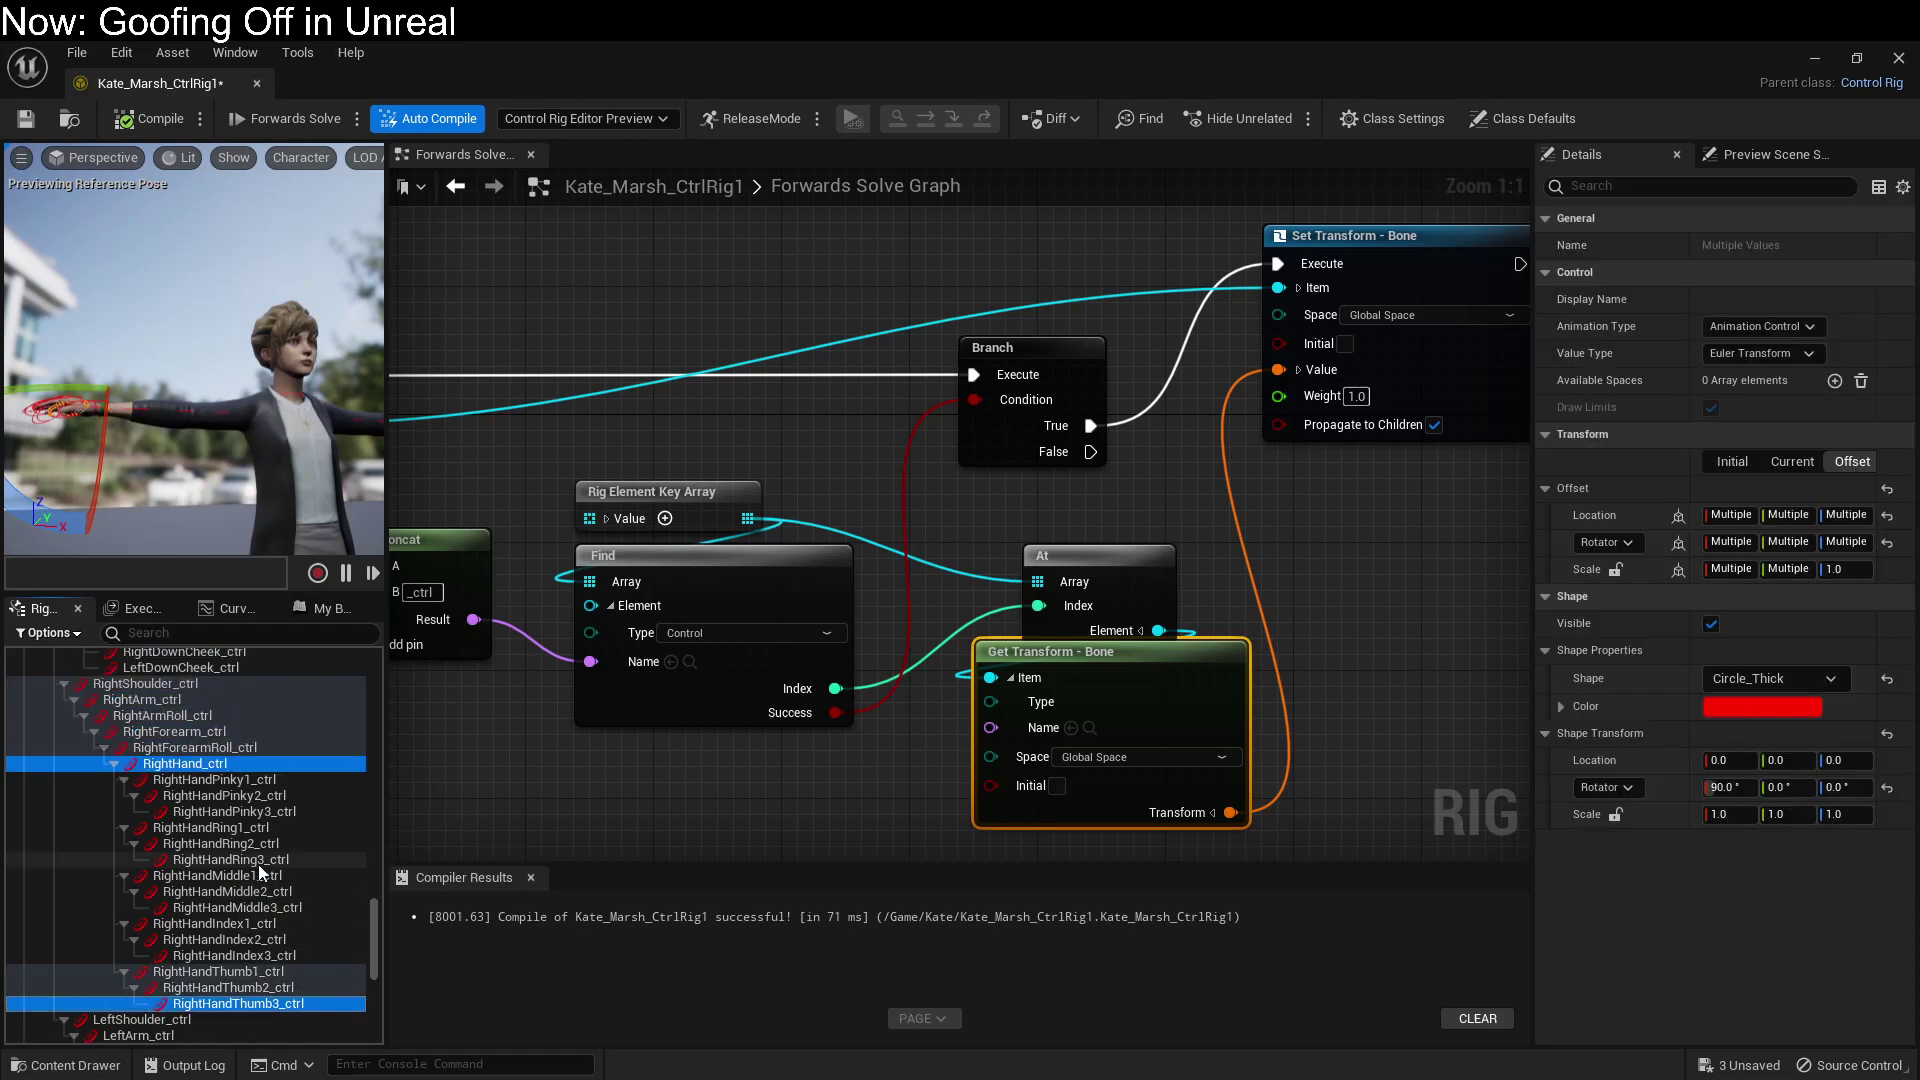
{"action": "left_click", "coordinate": [262, 1004], "text": "shift"}
{"action": "scroll", "coordinate": [243, 995], "scroll_direction": "down", "scroll_amount": 4}
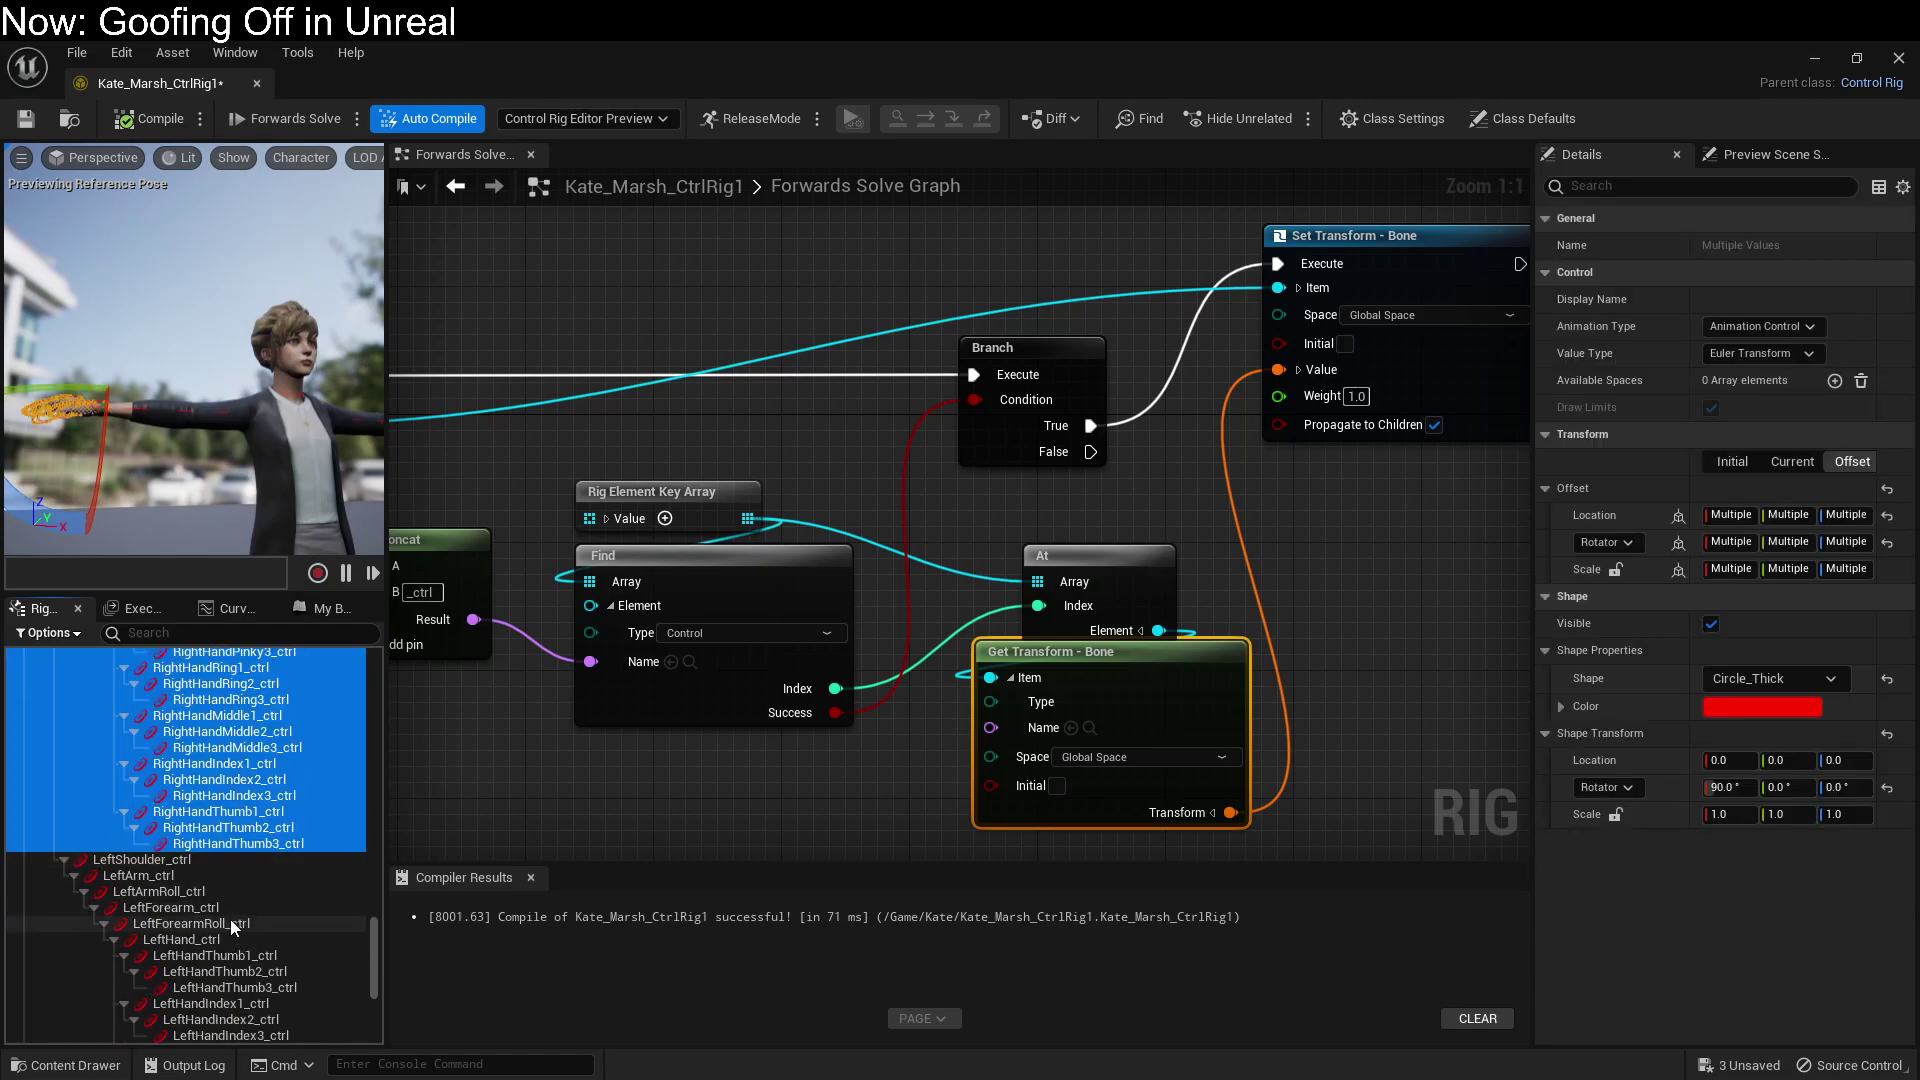
Step: Add LeftHand_ctrl through LeftHandPinky3_ctrl to the selection and set the Shape Transform scale of all hand controls to 0.1 on every axis
{"action": "left_click", "coordinate": [214, 940], "text": "ctrl"}
{"action": "scroll", "coordinate": [214, 939], "scroll_direction": "down", "scroll_amount": 3}
{"action": "scroll", "coordinate": [216, 942], "scroll_direction": "down", "scroll_amount": 2}
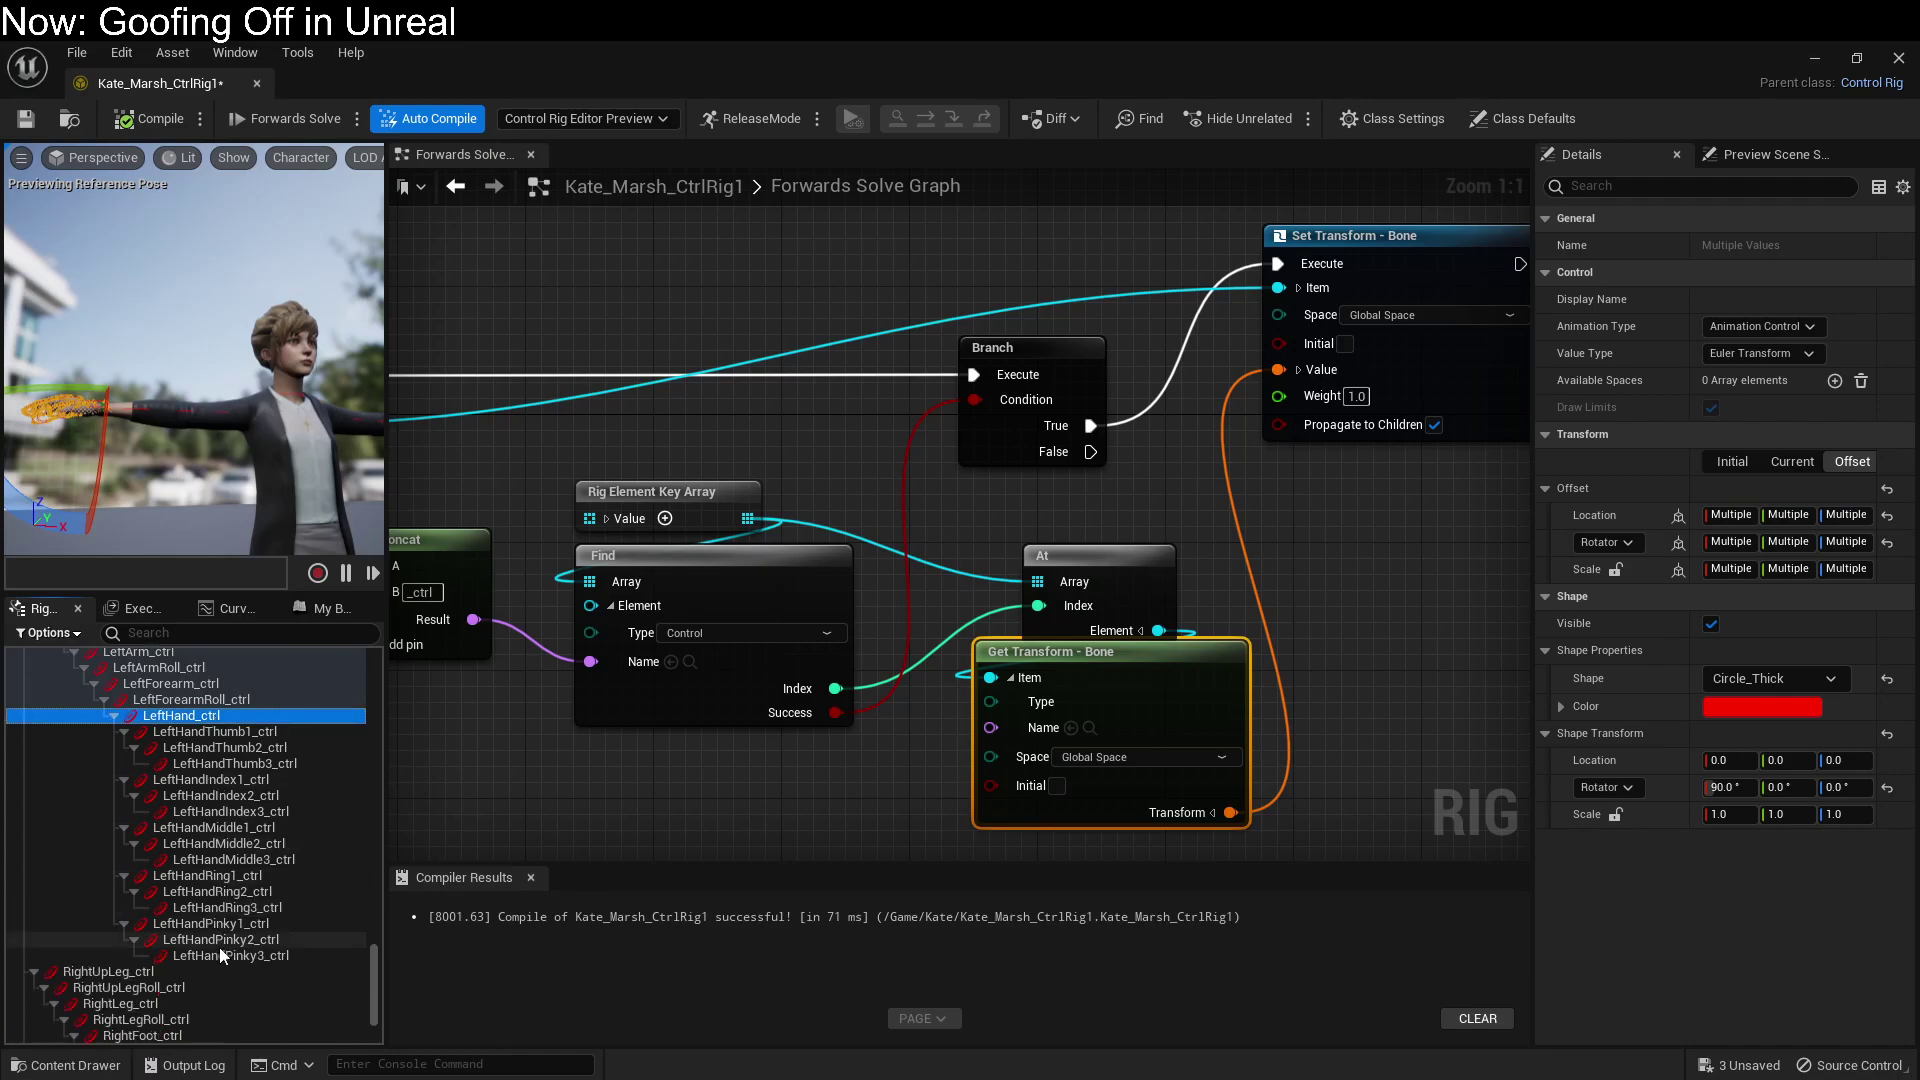
{"action": "left_click", "coordinate": [226, 952], "text": "shift"}
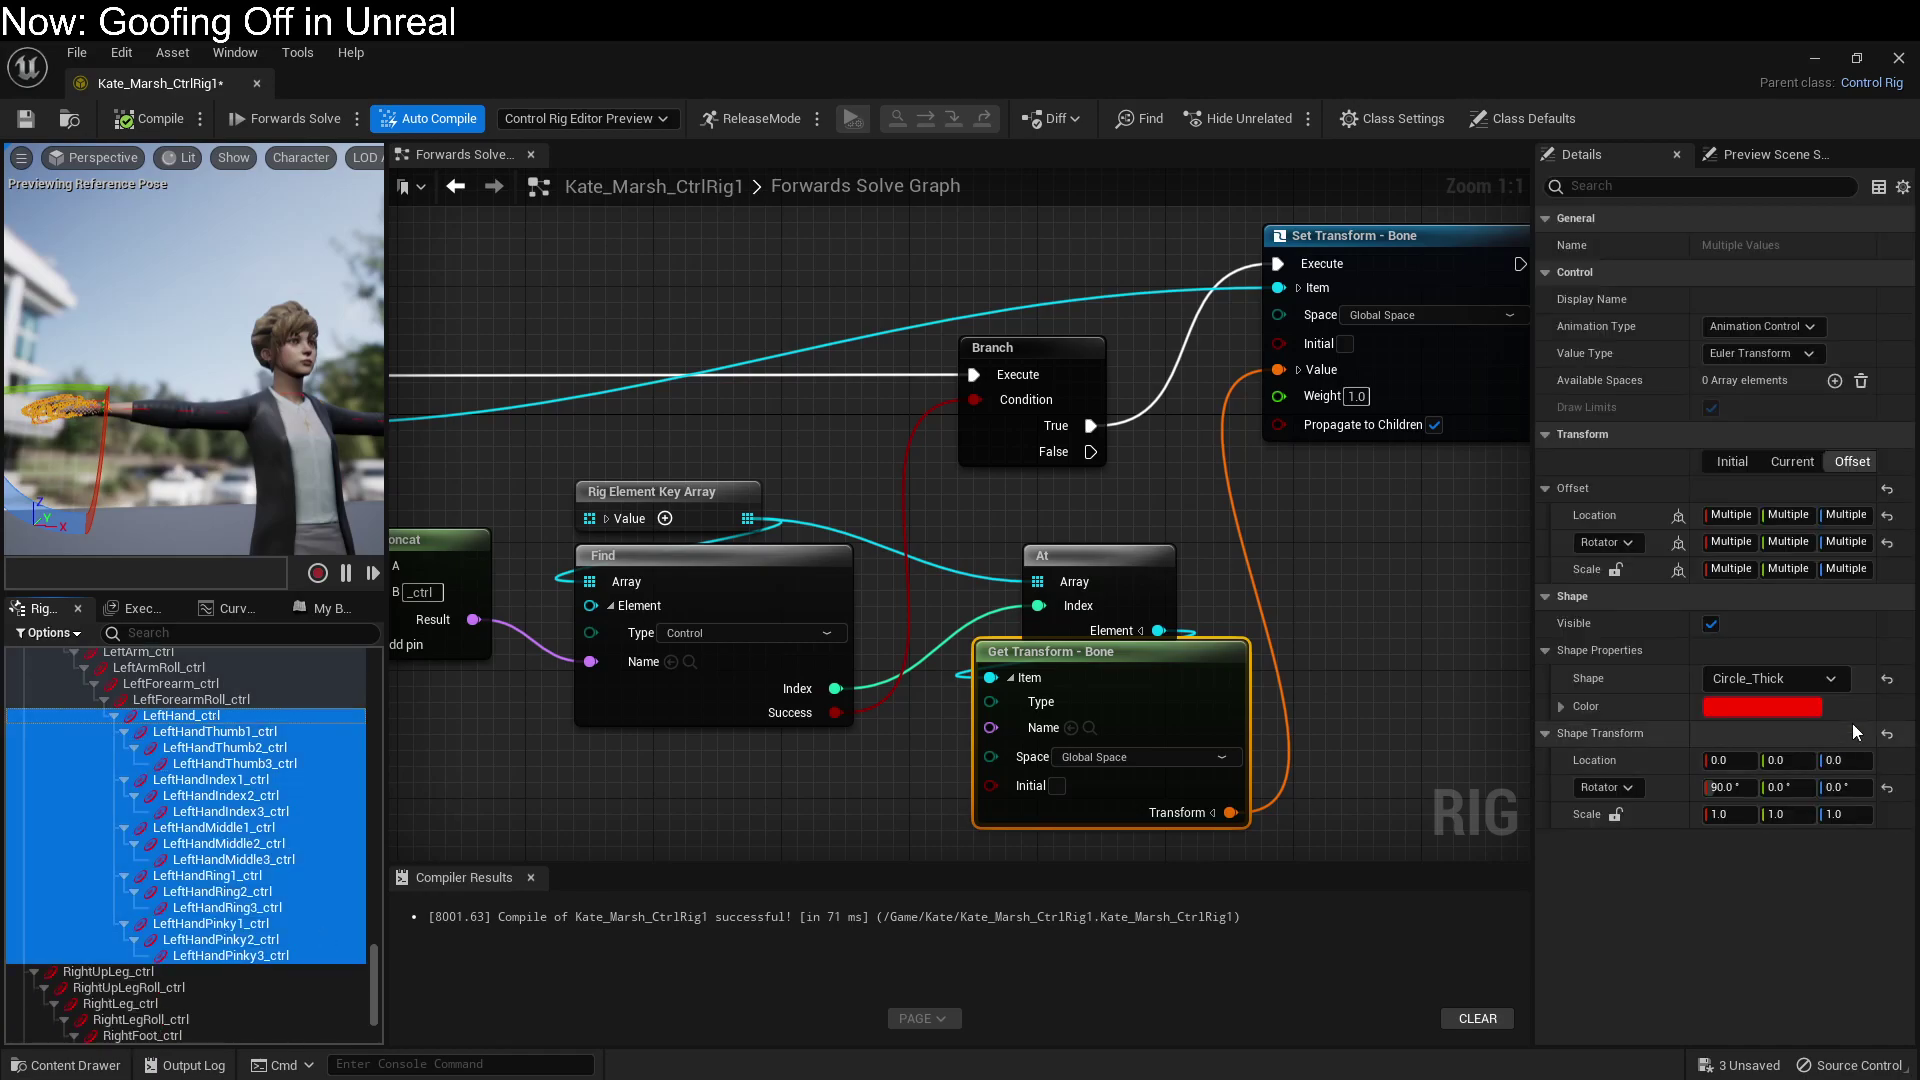
{"action": "left_click", "coordinate": [1747, 812]}
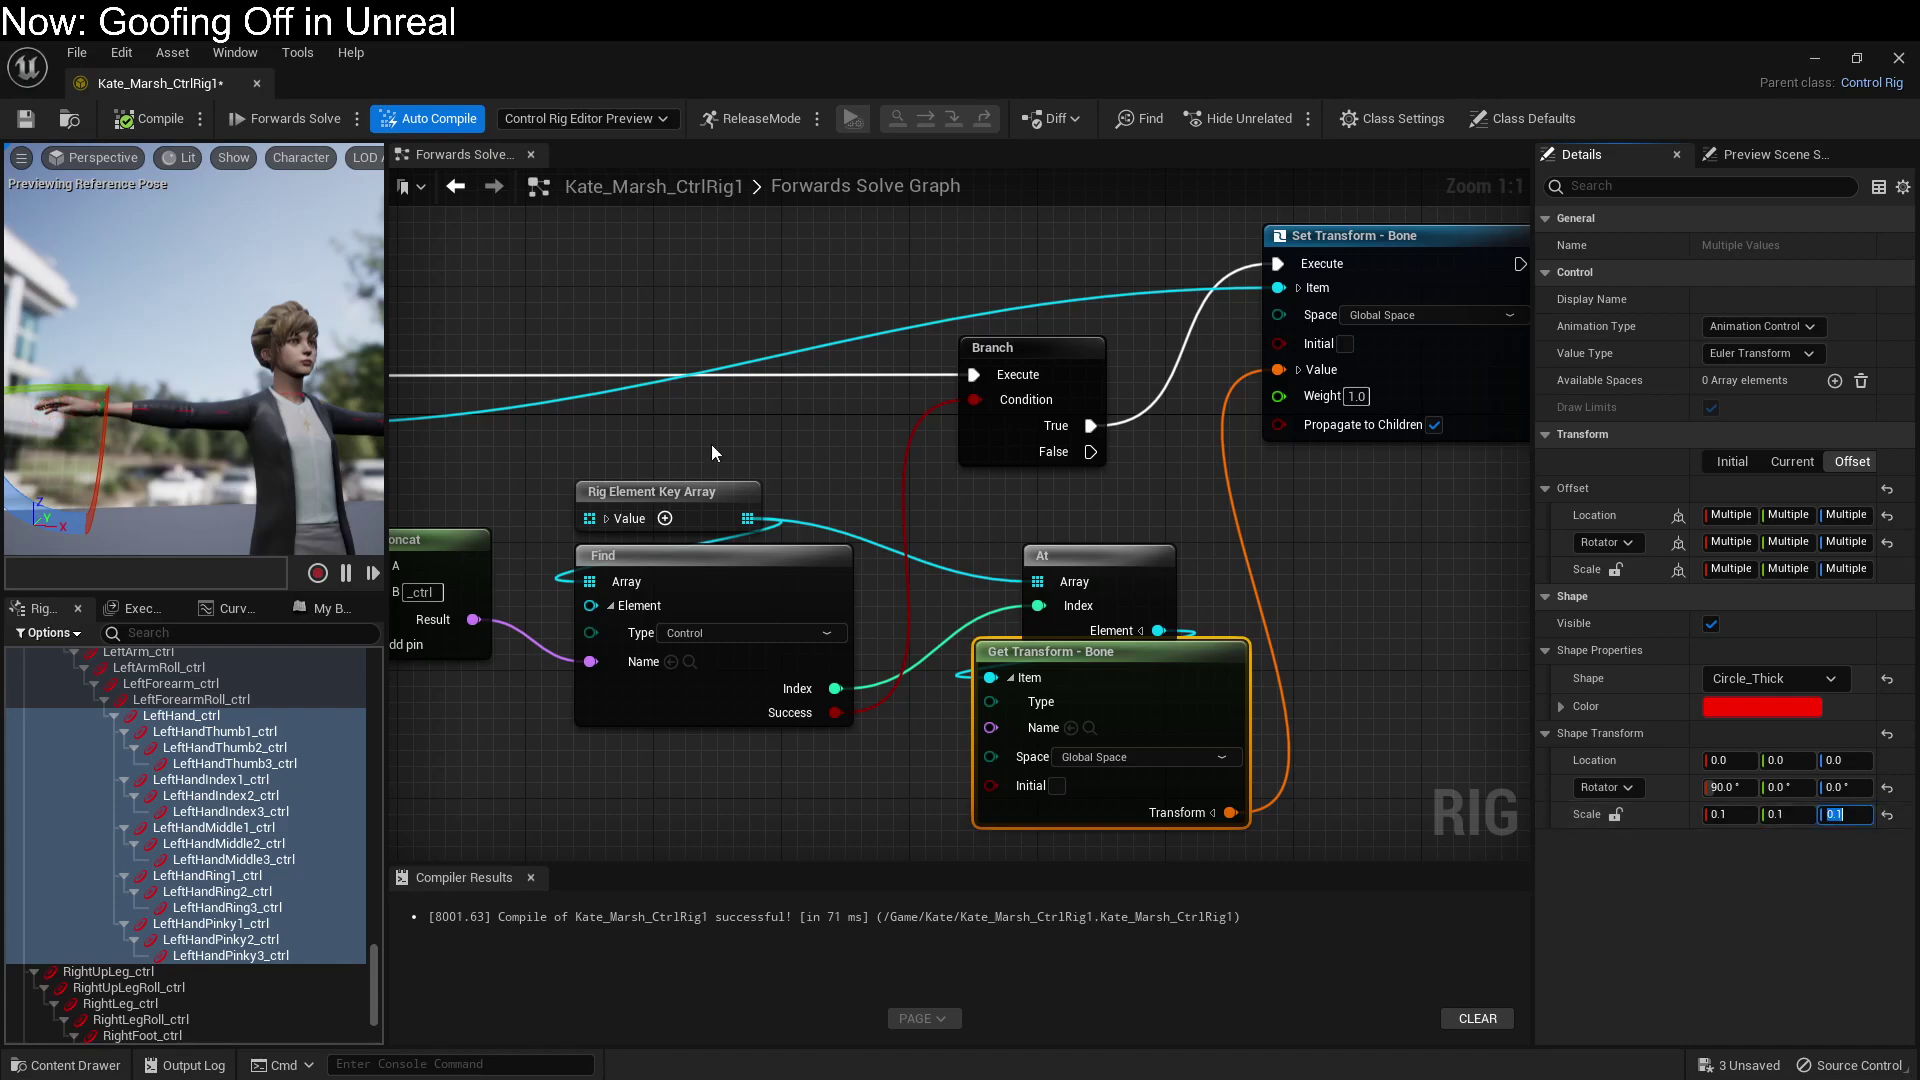
{"action": "right_click_drag", "start_coordinate": [200, 350], "coordinate": [90, 425]}
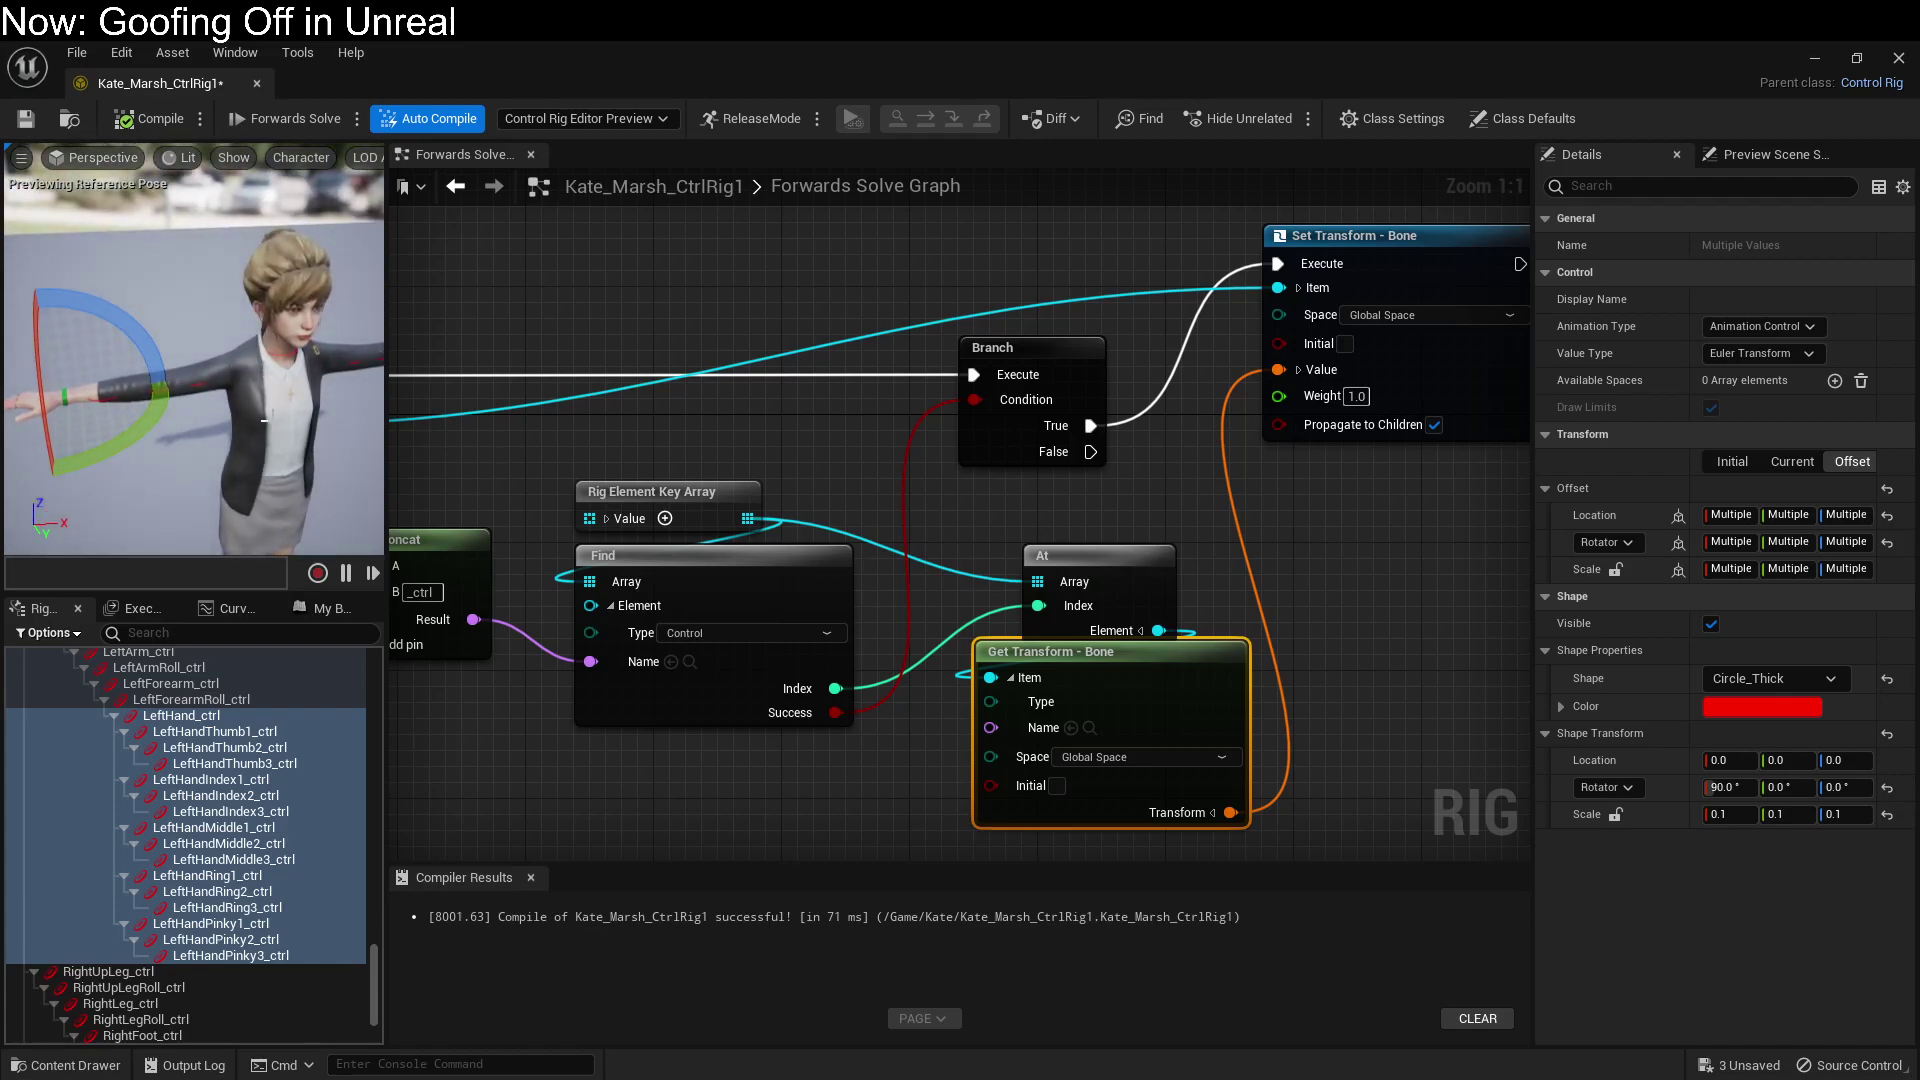
Step: Select LeftArm_ctrl, LeftForearm_ctrl, RightArm_ctrl, RightForearm_ctrl and the body controls from Hips_ctrl up to Head_ctrl in the hierarchy
{"action": "scroll", "coordinate": [165, 862], "scroll_direction": "up", "scroll_amount": 2}
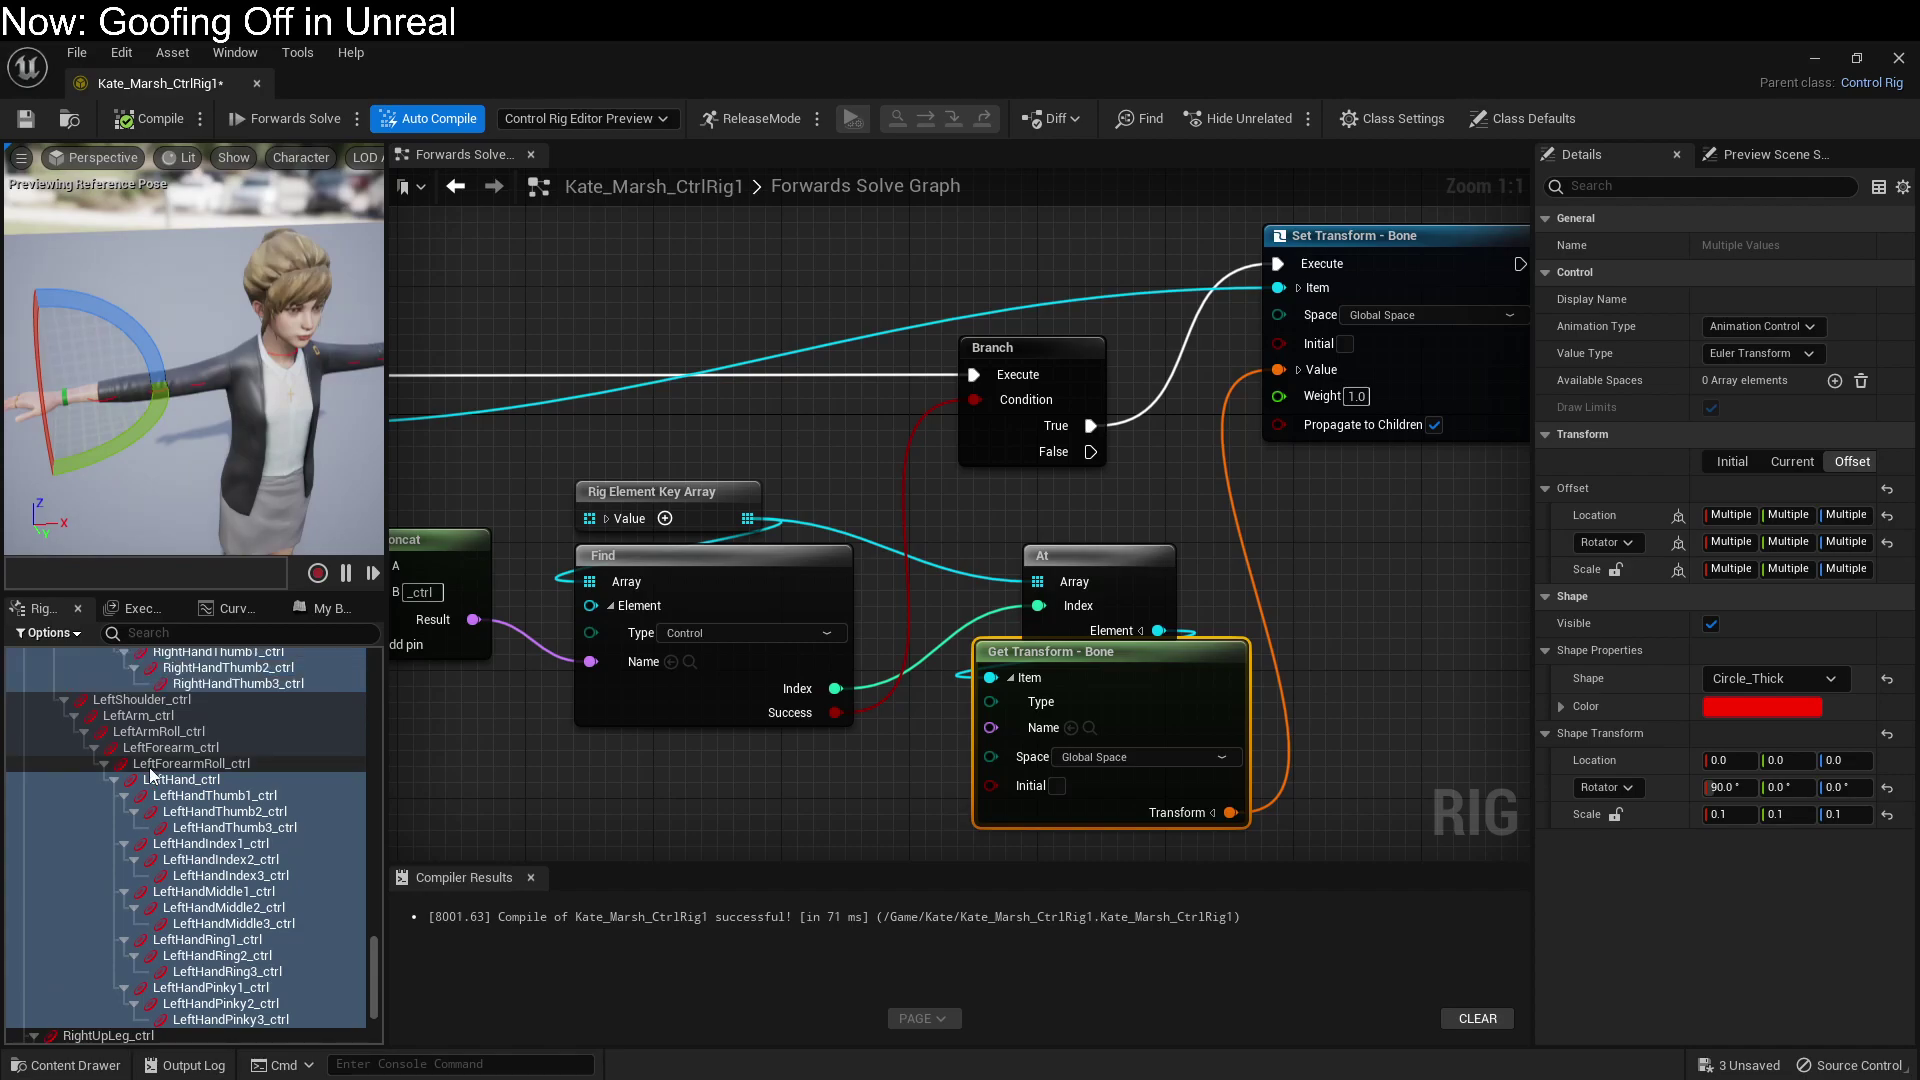
{"action": "left_click", "coordinate": [176, 702]}
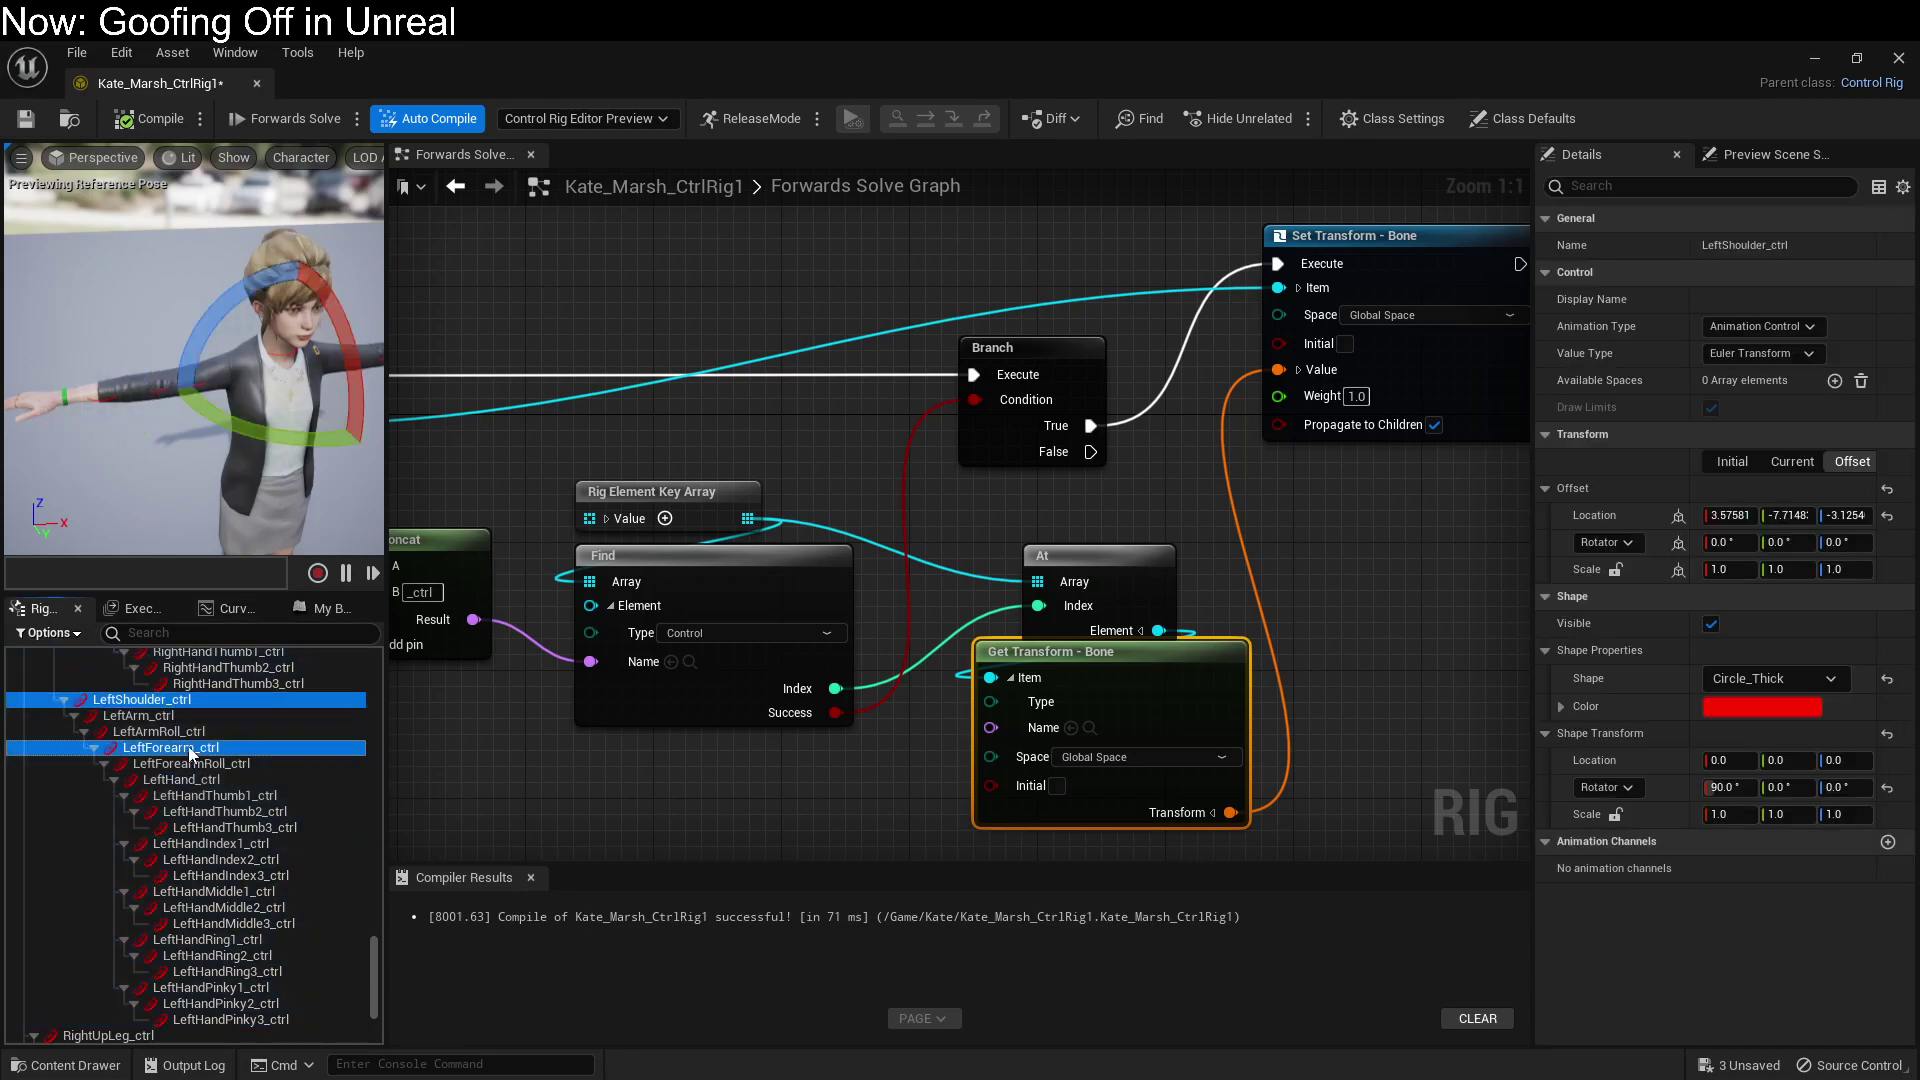
{"action": "left_click", "coordinate": [178, 716]}
{"action": "left_click", "coordinate": [182, 747], "text": "ctrl"}
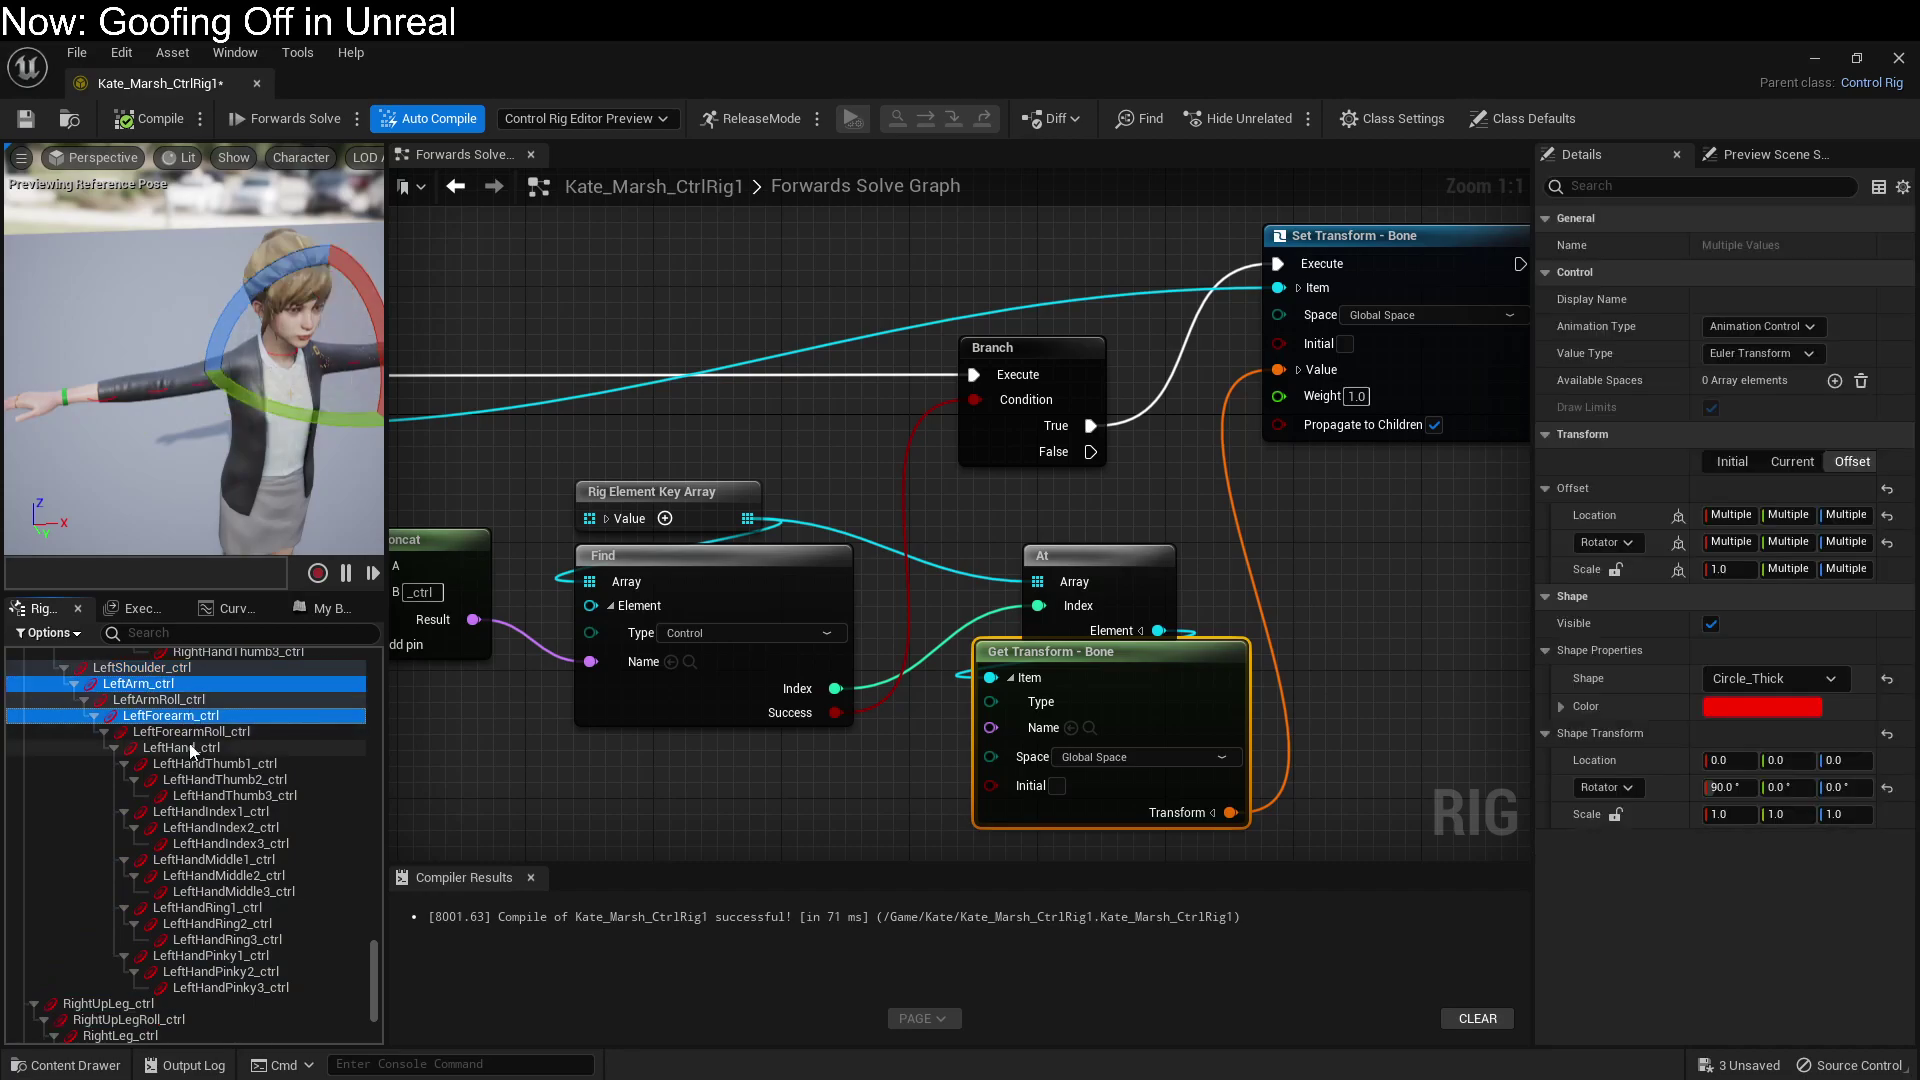
{"action": "scroll", "coordinate": [186, 766], "scroll_direction": "up", "scroll_amount": 9}
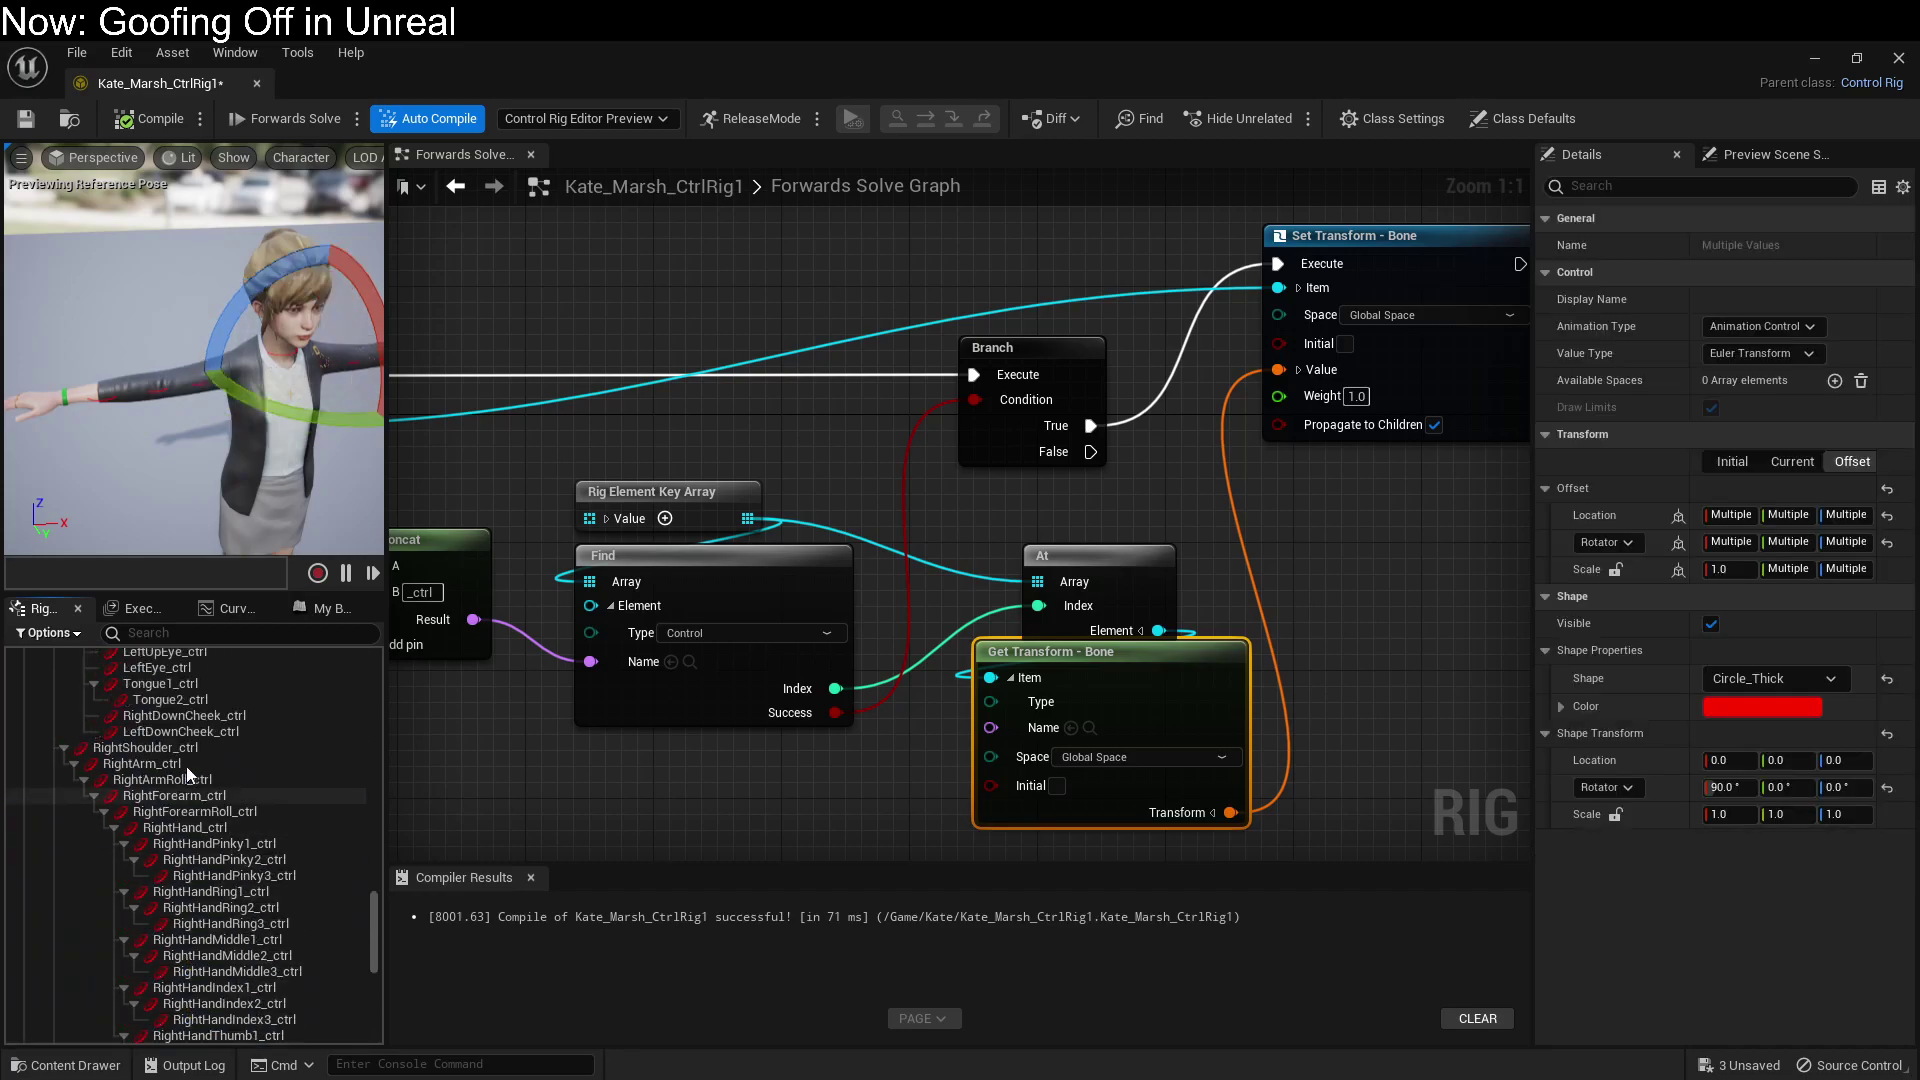
{"action": "left_click", "coordinate": [174, 830], "text": "ctrl"}
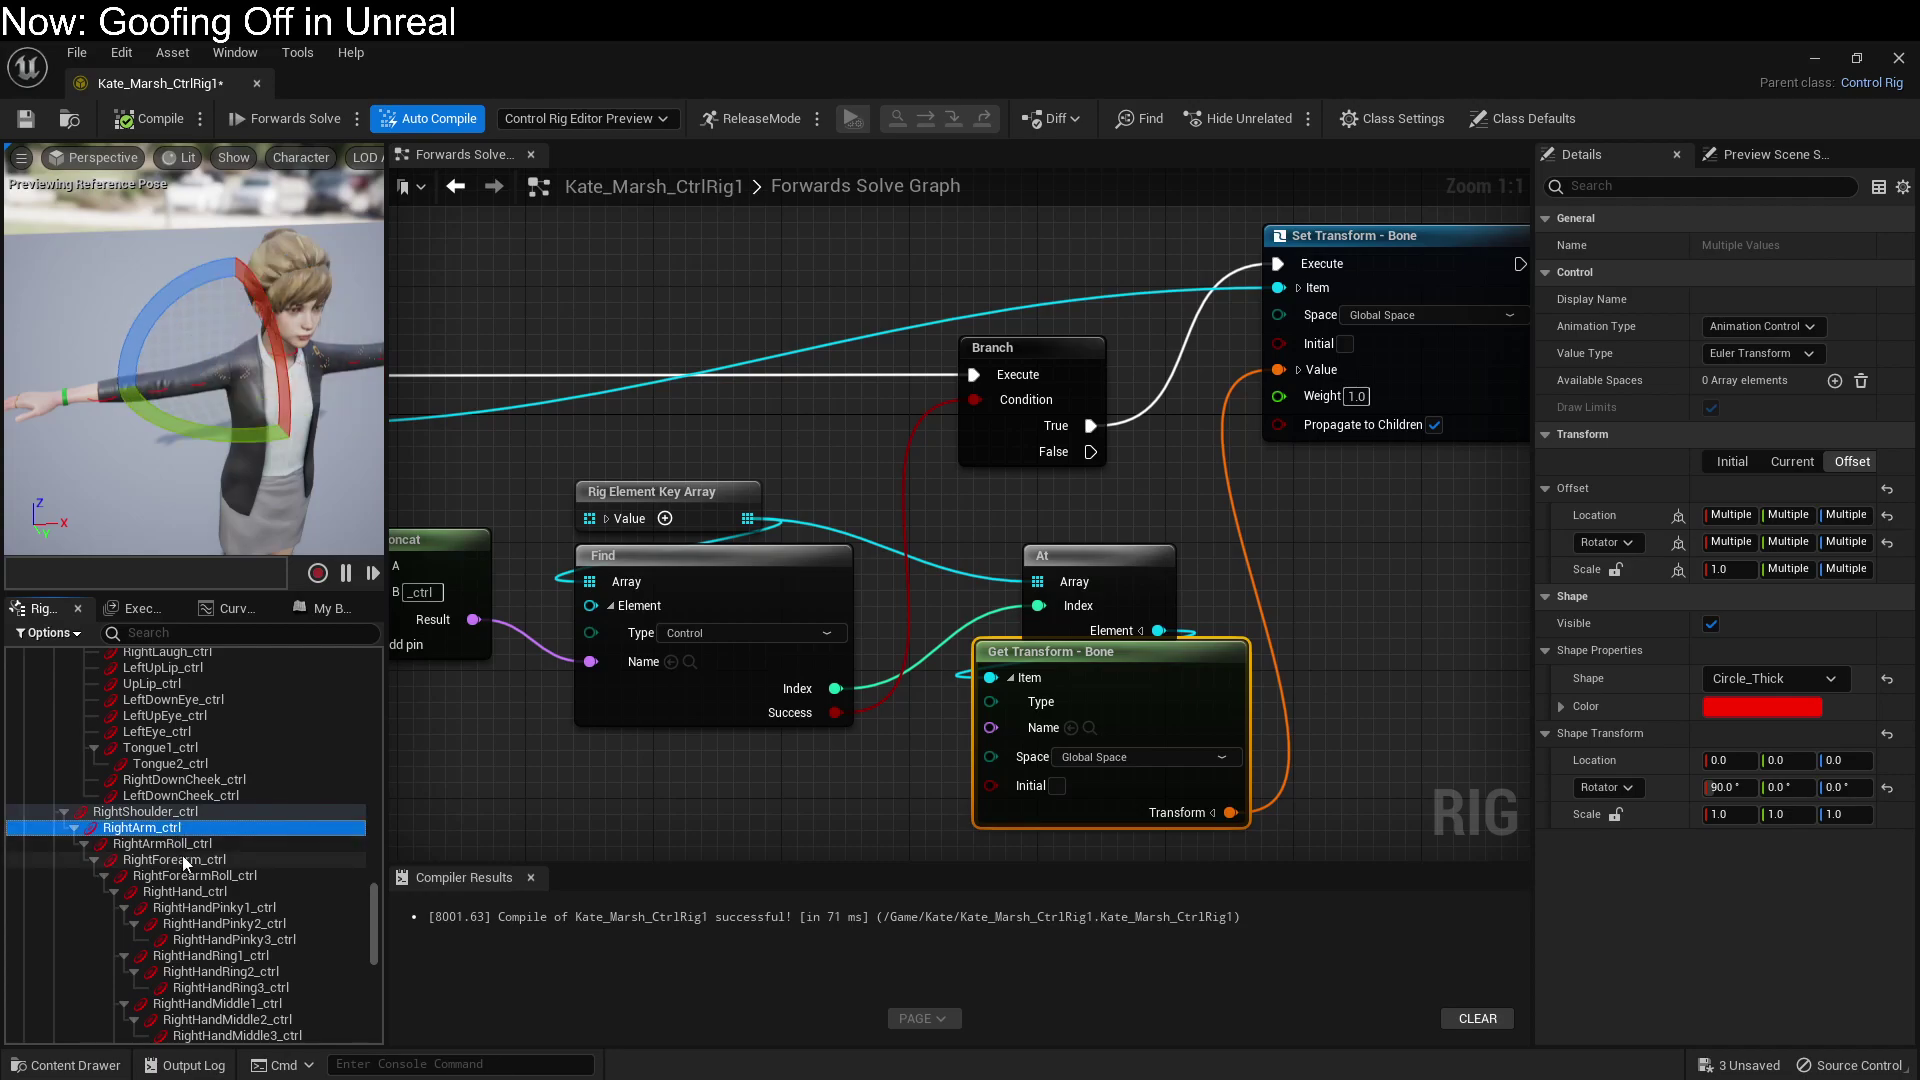
{"action": "scroll", "coordinate": [186, 829], "scroll_direction": "up", "scroll_amount": 7}
{"action": "scroll", "coordinate": [186, 825], "scroll_direction": "up", "scroll_amount": 4}
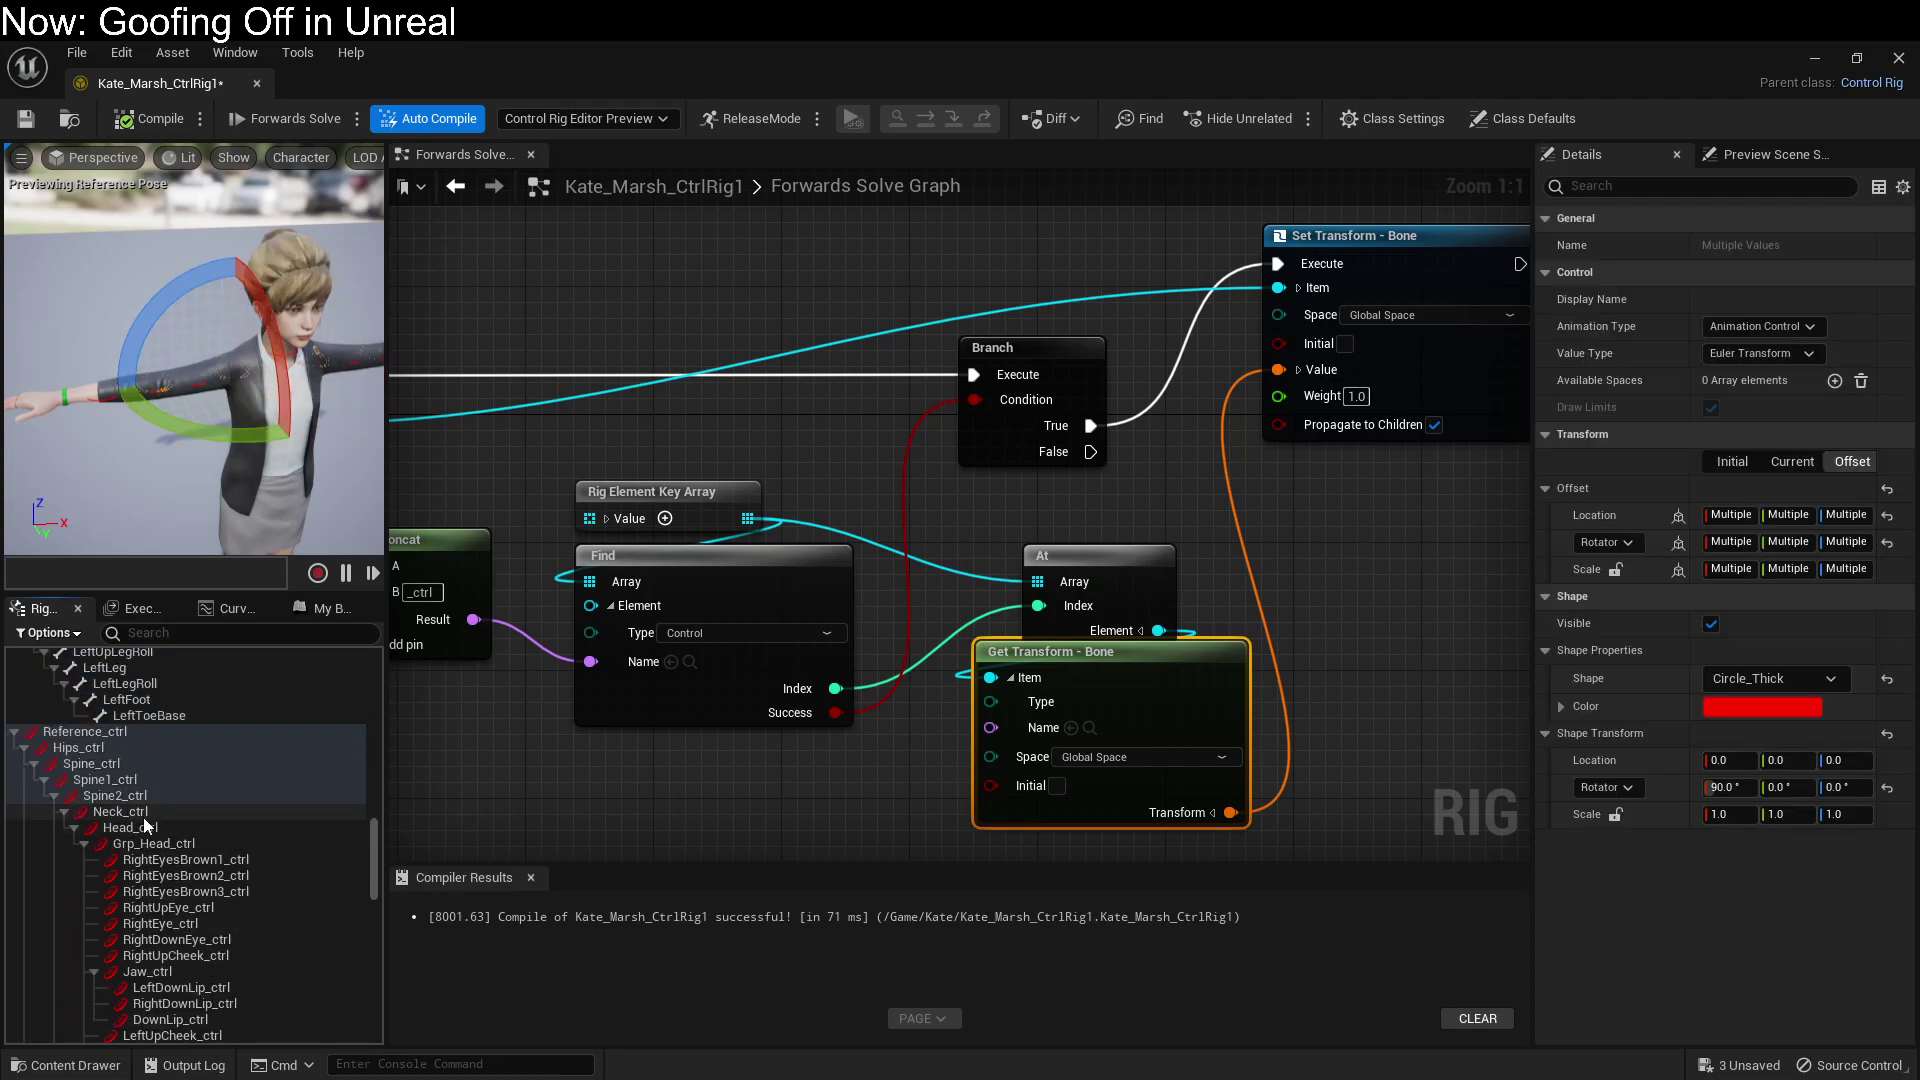
{"action": "left_click", "coordinate": [139, 827], "text": "ctrl"}
{"action": "left_click", "coordinate": [135, 811], "text": "ctrl"}
{"action": "left_click", "coordinate": [131, 795], "text": "ctrl"}
{"action": "left_click", "coordinate": [78, 748], "text": "shift"}
Step: Set the Shape Transform scale of the selected arm, spine, neck and head controls to 4 on all axes
{"action": "left_click", "coordinate": [1741, 809]}
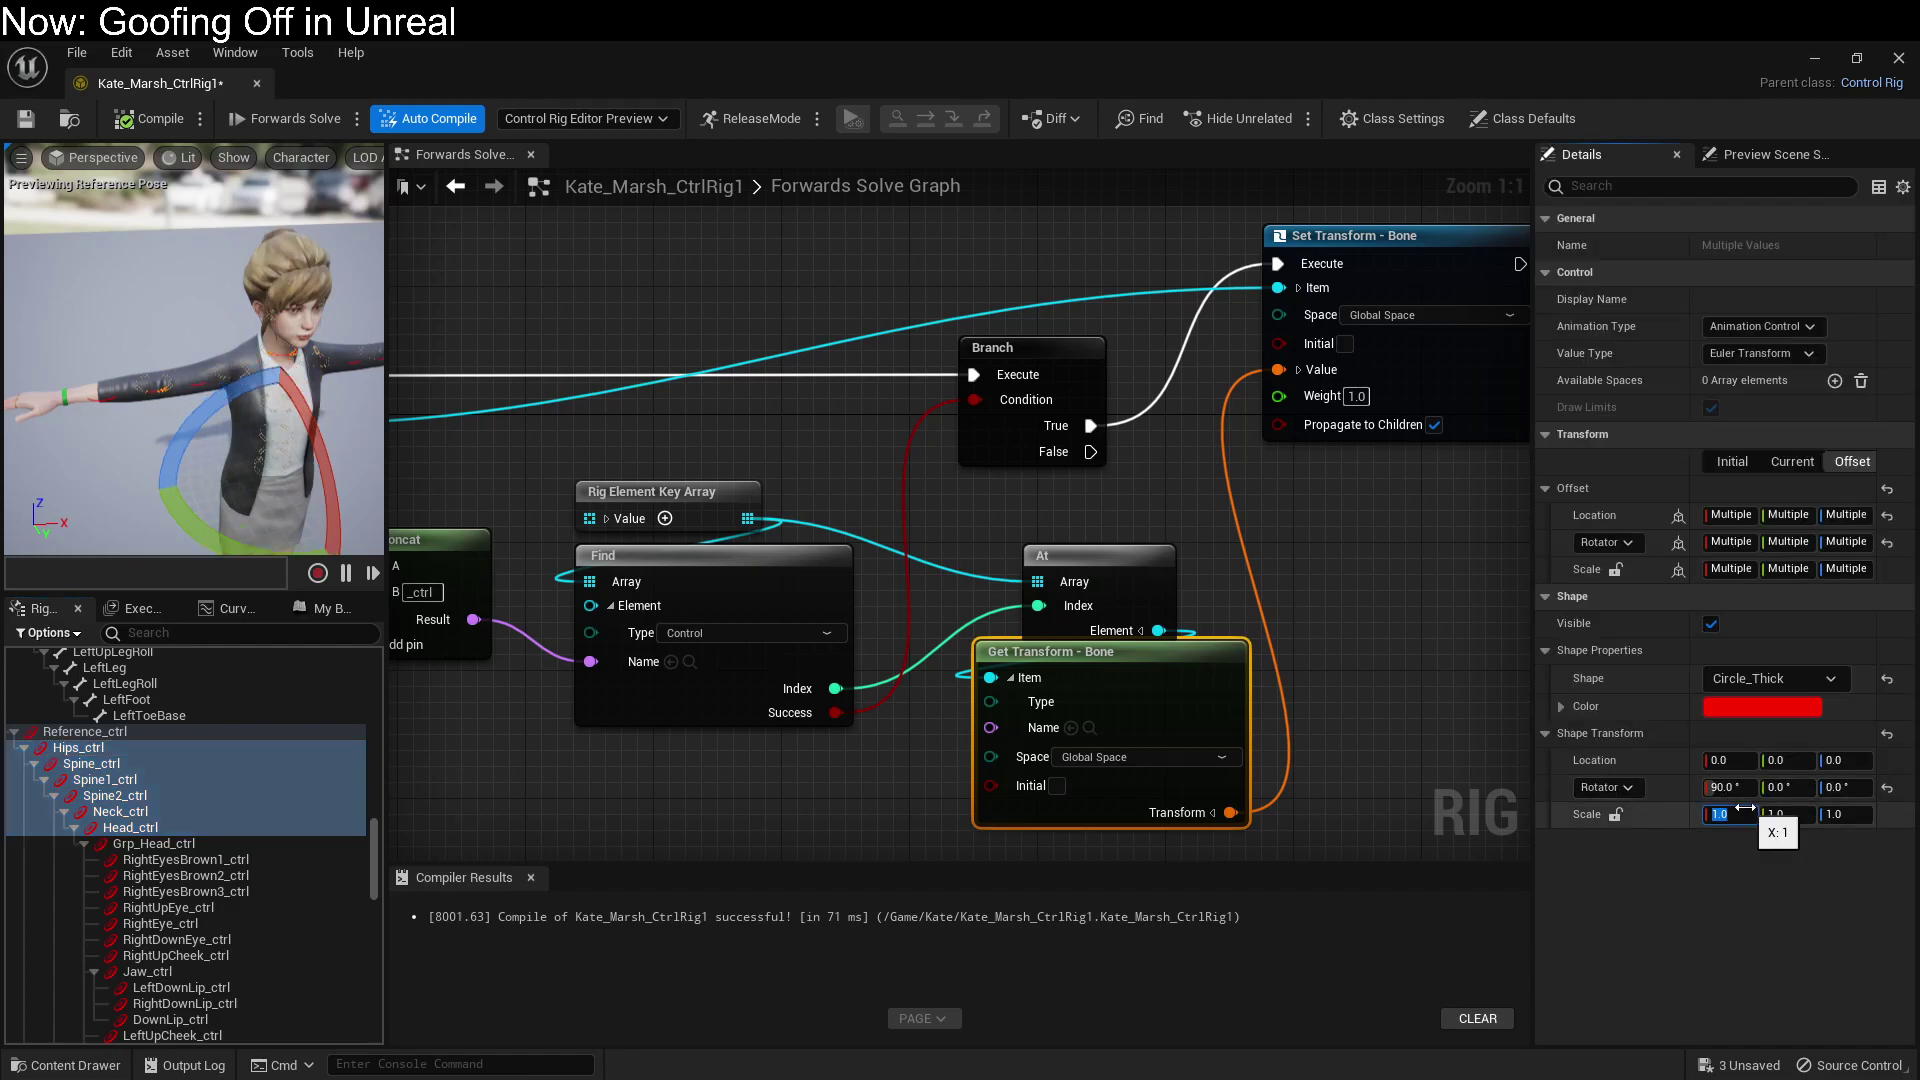
{"action": "type", "text": "4"}
{"action": "key", "text": "Tab"}
{"action": "type", "text": "4"}
{"action": "key", "text": "Tab"}
{"action": "type", "text": "4"}
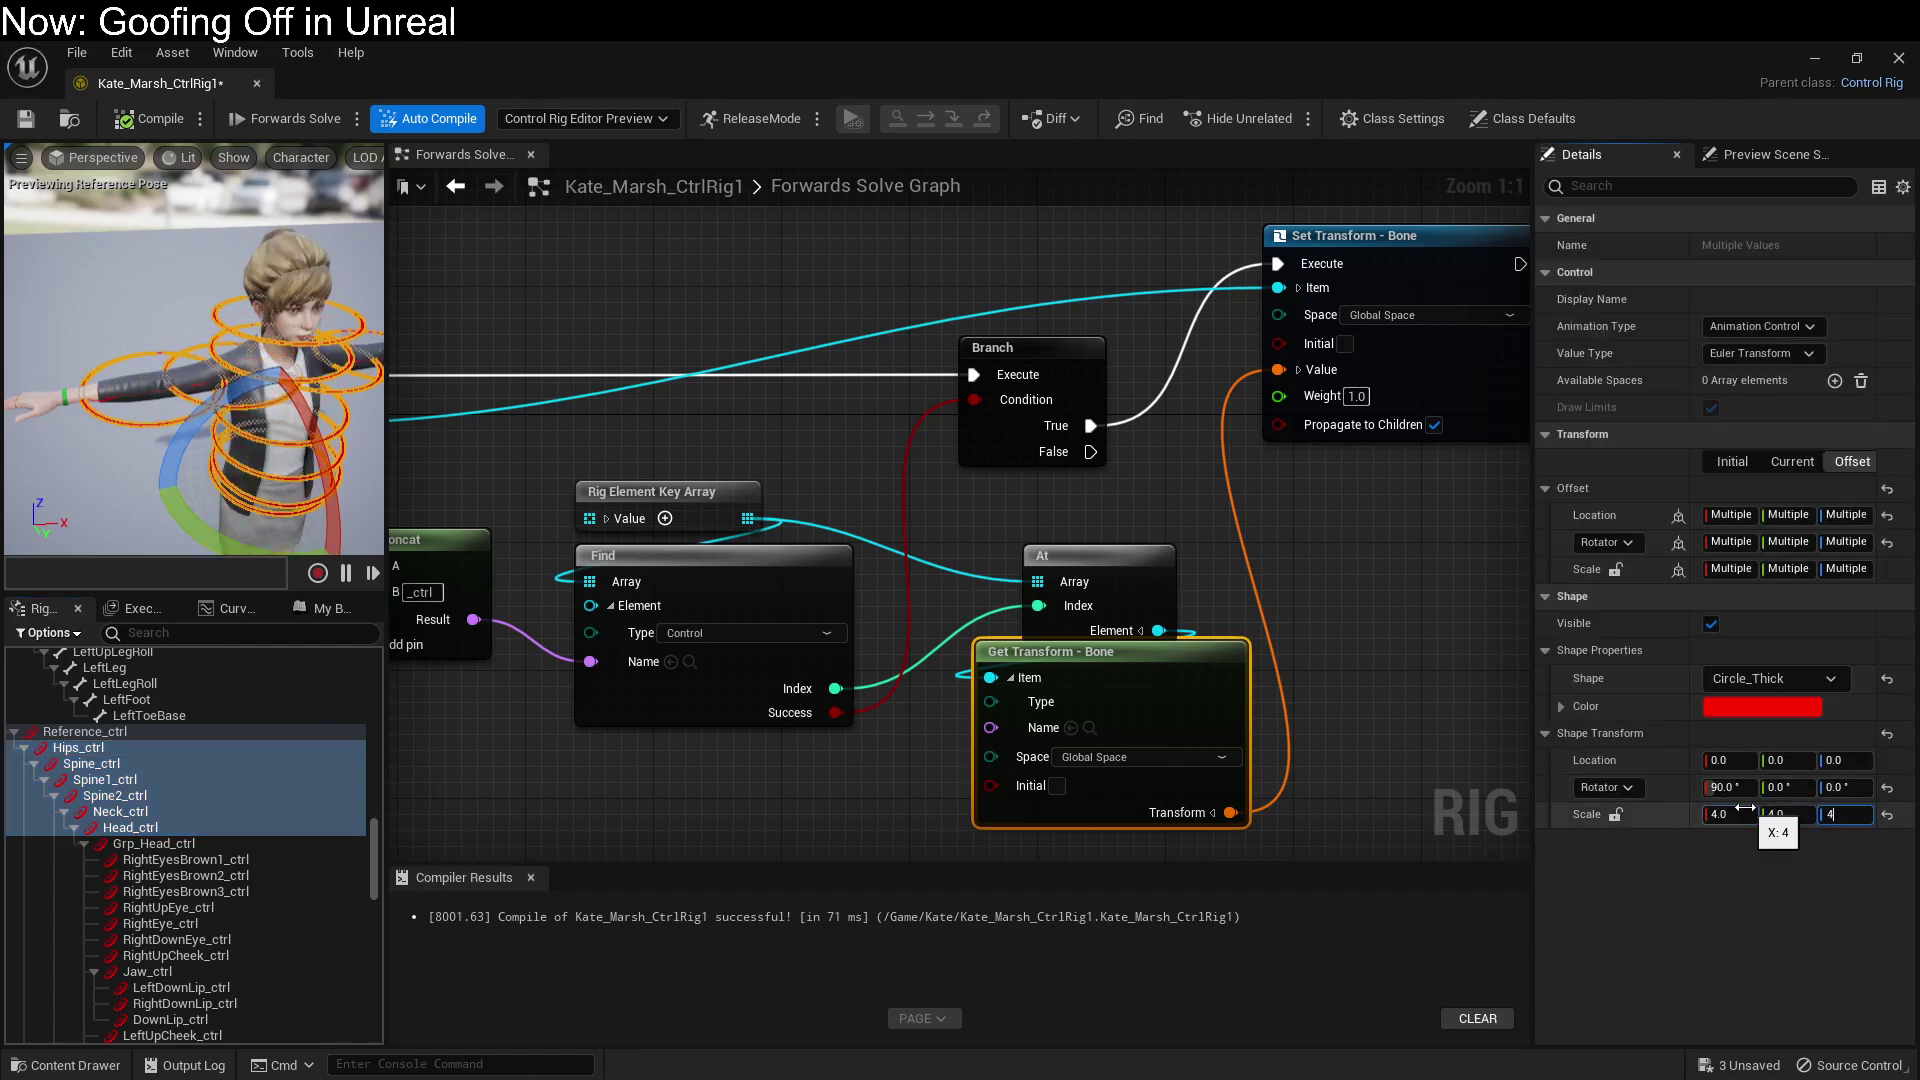
{"action": "key", "text": "Return"}
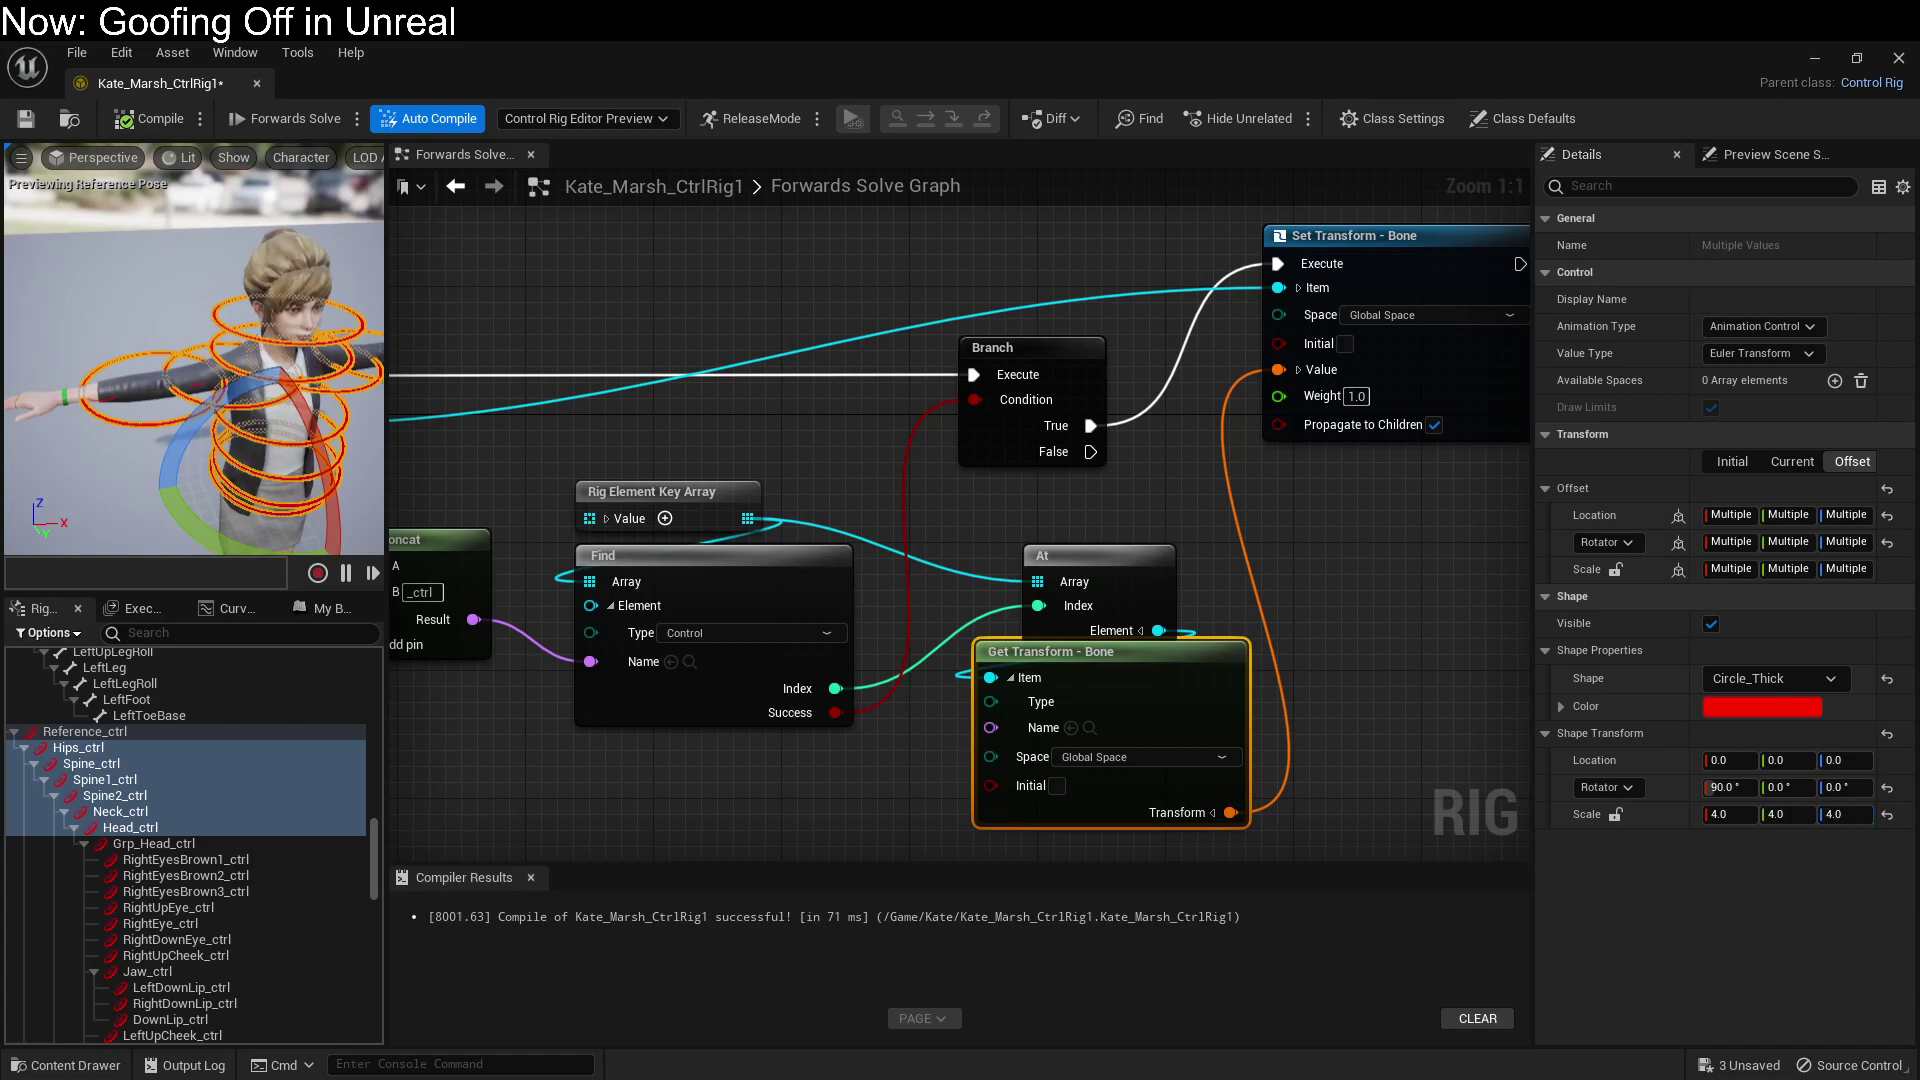
Step: Select only the arm and forearm controls of both arms in the viewport
{"action": "left_click", "coordinate": [133, 421]}
{"action": "left_click", "coordinate": [205, 406], "text": "shift"}
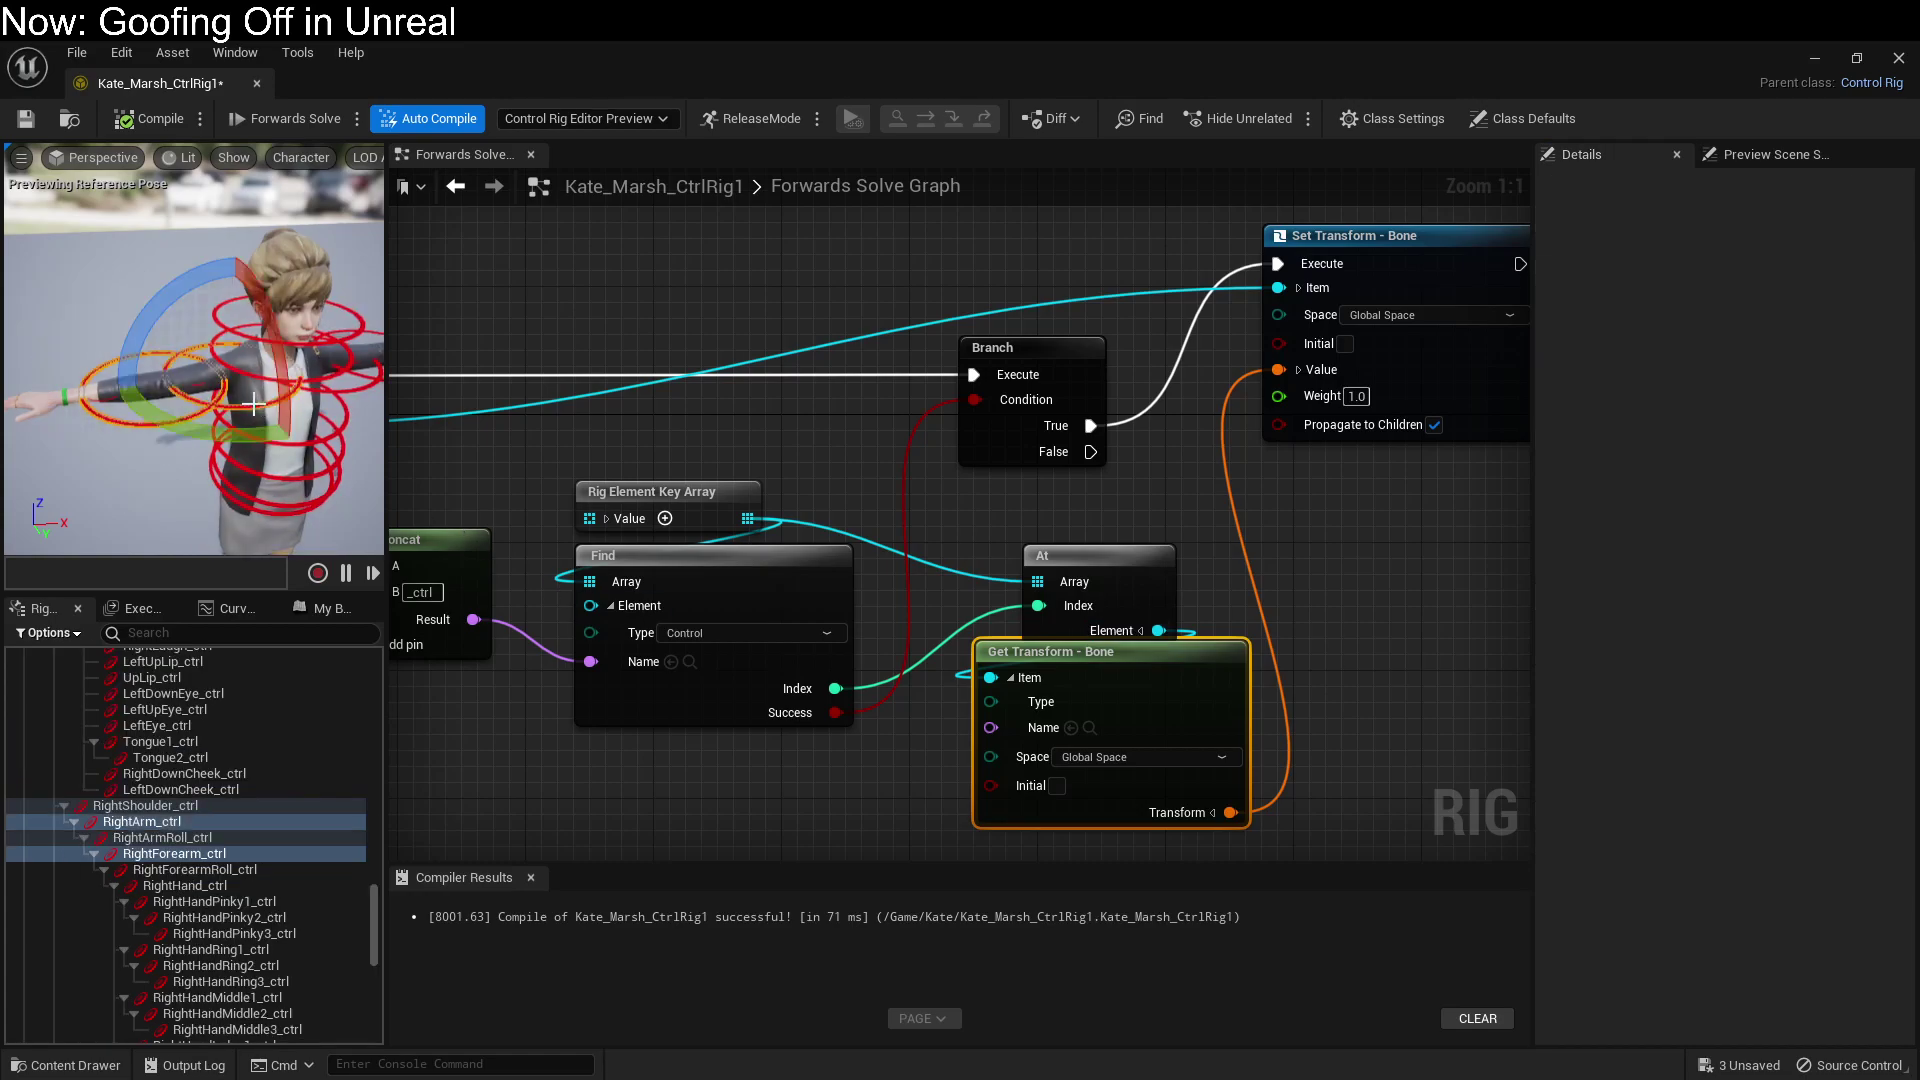
{"action": "right_click_drag", "start_coordinate": [339, 418], "coordinate": [396, 409]}
{"action": "key", "text": "q"}
{"action": "left_click", "coordinate": [306, 383], "text": "shift"}
{"action": "left_click", "coordinate": [349, 375], "text": "shift"}
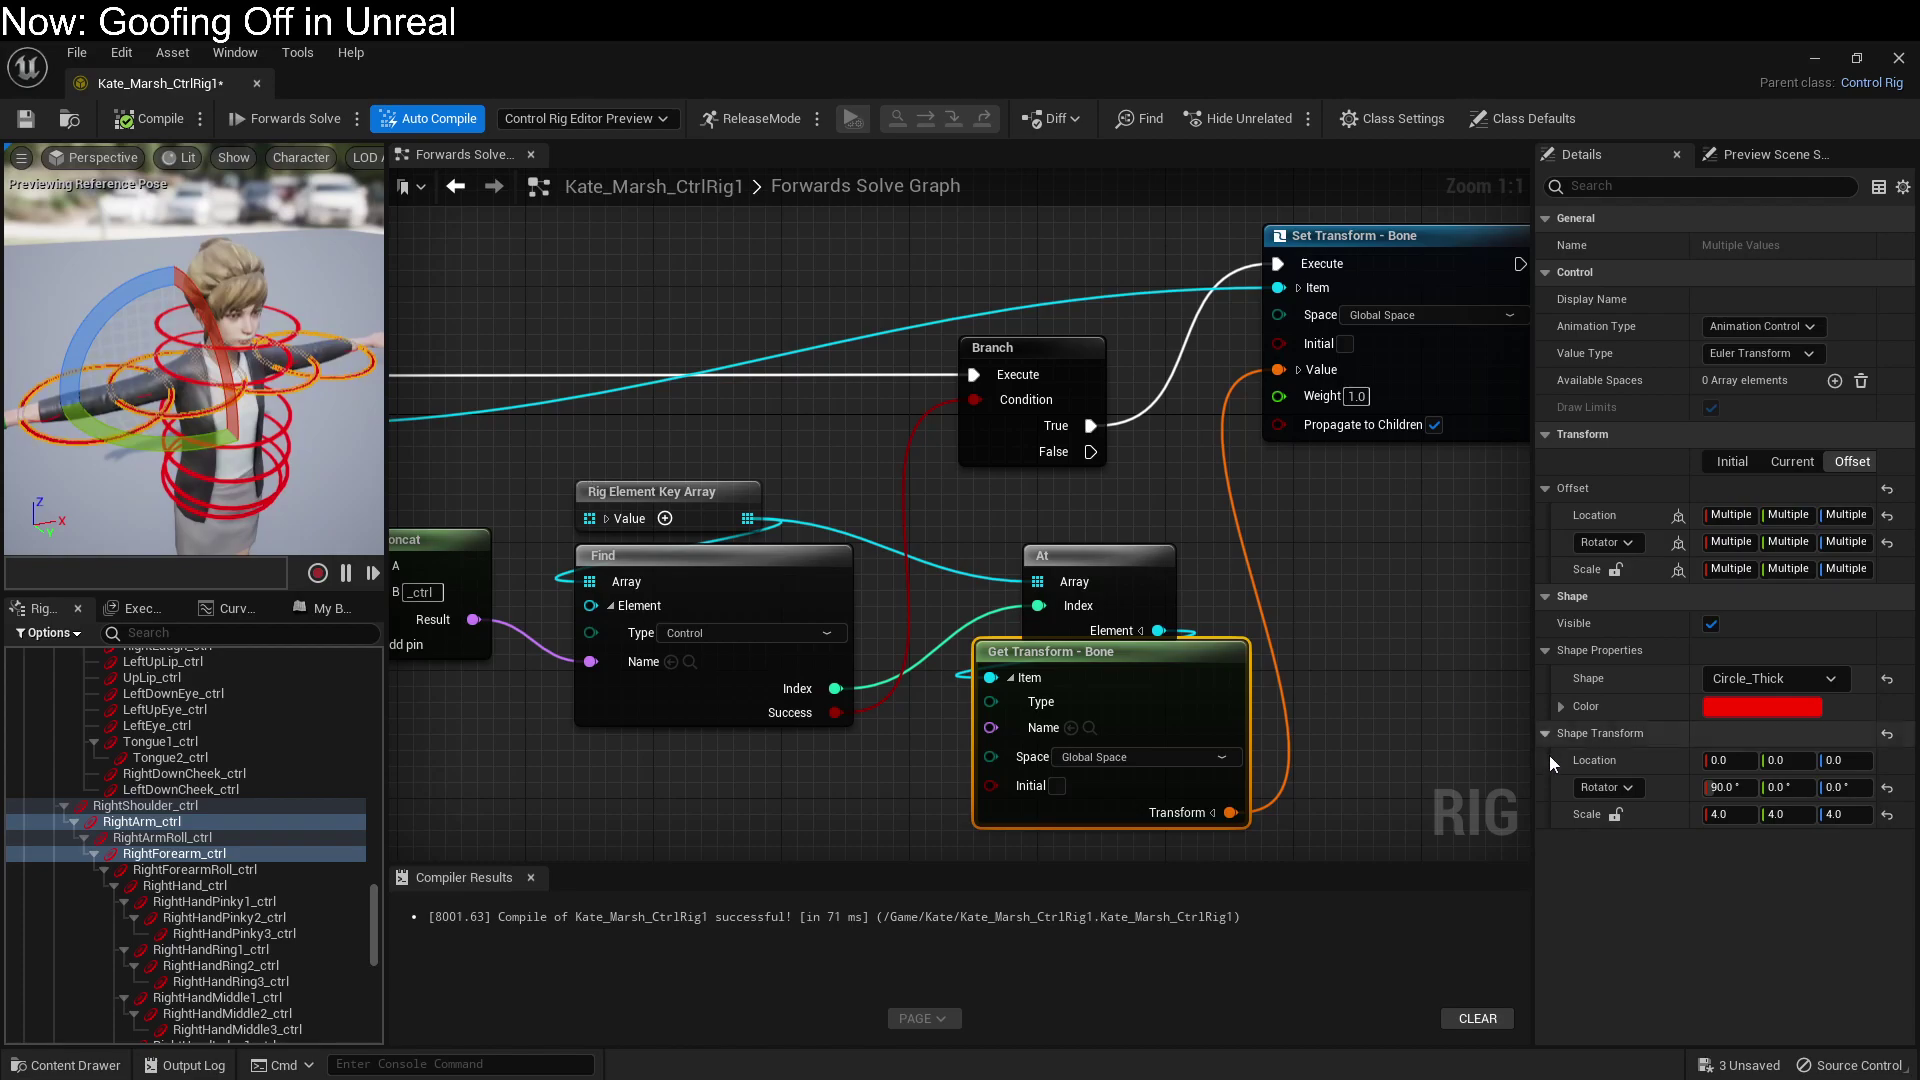
Step: Set the selected arm controls' Shape Transform scale to 3 on all axes and their rotation to -90°, 0°, 90°
{"action": "left_click", "coordinate": [1743, 813]}
{"action": "type", "text": "3"}
{"action": "key", "text": "Return"}
{"action": "left_click", "coordinate": [1776, 788]}
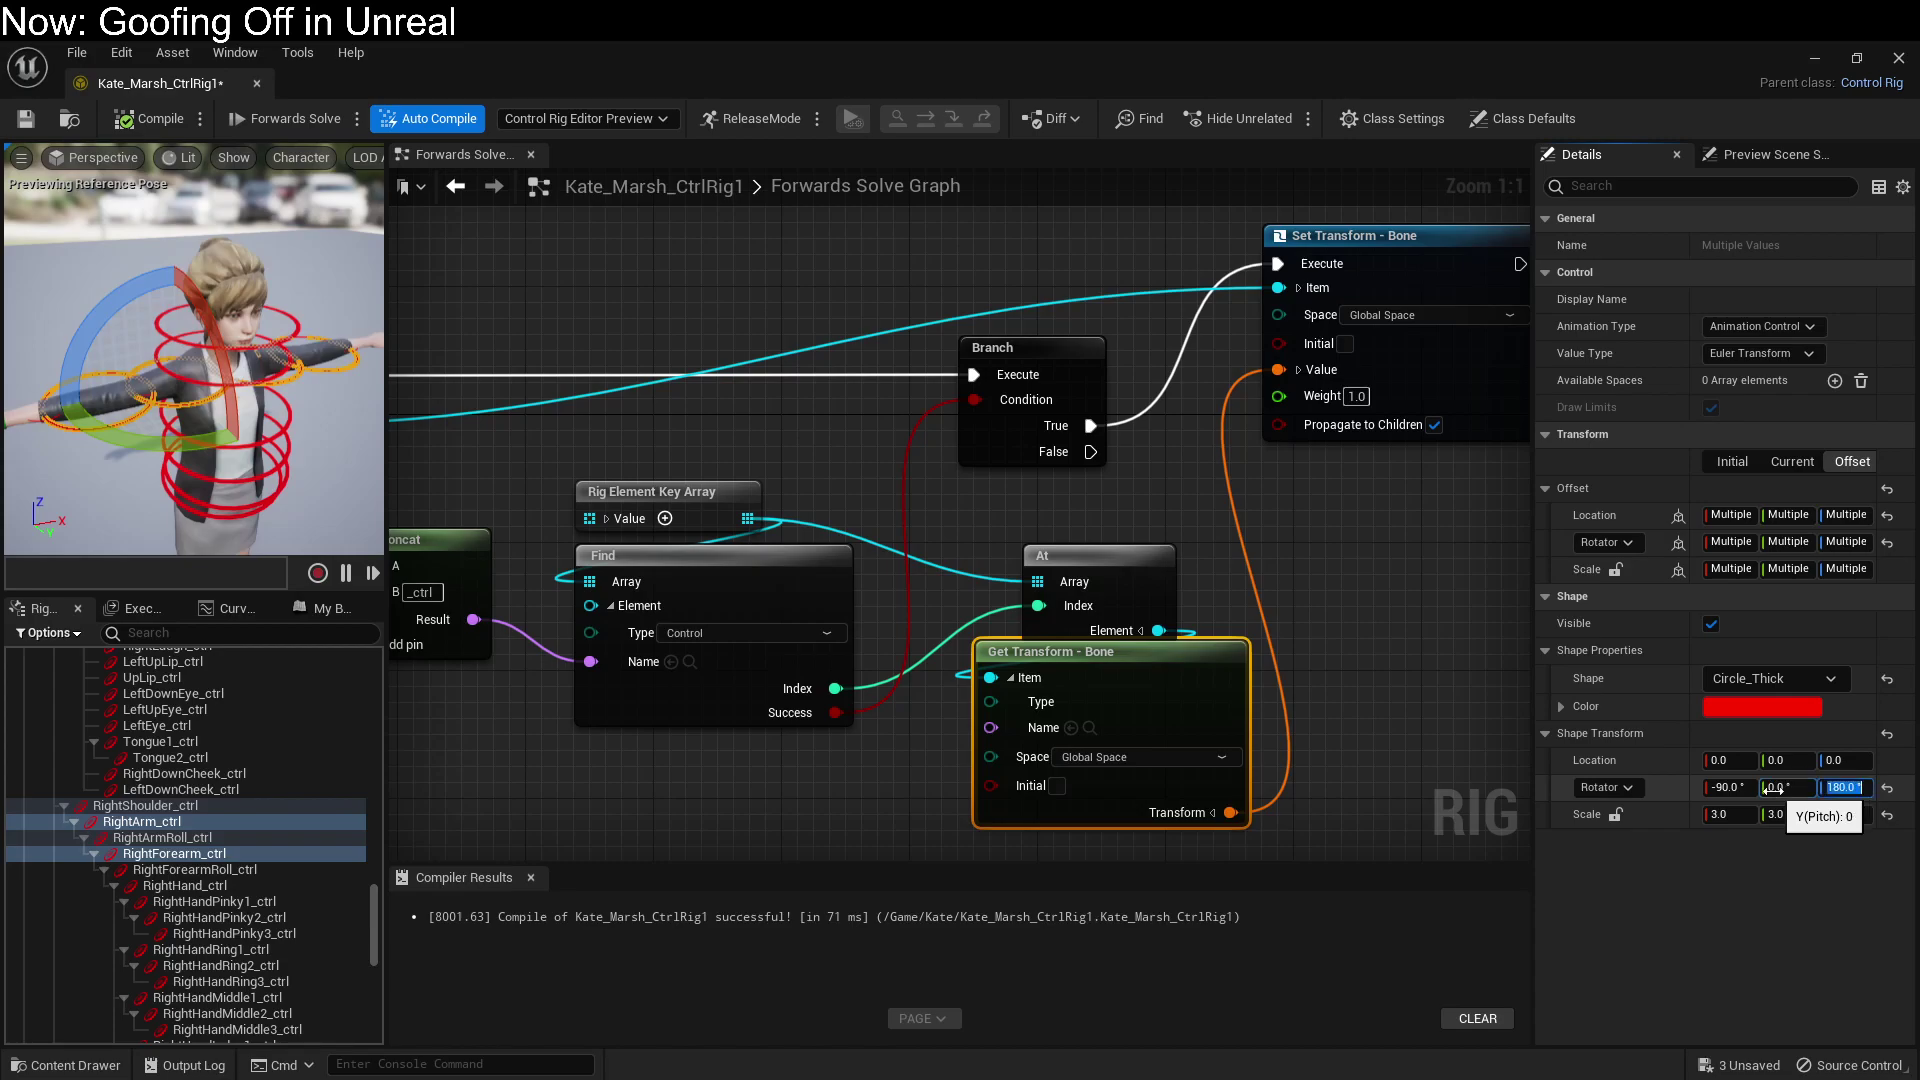
{"action": "key", "text": "Return"}
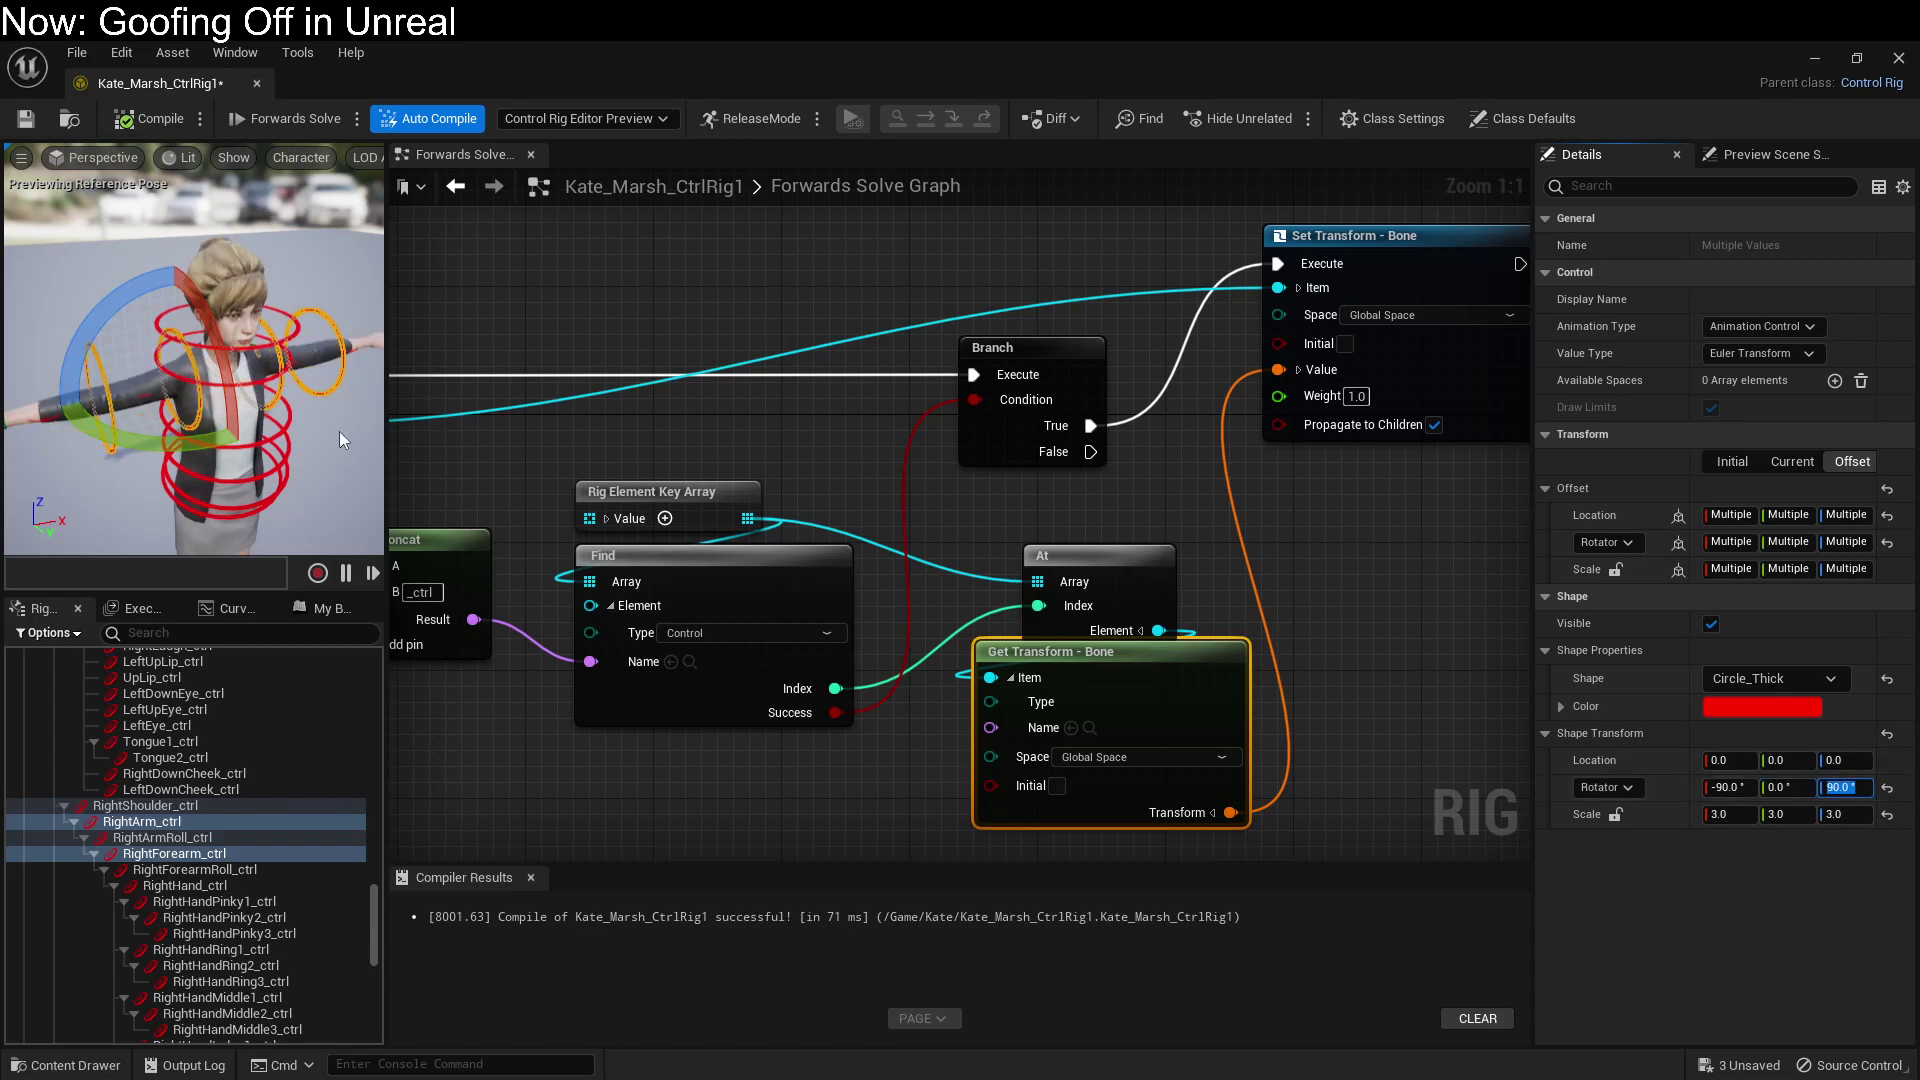
Step: Deselect the controls, then compile and save the Control Rig
{"action": "right_click", "coordinate": [342, 439]}
{"action": "left_click", "coordinate": [115, 527]}
{"action": "mouse_move", "coordinate": [106, 528]}
{"action": "right_mouse_down"}
{"action": "mouse_move", "coordinate": [40, 528]}
{"action": "mouse_move", "coordinate": [150, 528]}
{"action": "mouse_move", "coordinate": [85, 528]}
{"action": "right_mouse_up"}
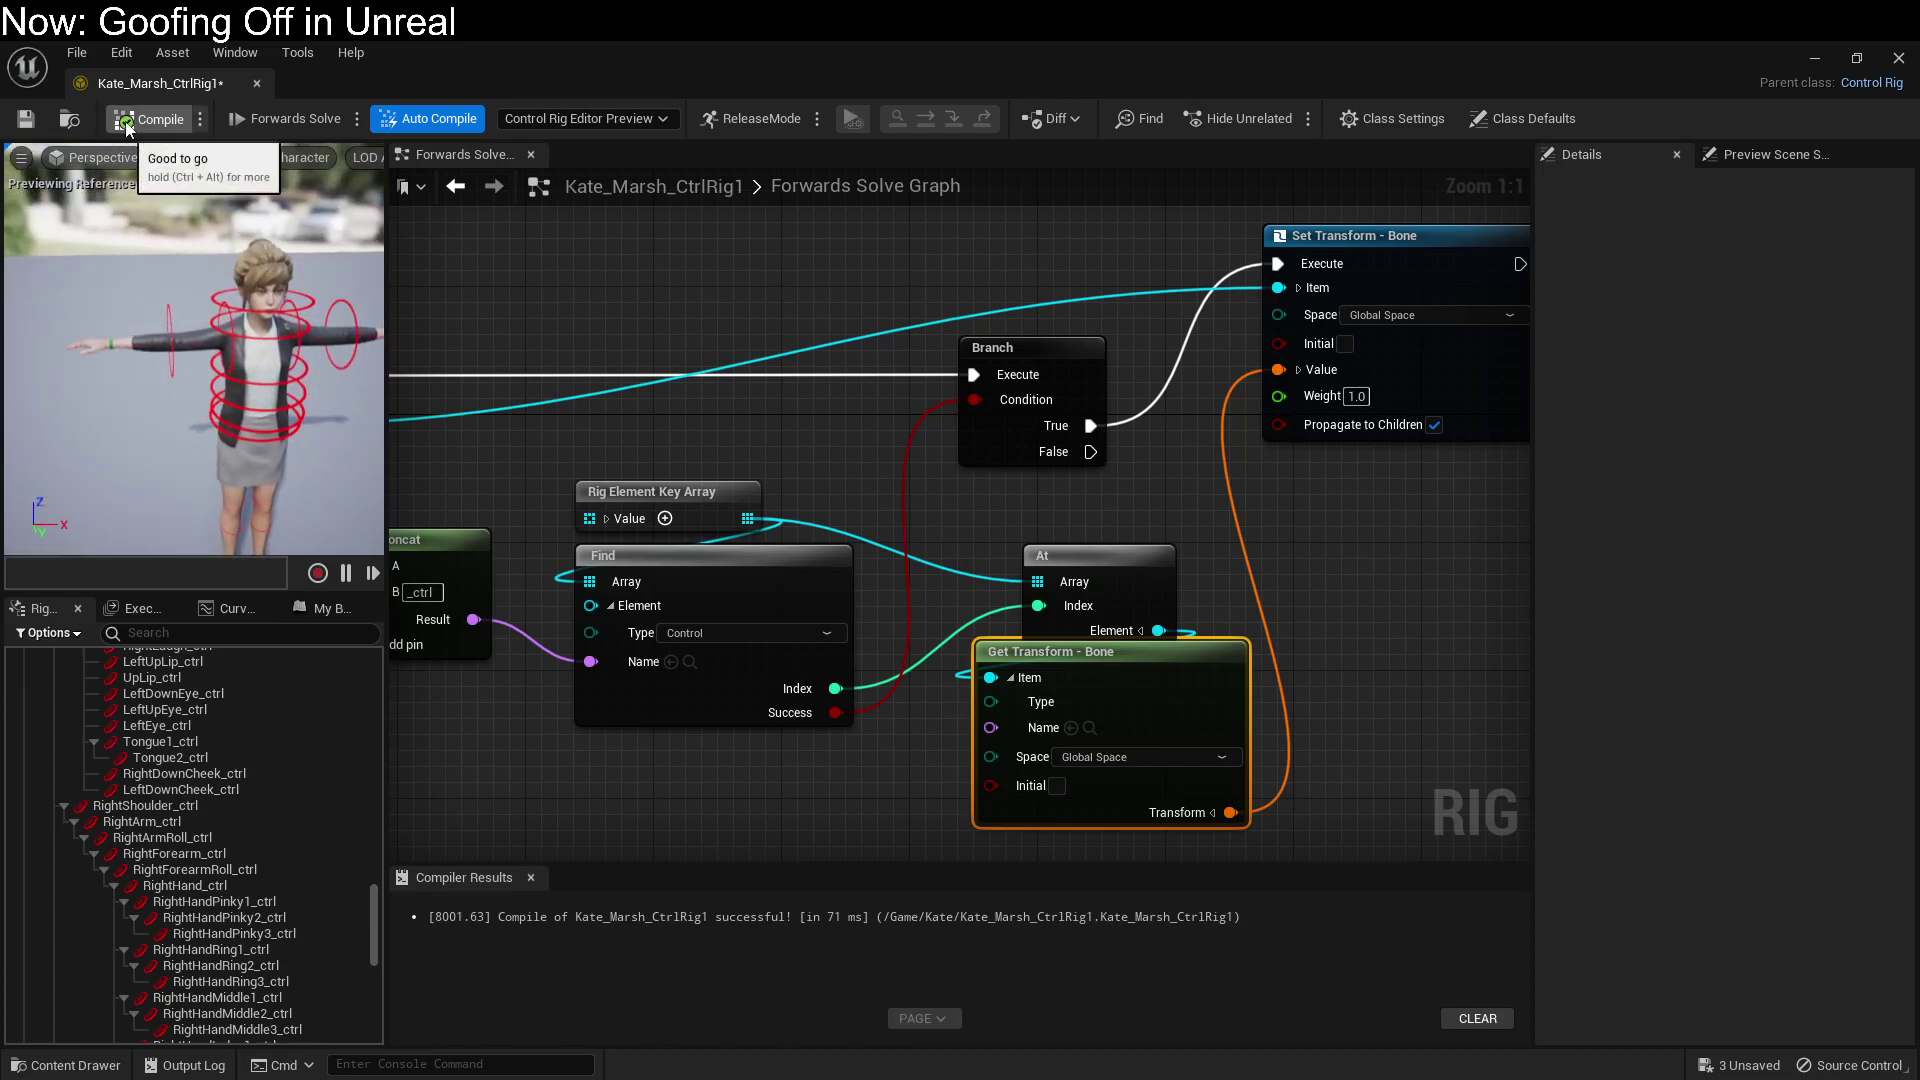
{"action": "key", "text": "ctrl+s"}
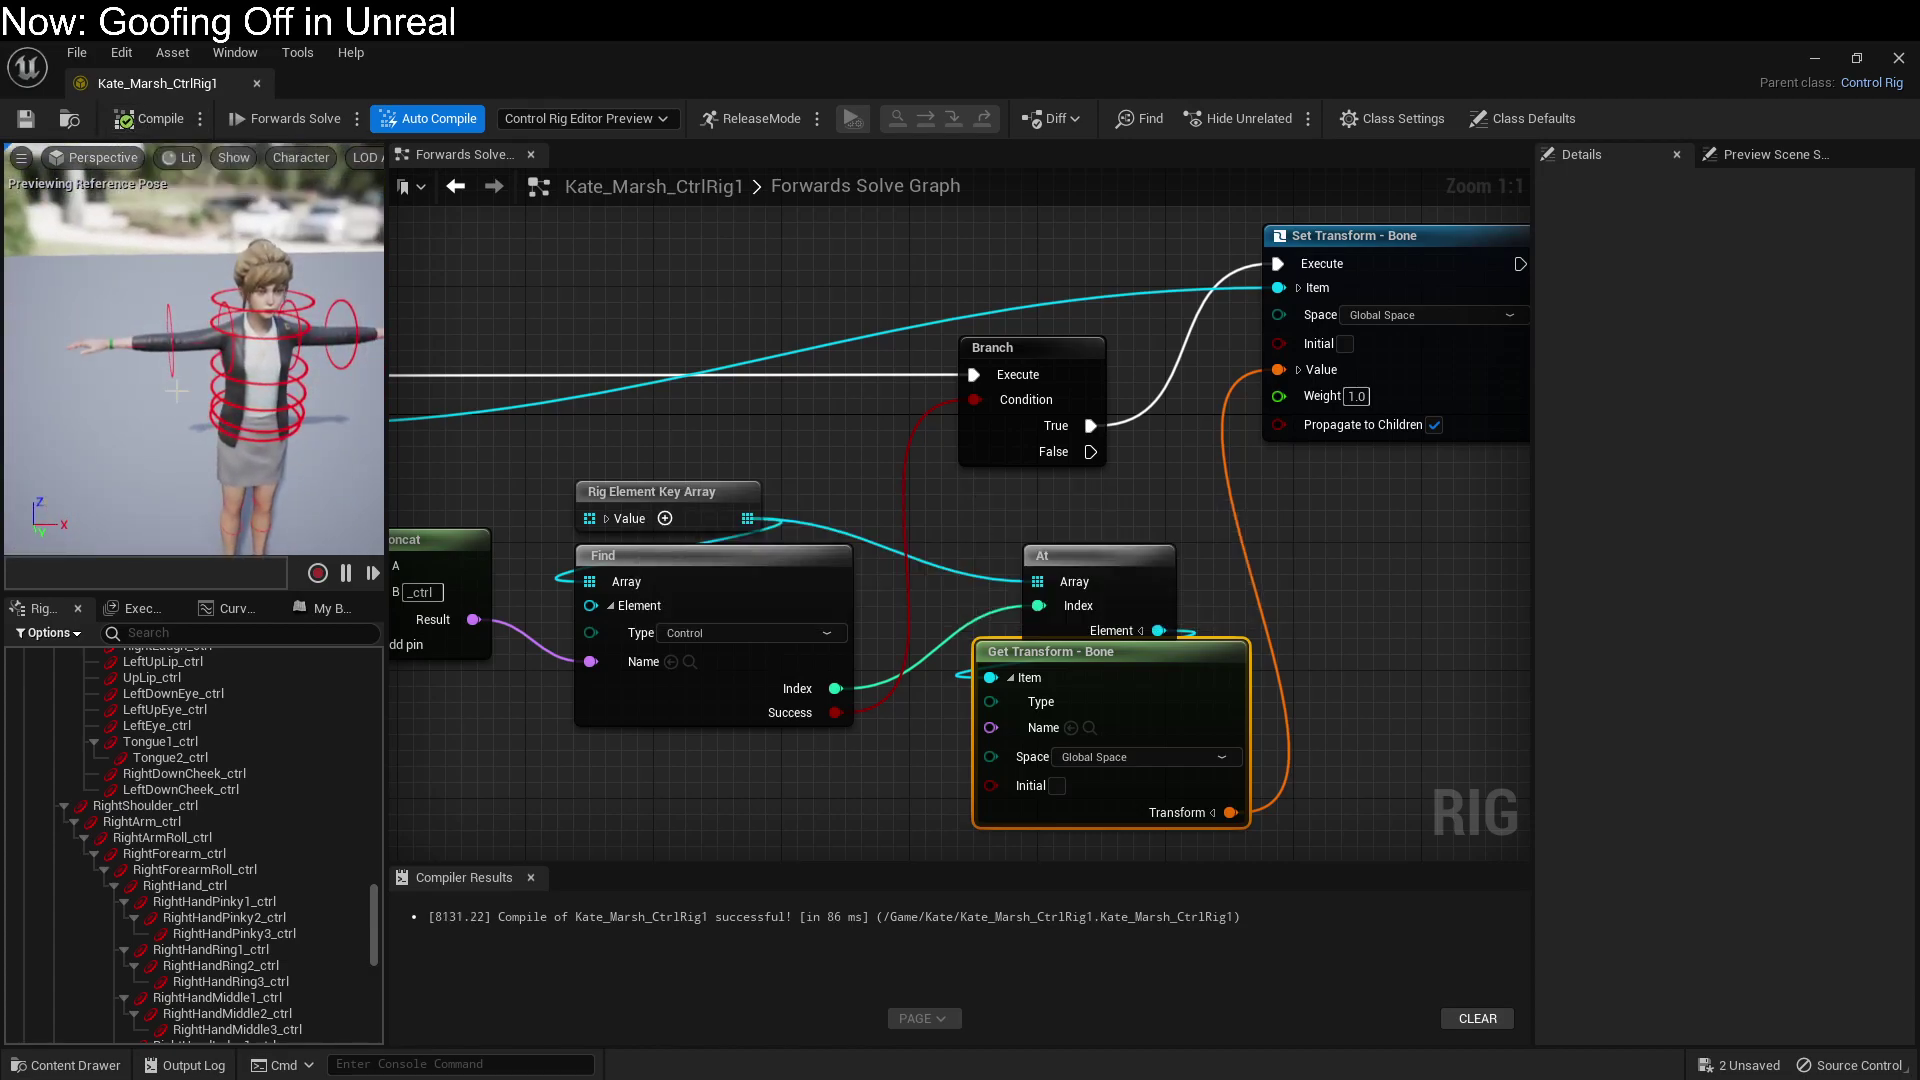
Step: Return to the NewMap level and place the Kate_Marsh_CtrlRig1 asset from the Kate folder on the floor
{"action": "left_click", "coordinate": [1818, 57]}
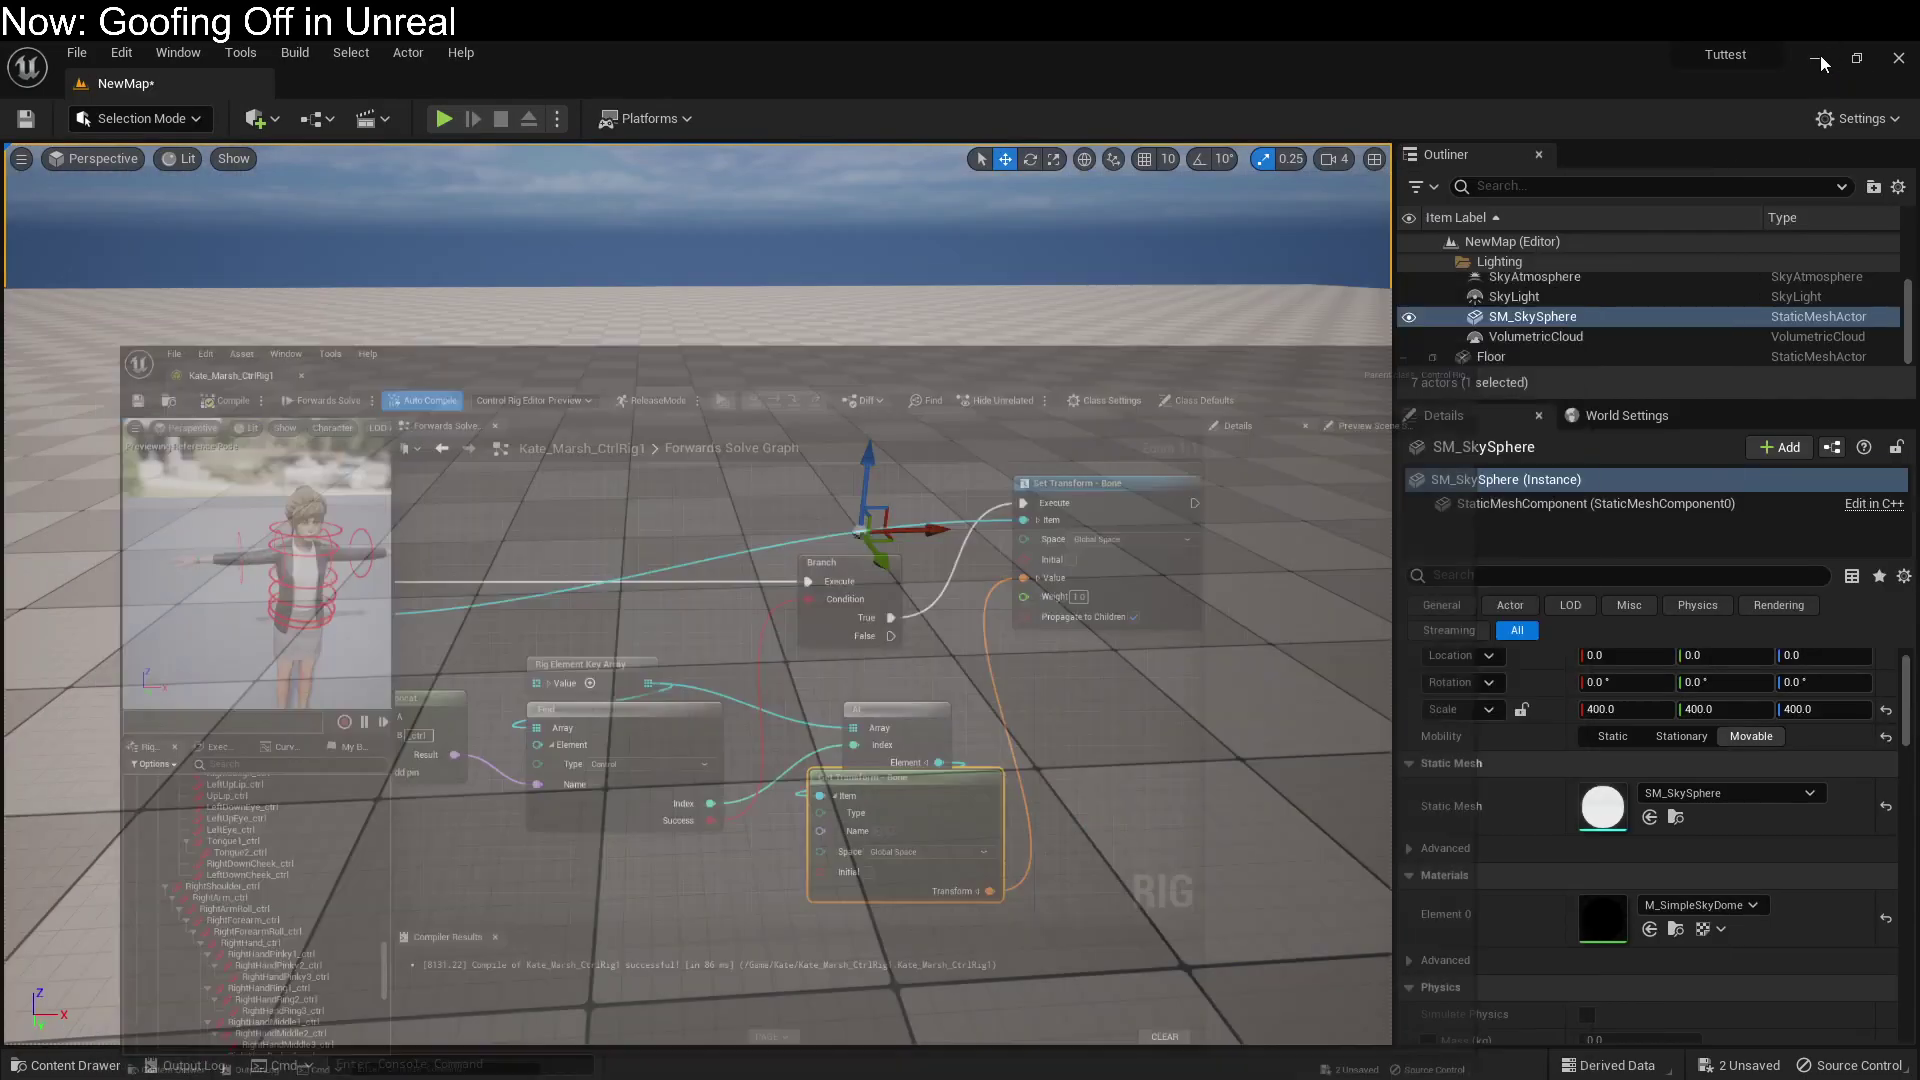
{"action": "left_click", "coordinate": [65, 1065]}
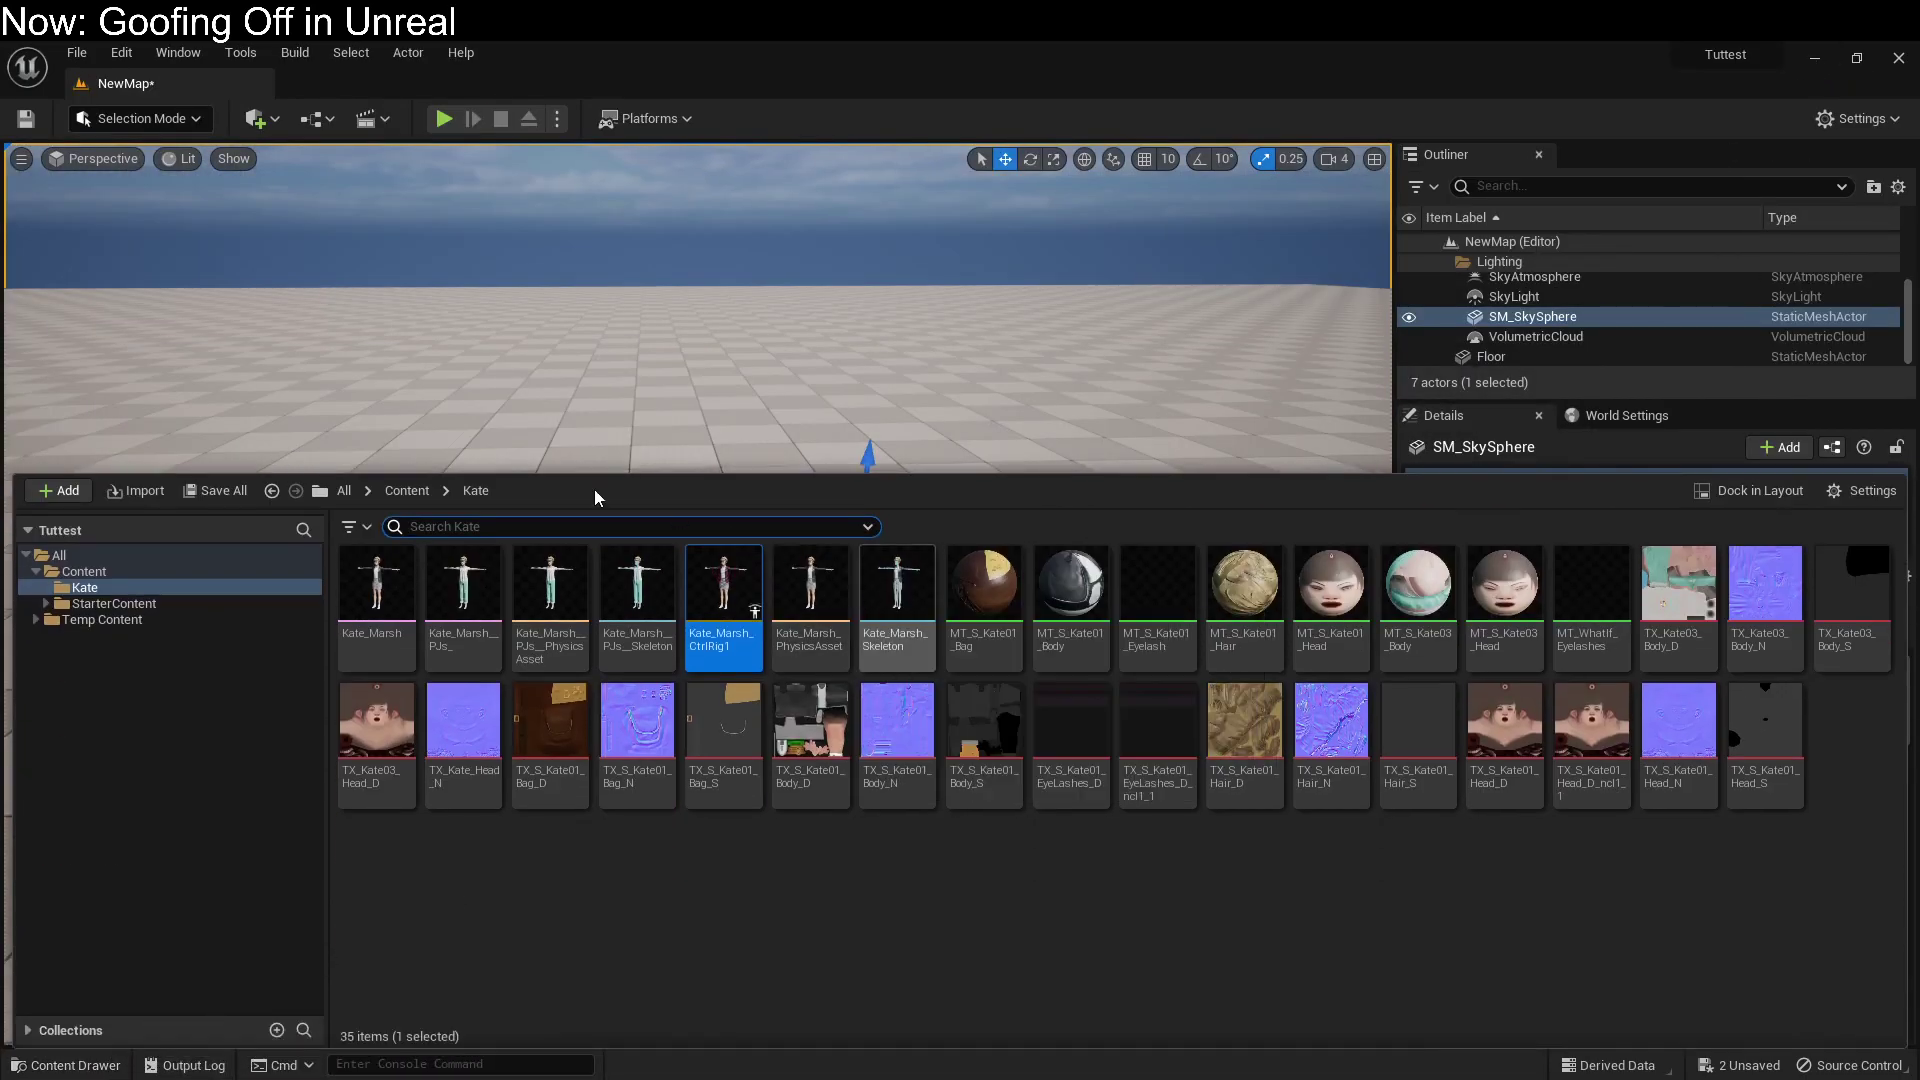
{"action": "mouse_move", "coordinate": [723, 600]}
{"action": "left_mouse_down"}
{"action": "mouse_move", "coordinate": [776, 321]}
{"action": "mouse_move", "coordinate": [733, 598]}
{"action": "left_mouse_up"}
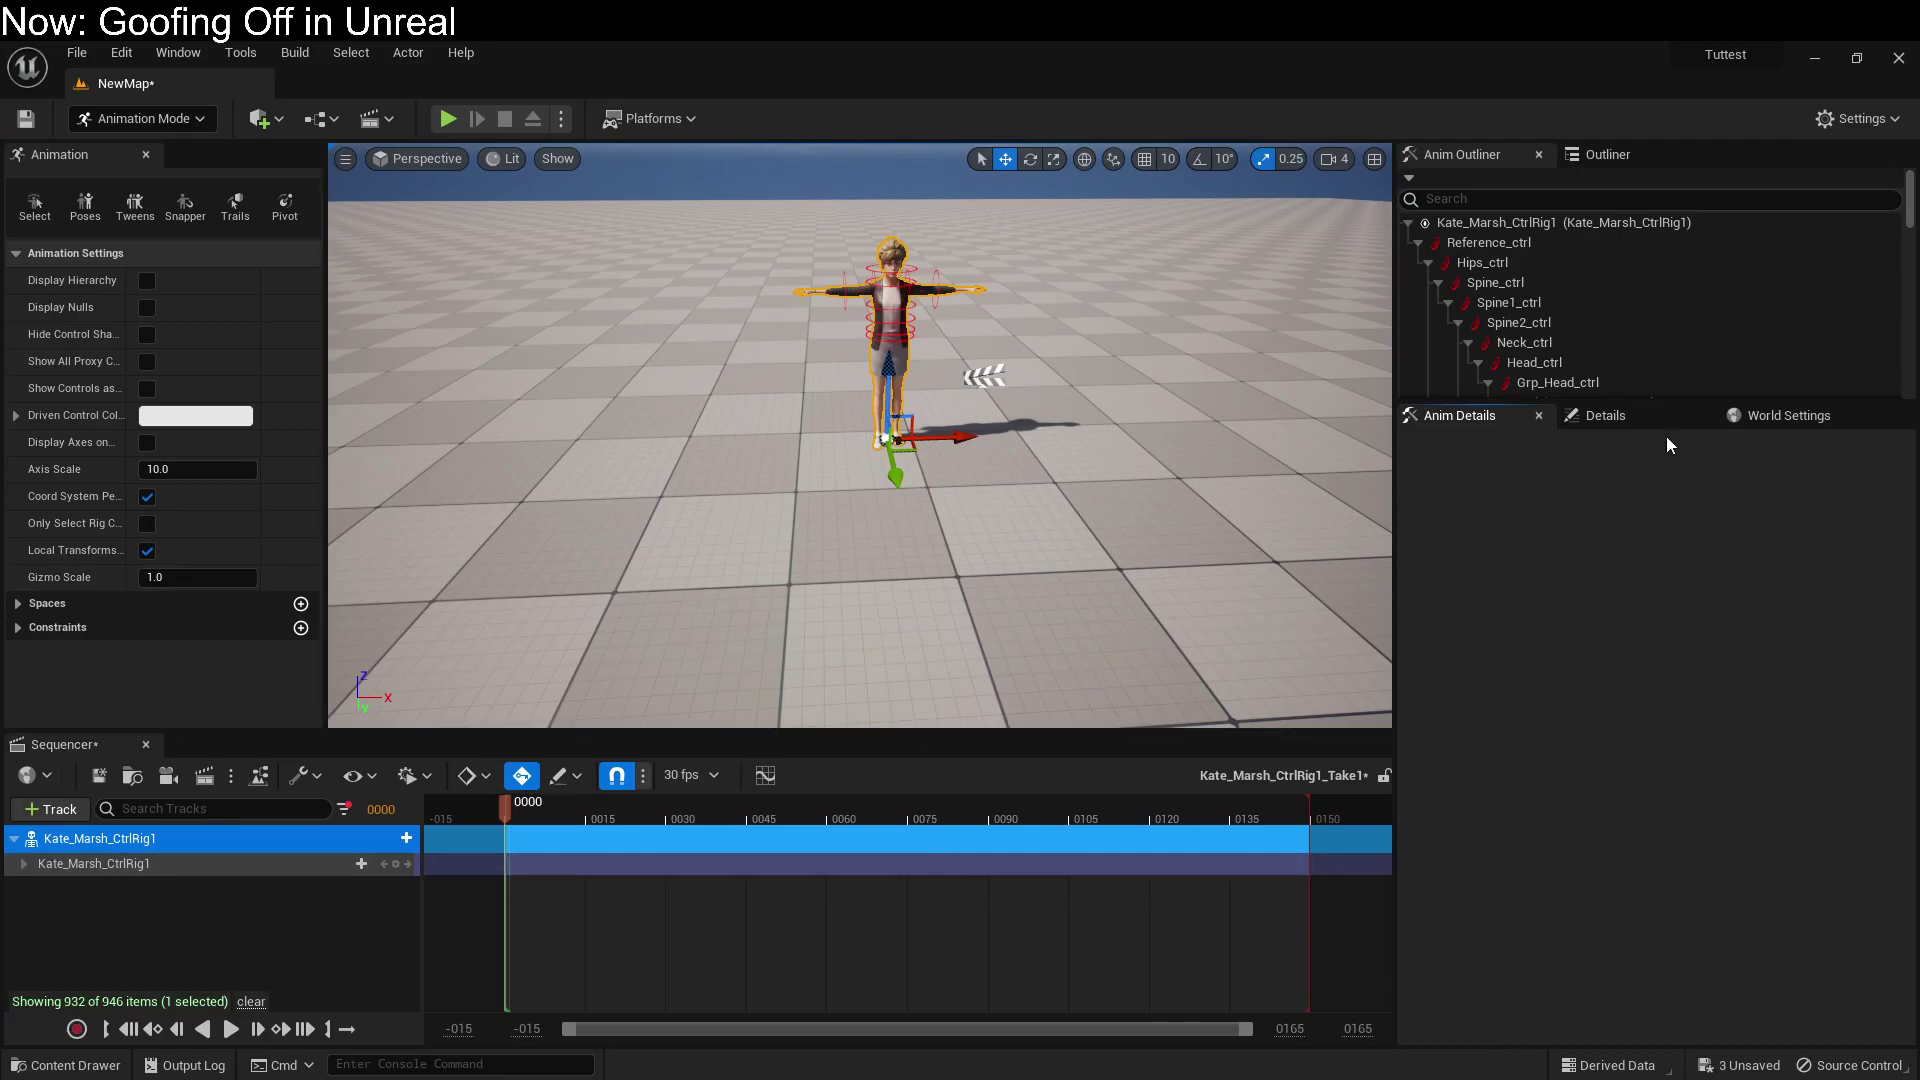
{"action": "mouse_move", "coordinate": [806, 654]}
{"action": "right_mouse_down"}
{"action": "mouse_move", "coordinate": [820, 670]}
{"action": "mouse_move", "coordinate": [830, 596]}
{"action": "mouse_move", "coordinate": [815, 649]}
{"action": "mouse_move", "coordinate": [832, 658]}
{"action": "right_mouse_up"}
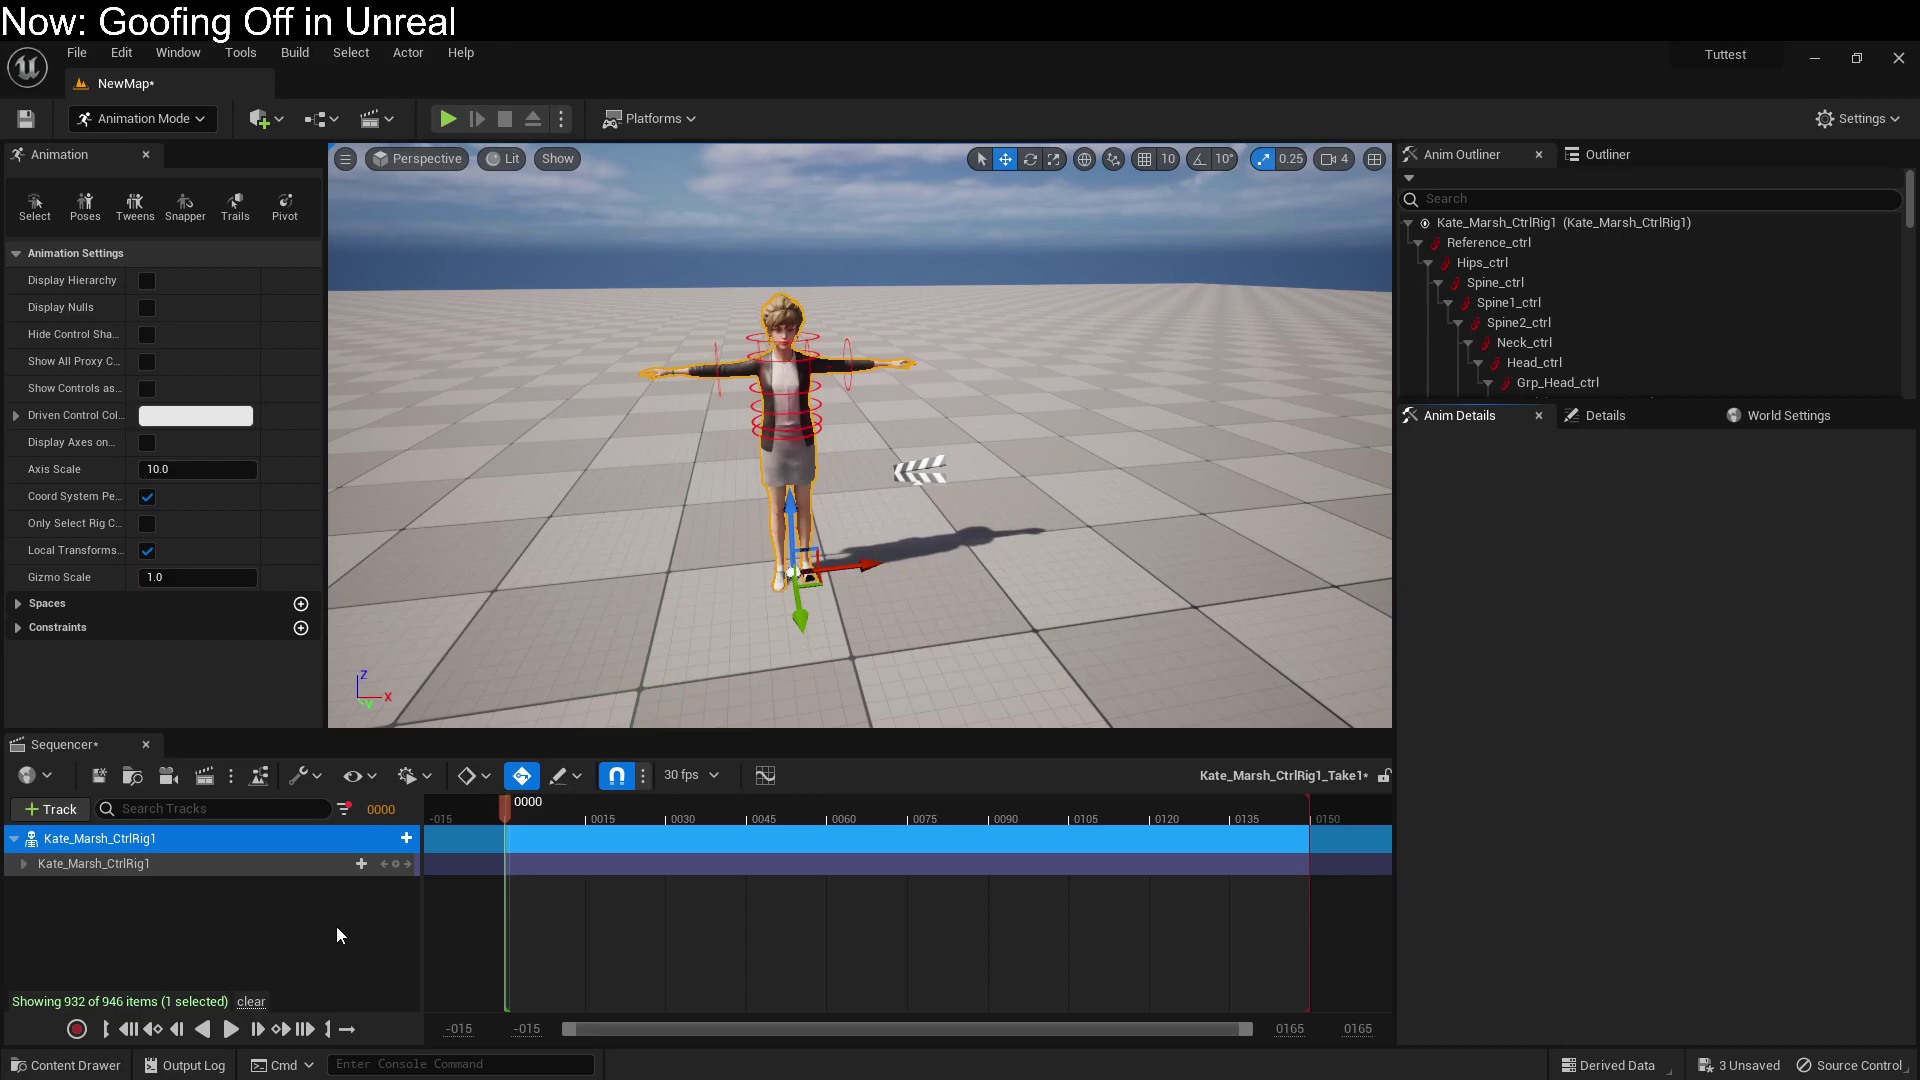
Step: Add a key to the Kate_Marsh_CtrlRig1 control rig track at frame 0 and move the playhead to frame 74
{"action": "right_click", "coordinate": [208, 838]}
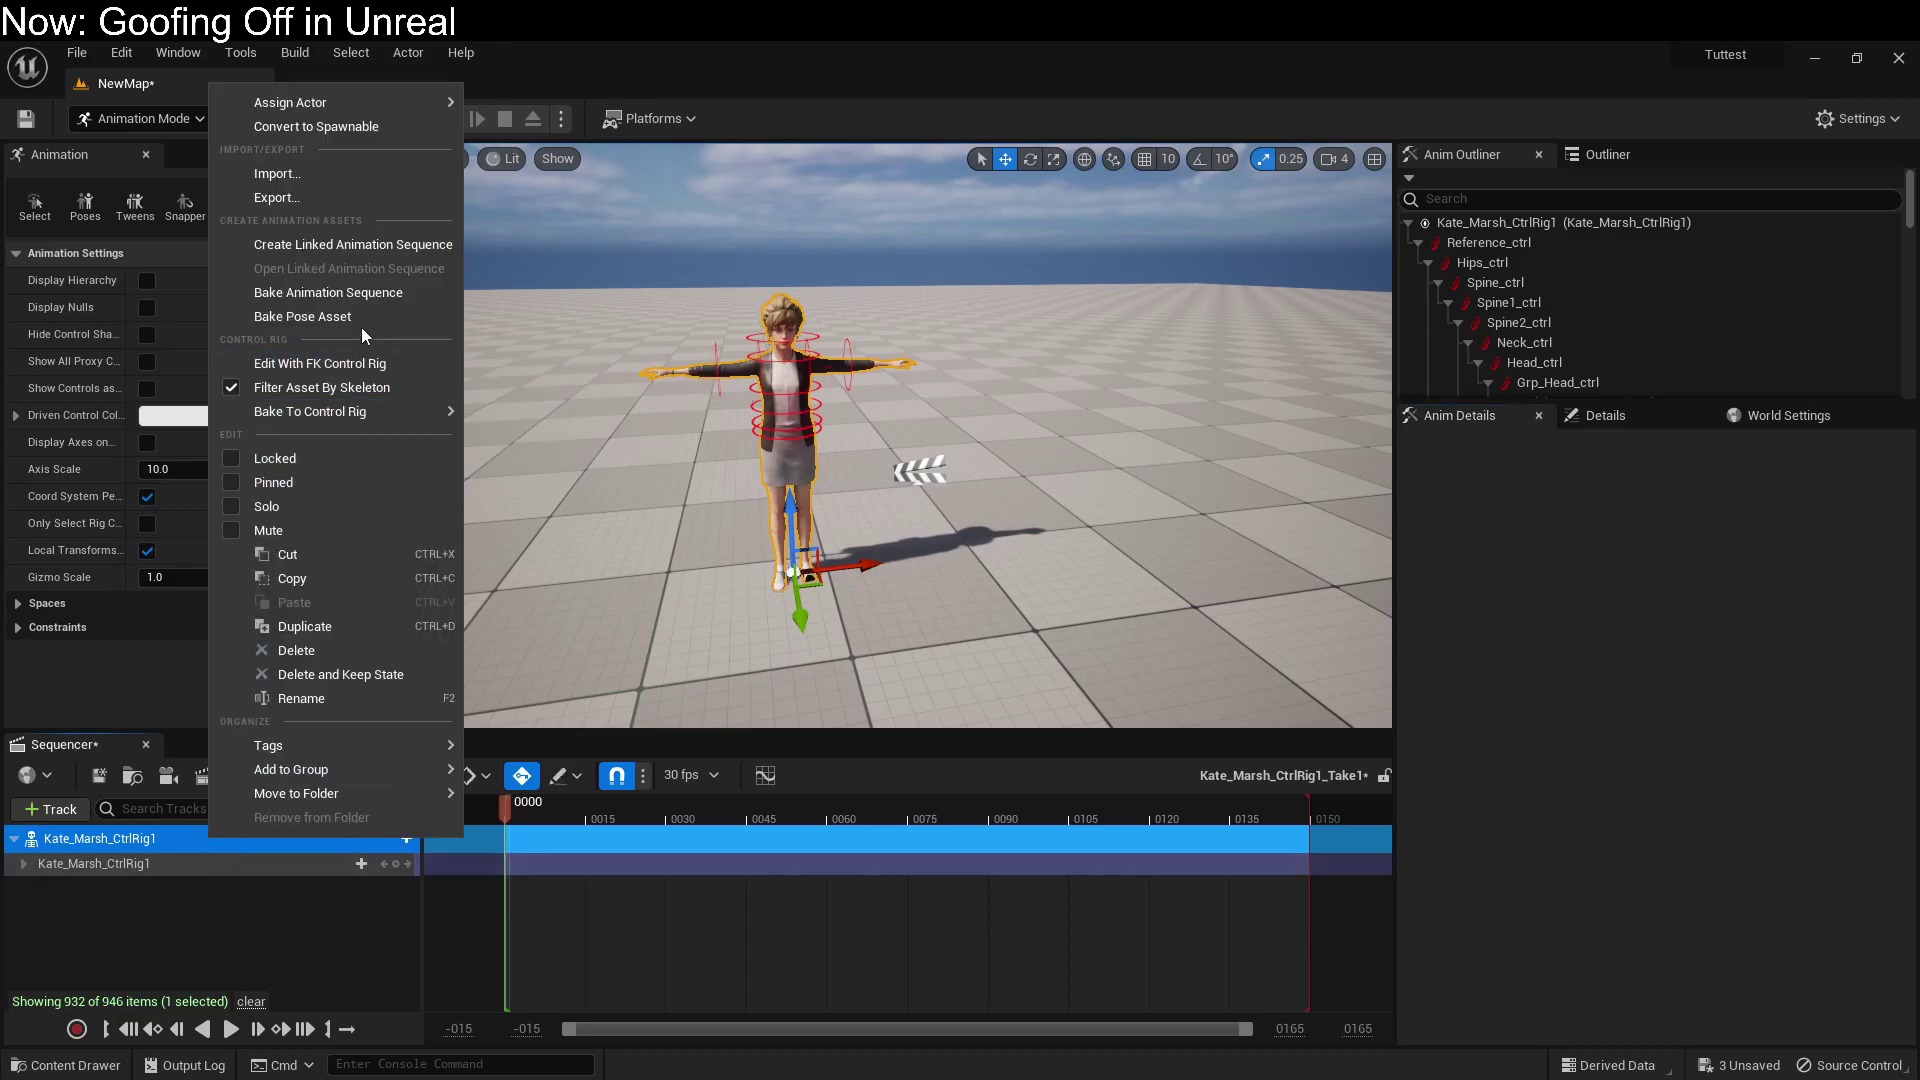
{"action": "left_click", "coordinate": [885, 553]}
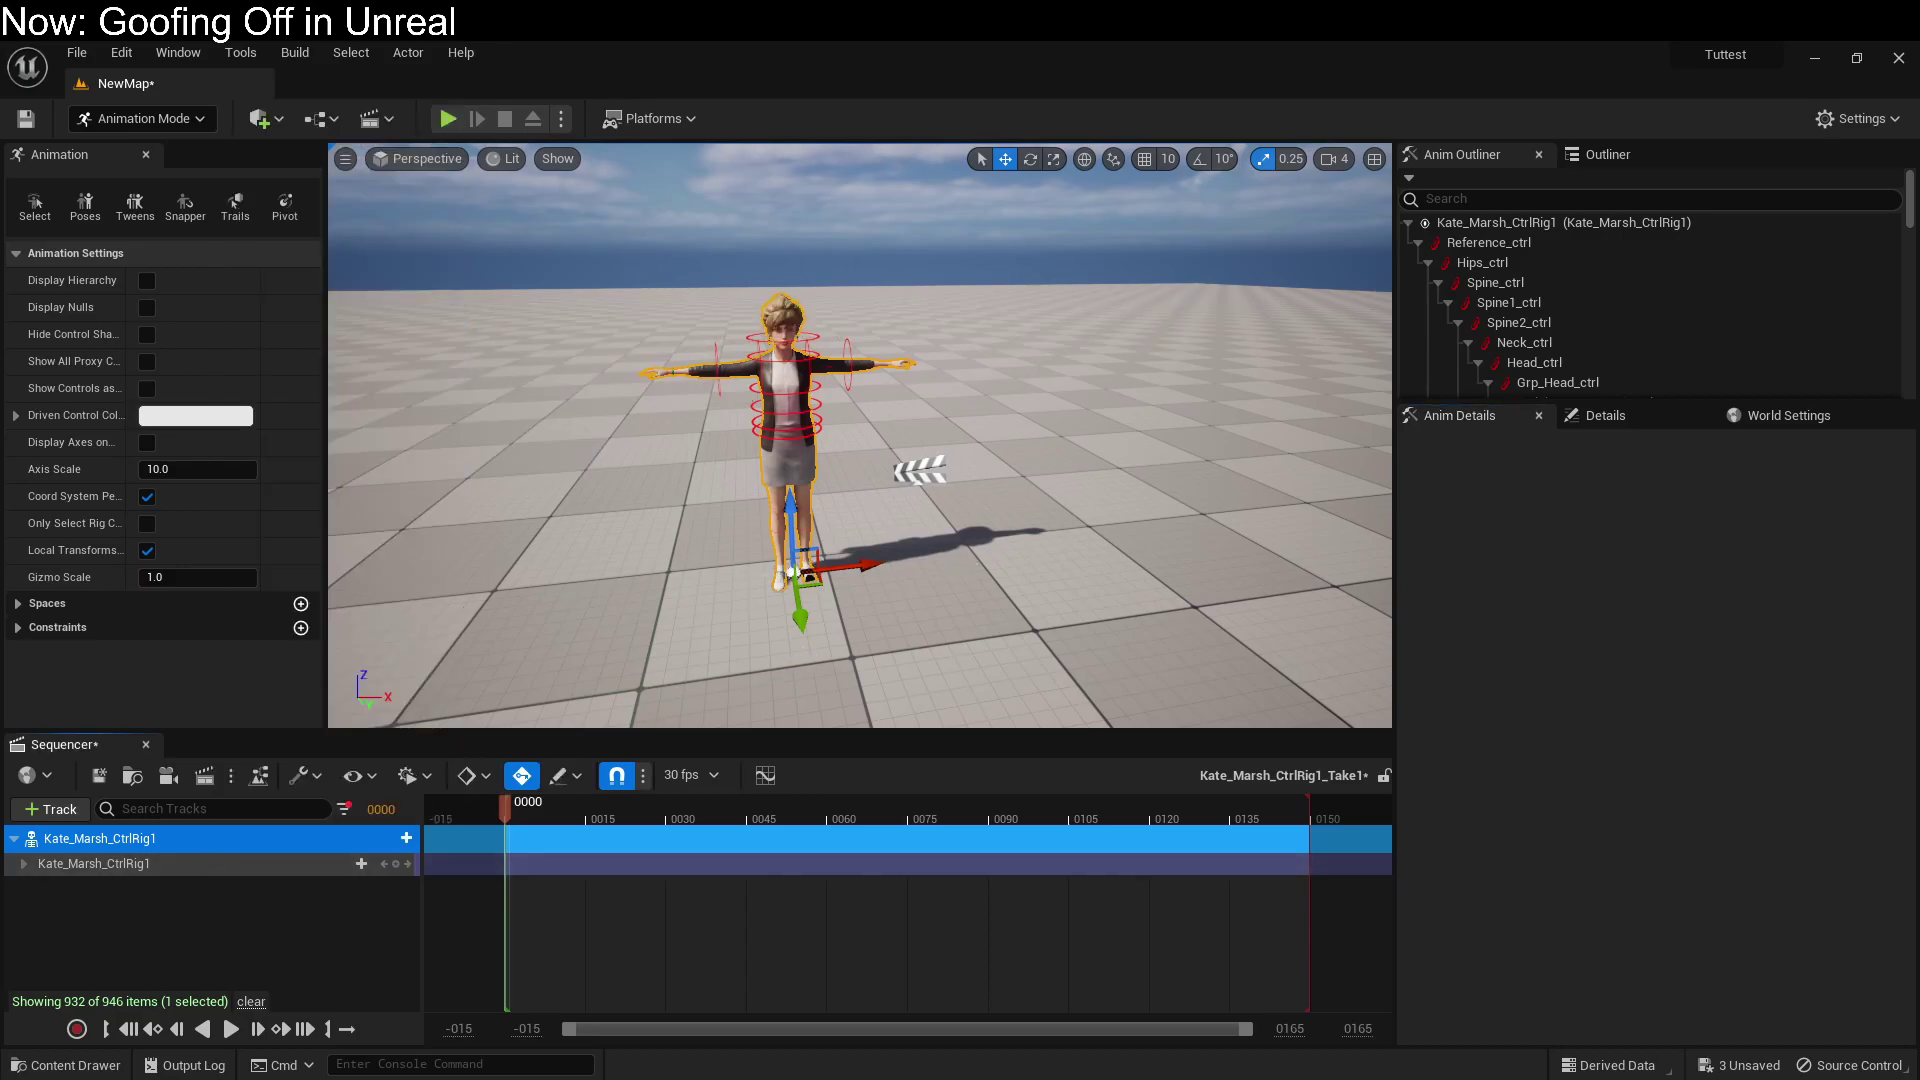
{"action": "key", "text": "w"}
{"action": "right_click_drag", "start_coordinate": [885, 553], "coordinate": [835, 550]}
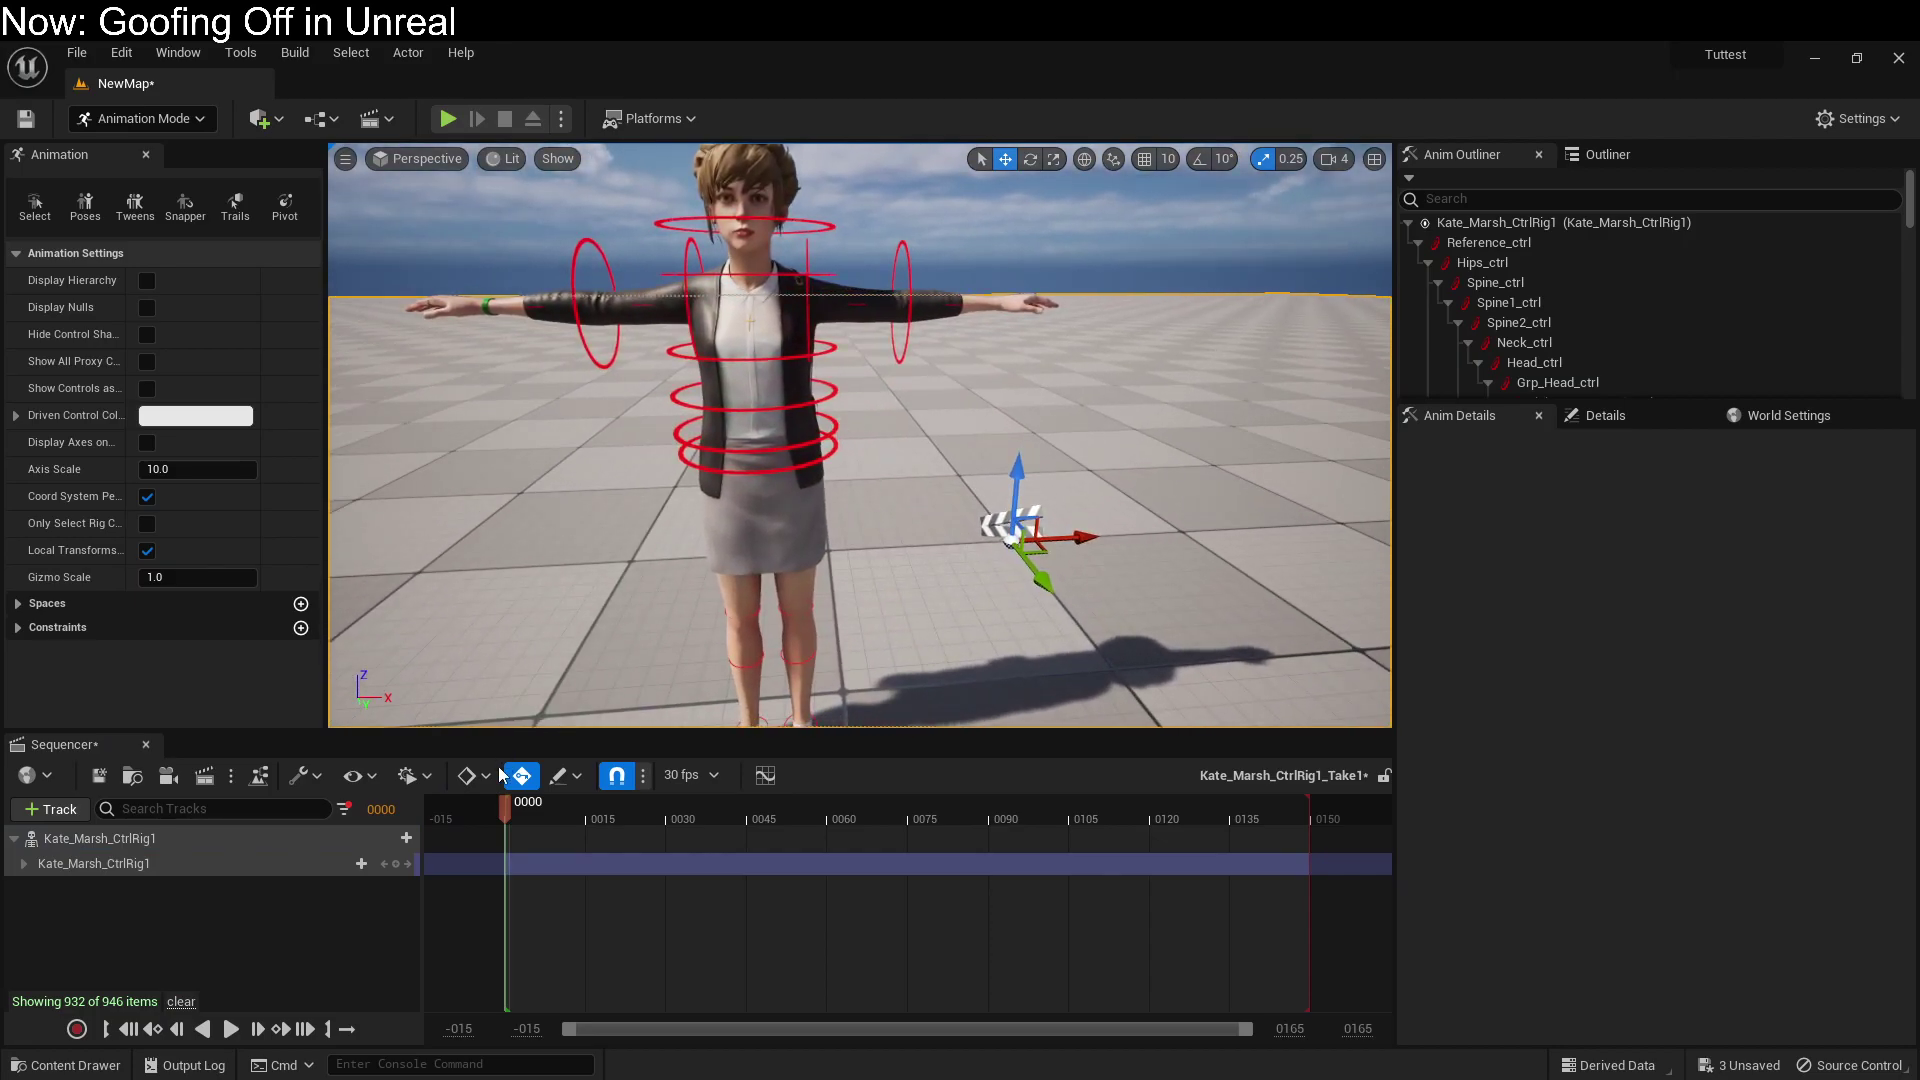
{"action": "left_click", "coordinate": [402, 866]}
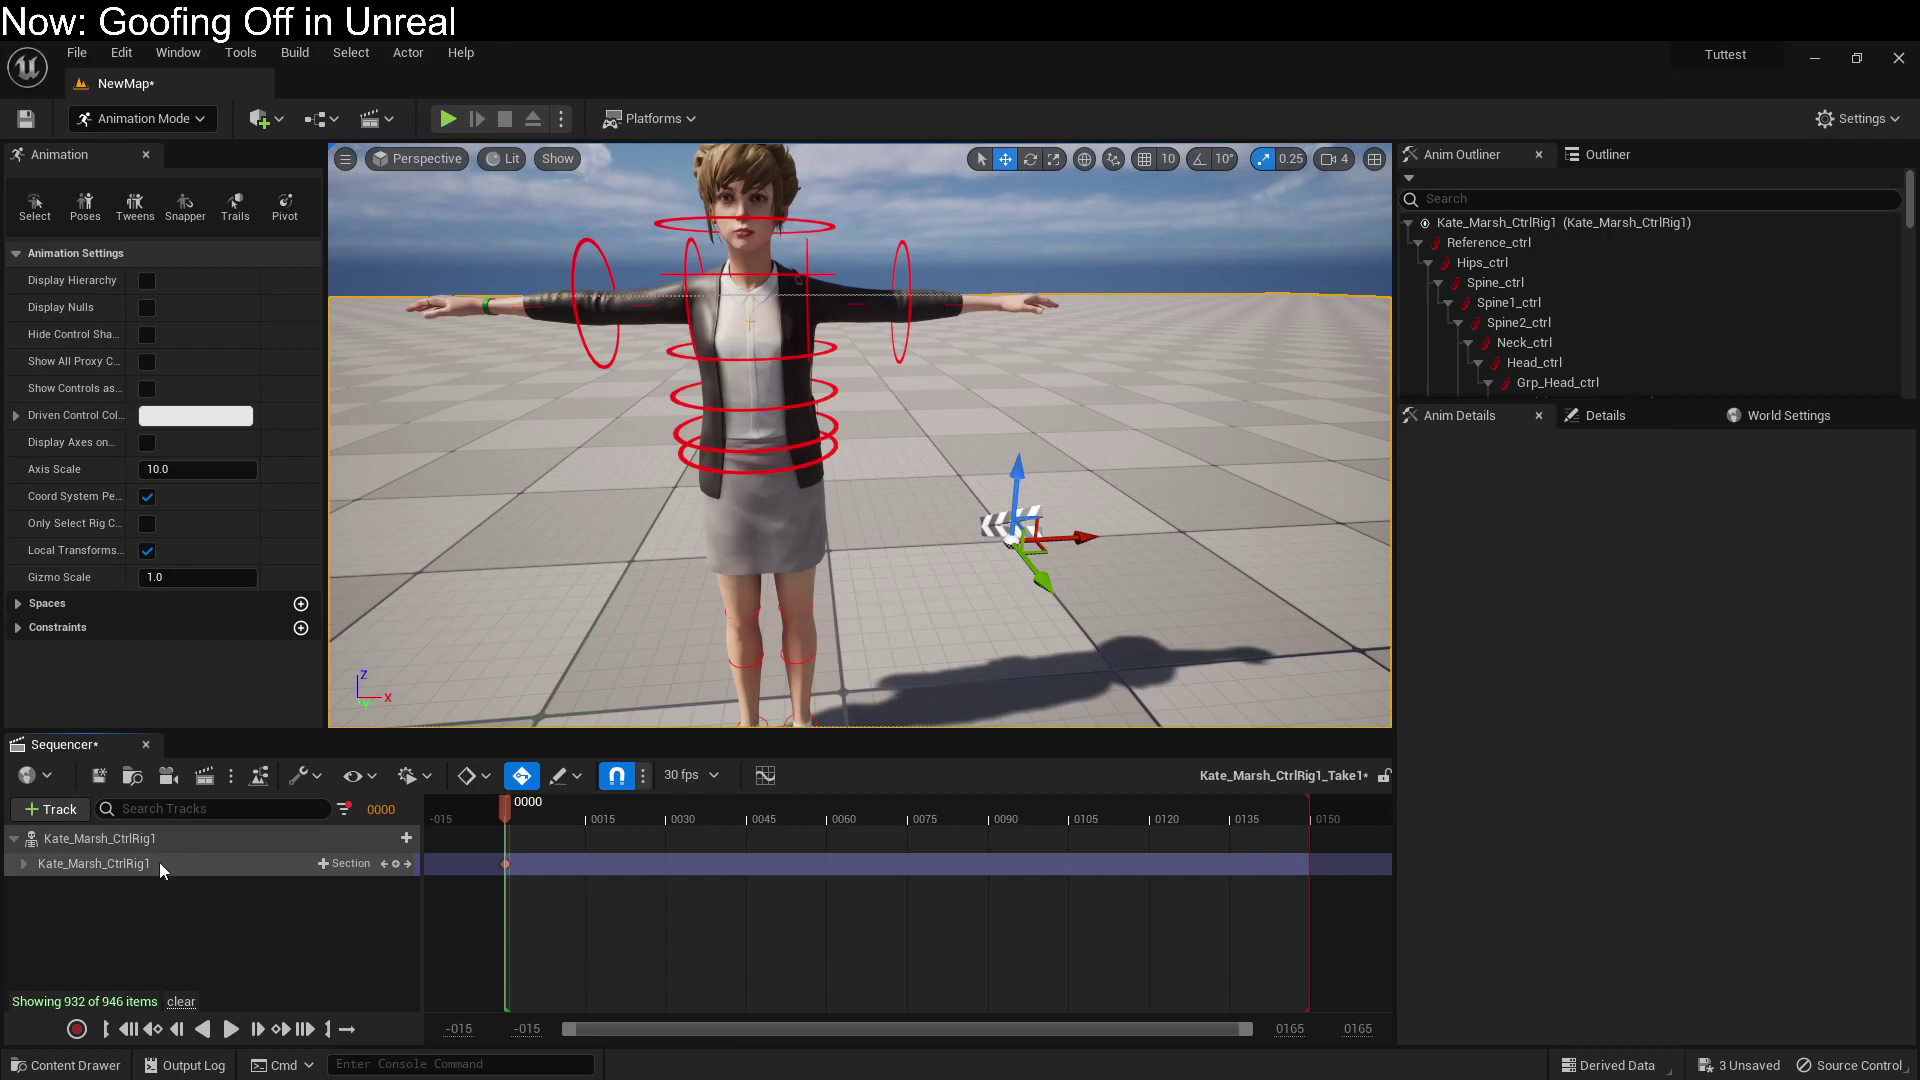
{"action": "left_click", "coordinate": [904, 813]}
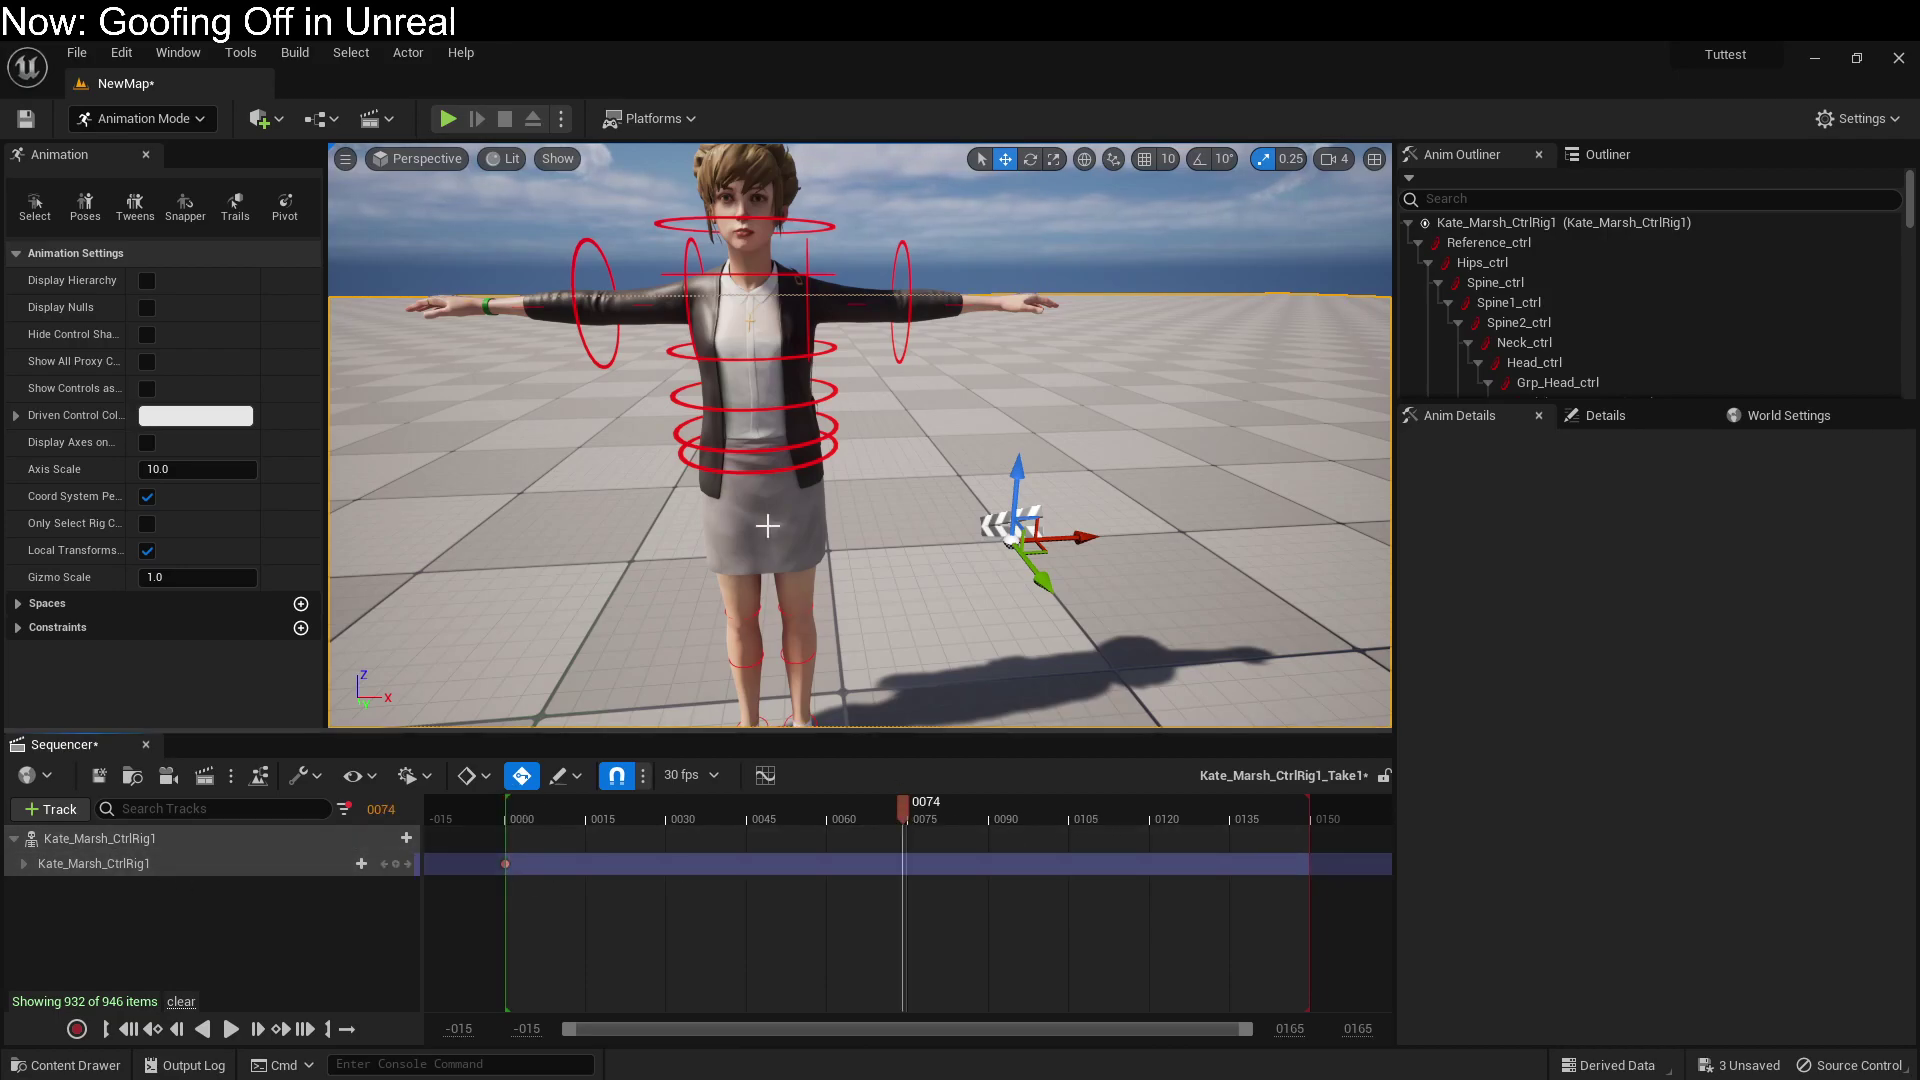
Step: At frame 74, rotate the RightArm_ctrl and left arm controls so both arms hang down beside the body
{"action": "left_click", "coordinate": [682, 292]}
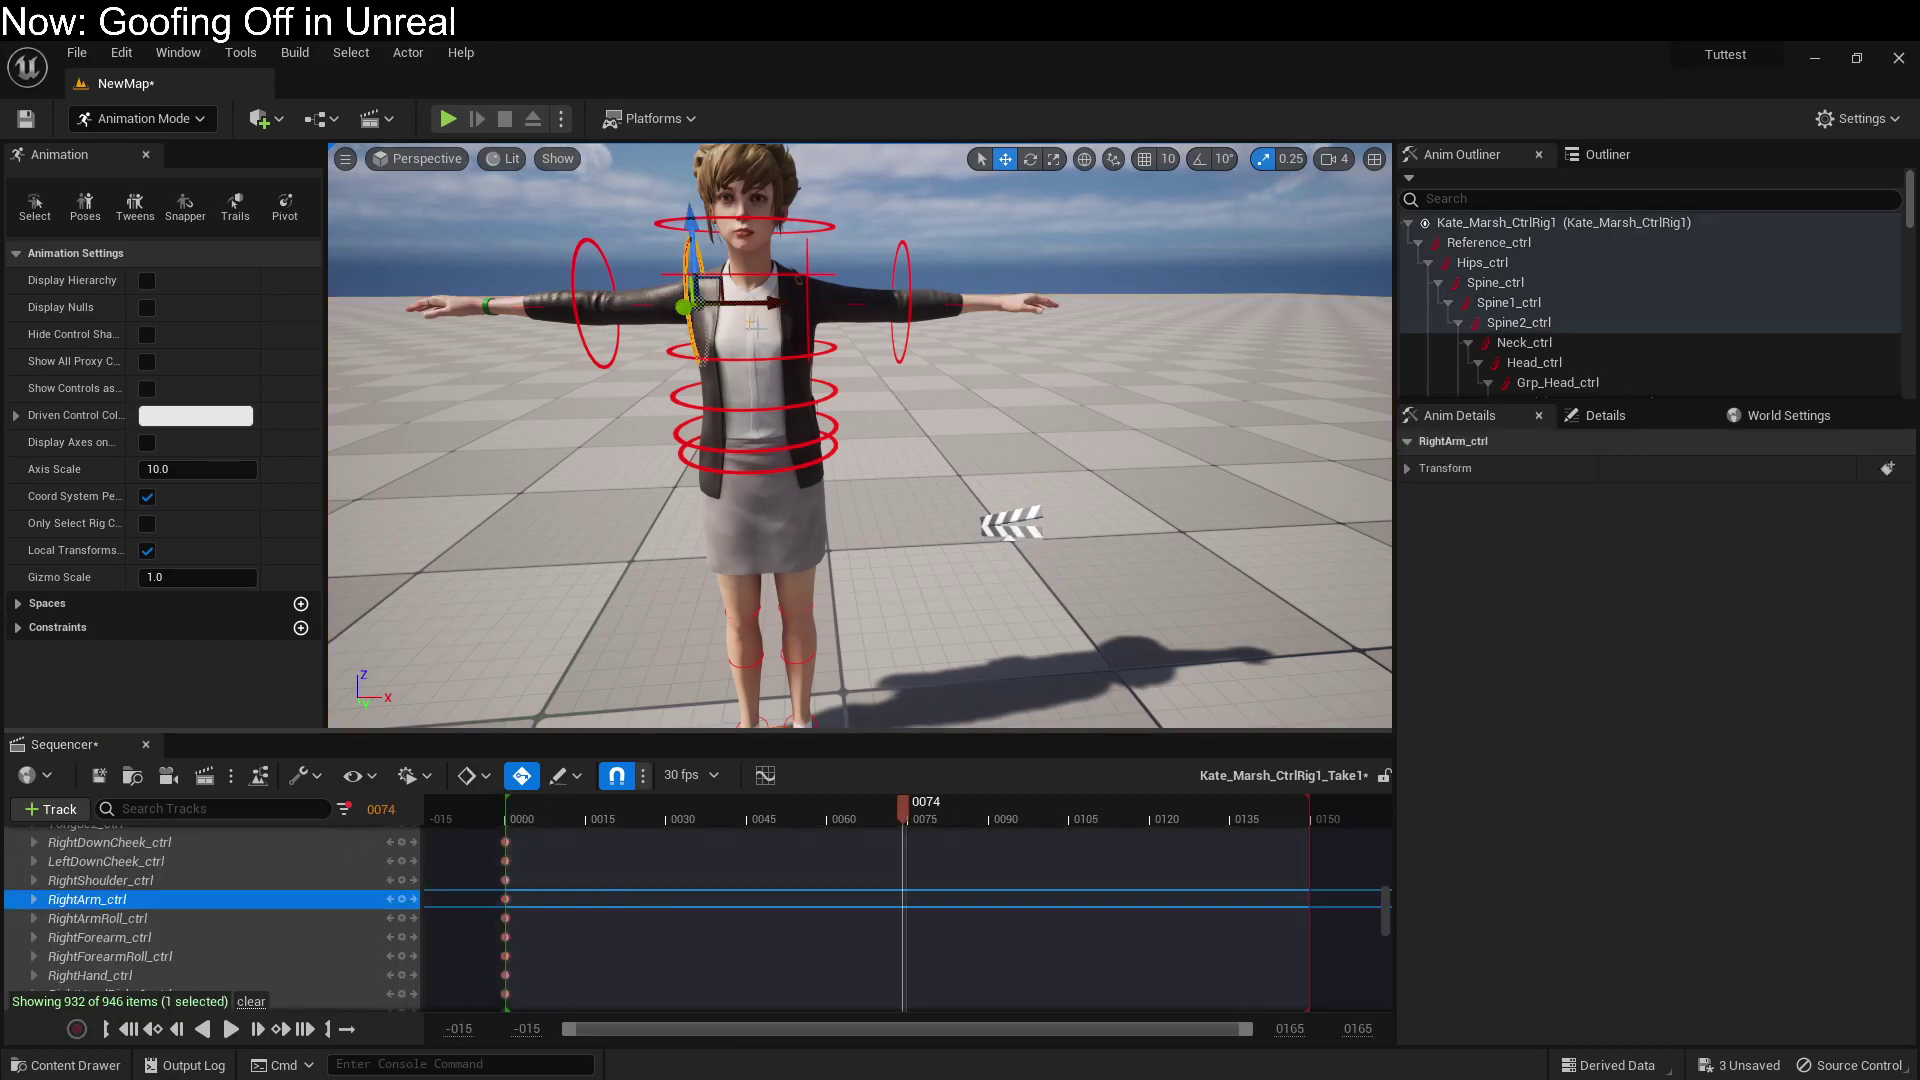
{"action": "key", "text": "e"}
{"action": "left_click_drag", "start_coordinate": [719, 190], "coordinate": [885, 277]}
{"action": "left_click", "coordinate": [810, 257]}
{"action": "left_click_drag", "start_coordinate": [772, 209], "coordinate": [880, 420]}
Step: Rotate the spine controls to bend the torso sideways toward the character's left, and rotate LeftArm_ctrl so the left arm hangs straight down
{"action": "left_click", "coordinate": [778, 447]}
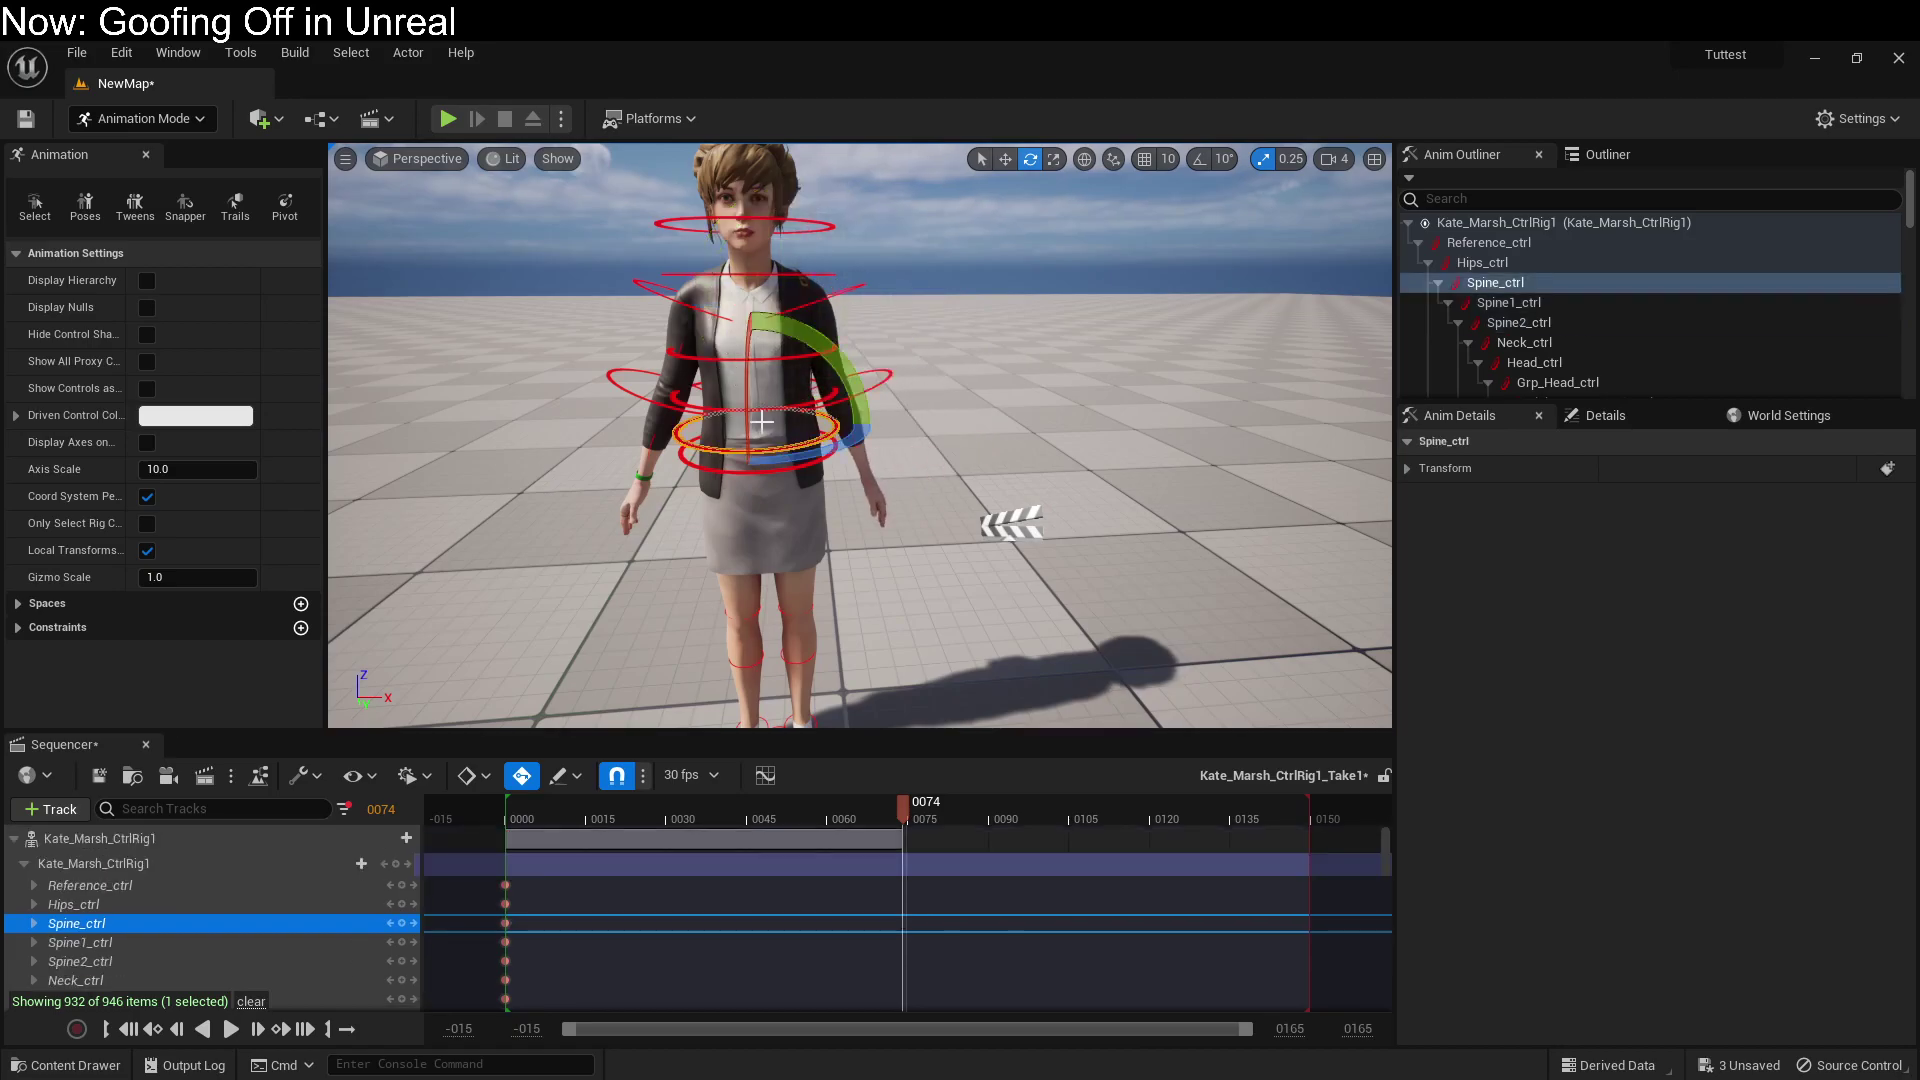
{"action": "left_click", "coordinate": [712, 402], "text": "ctrl"}
{"action": "left_click", "coordinate": [722, 360], "text": "ctrl"}
{"action": "left_click_drag", "start_coordinate": [755, 335], "coordinate": [894, 344]}
{"action": "left_click", "coordinate": [890, 369]}
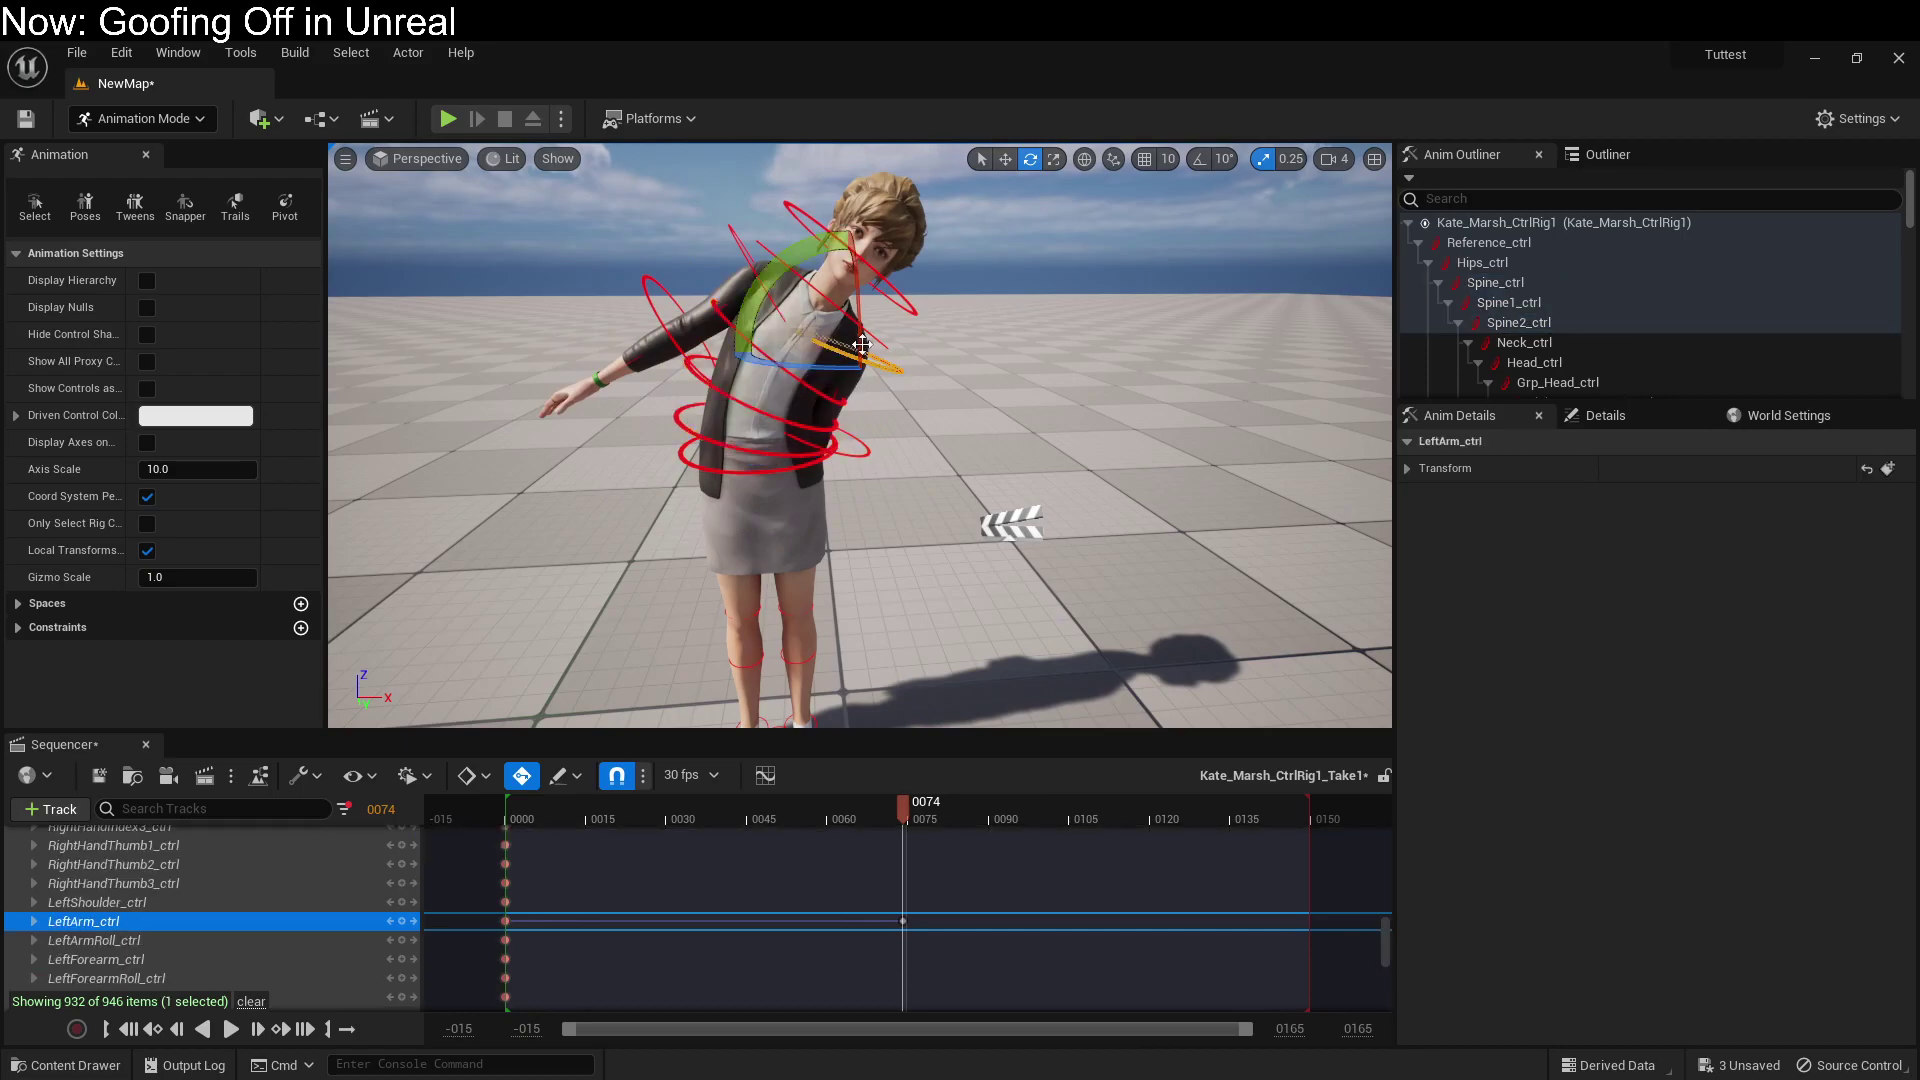
{"action": "left_click_drag", "start_coordinate": [817, 261], "coordinate": [965, 265]}
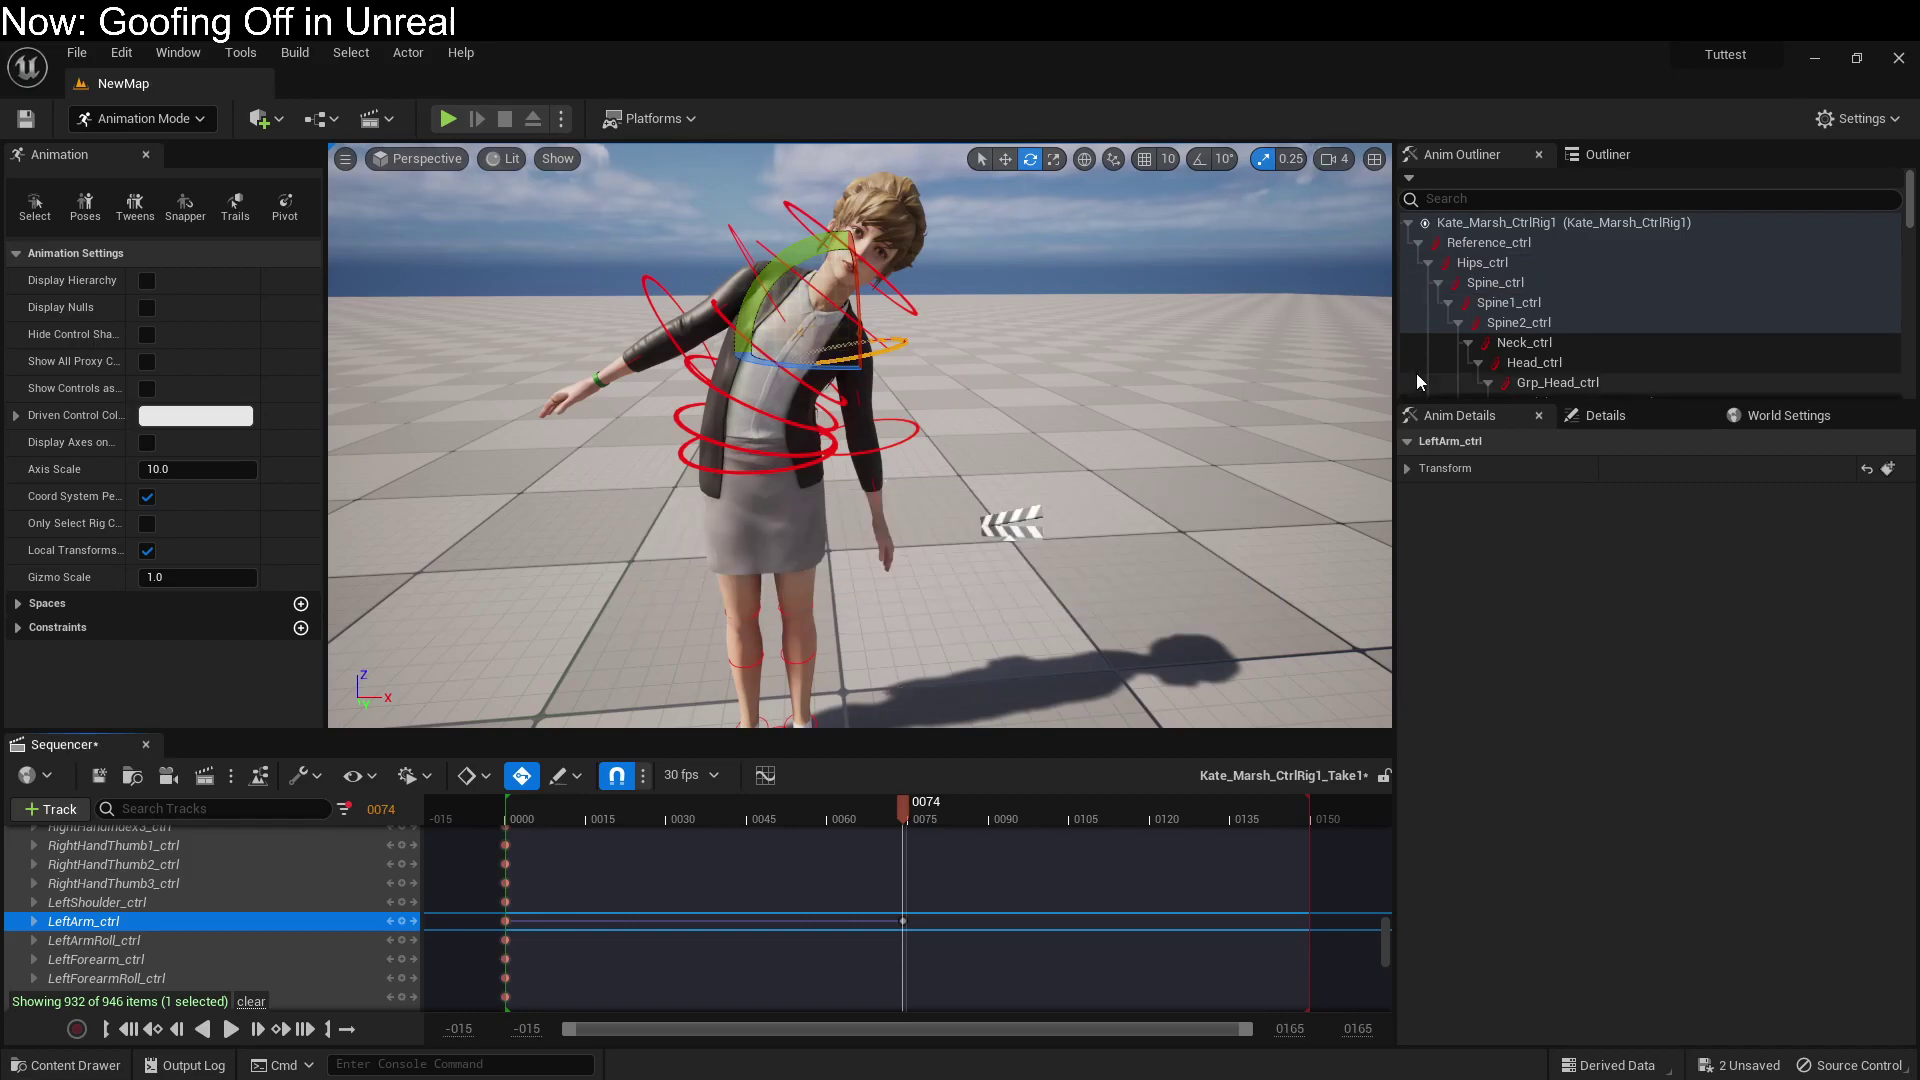
Step: Close Sequencer, set the Kate_Marsh_CtrlRig1_Take1 actor to Auto Play and Loop Indefinitely, and test-play the level
{"action": "left_click", "coordinate": [147, 744]}
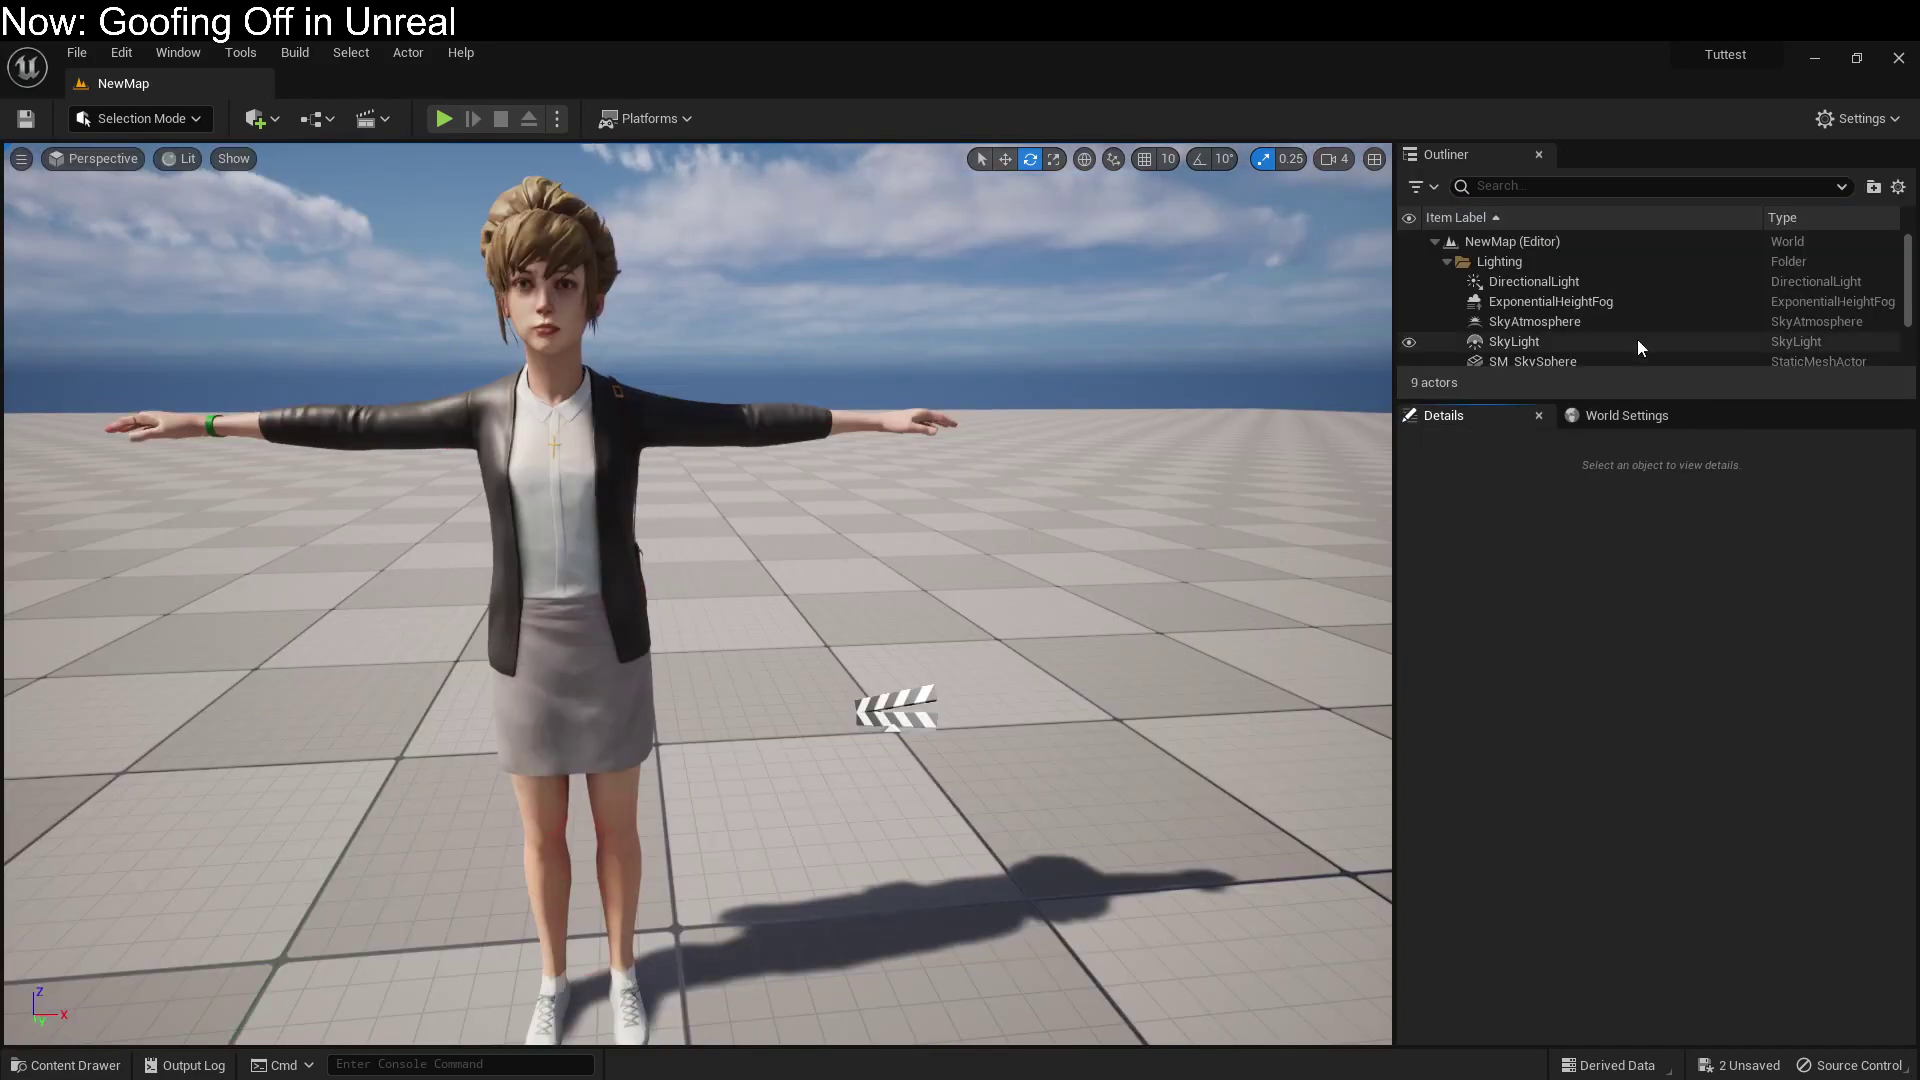
{"action": "scroll", "coordinate": [1636, 339], "scroll_direction": "down", "scroll_amount": 2}
{"action": "left_click", "coordinate": [1618, 357]}
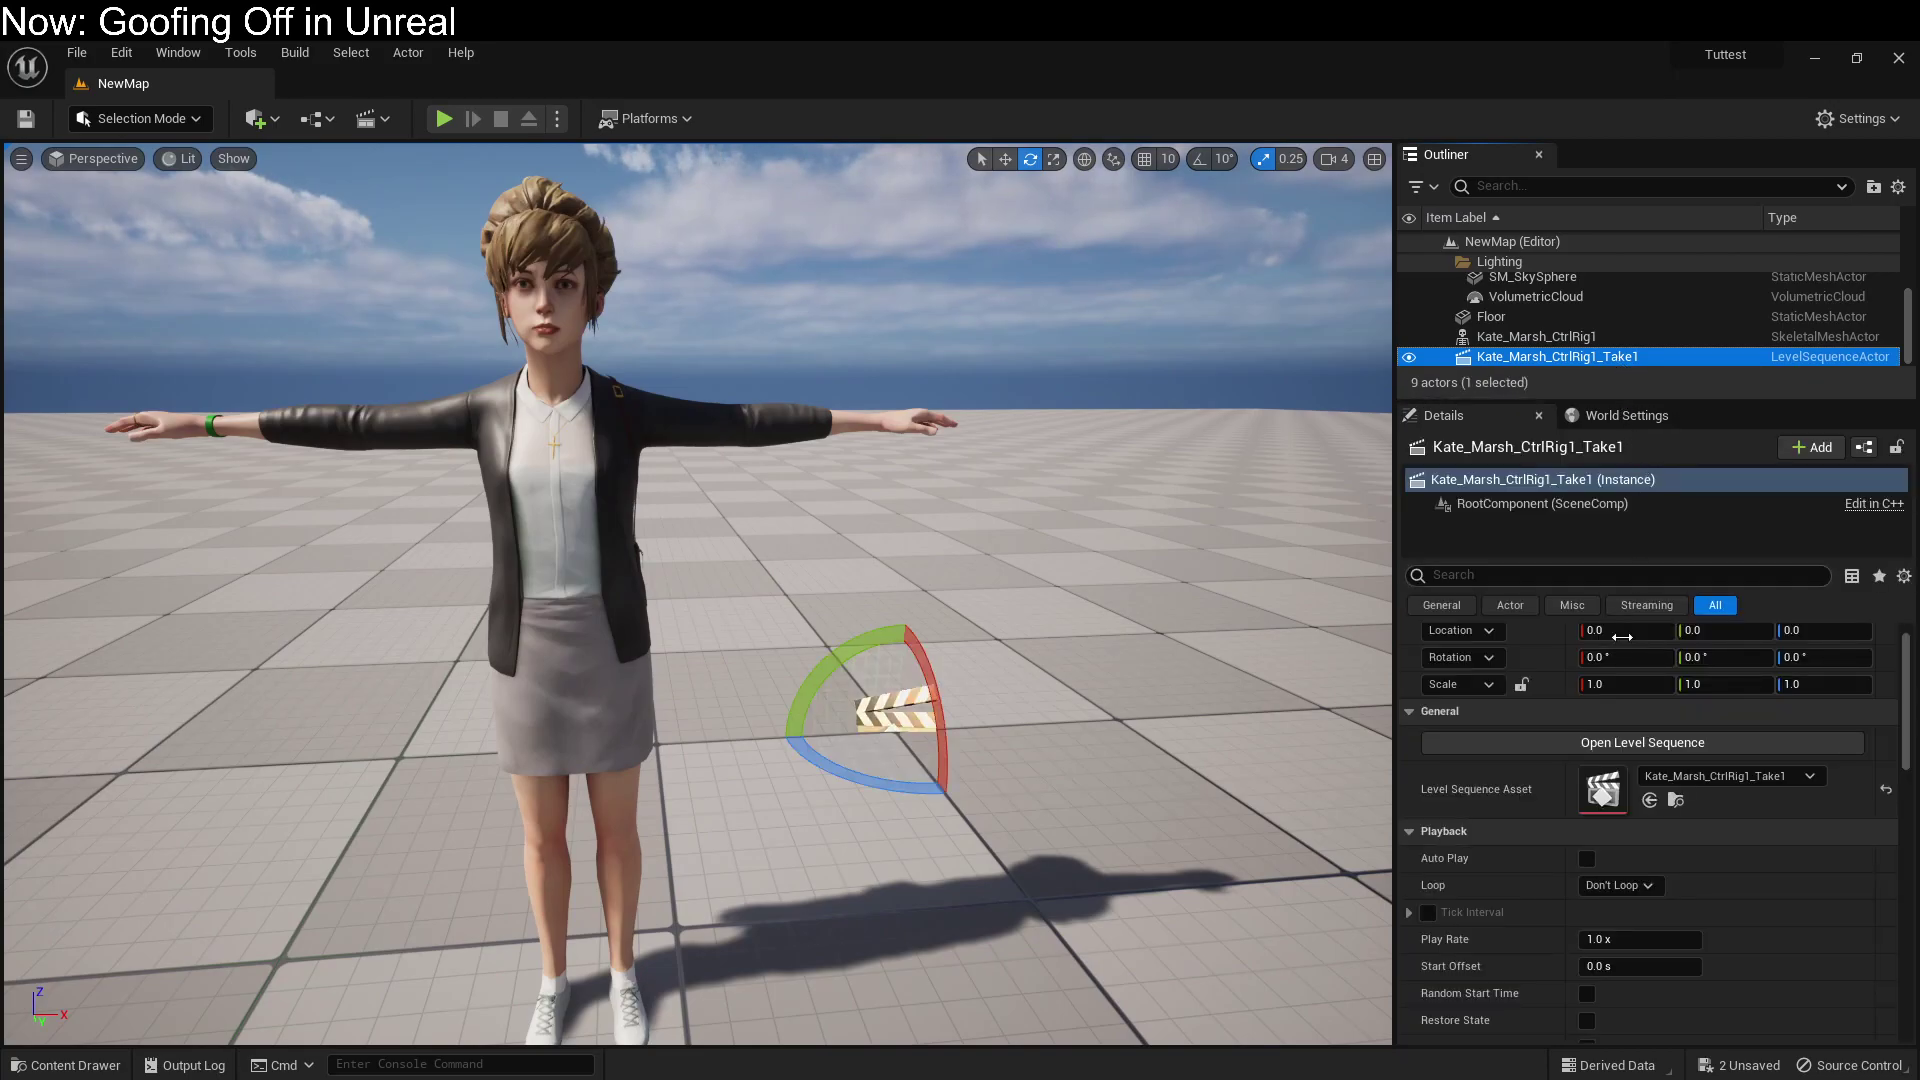
{"action": "left_click", "coordinate": [1617, 885]}
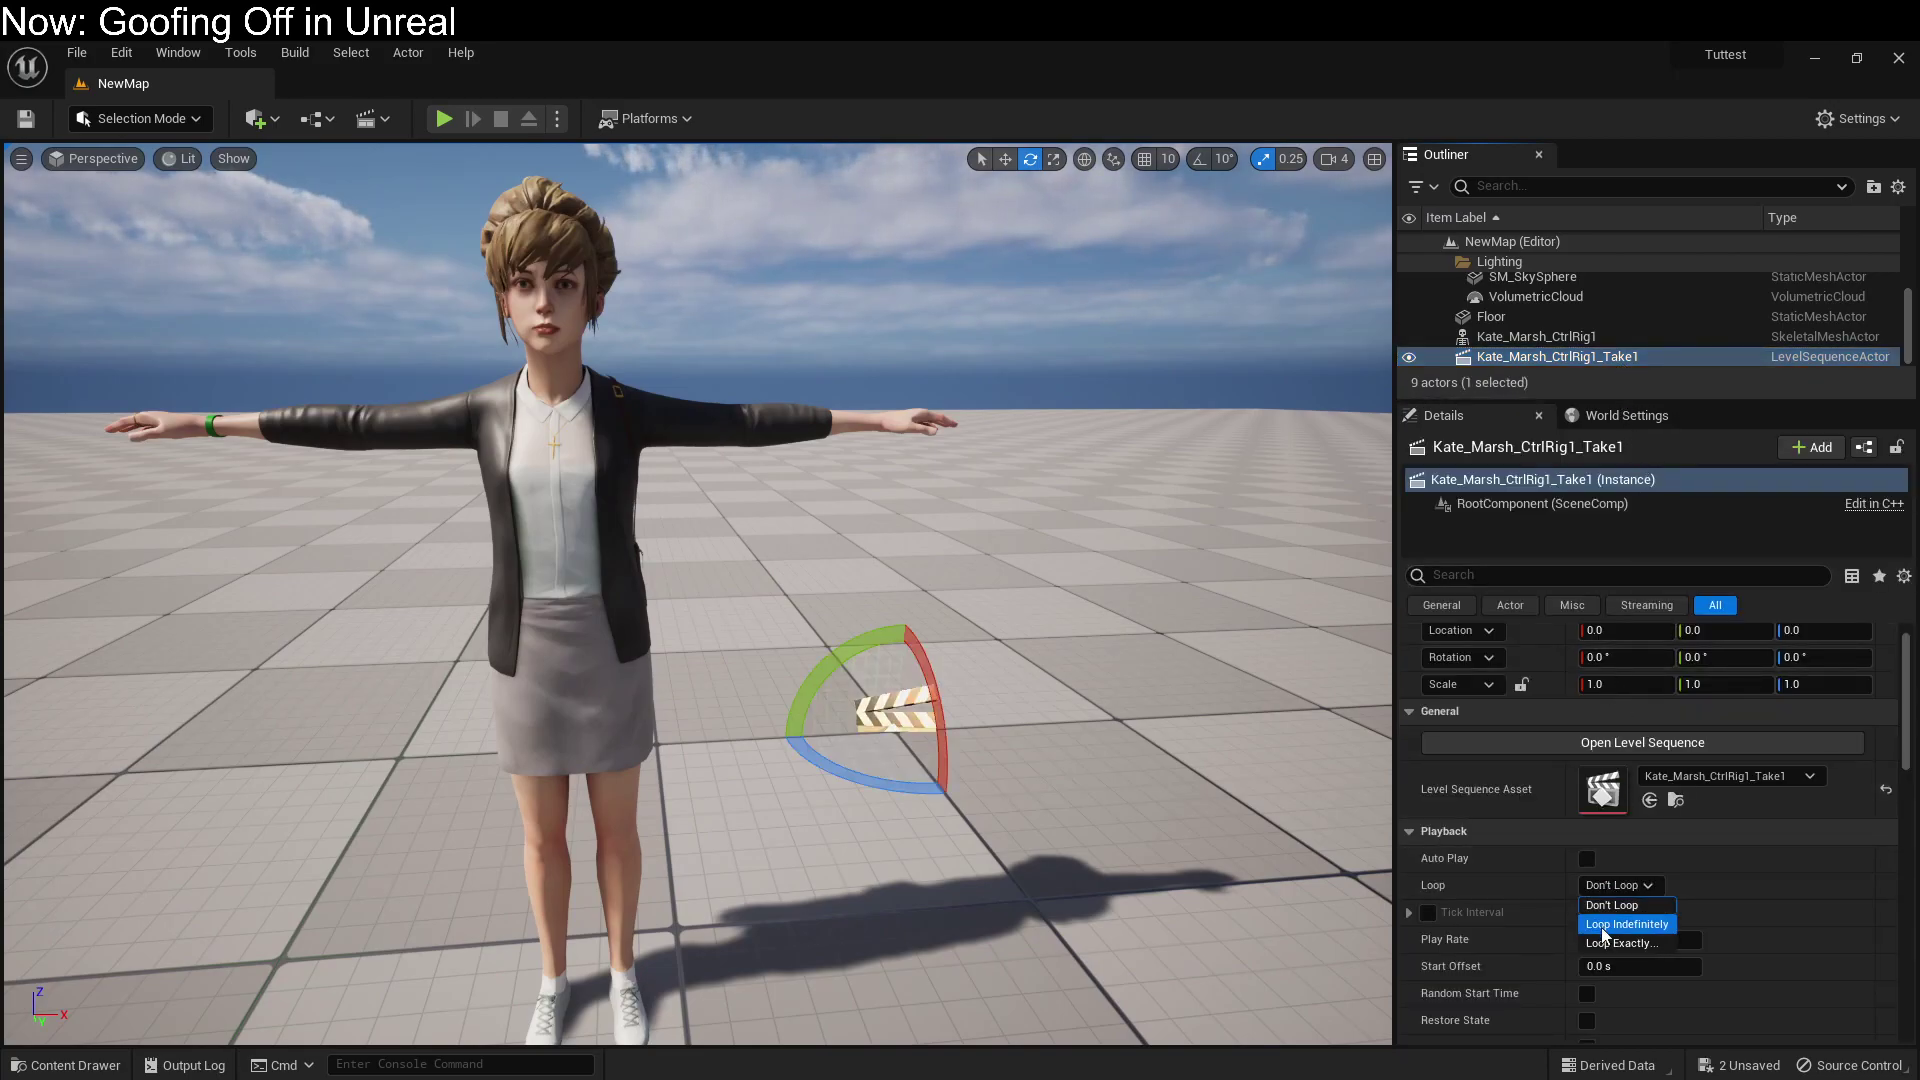
{"action": "left_click", "coordinate": [1604, 928]}
{"action": "left_click", "coordinate": [1586, 860]}
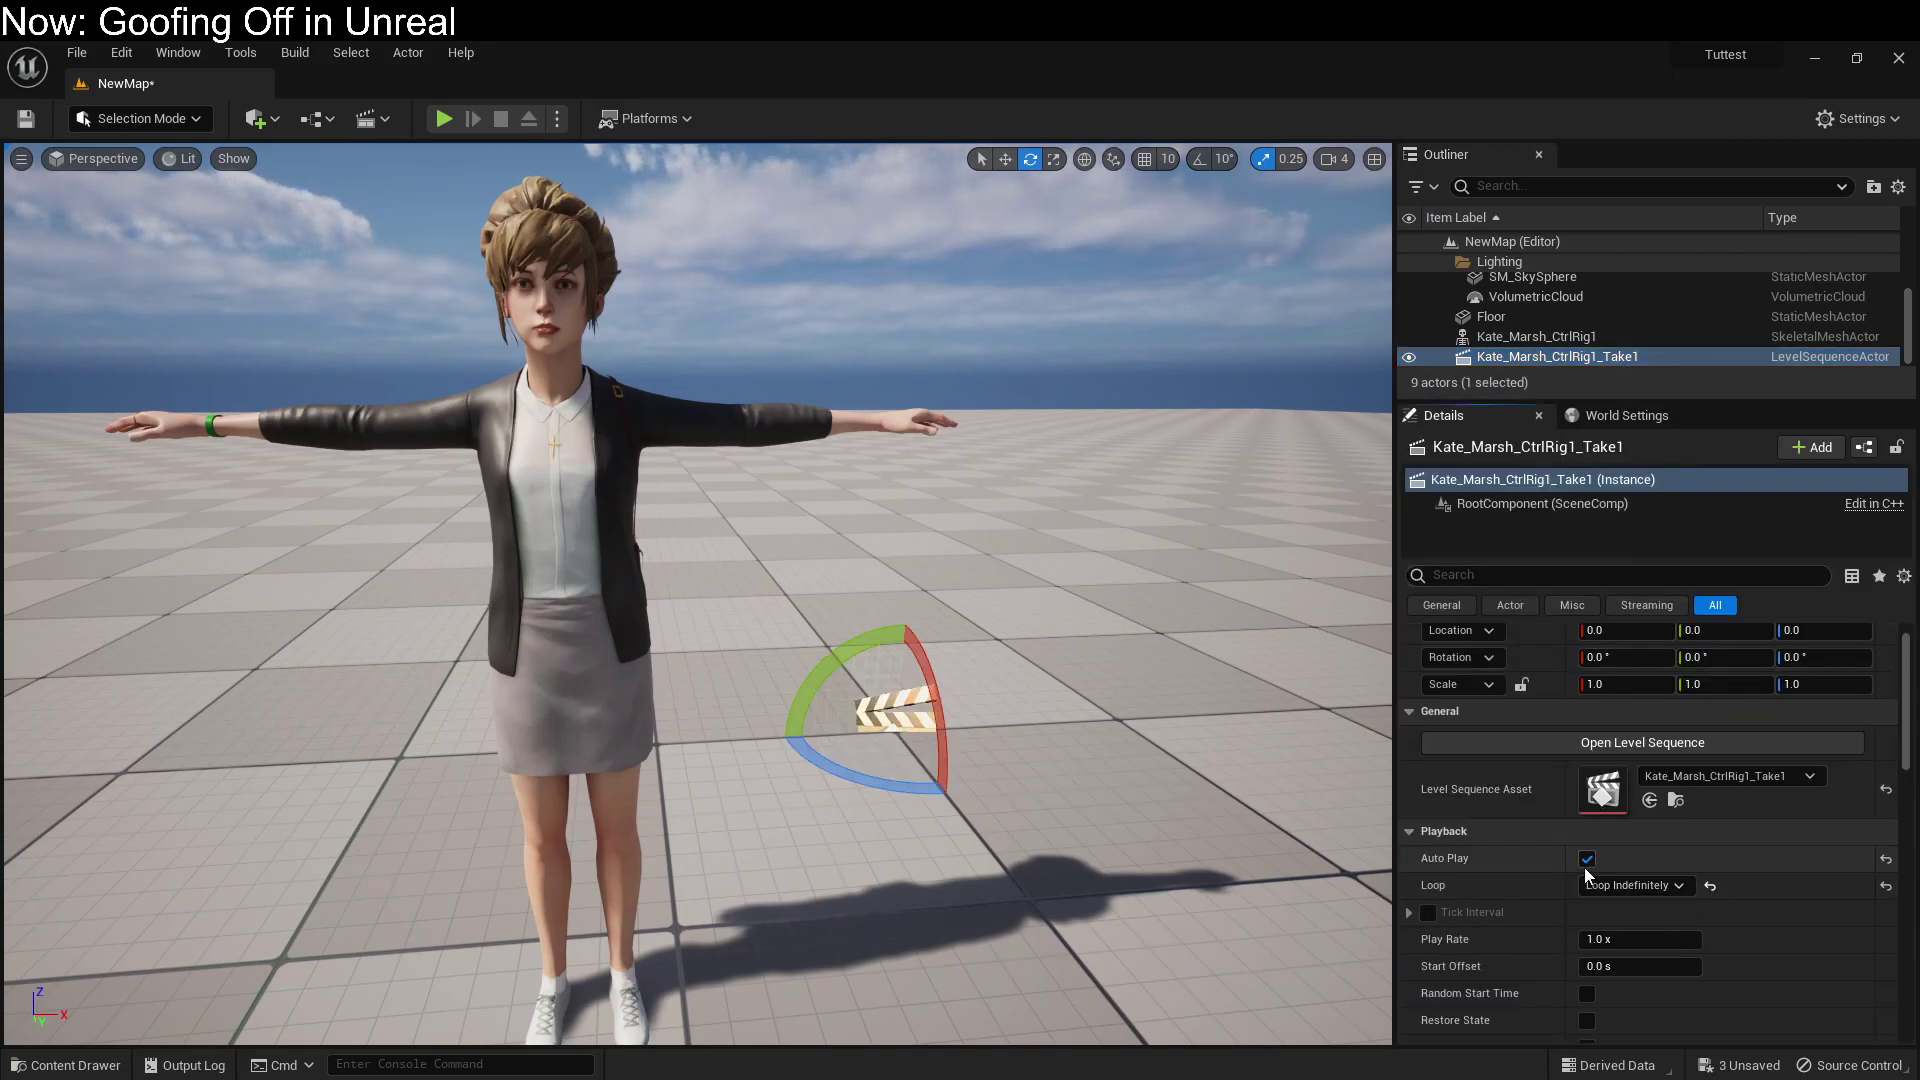
{"action": "left_click", "coordinate": [443, 119]}
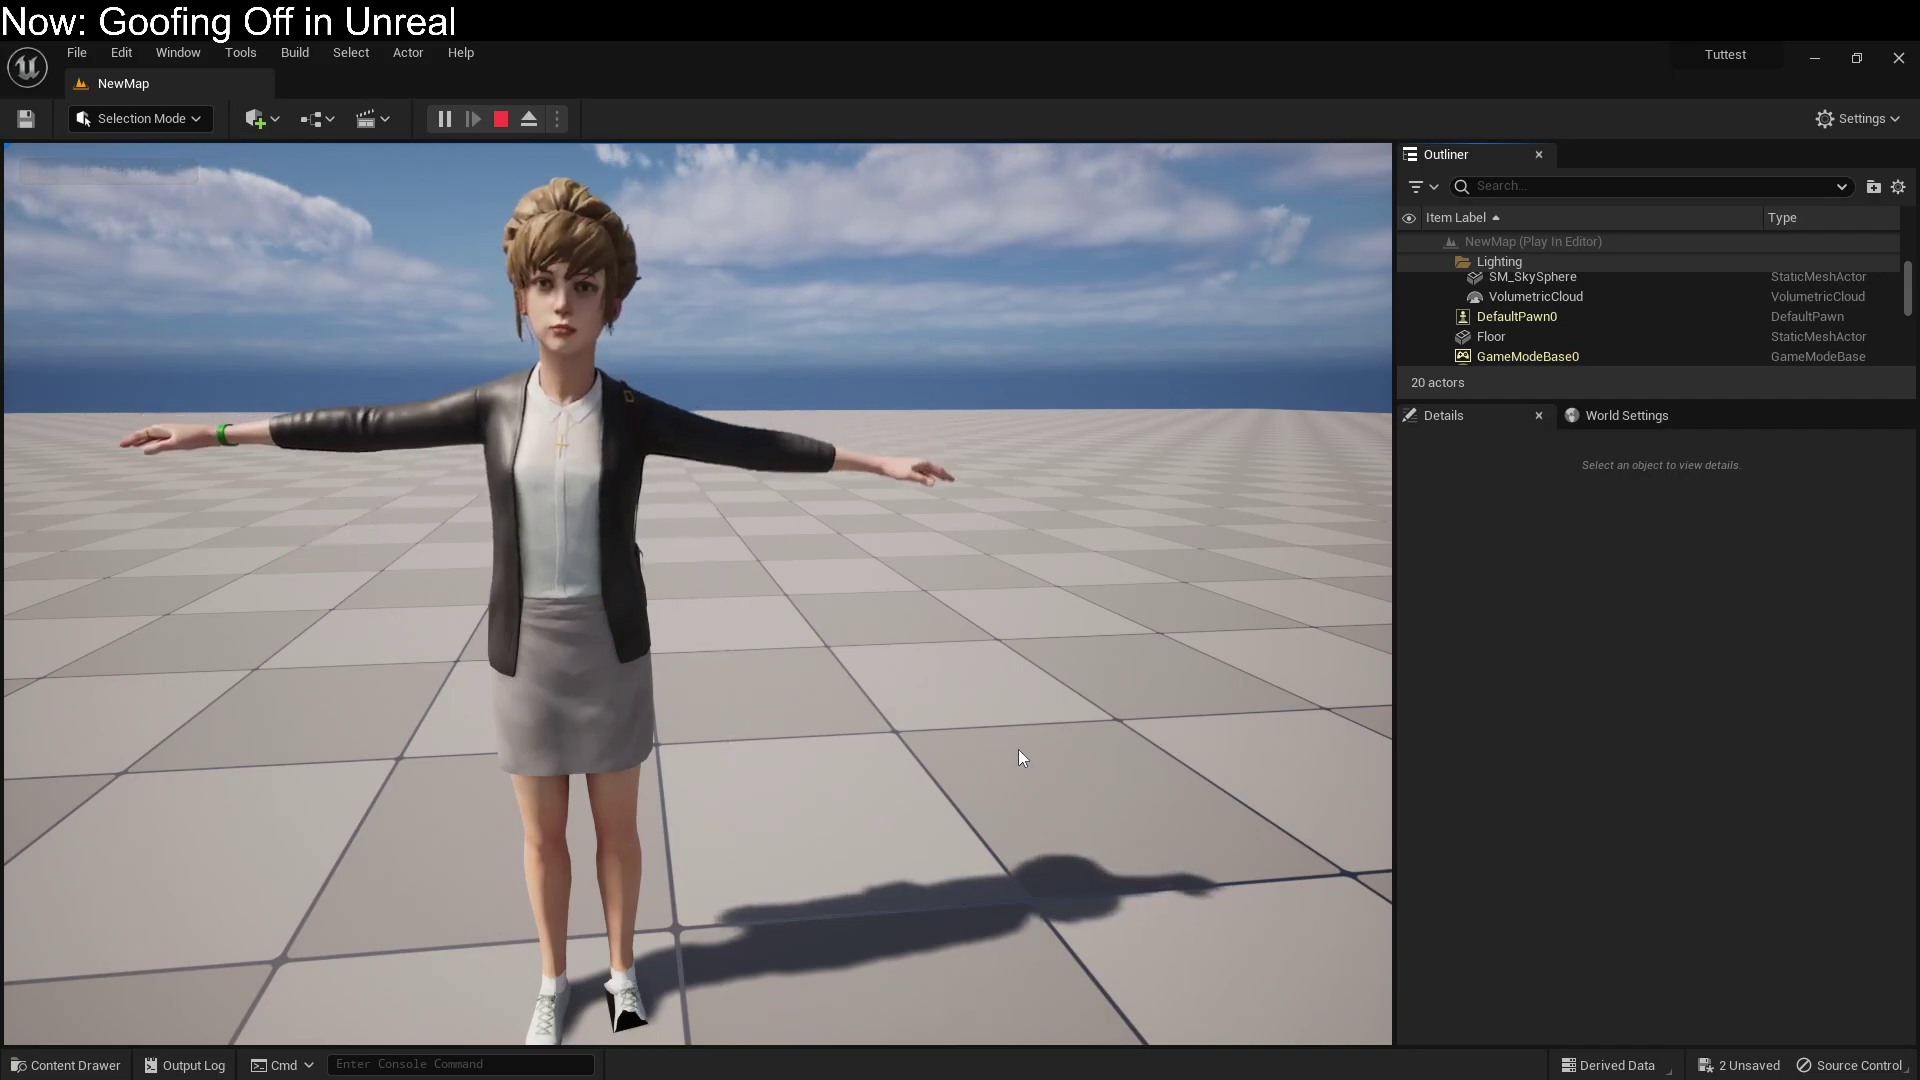
{"action": "left_click", "coordinate": [502, 119]}
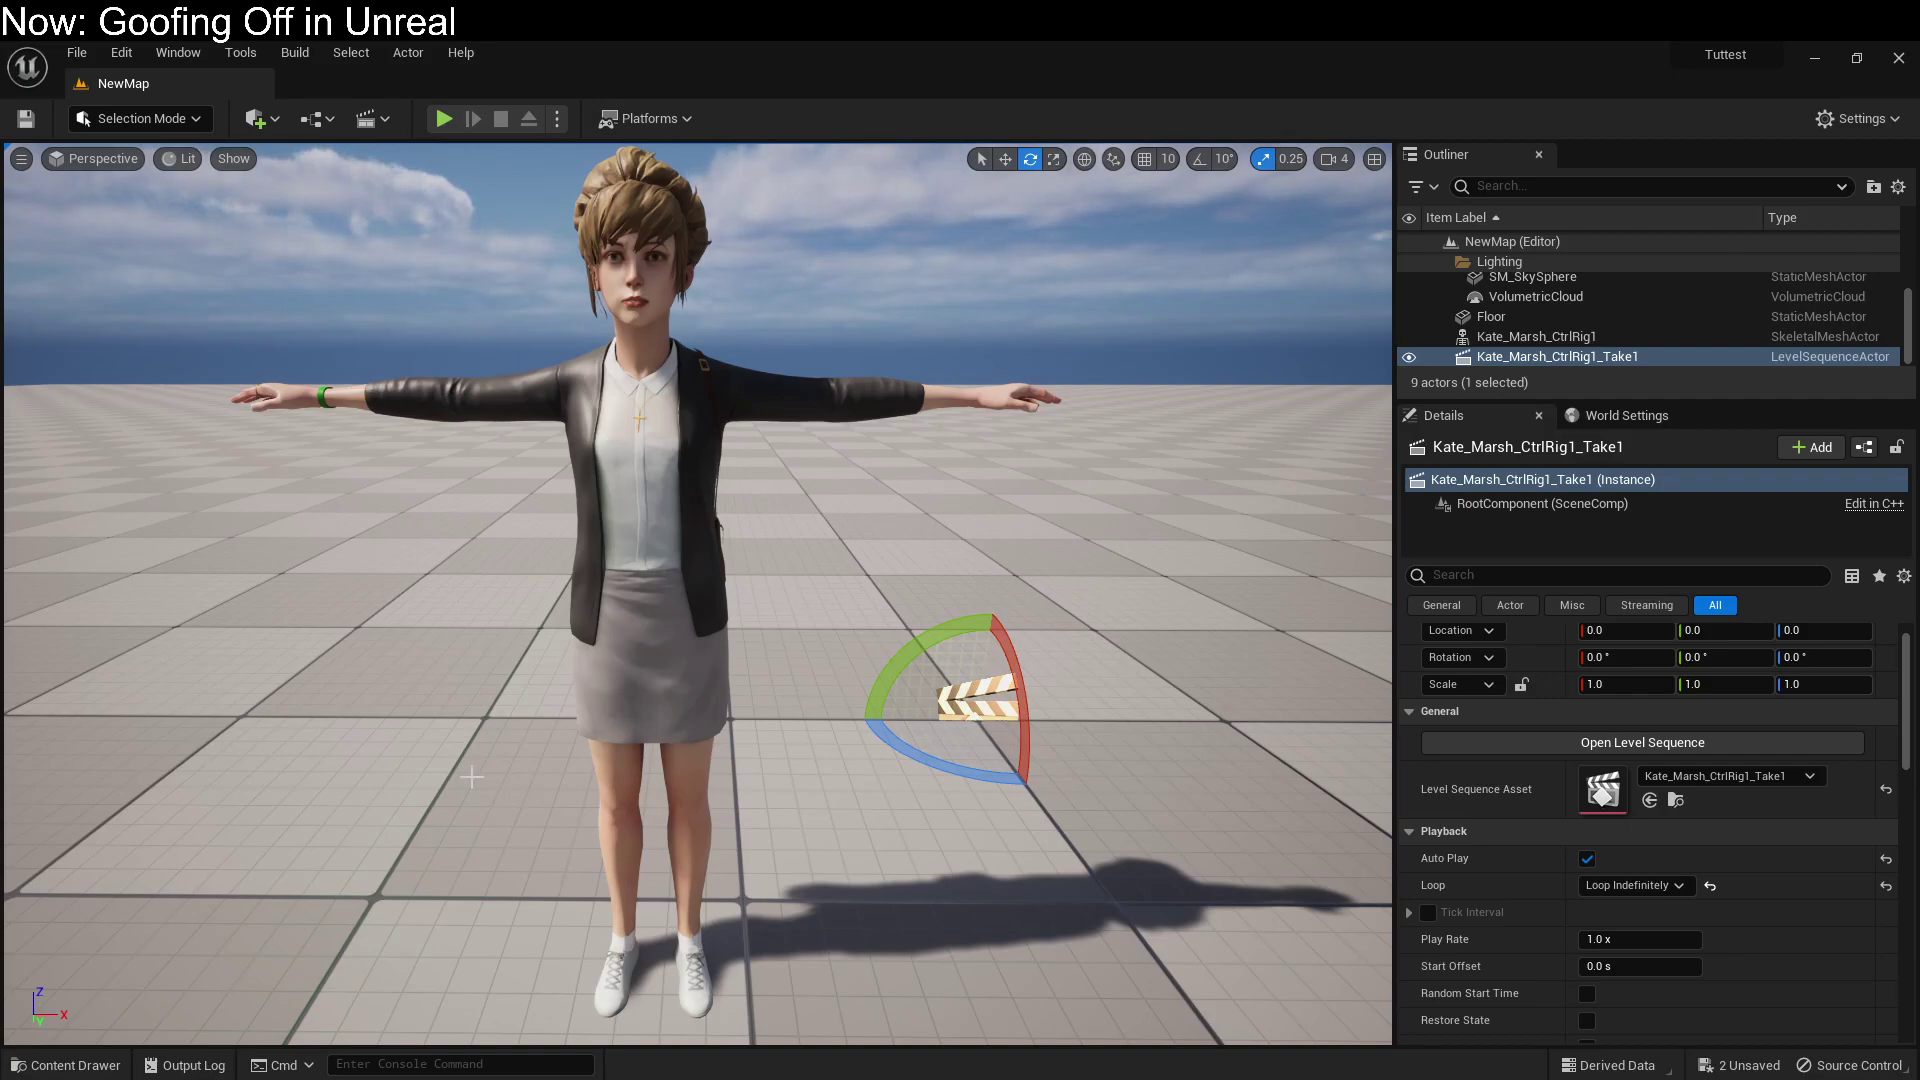
Step: Switch to the Kate_Marsh_CtrlRig1 Control Rig editor and collapse the Reference and Reference_ctrl hierarchies
{"action": "mouse_move", "coordinate": [460, 1075]}
{"action": "left_click", "coordinate": [494, 1020]}
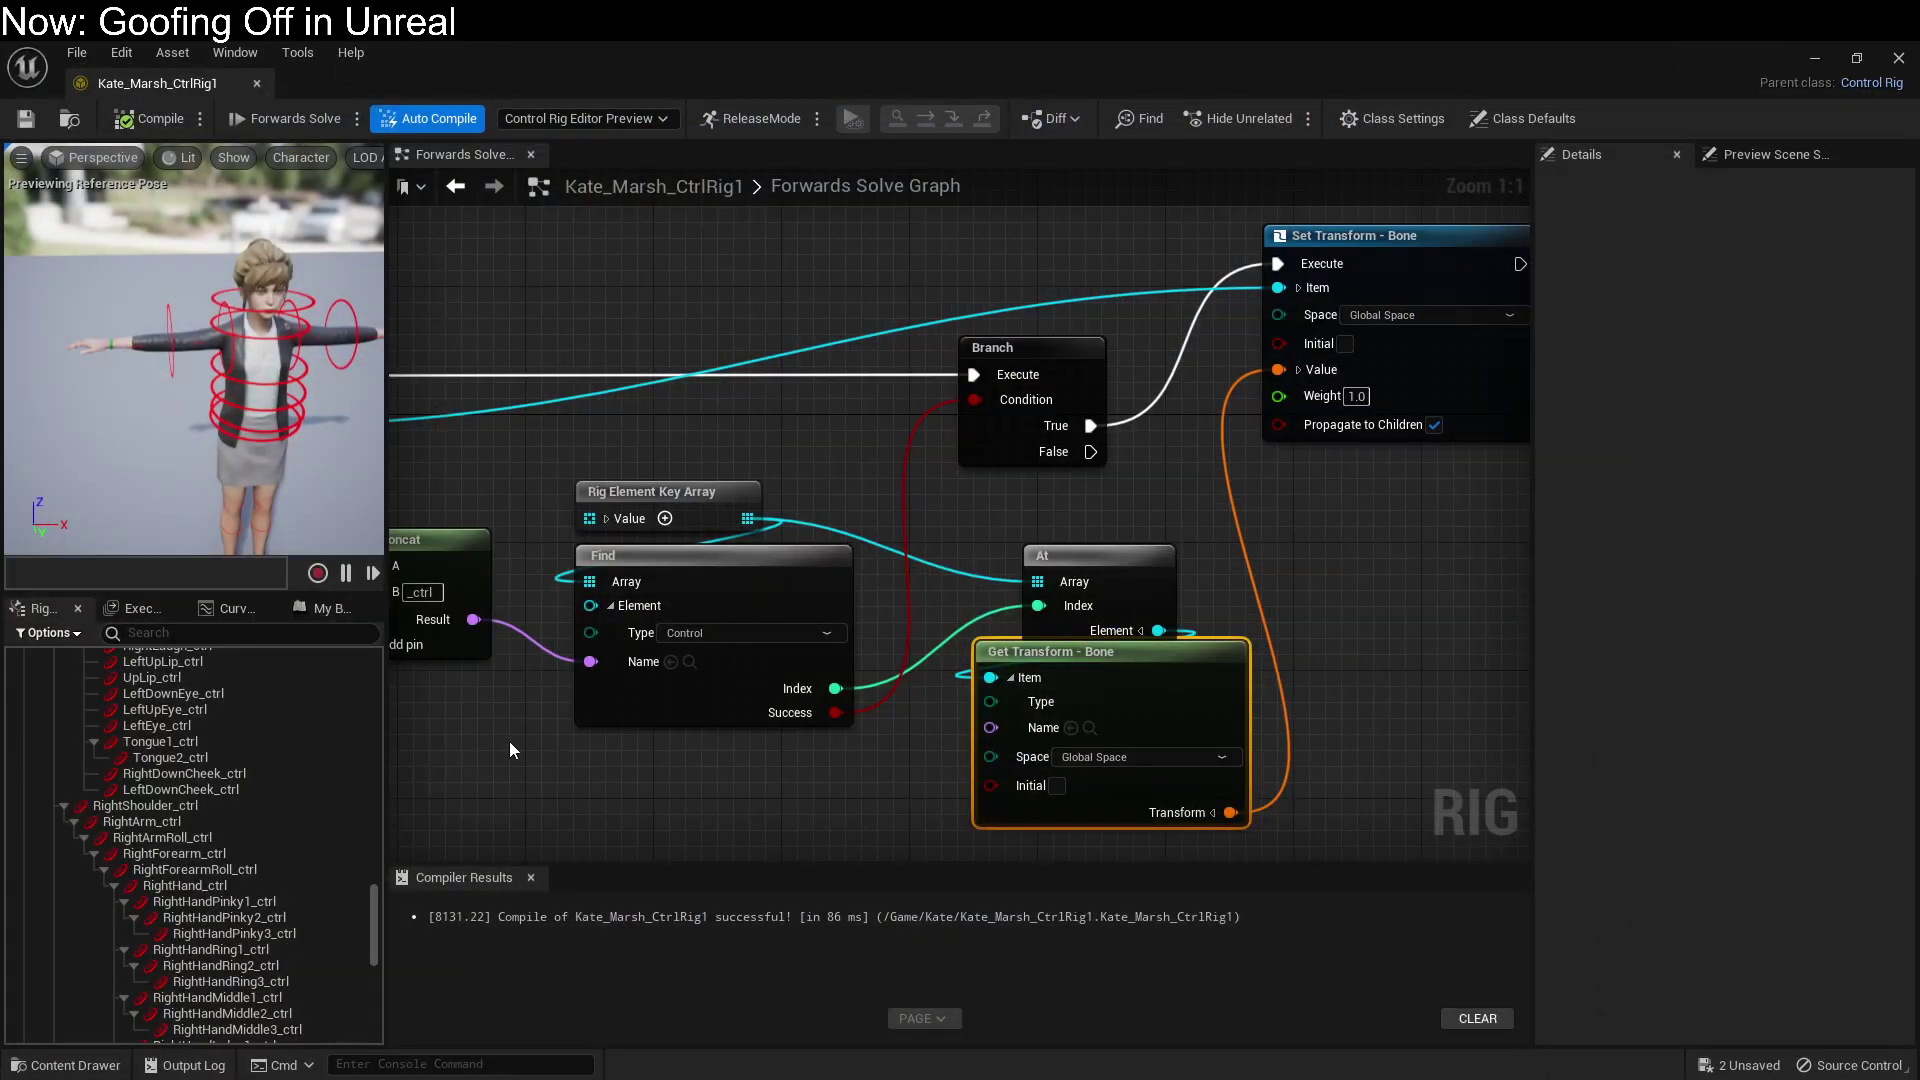
{"action": "scroll", "coordinate": [198, 774], "scroll_direction": "up", "scroll_amount": 5}
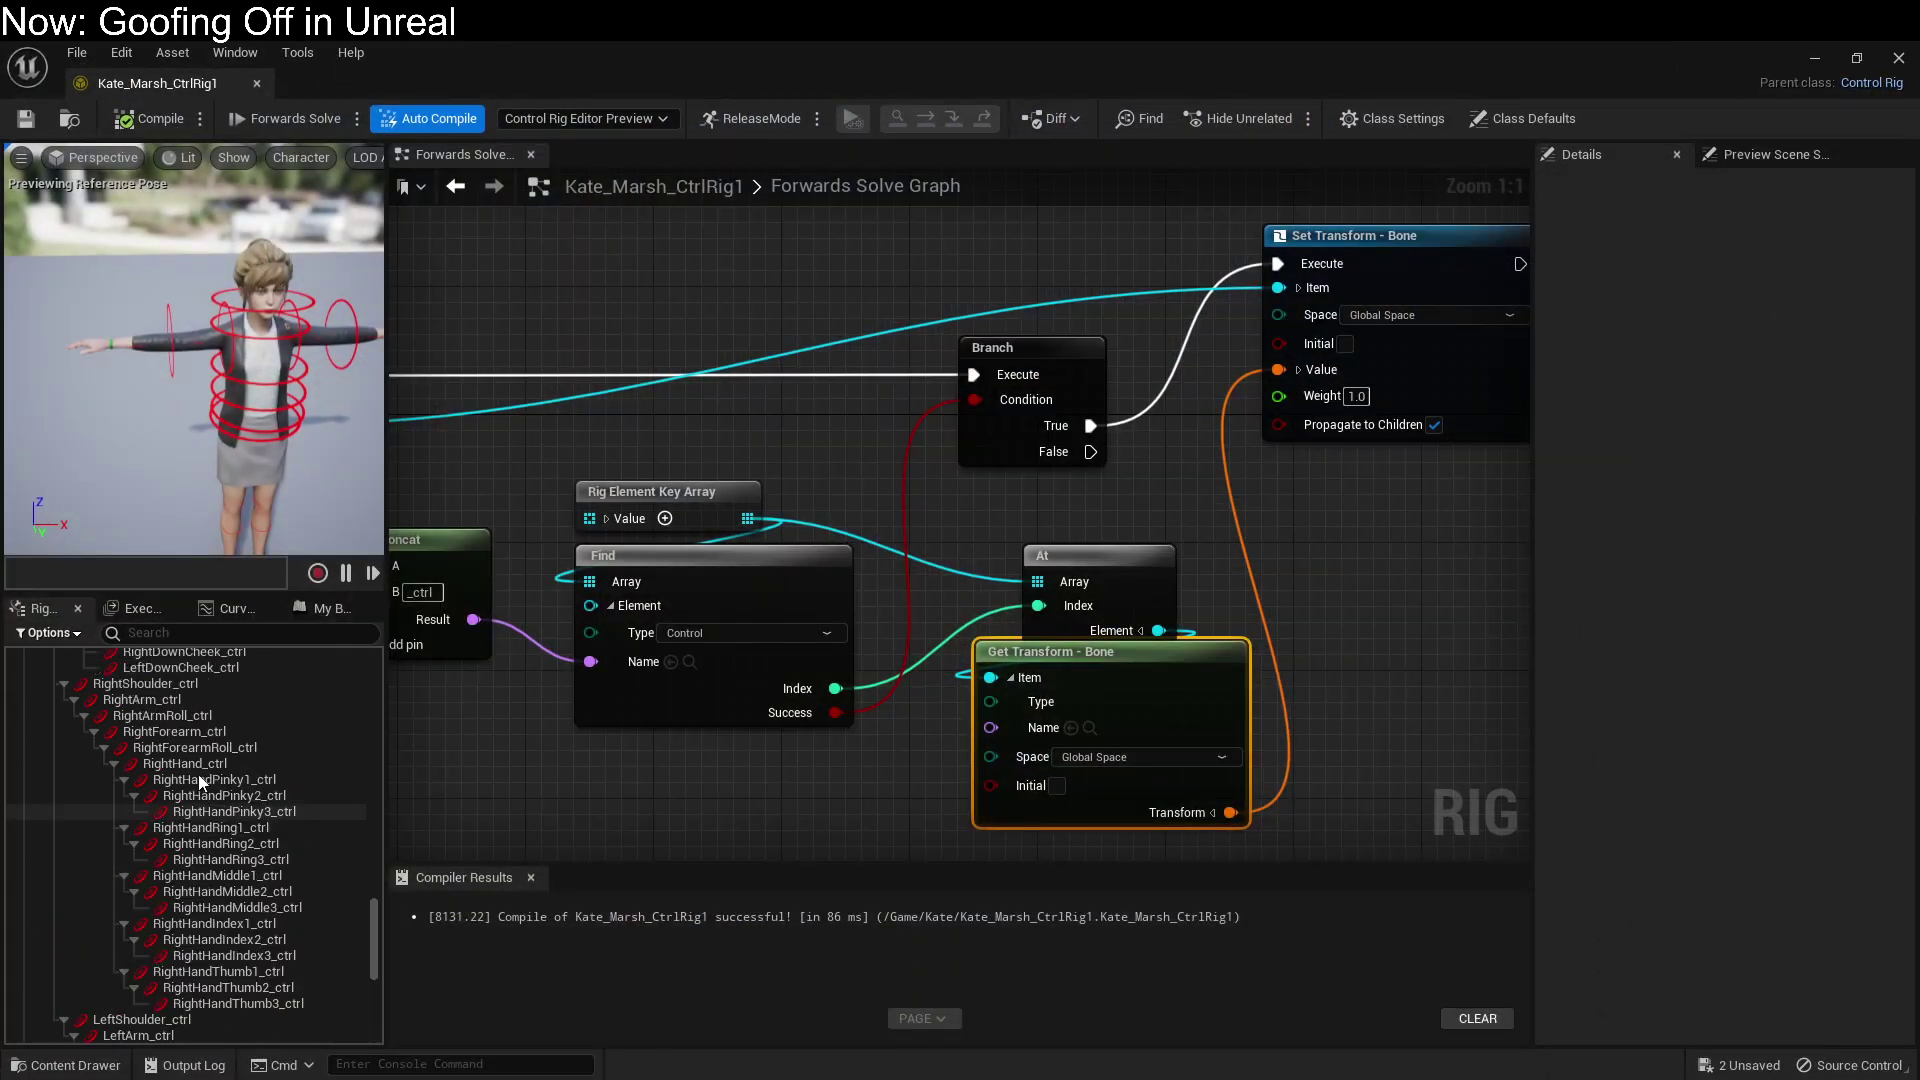
{"action": "scroll", "coordinate": [198, 780], "scroll_direction": "up", "scroll_amount": 10}
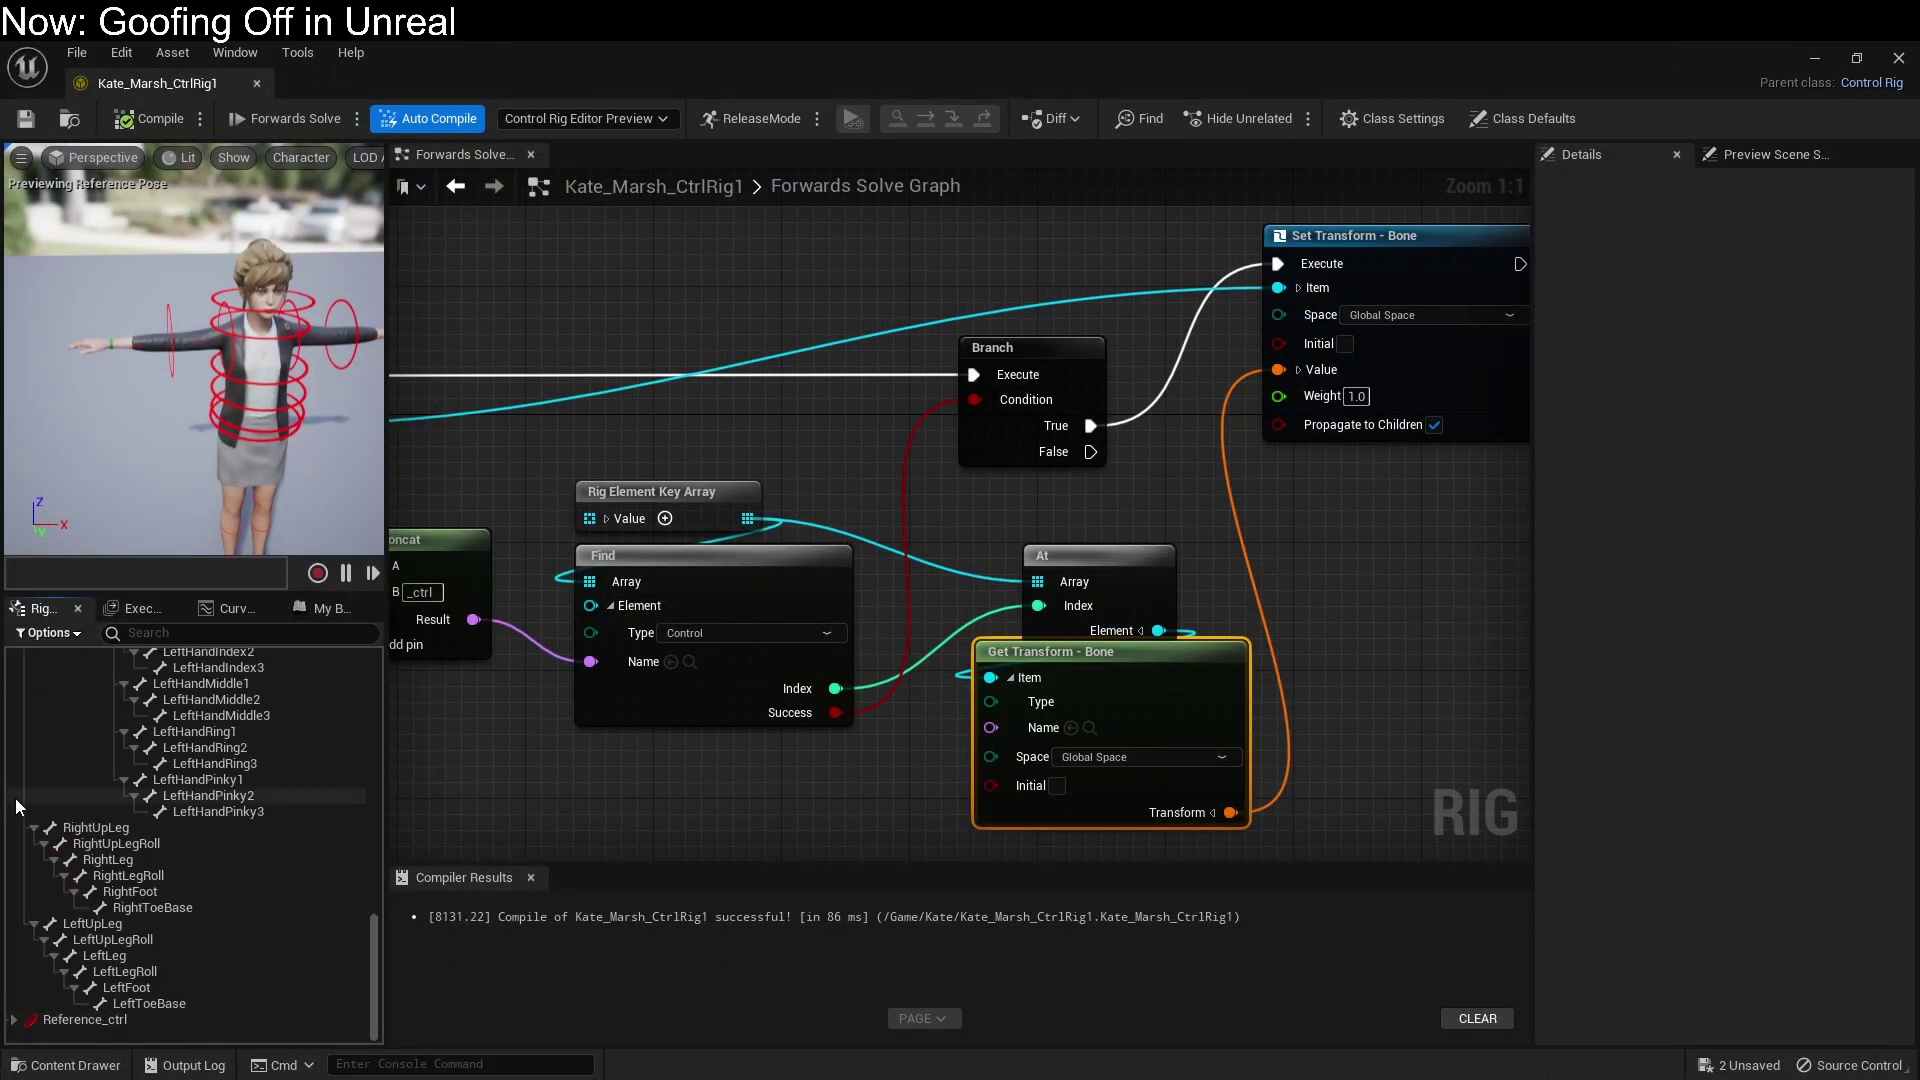
{"action": "scroll", "coordinate": [20, 785], "scroll_direction": "up", "scroll_amount": 5}
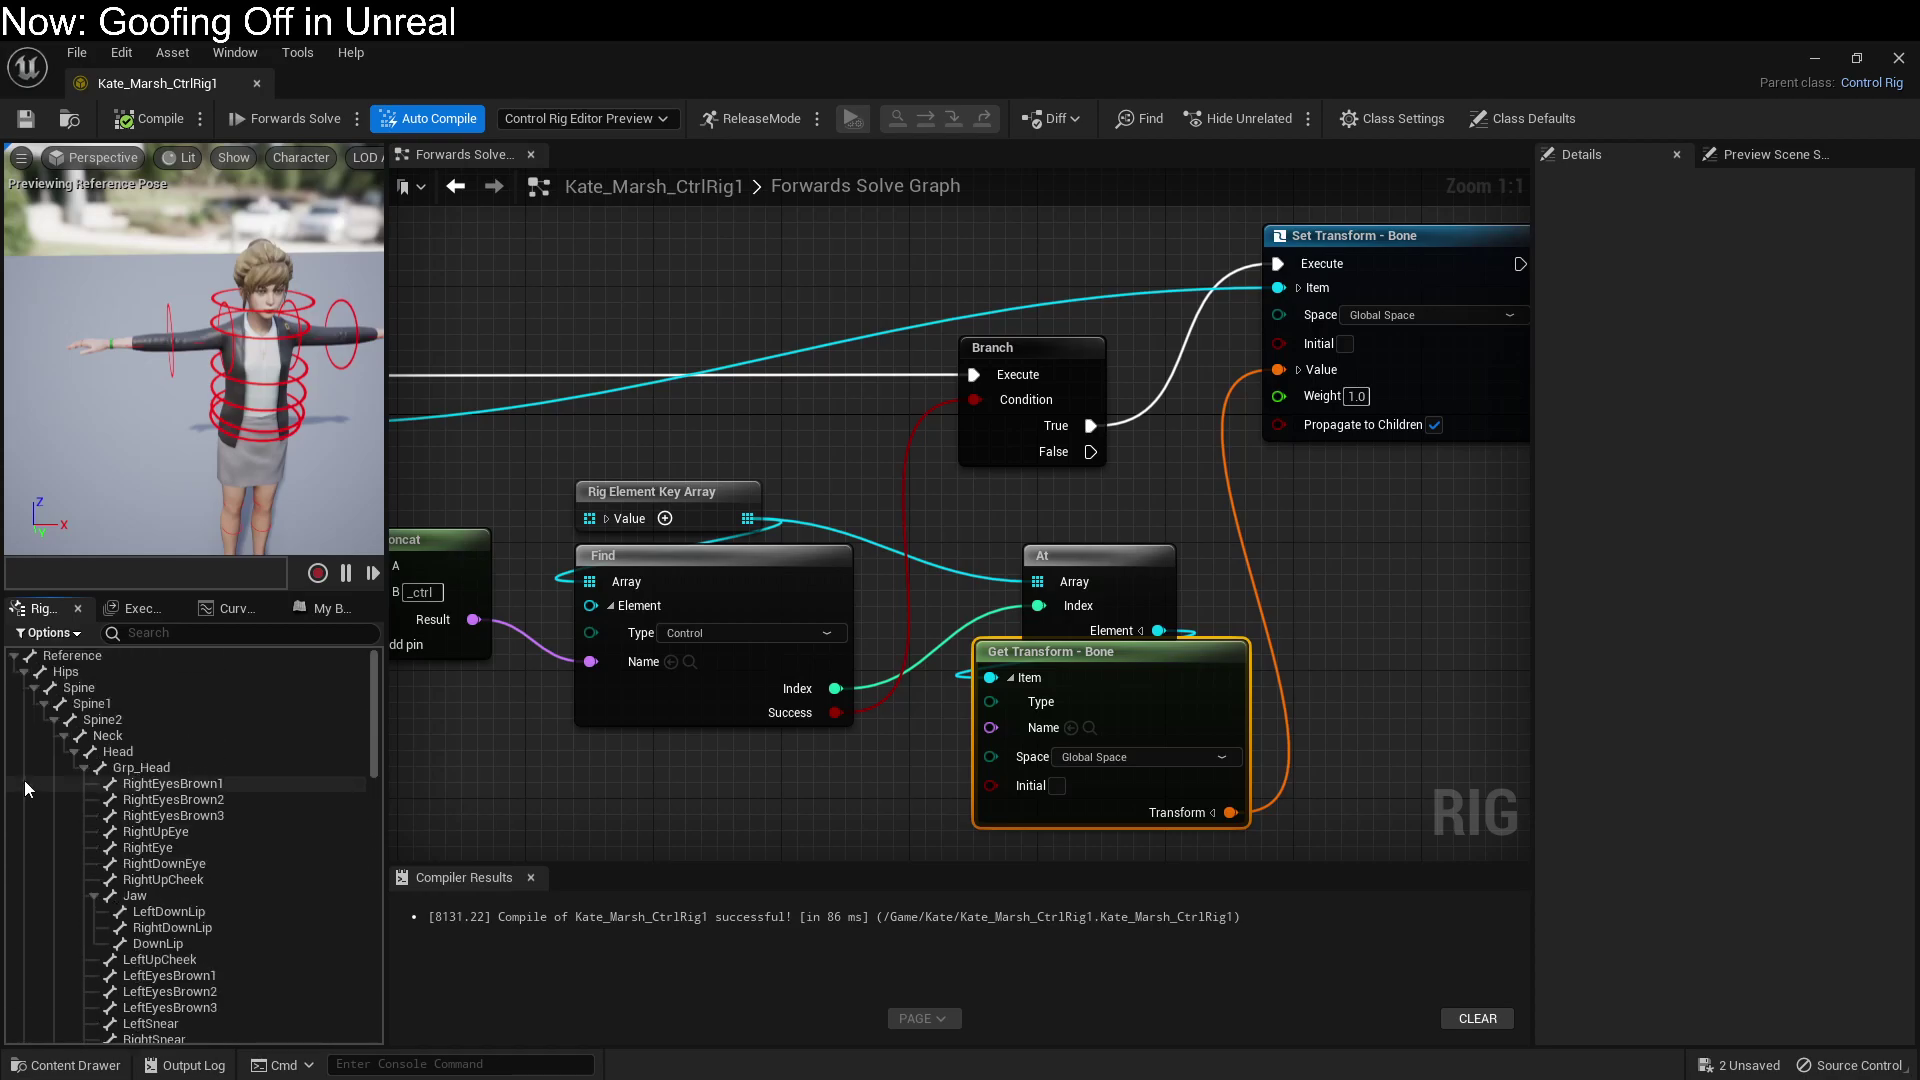
{"action": "left_click", "coordinate": [13, 656]}
Step: Add a new control at the root of the rig hierarchy and name it IK_Hand_Right
{"action": "right_click", "coordinate": [93, 734]}
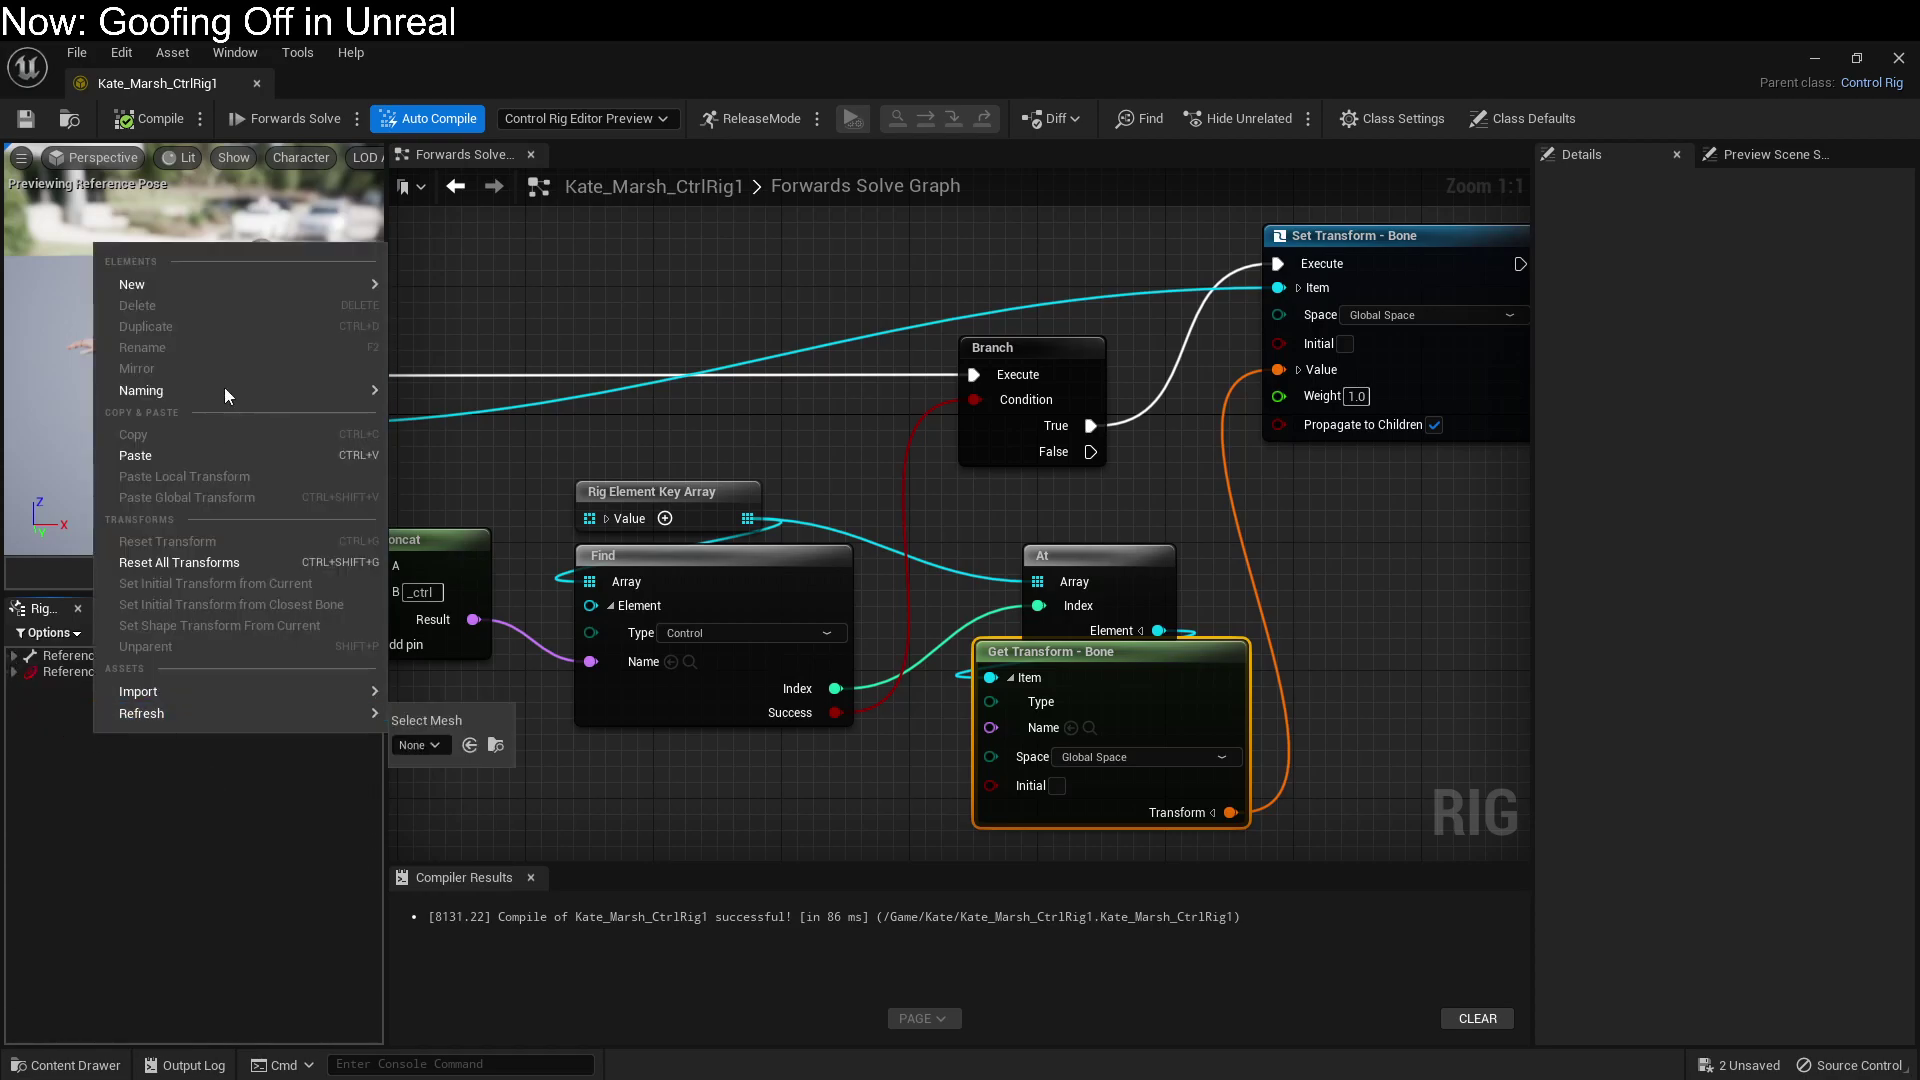
{"action": "mouse_move", "coordinate": [250, 282]}
{"action": "left_click", "coordinate": [548, 313]}
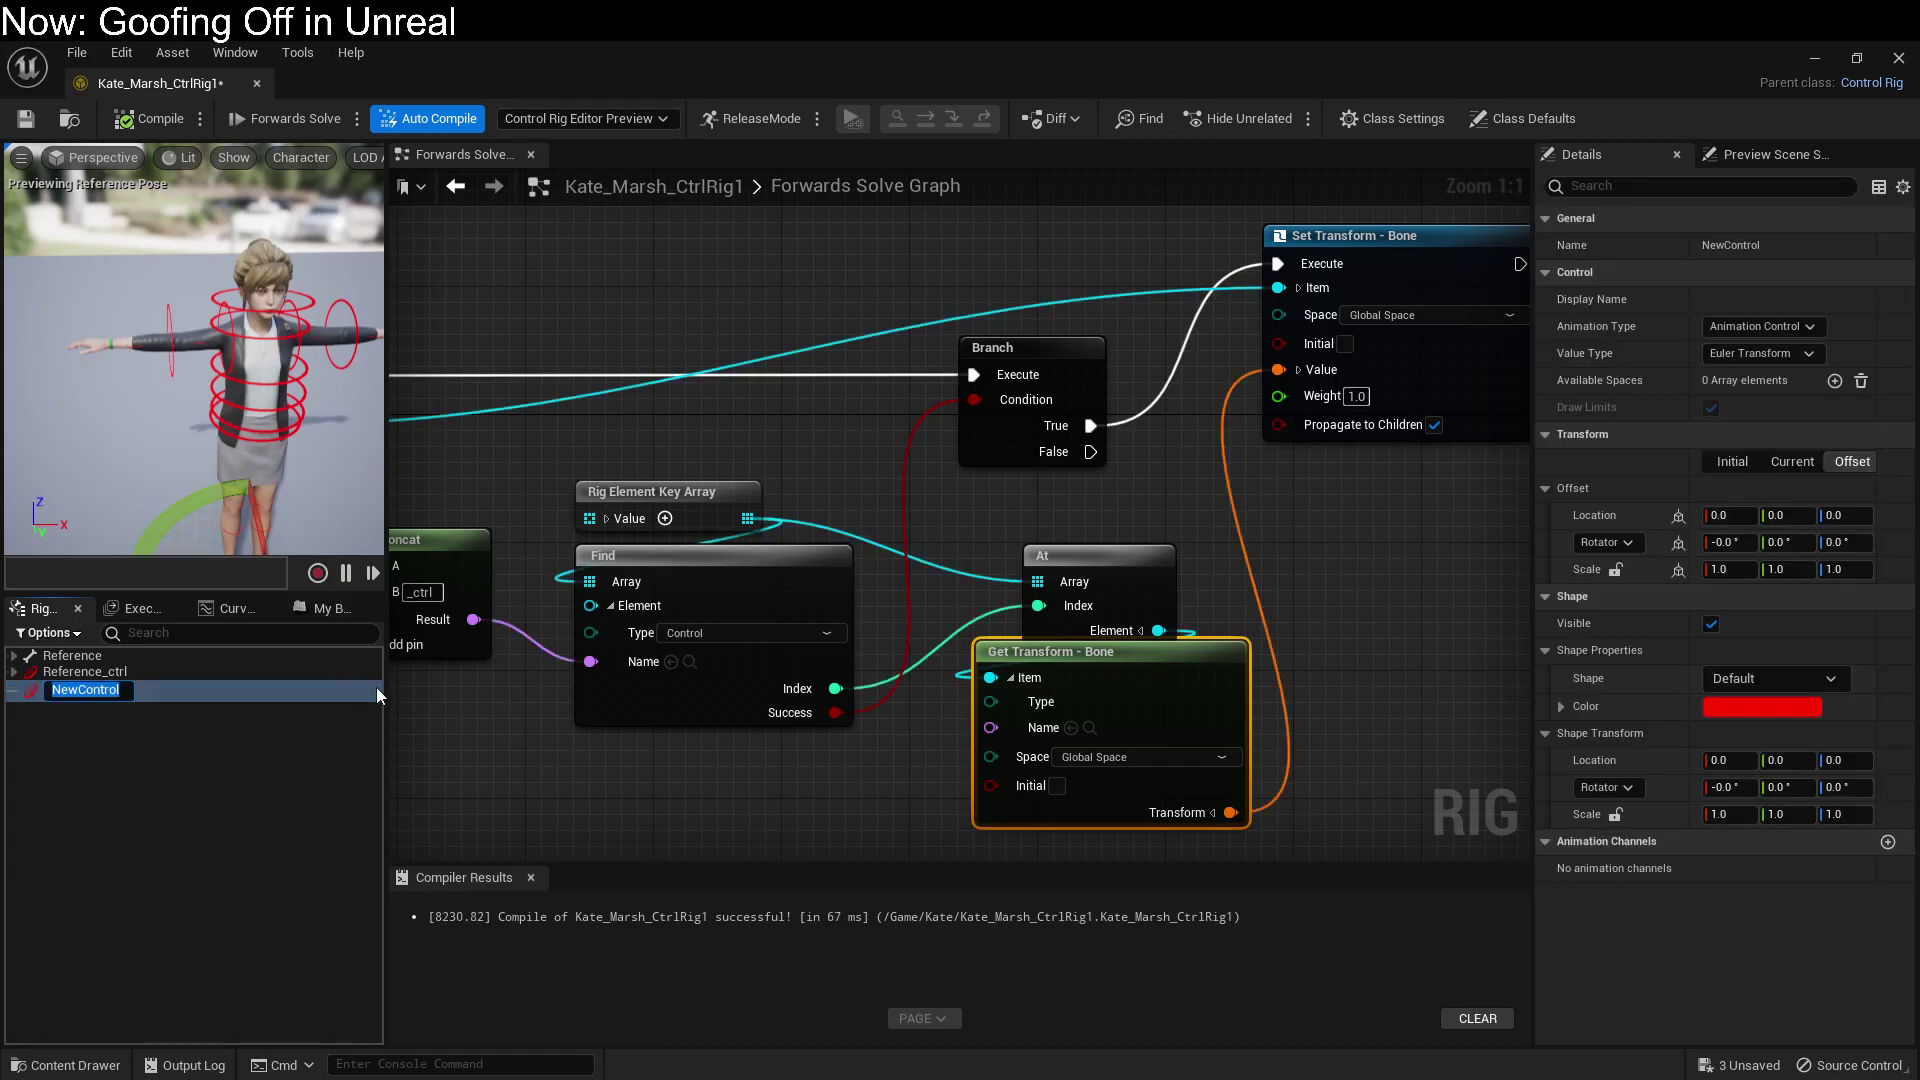
{"action": "type", "text": "IK_Hand_Right"}
{"action": "key", "text": "Return"}
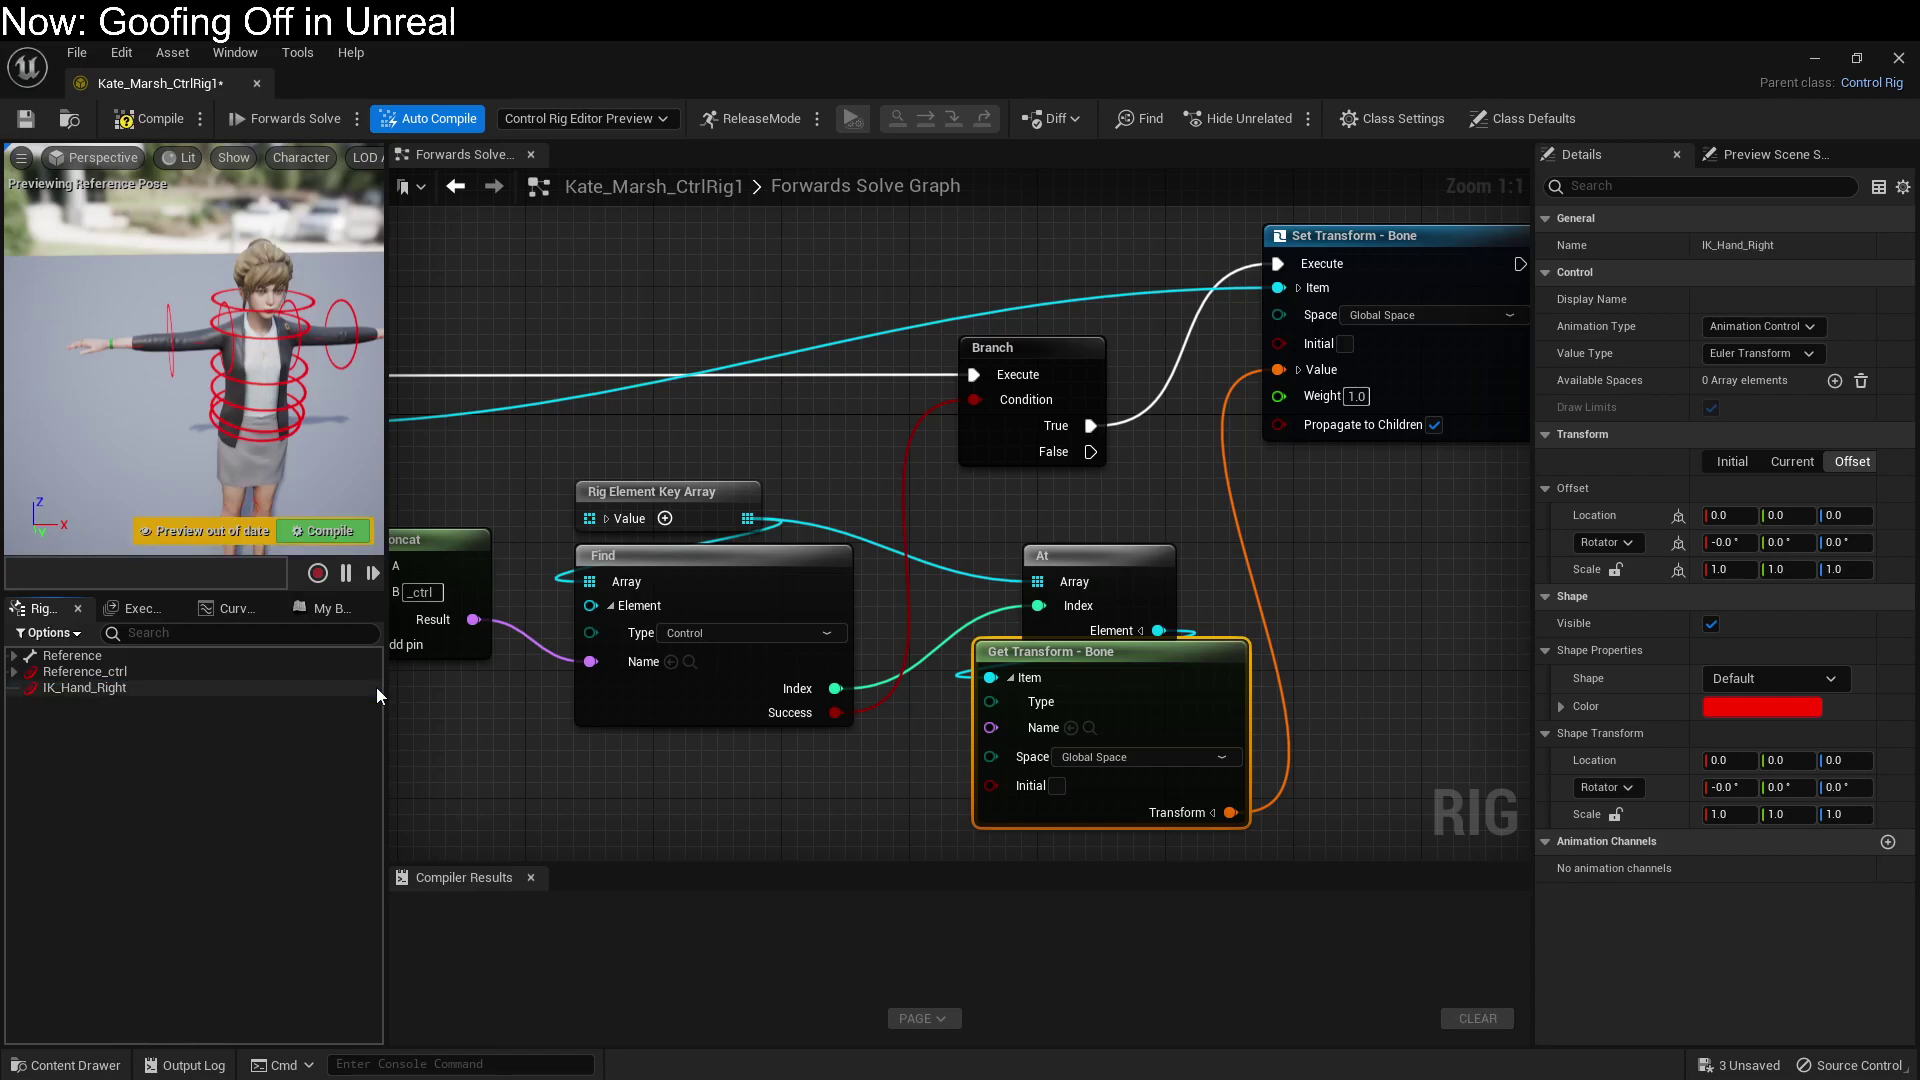
{"action": "left_click", "coordinate": [13, 671], "text": "shift"}
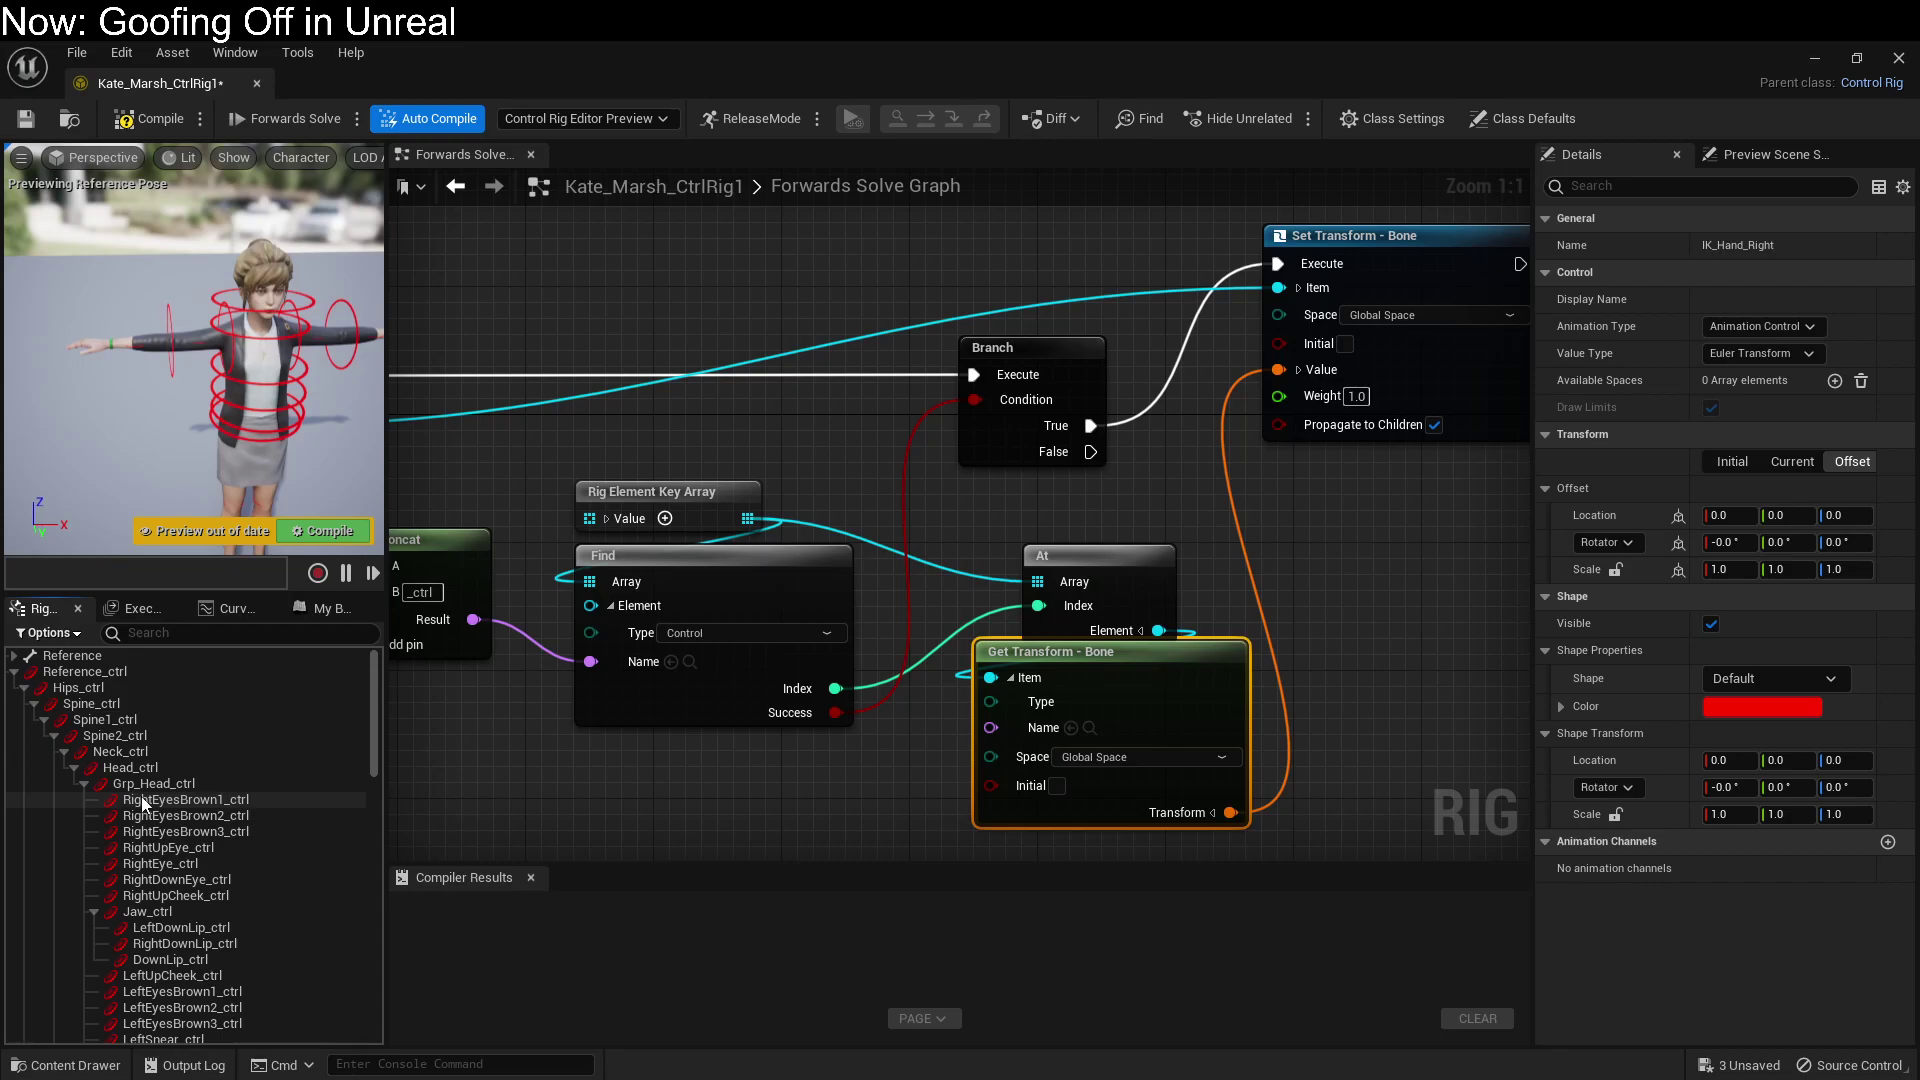
{"action": "scroll", "coordinate": [130, 804], "scroll_direction": "down", "scroll_amount": 3}
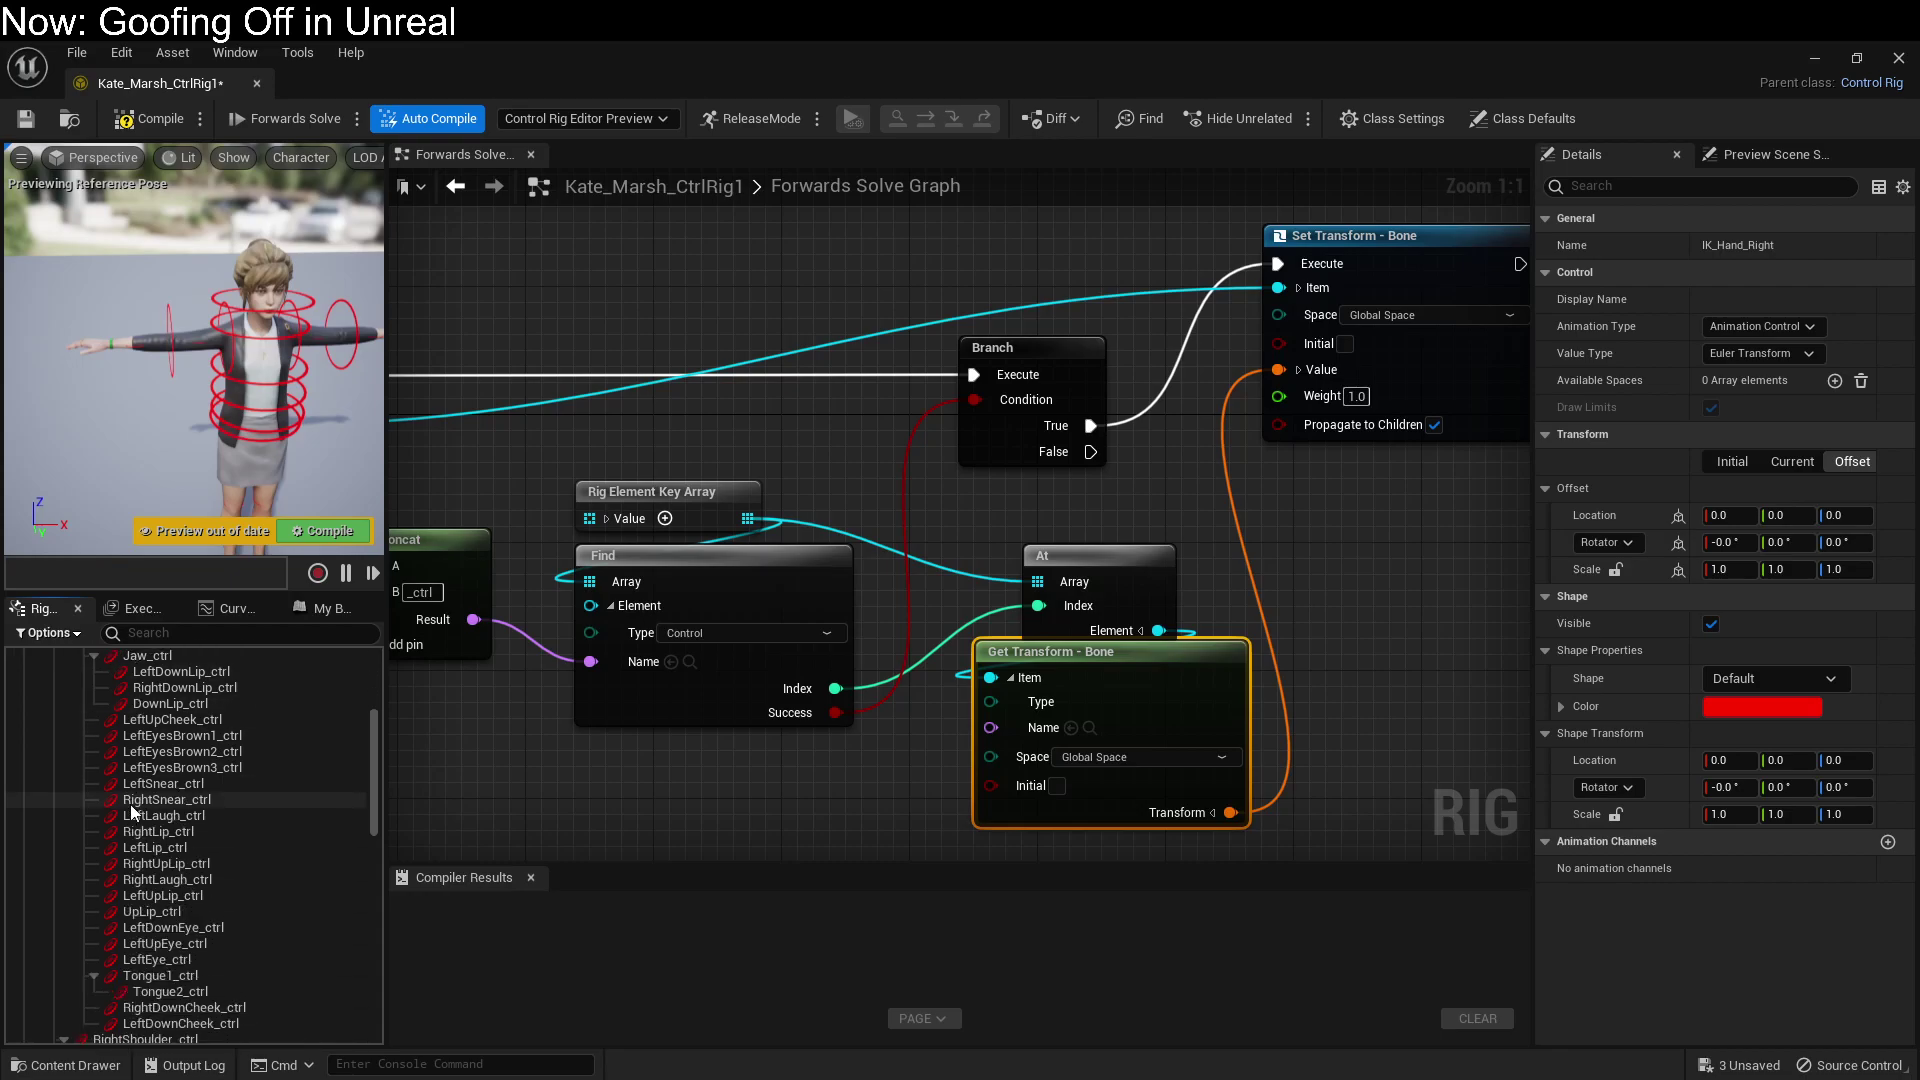
{"action": "scroll", "coordinate": [64, 668], "scroll_direction": "up", "scroll_amount": 3}
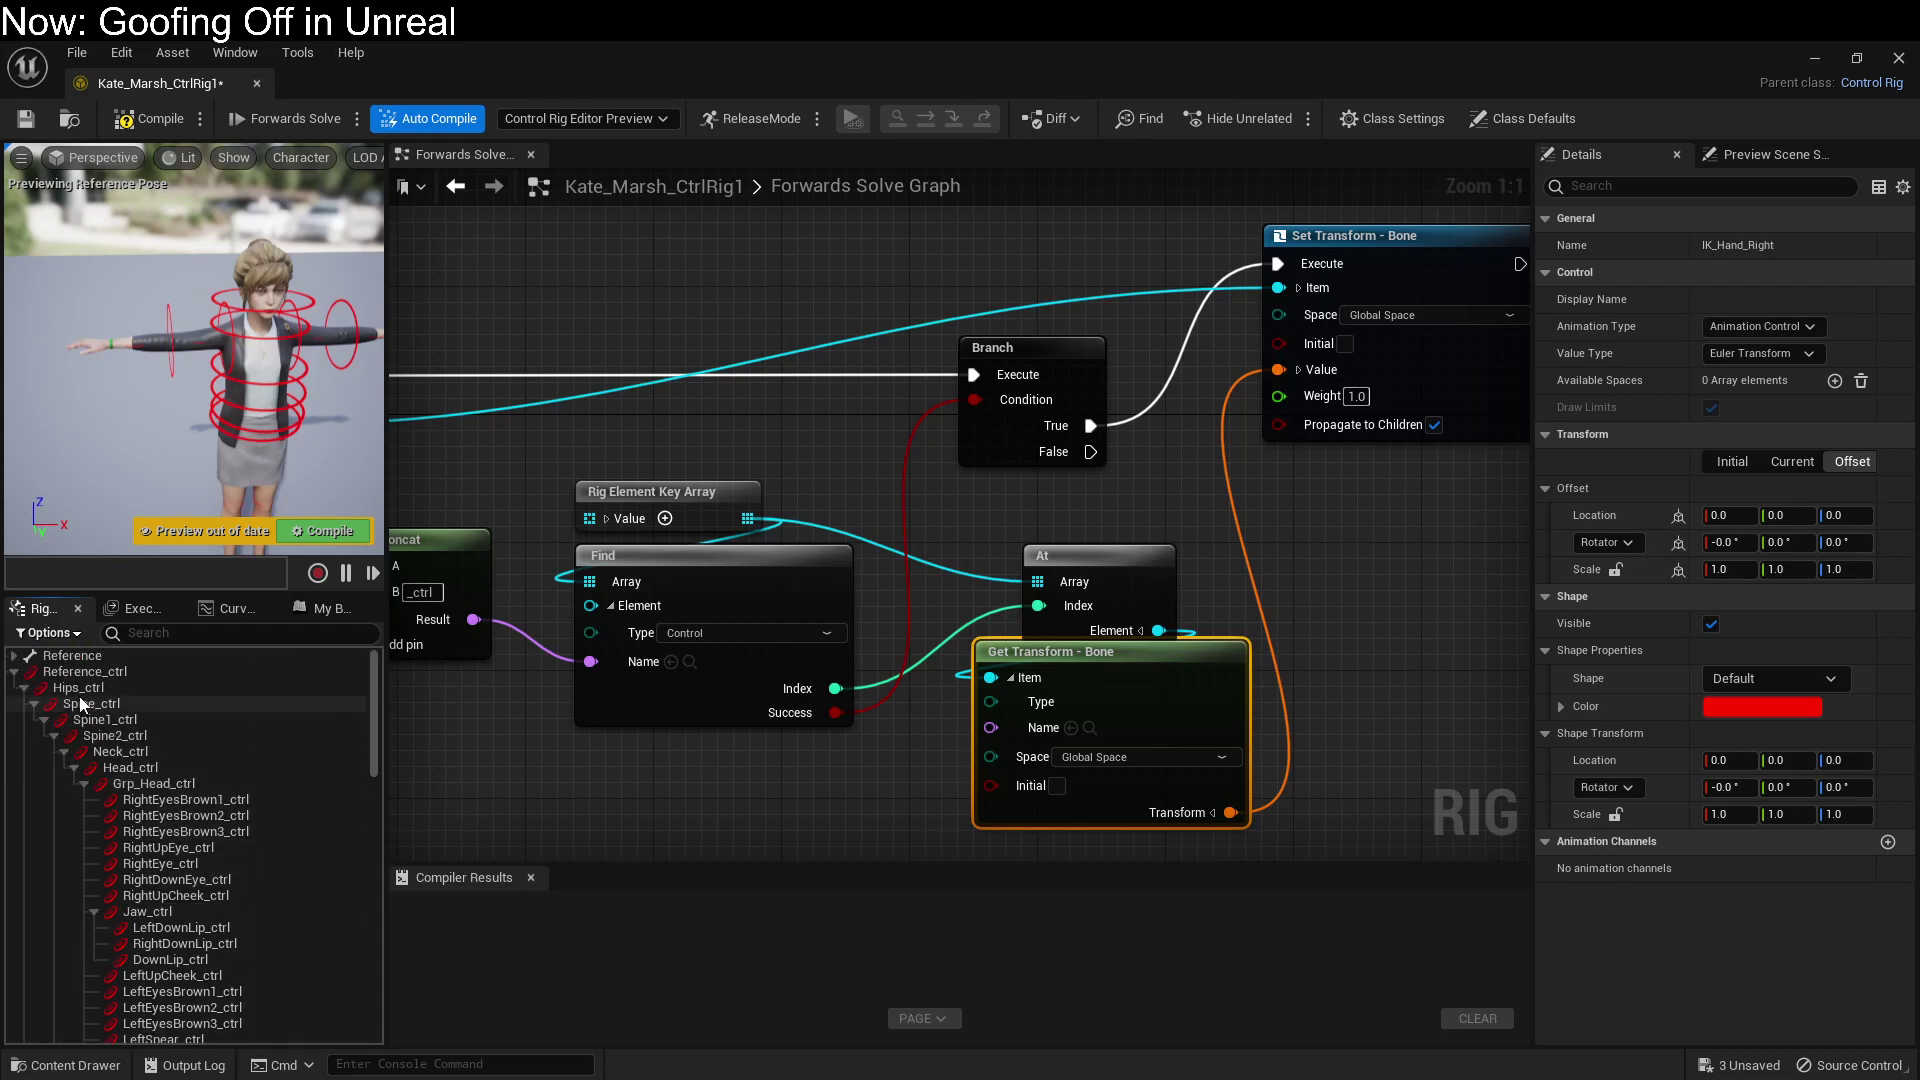
{"action": "left_click", "coordinate": [16, 674]}
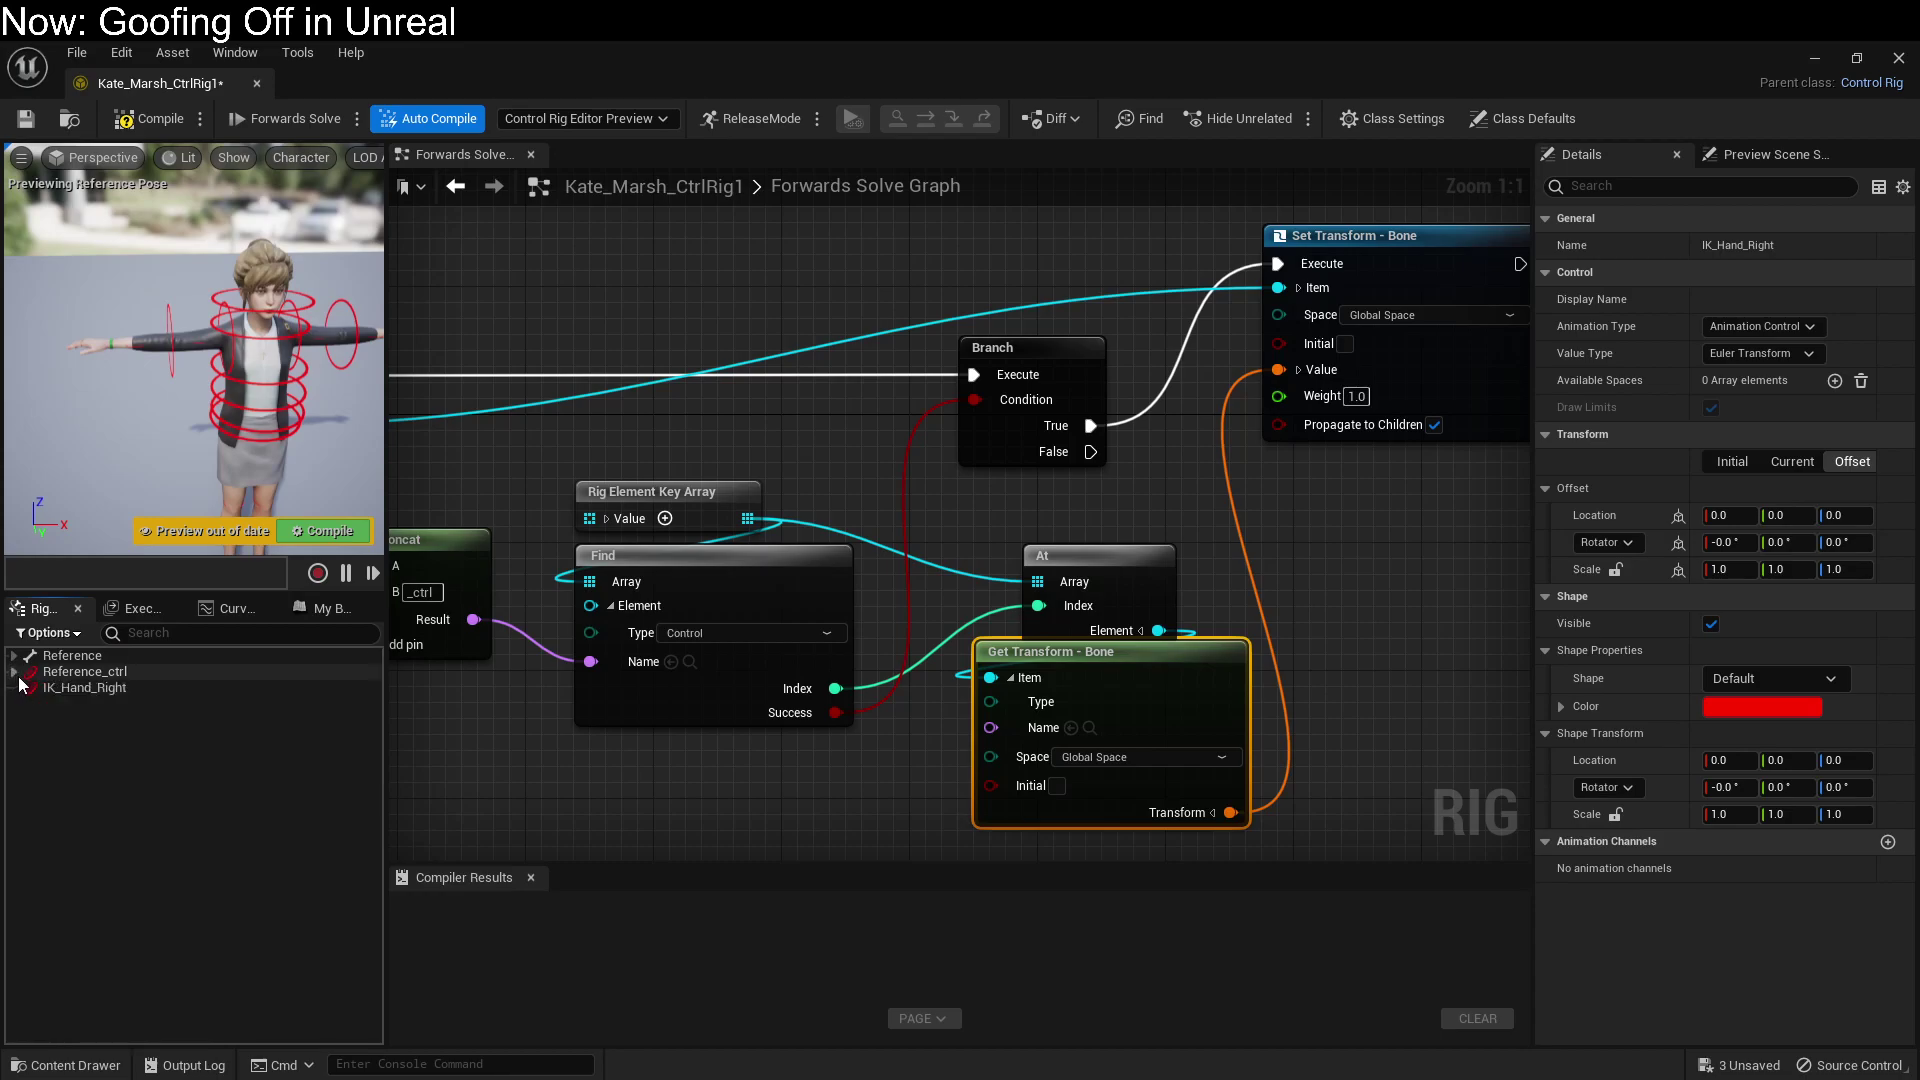
Step: Move IK_Hand_Right beside the right hip to about -26, 12, 94, set its offset transform from current, and compile the rig
{"action": "left_click", "coordinate": [88, 689]}
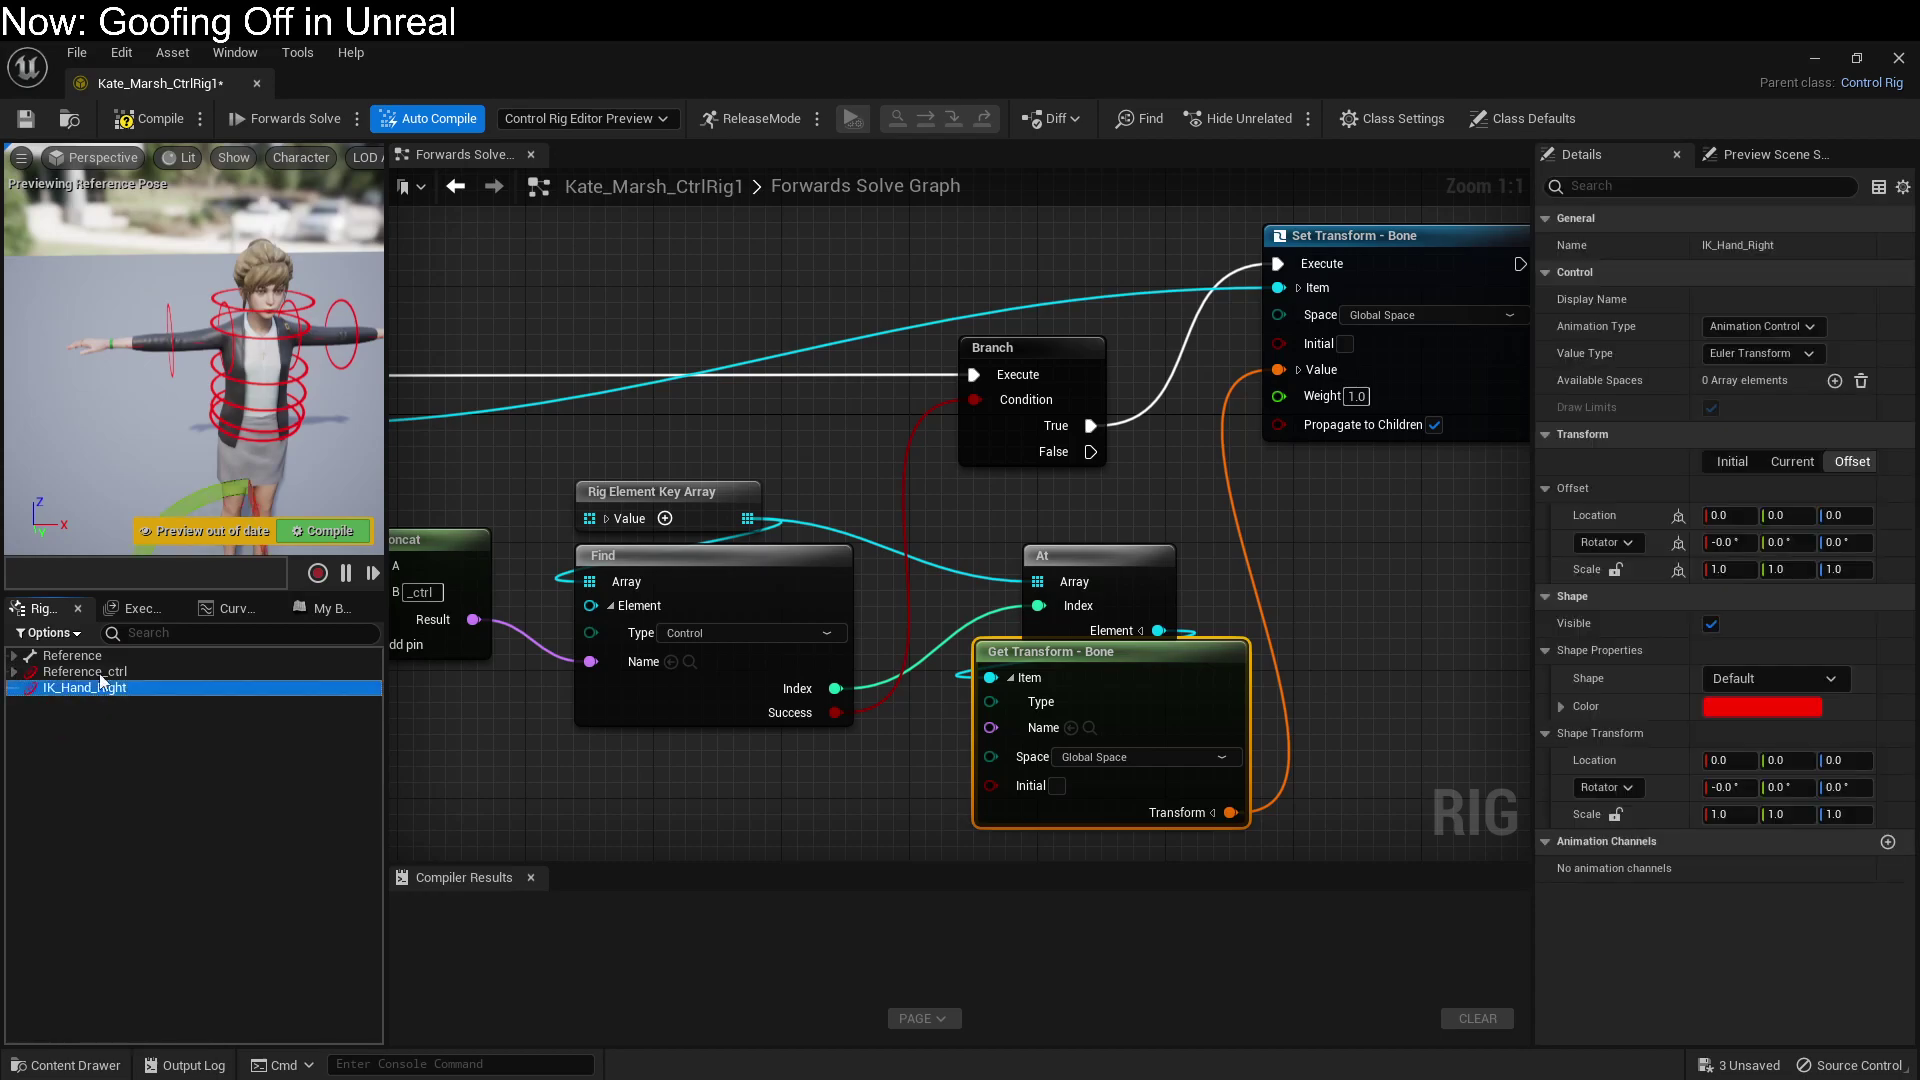
{"action": "right_click_drag", "start_coordinate": [194, 350], "coordinate": [198, 470]}
{"action": "key", "text": "w"}
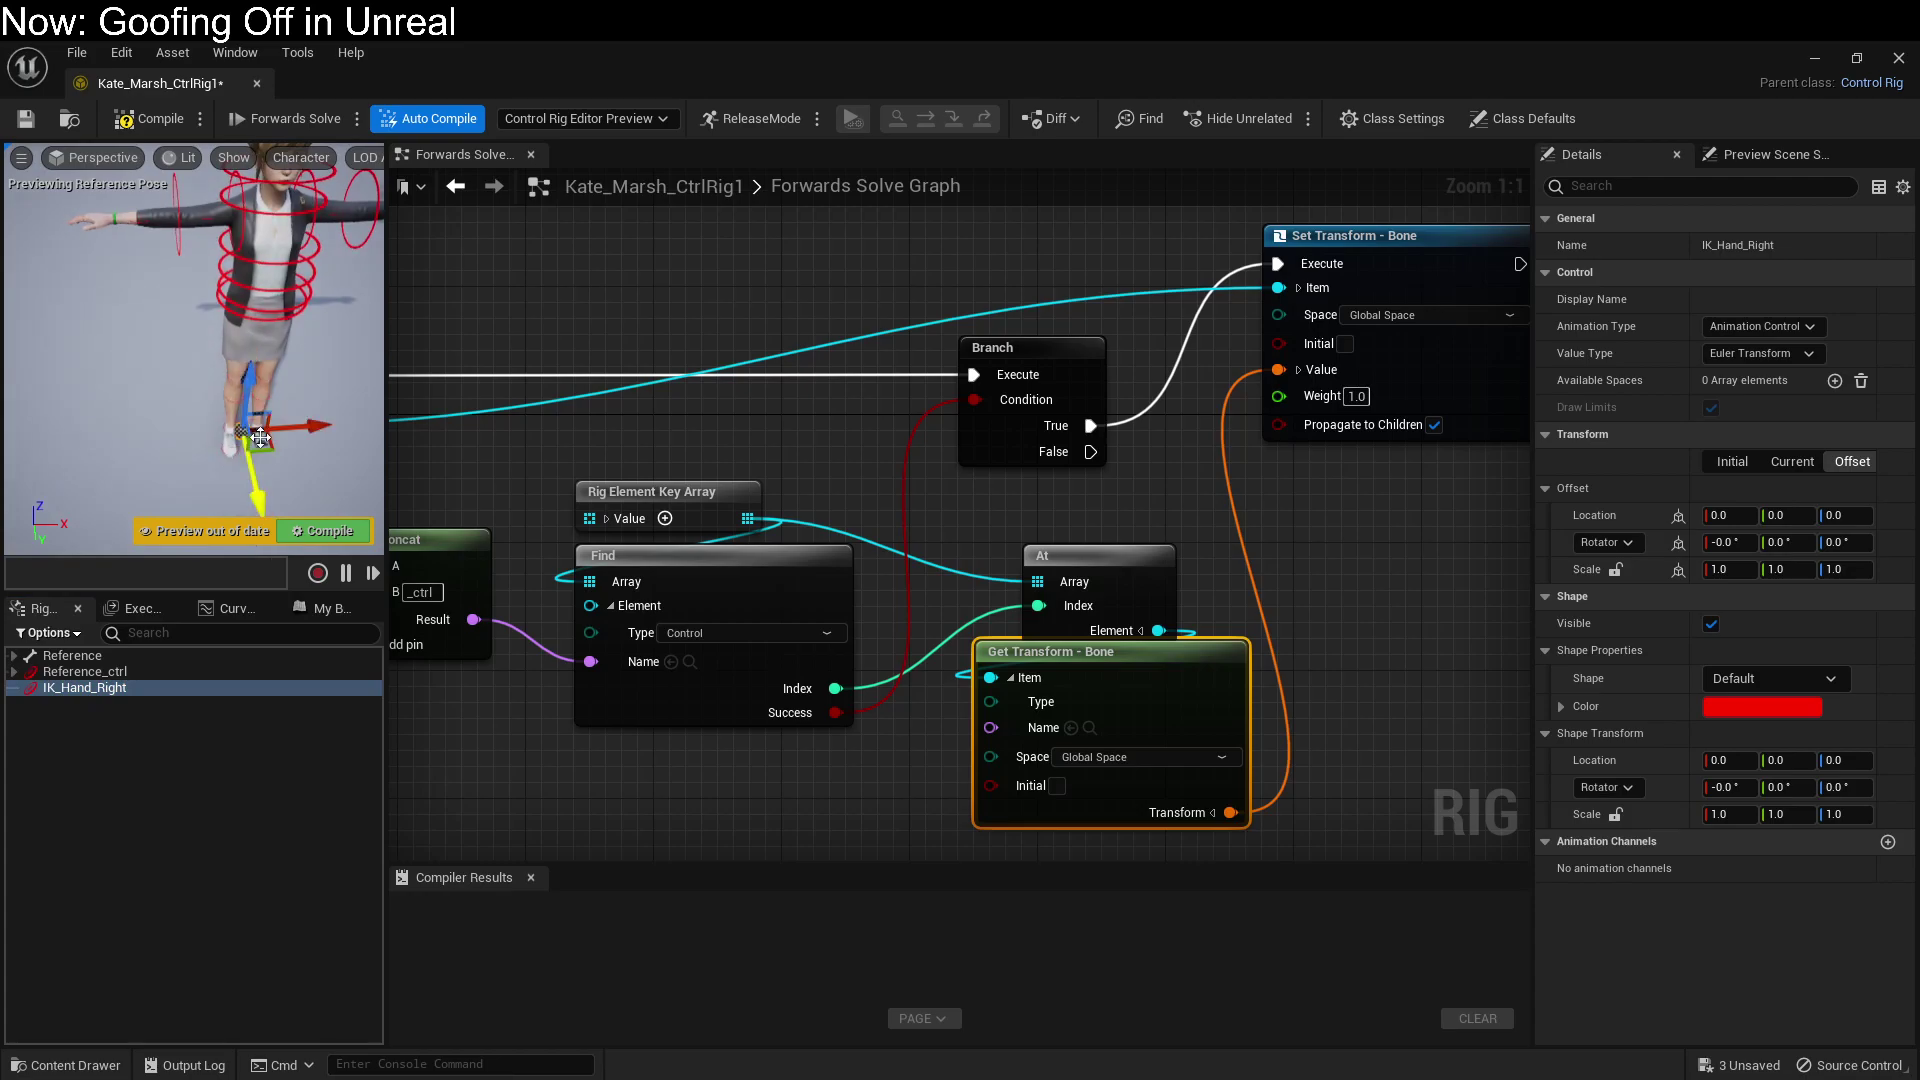
{"action": "left_click_drag", "start_coordinate": [258, 420], "coordinate": [281, 311]}
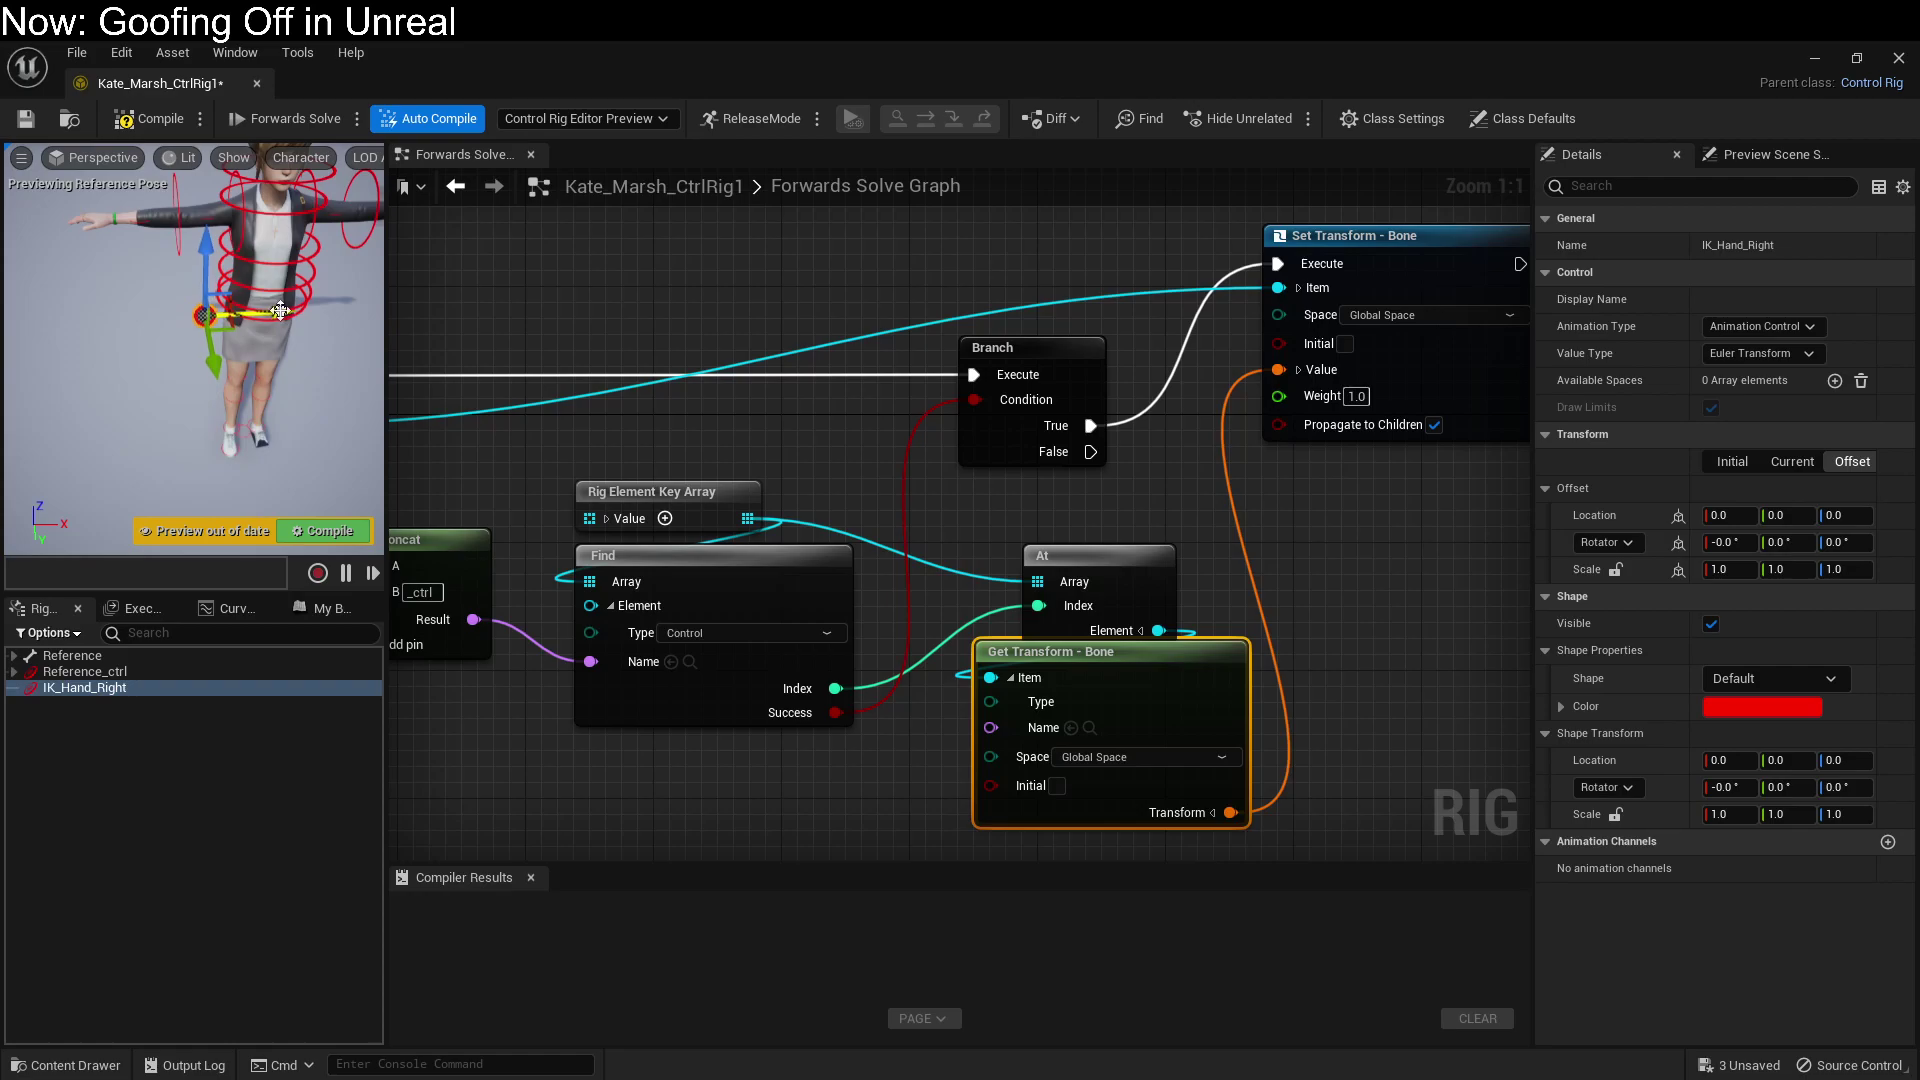
{"action": "right_click", "coordinate": [195, 316]}
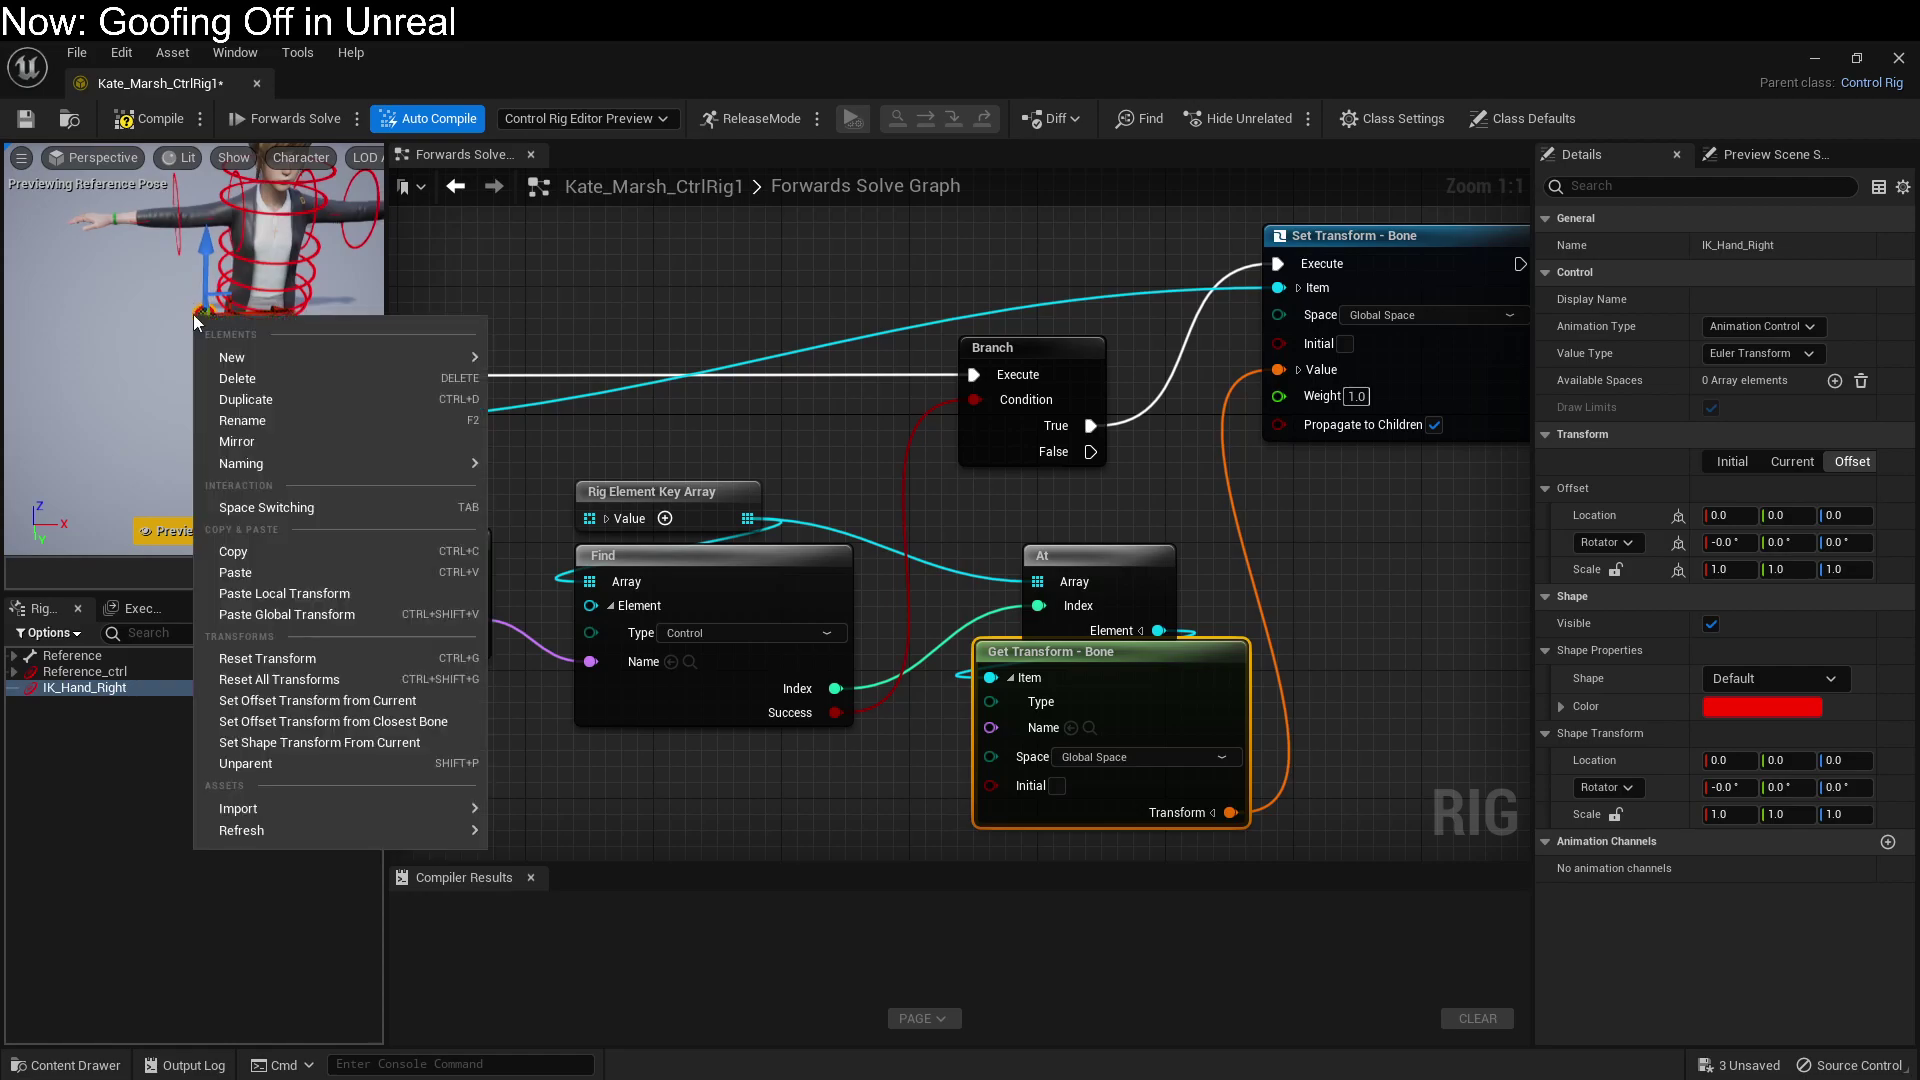
{"action": "left_click", "coordinate": [302, 704]}
{"action": "left_click", "coordinate": [140, 120]}
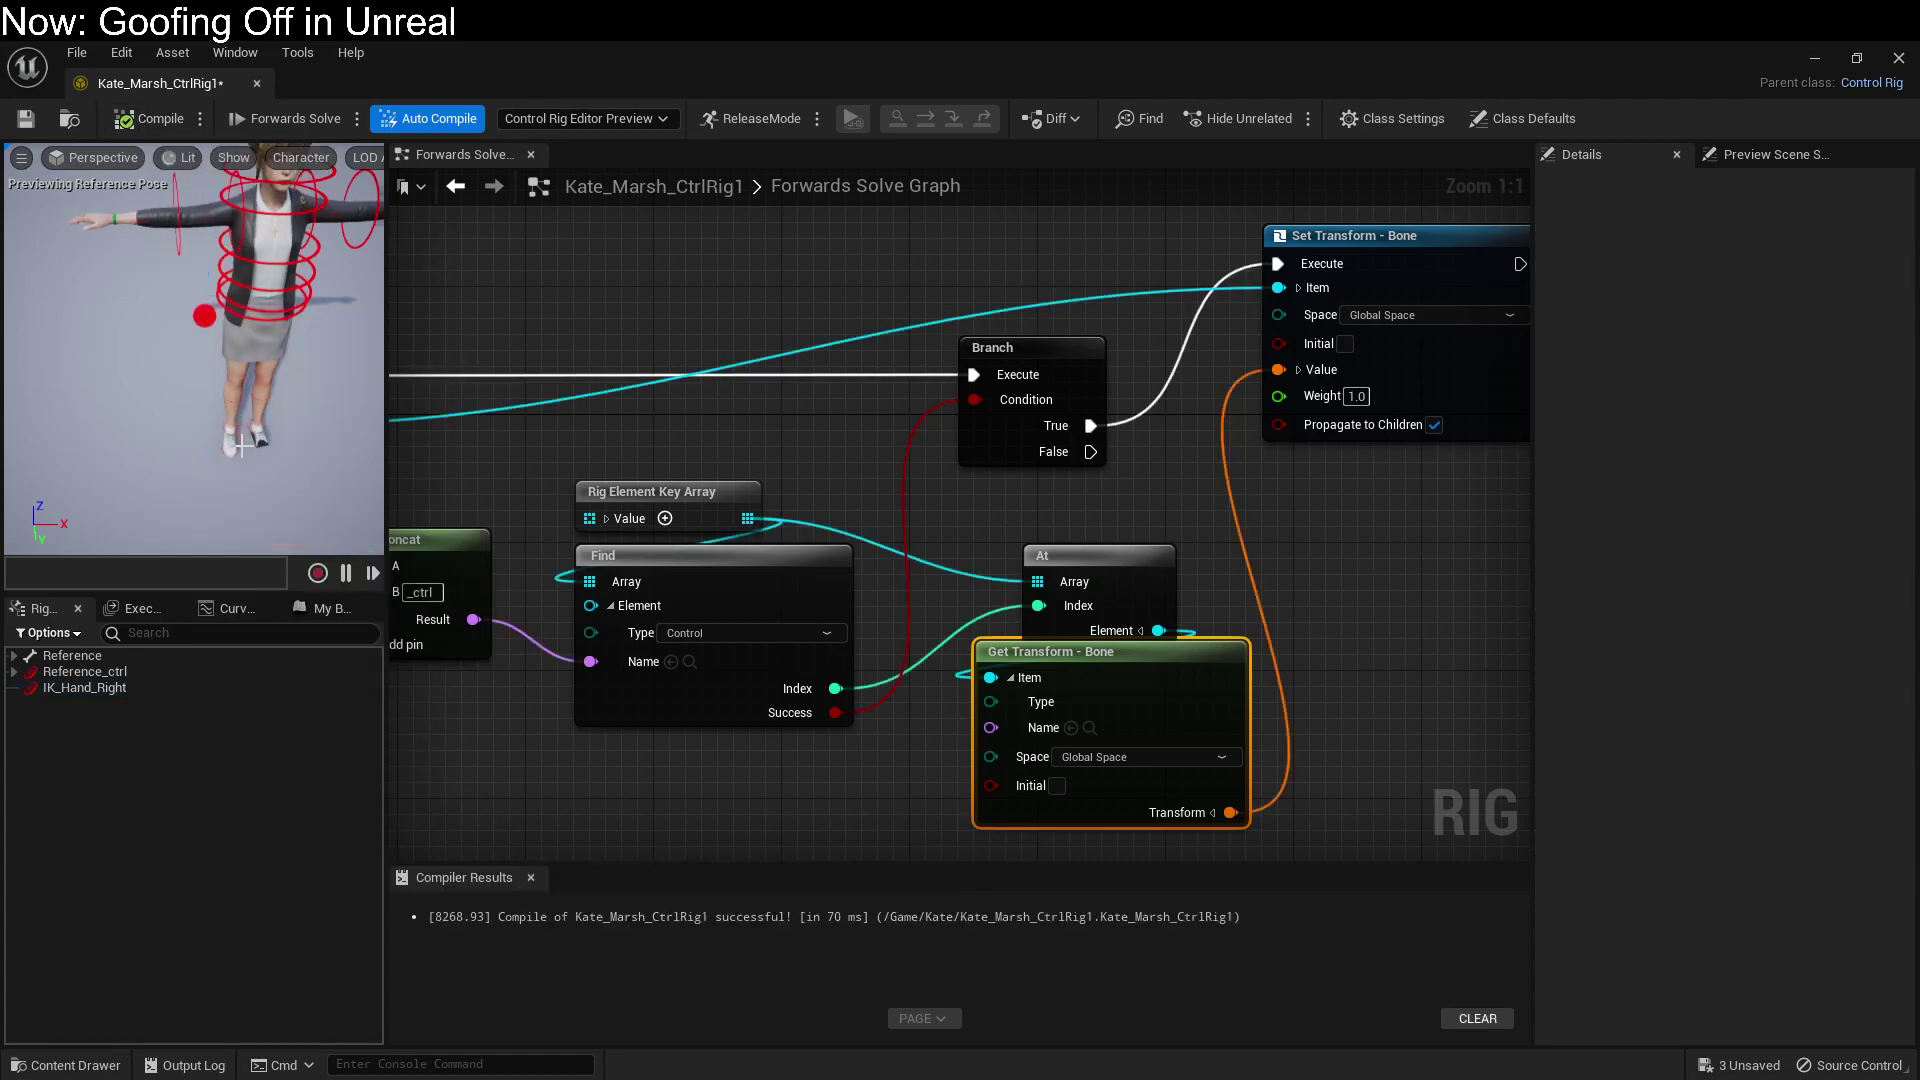
Step: Duplicate IK_Hand_Right, move the copy up and behind the body to about -26, -22, 111, and set its offset transform from current
{"action": "left_click", "coordinate": [100, 688]}
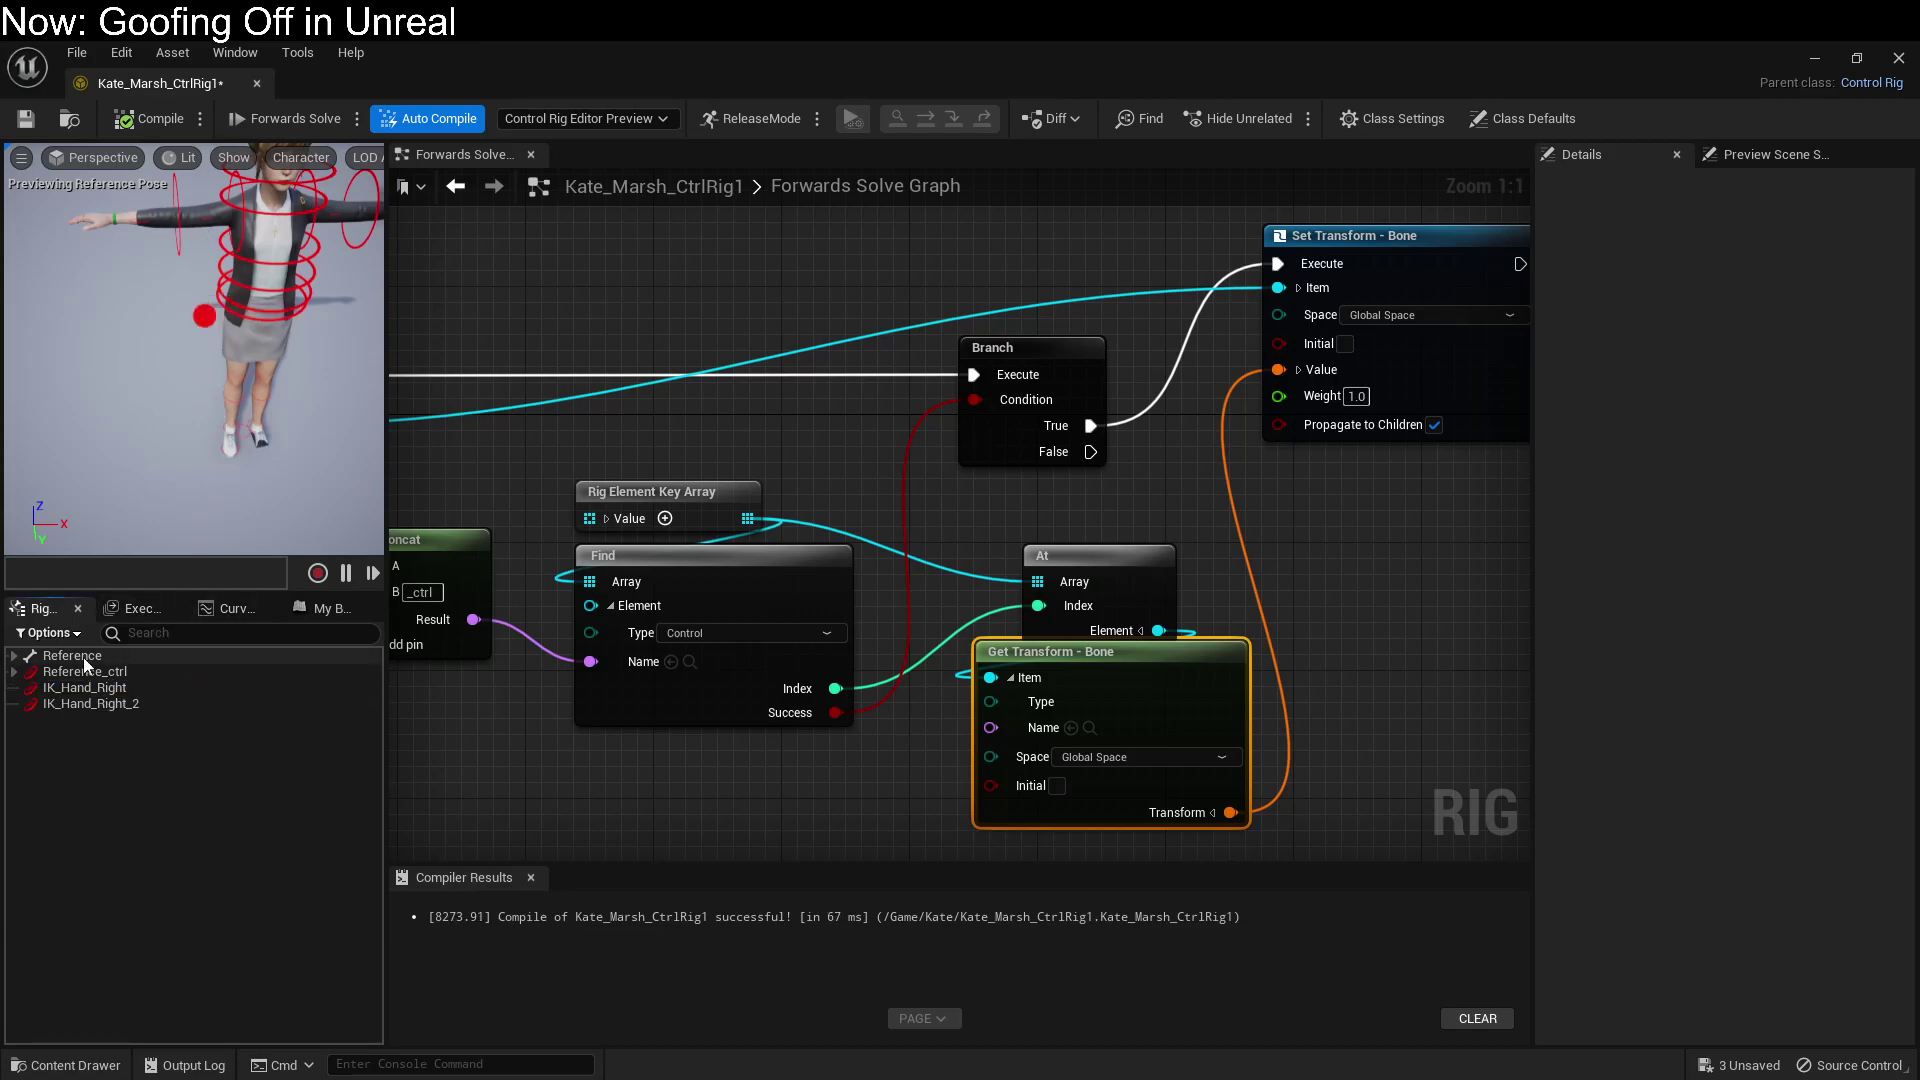
{"action": "key", "text": "ctrl+d"}
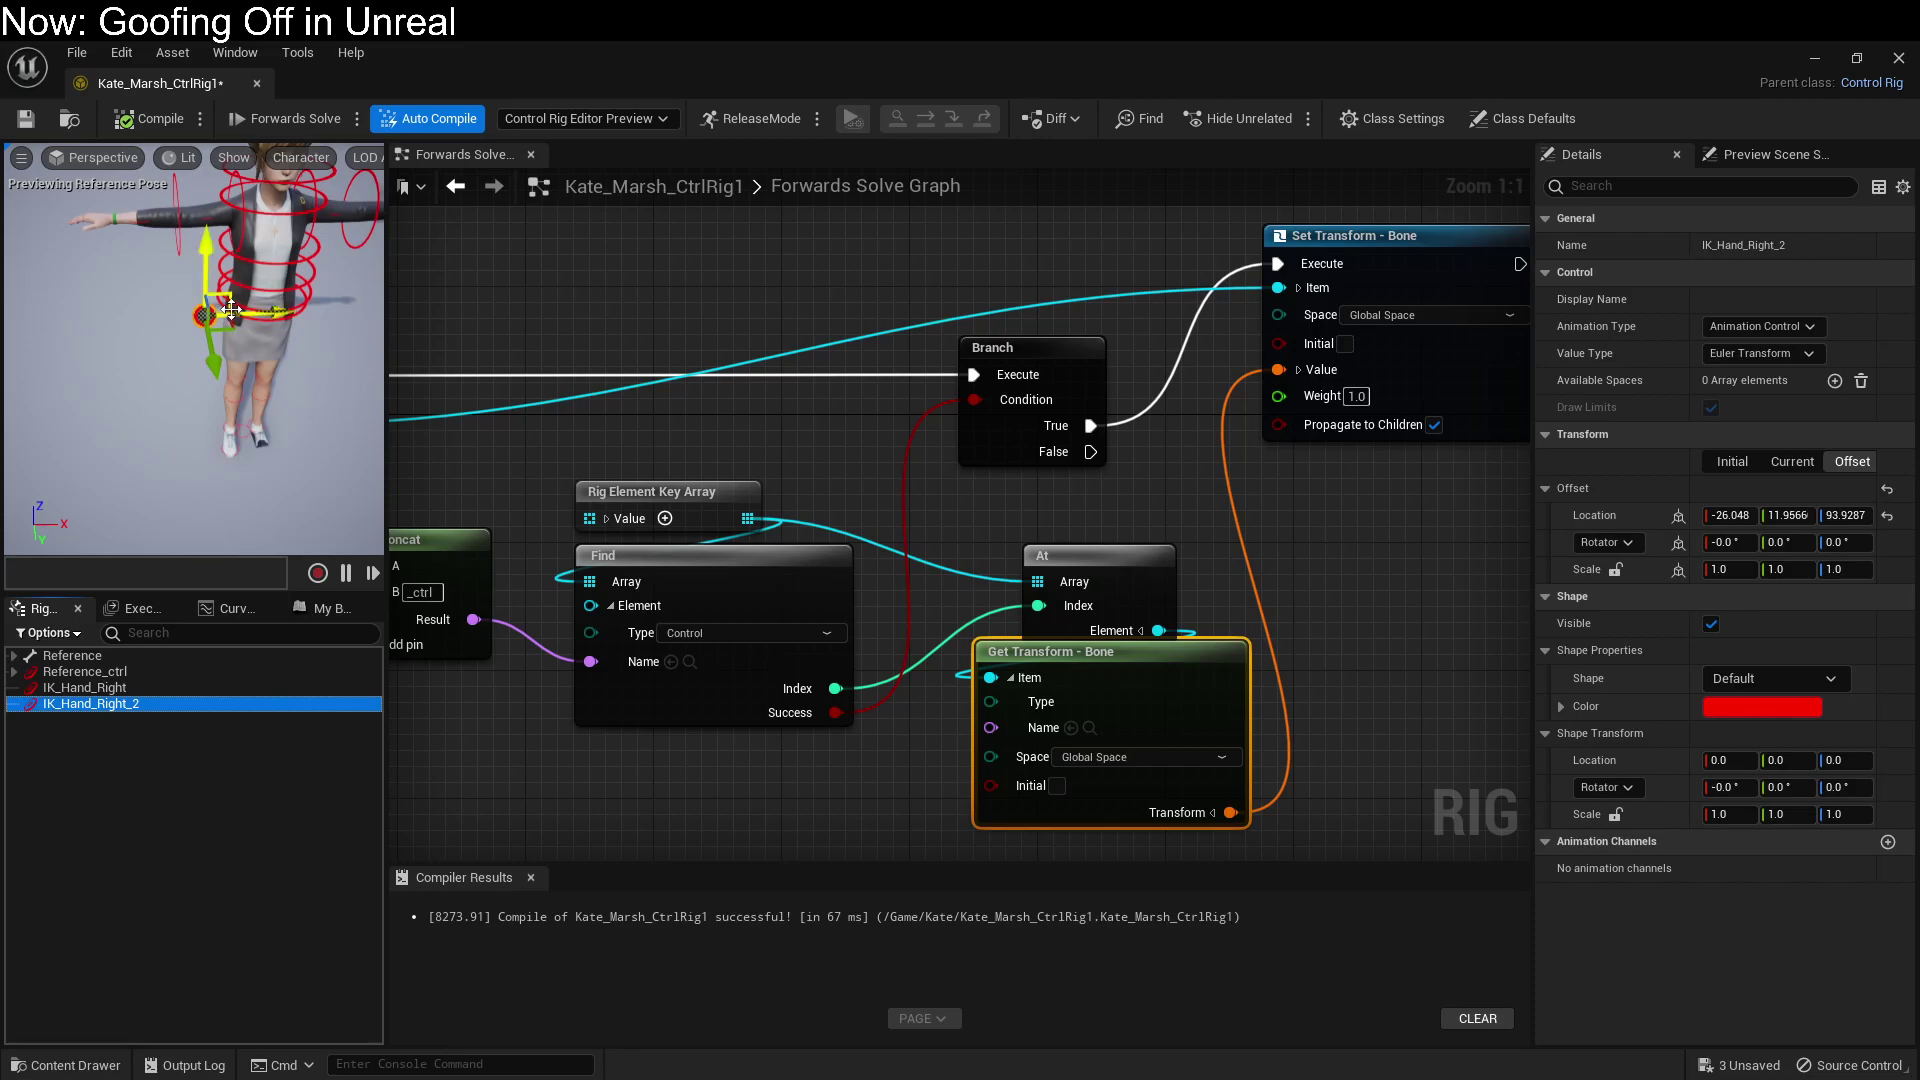
{"action": "left_click_drag", "start_coordinate": [231, 310], "coordinate": [207, 169]}
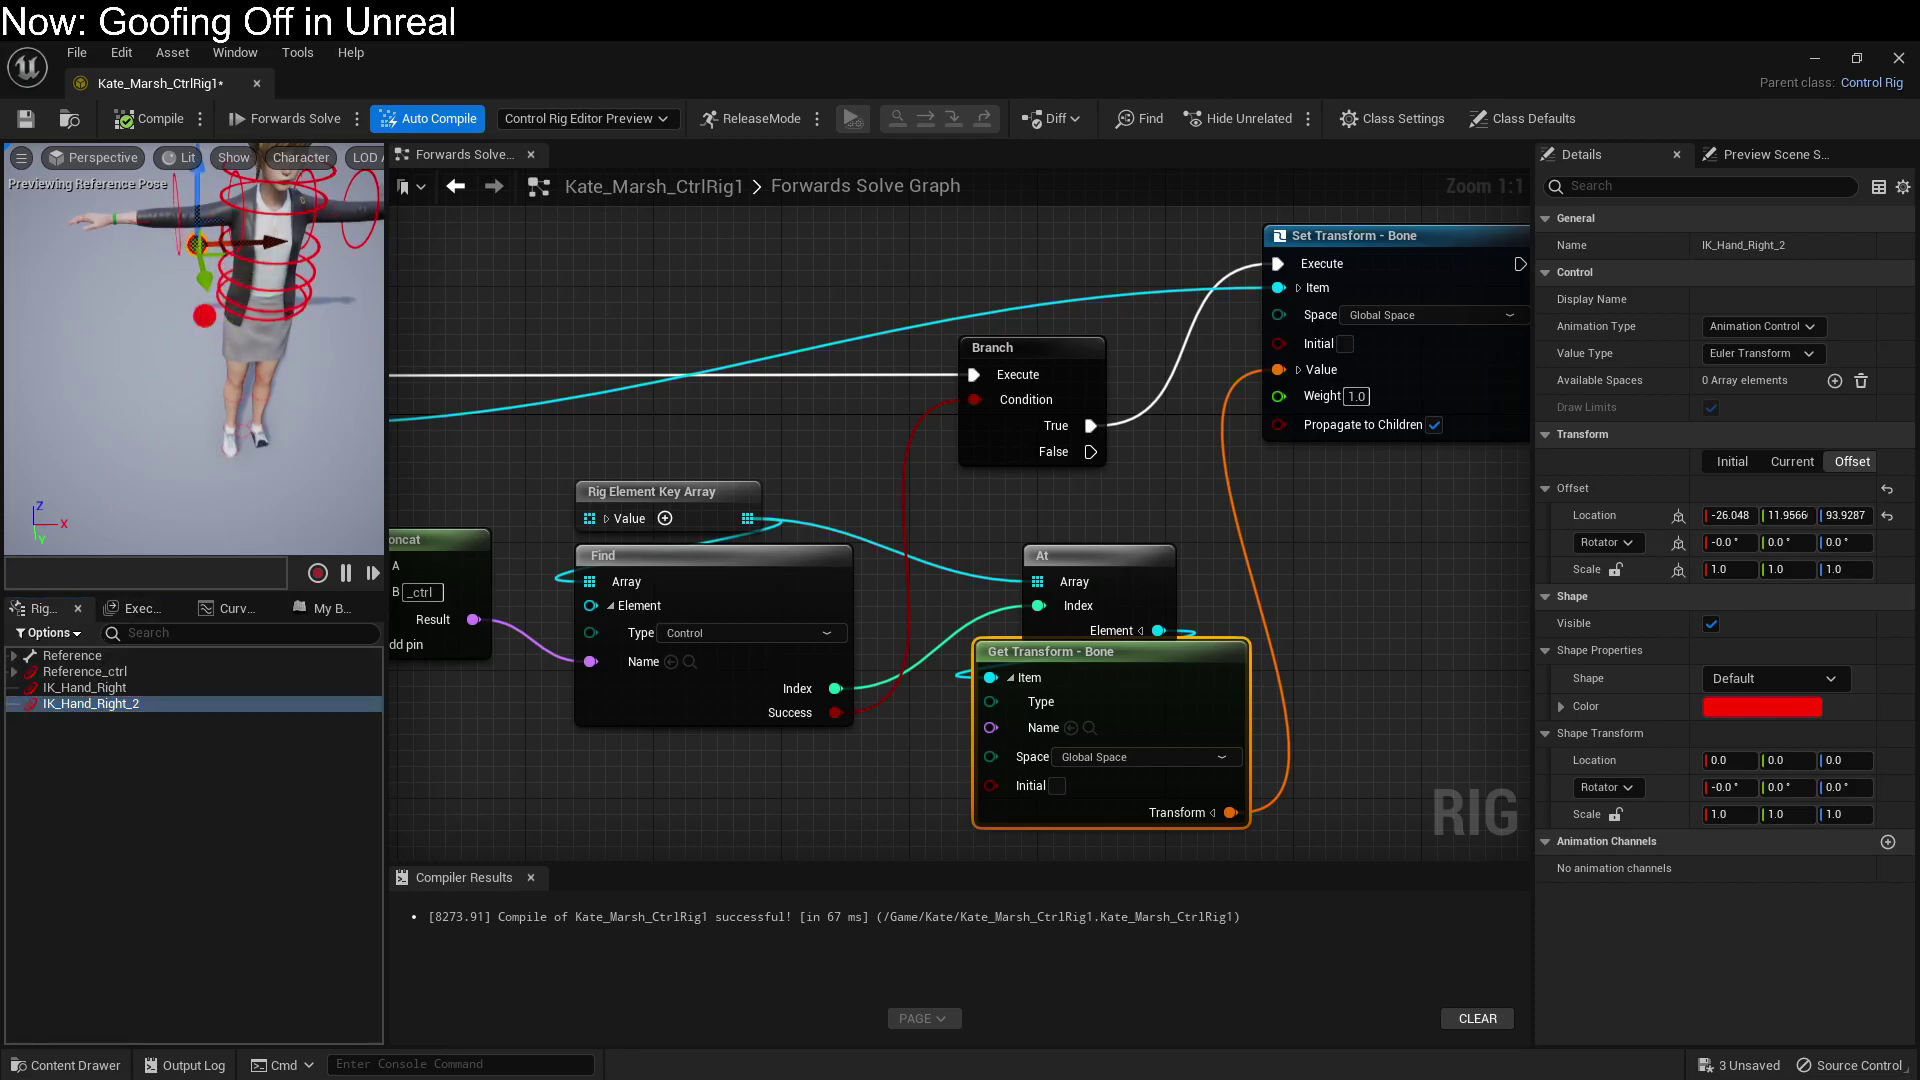
{"action": "right_click", "coordinate": [194, 242]}
{"action": "left_click", "coordinate": [261, 618]}
Step: Rename the duplicated control IK_Elbow_Right
{"action": "double_click", "coordinate": [164, 707]}
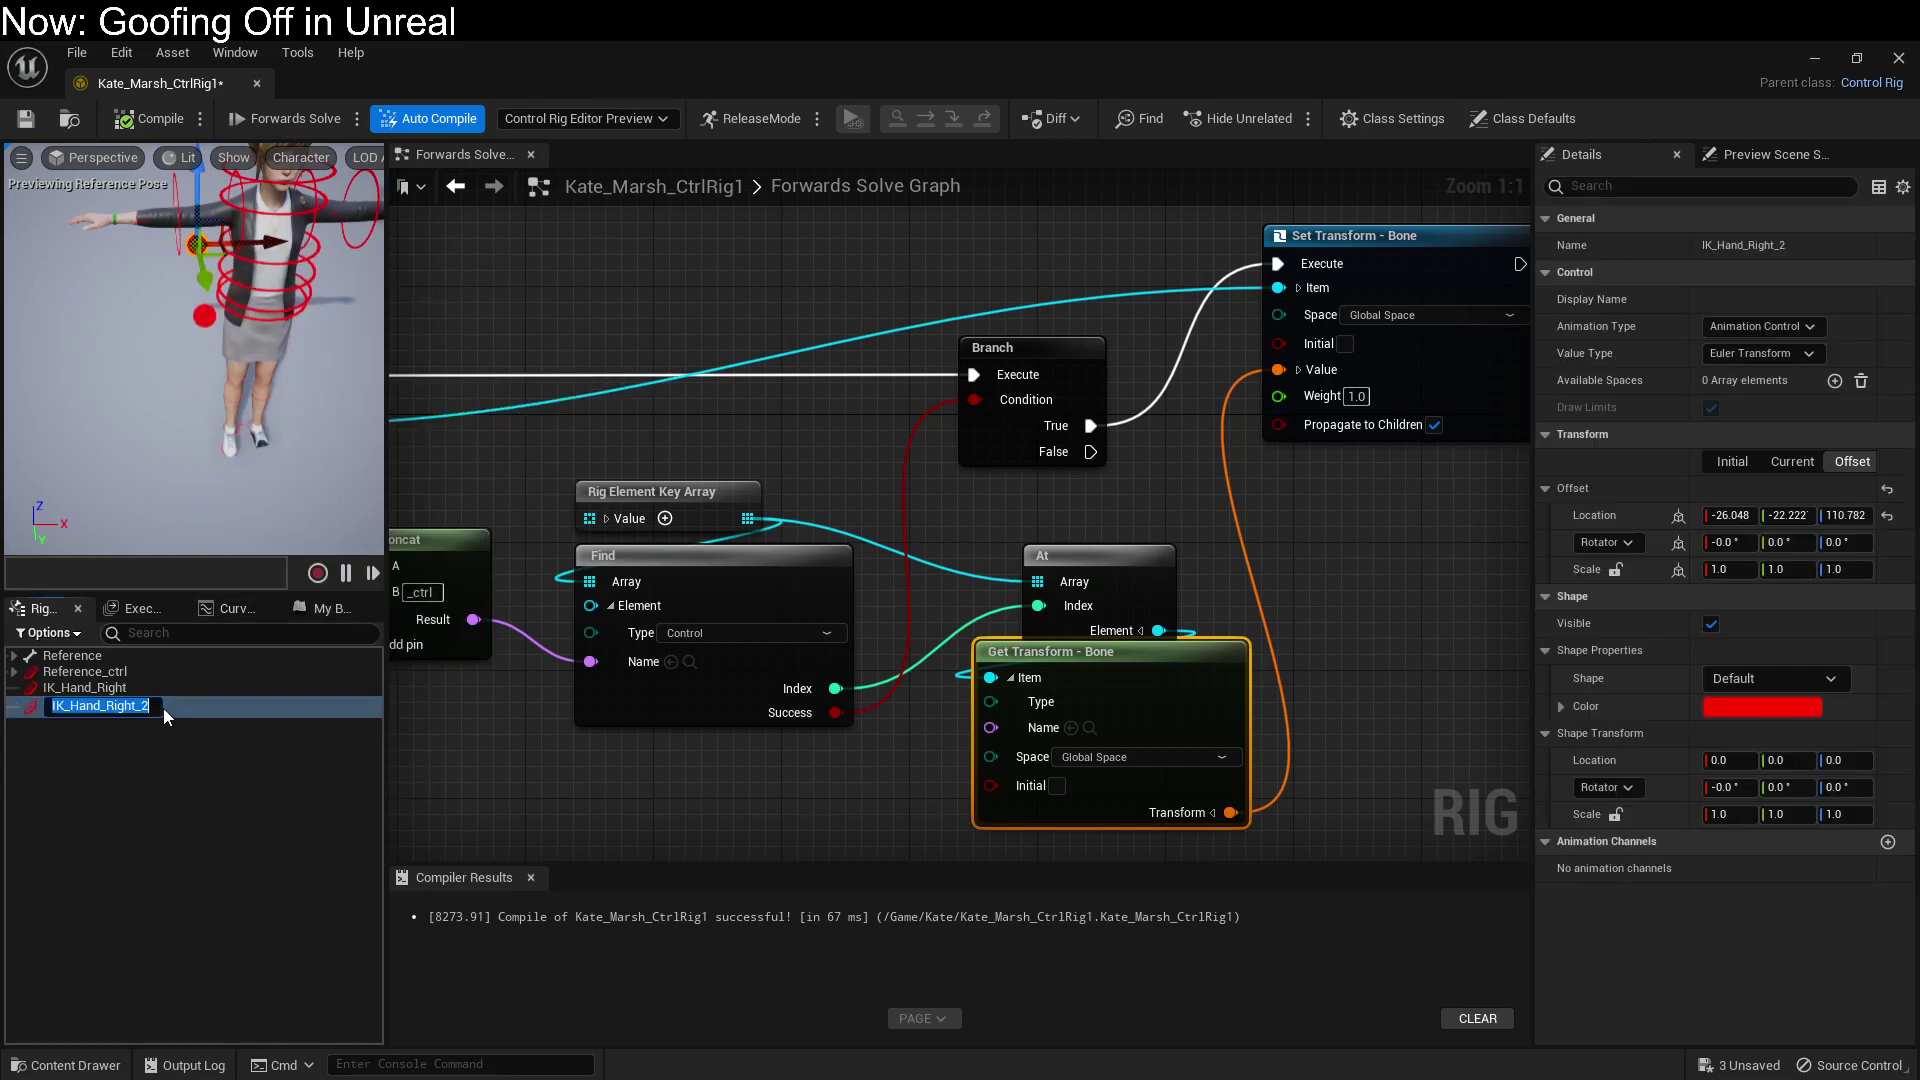
{"action": "left_click", "coordinate": [94, 706]}
{"action": "key", "text": "BackSpace"}
{"action": "key", "text": "BackSpace"}
{"action": "key", "text": "BackSpace"}
{"action": "key", "text": "Delete"}
{"action": "type", "text": "Elbow"}
{"action": "key", "text": "Return"}
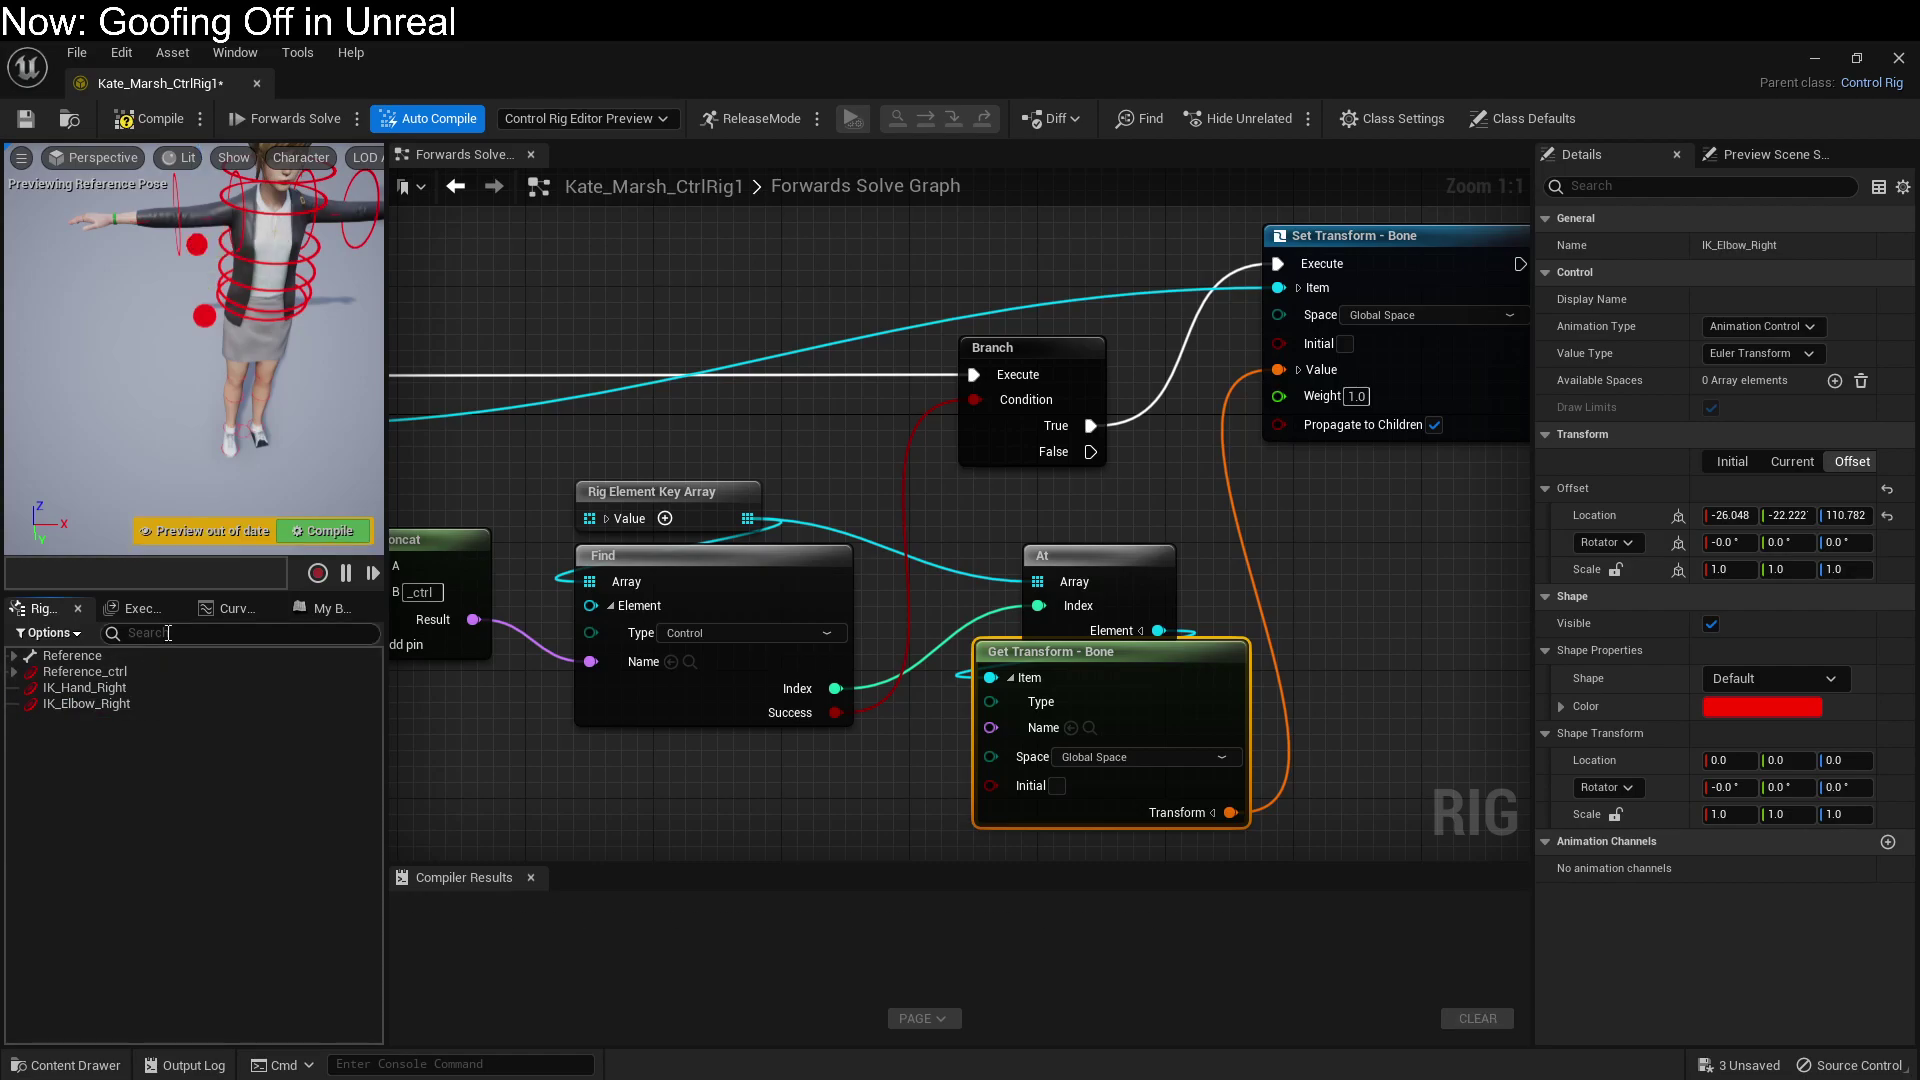
Step: Add a Sequence node from the Forwards Solve execute output and place it between Forwards Solve and For Each, slightly higher
{"action": "scroll", "coordinate": [972, 524], "scroll_direction": "down", "scroll_amount": 4}
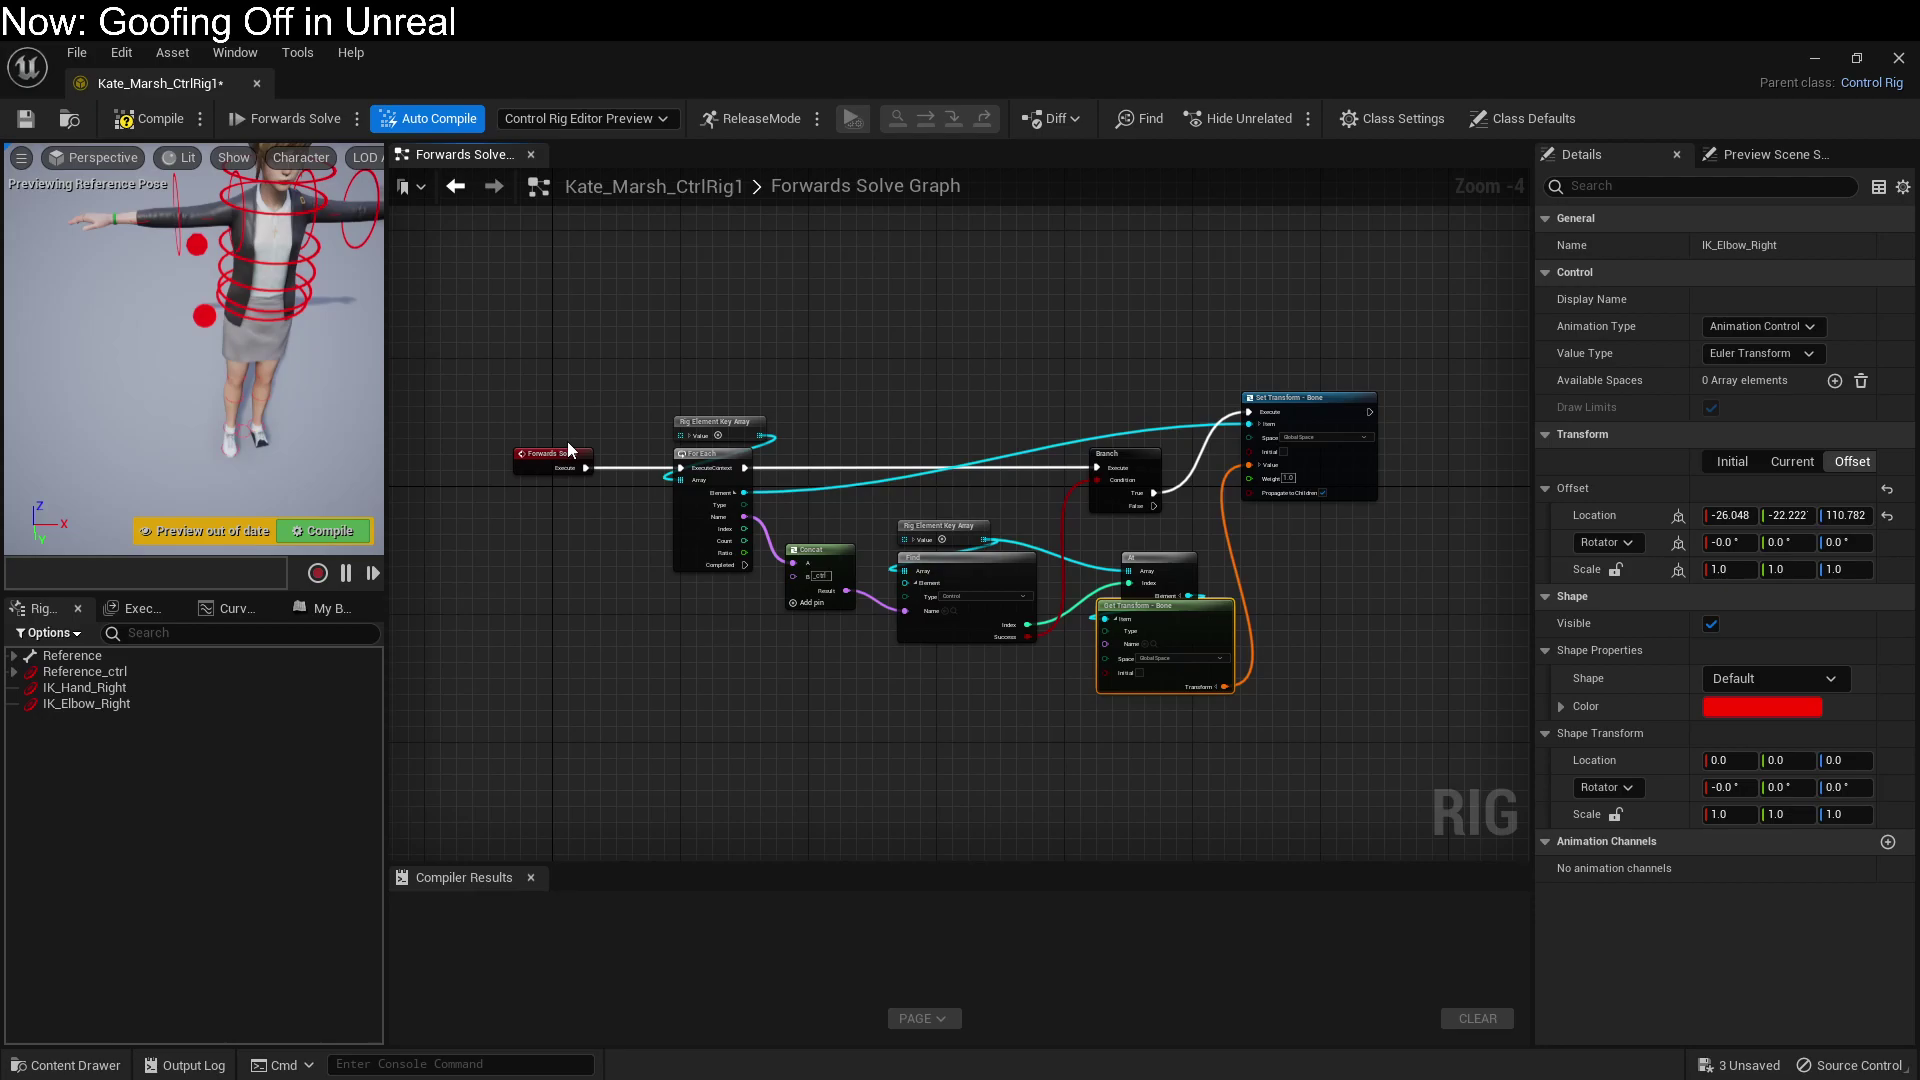
{"action": "mouse_move", "coordinate": [568, 451]}
{"action": "left_mouse_down"}
{"action": "mouse_move", "coordinate": [440, 459]}
{"action": "mouse_move", "coordinate": [495, 470]}
{"action": "mouse_move", "coordinate": [546, 448]}
{"action": "left_mouse_up"}
{"action": "type", "text": "seq"}
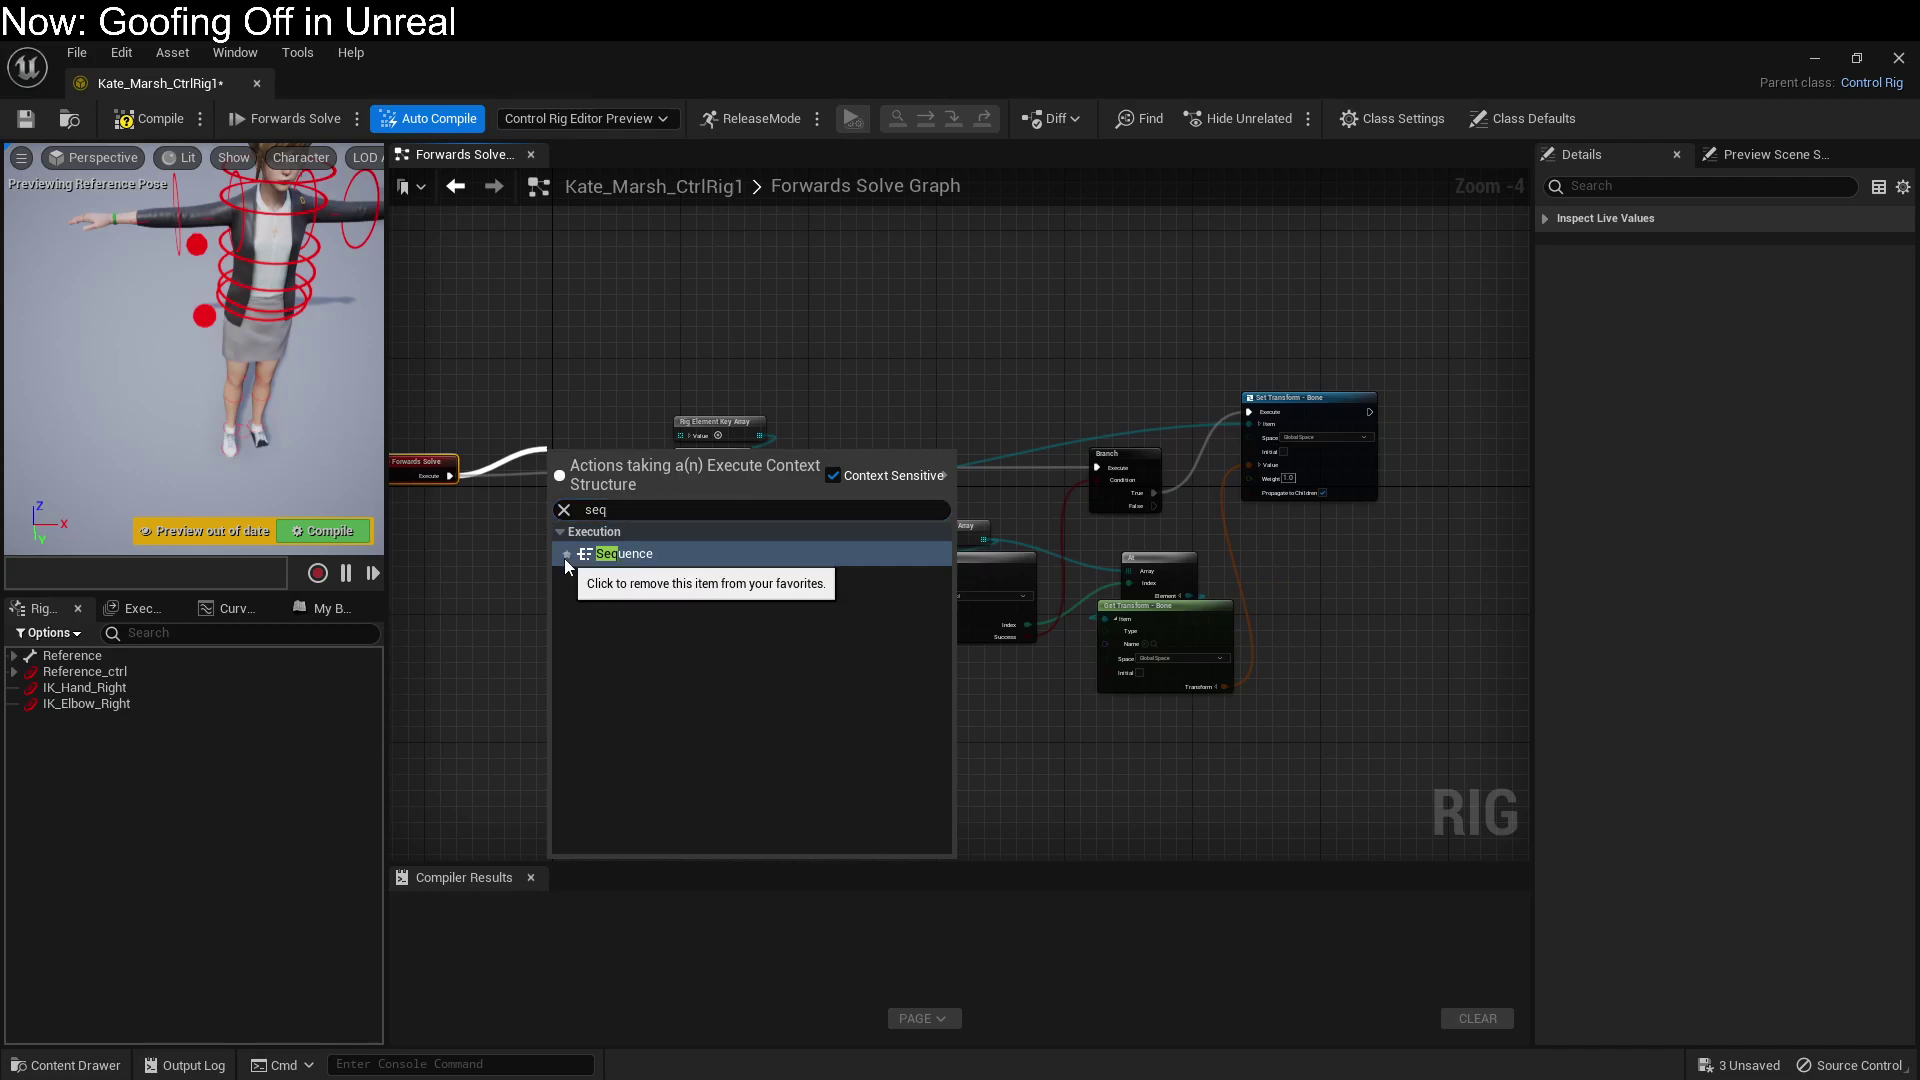
{"action": "left_click", "coordinate": [623, 554]}
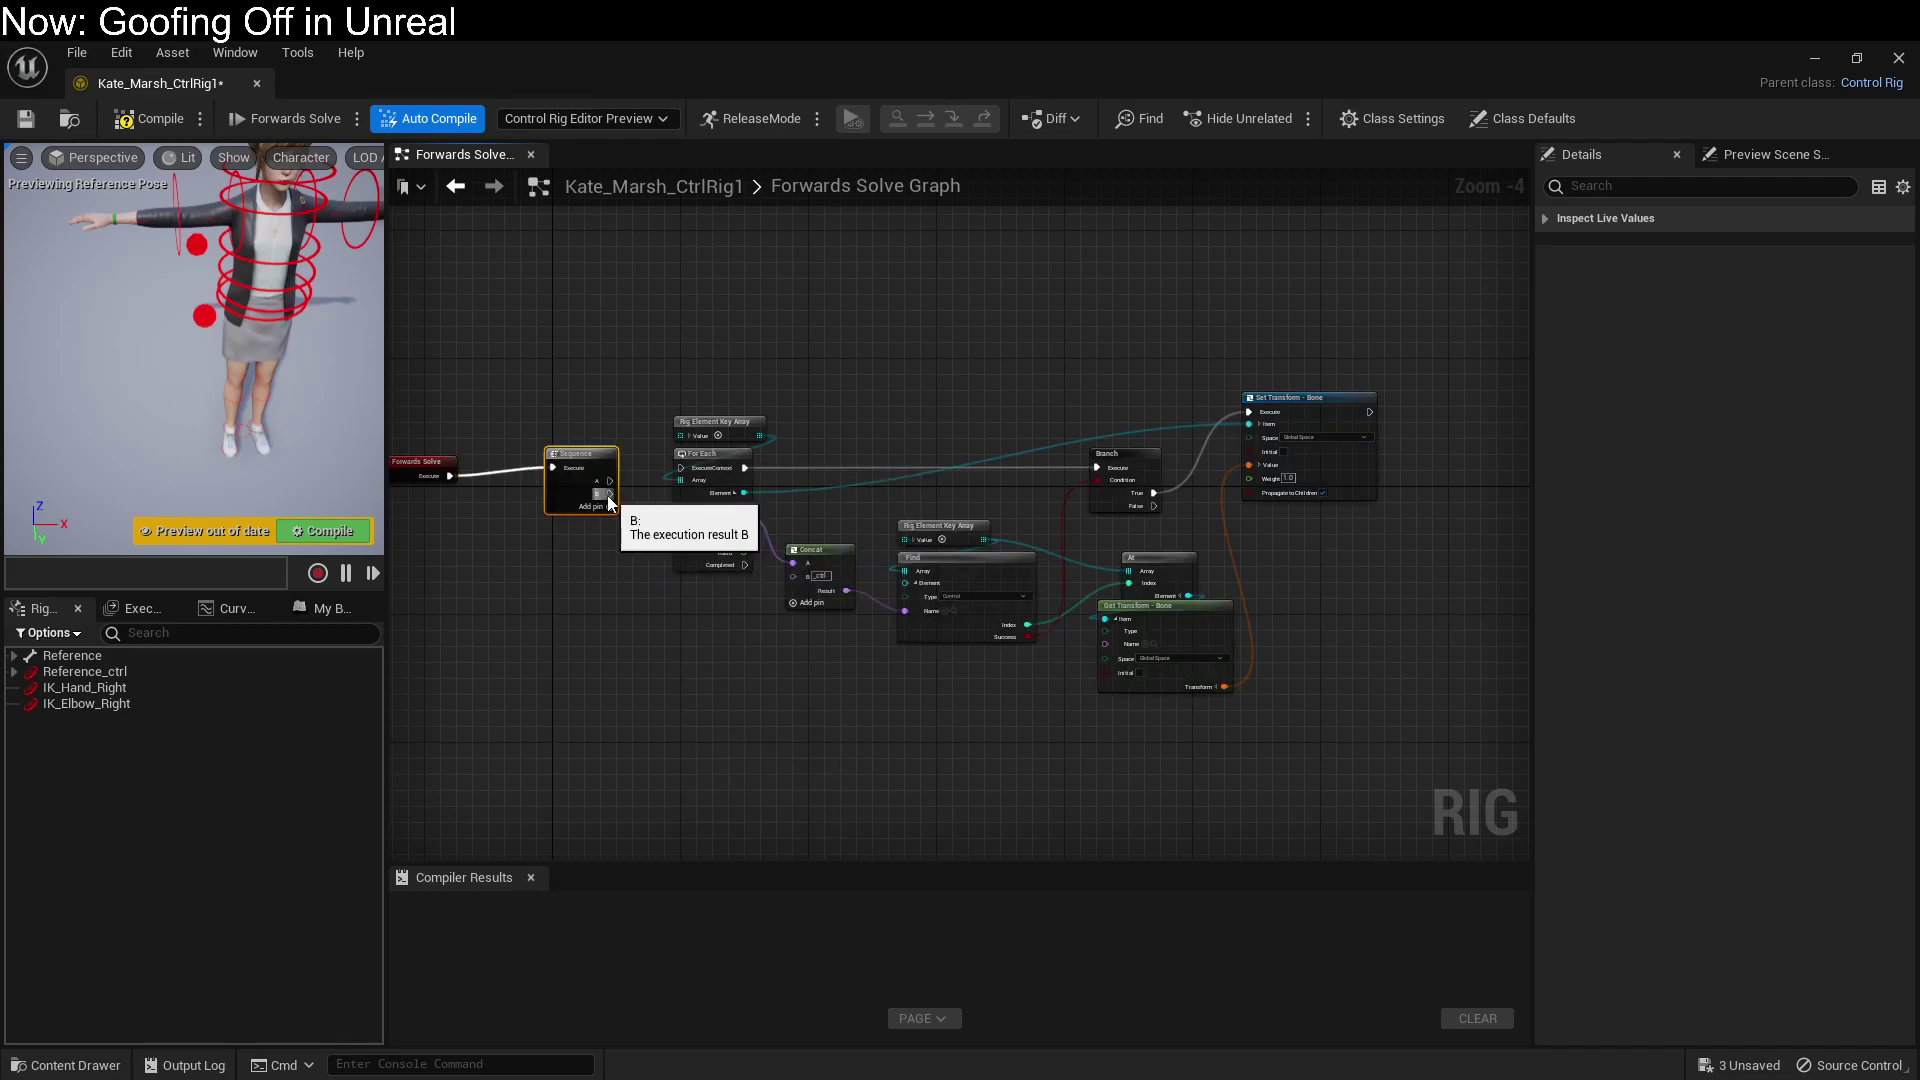
{"action": "left_click_drag", "start_coordinate": [608, 495], "coordinate": [575, 434]}
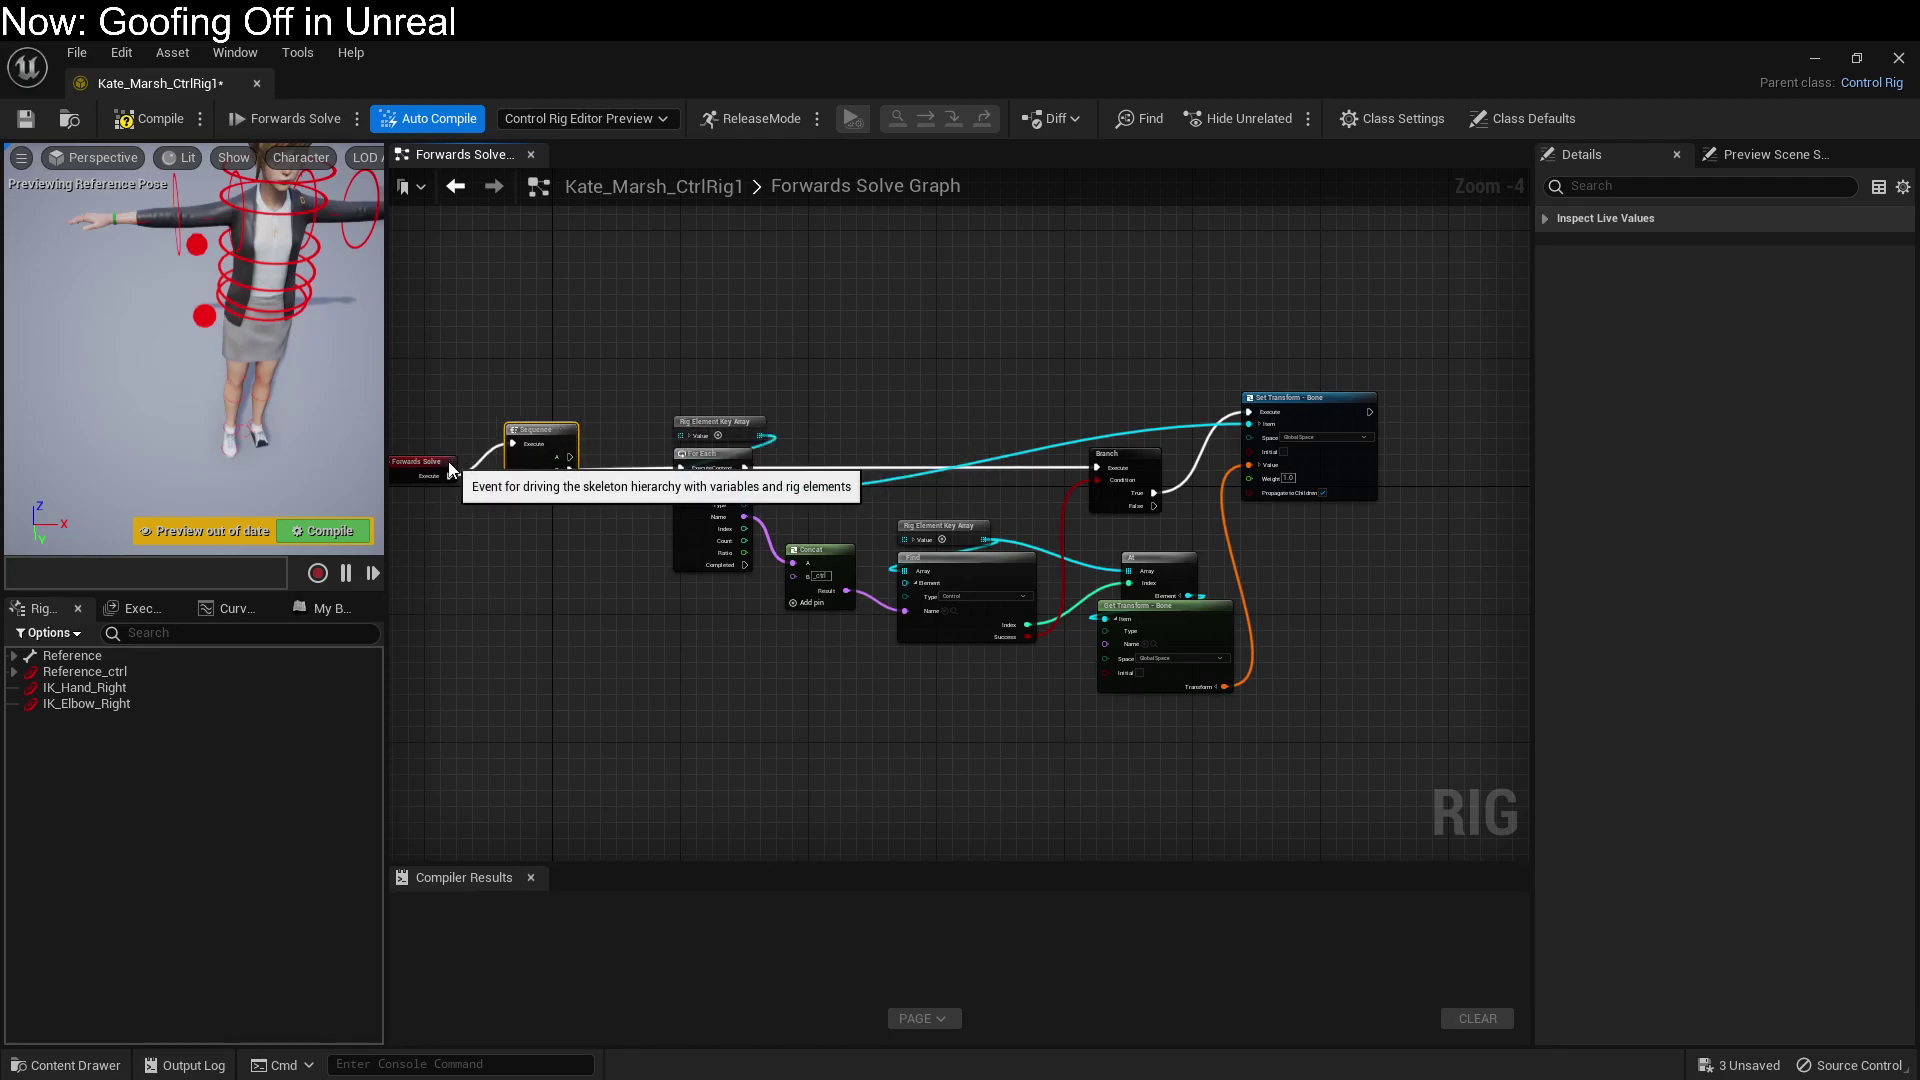
Step: Add a Basic IK node above the For Each chain and connect the Sequence node's A output to its Execute input
{"action": "right_click_drag", "start_coordinate": [474, 471], "coordinate": [520, 464]}
{"action": "right_click_drag", "start_coordinate": [652, 361], "coordinate": [649, 580]}
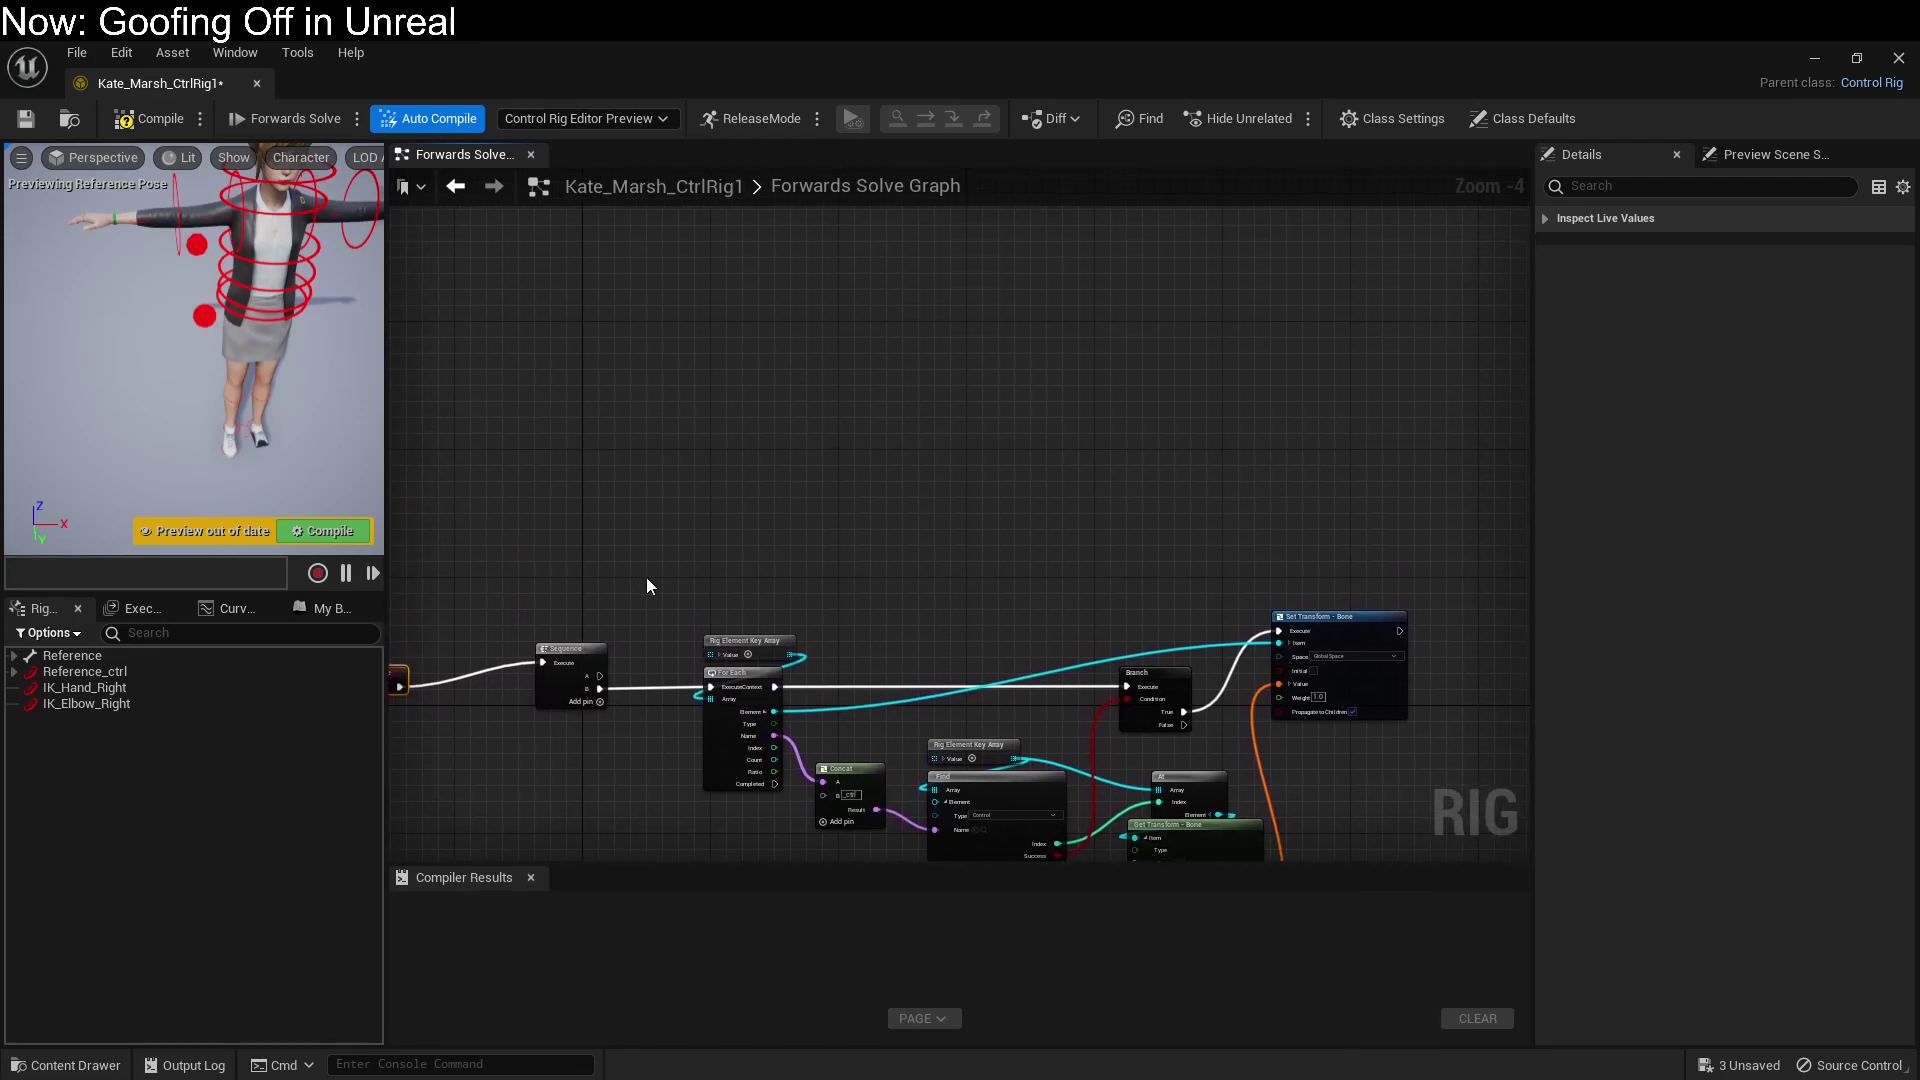
{"action": "right_click", "coordinate": [753, 410]}
{"action": "type", "text": "ik"}
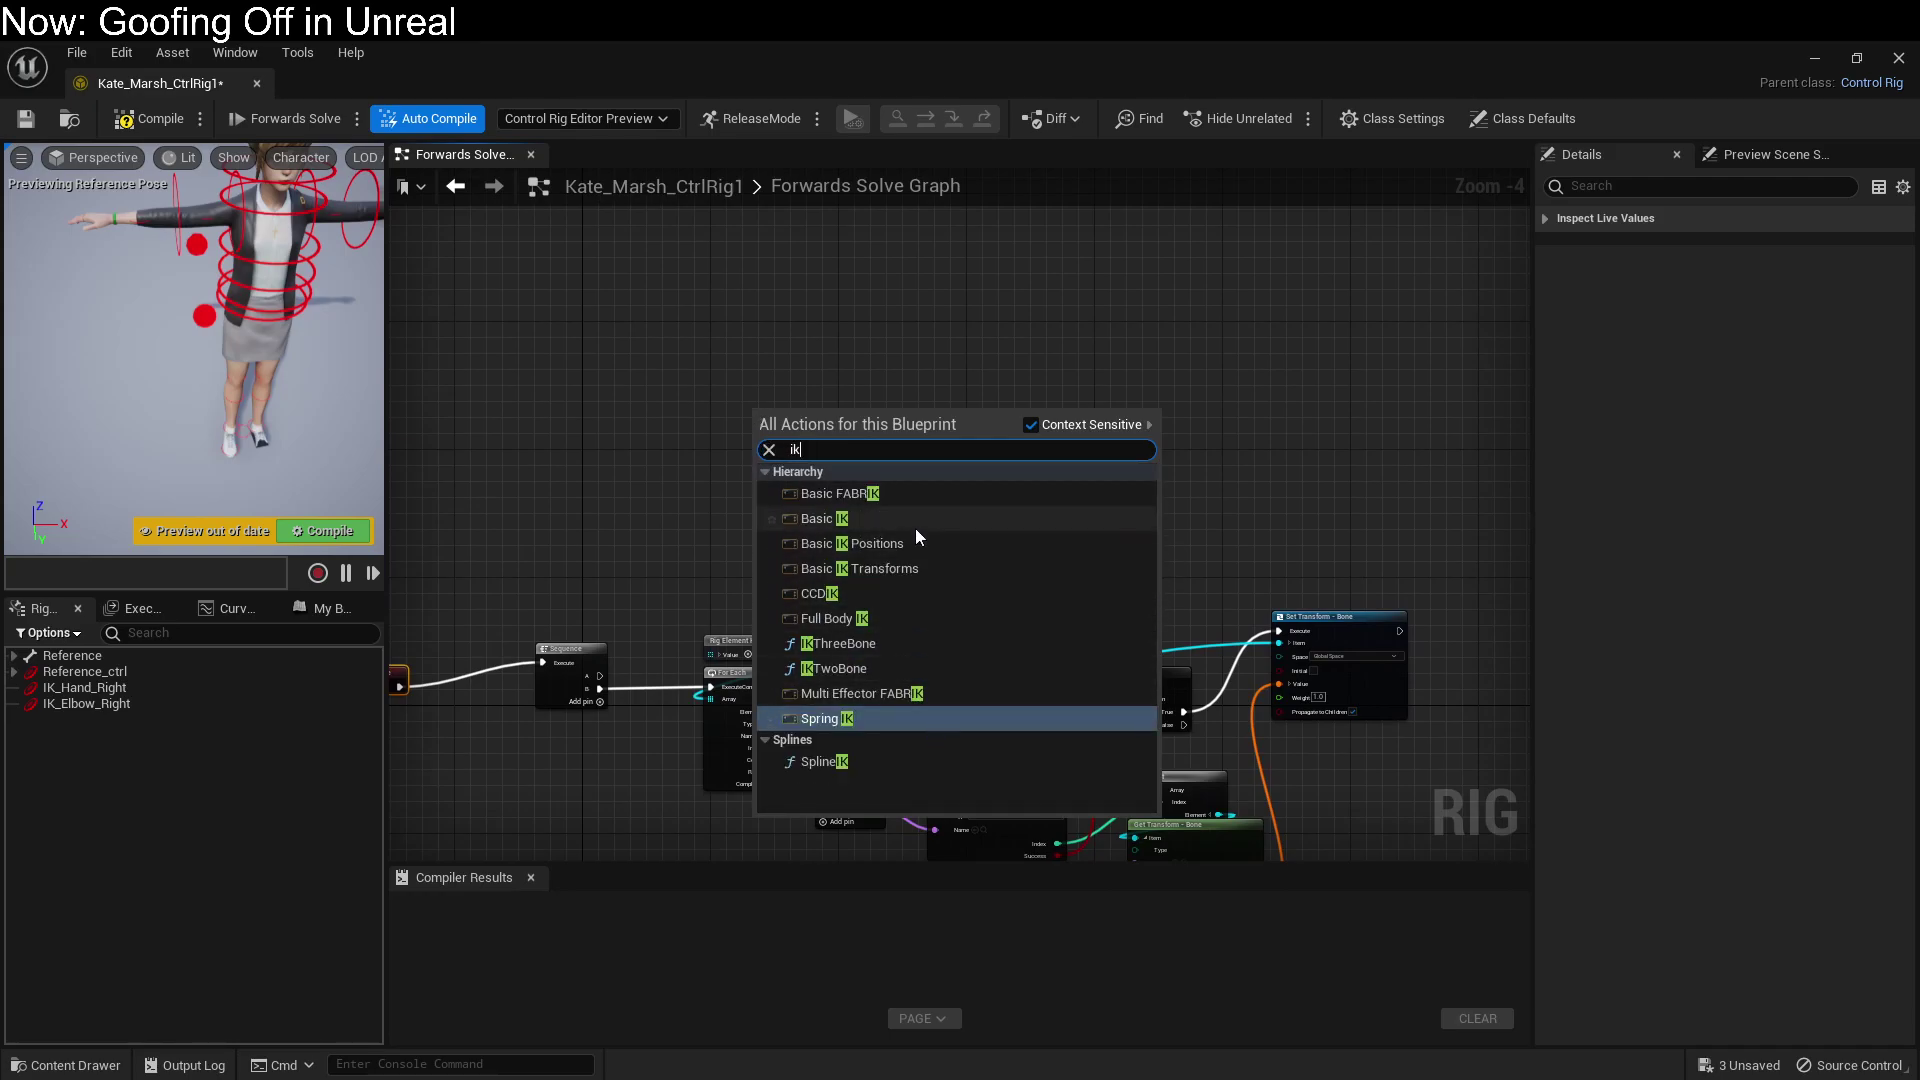
{"action": "key", "text": "Escape"}
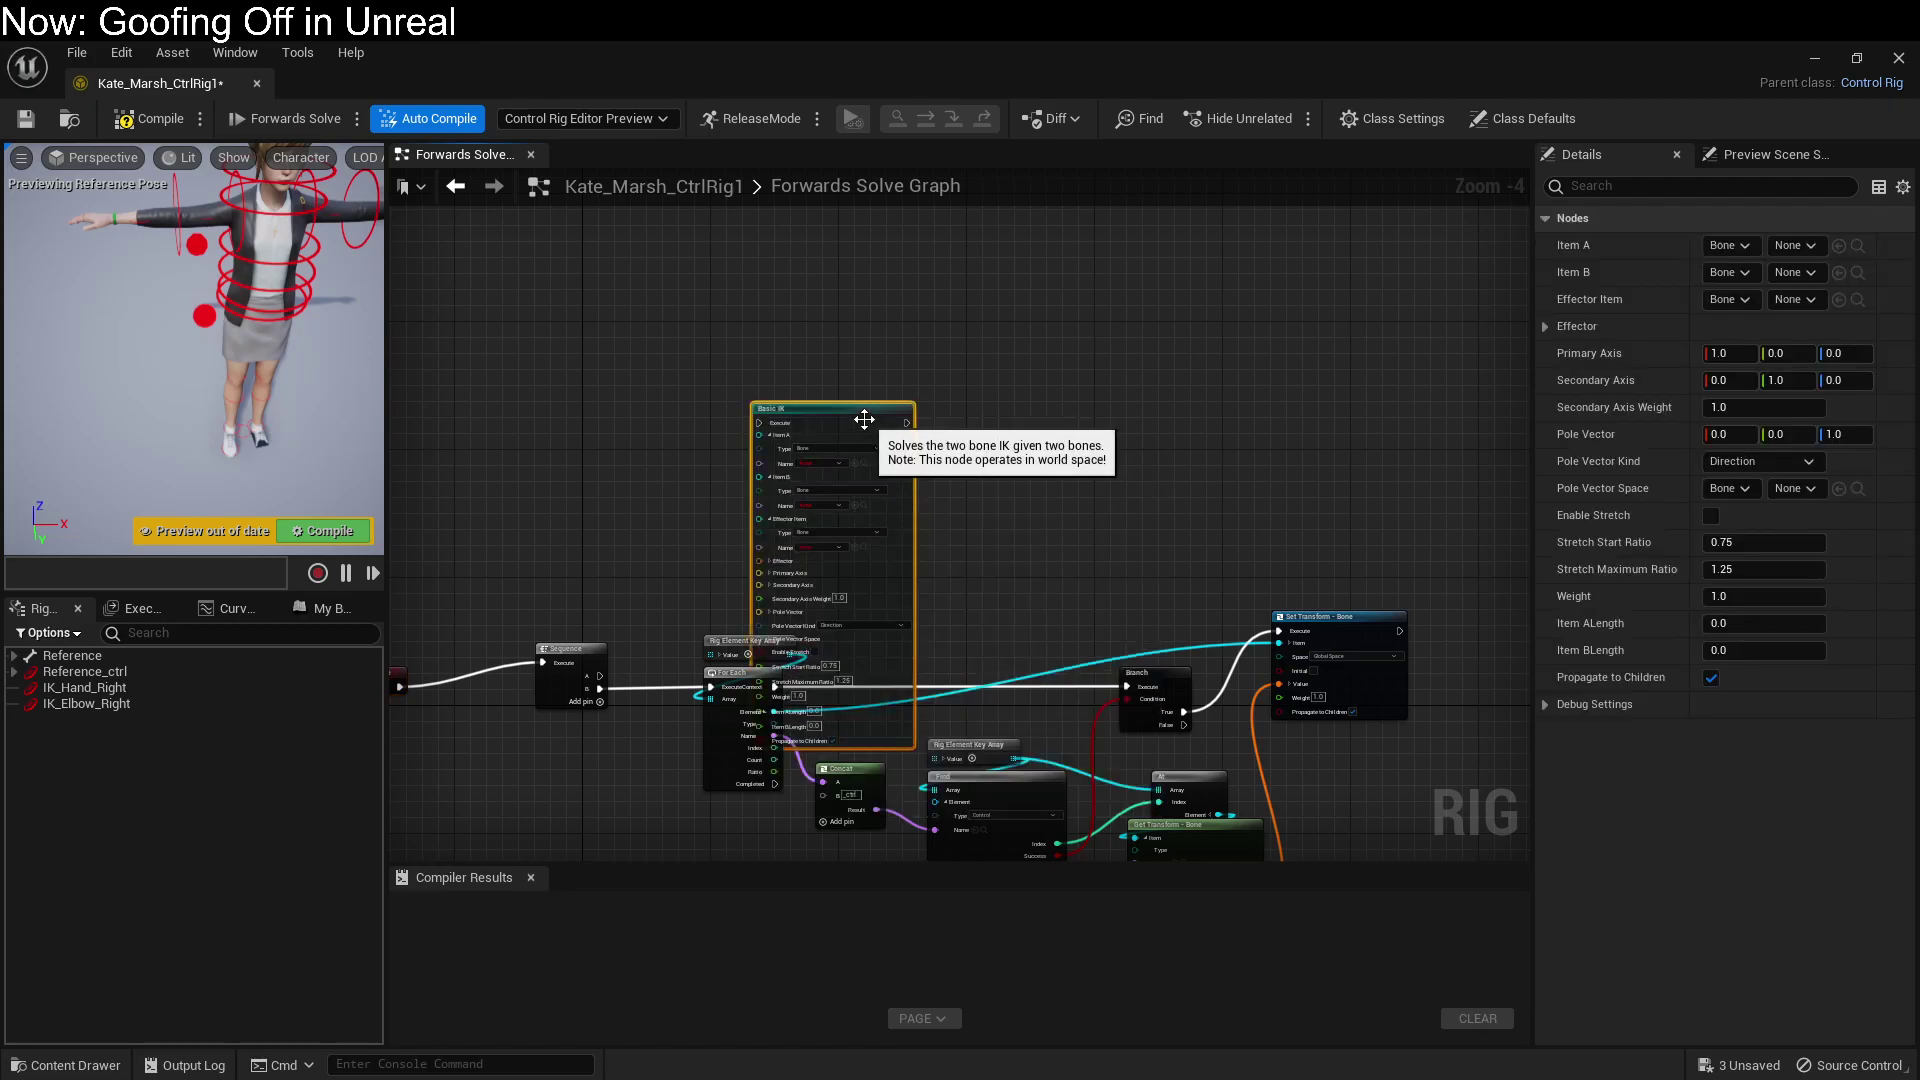
{"action": "left_click_drag", "start_coordinate": [870, 414], "coordinate": [802, 256]}
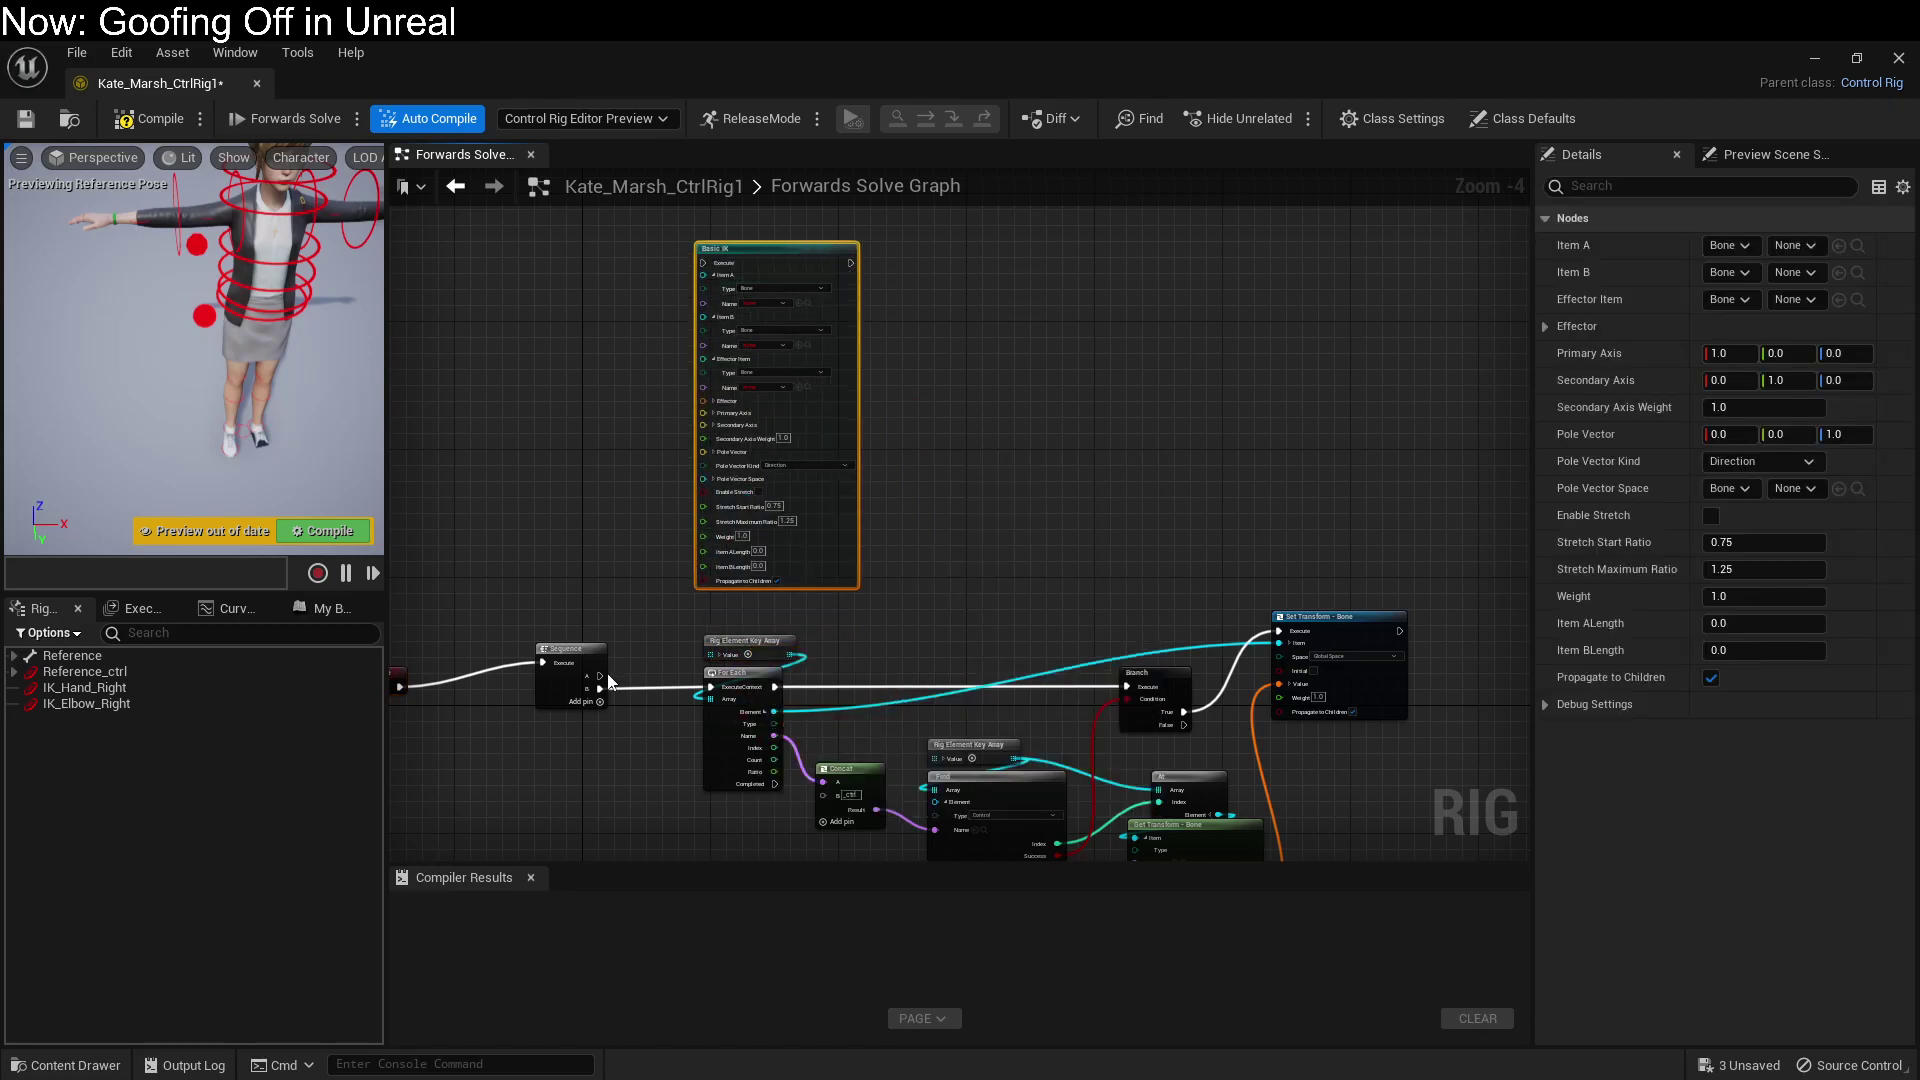
{"action": "left_click_drag", "start_coordinate": [599, 676], "coordinate": [744, 253]}
Step: Set the Basic IK node's Item A to type Control and name RightArm_ctrl
{"action": "scroll", "coordinate": [790, 250], "scroll_direction": "up", "scroll_amount": 4}
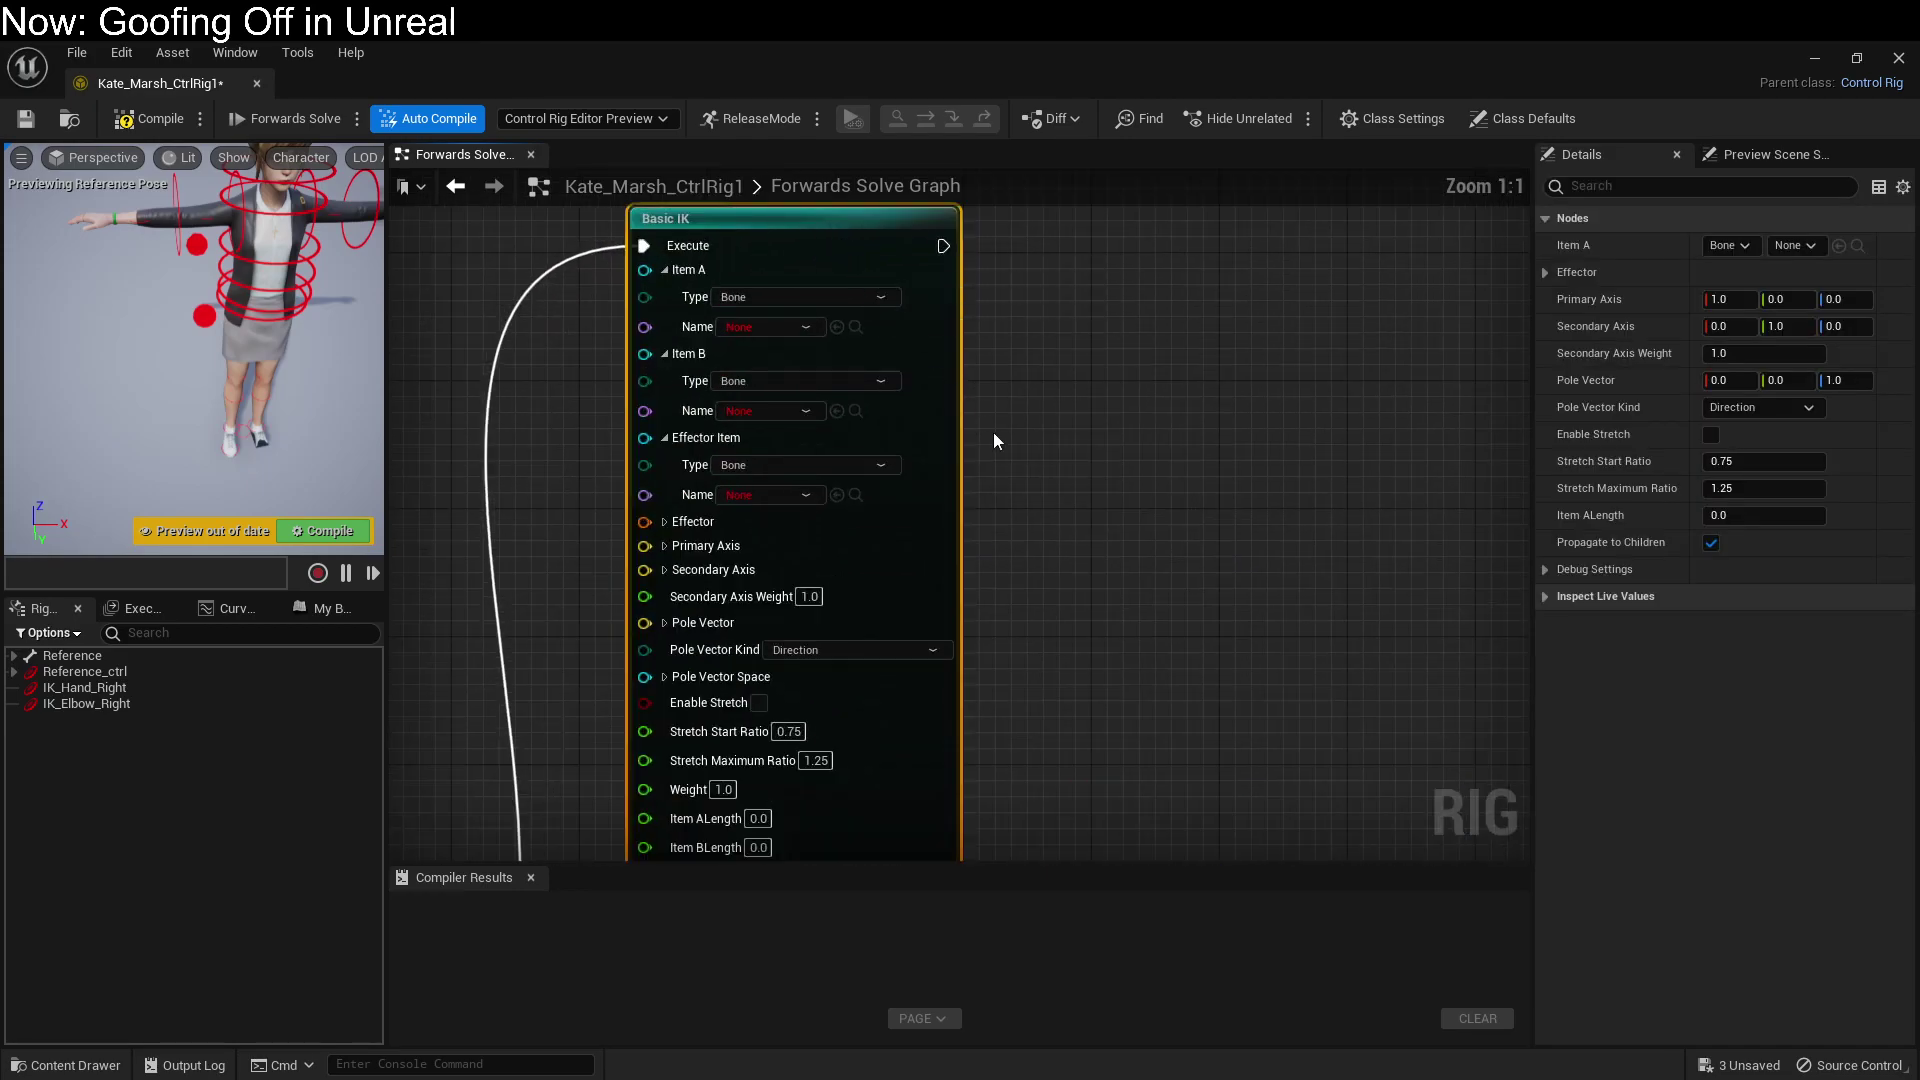
{"action": "left_click", "coordinate": [802, 298]}
{"action": "left_click", "coordinate": [796, 352]}
{"action": "left_click", "coordinate": [795, 326]}
{"action": "type", "text": "ar"}
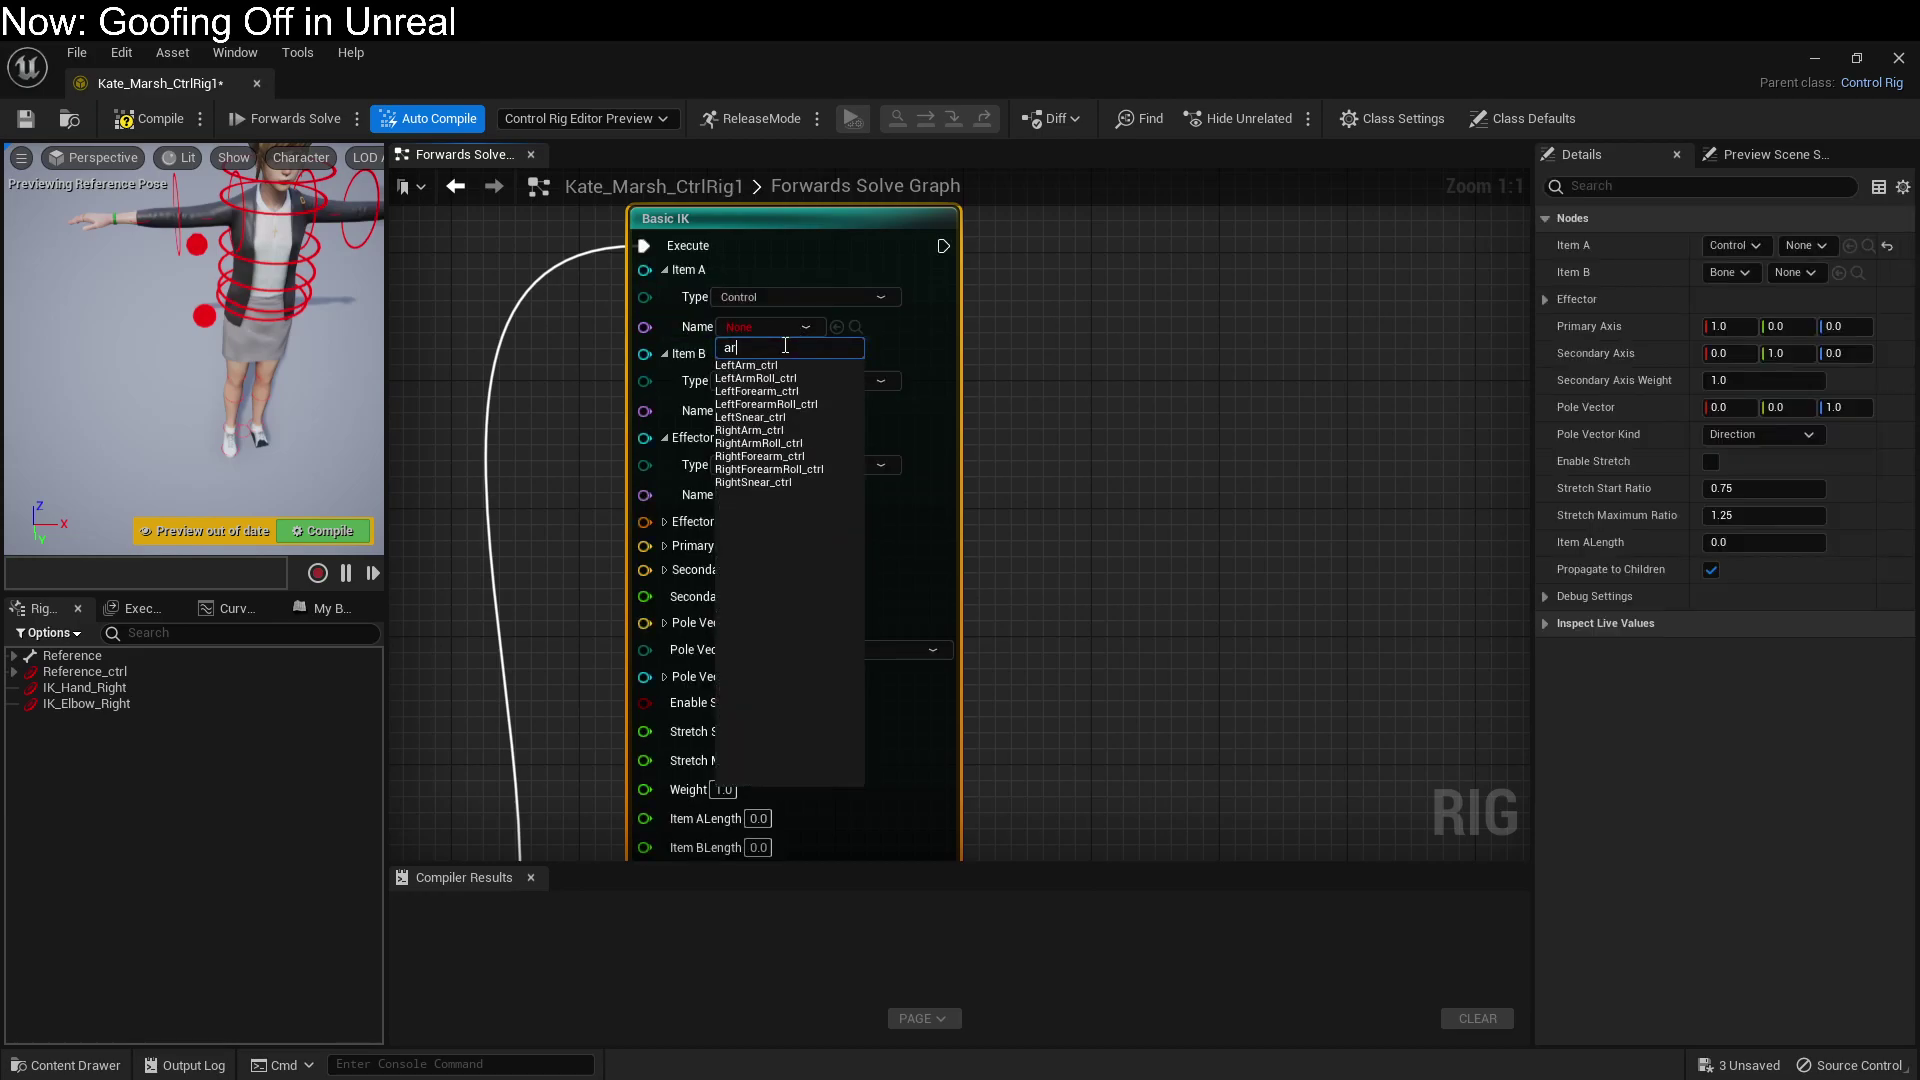
{"action": "type", "text": "m"}
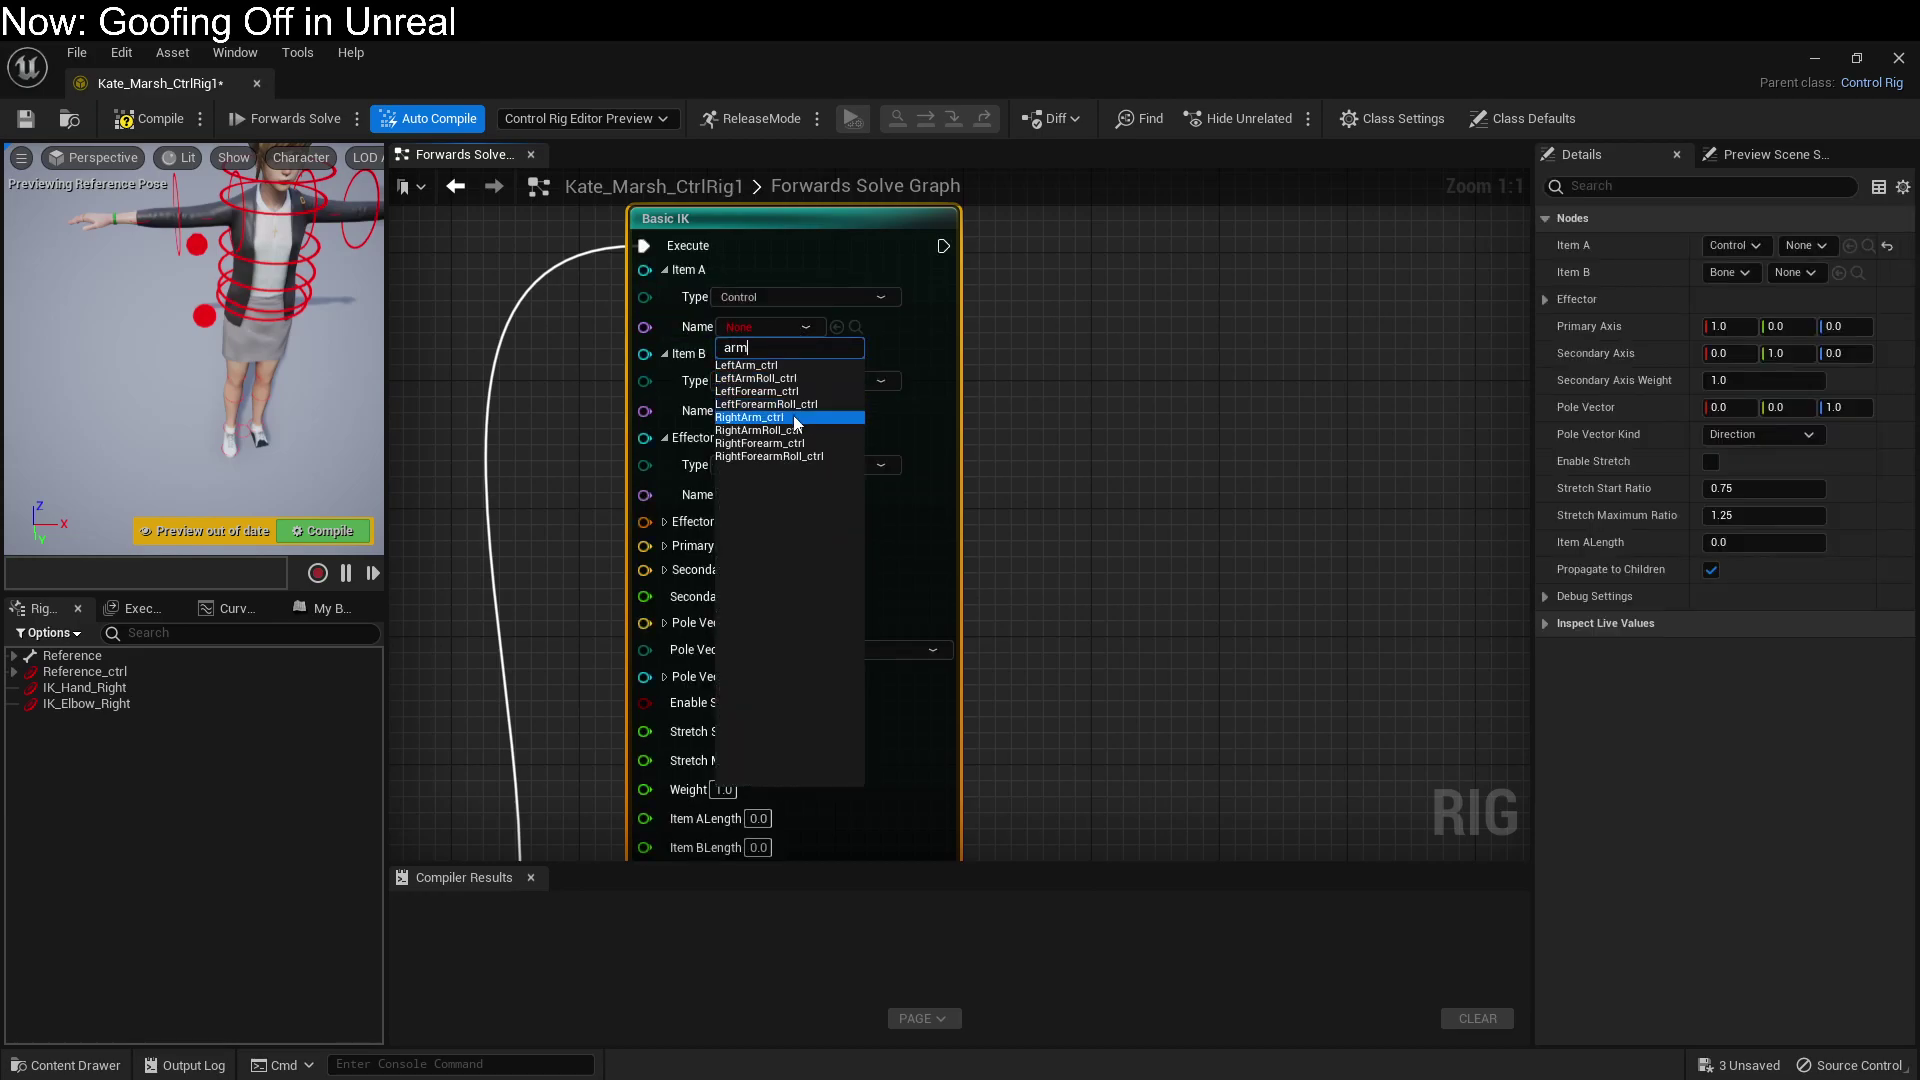
{"action": "left_click", "coordinate": [794, 416]}
Step: Set the Basic IK node's Item B to type Control and name RightForearm_ctrl
{"action": "left_click", "coordinate": [794, 386]}
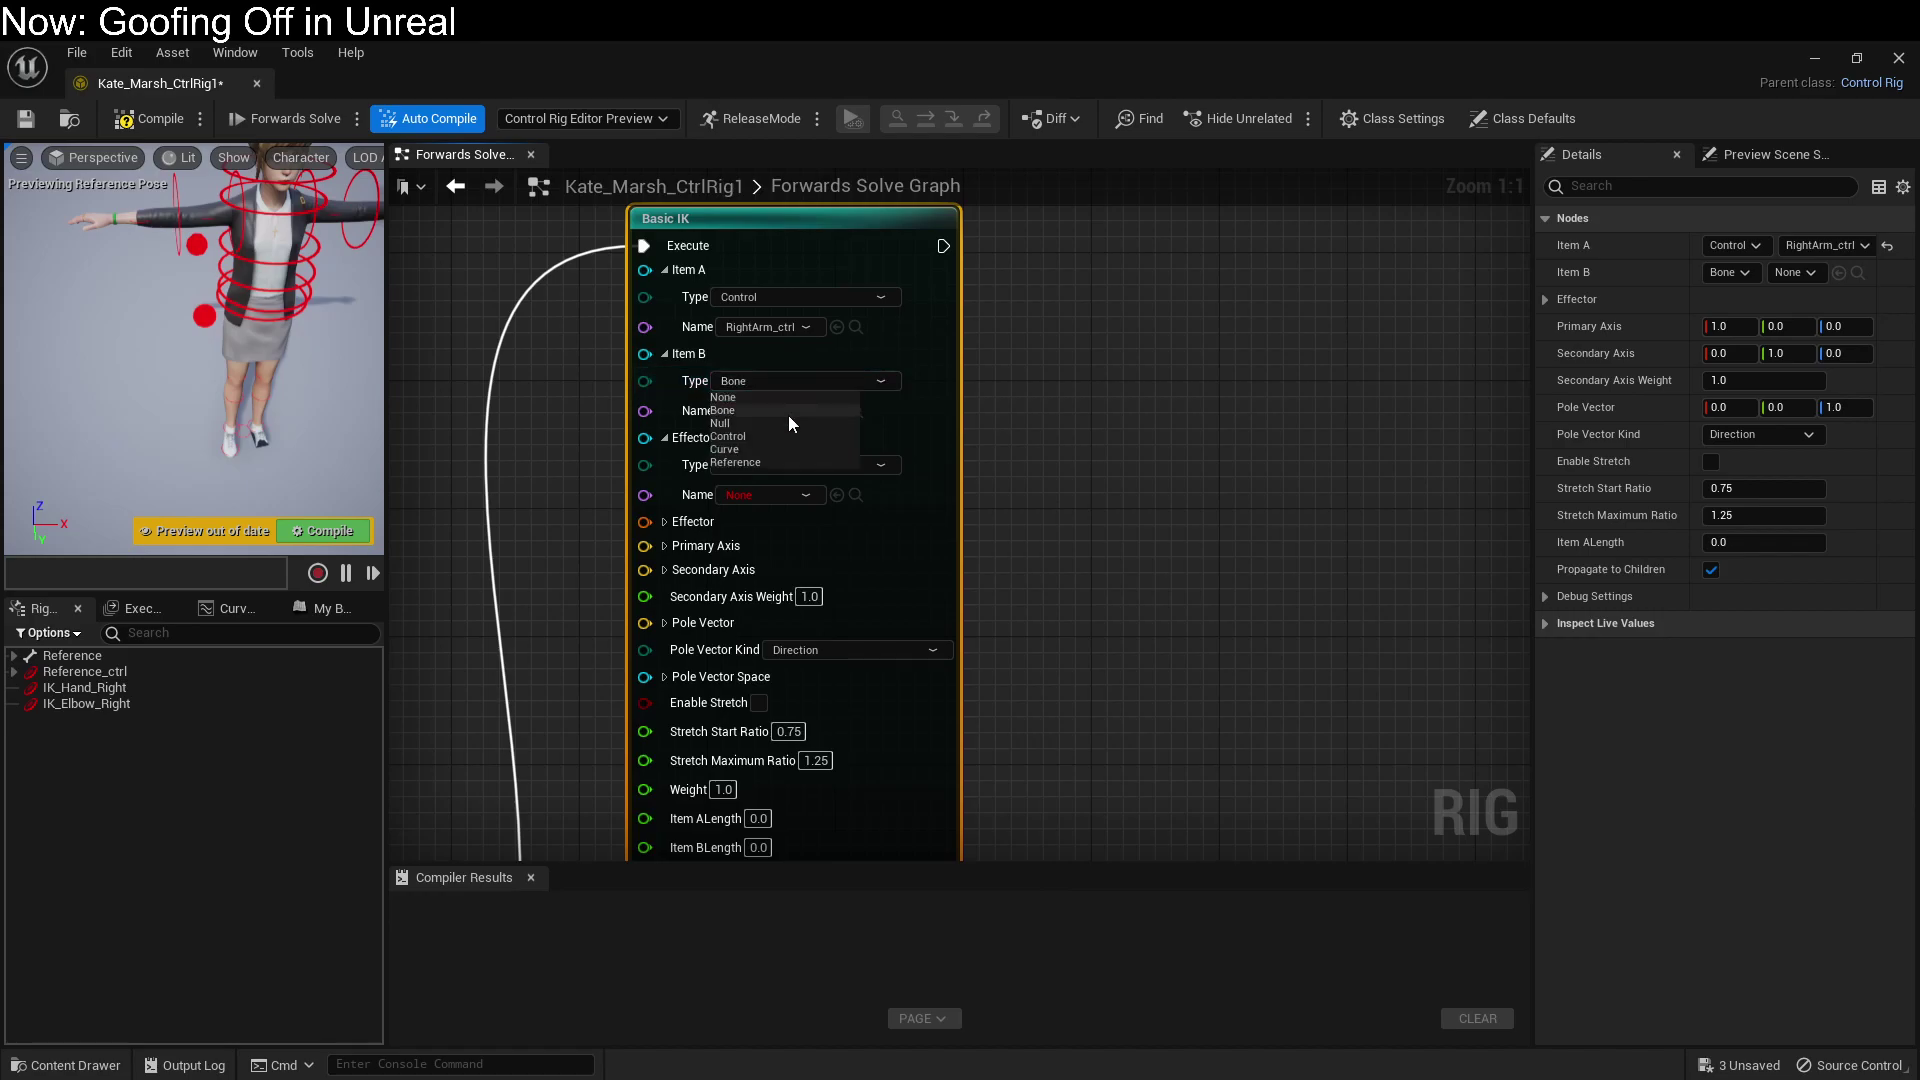
{"action": "left_click", "coordinate": [784, 436]}
{"action": "left_click", "coordinate": [787, 411]}
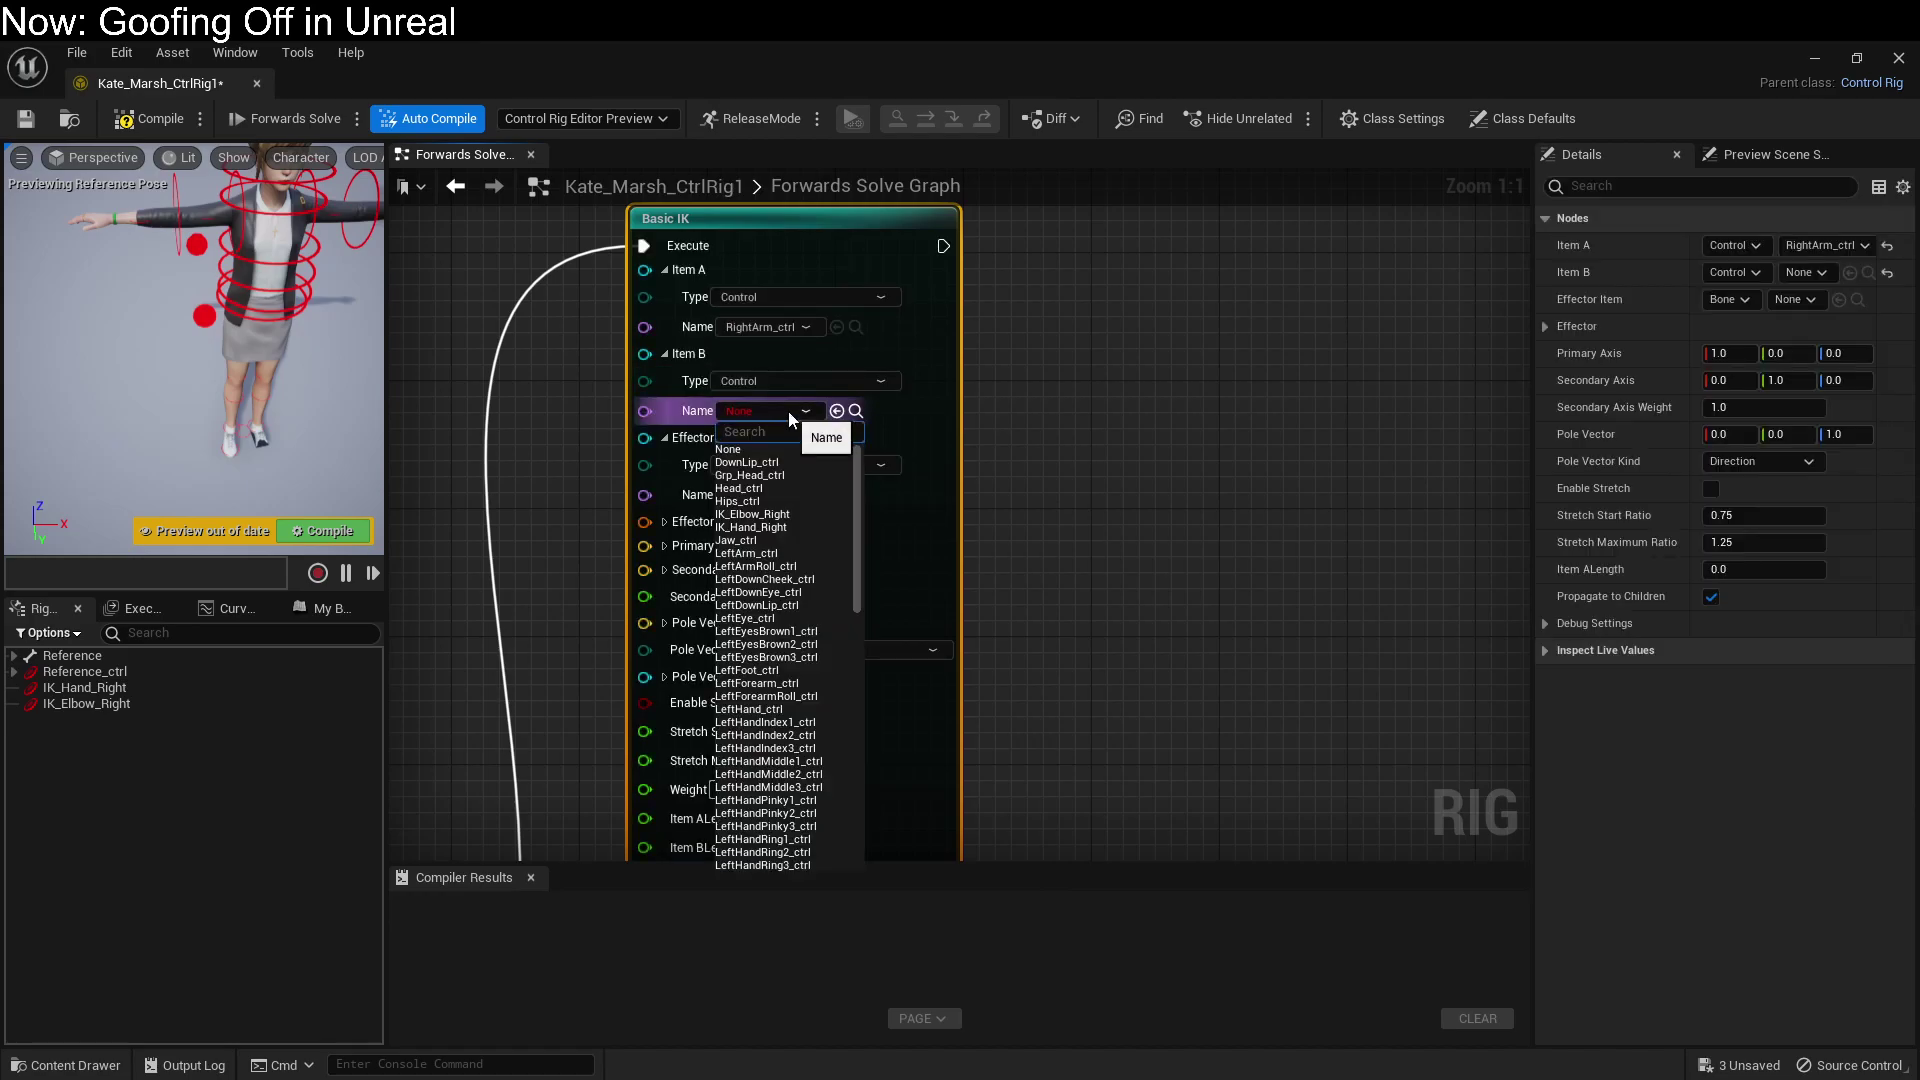
{"action": "type", "text": "forea"}
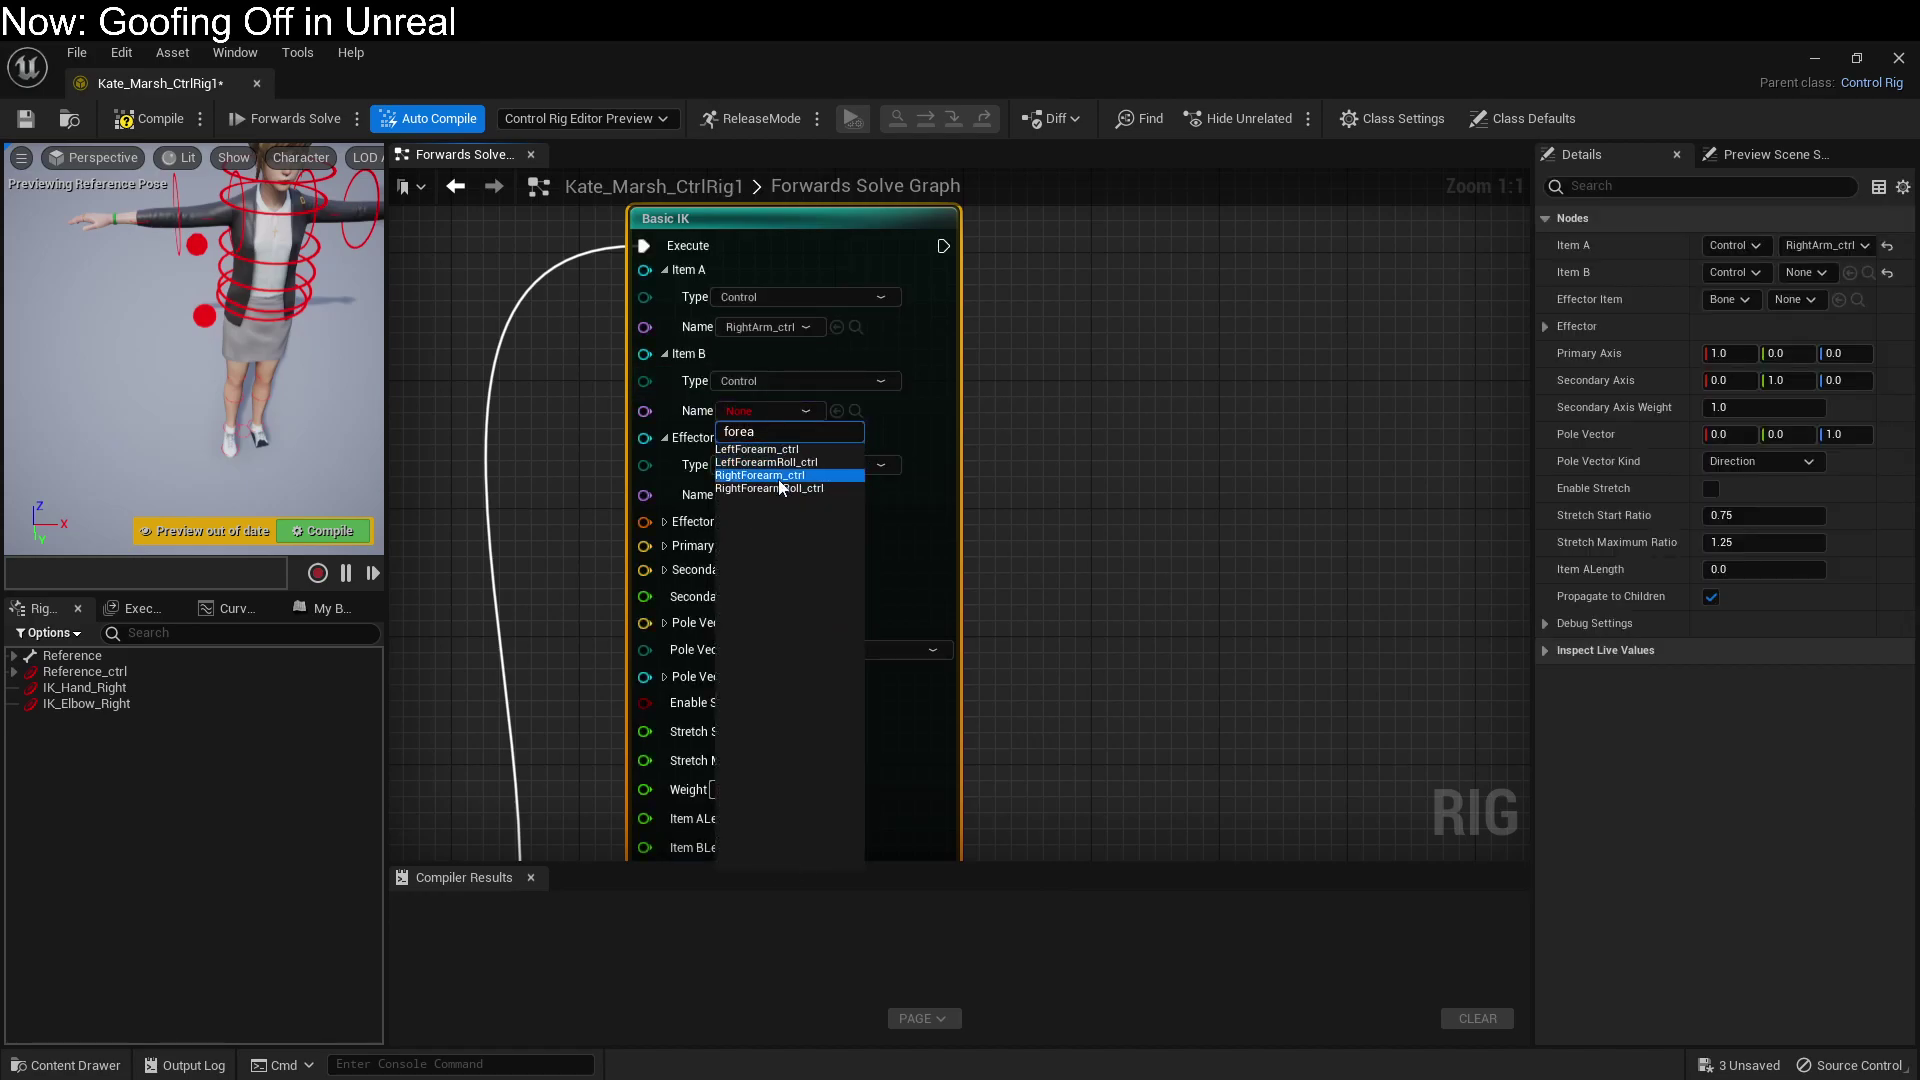
{"action": "left_click", "coordinate": [778, 476]}
Step: Set the Basic IK node's Effector Item to type Control and name RightHand_ctrl
{"action": "left_click", "coordinate": [784, 471]}
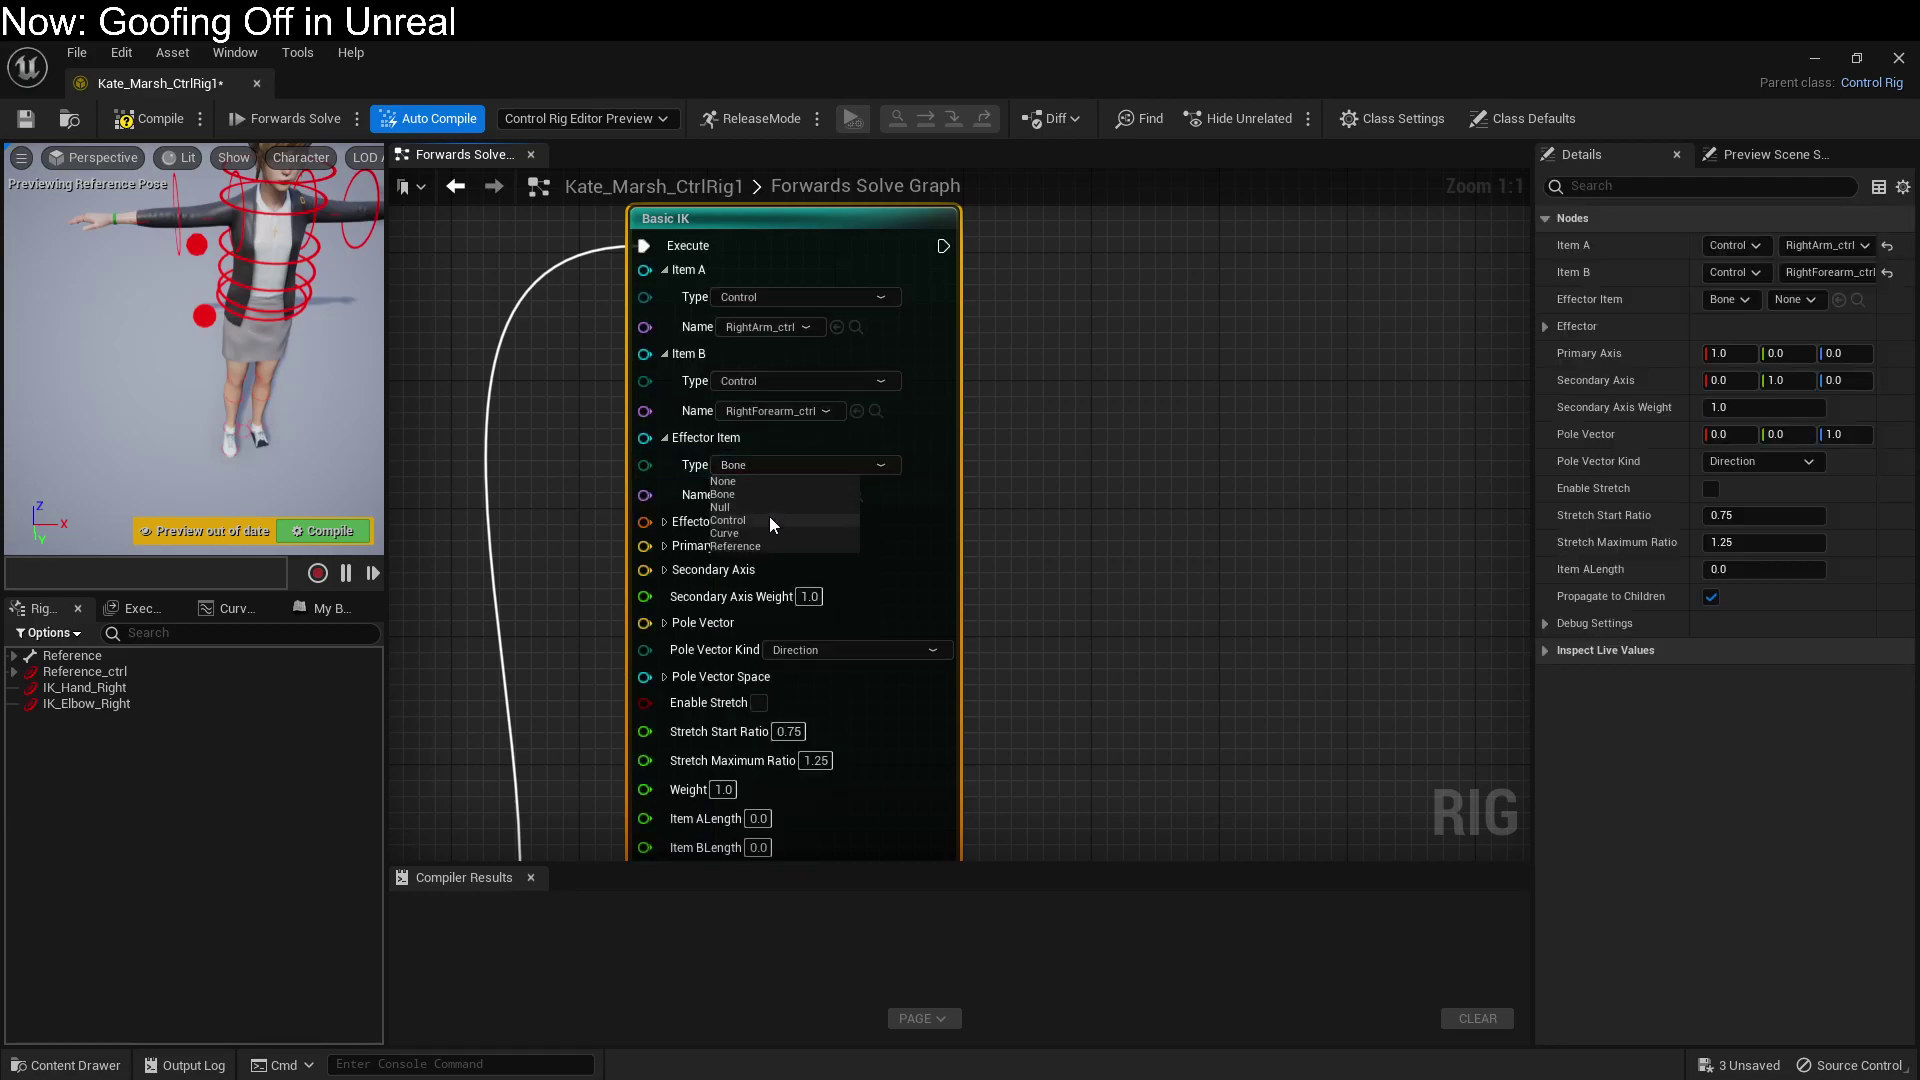
{"action": "left_click", "coordinate": [770, 520]}
{"action": "left_click", "coordinate": [777, 494]}
{"action": "type", "text": "hand"}
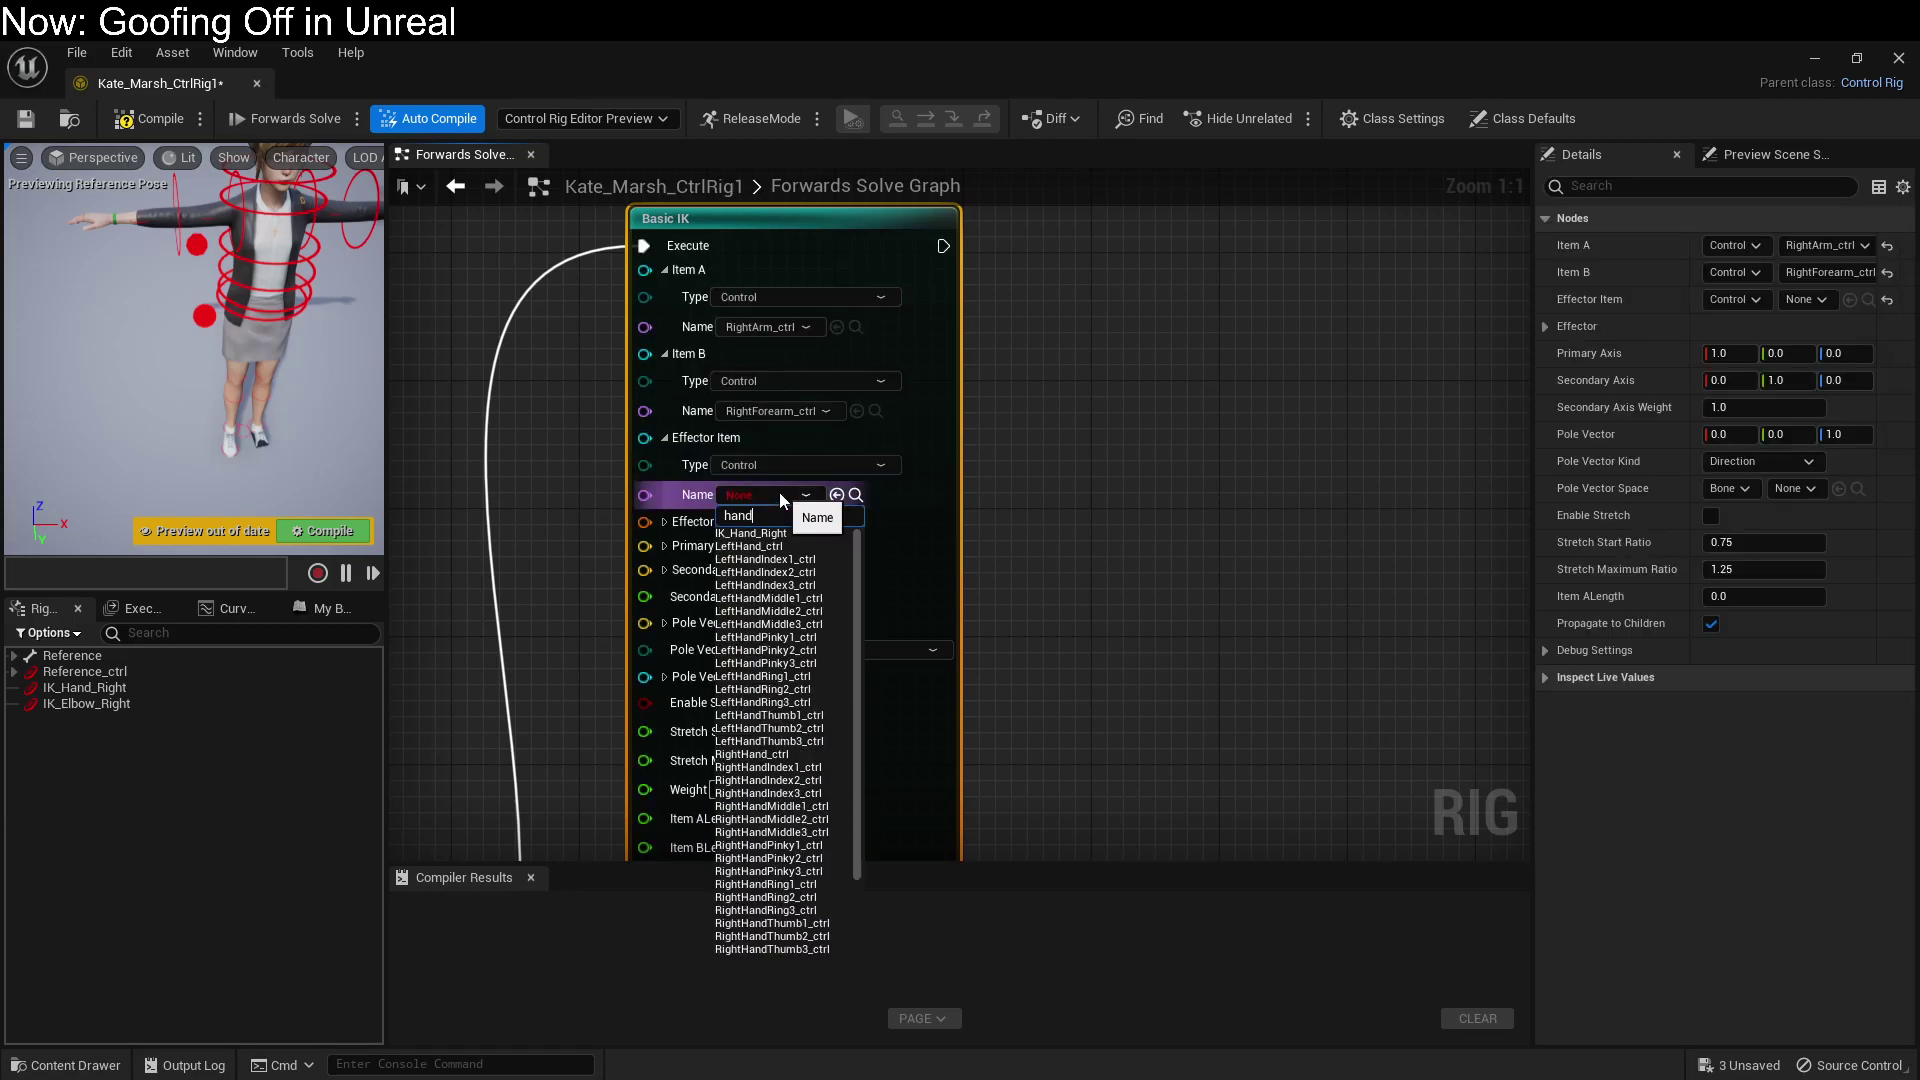
{"action": "left_click", "coordinate": [784, 752]}
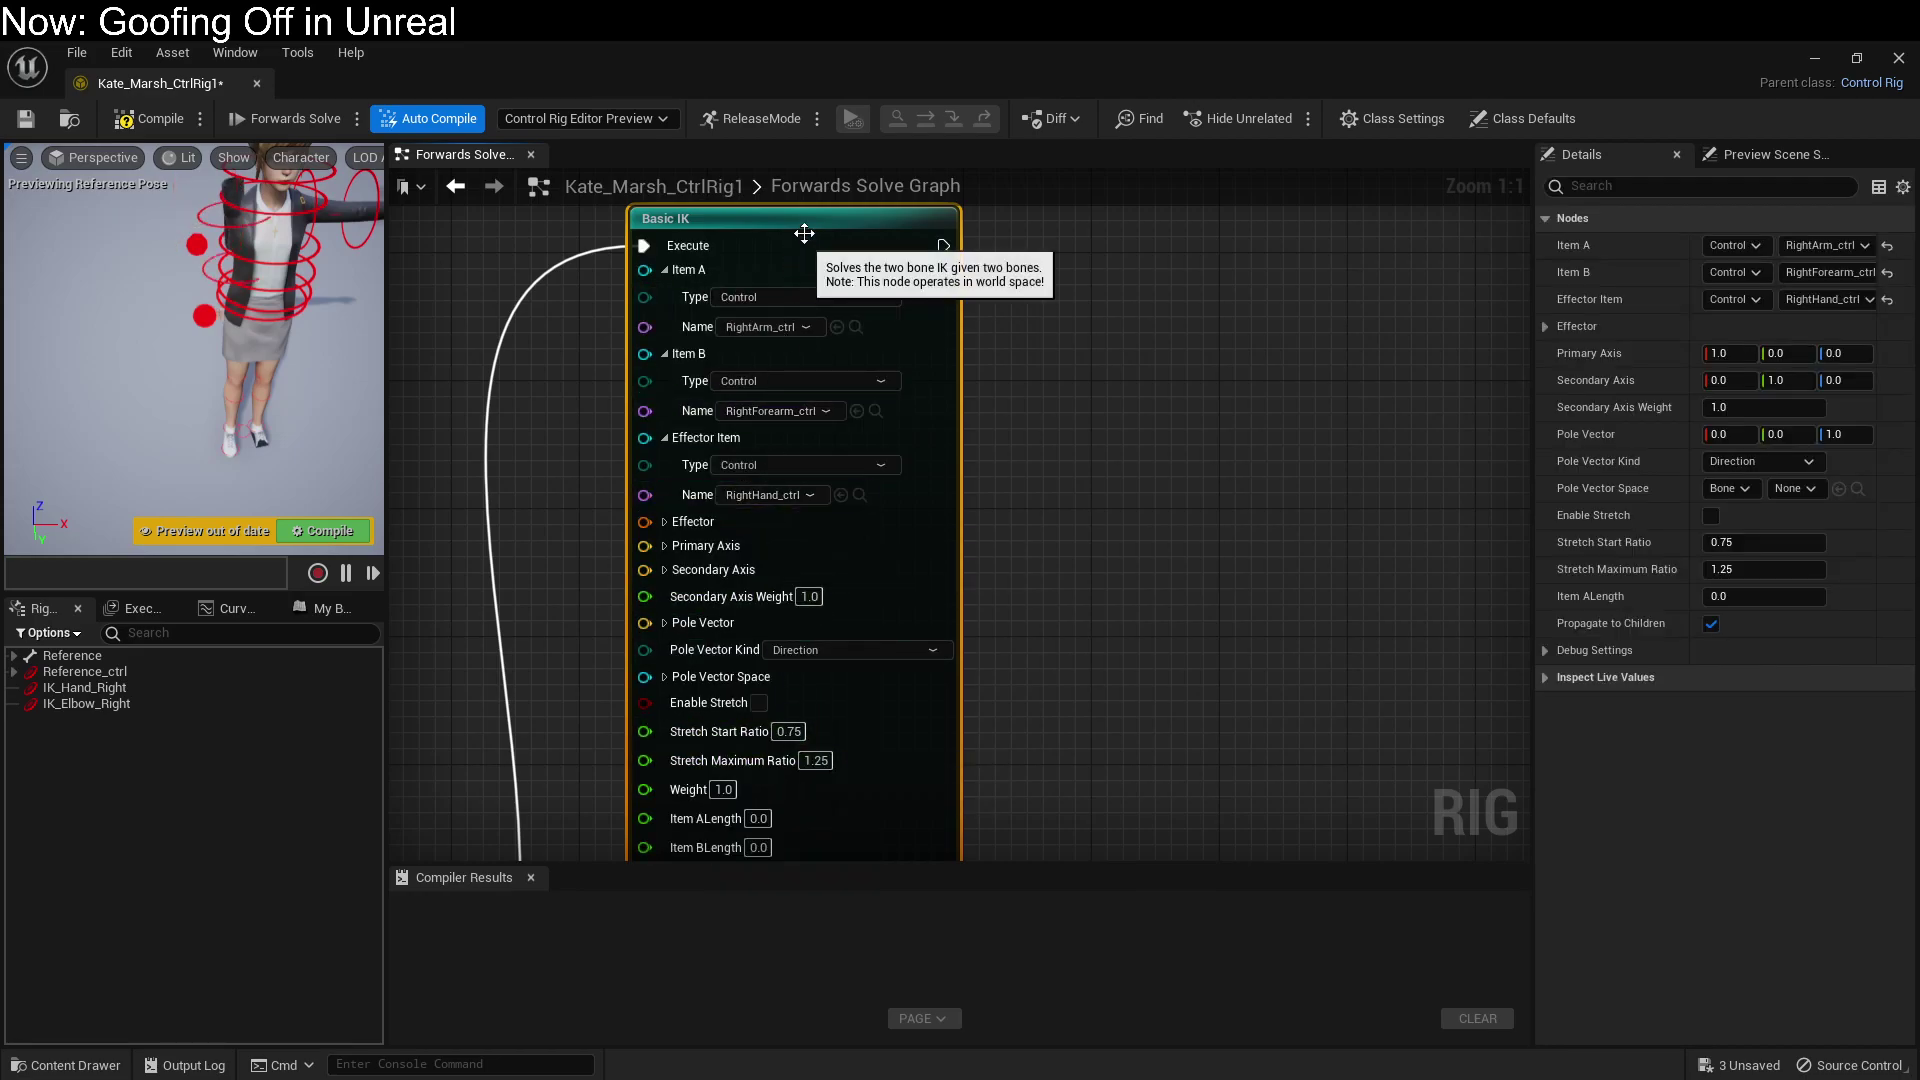
Step: Insert a reroute point in the execution wire to Basic IK and shift the node right to leave room for its inputs
{"action": "left_click_drag", "start_coordinate": [821, 225], "coordinate": [981, 219]}
{"action": "scroll", "coordinate": [640, 475], "scroll_direction": "down", "scroll_amount": 4}
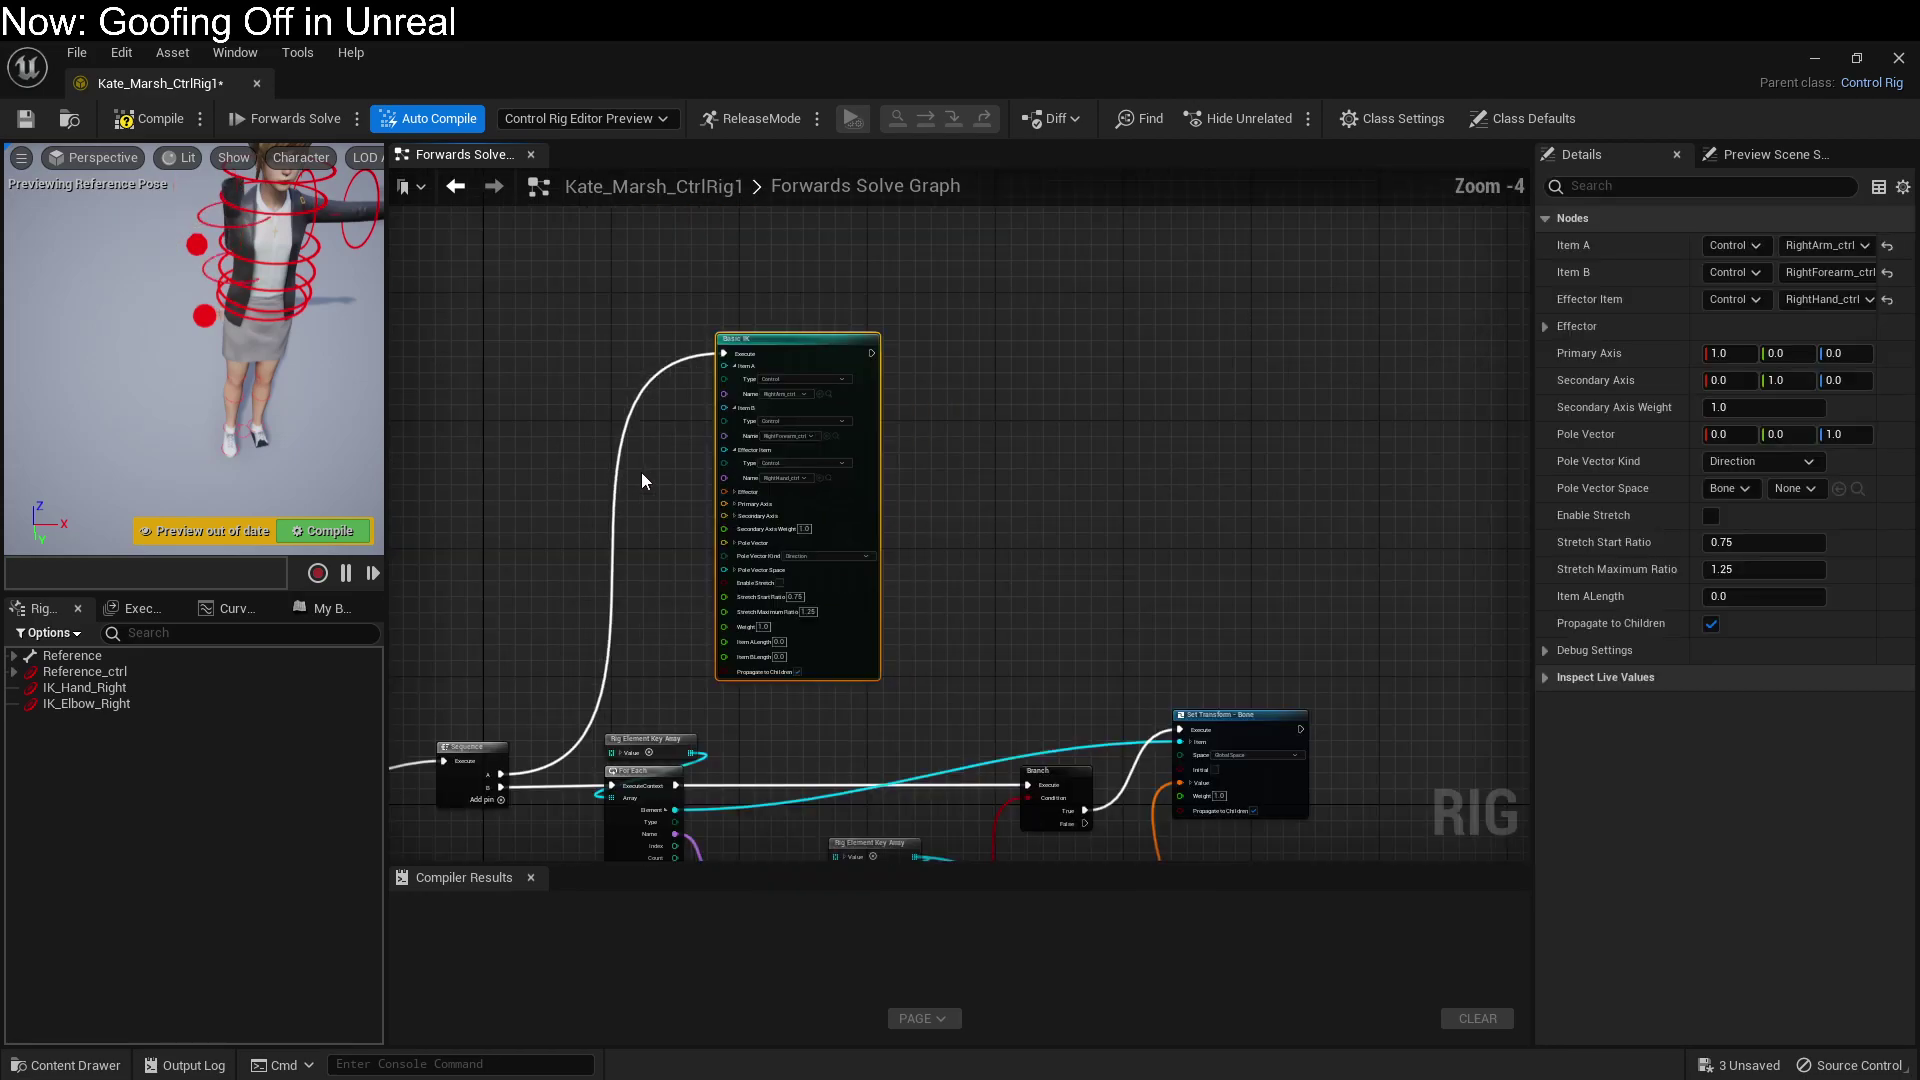
{"action": "double_click", "coordinate": [634, 411]}
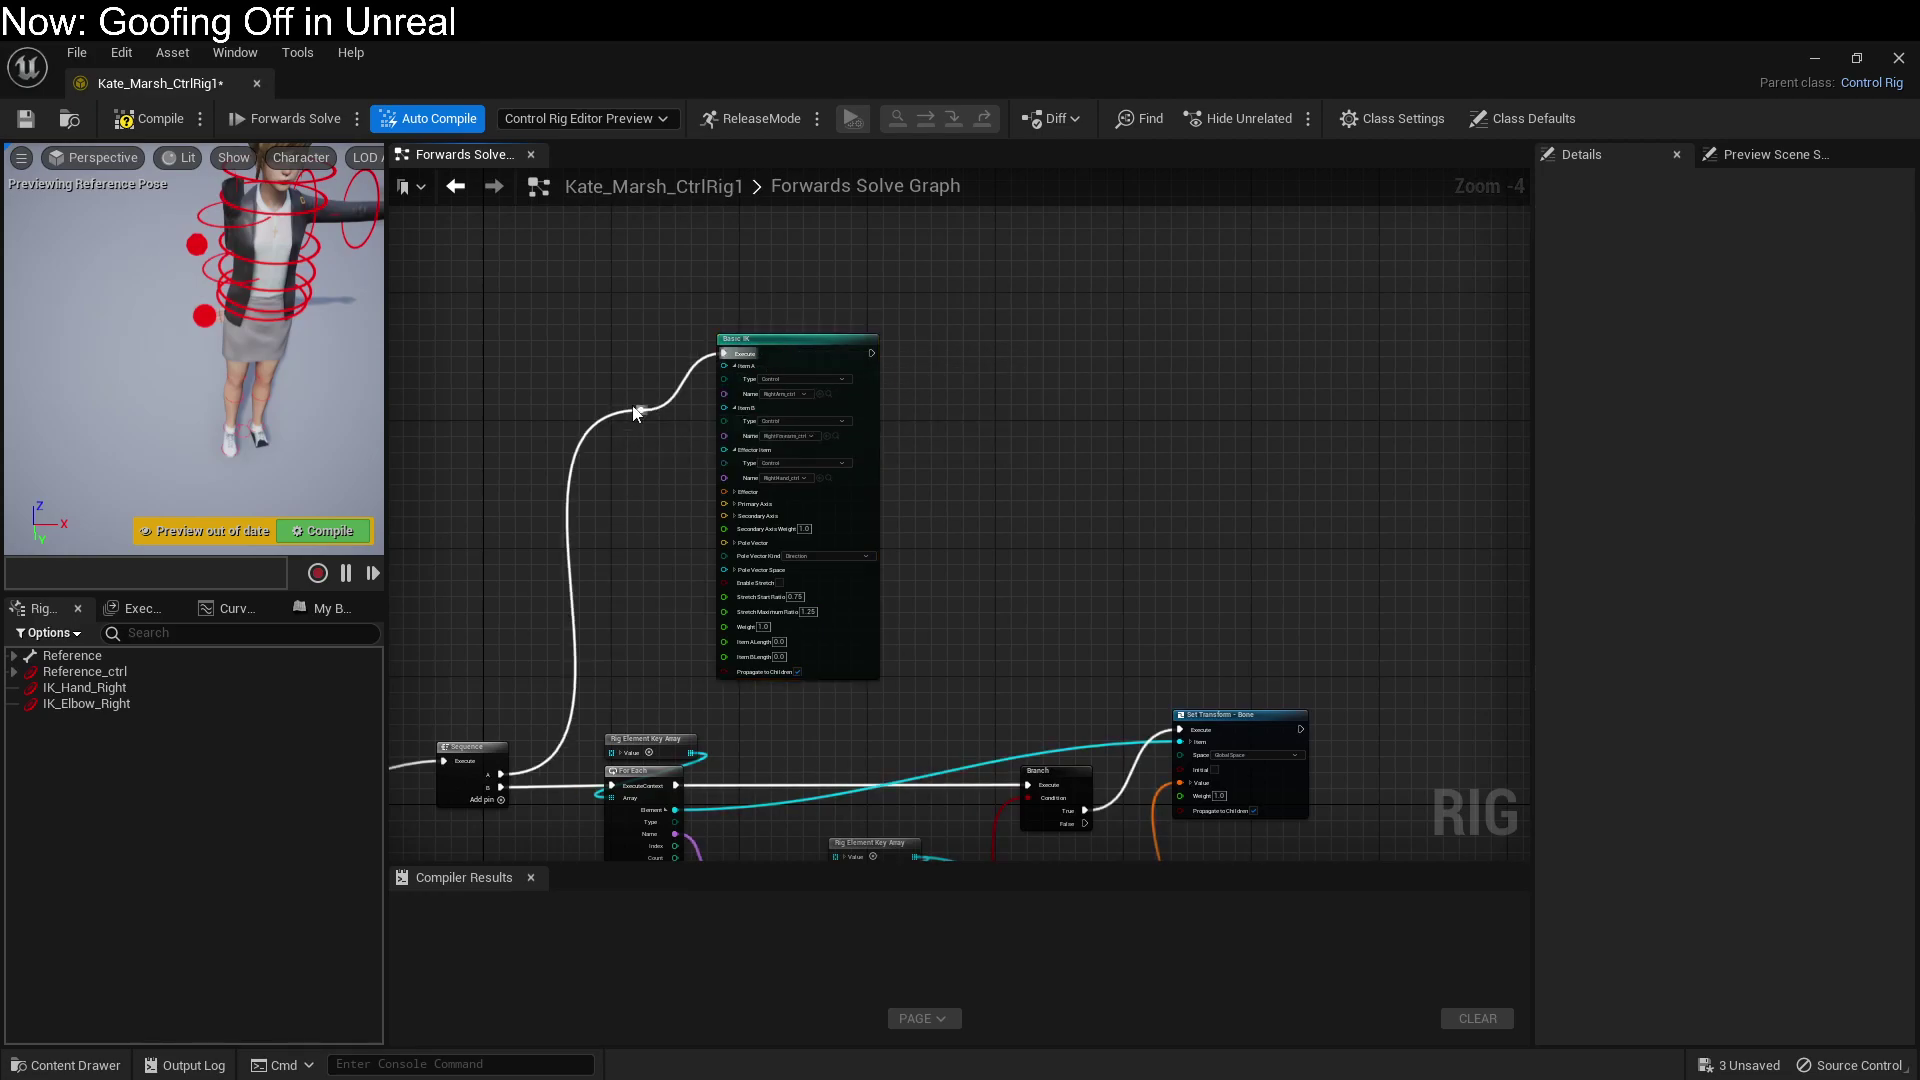
{"action": "left_click_drag", "start_coordinate": [646, 414], "coordinate": [567, 357]}
{"action": "left_click_drag", "start_coordinate": [787, 340], "coordinate": [914, 340]}
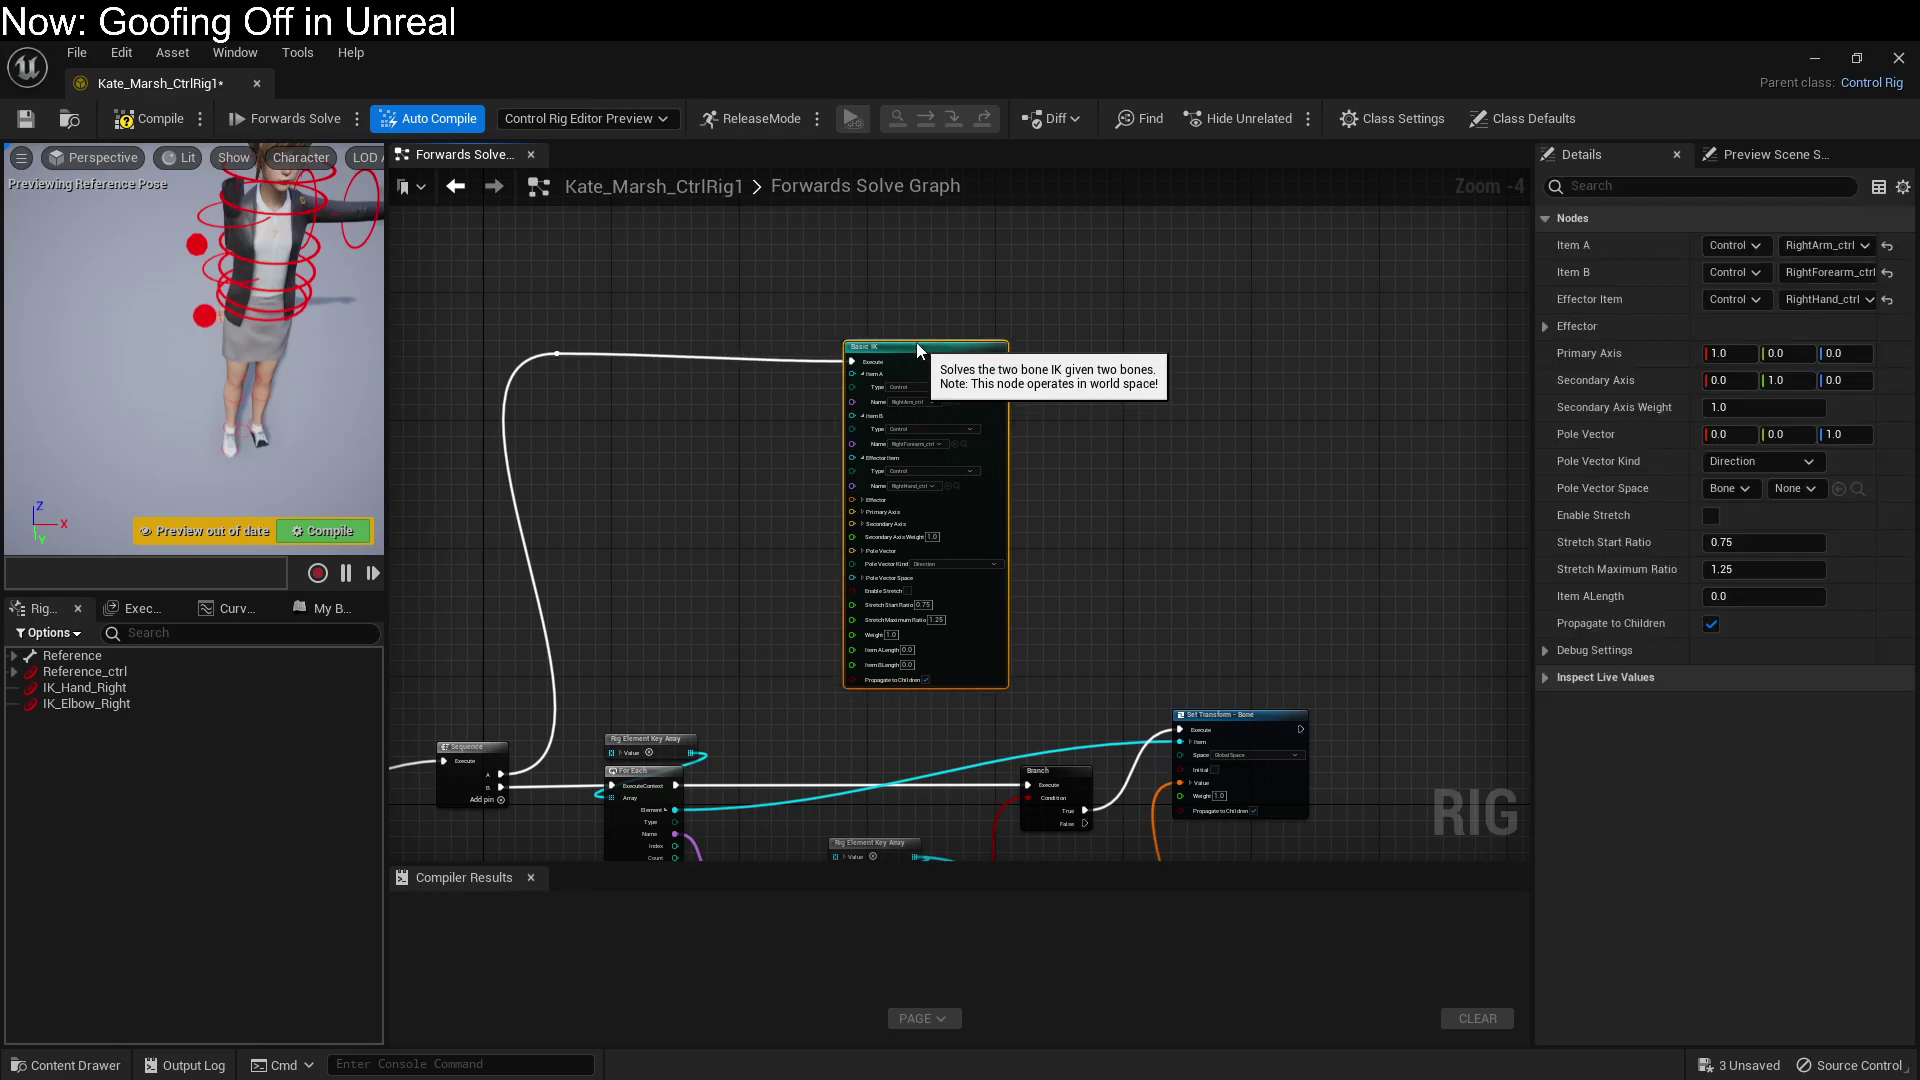
Step: Add Get Control nodes for IK_Hand_Right and IK_Elbow_Right to the left of the Basic IK node
{"action": "left_click", "coordinate": [85, 687]}
{"action": "left_click_drag", "start_coordinate": [85, 687], "coordinate": [651, 500]}
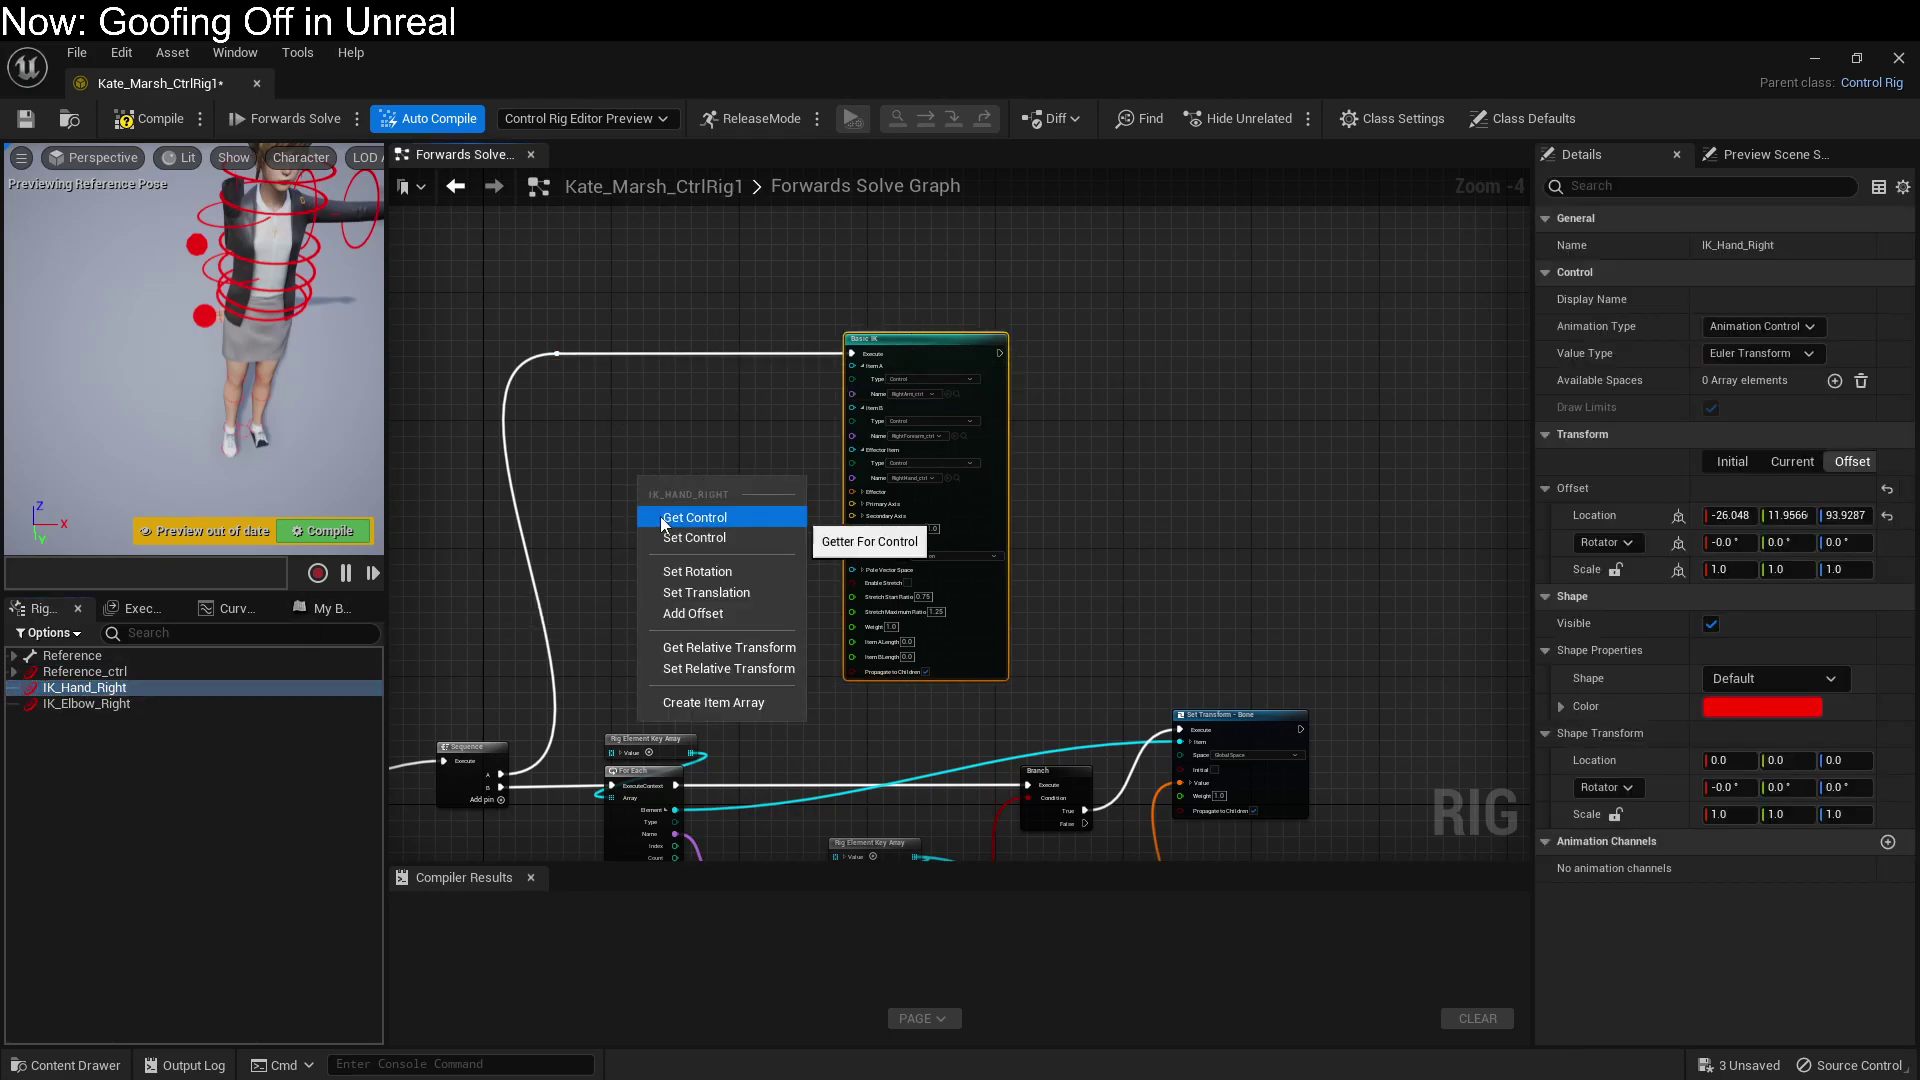
{"action": "left_click", "coordinate": [660, 516]}
{"action": "left_click", "coordinate": [85, 703]}
{"action": "left_click_drag", "start_coordinate": [85, 703], "coordinate": [644, 604]}
{"action": "left_click", "coordinate": [664, 622]}
Step: Set Basic IK's Pole Vector Kind to Location and connect the IK_Elbow_Right getter's Translation to Pole Vector
{"action": "scroll", "coordinate": [760, 612], "scroll_direction": "up", "scroll_amount": 4}
{"action": "right_click_drag", "start_coordinate": [903, 634], "coordinate": [830, 625]}
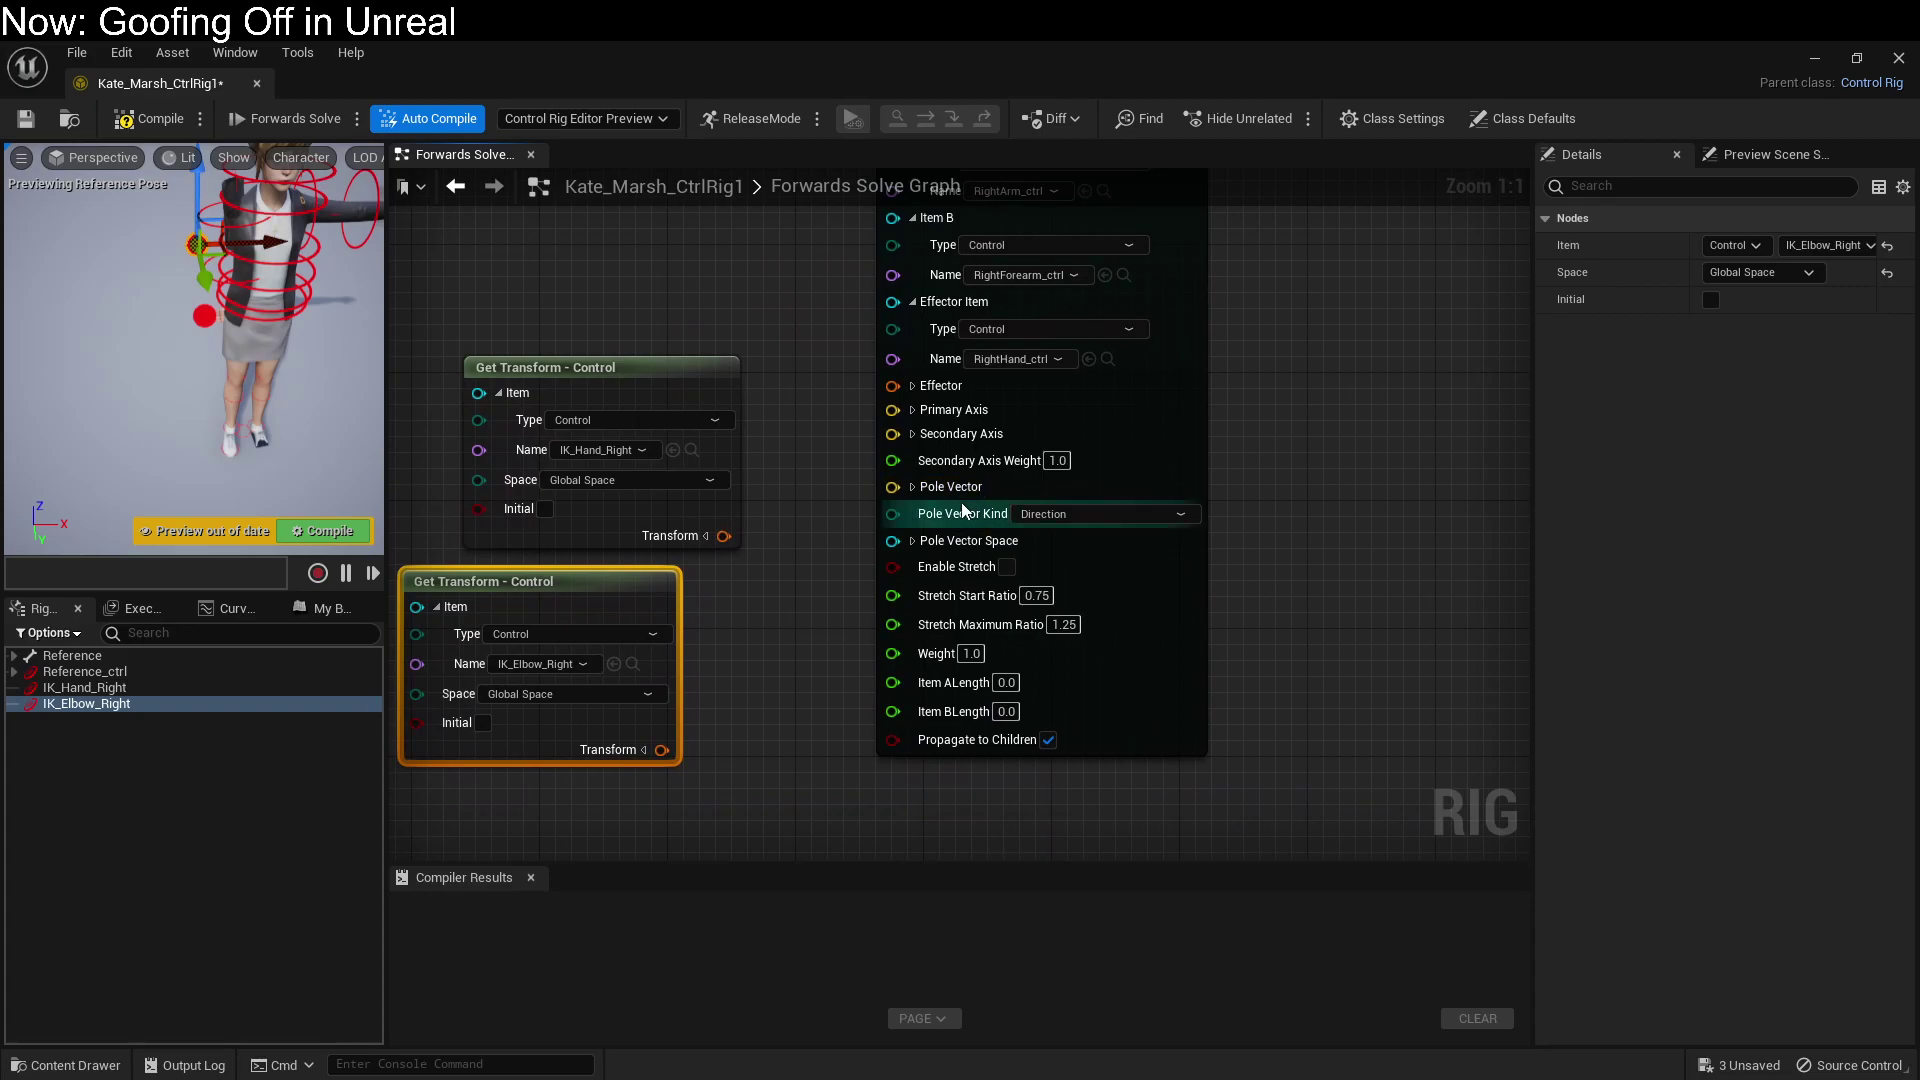
{"action": "left_click", "coordinate": [1035, 514]}
{"action": "left_click", "coordinate": [1035, 543]}
{"action": "left_click", "coordinate": [643, 750]}
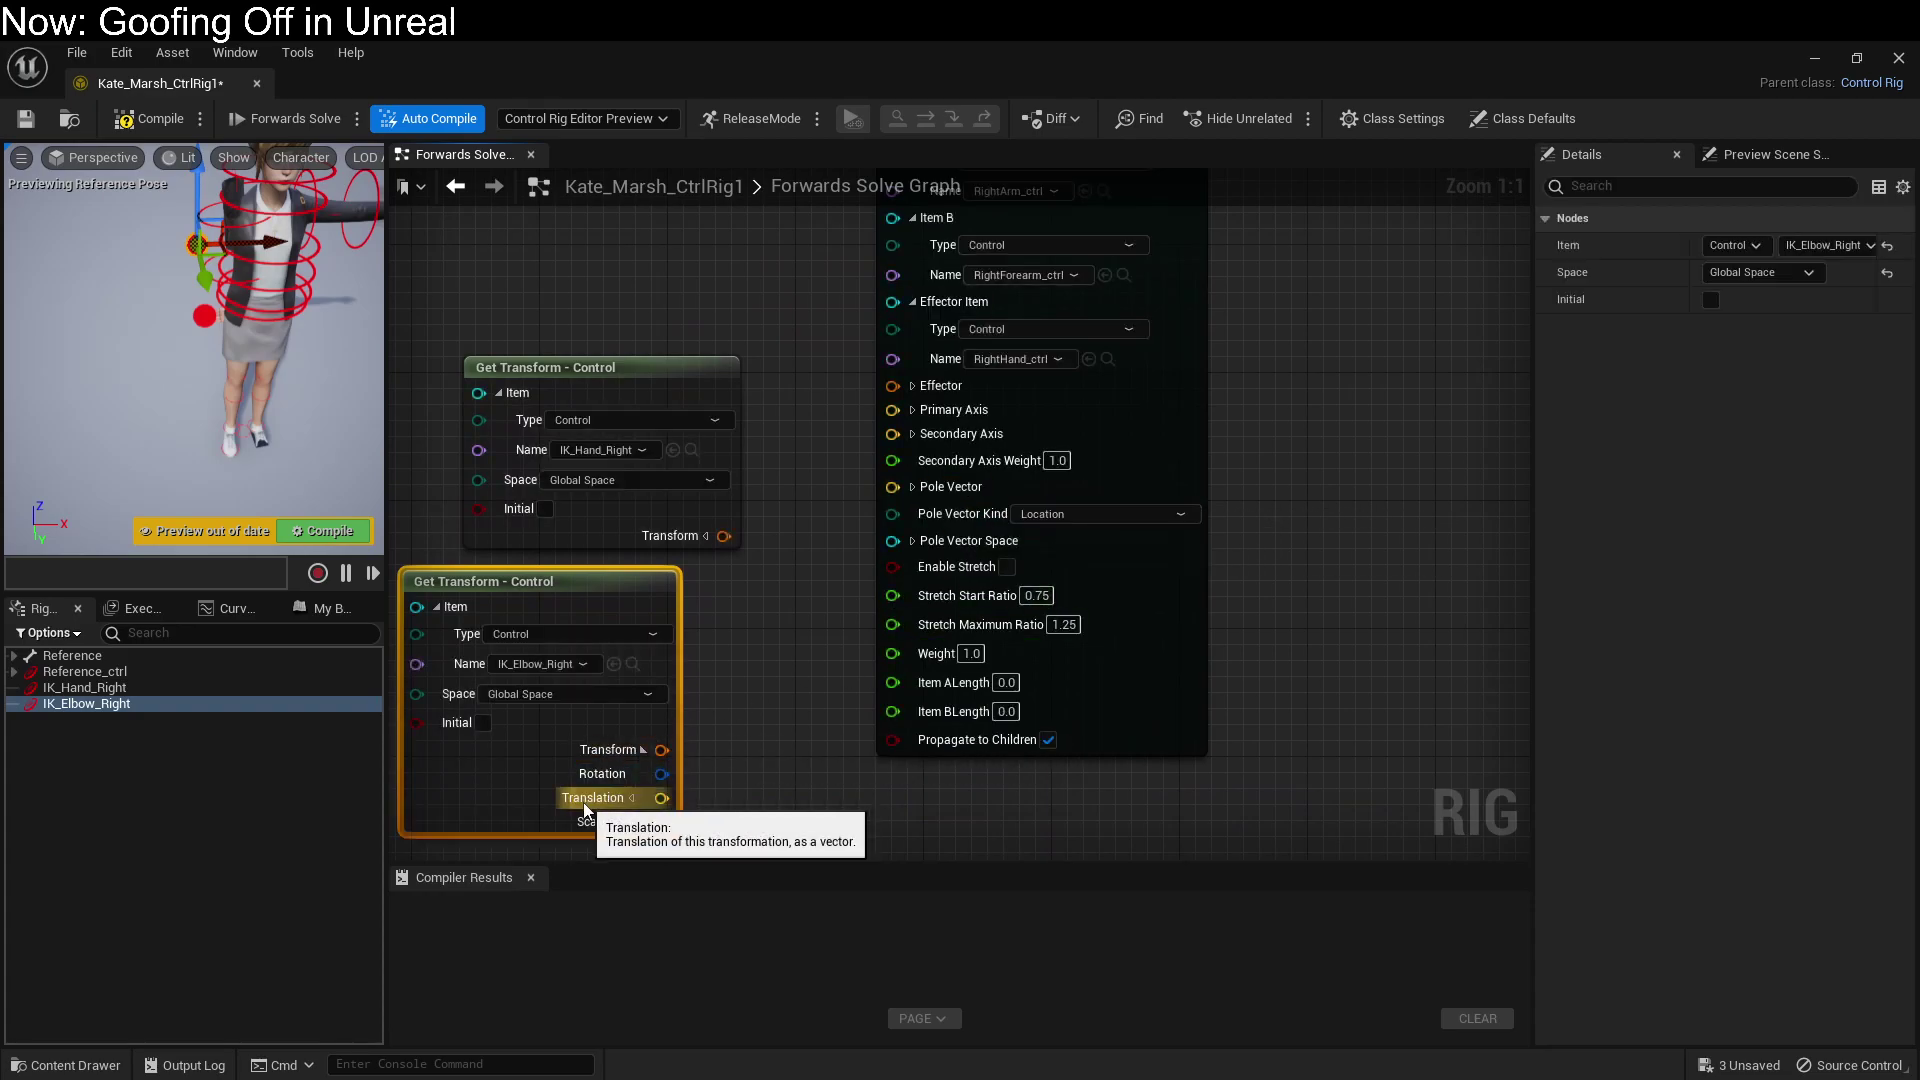
{"action": "left_click_drag", "start_coordinate": [661, 797], "coordinate": [912, 489]}
Step: Align the IK_Elbow_Right getter beneath the hand getter and connect IK_Hand_Right's Transform to Basic IK's Effector input
{"action": "left_click_drag", "start_coordinate": [621, 592], "coordinate": [684, 584]}
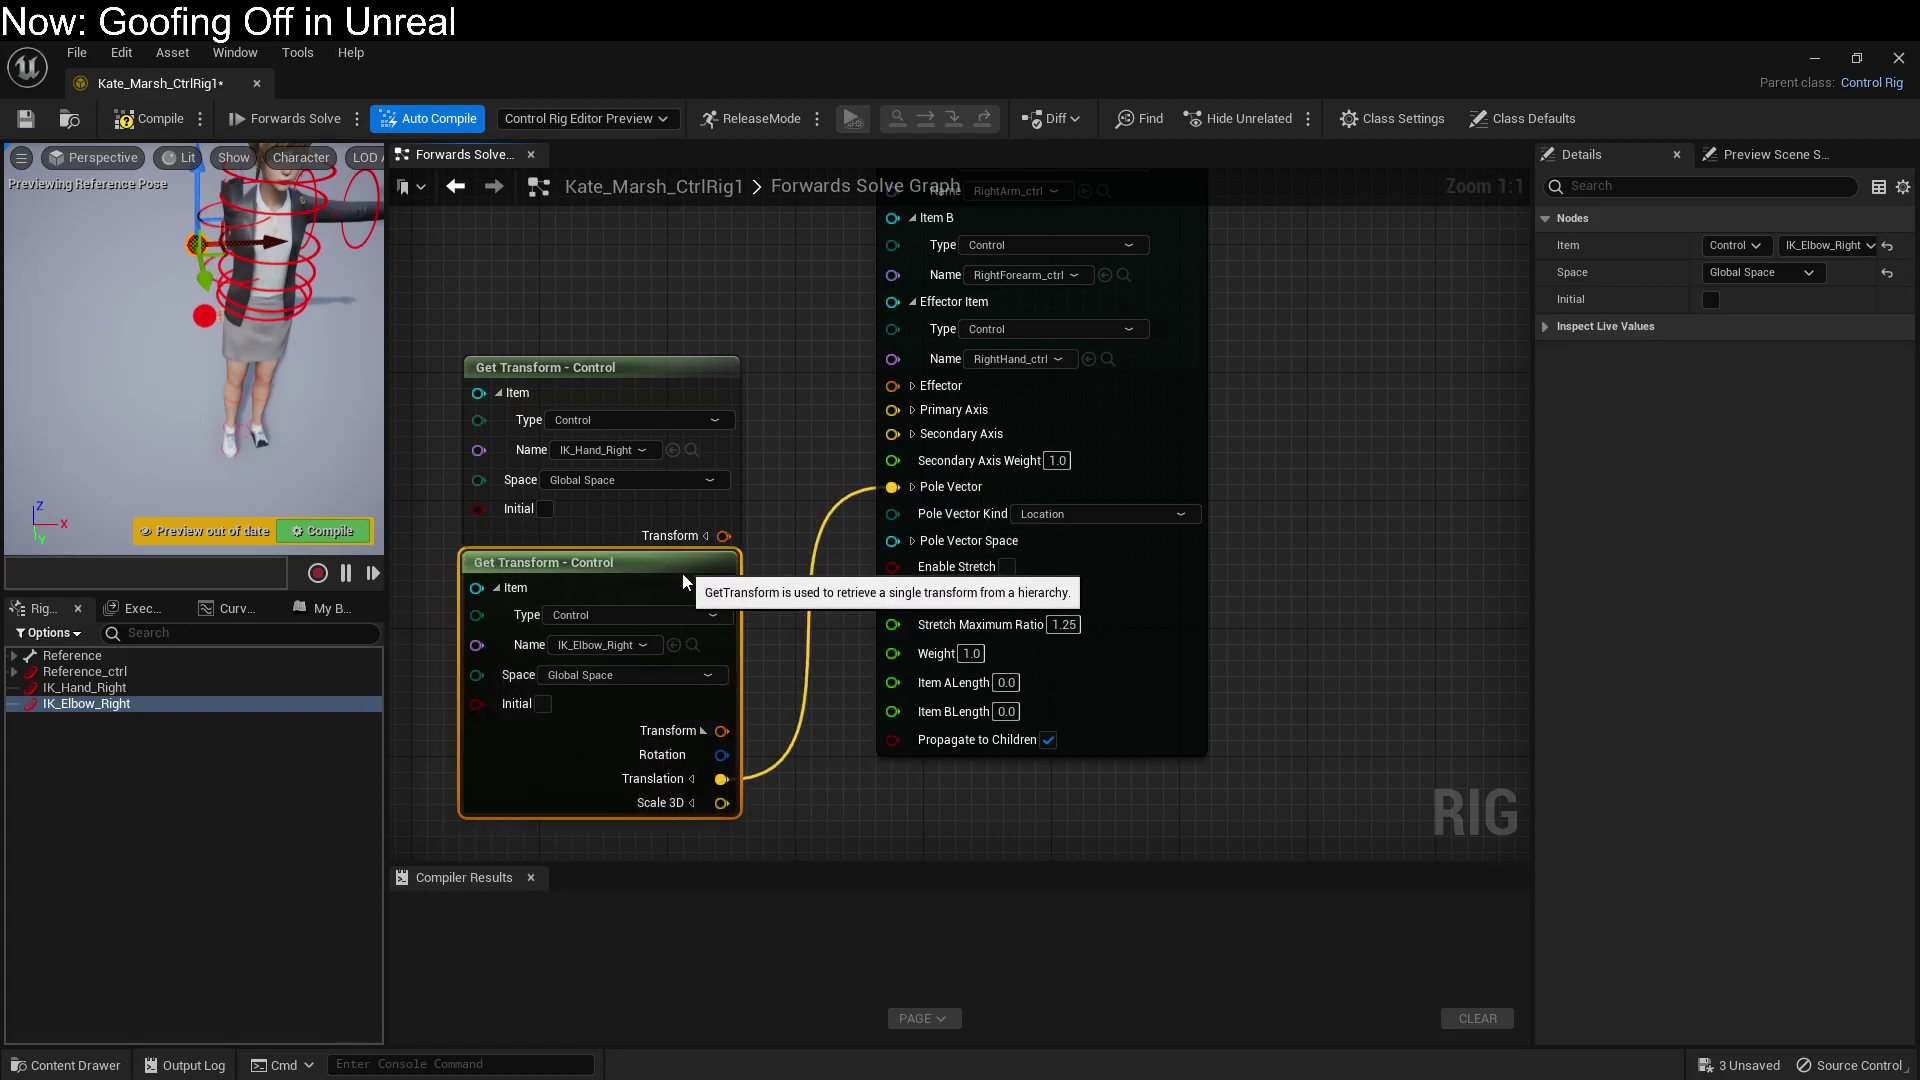
{"action": "right_click_drag", "start_coordinate": [683, 577], "coordinate": [685, 667]}
{"action": "left_click_drag", "start_coordinate": [727, 626], "coordinate": [895, 476]}
Step: Set the Basic IK node's Primary Axis X to -1.0 and Secondary Axis Y to -1.0
{"action": "mouse_move", "coordinate": [250, 478]}
{"action": "right_mouse_down"}
{"action": "mouse_move", "coordinate": [120, 415]}
{"action": "mouse_move", "coordinate": [150, 360]}
{"action": "mouse_move", "coordinate": [250, 400]}
{"action": "mouse_move", "coordinate": [230, 450]}
{"action": "mouse_move", "coordinate": [246, 482]}
{"action": "right_mouse_up"}
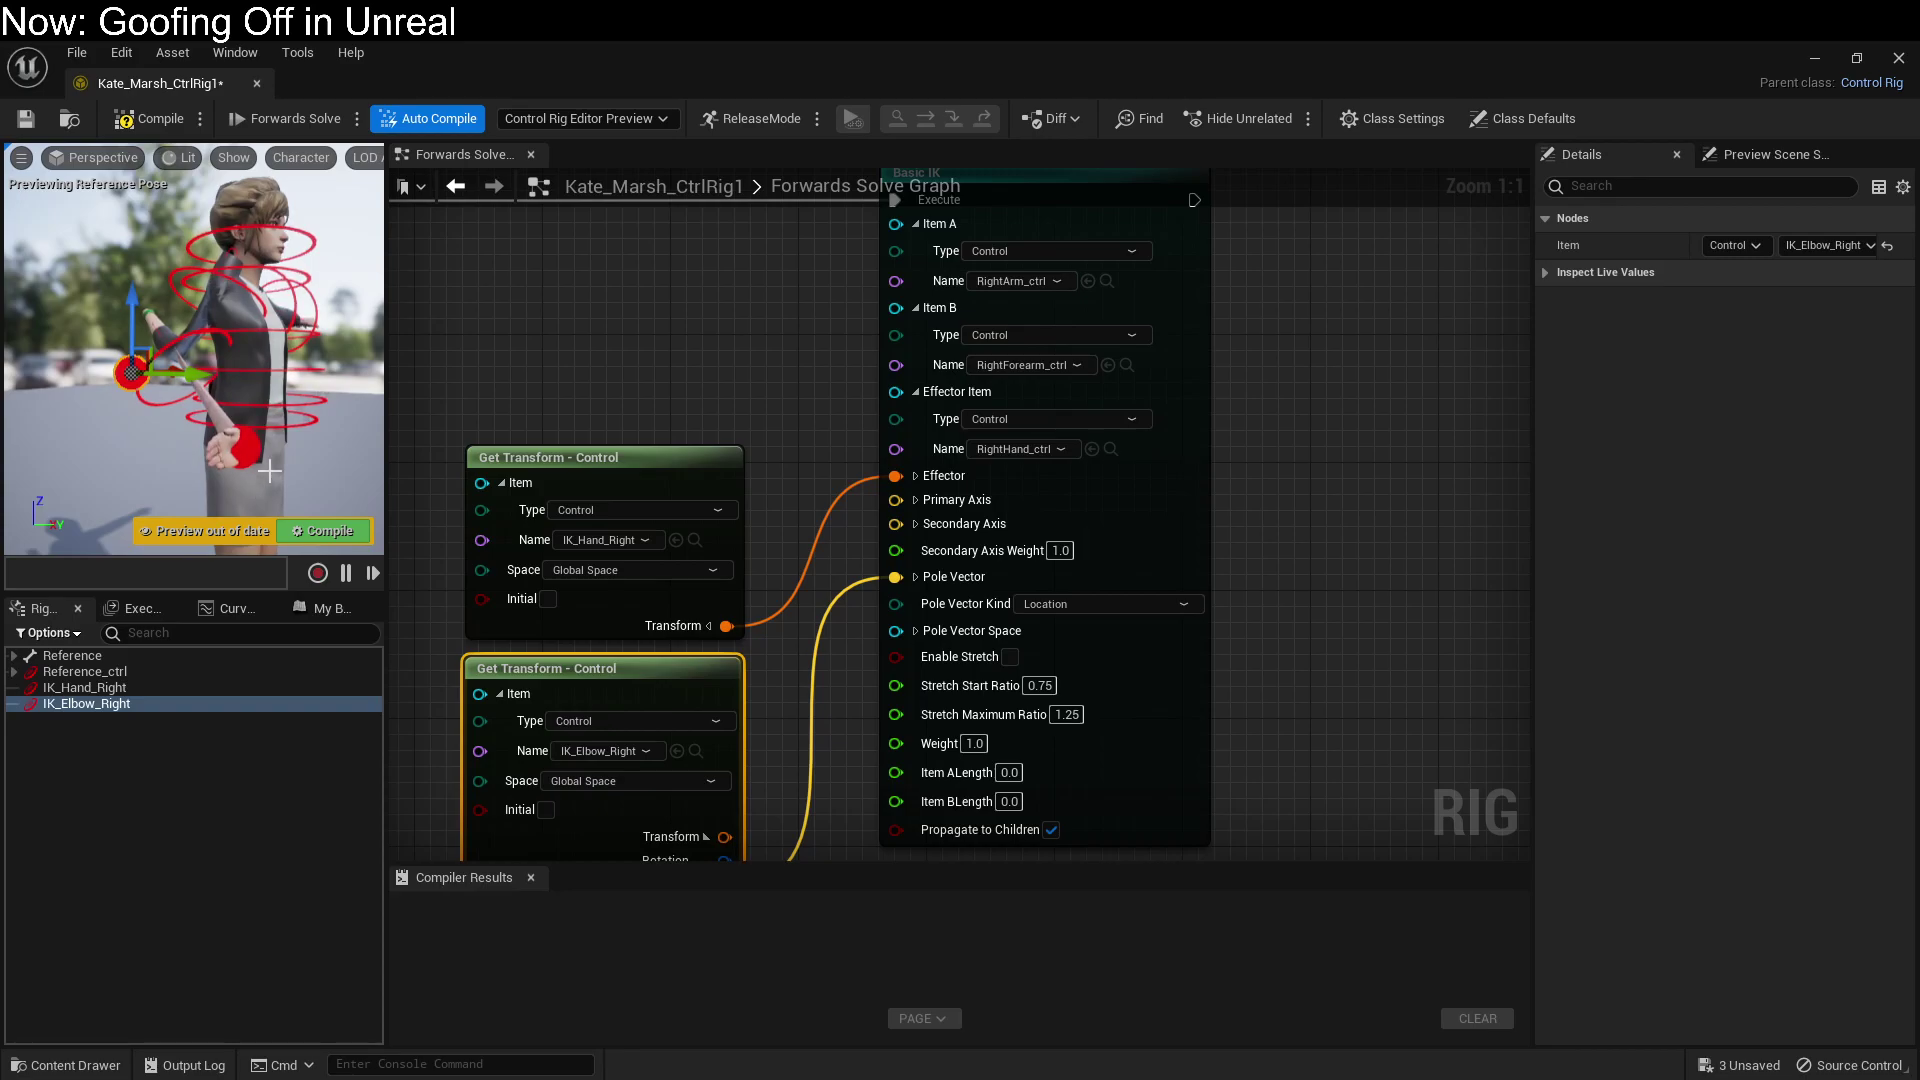
{"action": "left_click", "coordinate": [914, 500]}
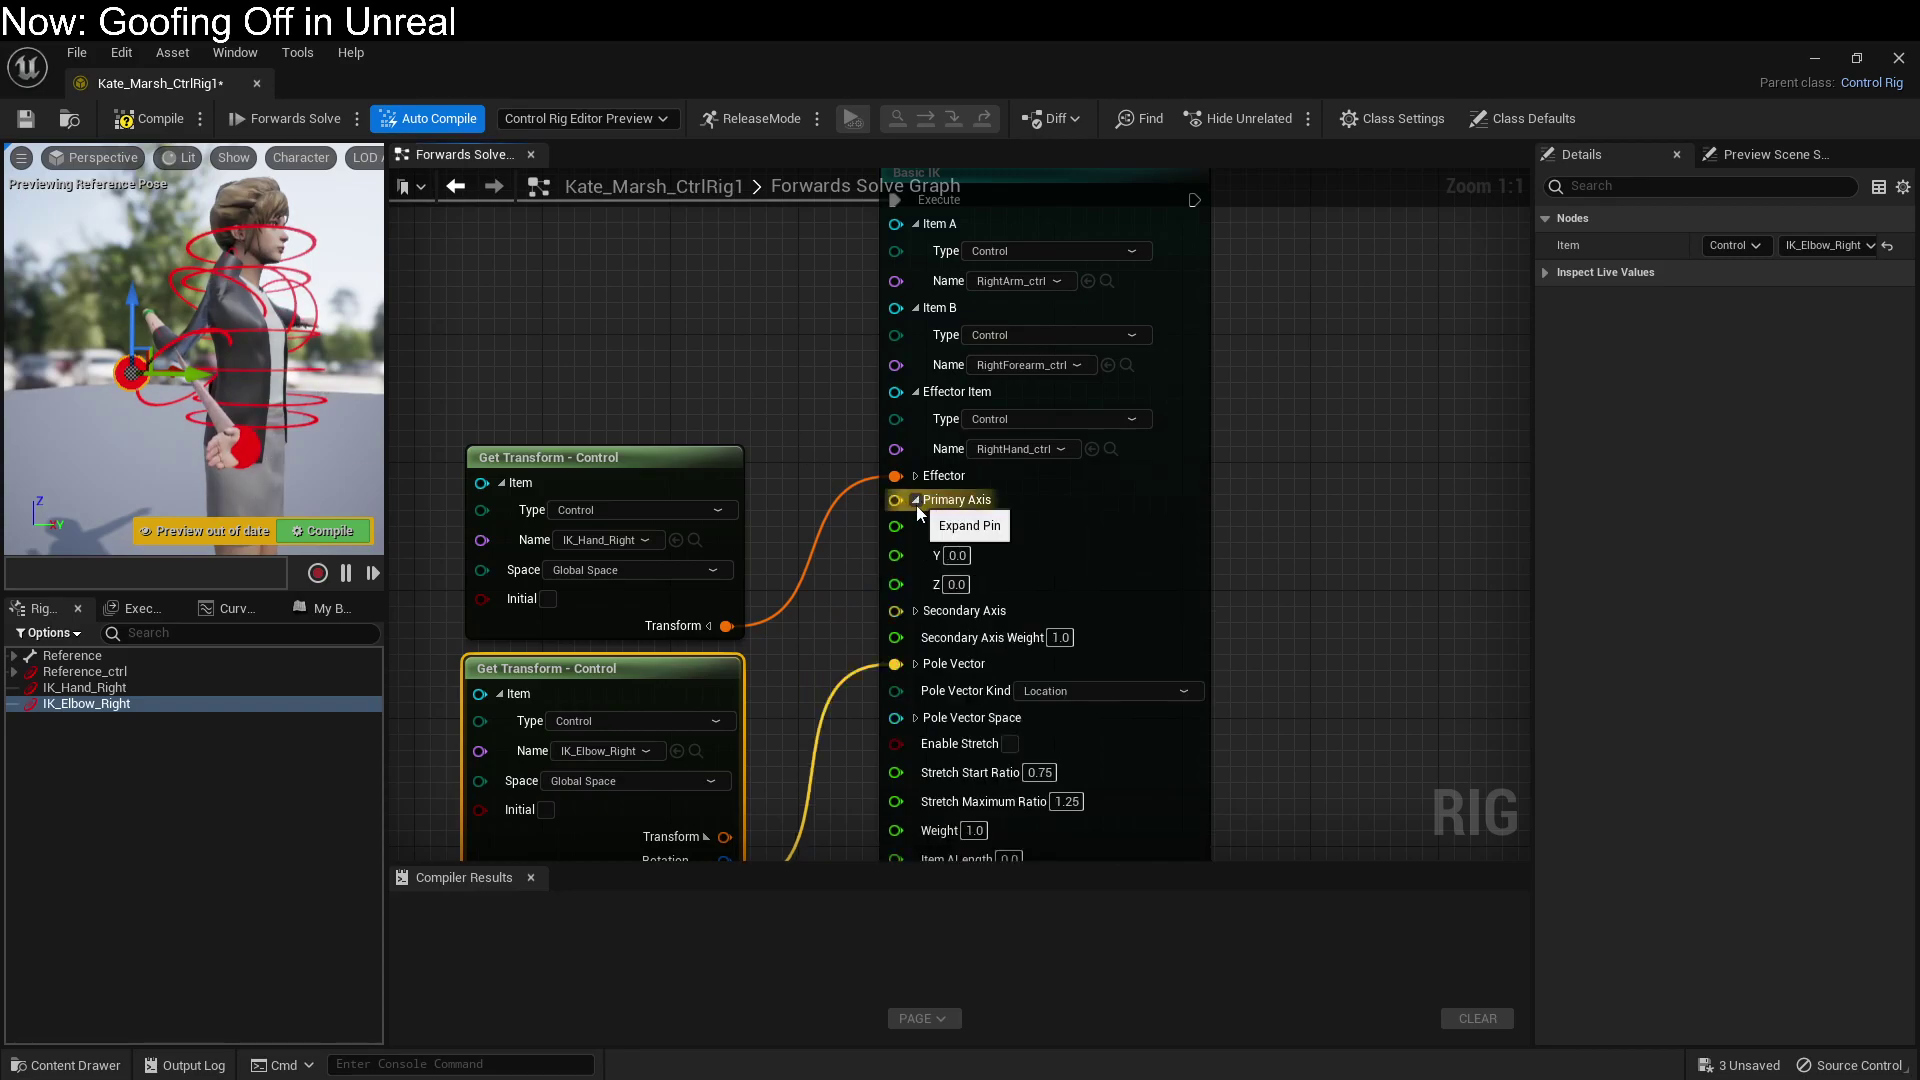
{"action": "left_click", "coordinate": [914, 609]}
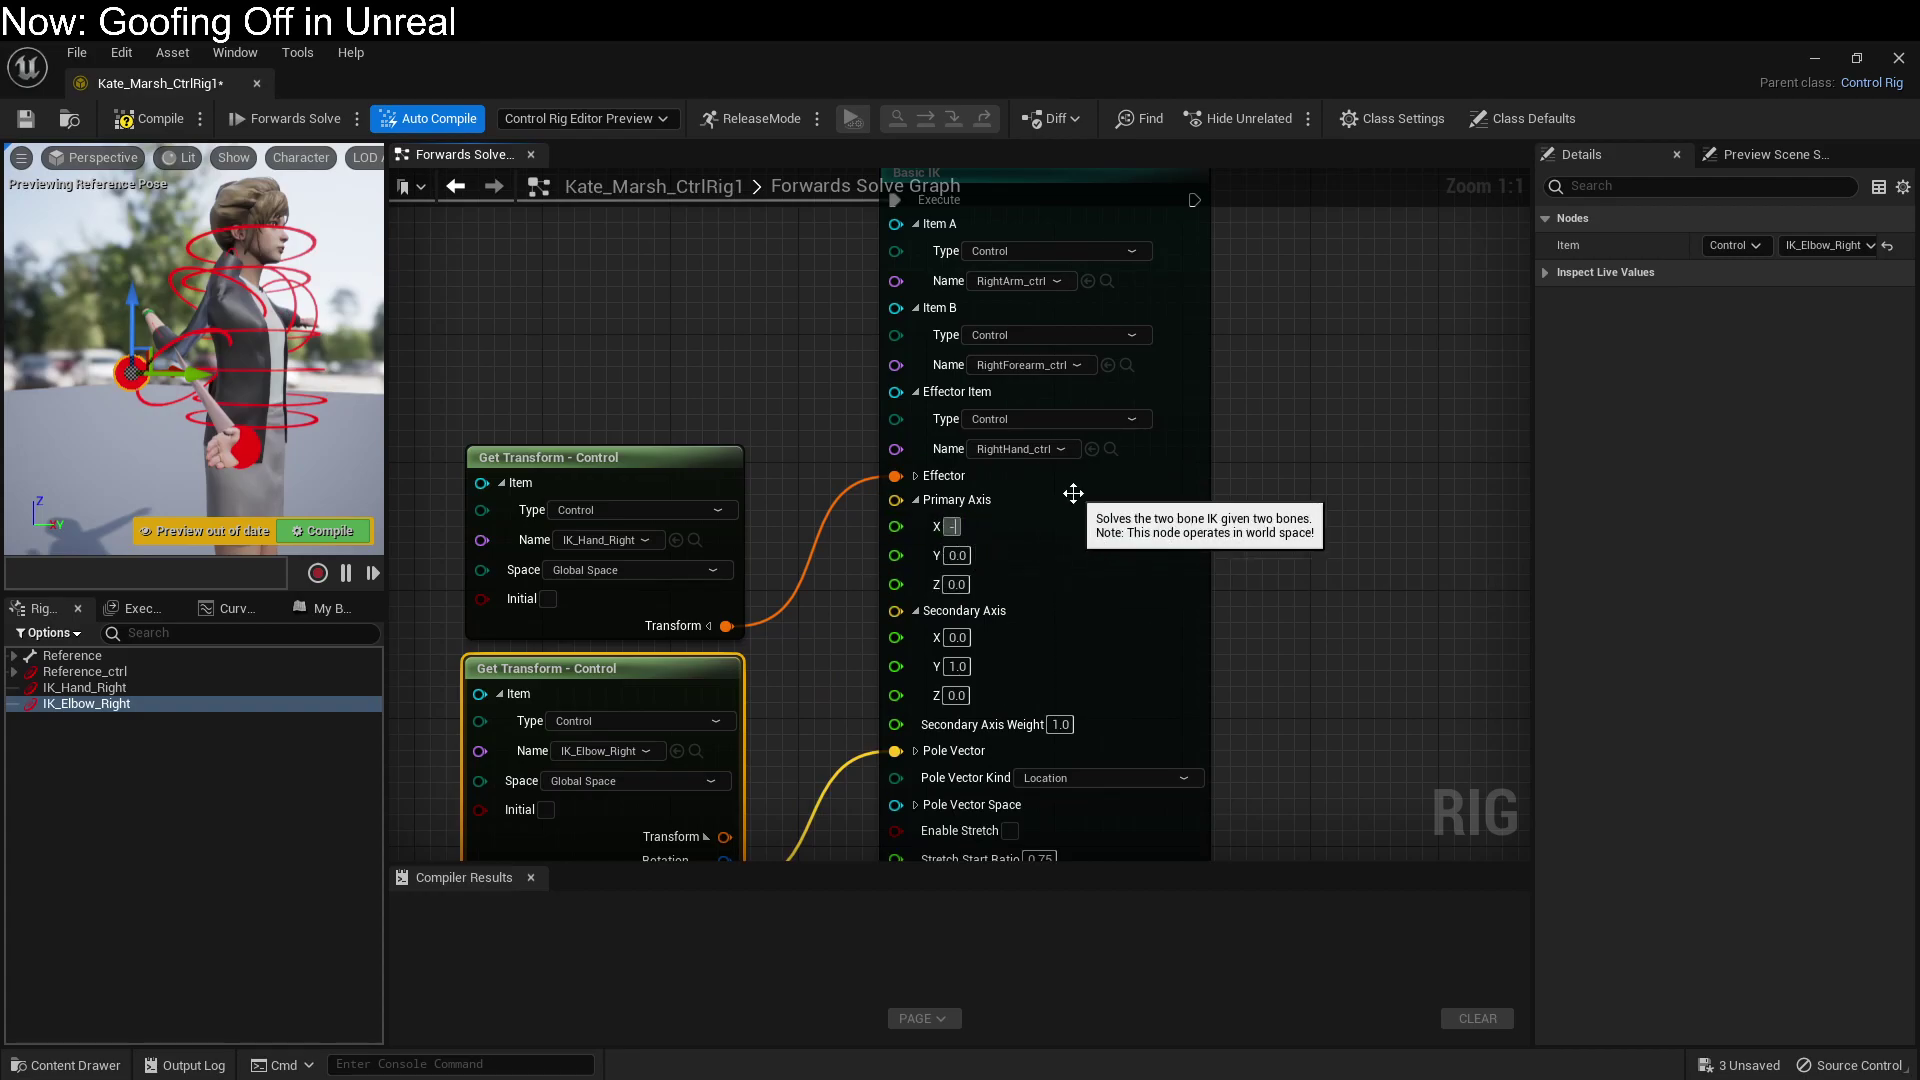
{"action": "key", "text": "Return"}
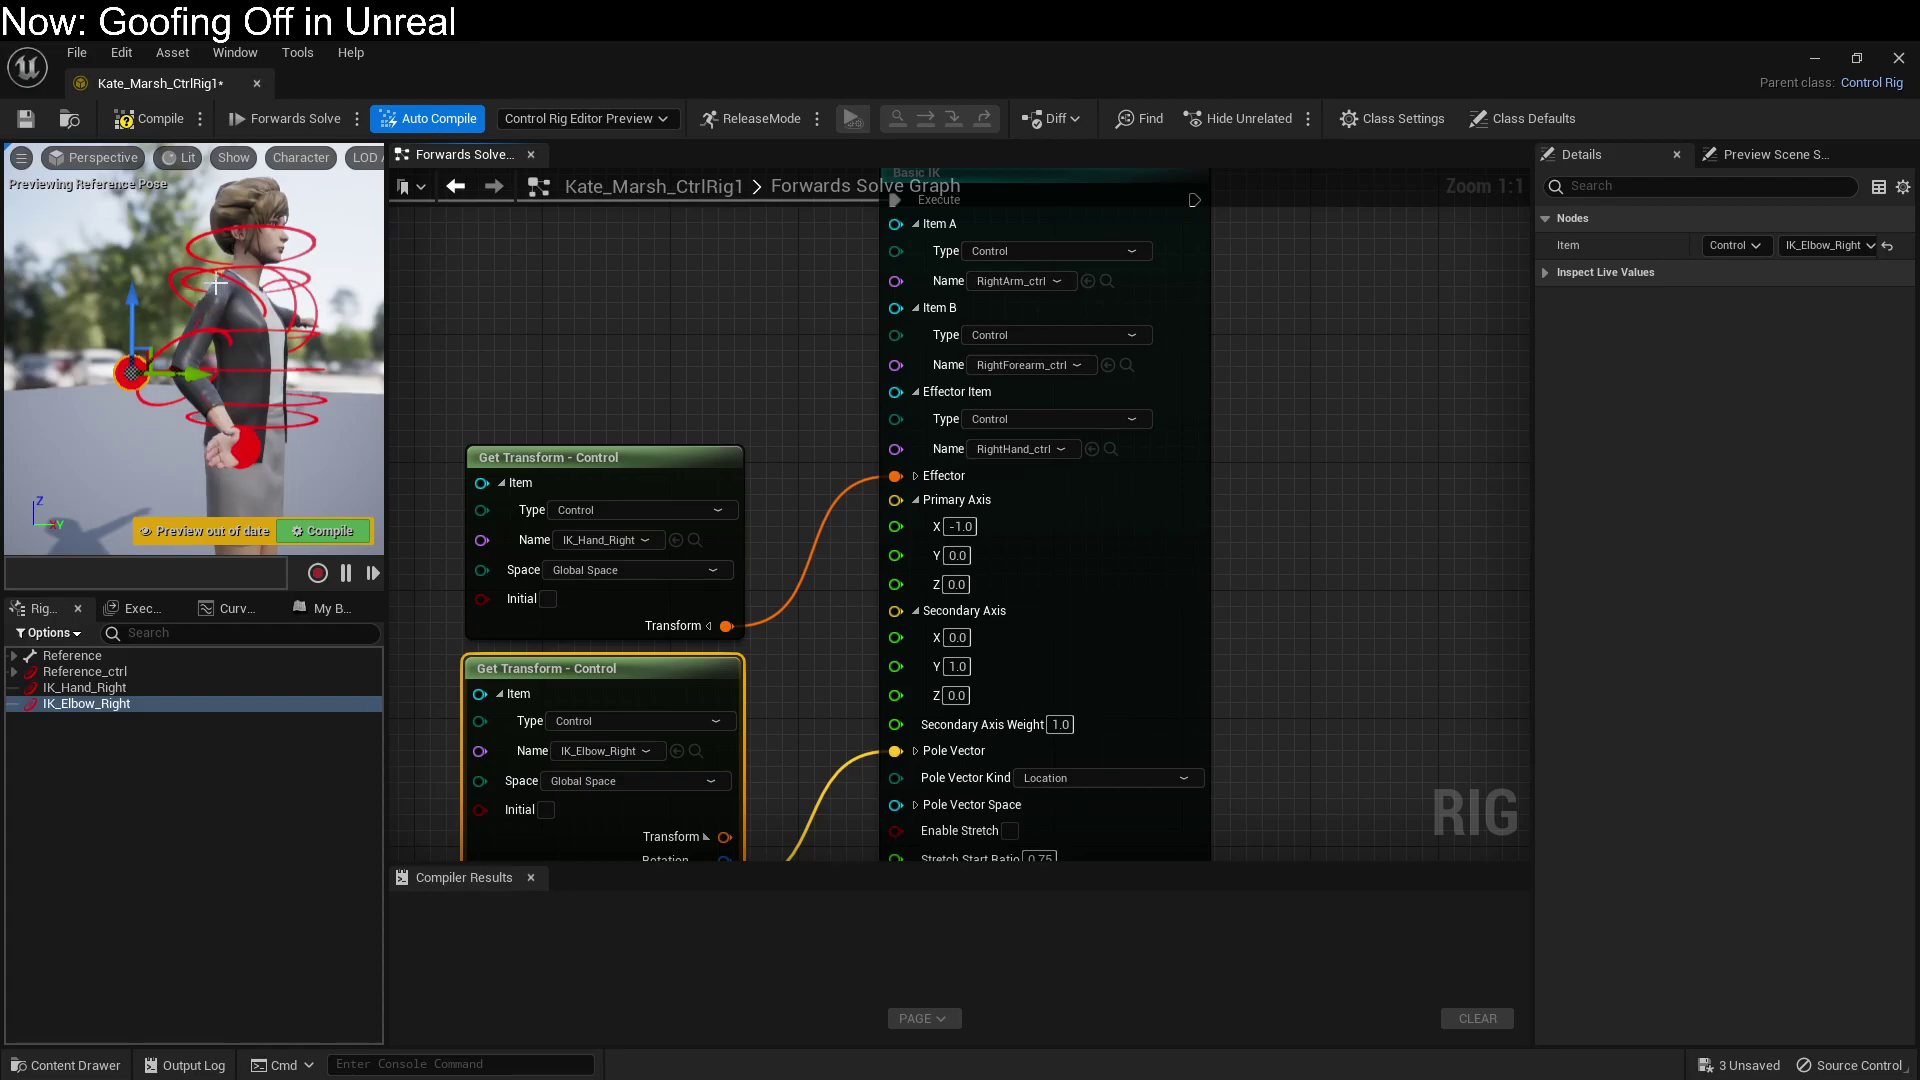
{"action": "left_click", "coordinate": [957, 666]}
{"action": "type", "text": "-1"}
{"action": "key", "text": "Return"}
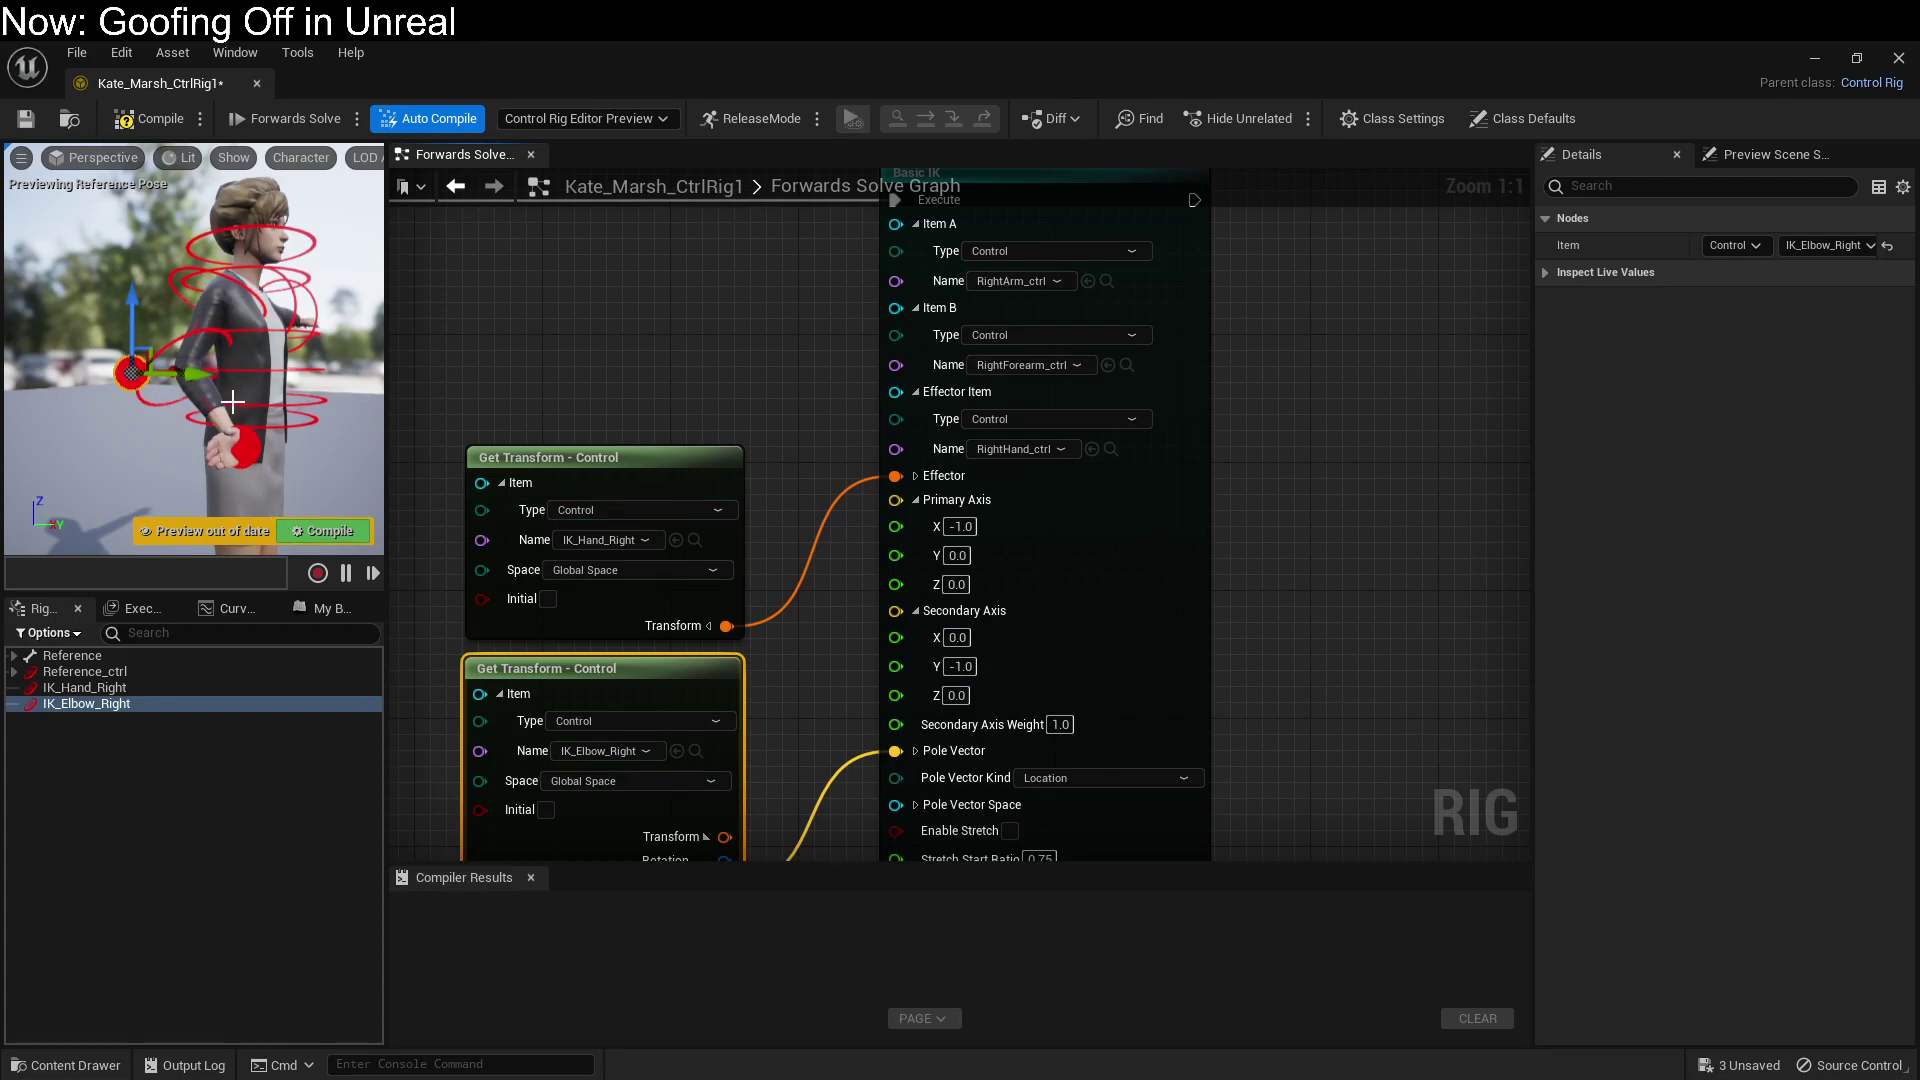
Step: Select IK_Hand_Right in the viewport and rotate it by about -28.5° to start matching a natural right-hand pose
{"action": "right_click_drag", "start_coordinate": [222, 392], "coordinate": [70, 340]}
{"action": "right_click_drag", "start_coordinate": [190, 350], "coordinate": [108, 362]}
{"action": "key", "text": "w"}
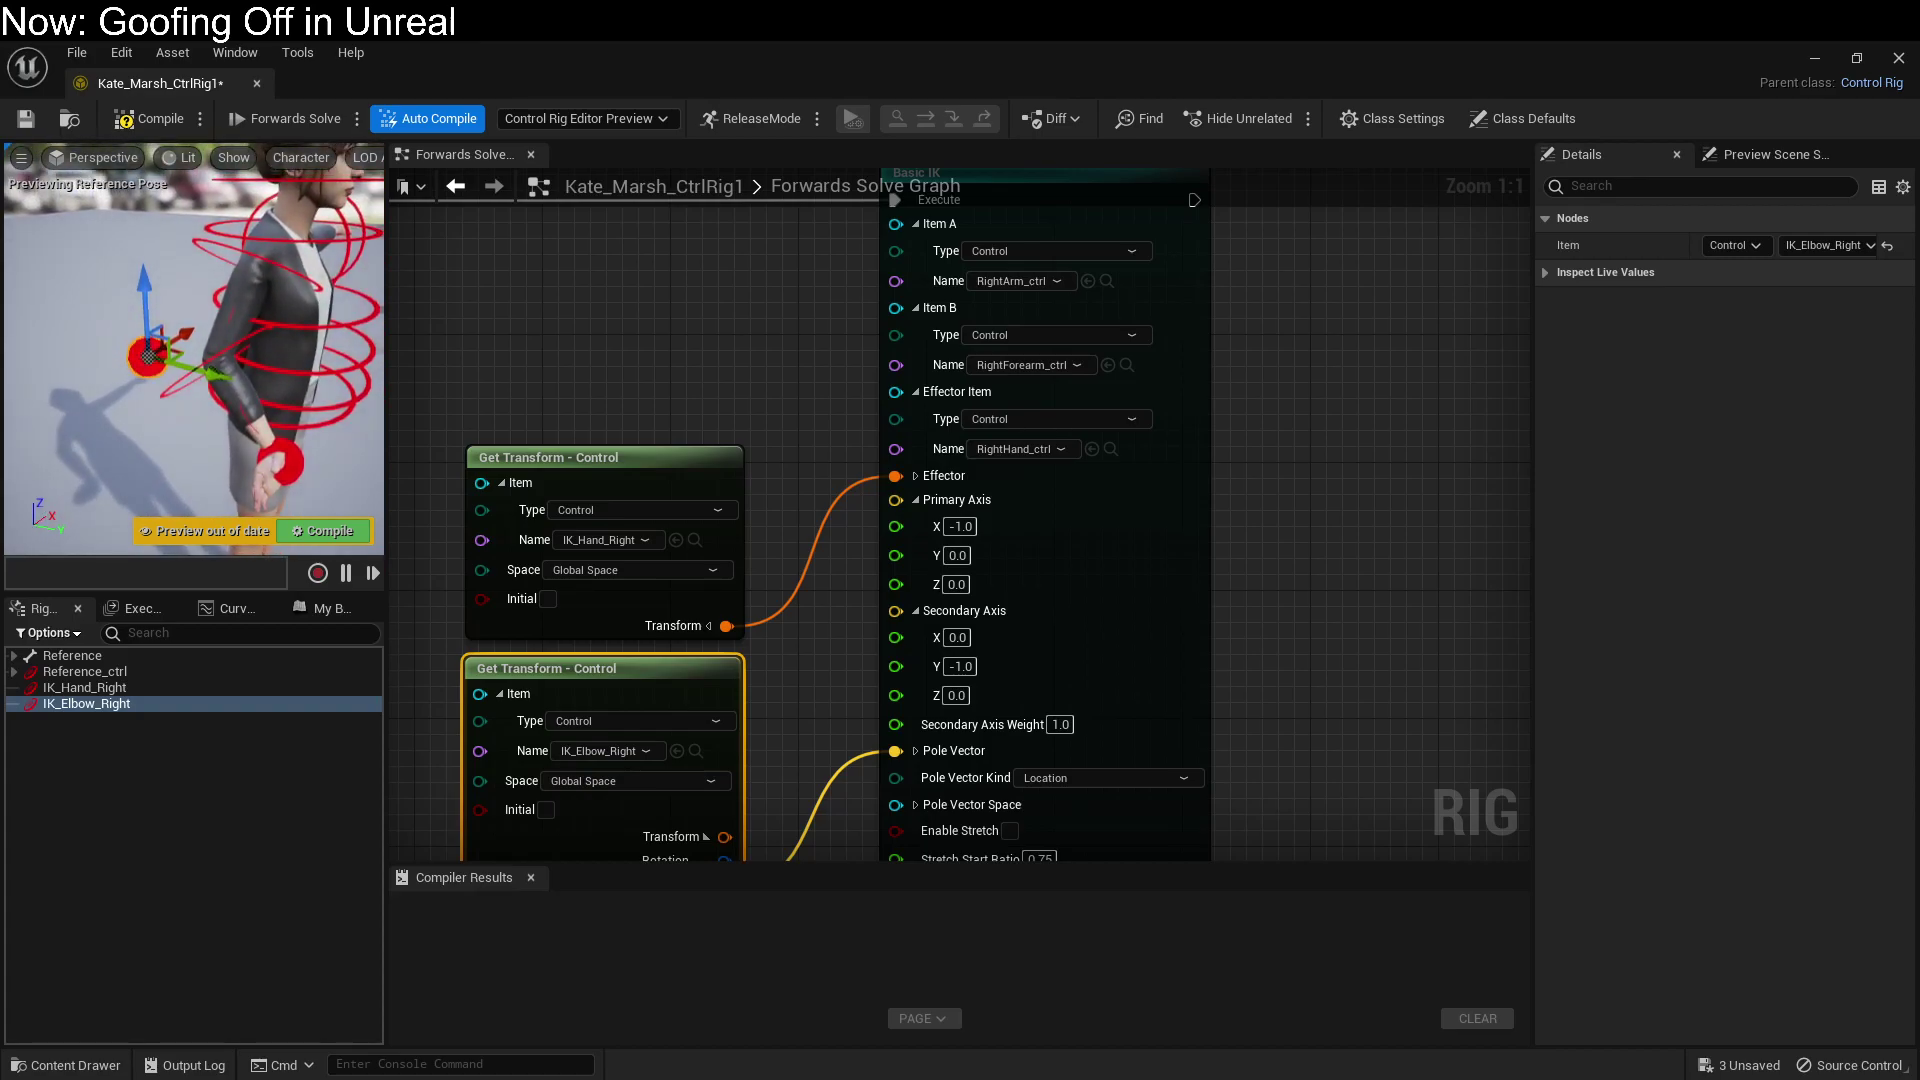
{"action": "right_click_drag", "start_coordinate": [278, 371], "coordinate": [274, 369]}
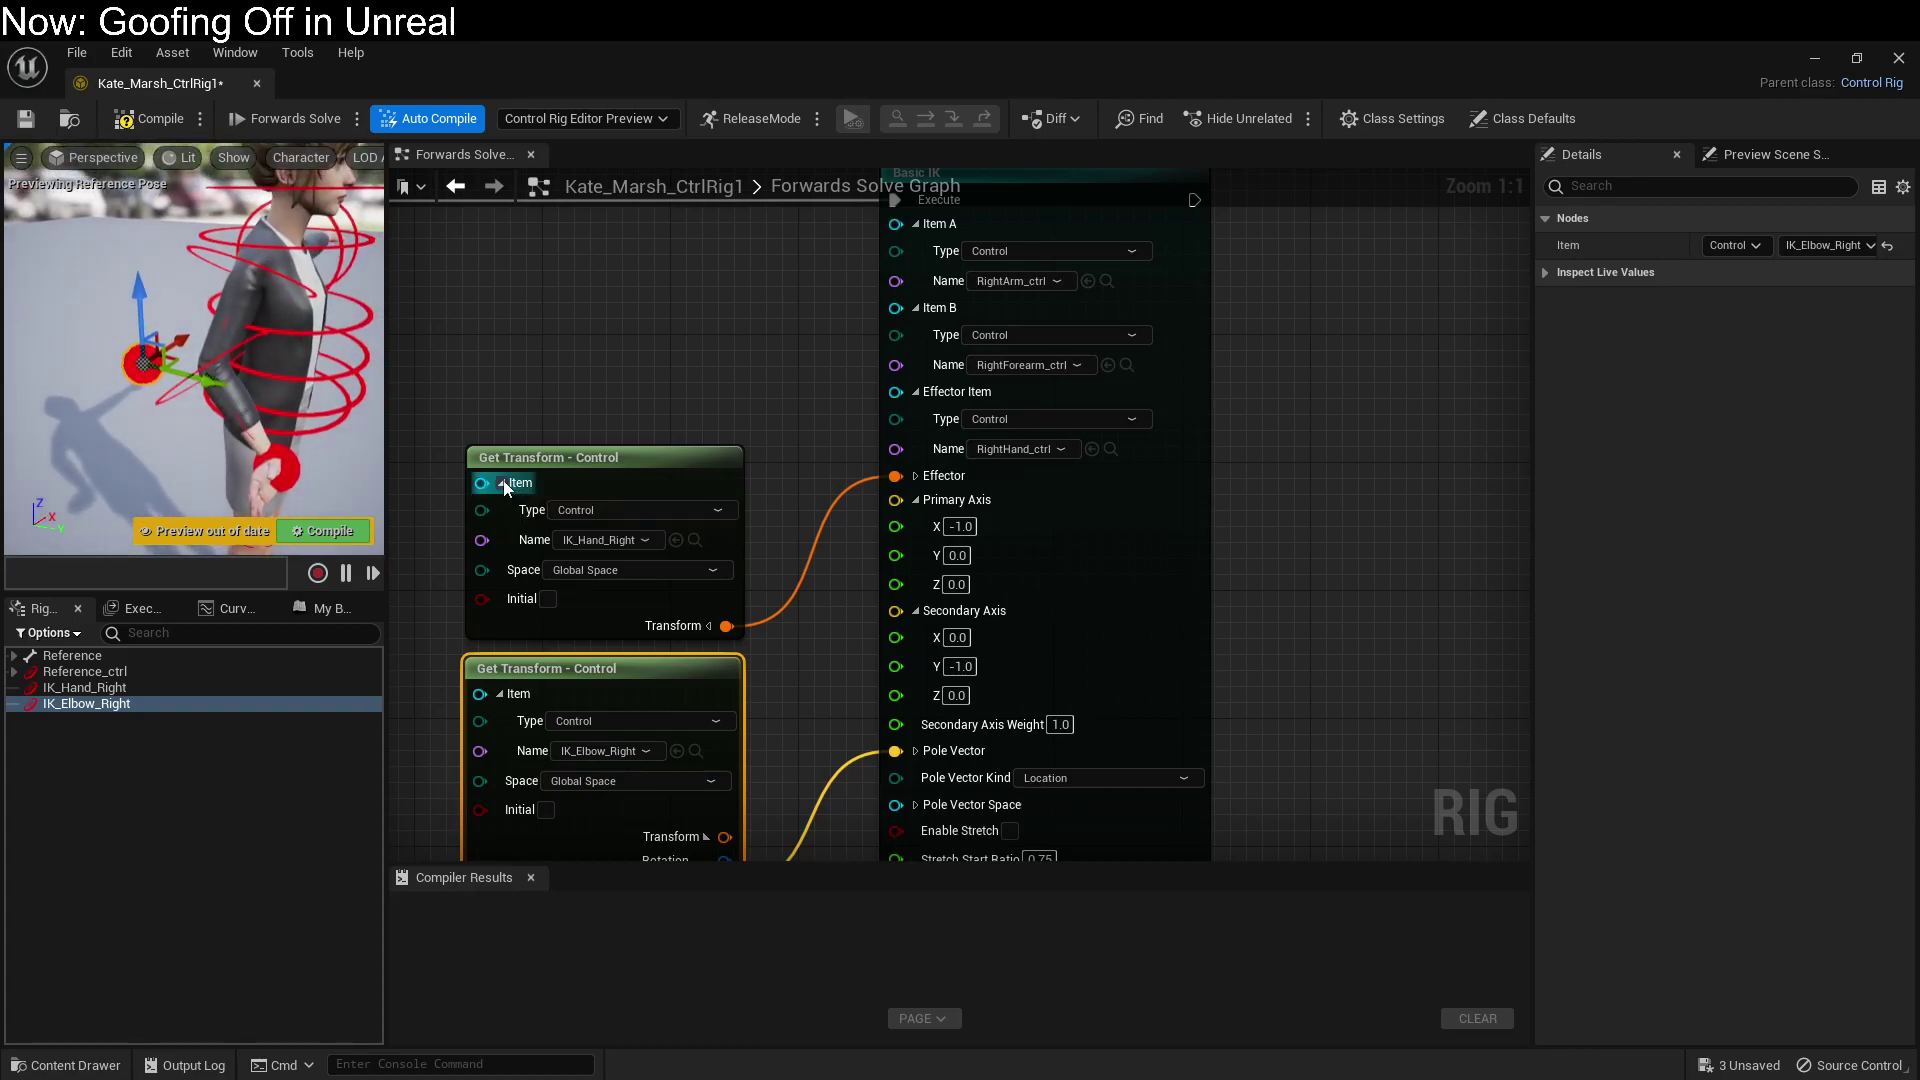
{"action": "left_click", "coordinate": [293, 477]}
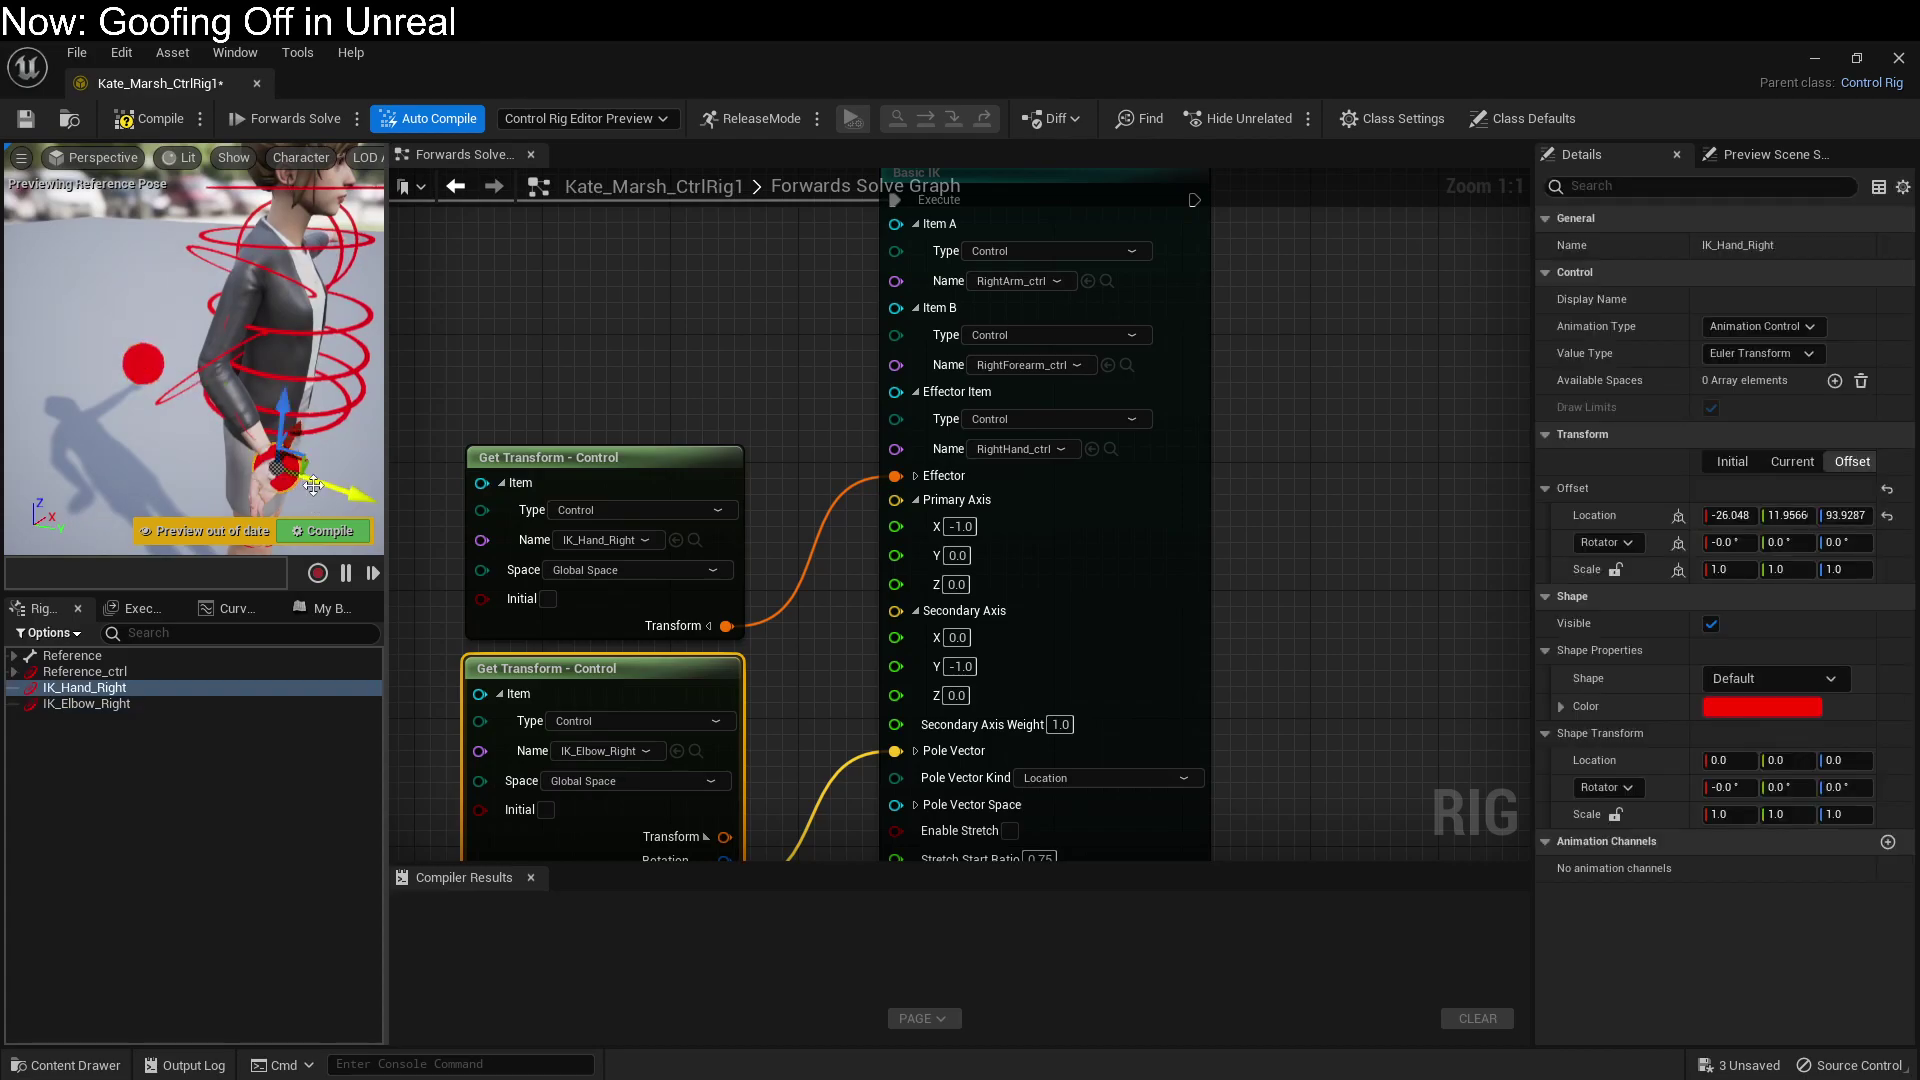
{"action": "right_click_drag", "start_coordinate": [313, 485], "coordinate": [284, 529]}
{"action": "key", "text": "e"}
{"action": "left_click_drag", "start_coordinate": [292, 494], "coordinate": [340, 492]}
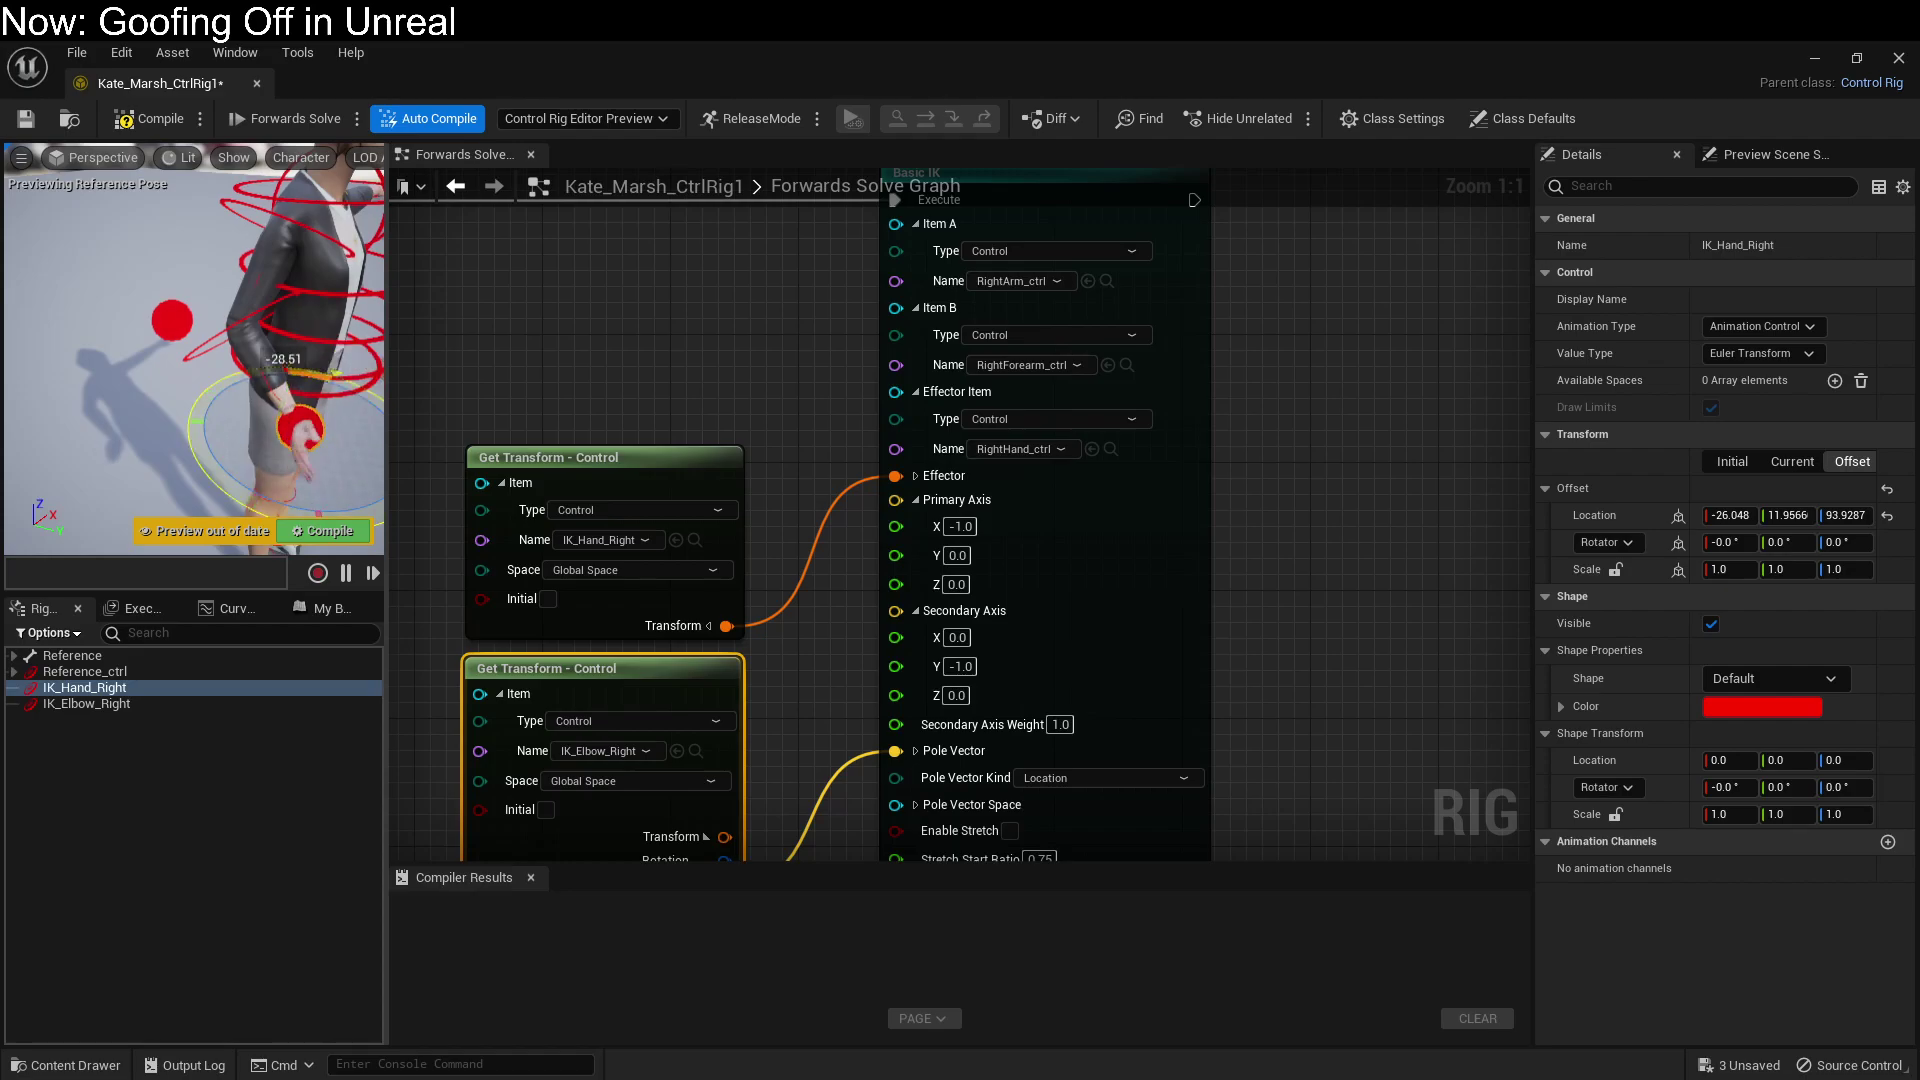
Step: Rotate and move IK_Hand_Right beside the right thigh to about -21, 7, 91, and set its offset transform from current
{"action": "left_click_drag", "start_coordinate": [290, 382], "coordinate": [205, 345]}
{"action": "key", "text": "w"}
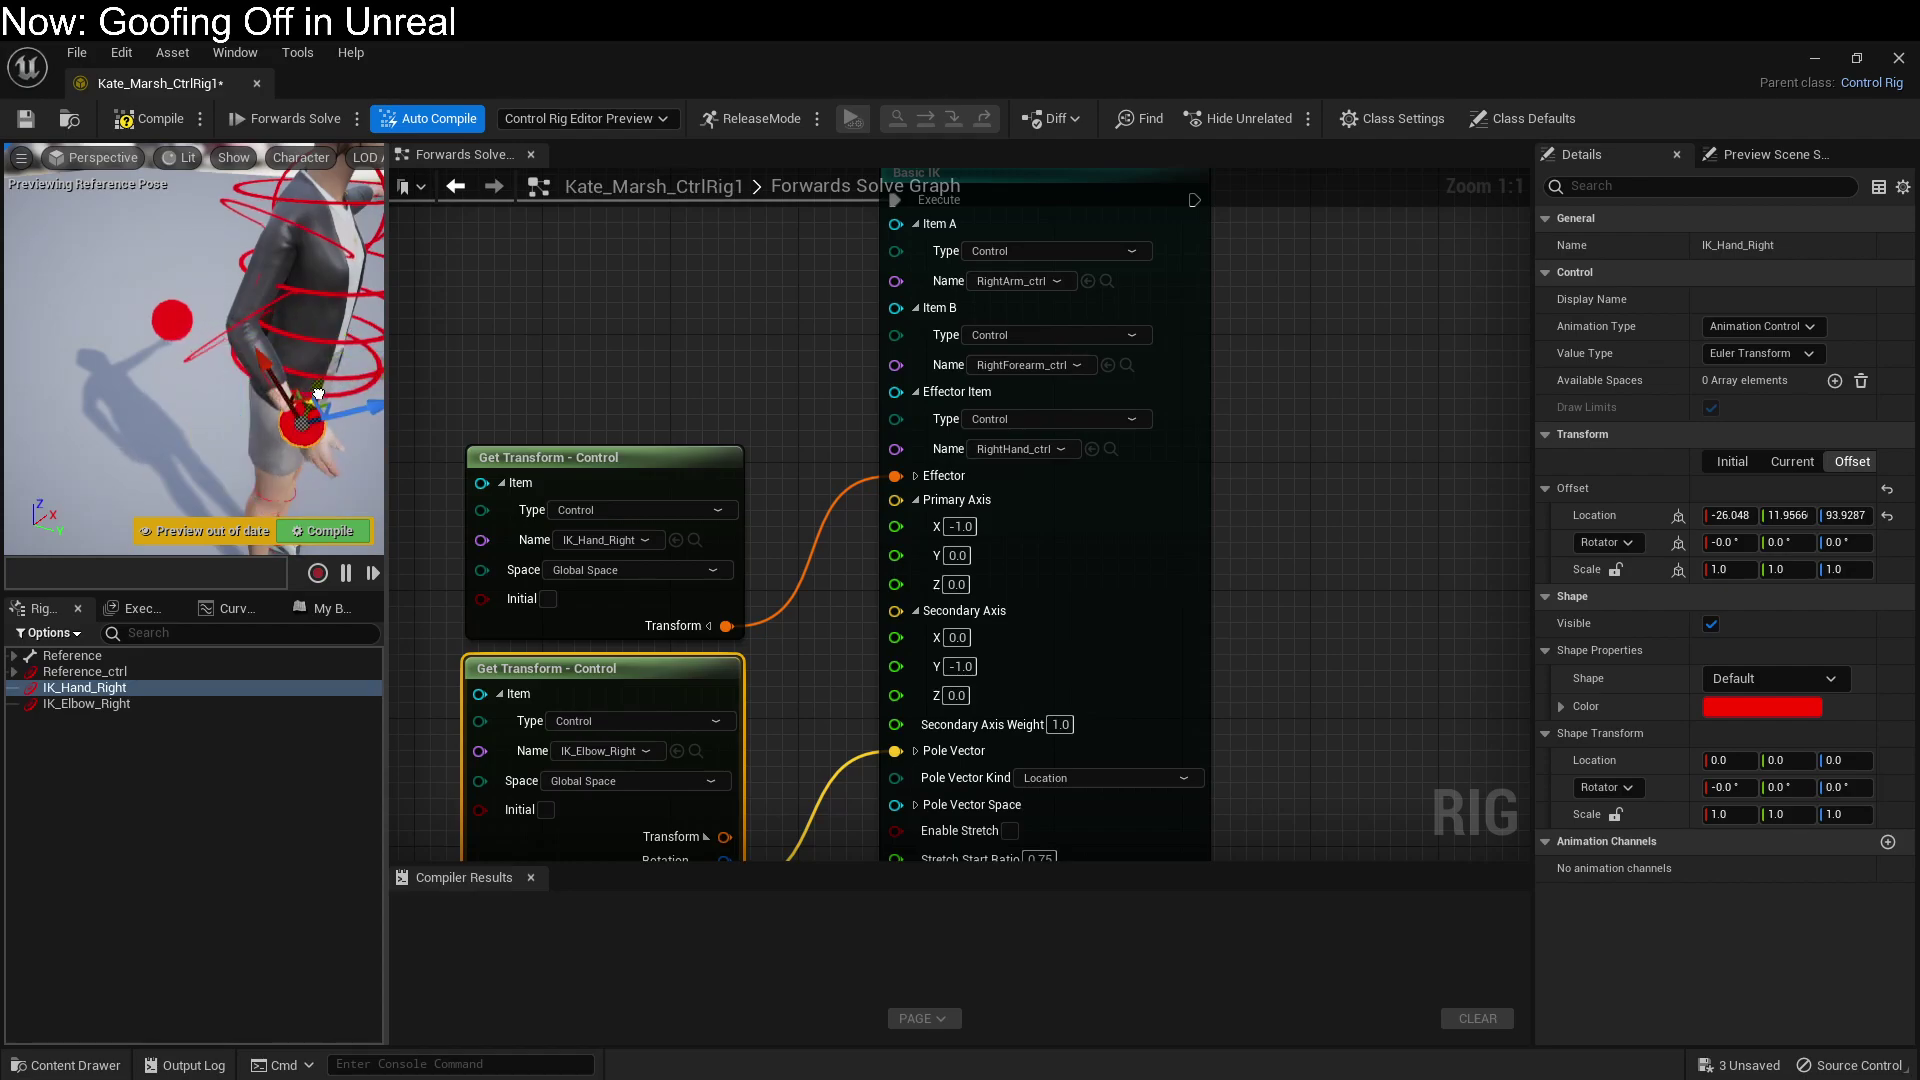
{"action": "mouse_move", "coordinate": [319, 392]}
{"action": "left_mouse_down"}
{"action": "mouse_move", "coordinate": [305, 411]}
{"action": "mouse_move", "coordinate": [328, 406]}
{"action": "left_mouse_up"}
{"action": "key", "text": "e"}
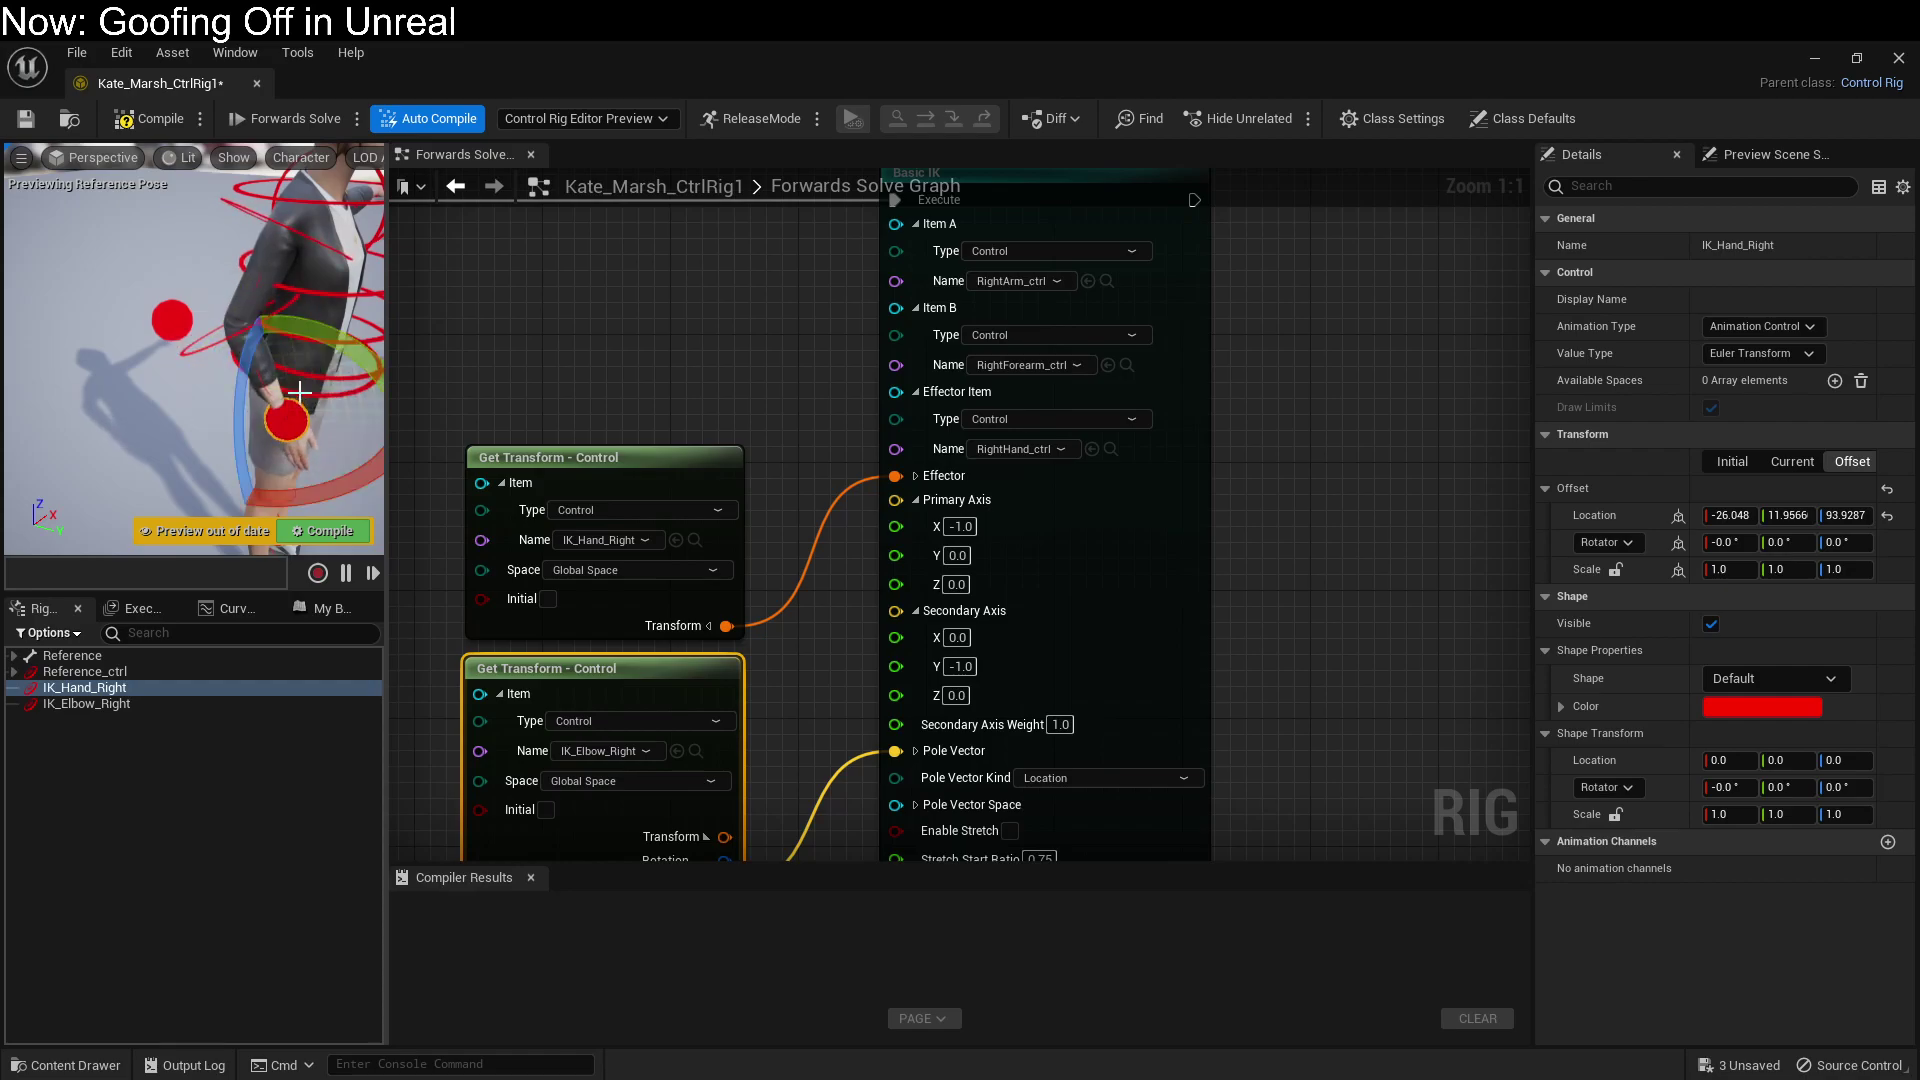
{"action": "right_click", "coordinate": [291, 419]}
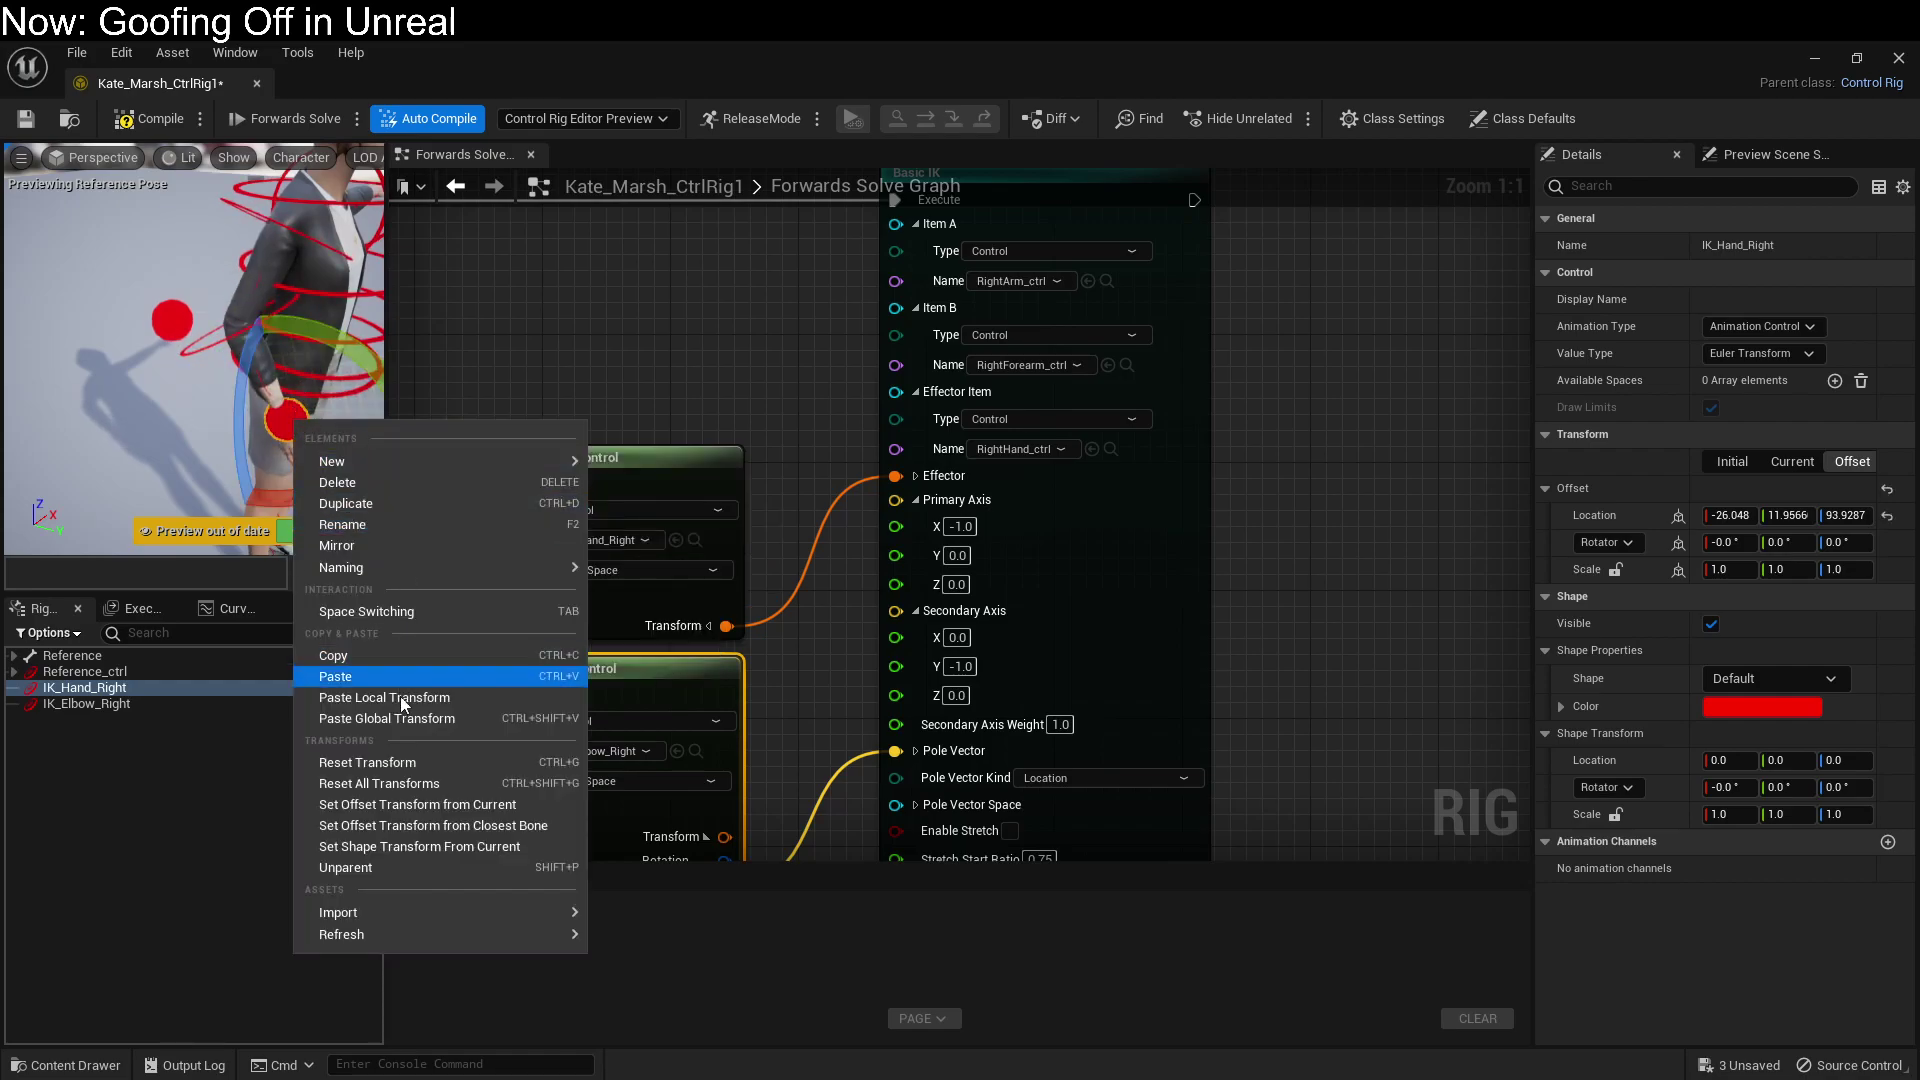
{"action": "left_click", "coordinate": [402, 804]}
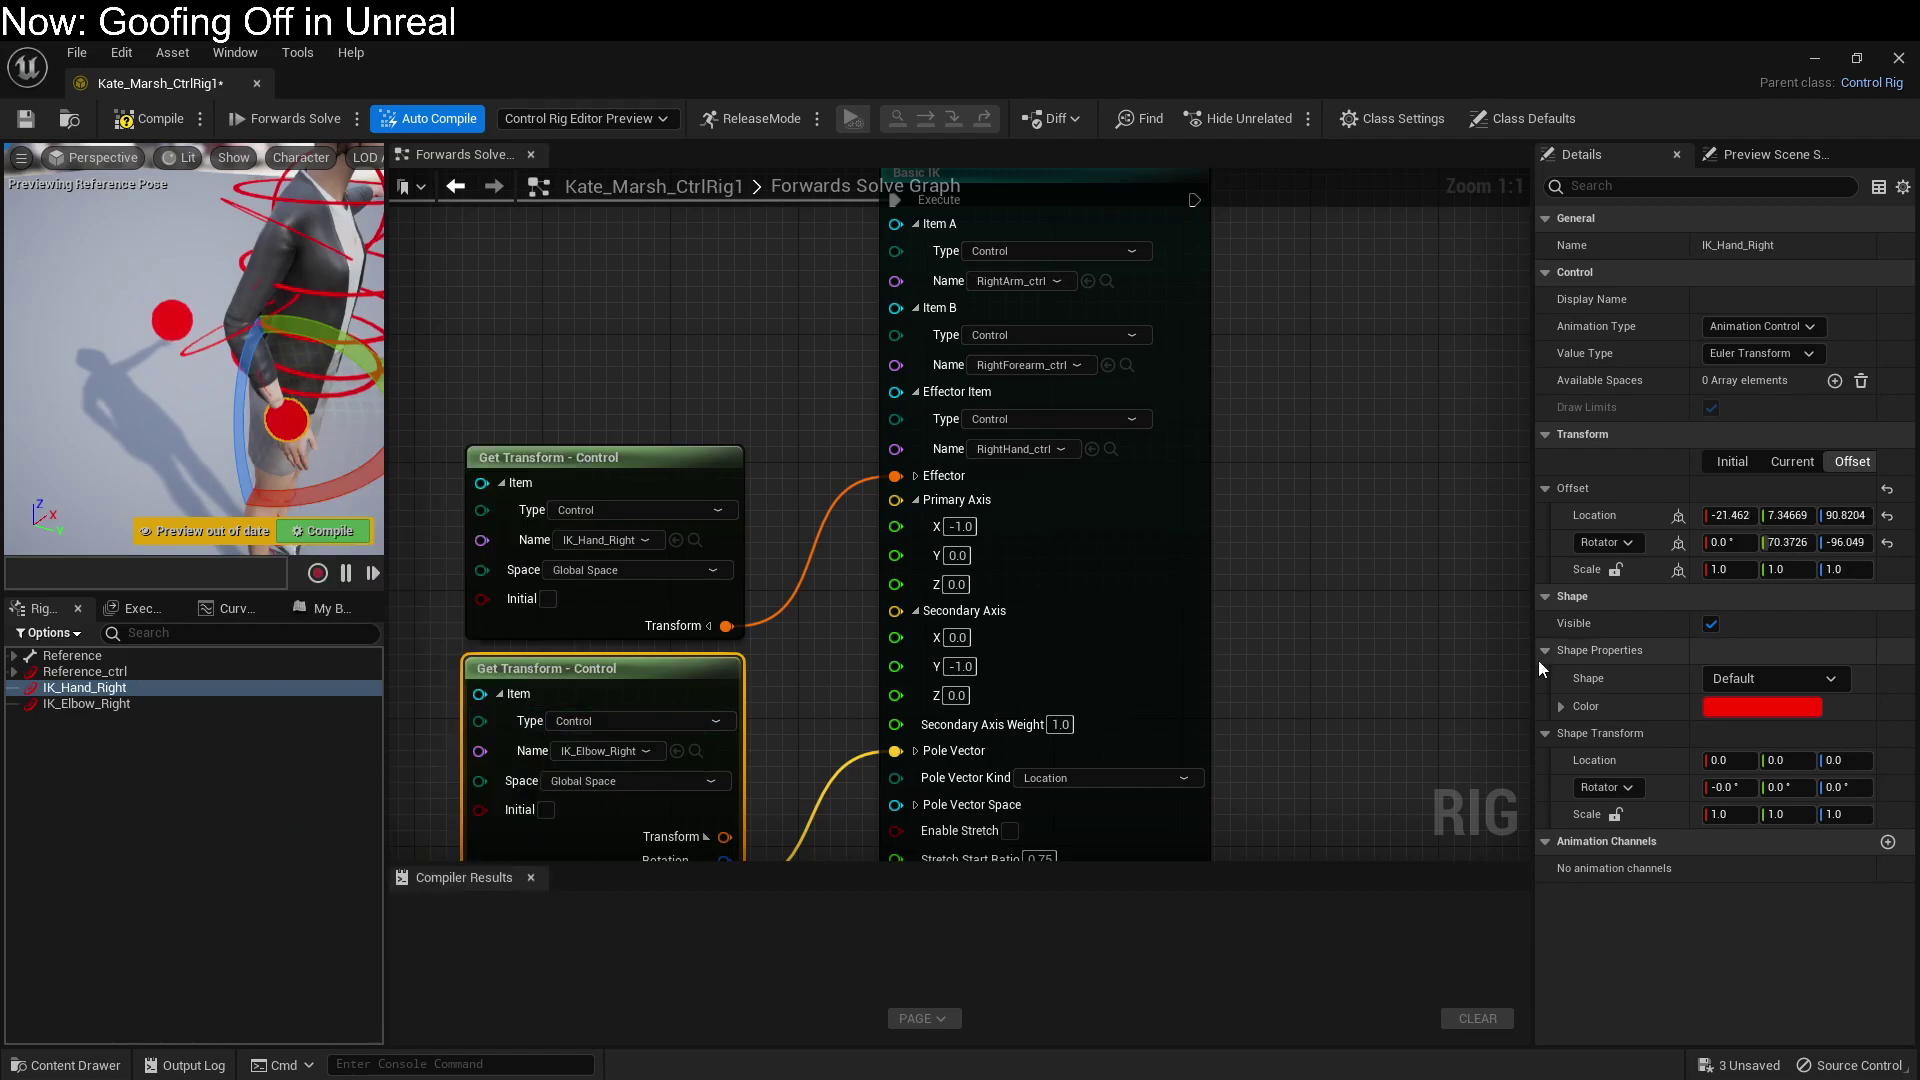
Step: Change the IK_Hand_Right control's shape to HalfCircle_Thick
{"action": "left_click", "coordinate": [1766, 688]}
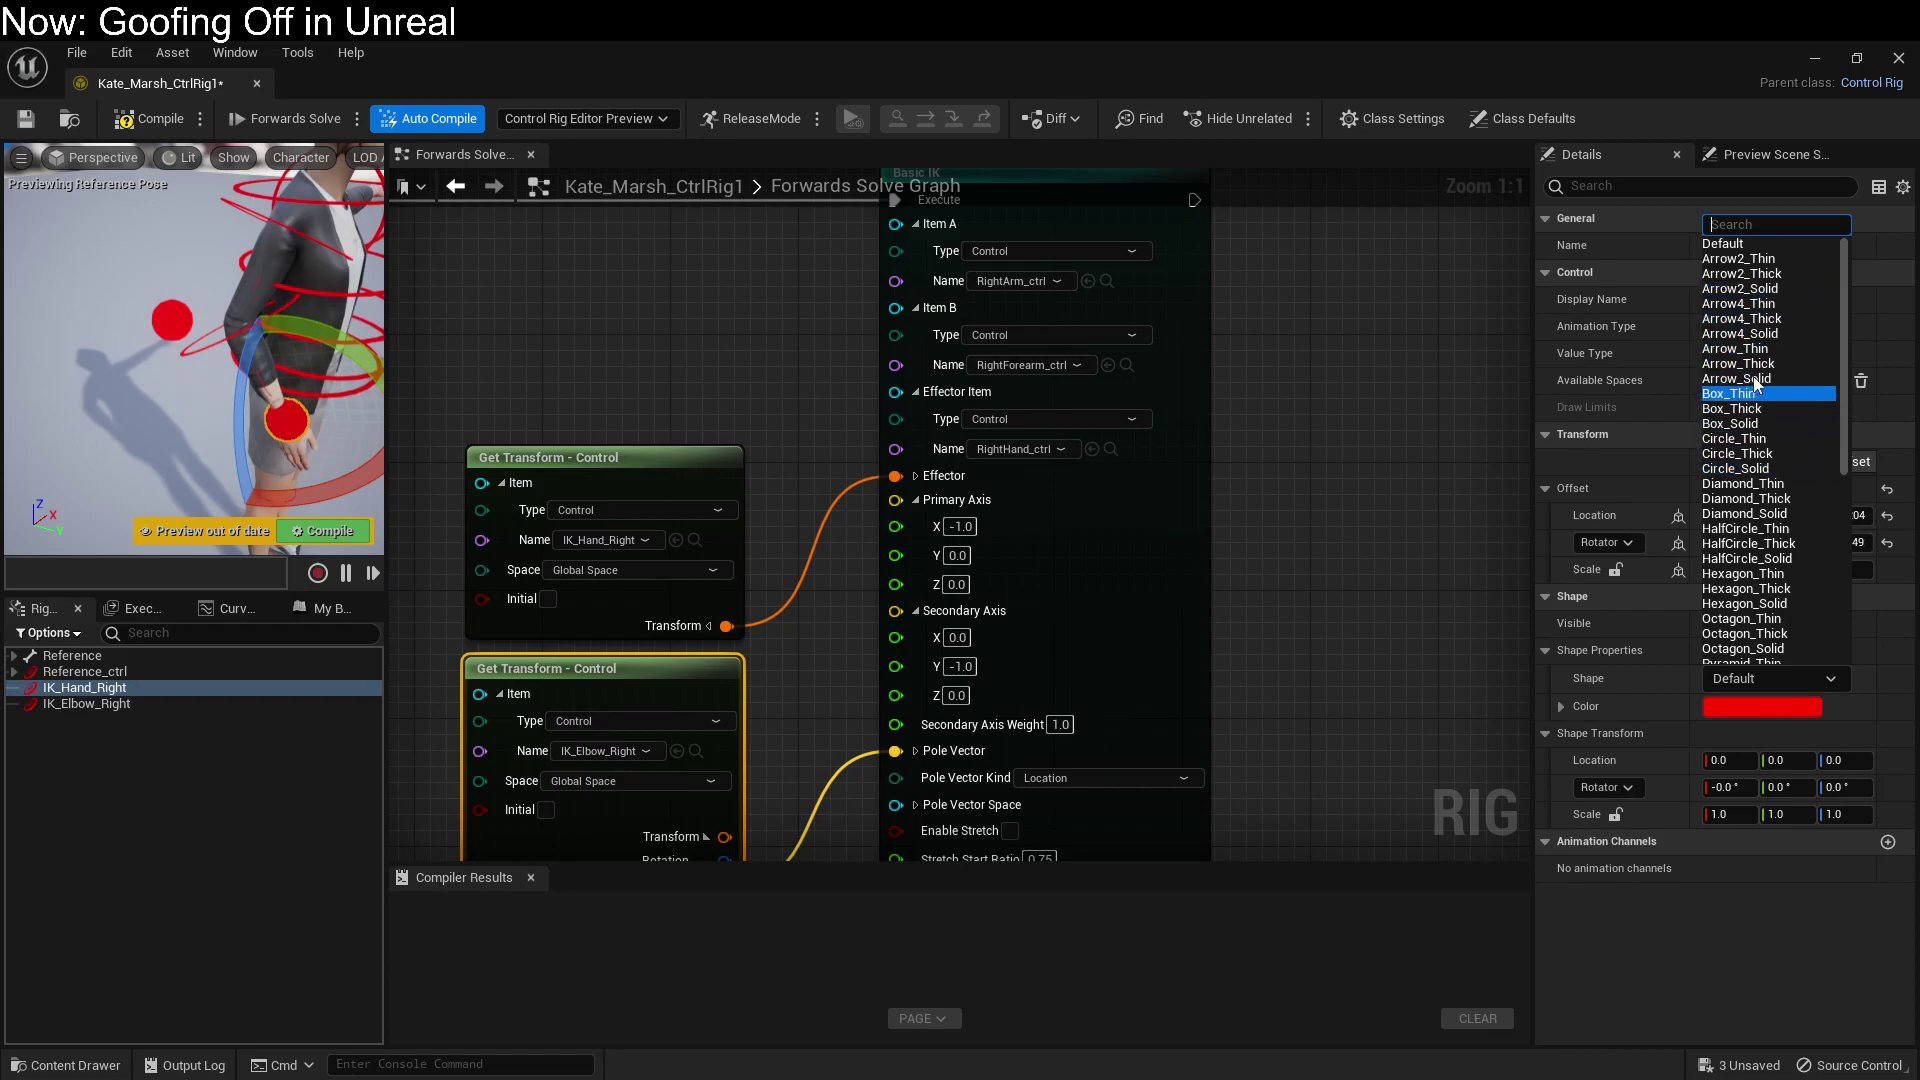
{"action": "left_click", "coordinate": [1757, 544]}
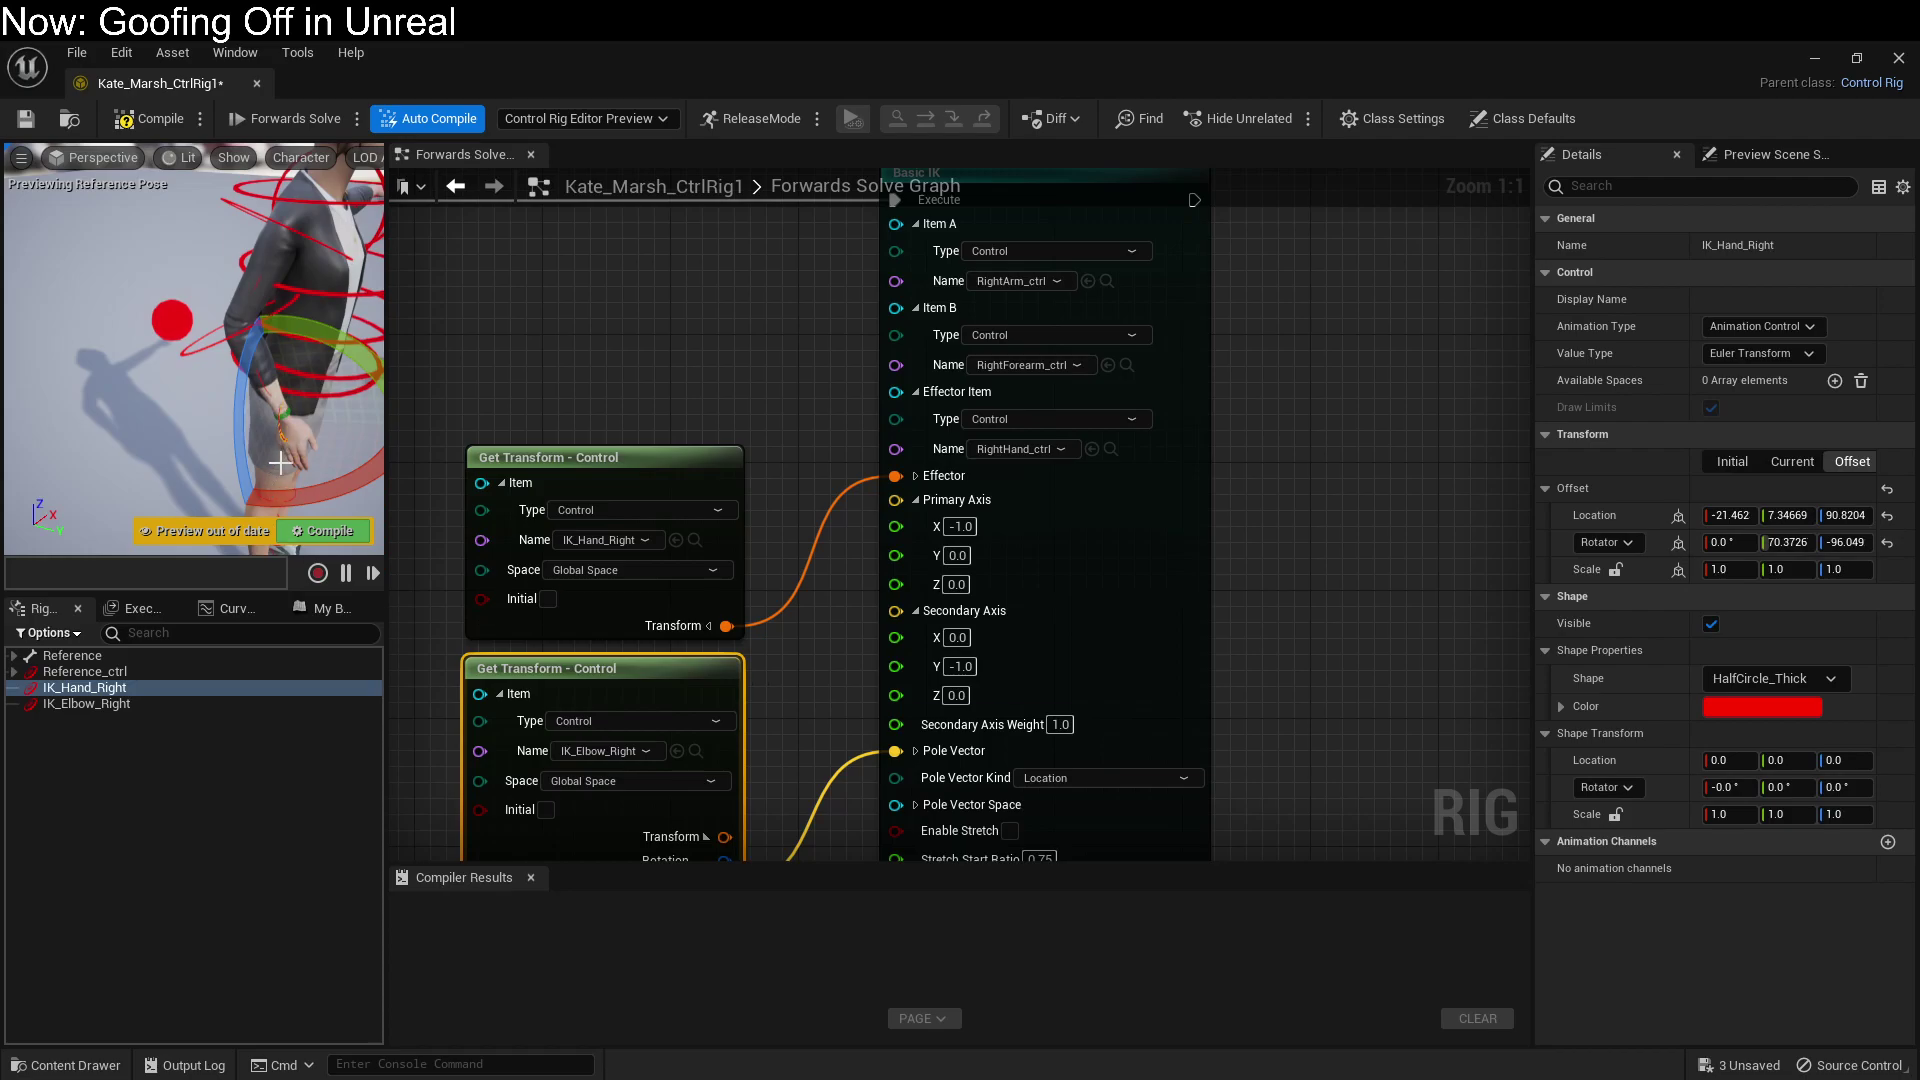
Step: Try a shape transform rotation of -90° on X and 90° on Z for the IK_Hand_Right control
{"action": "left_click", "coordinate": [1744, 789]}
{"action": "type", "text": "-90"}
{"action": "key", "text": "Tab"}
Step: Set the IK_Hand_Right shape transform rotation to 0° on X and 90° on Y
{"action": "key", "text": "Tab"}
{"action": "type", "text": "90"}
{"action": "key", "text": "Return"}
{"action": "key", "text": "shift+Tab"}
{"action": "key", "text": "shift+Tab"}
{"action": "type", "text": "0"}
{"action": "key", "text": "Tab"}
{"action": "type", "text": "90"}
{"action": "key", "text": "Return"}
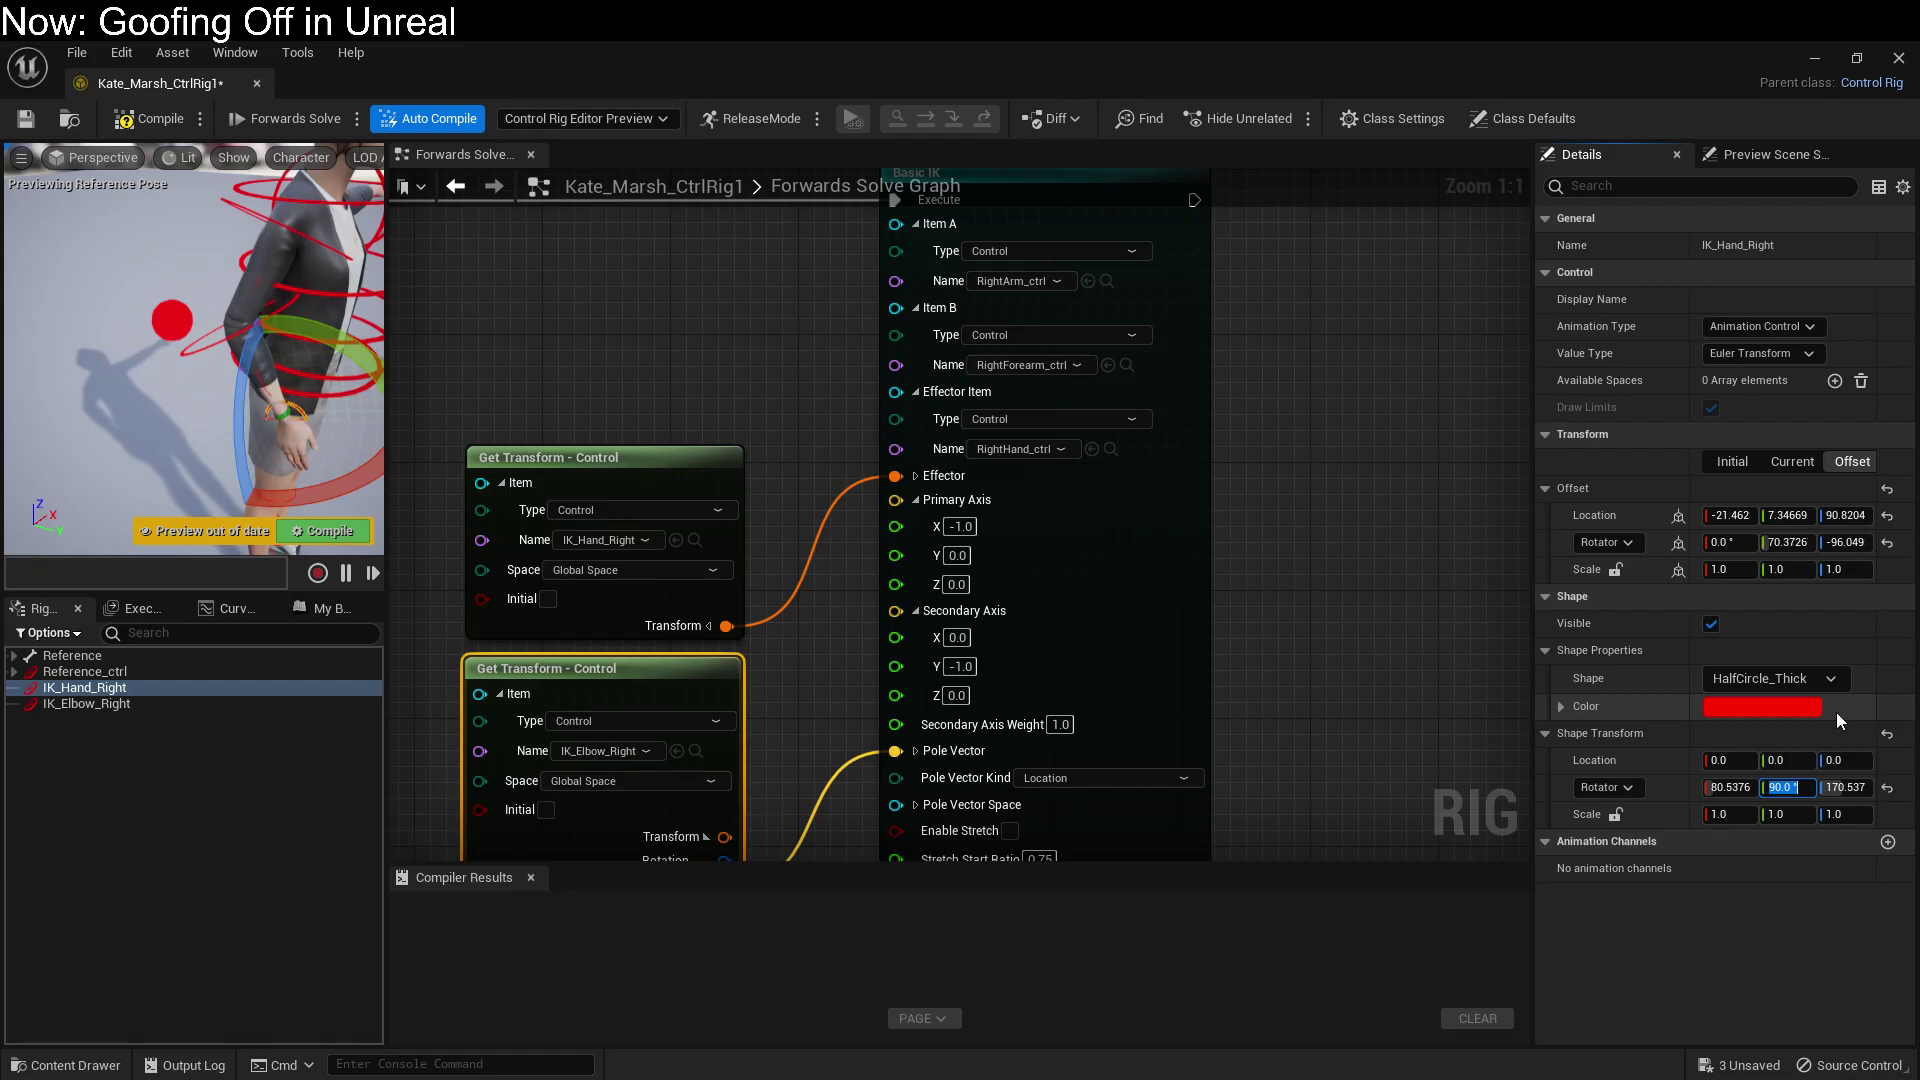
{"action": "key", "text": "shift+Tab"}
{"action": "type", "text": "0"}
{"action": "key", "text": "Return"}
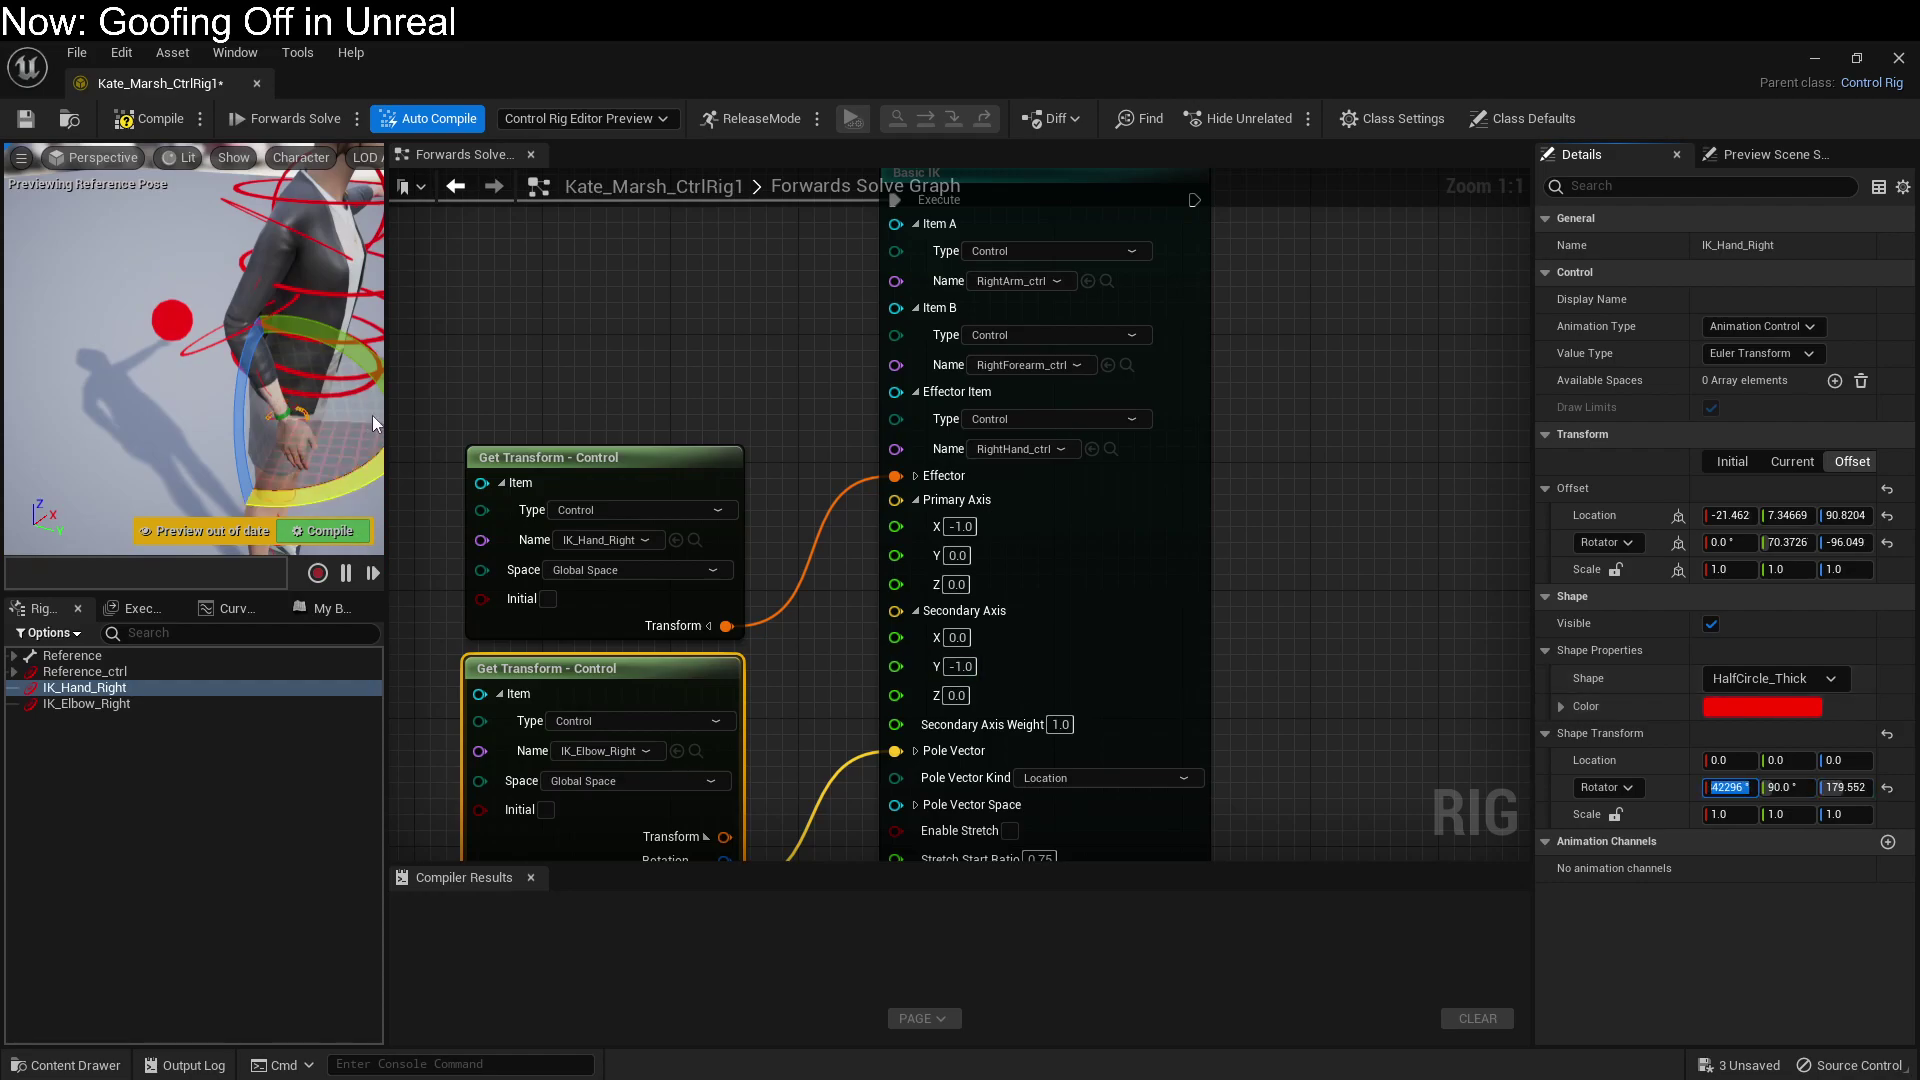
{"action": "type", "text": "0"}
Step: Rotate IK_Hand_Right in the viewport, set its offset transform from current, and compile the rig
{"action": "left_click_drag", "start_coordinate": [240, 393], "coordinate": [322, 385]}
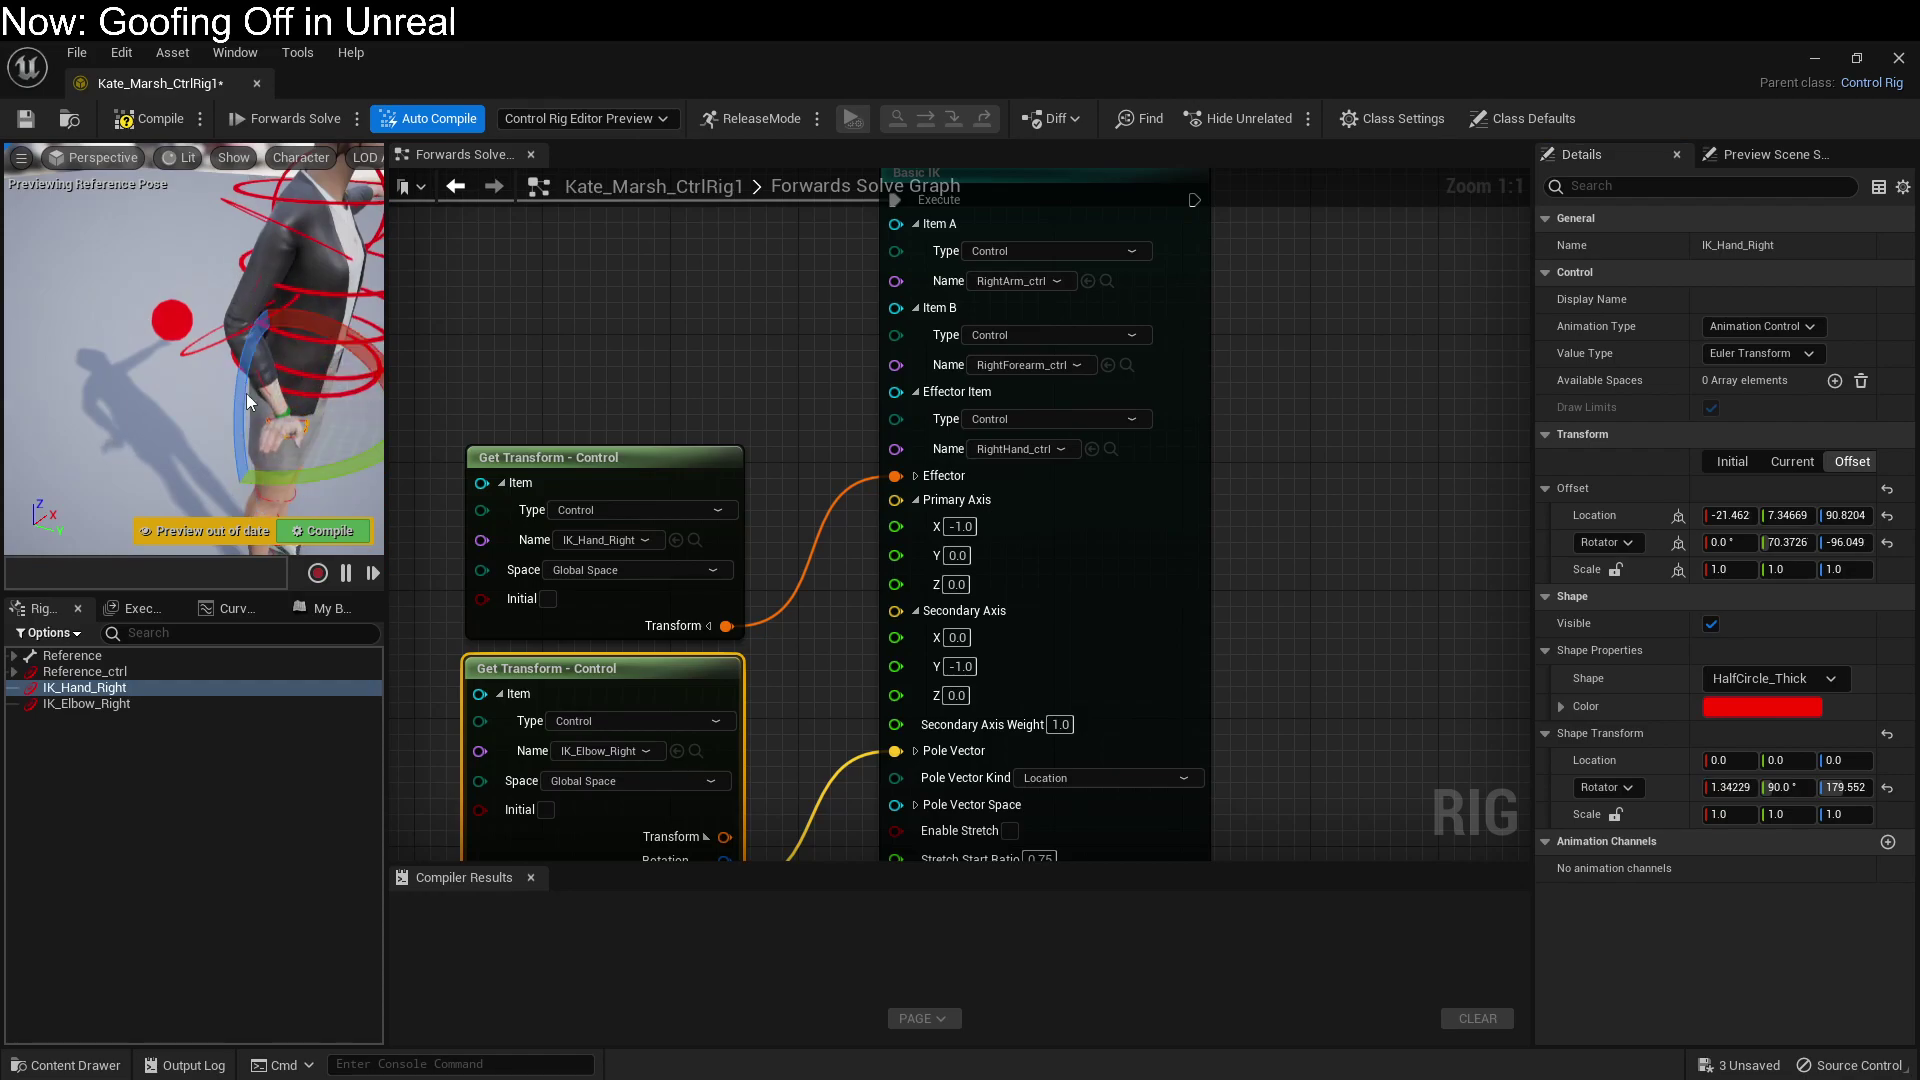
{"action": "right_click", "coordinate": [305, 410]}
{"action": "left_click", "coordinate": [510, 782]}
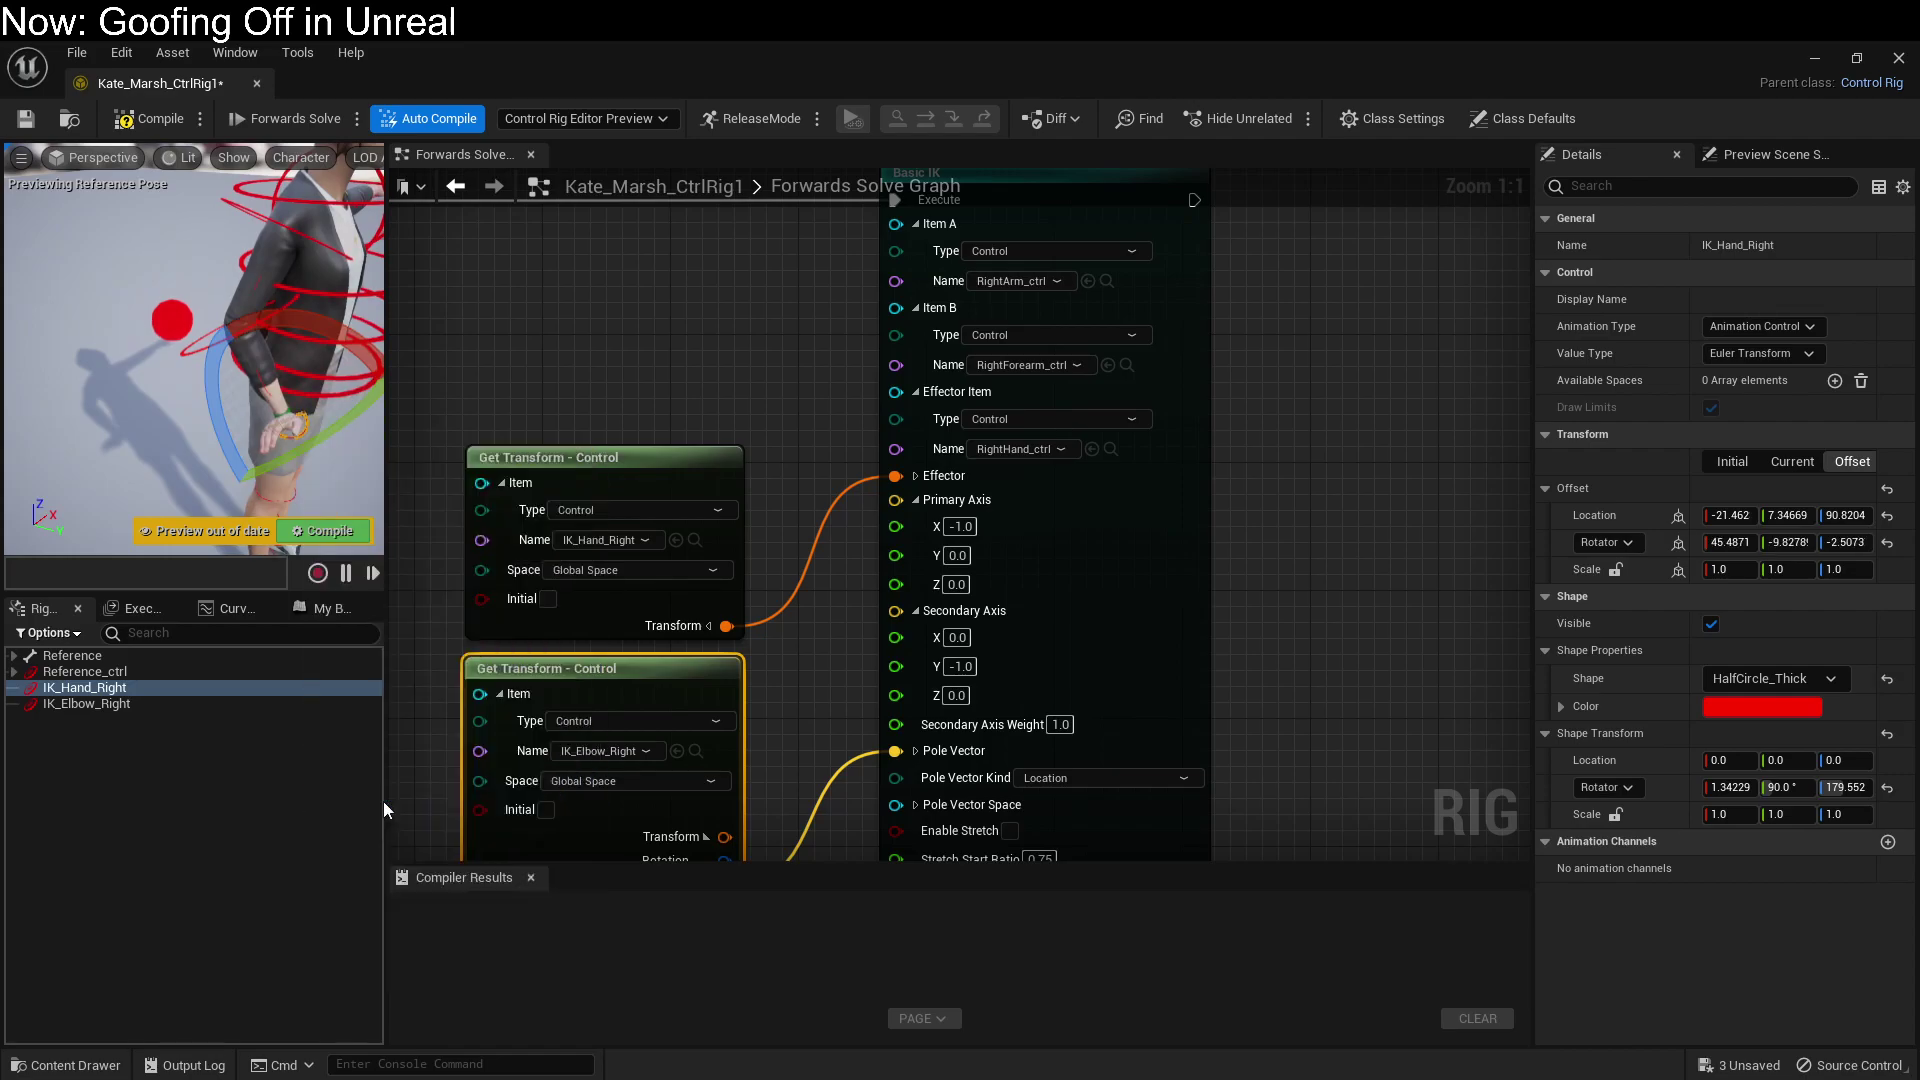
{"action": "left_click", "coordinate": [171, 123]}
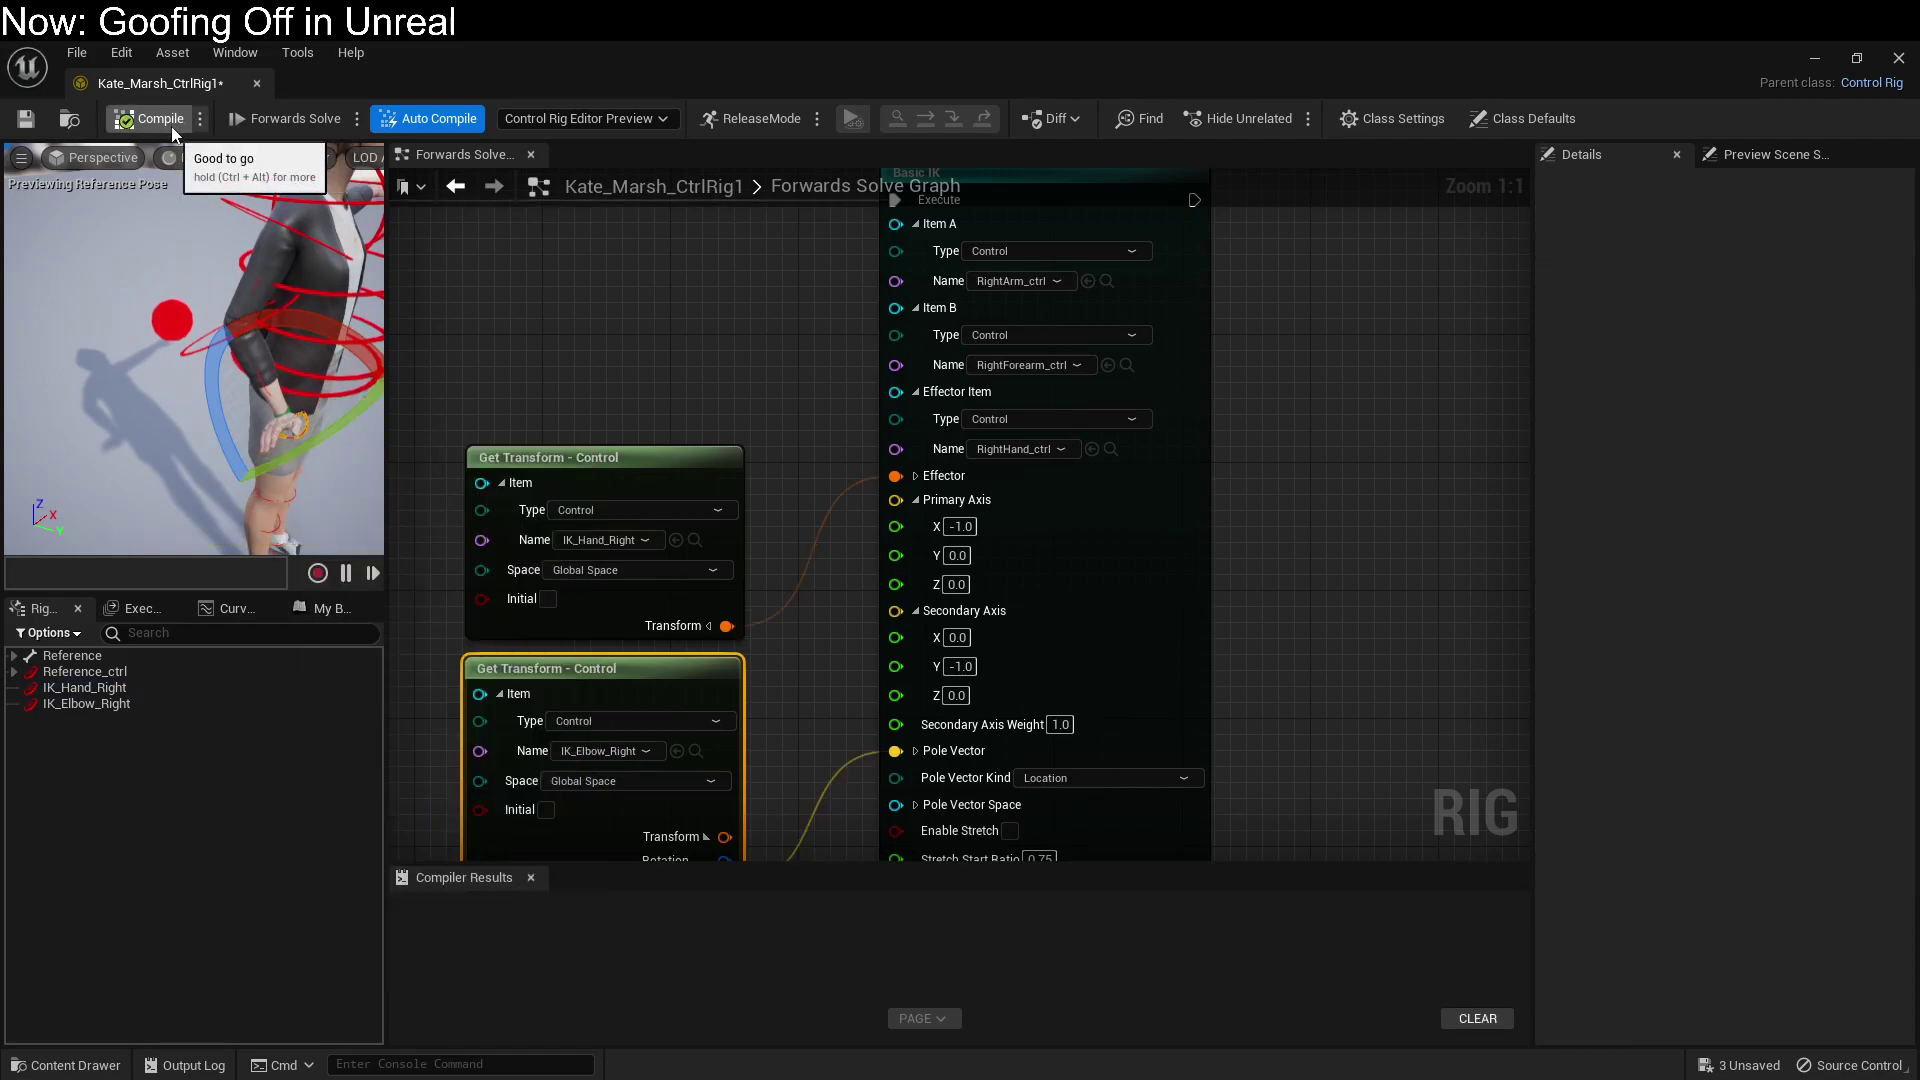
Step: Rotate IK_Hand_Right again so the hand hangs naturally beside the thigh, and set its offset transform from current
{"action": "left_click", "coordinate": [305, 415]}
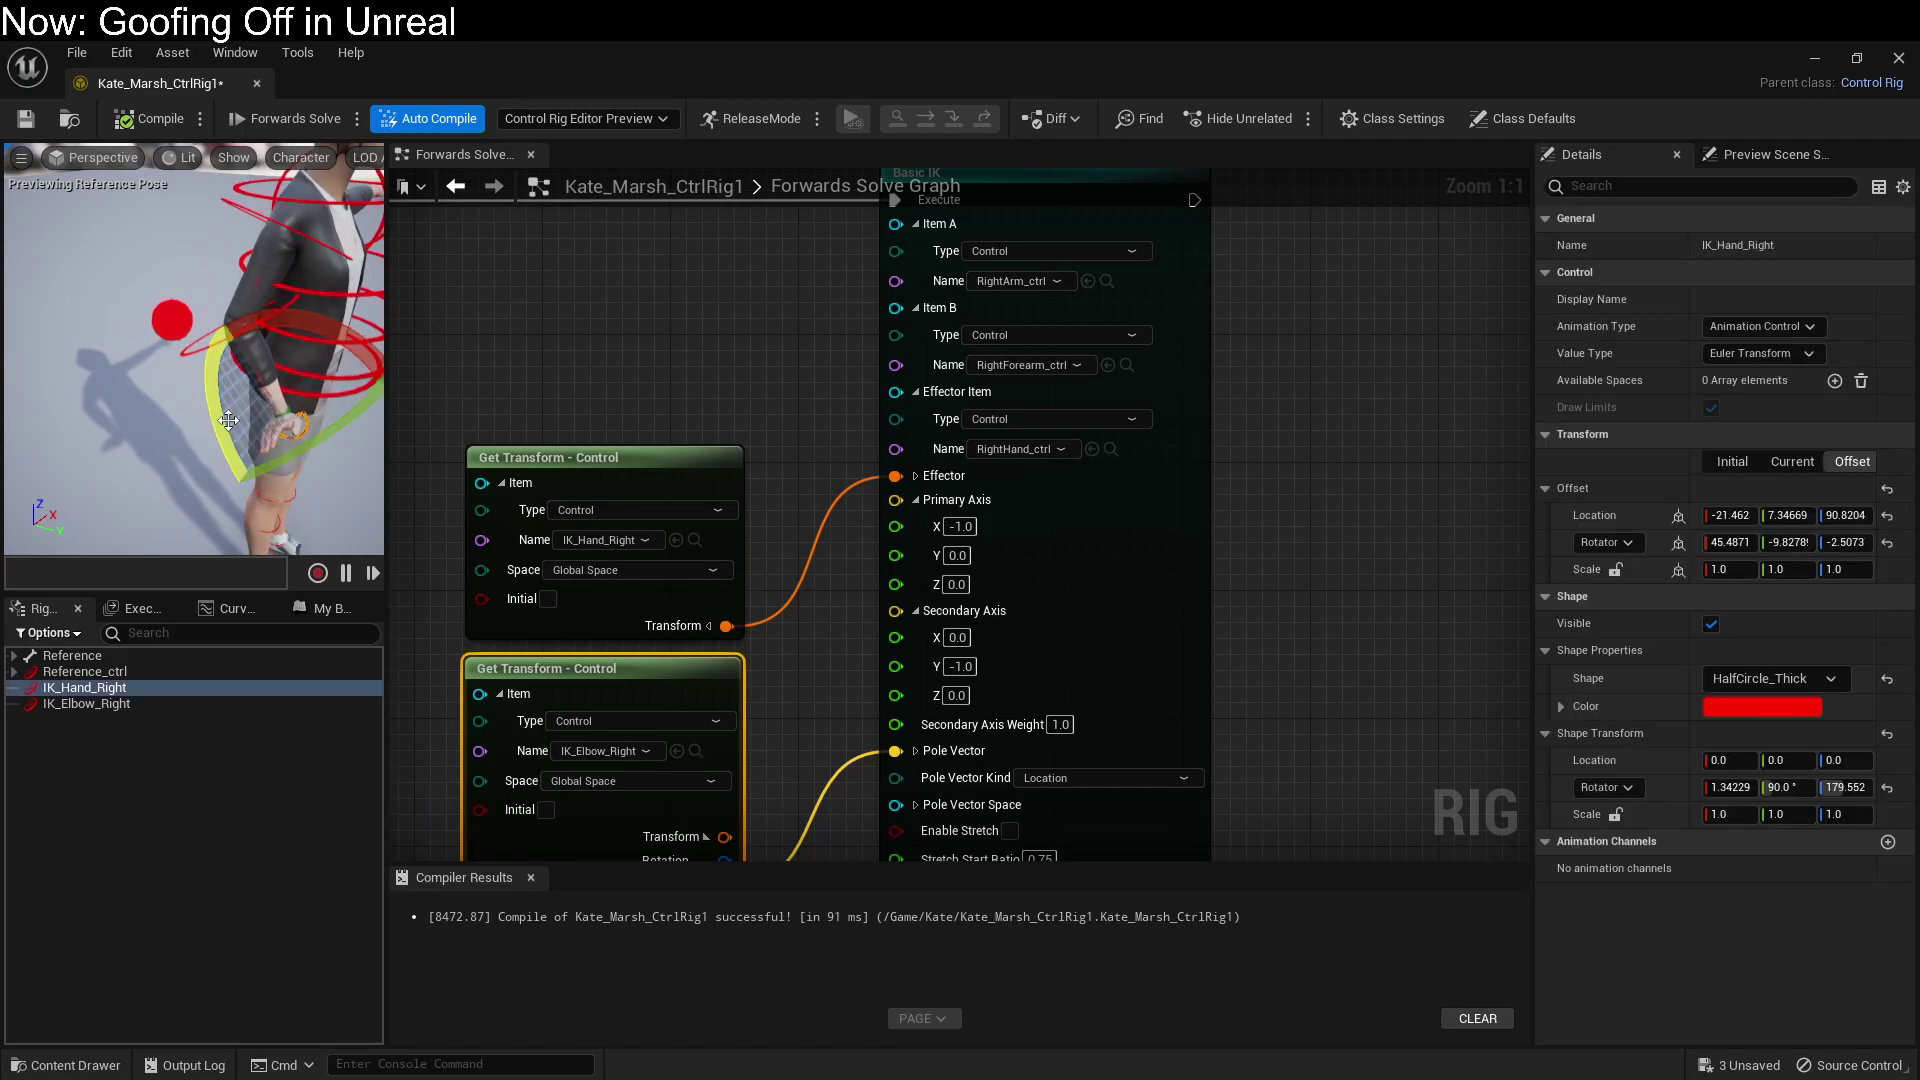
{"action": "left_click_drag", "start_coordinate": [228, 424], "coordinate": [212, 302]}
{"action": "right_click", "coordinate": [275, 418]}
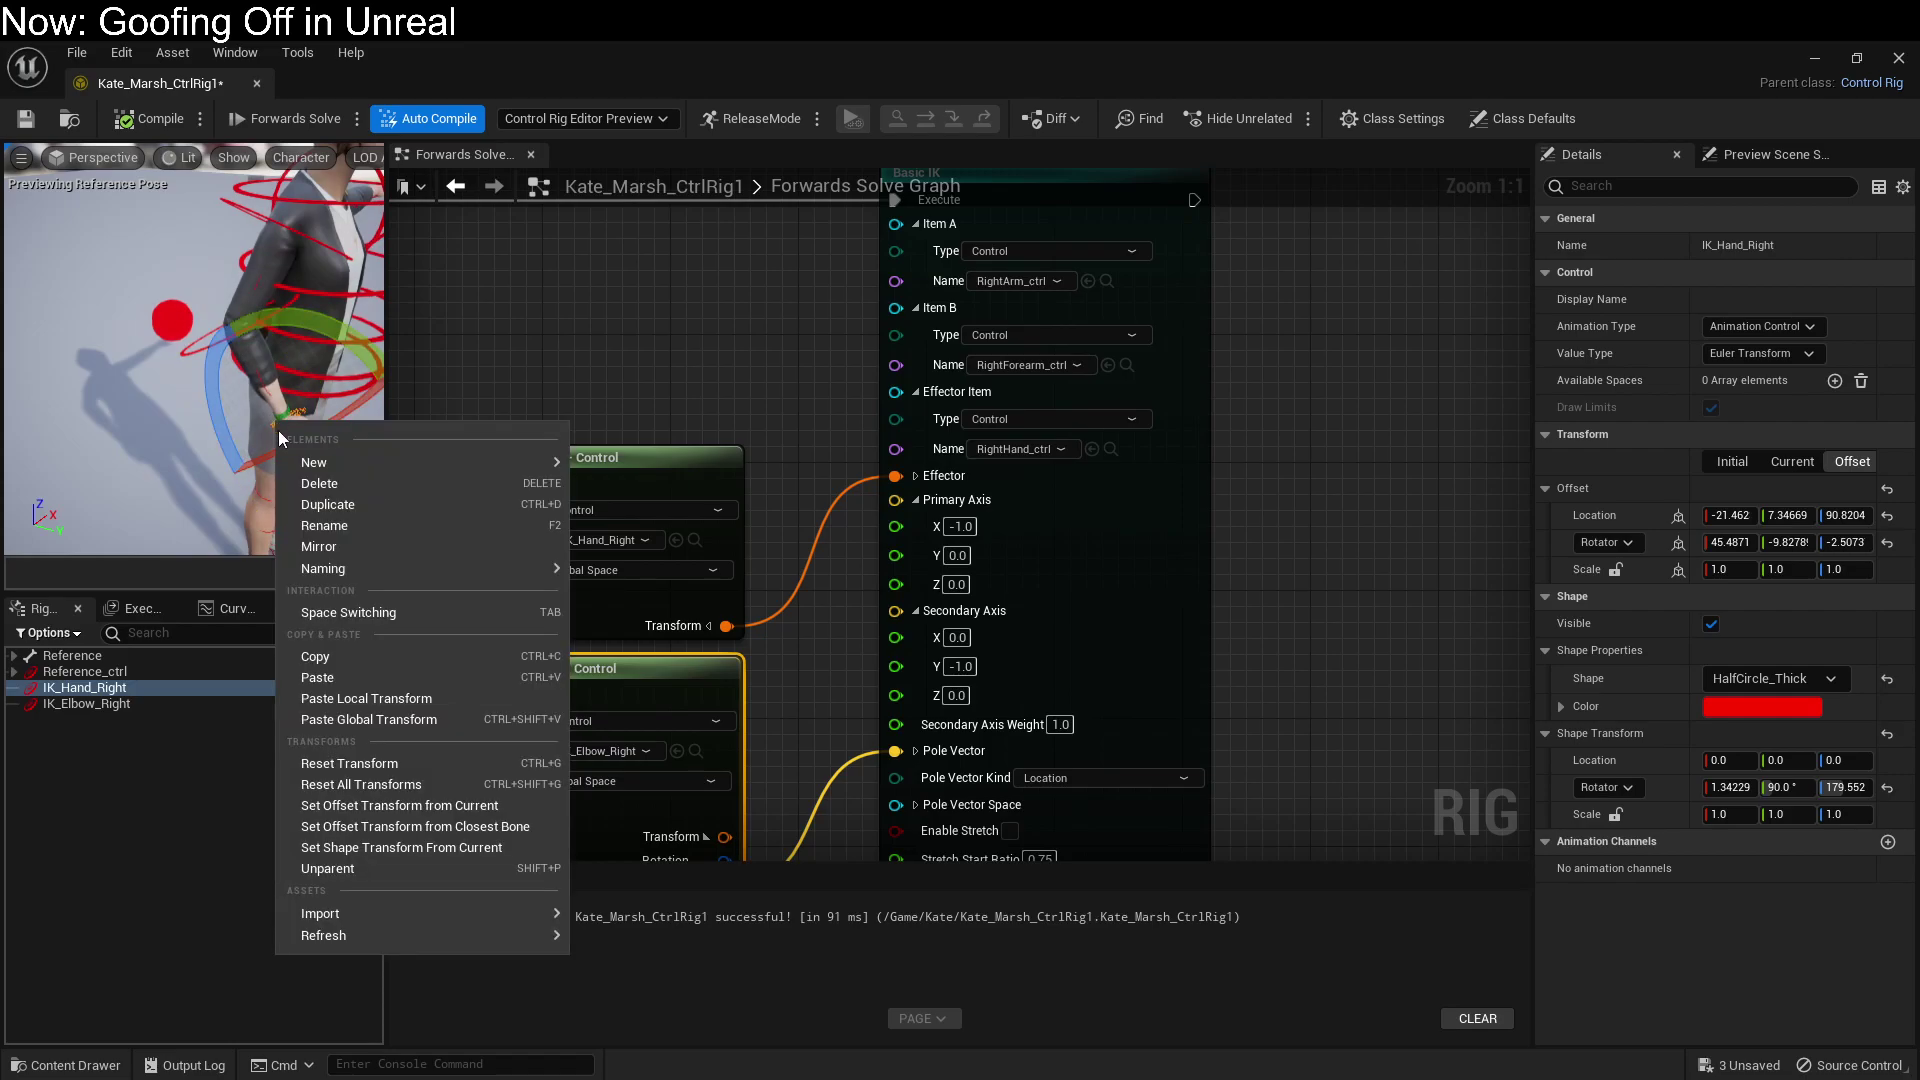
{"action": "left_click", "coordinate": [354, 807]}
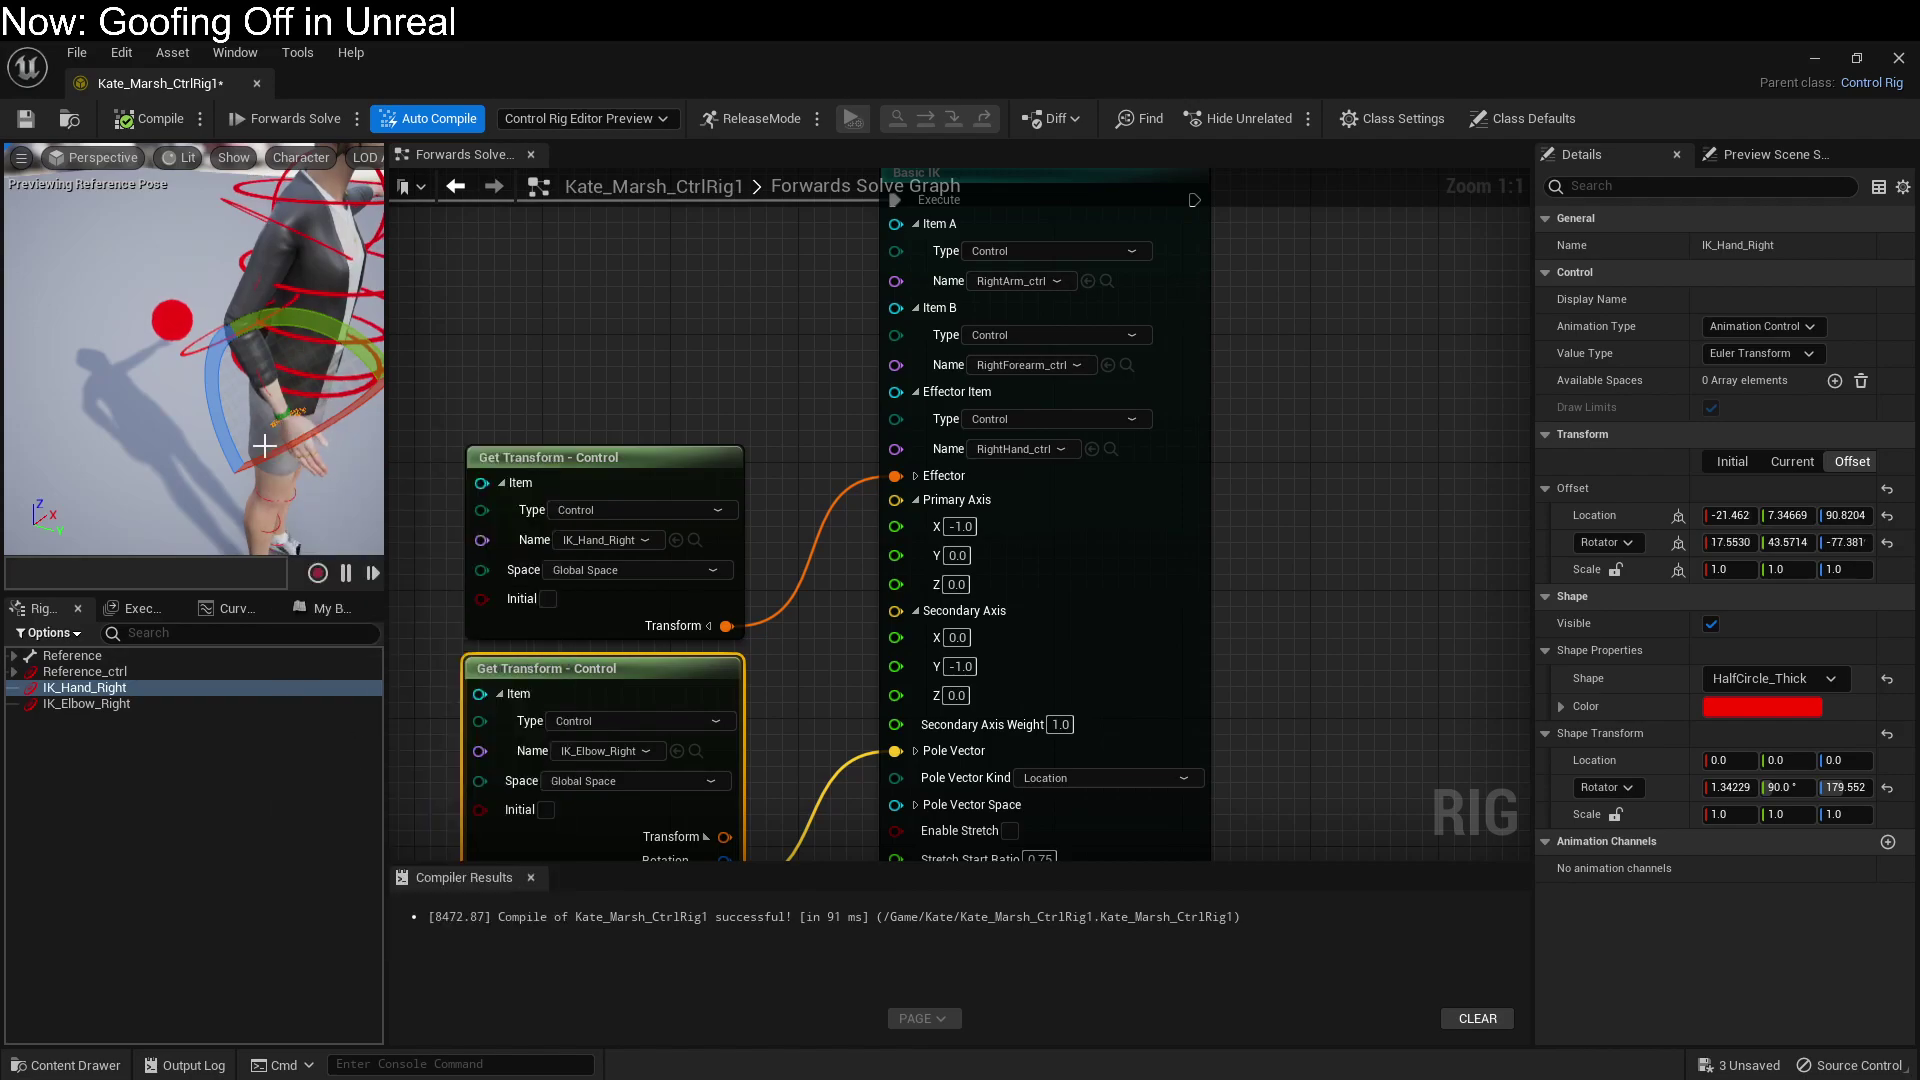
Step: Rotate the IK_Hand_Right control to reorient its half-circle and set its shape transform from current
{"action": "left_click_drag", "start_coordinate": [211, 459], "coordinate": [307, 531]}
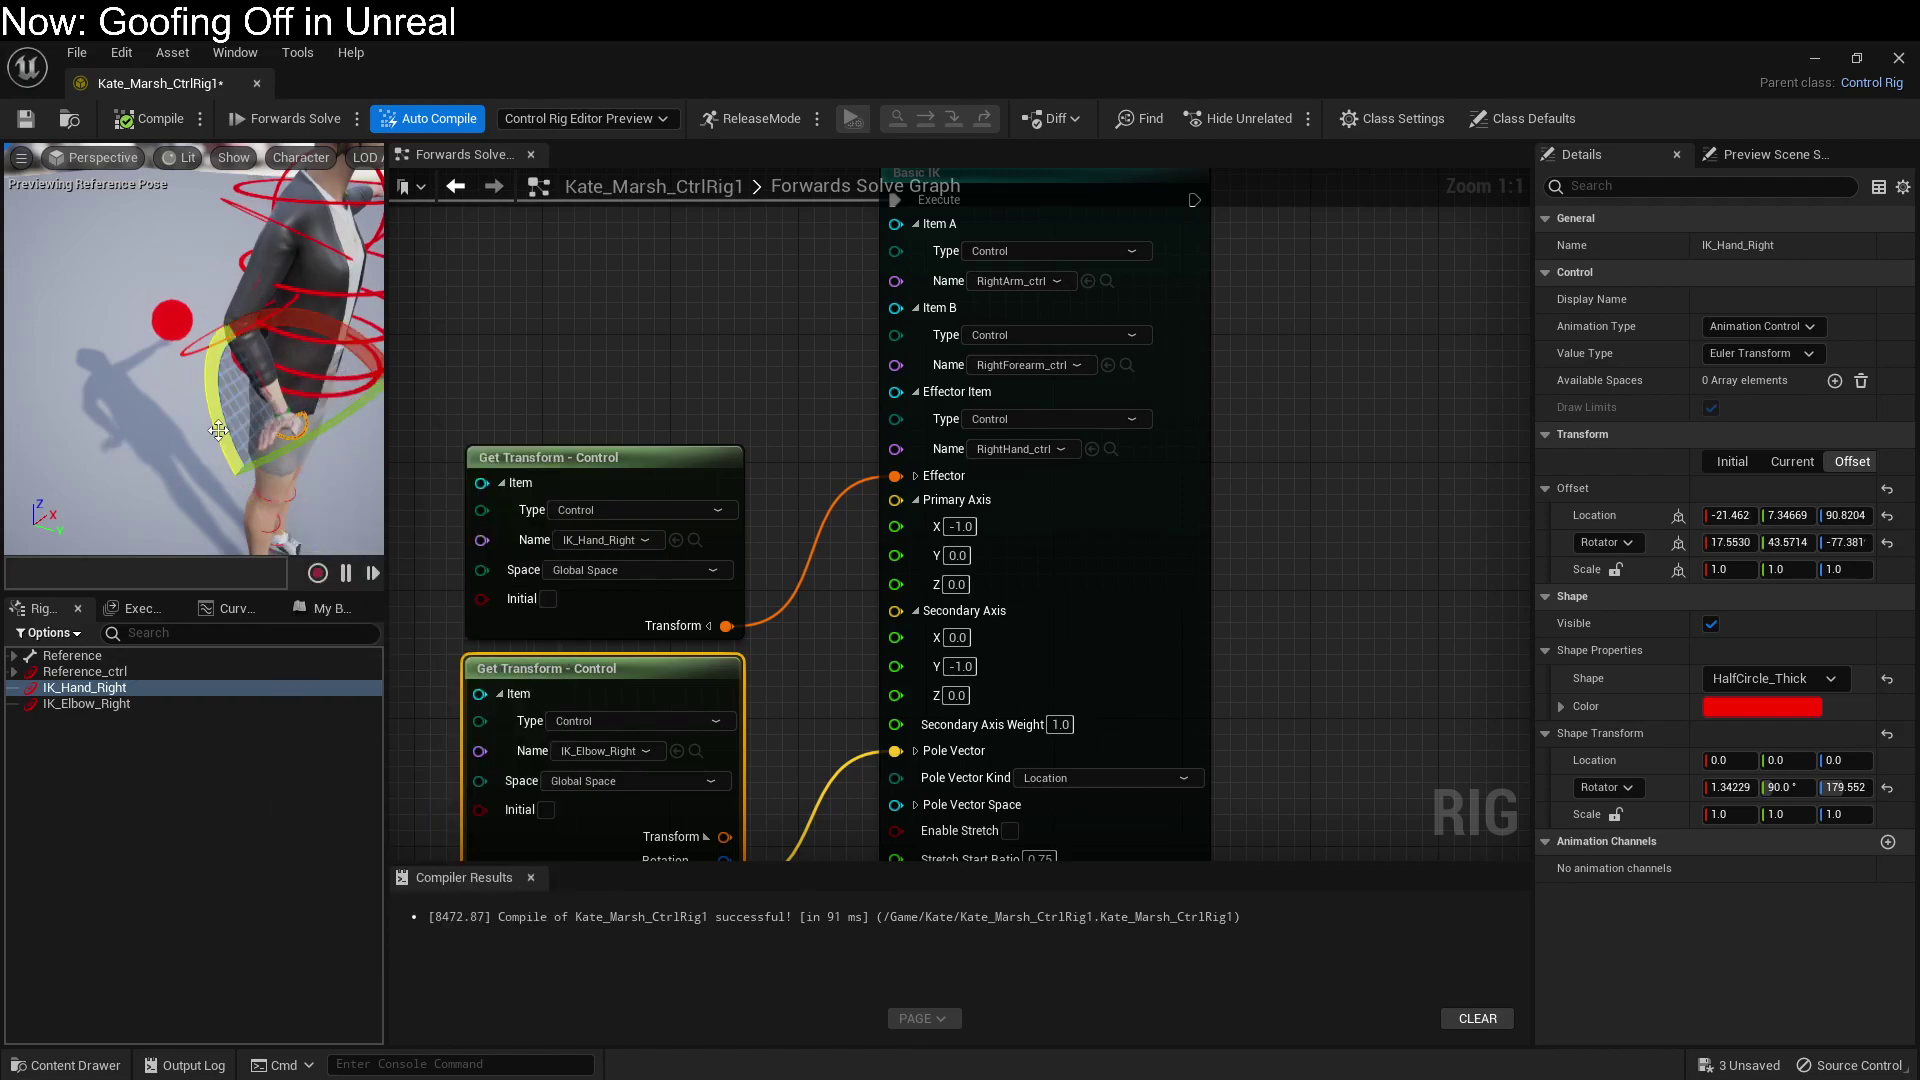
{"action": "right_click", "coordinate": [304, 418]}
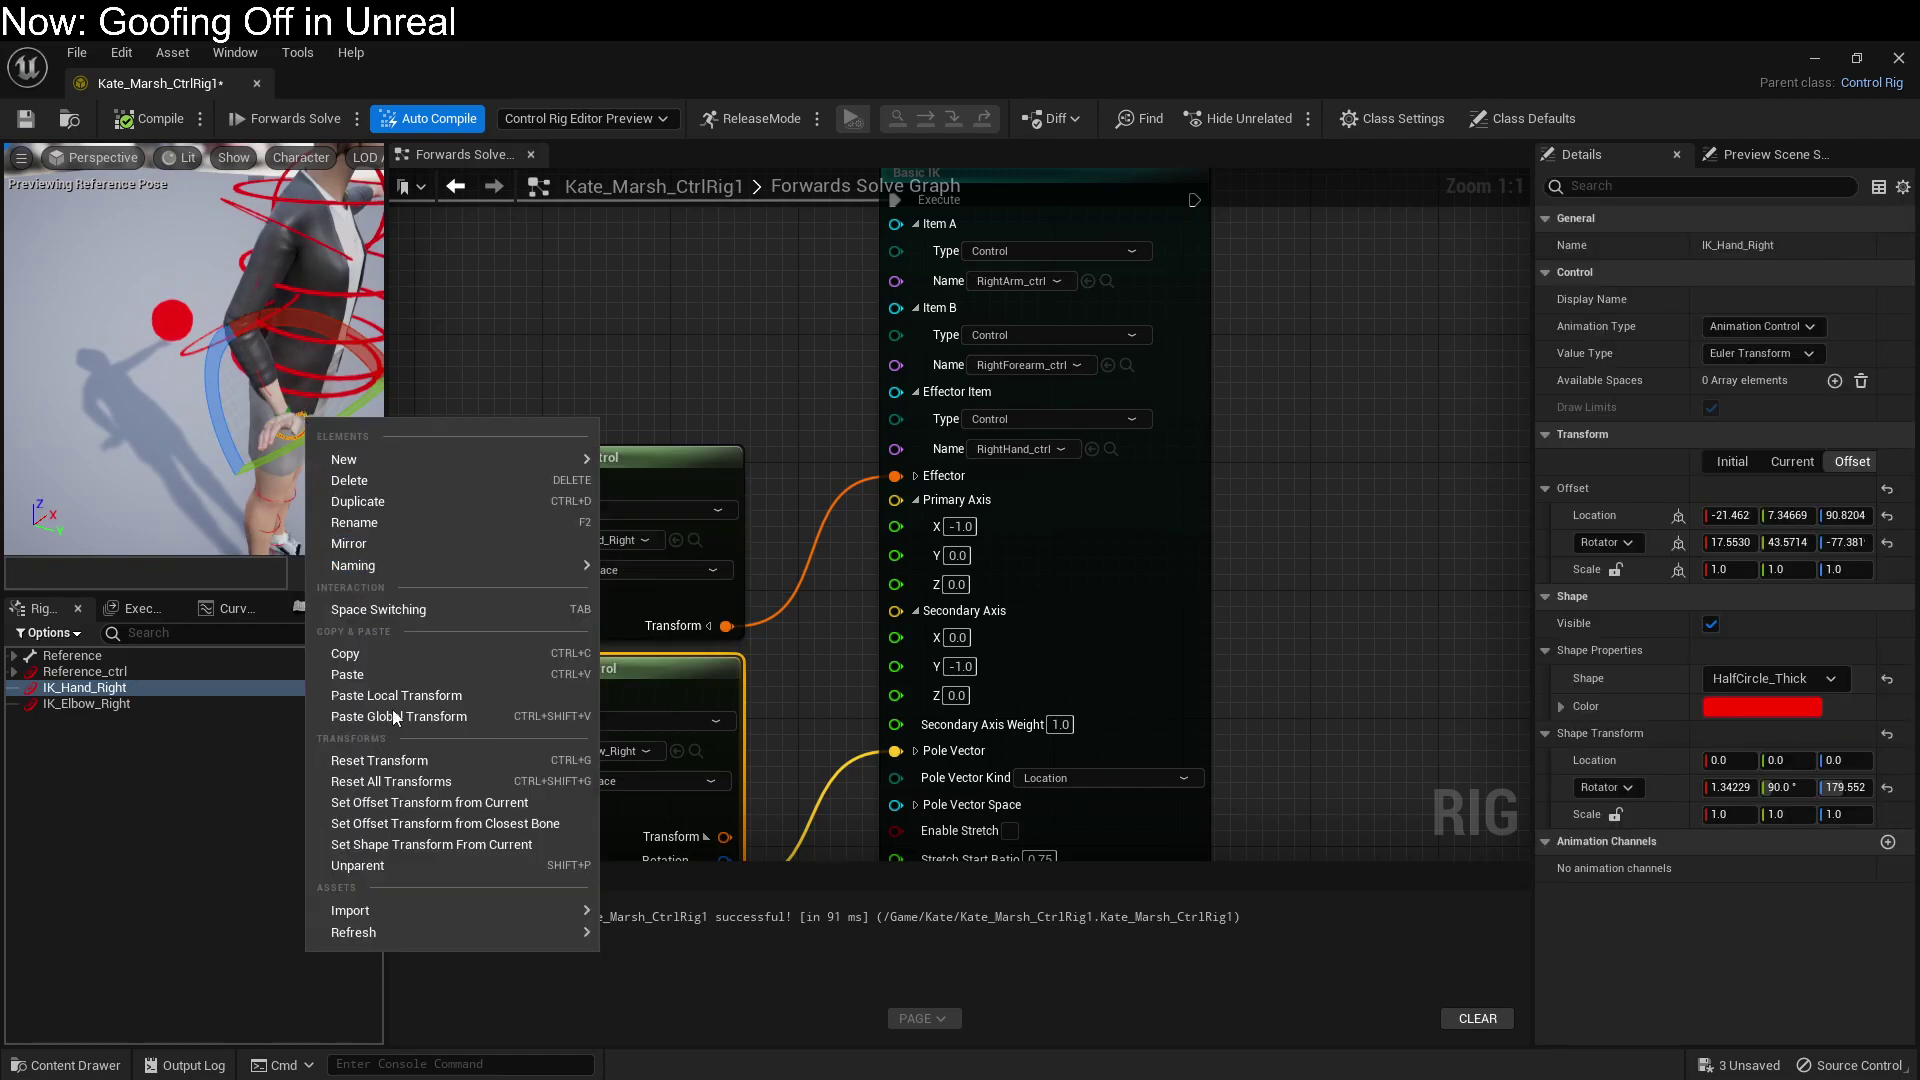
{"action": "left_click", "coordinate": [439, 850]}
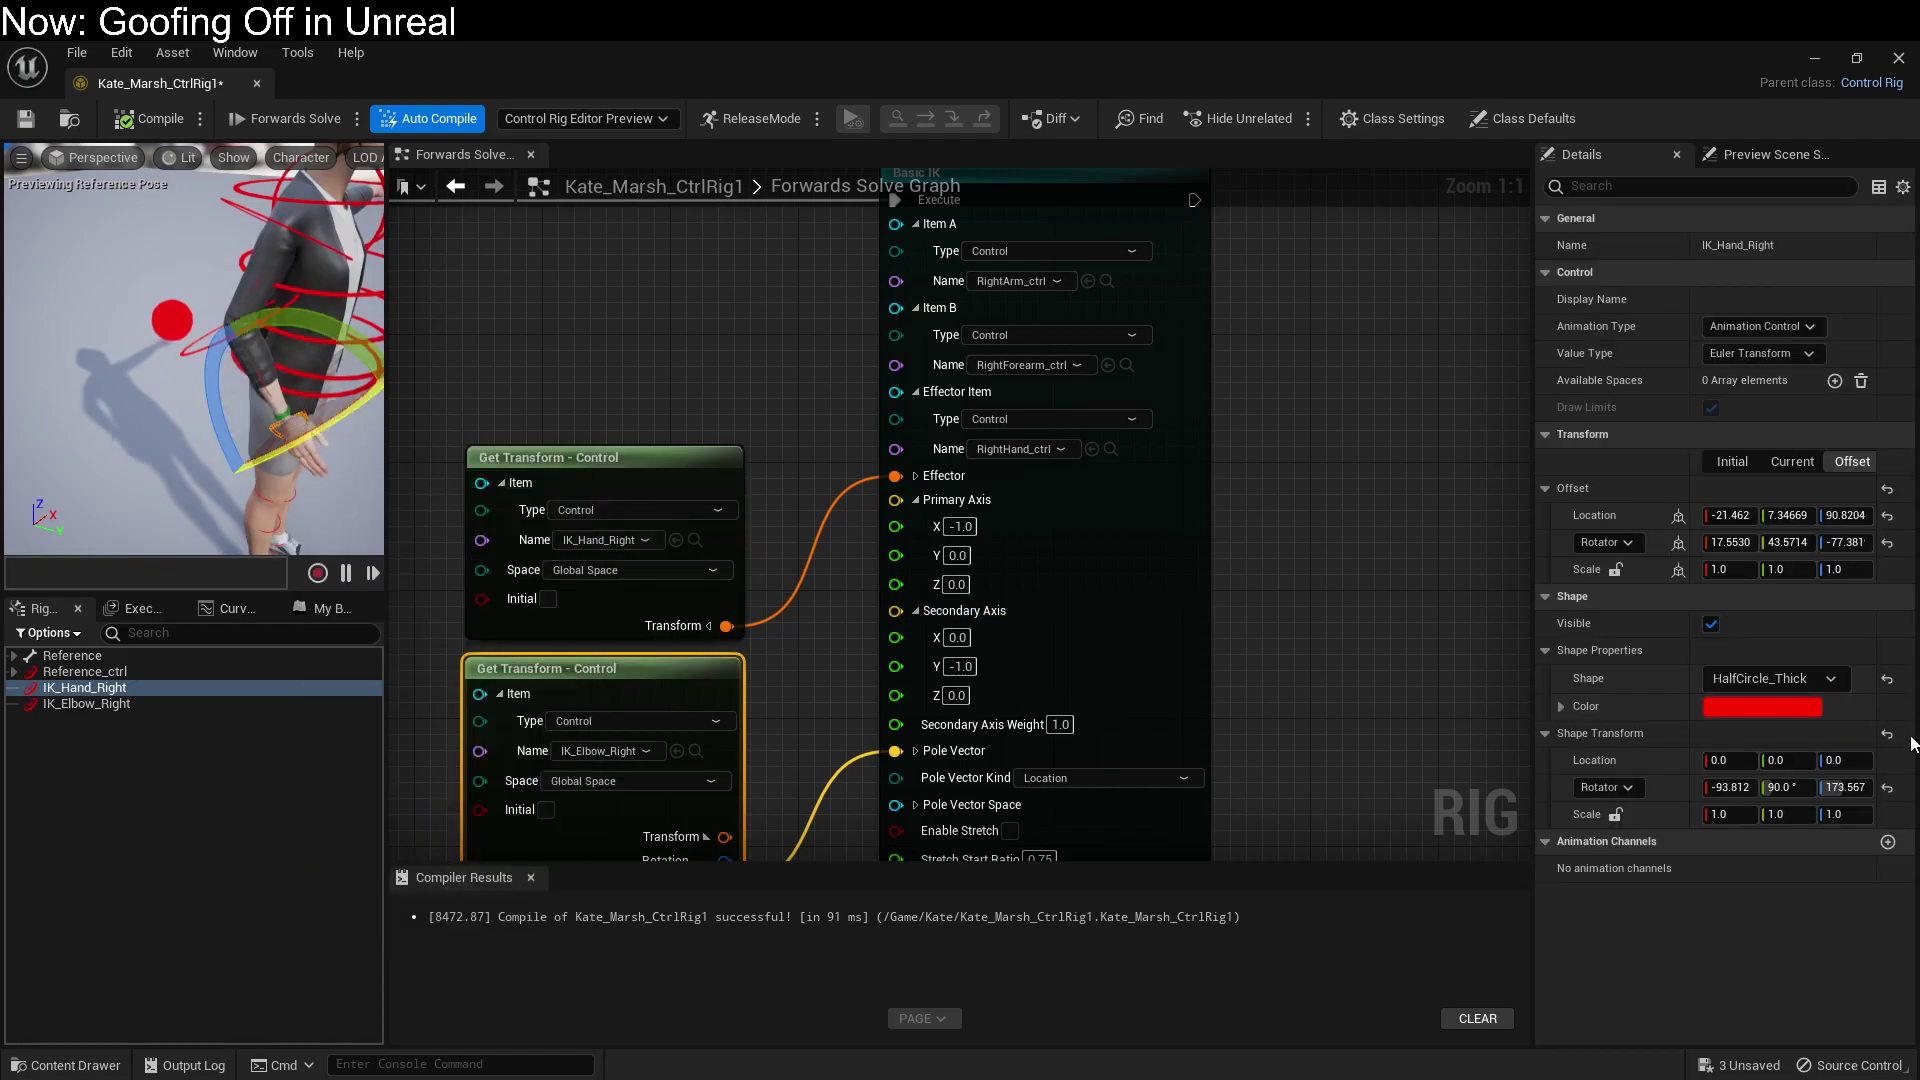
Step: Set the IK_Hand_Right shape transform scale to 3 on all axes and compile the rig
{"action": "left_click", "coordinate": [1742, 815]}
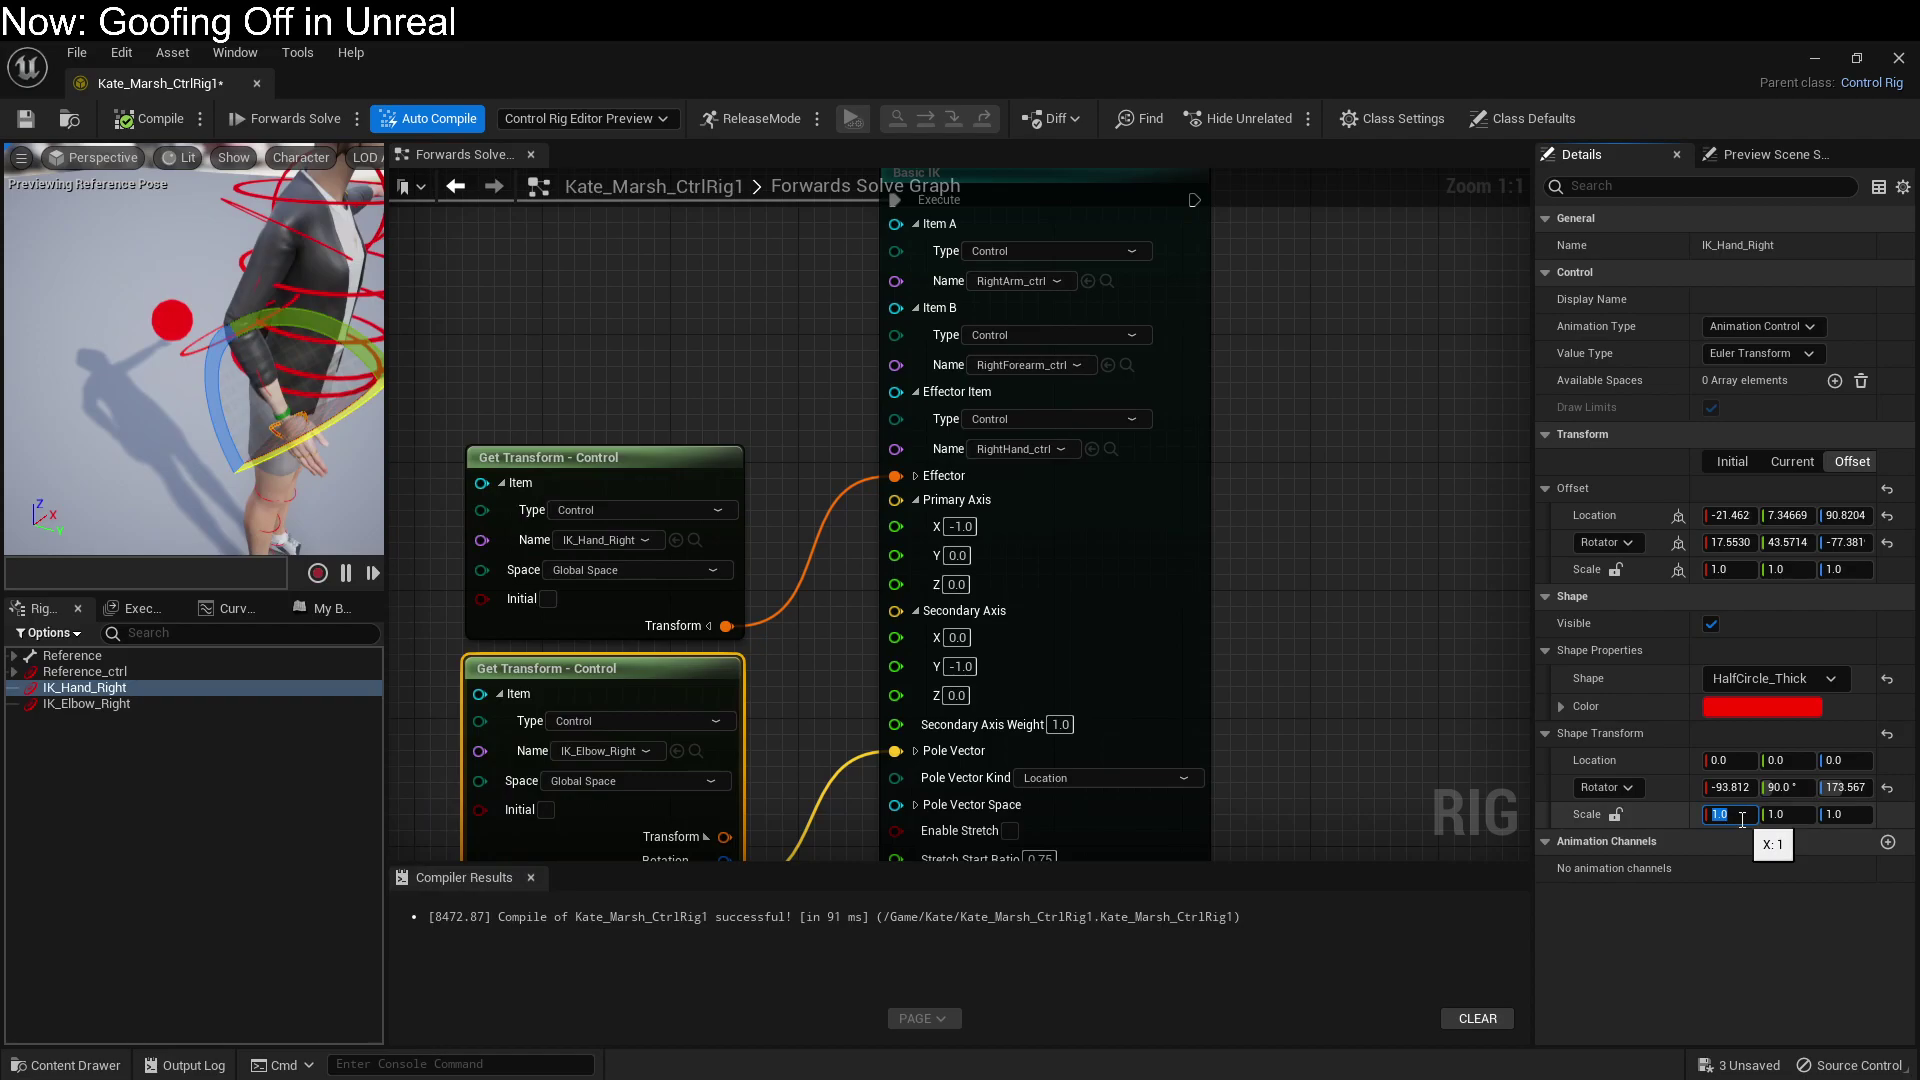
{"action": "type", "text": "3"}
{"action": "key", "text": "Tab"}
{"action": "type", "text": "3"}
{"action": "key", "text": "Tab"}
{"action": "type", "text": "3"}
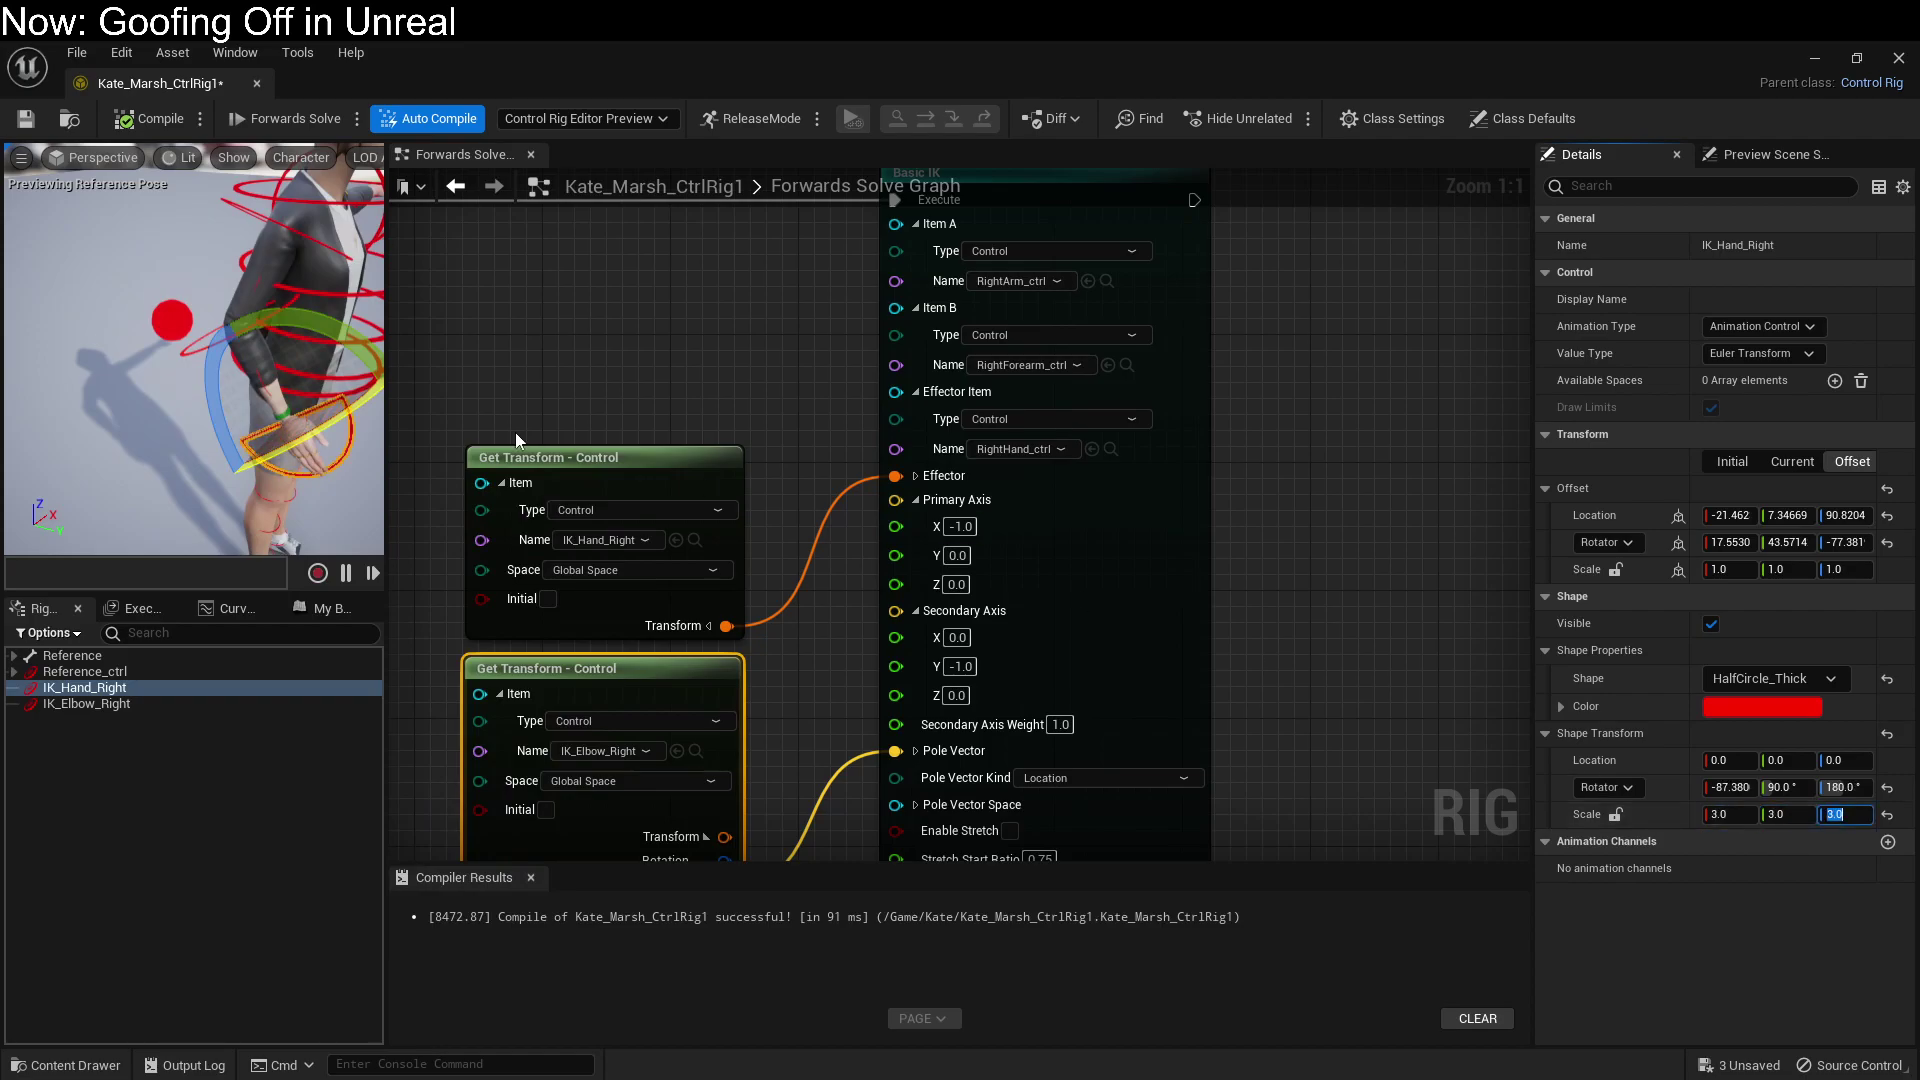
{"action": "right_click_drag", "start_coordinate": [366, 466], "coordinate": [252, 411]}
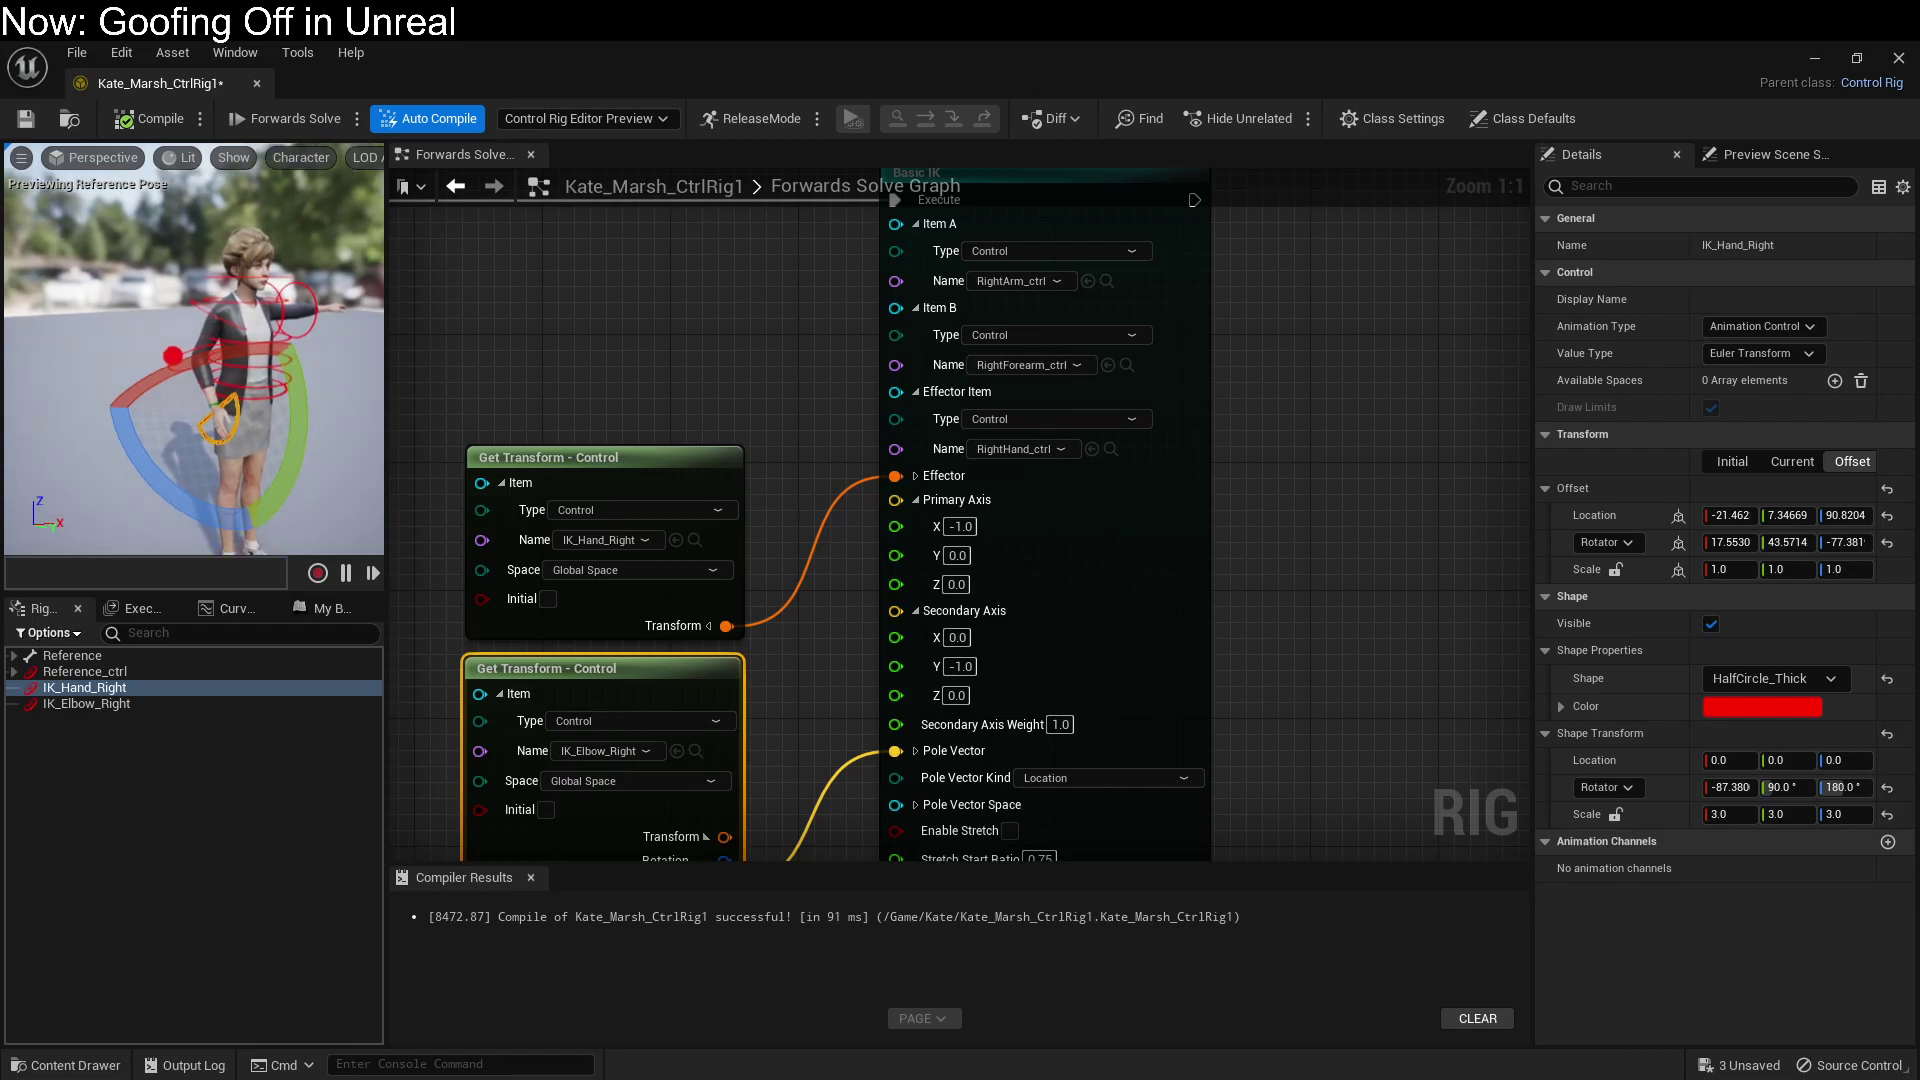
{"action": "left_click", "coordinate": [148, 118]}
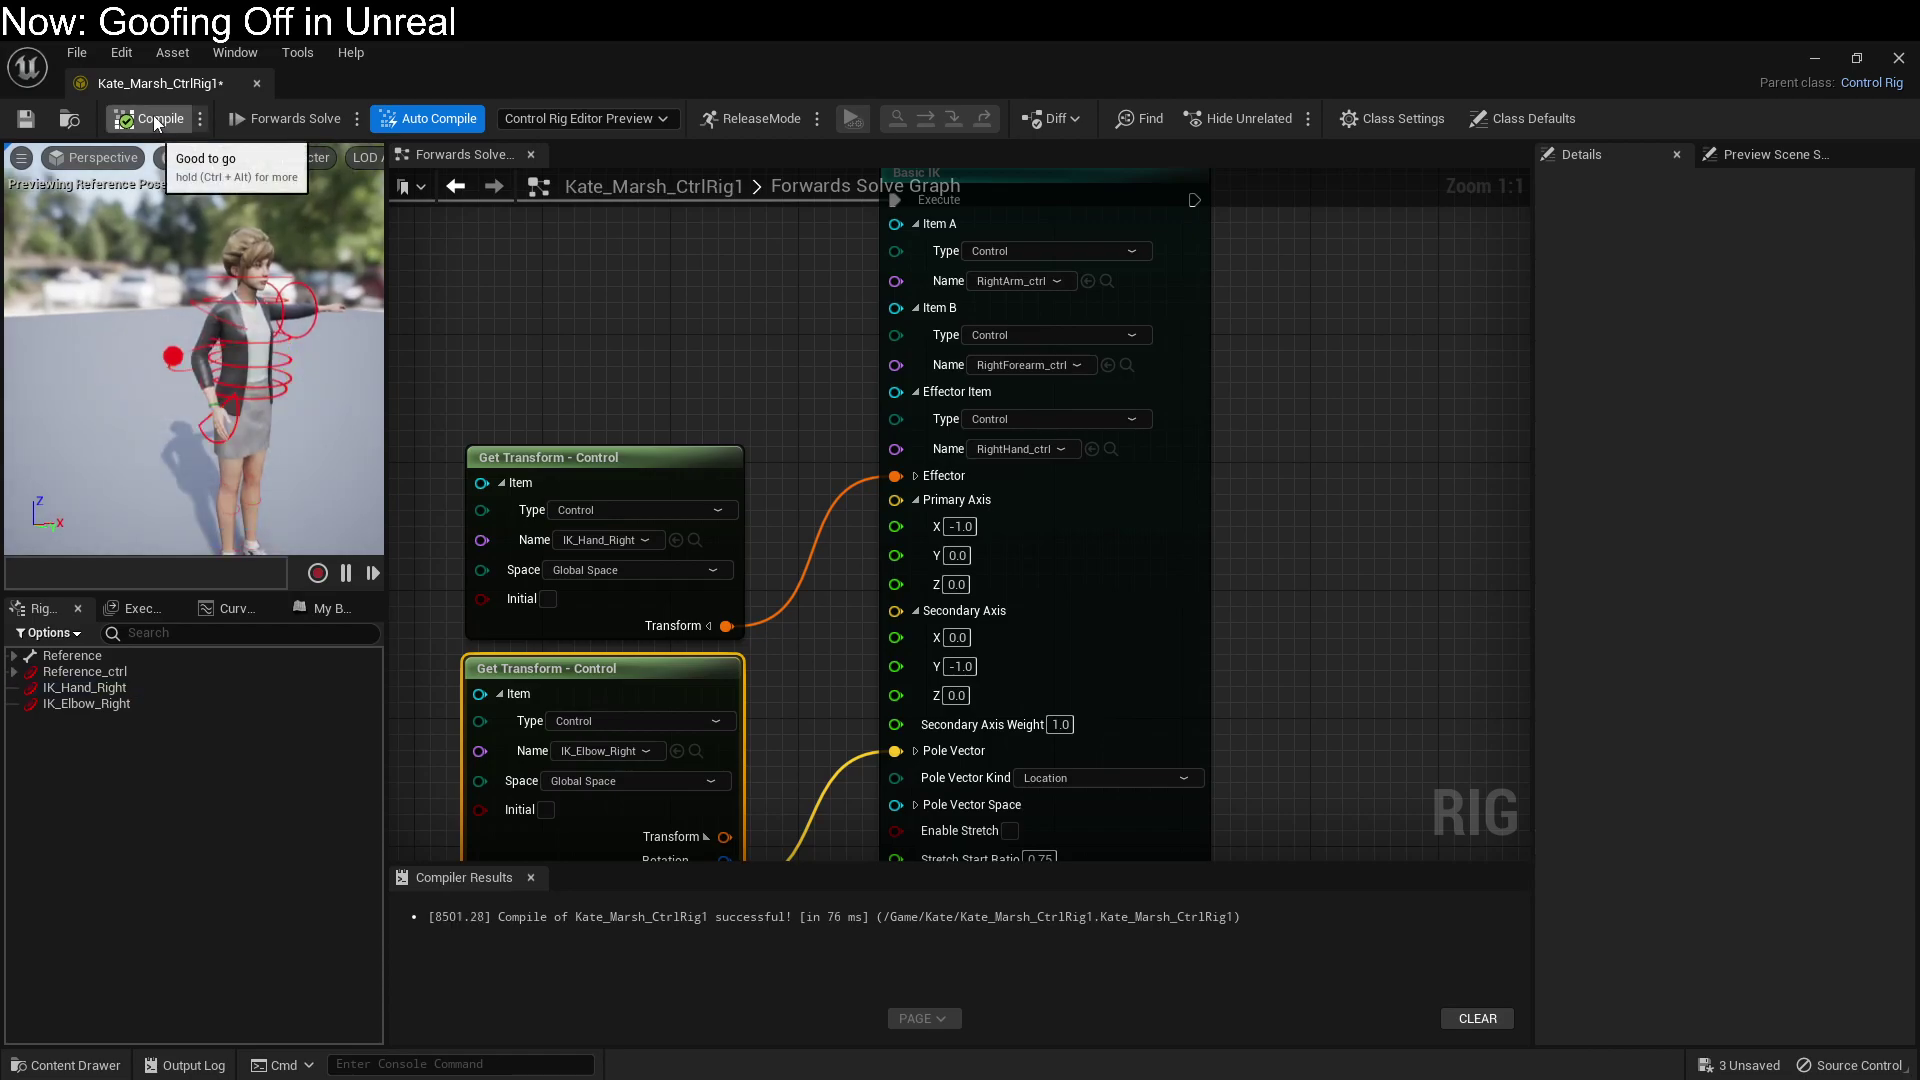
Step: Return to the level, open the Kate_Marsh_CtrlRig1_Take1 level sequence, and select Spine2_ctrl in its track list
{"action": "left_click", "coordinate": [1809, 62]}
{"action": "left_click", "coordinate": [660, 482]}
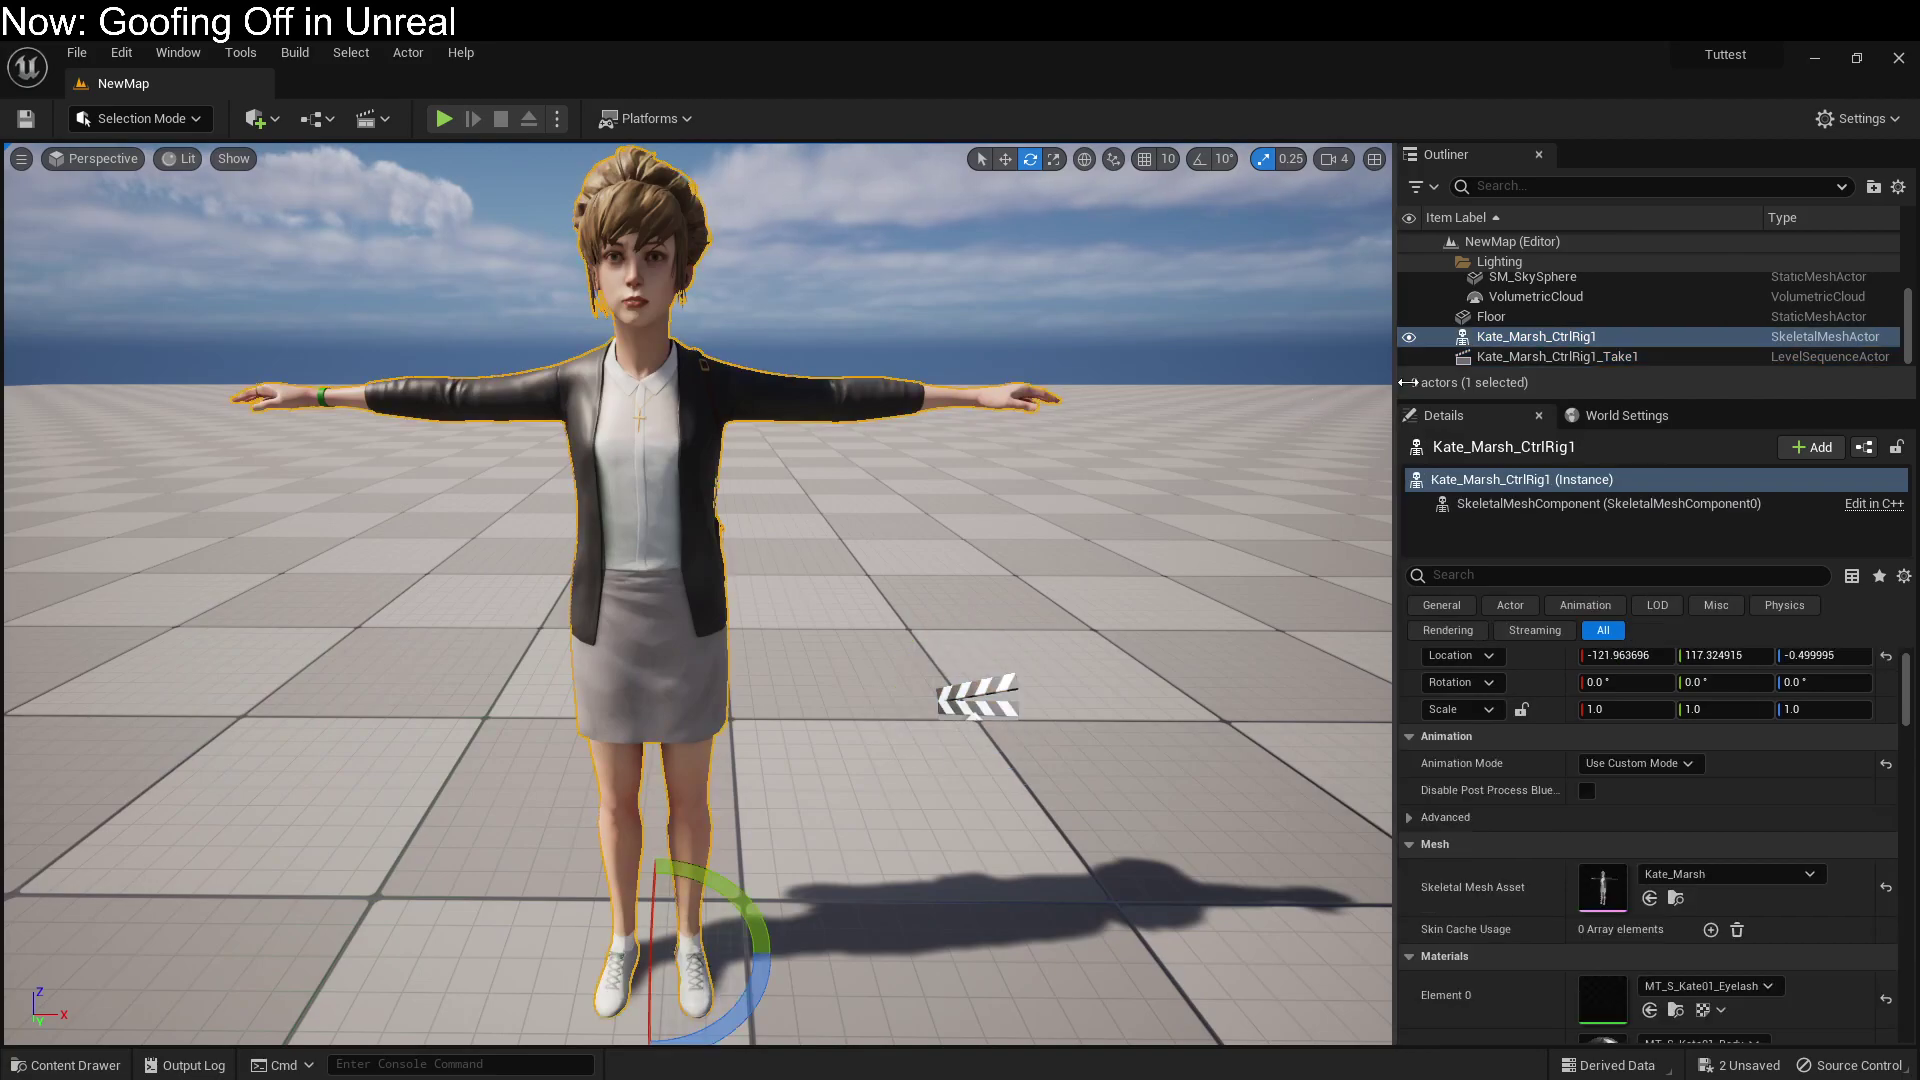
{"action": "left_click", "coordinate": [1440, 357]}
{"action": "left_click", "coordinate": [1650, 750]}
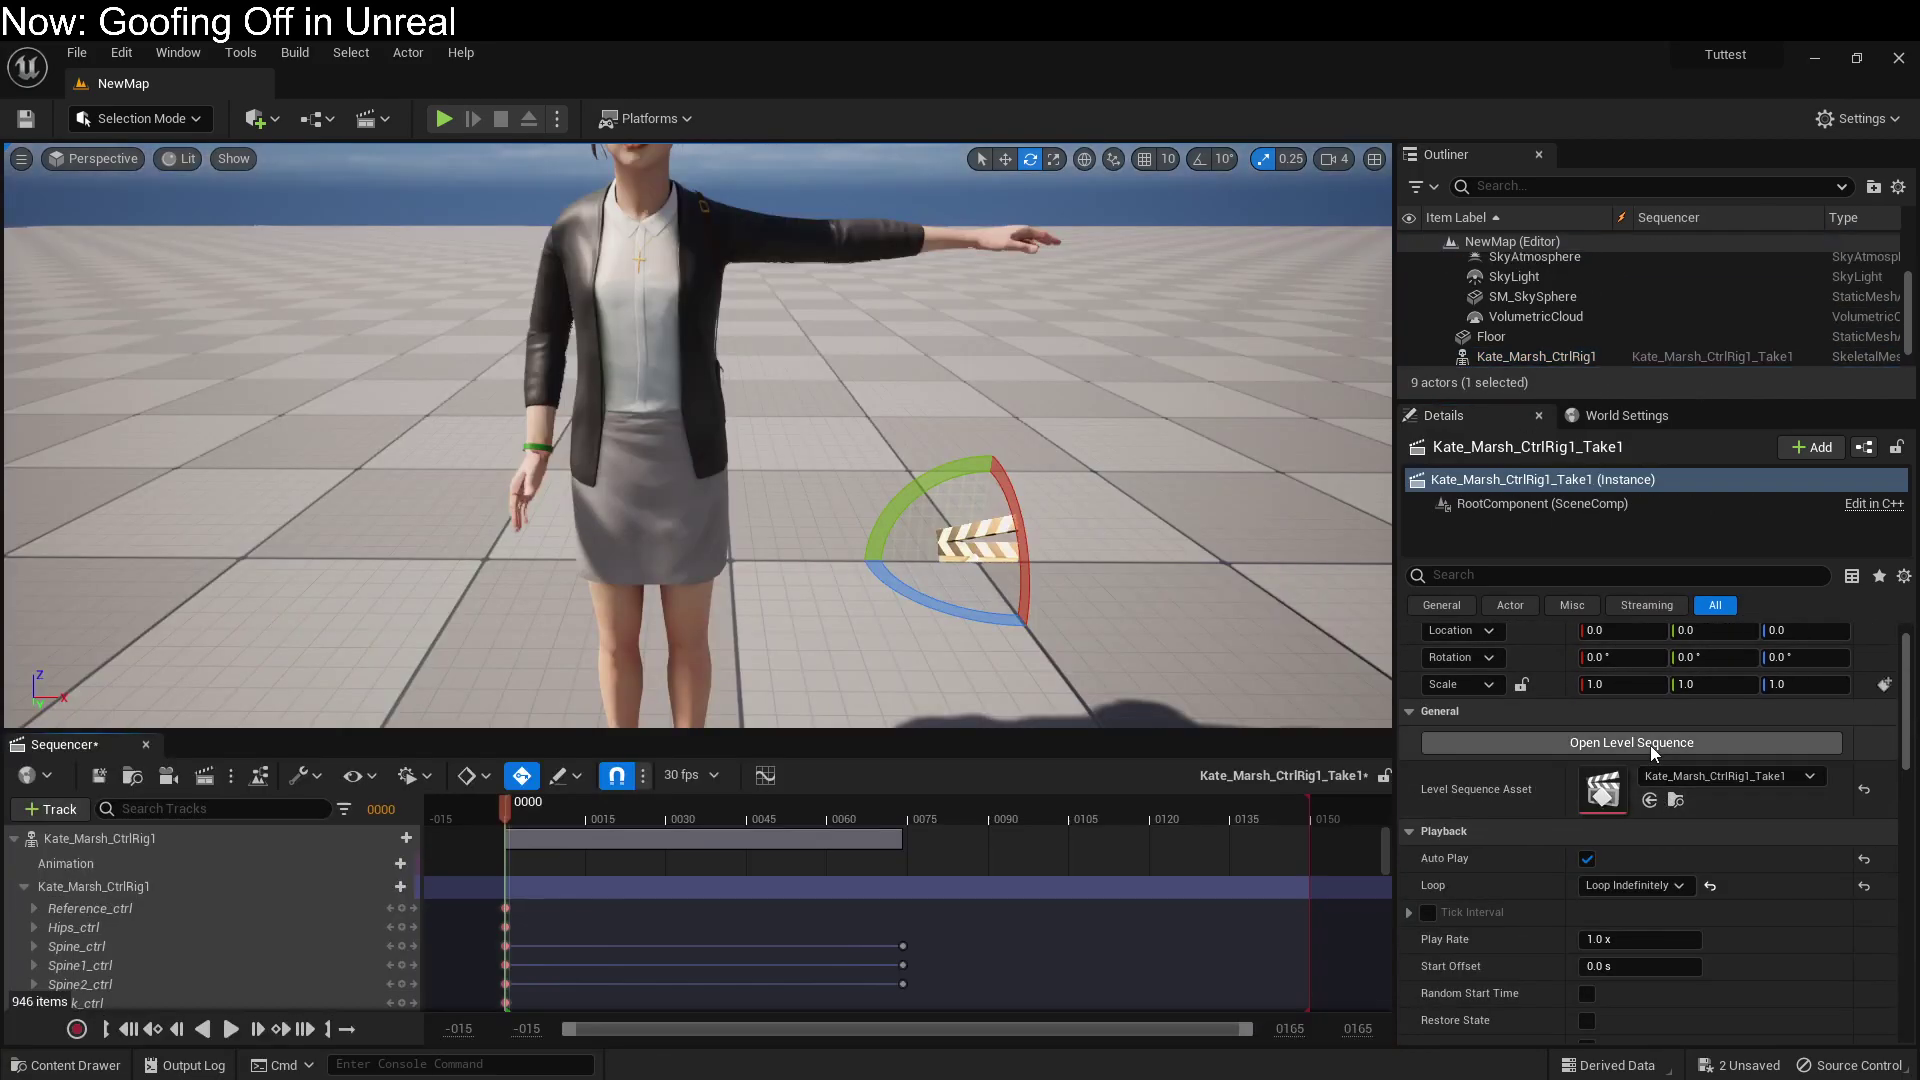
{"action": "scroll", "coordinate": [208, 897], "scroll_direction": "down", "scroll_amount": 3}
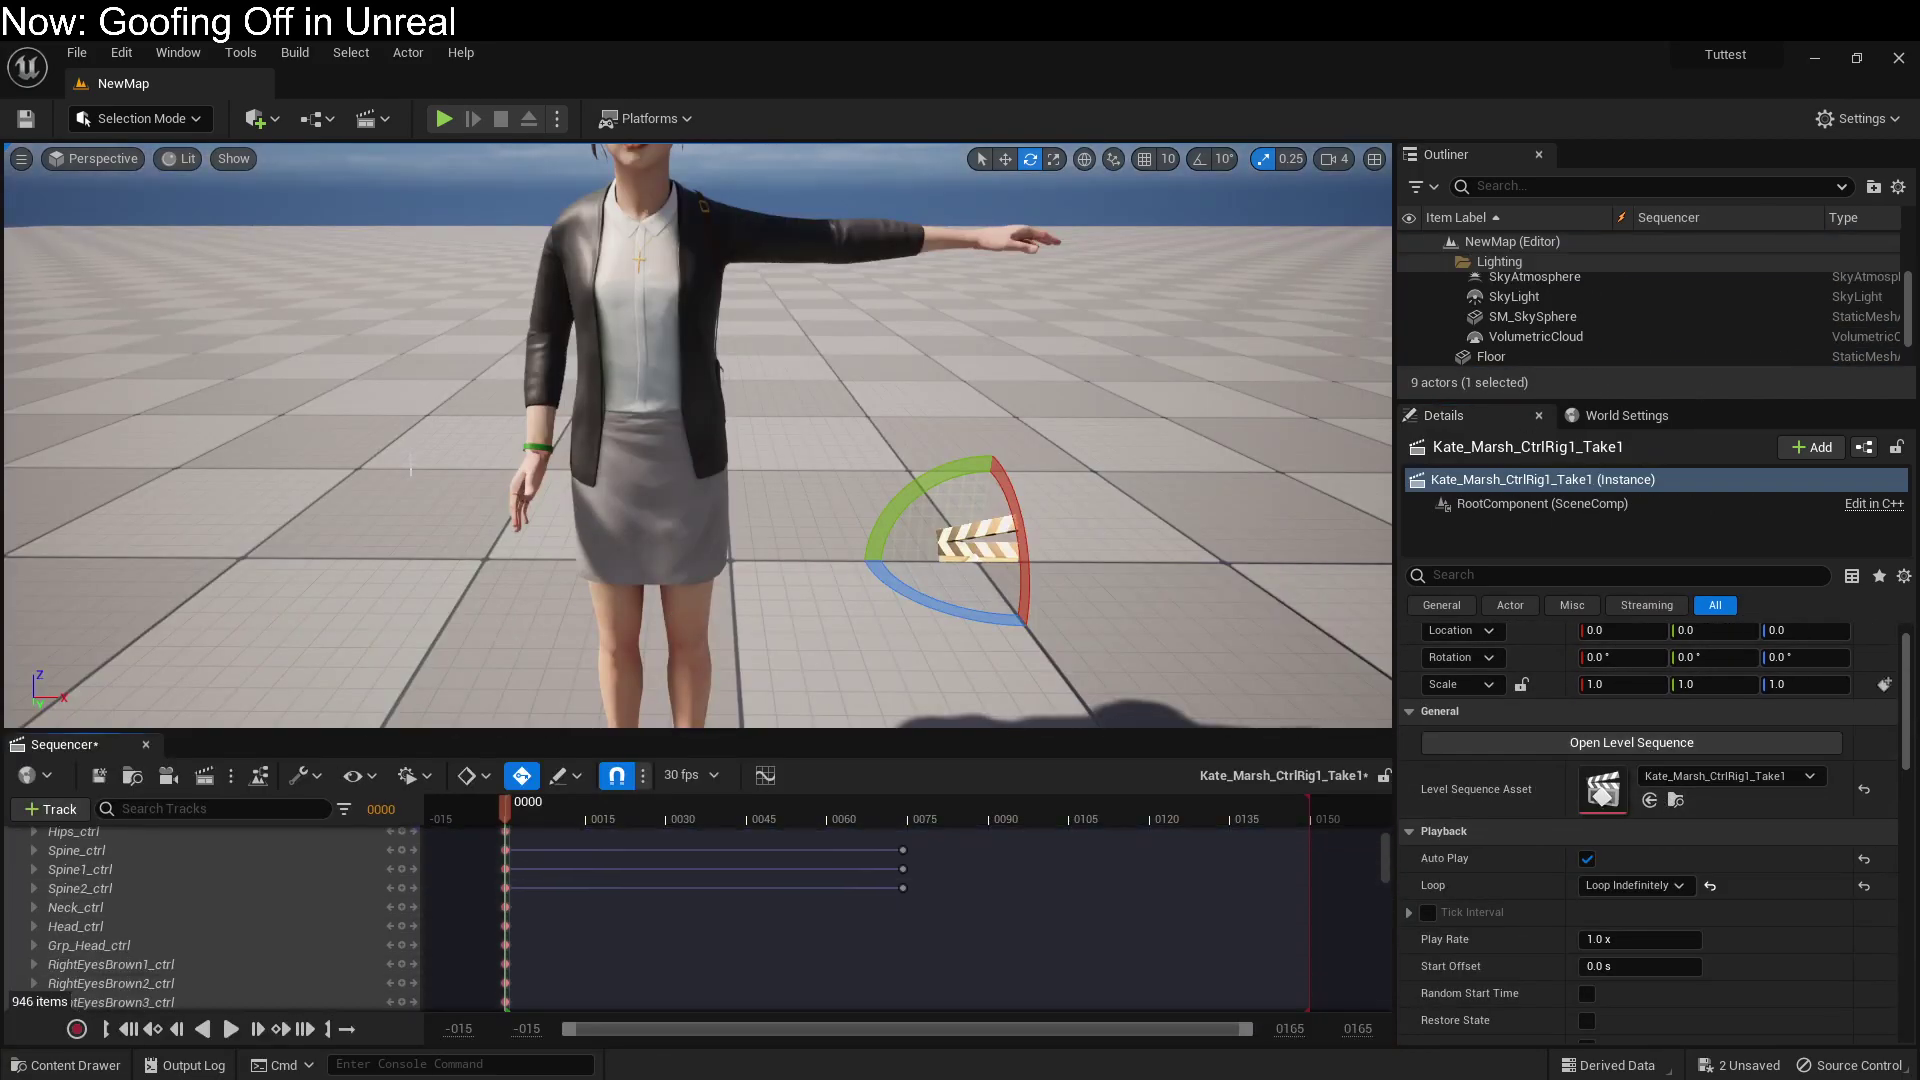
{"action": "left_click", "coordinate": [80, 888]}
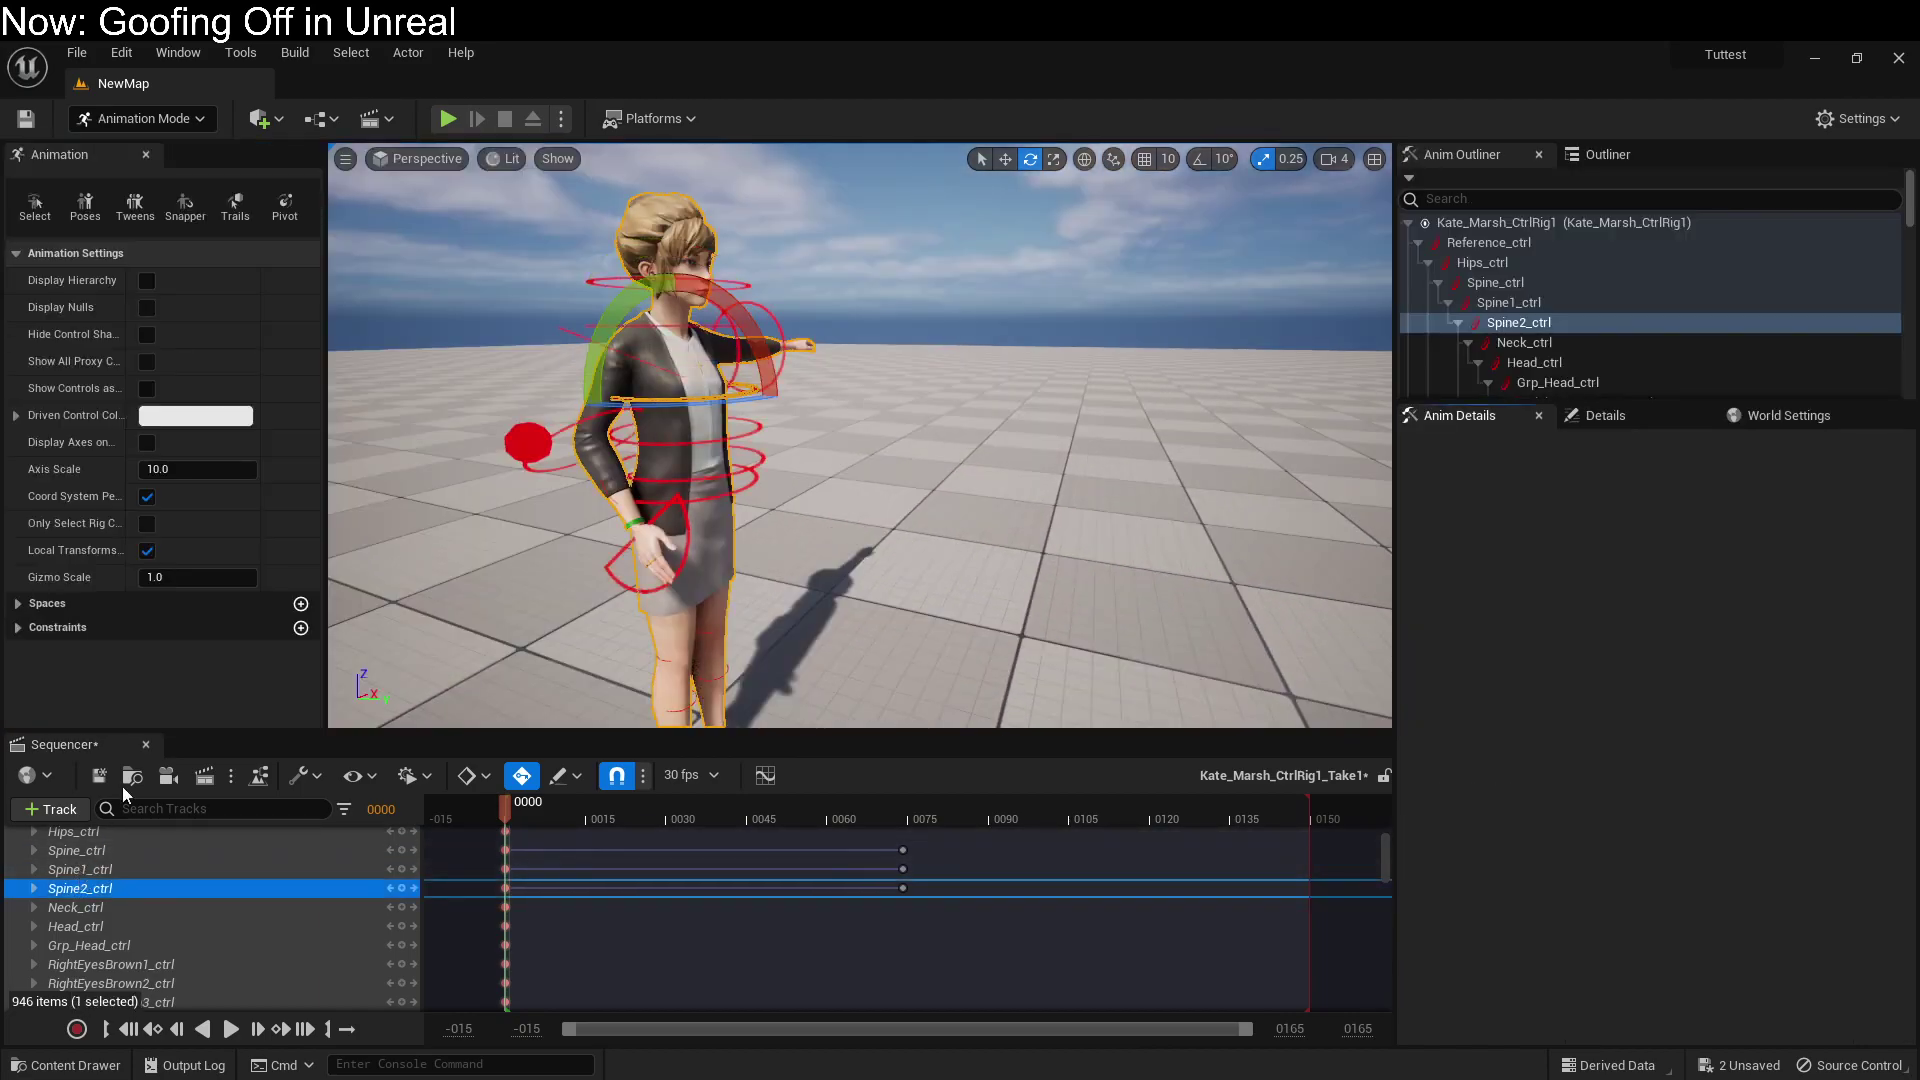
Step: At frame 74, raise the IK_Hand_Right control in front of the character and rotate it to pose the right hand
{"action": "left_click", "coordinate": [620, 556]}
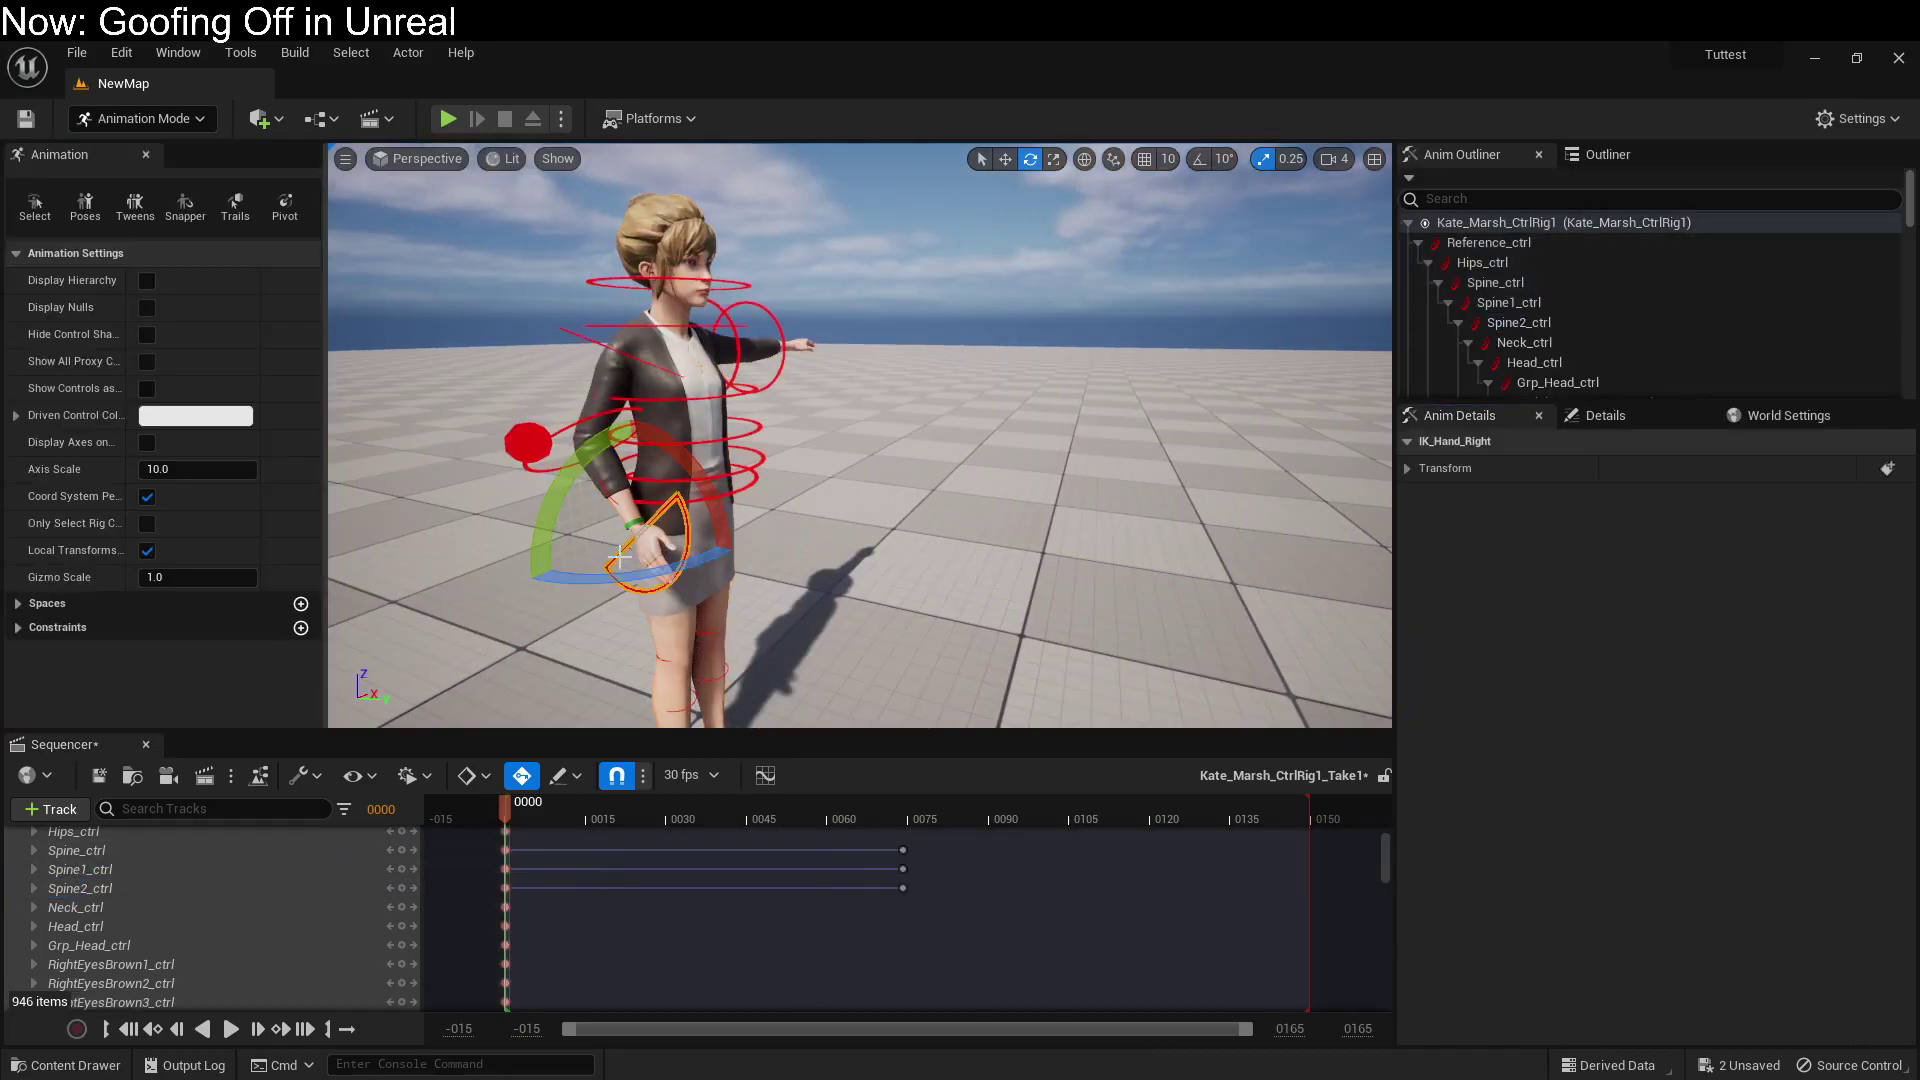
{"action": "scroll", "coordinate": [327, 862], "scroll_direction": "up", "scroll_amount": 3}
{"action": "scroll", "coordinate": [666, 720], "scroll_direction": "up", "scroll_amount": 5}
{"action": "scroll", "coordinate": [485, 568], "scroll_direction": "down", "scroll_amount": 2}
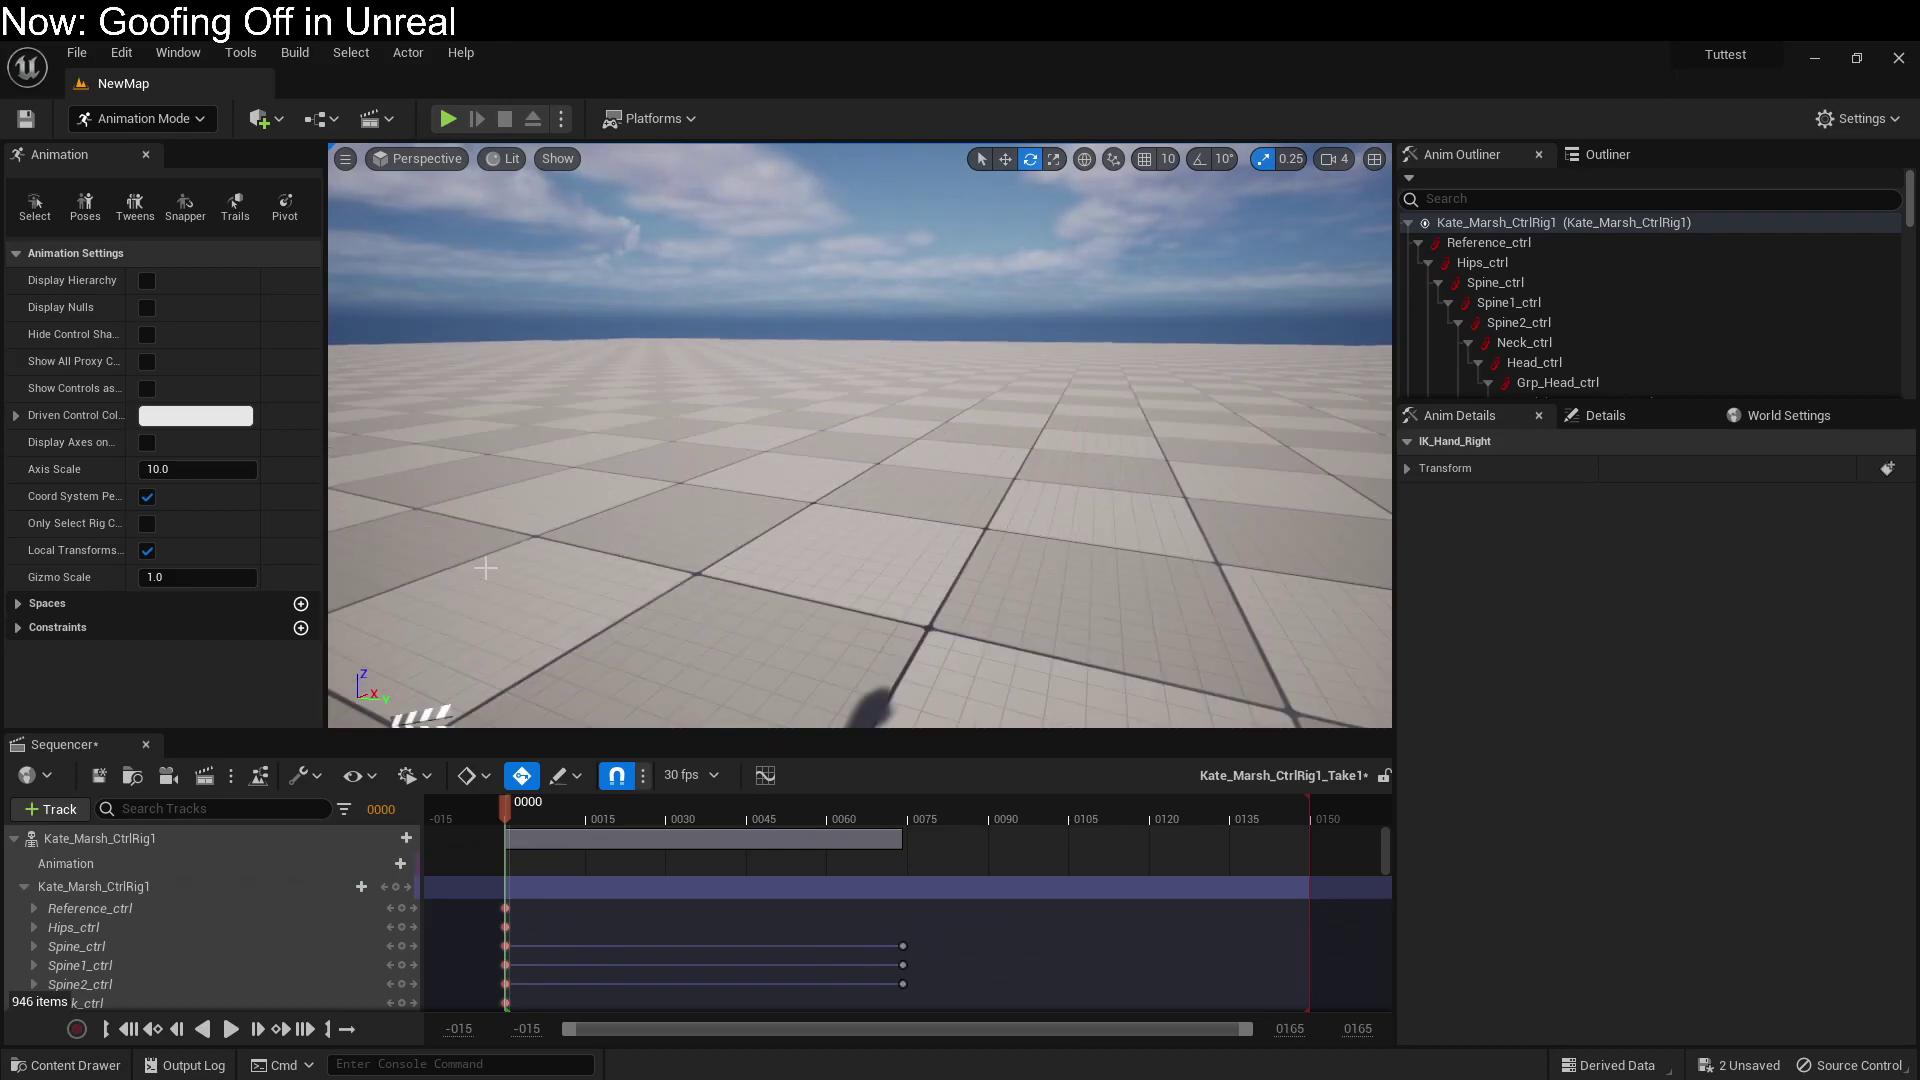
{"action": "scroll", "coordinate": [484, 568], "scroll_direction": "down", "scroll_amount": 6}
{"action": "scroll", "coordinate": [485, 568], "scroll_direction": "up", "scroll_amount": 2}
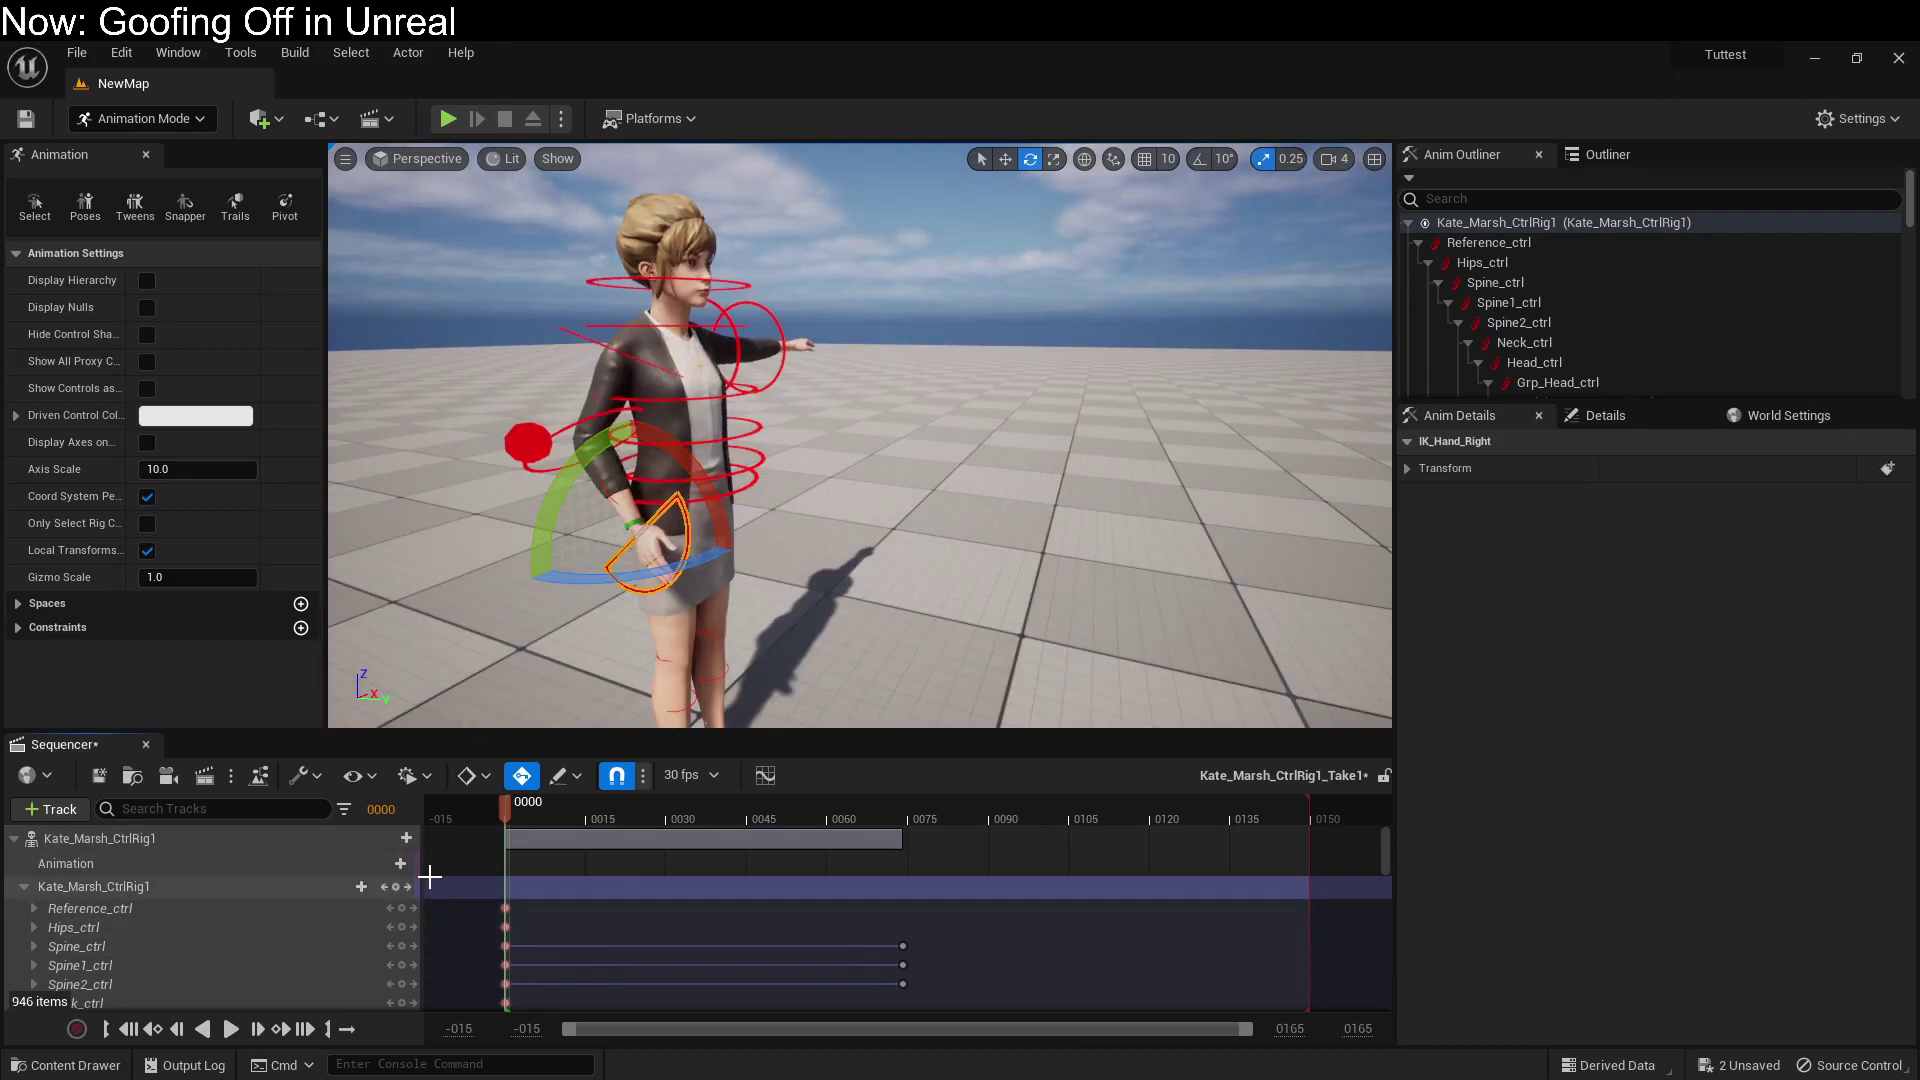
{"action": "left_click", "coordinate": [903, 946]}
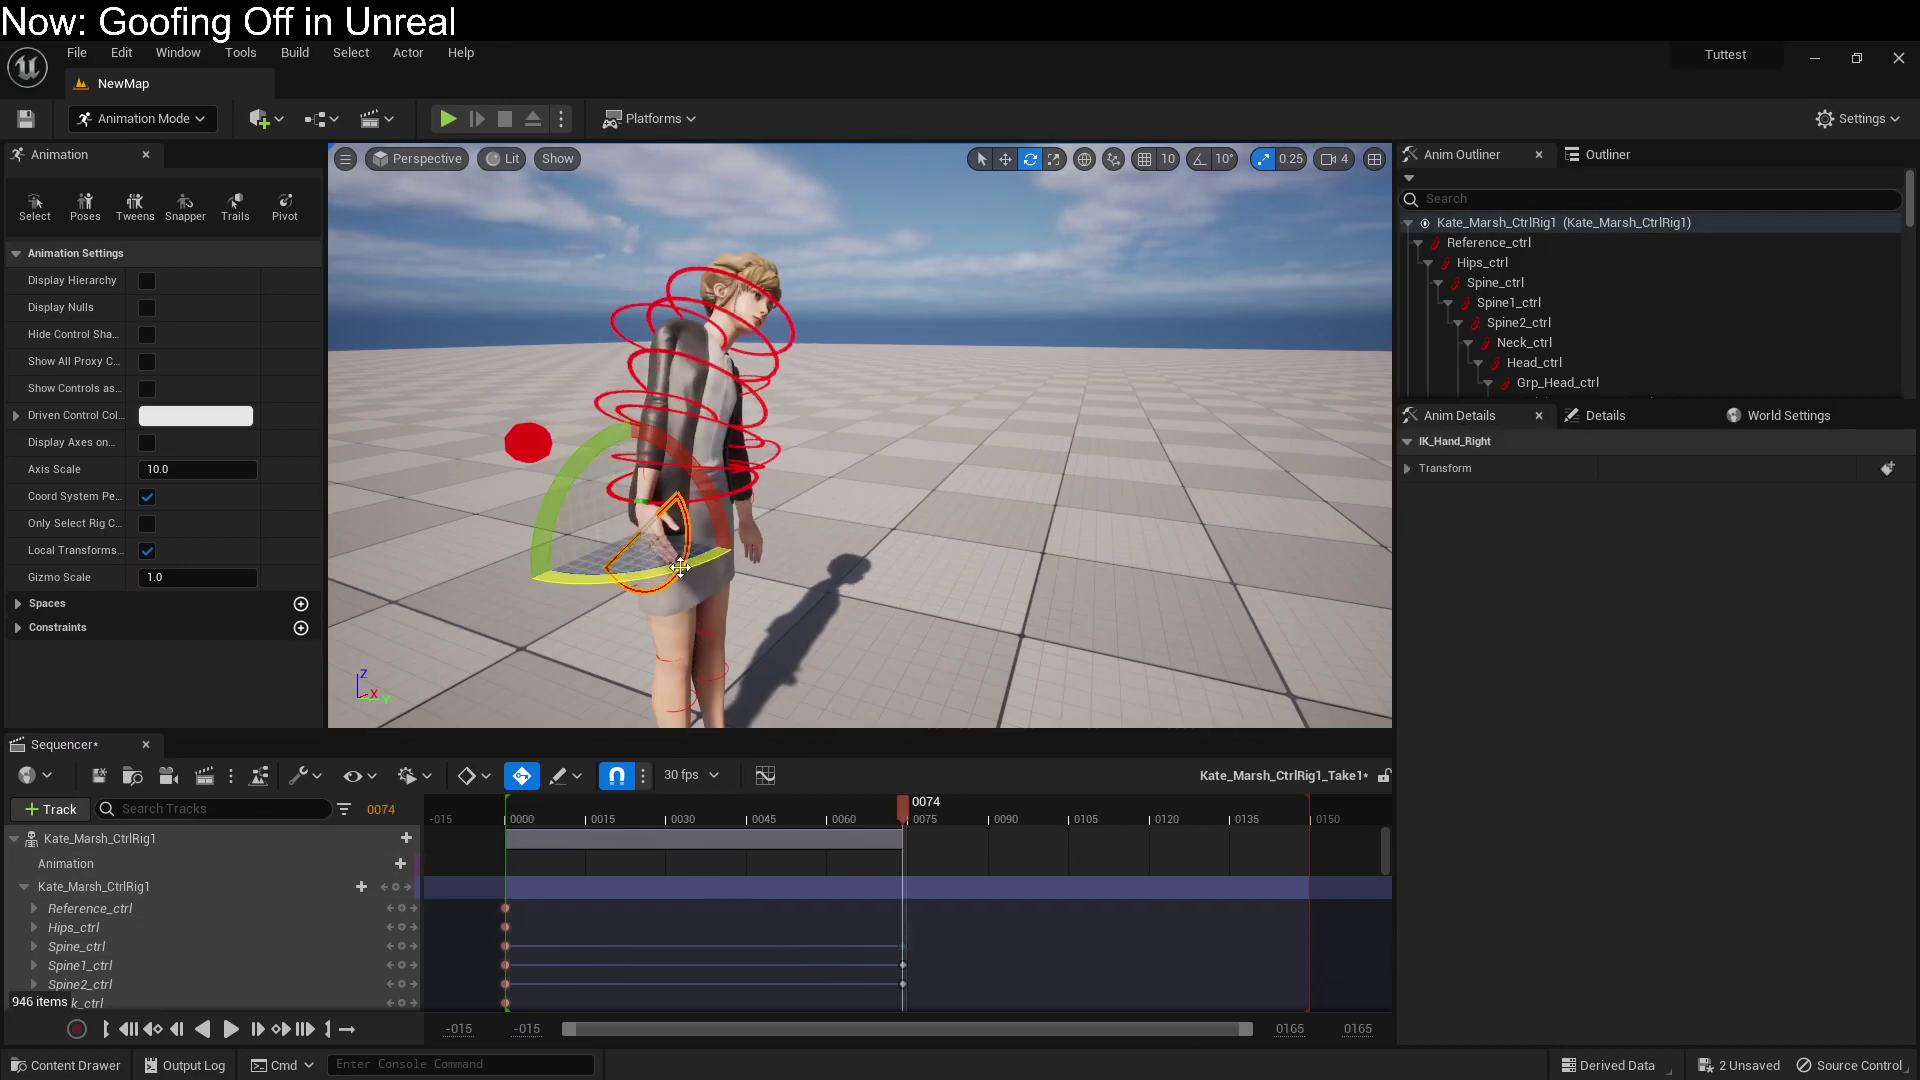
{"action": "key", "text": "w"}
{"action": "left_click_drag", "start_coordinate": [662, 510], "coordinate": [740, 290]}
{"action": "key", "text": "e"}
{"action": "left_click_drag", "start_coordinate": [752, 362], "coordinate": [815, 280]}
Step: Inspect the raised right arm from behind and select RightArm_ctrl to check it against the IK pose
{"action": "left_click_drag", "start_coordinate": [640, 195], "coordinate": [642, 197]}
{"action": "mouse_move", "coordinate": [648, 479]}
{"action": "right_mouse_down"}
{"action": "mouse_move", "coordinate": [560, 425]}
{"action": "mouse_move", "coordinate": [760, 440]}
{"action": "mouse_move", "coordinate": [590, 430]}
{"action": "mouse_move", "coordinate": [540, 370]}
{"action": "mouse_move", "coordinate": [650, 481]}
{"action": "mouse_move", "coordinate": [614, 494]}
{"action": "right_mouse_up"}
{"action": "left_click", "coordinate": [719, 466]}
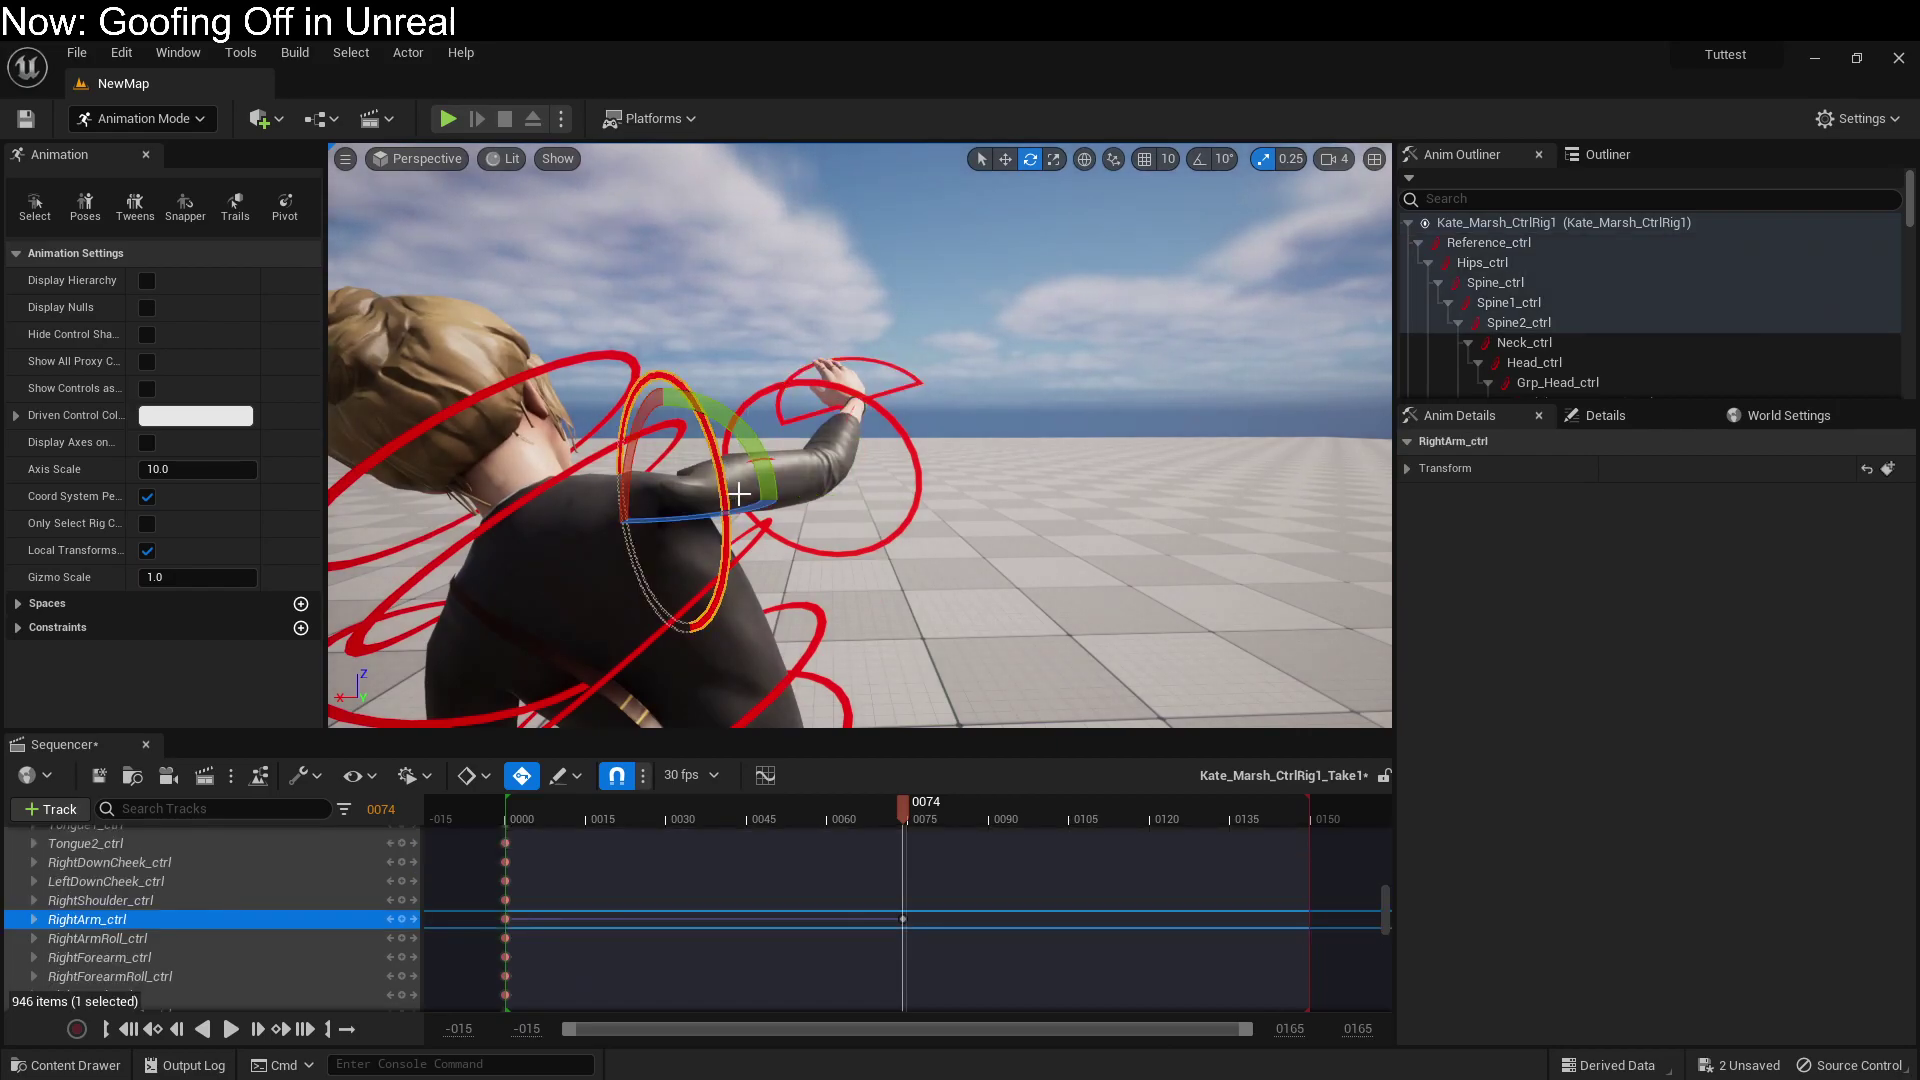
{"action": "left_click_drag", "start_coordinate": [560, 505], "coordinate": [747, 454]}
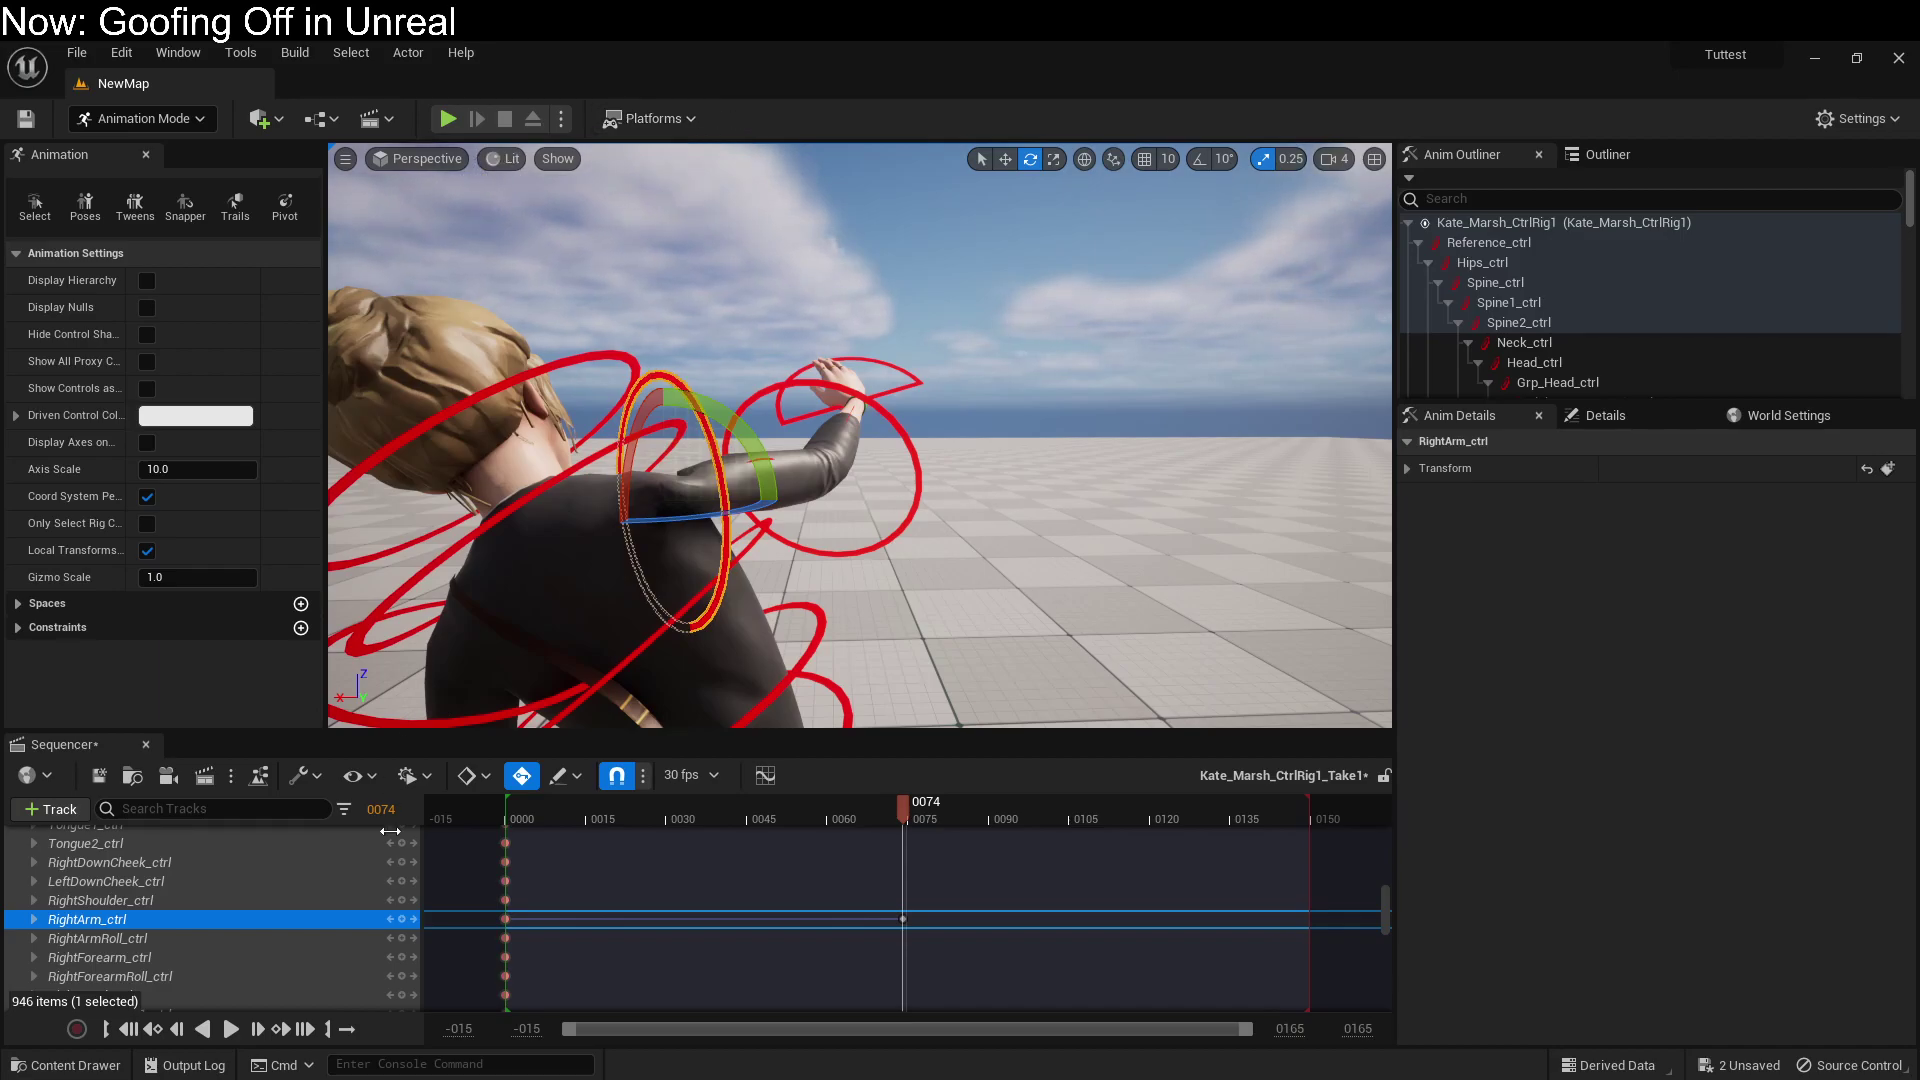
Step: Add a new control to the Kate_Marsh_CtrlRig1 hierarchy in the Control Rig editor and name it IK_Hand_Enable_Right
{"action": "mouse_move", "coordinate": [400, 1075]}
{"action": "left_click", "coordinate": [530, 1004]}
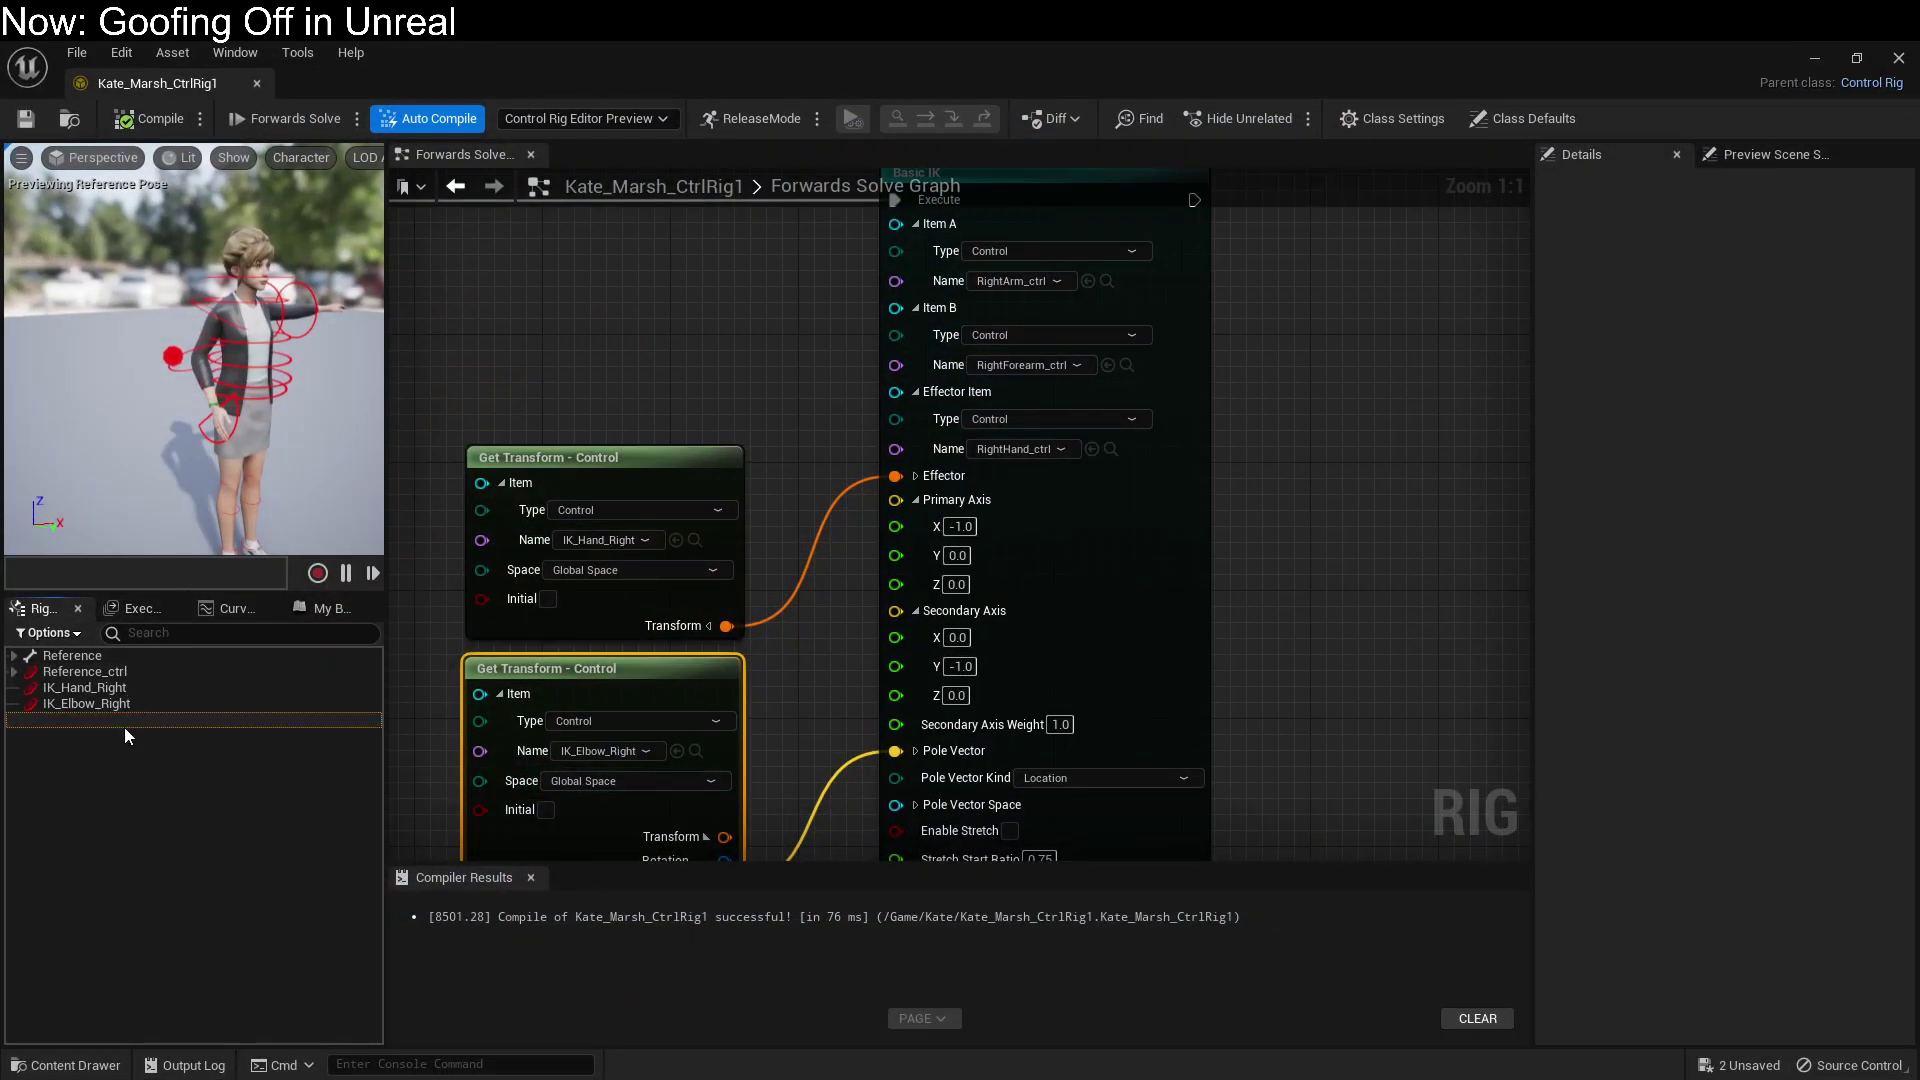
{"action": "right_click", "coordinate": [124, 727]}
{"action": "mouse_move", "coordinate": [300, 272]}
{"action": "left_click", "coordinate": [578, 307]}
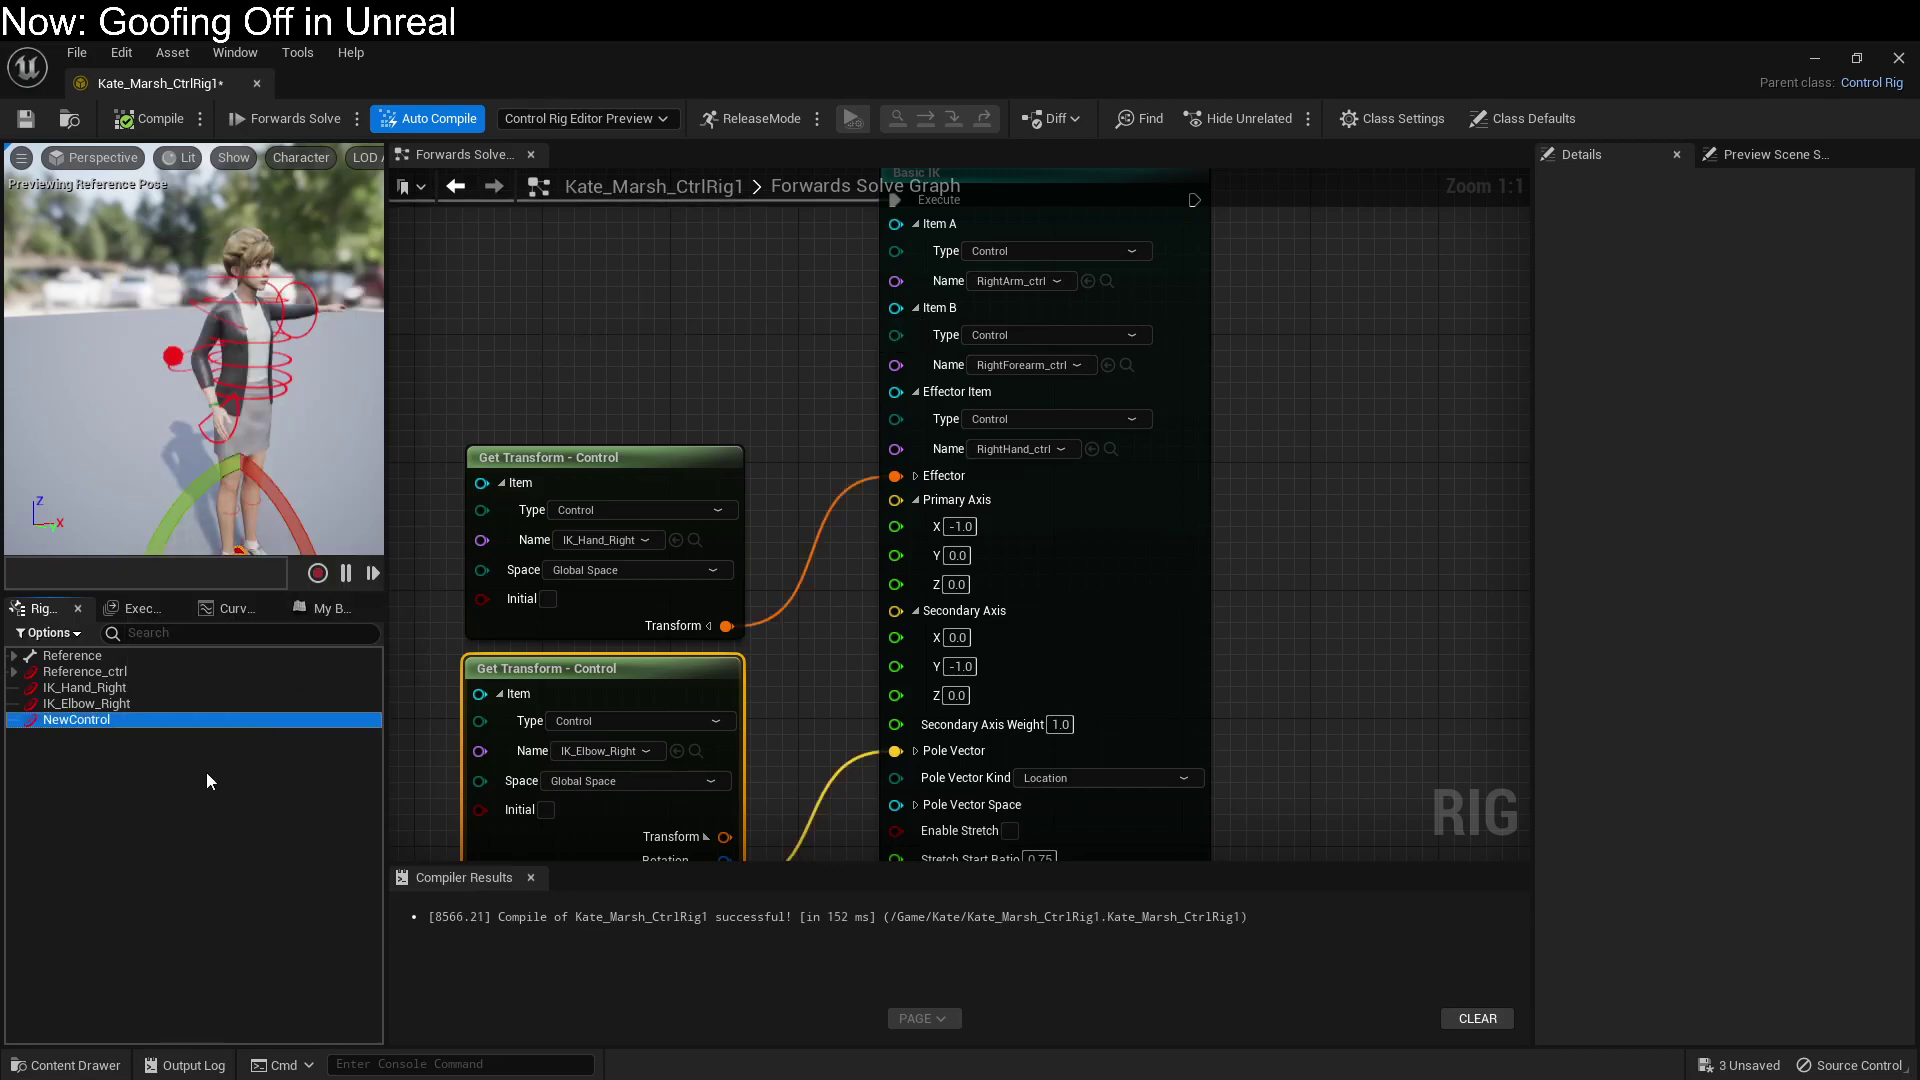
{"action": "left_click", "coordinate": [168, 724]}
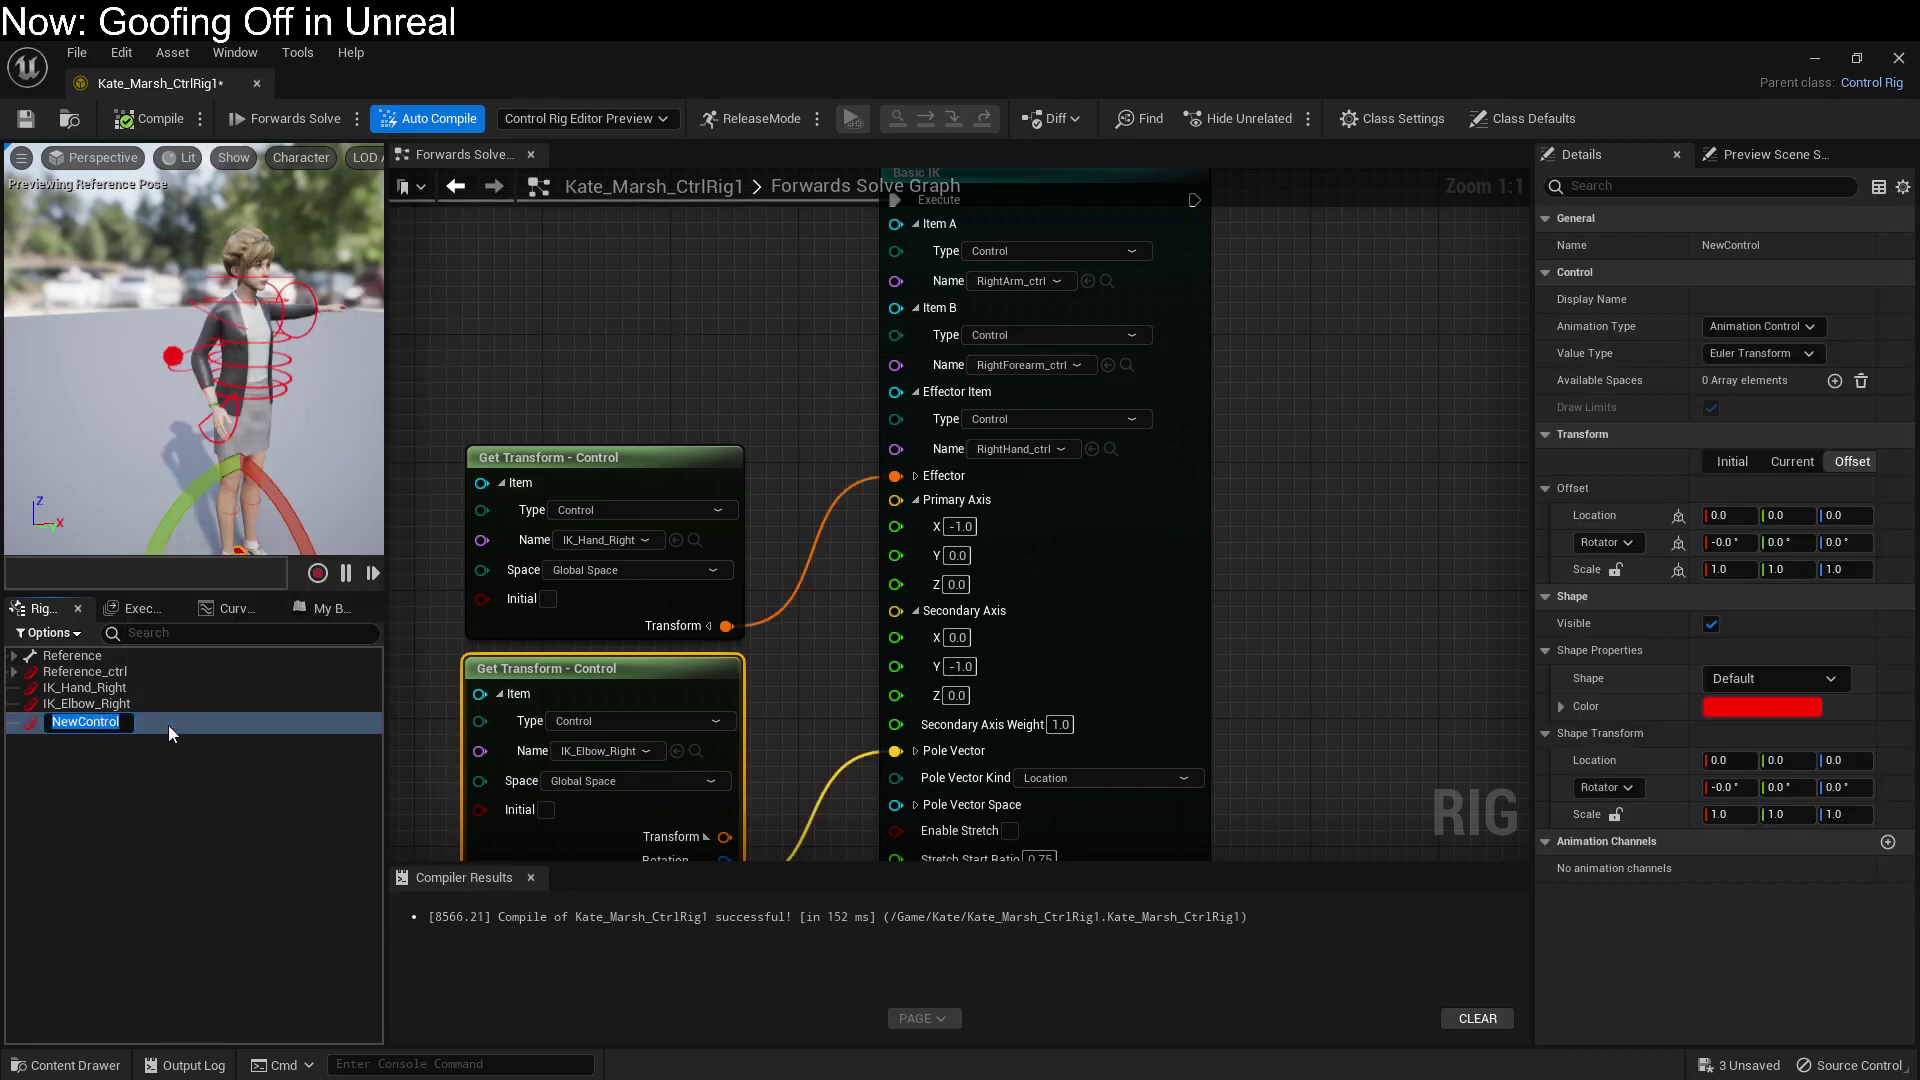
{"action": "type", "text": "IK_Hand_Enable_Right"}
{"action": "key", "text": "Return"}
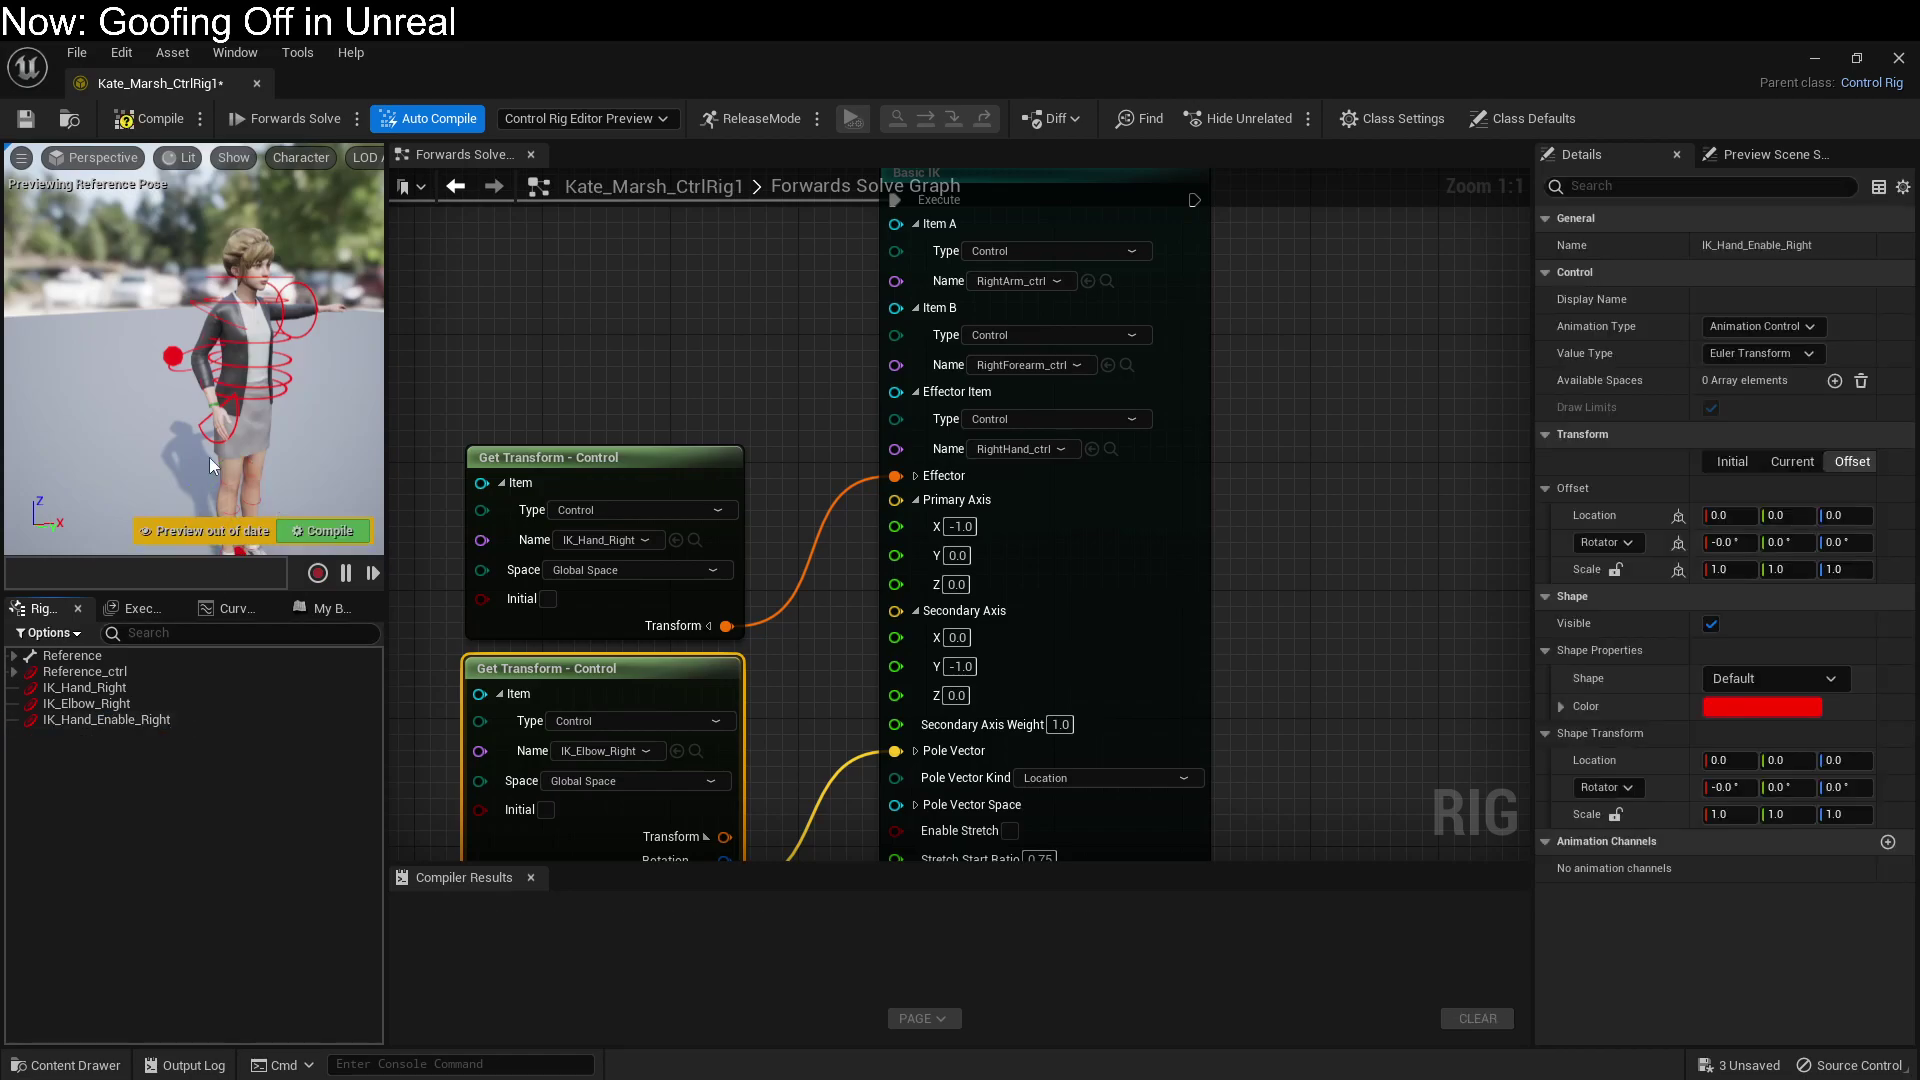
Step: Compile the rig, move IK_Hand_Enable_Right beside the right hand to about -46, 0, 82, and set its offset transform from current
{"action": "right_click_drag", "start_coordinate": [188, 456], "coordinate": [136, 522]}
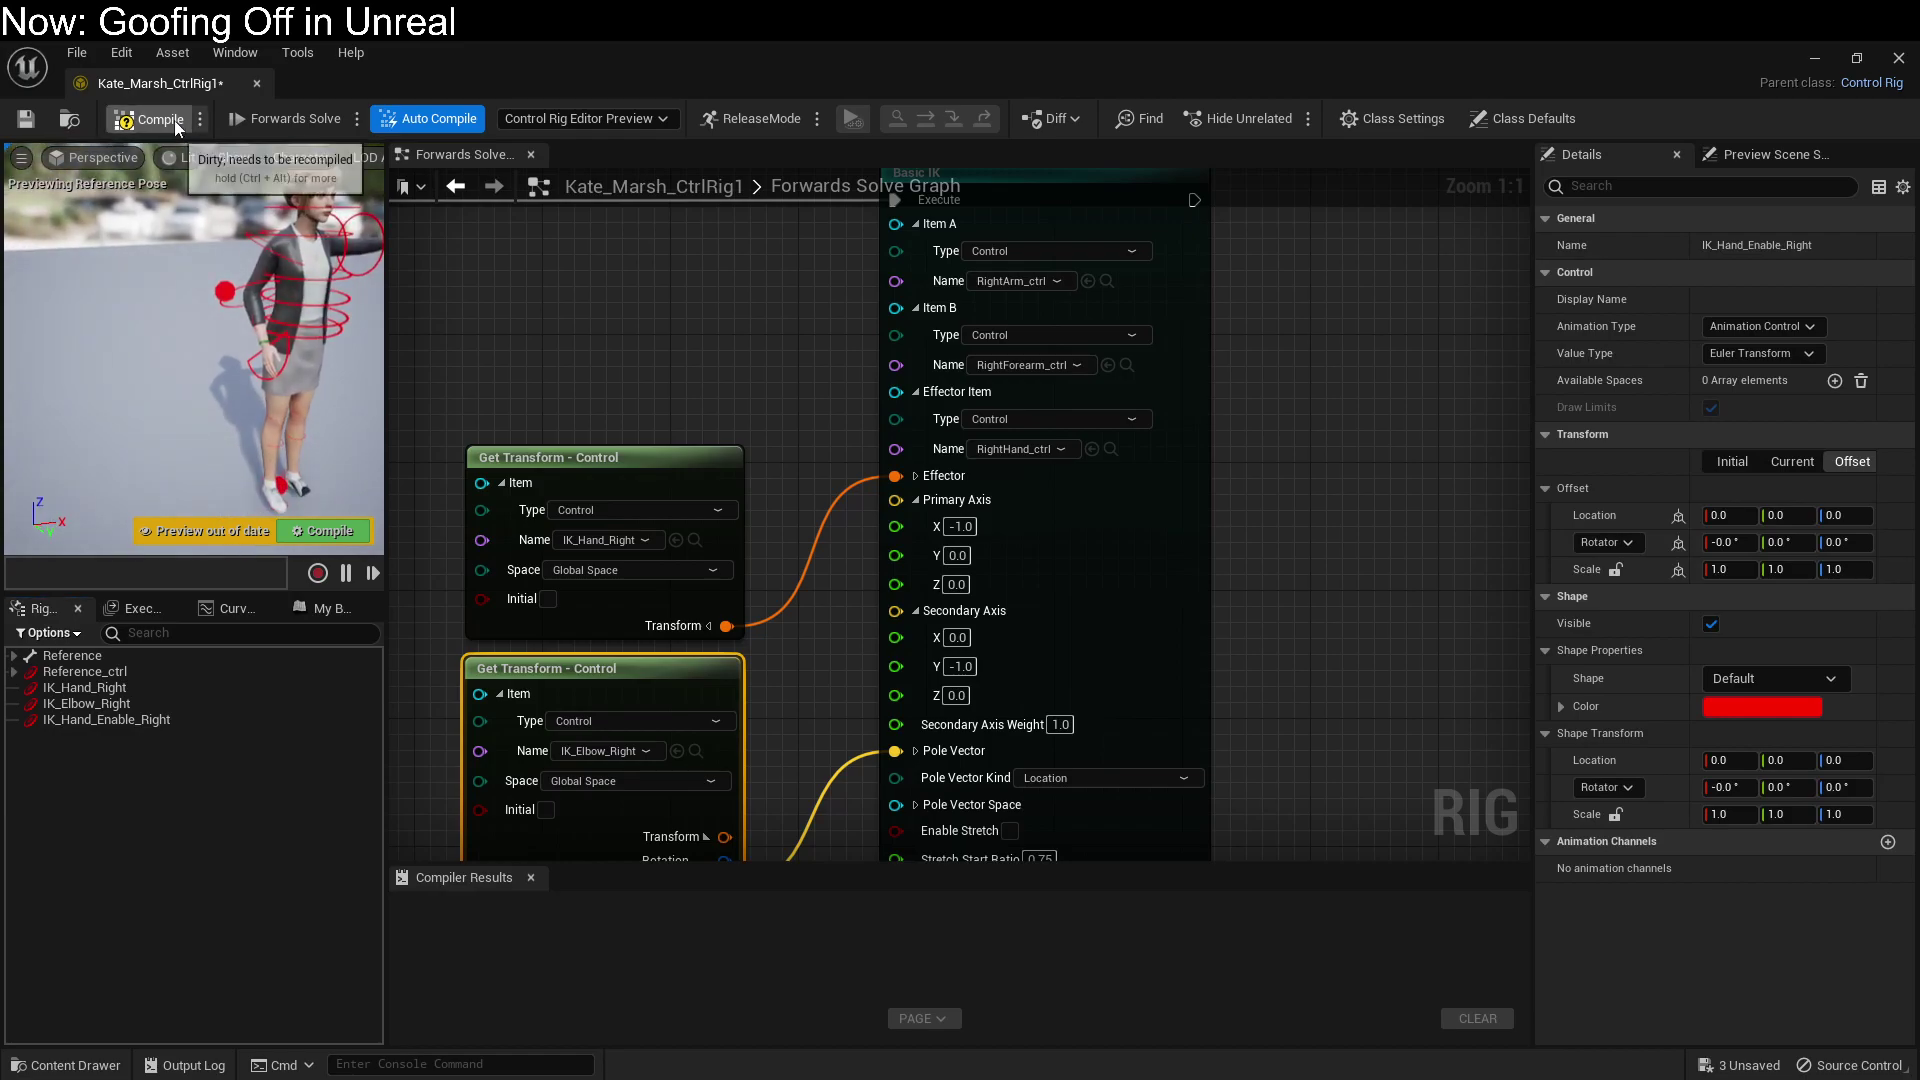
{"action": "left_click", "coordinate": [174, 120]}
{"action": "left_click", "coordinate": [166, 717]}
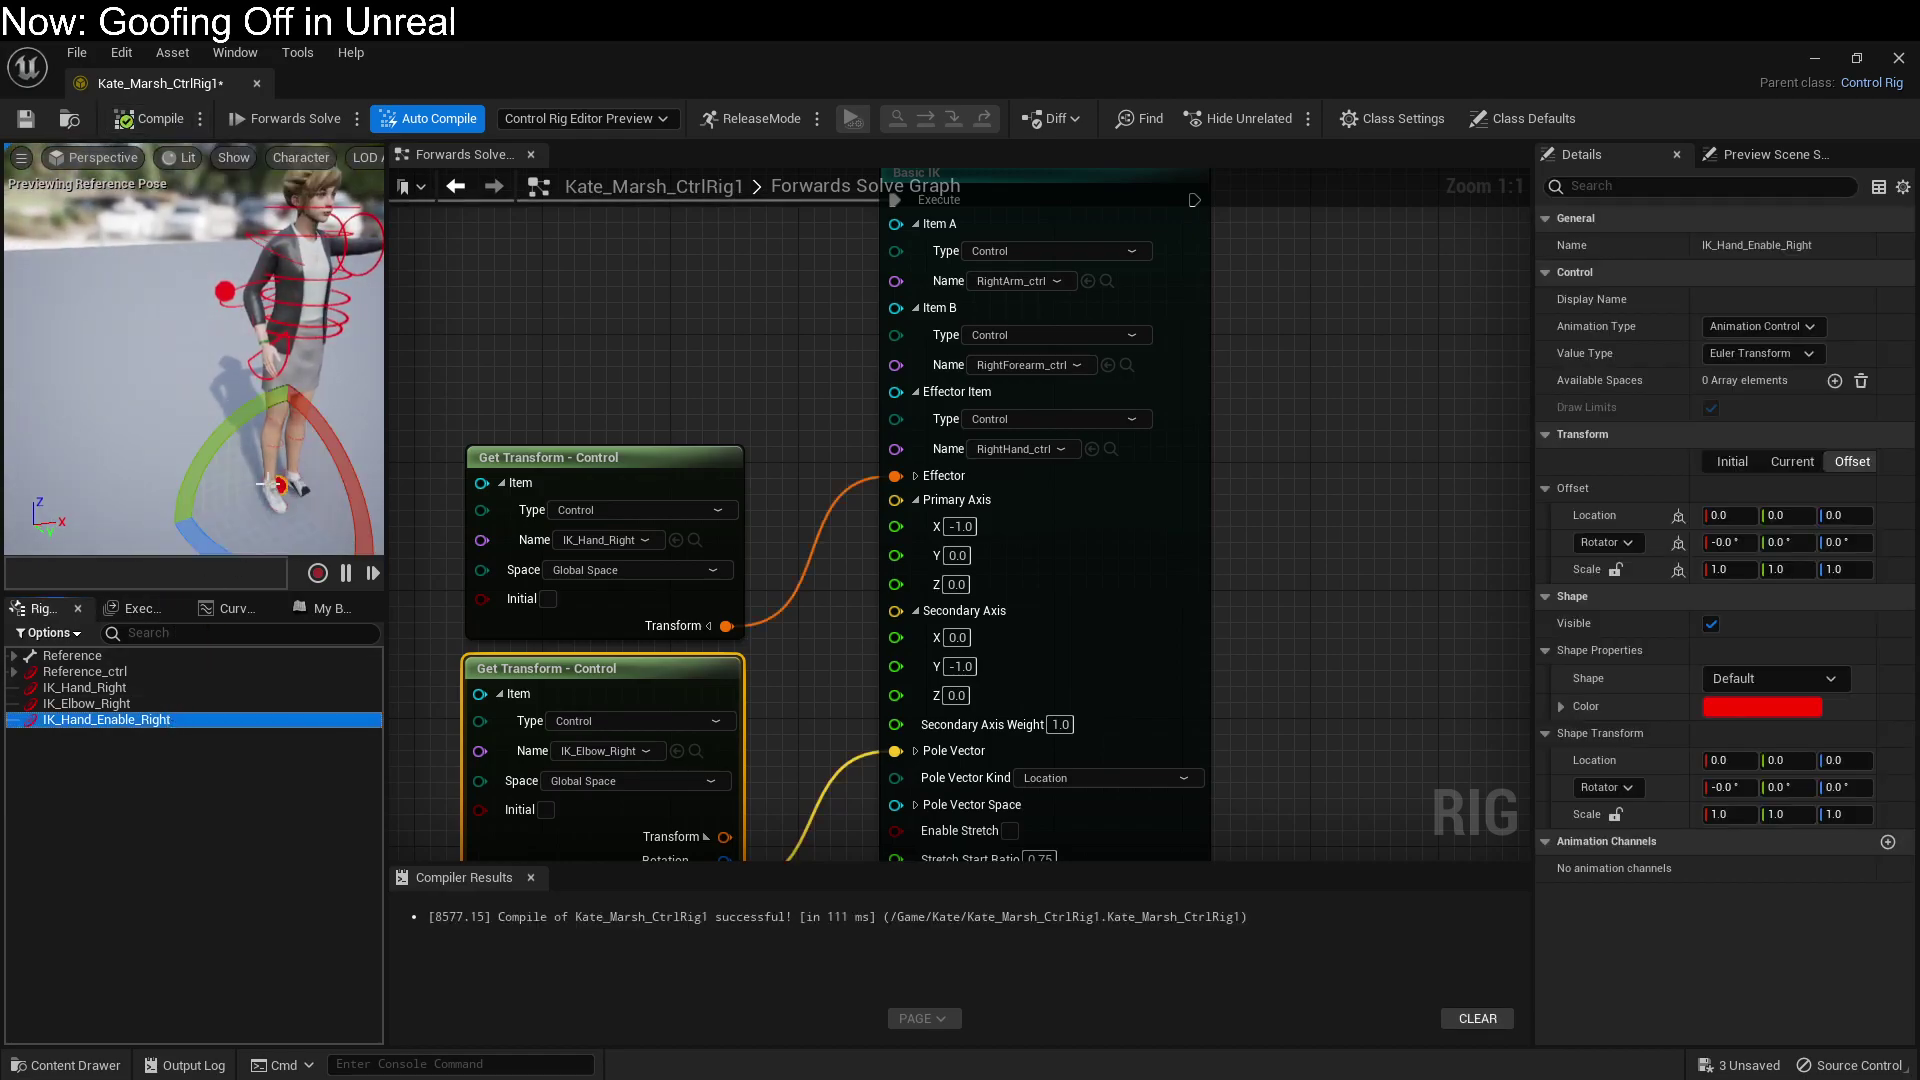
{"action": "key", "text": "w"}
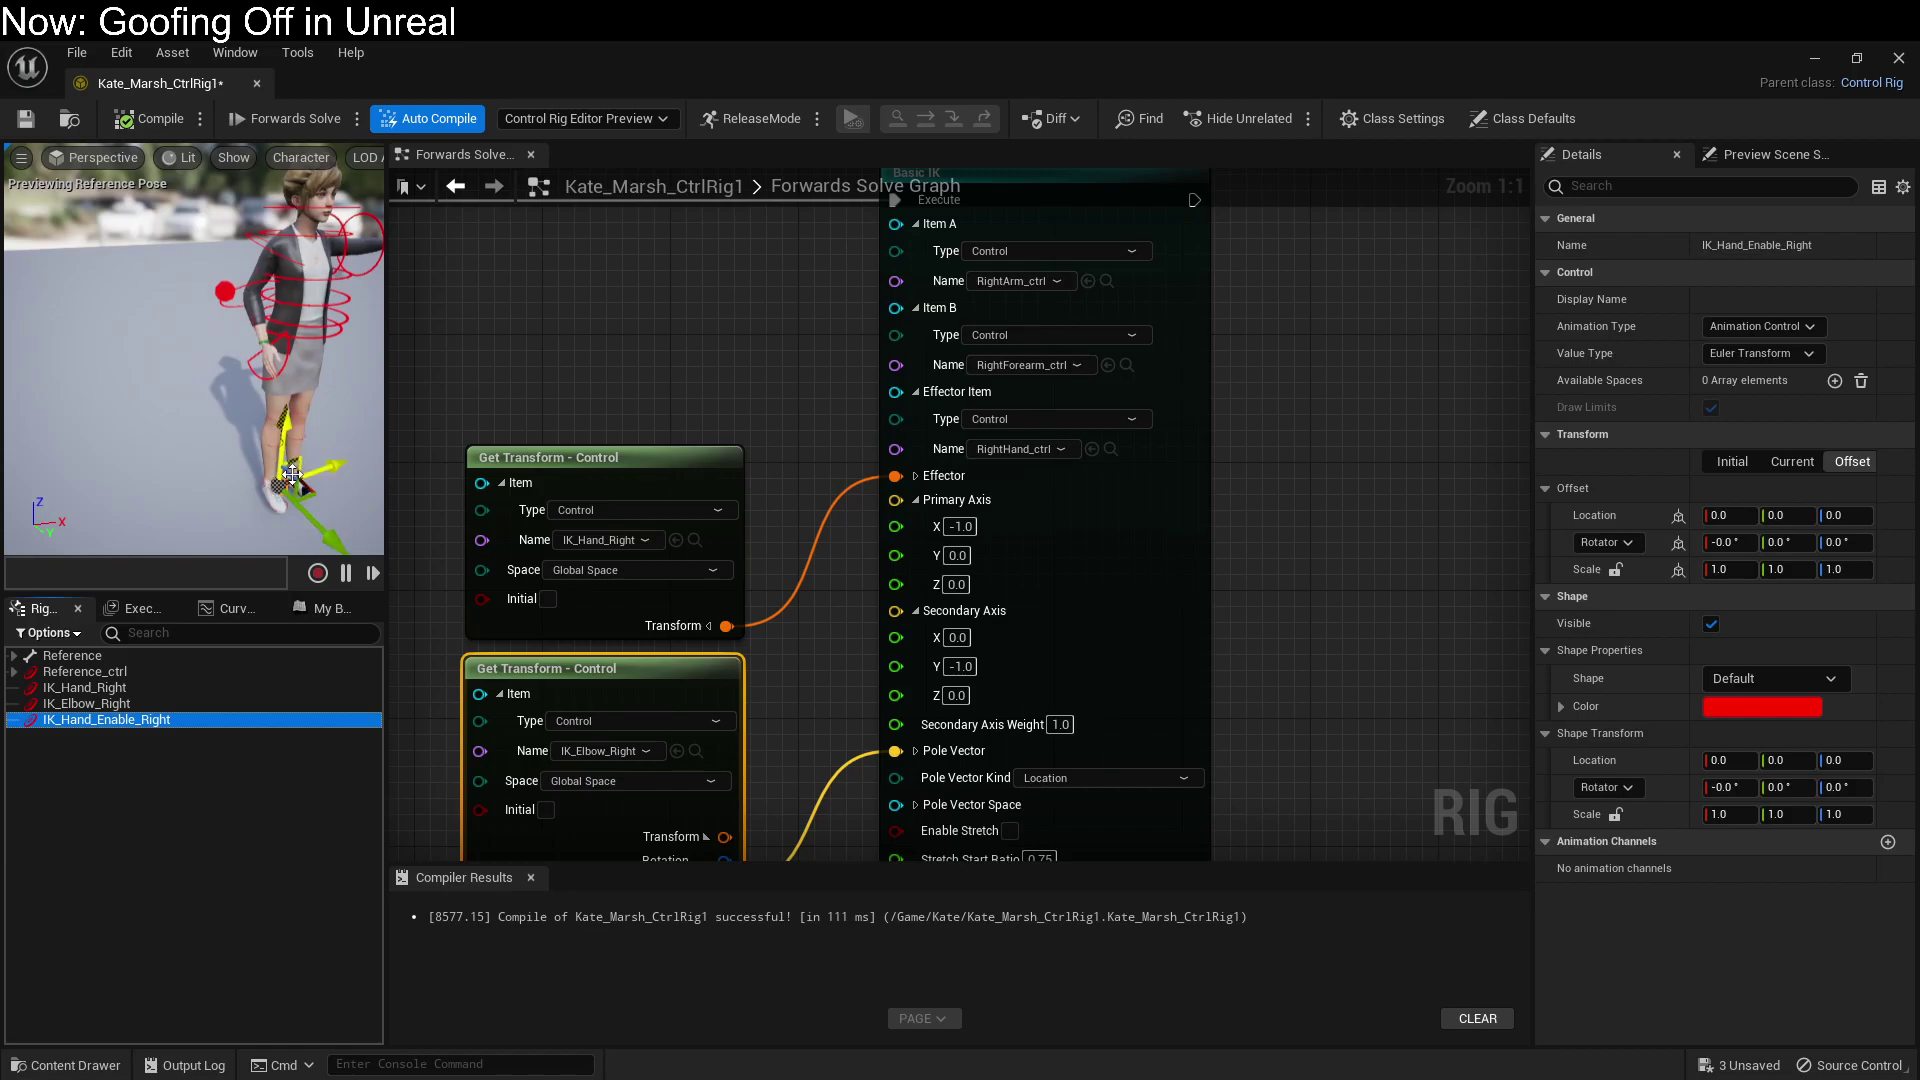
{"action": "left_click_drag", "start_coordinate": [305, 457], "coordinate": [235, 340]}
{"action": "right_click_drag", "start_coordinate": [141, 503], "coordinate": [45, 472]}
{"action": "key", "text": "d"}
{"action": "key", "text": "a"}
{"action": "right_click", "coordinate": [186, 396]}
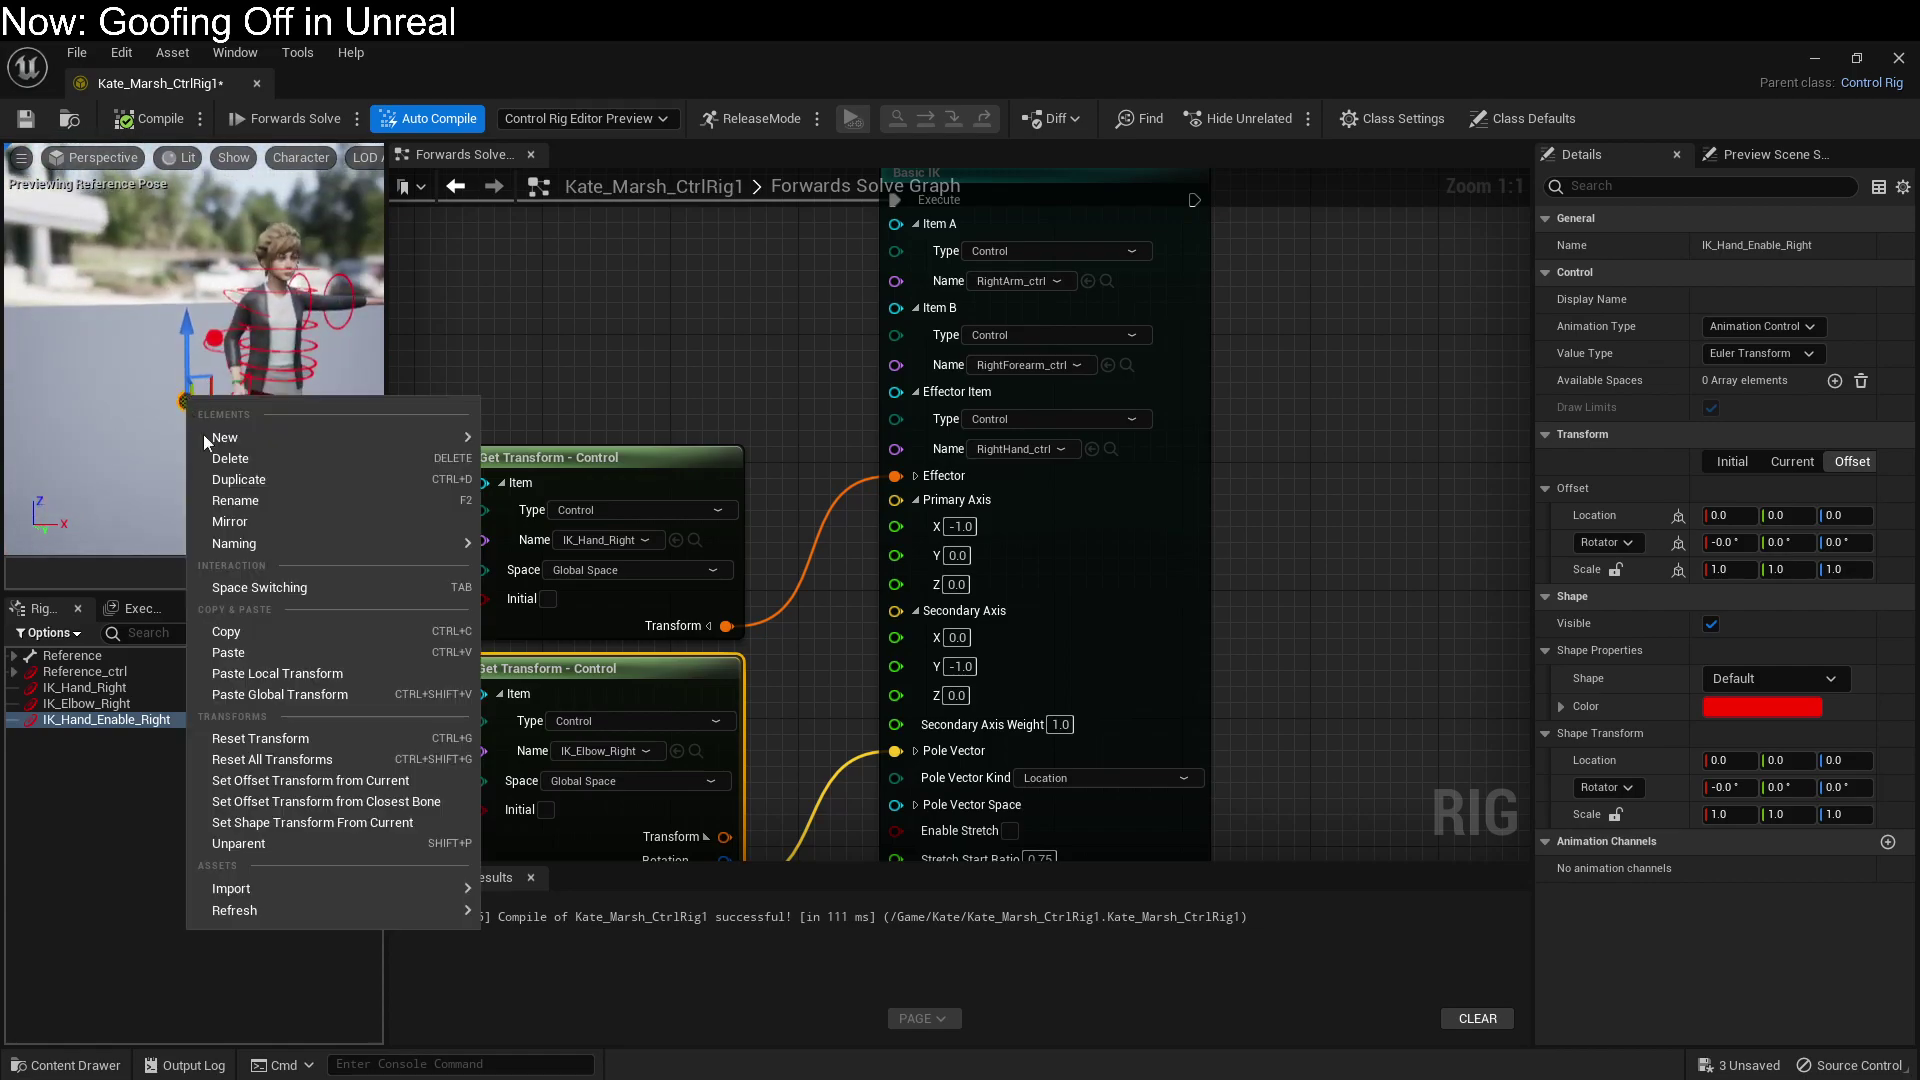
{"action": "left_click", "coordinate": [297, 781]}
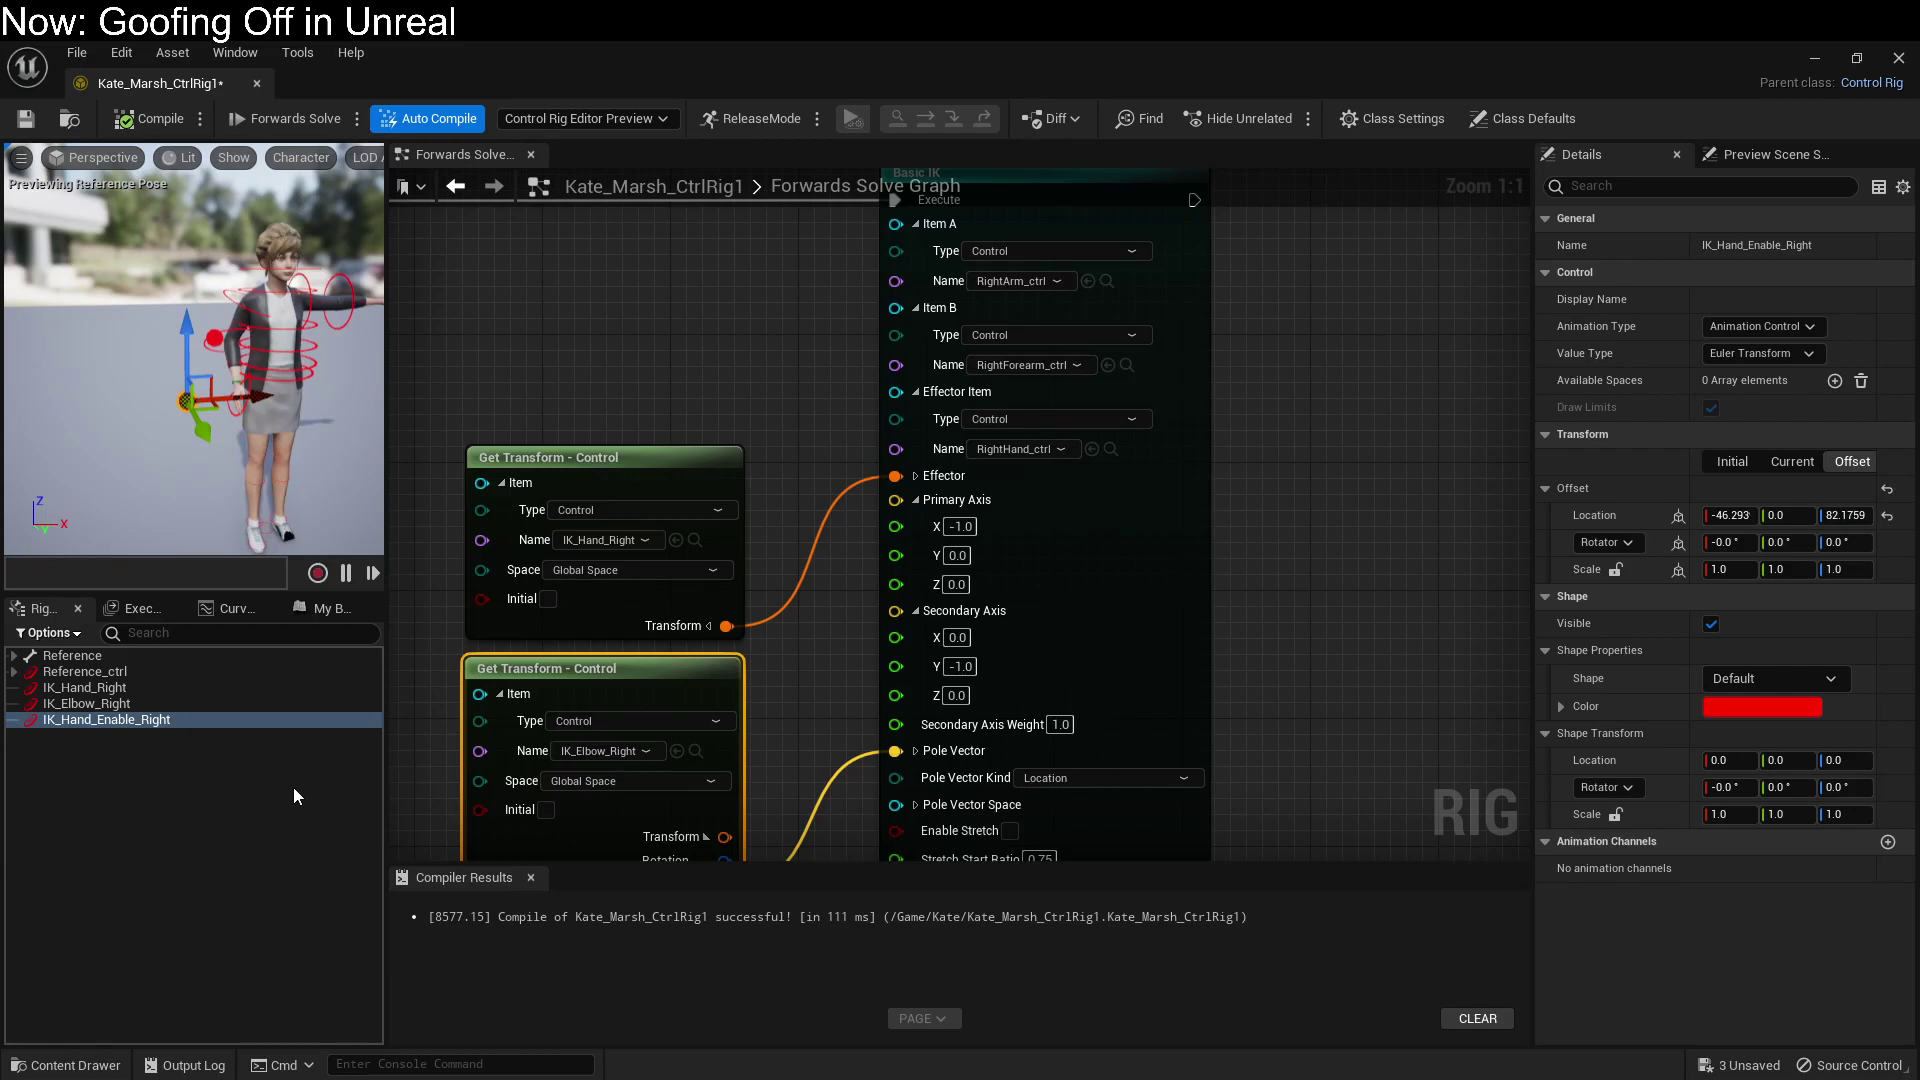
Step: Set the value type of the IK_Hand_Enable_Right control to Float
{"action": "left_click", "coordinate": [1756, 353]}
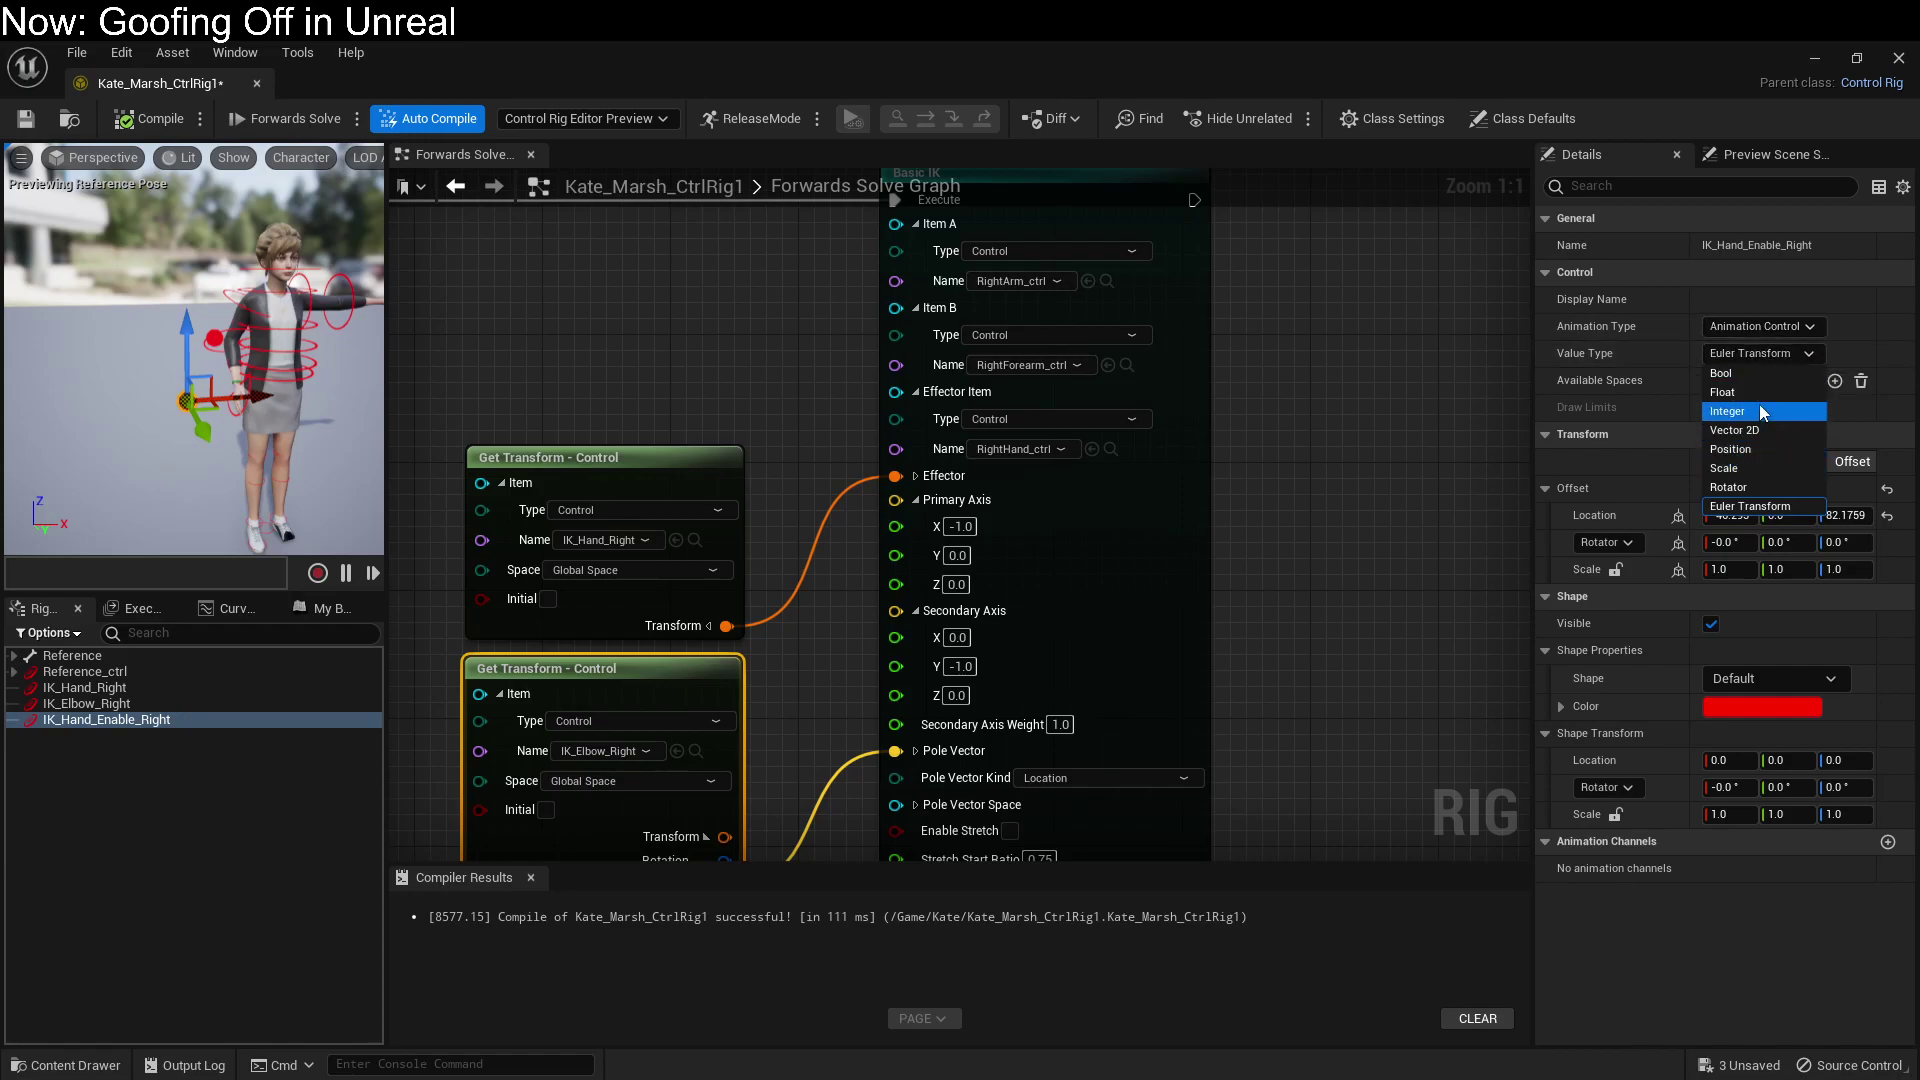
{"action": "left_click", "coordinate": [1760, 392]}
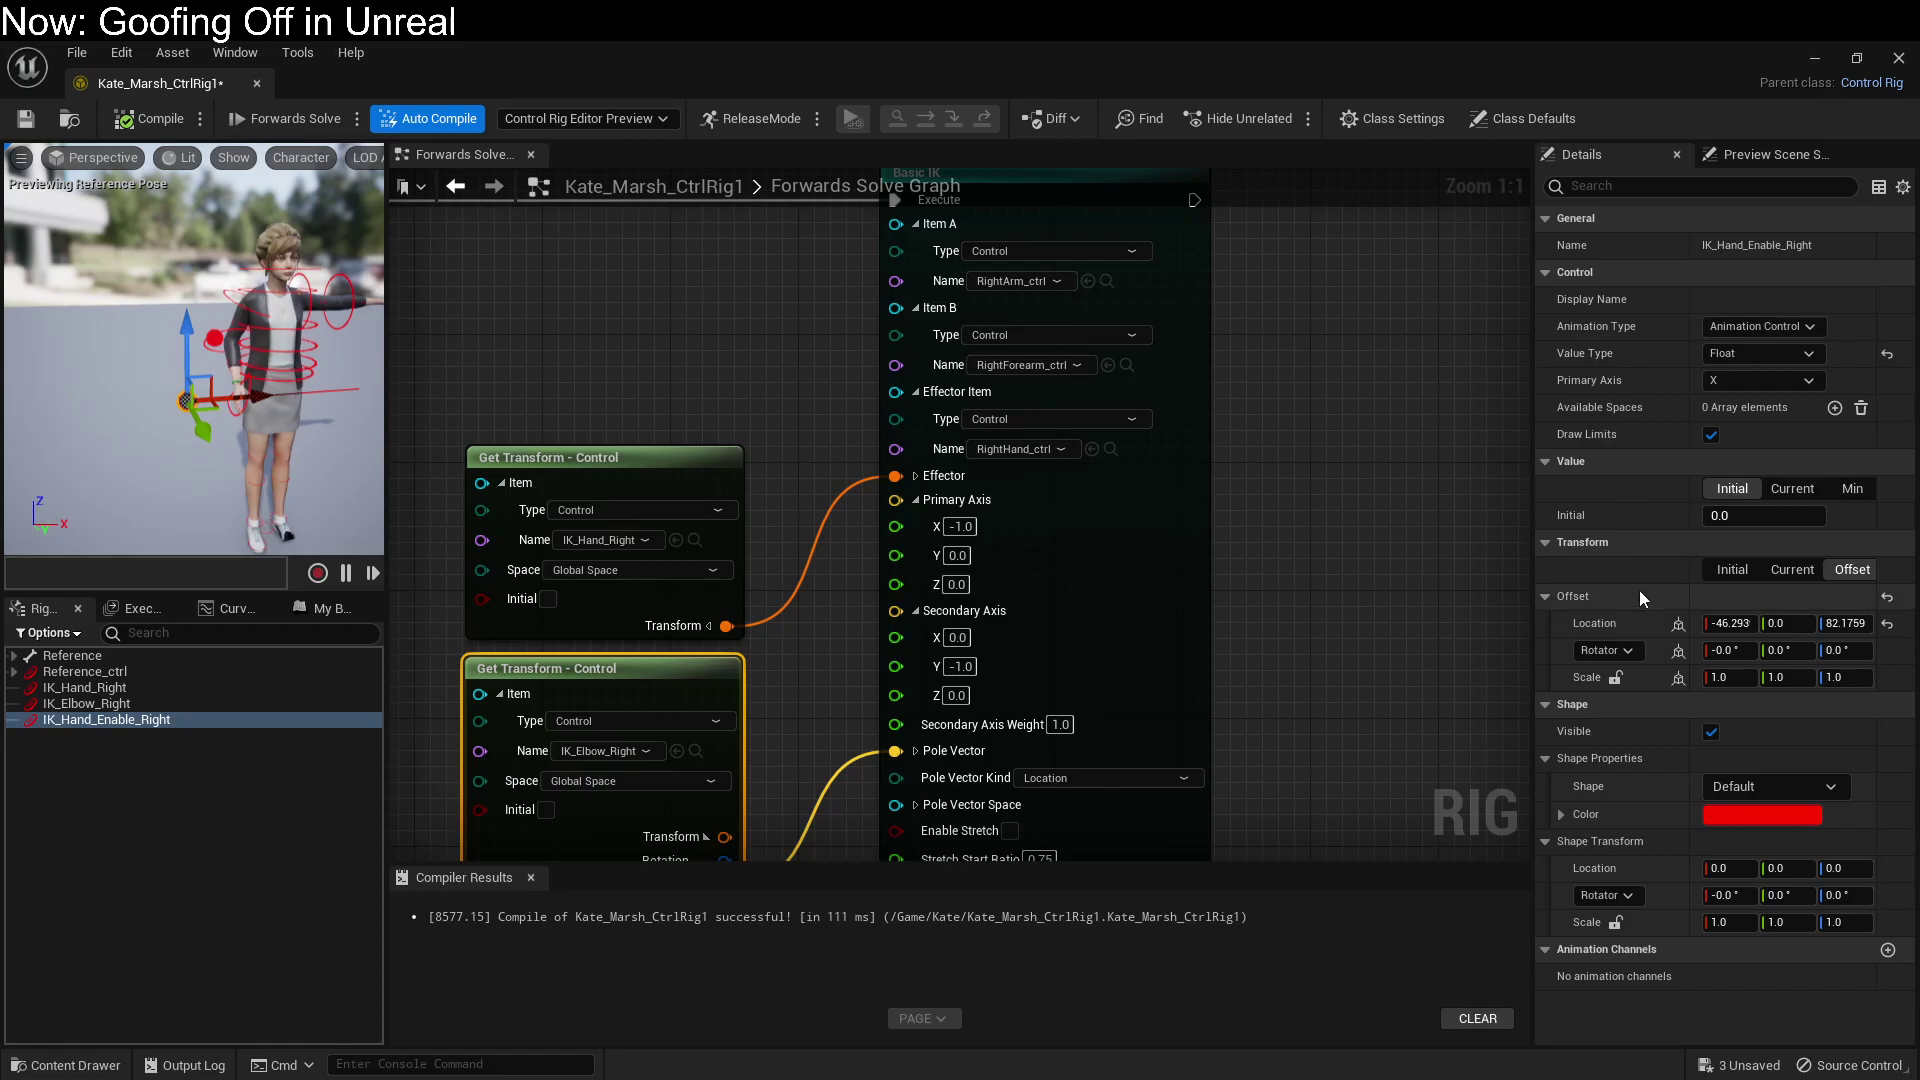
Step: Set the primary axis of IK_Hand_Enable_Right to Z and its shape to Arrow_Solid
{"action": "left_click", "coordinate": [1752, 380]}
{"action": "left_click", "coordinate": [1773, 437]}
{"action": "left_click", "coordinate": [1775, 786]}
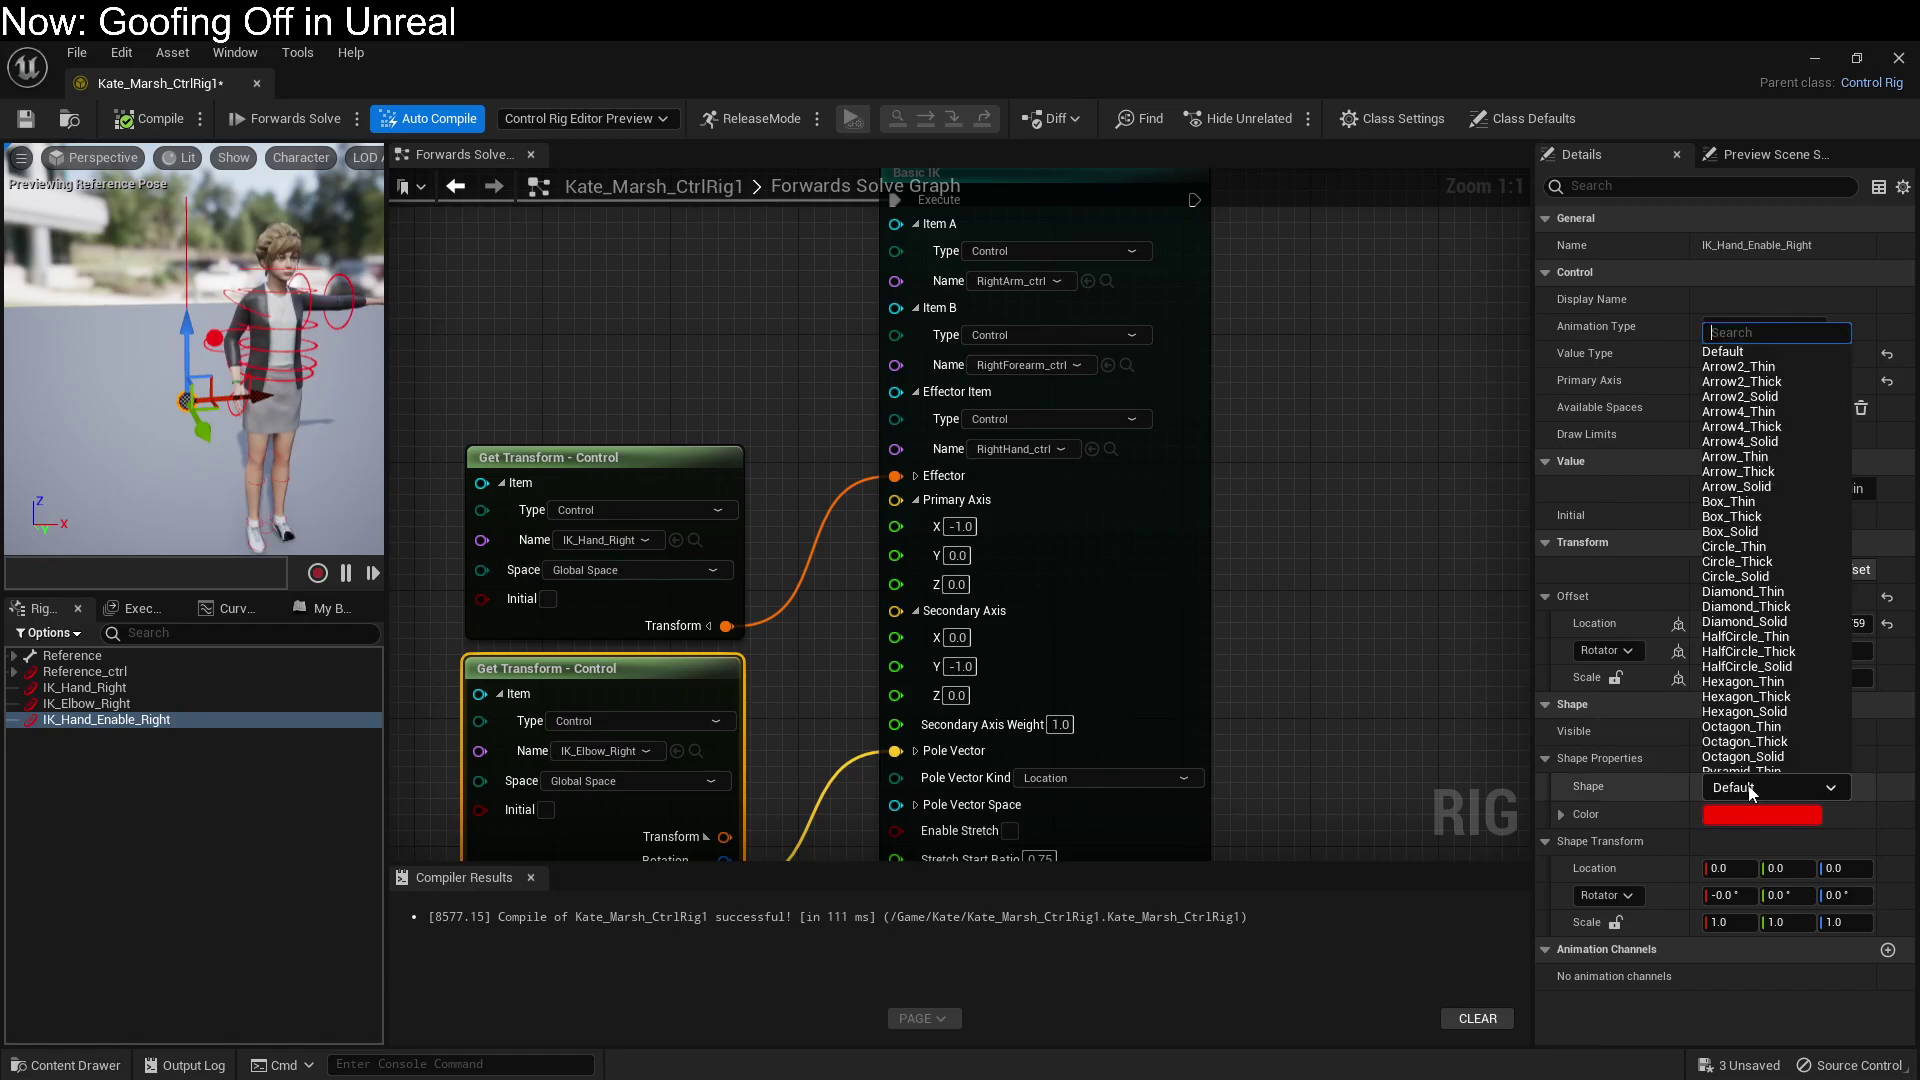
{"action": "left_click", "coordinate": [1765, 469]}
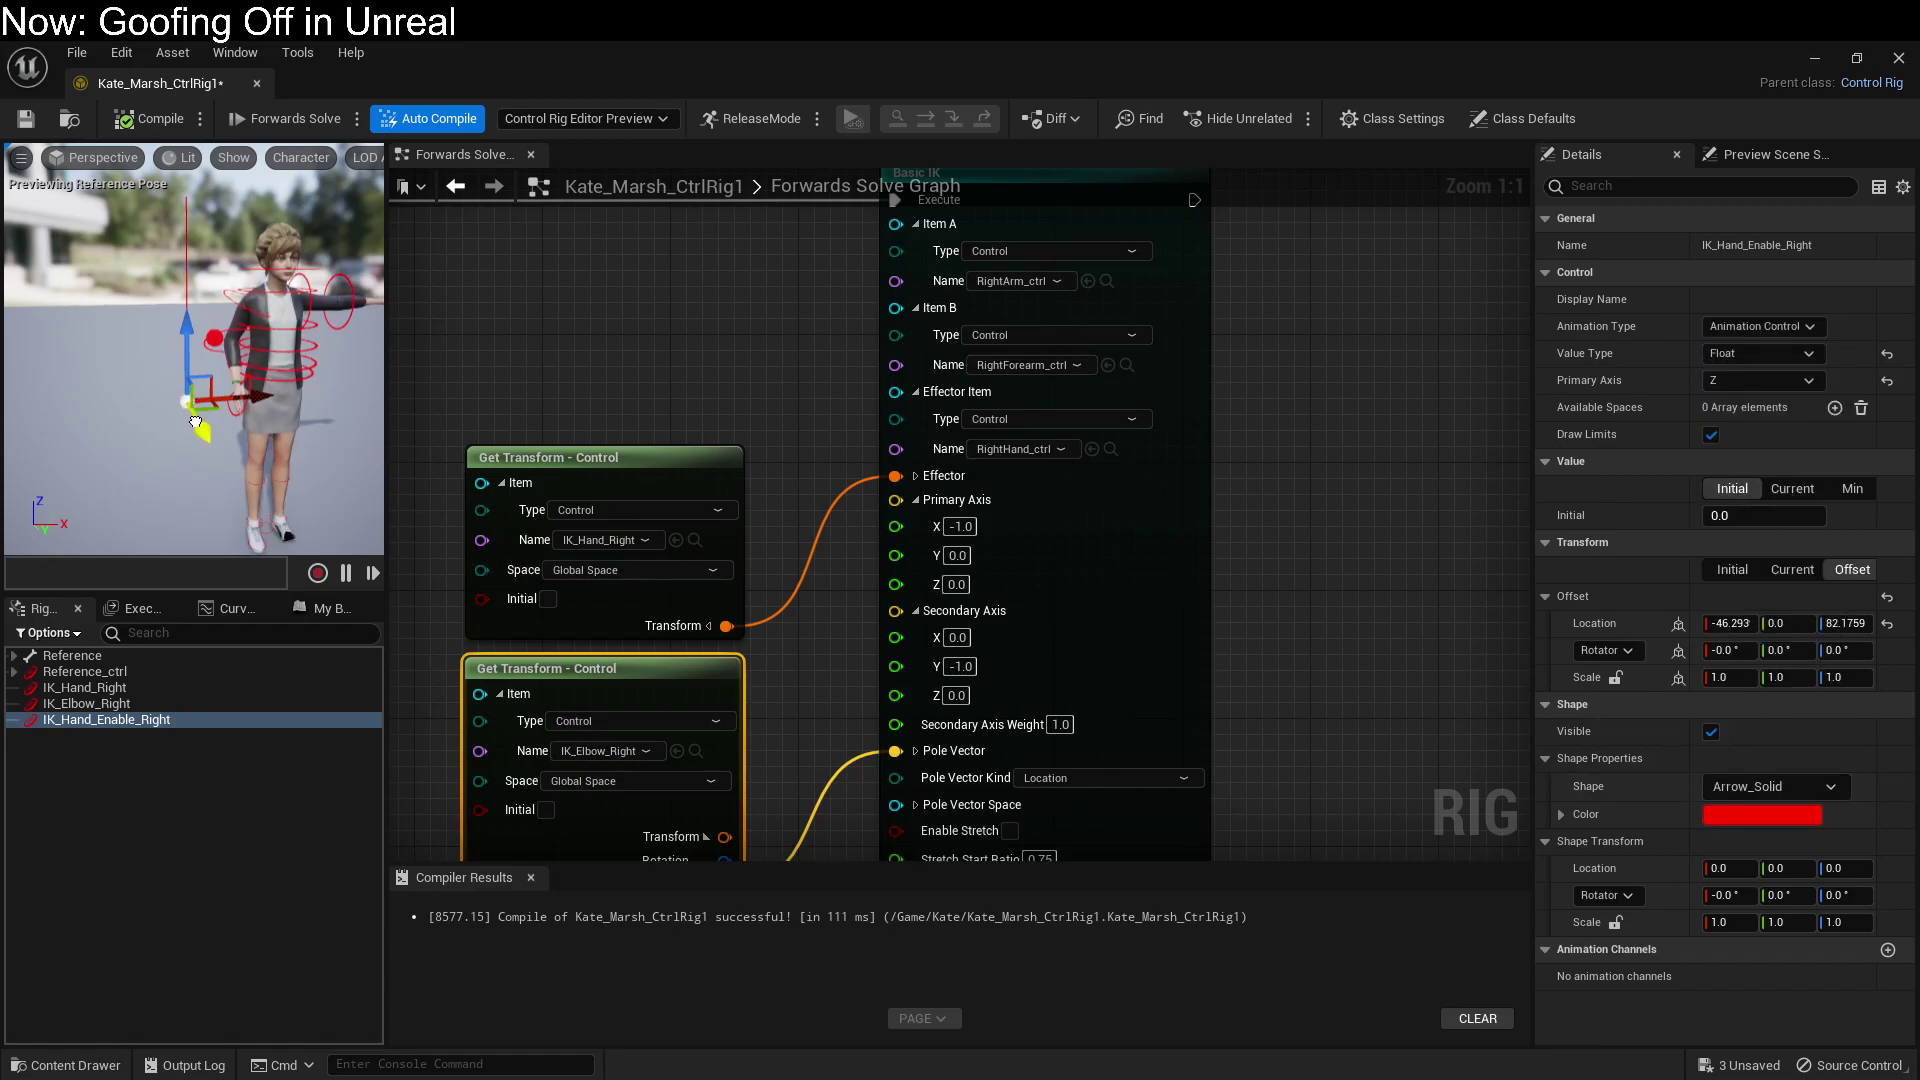
Step: Rotate the shape transform of IK_Hand_Enable_Right so its first rotator value is 90°
{"action": "right_click_drag", "start_coordinate": [205, 425], "coordinate": [262, 503]}
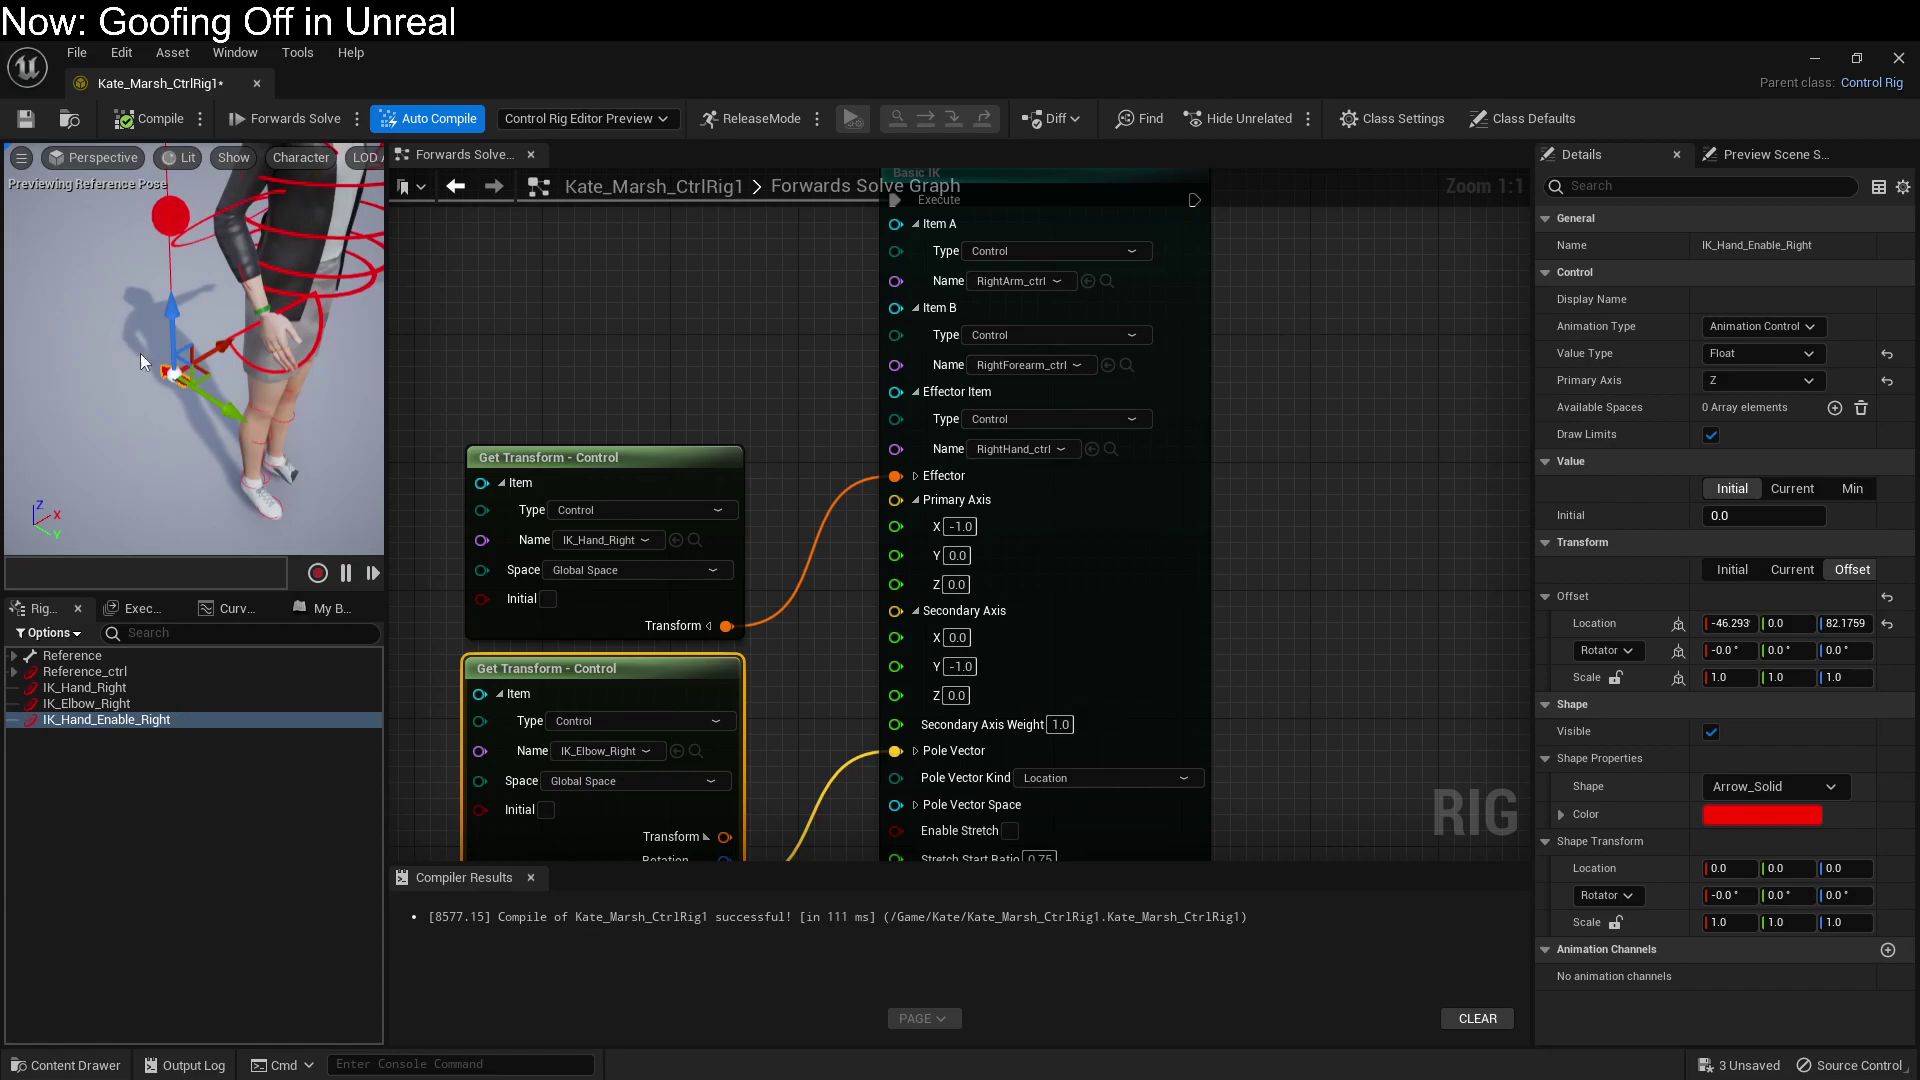
{"action": "left_click", "coordinate": [1744, 899]}
{"action": "type", "text": "-90"}
{"action": "key", "text": "Return"}
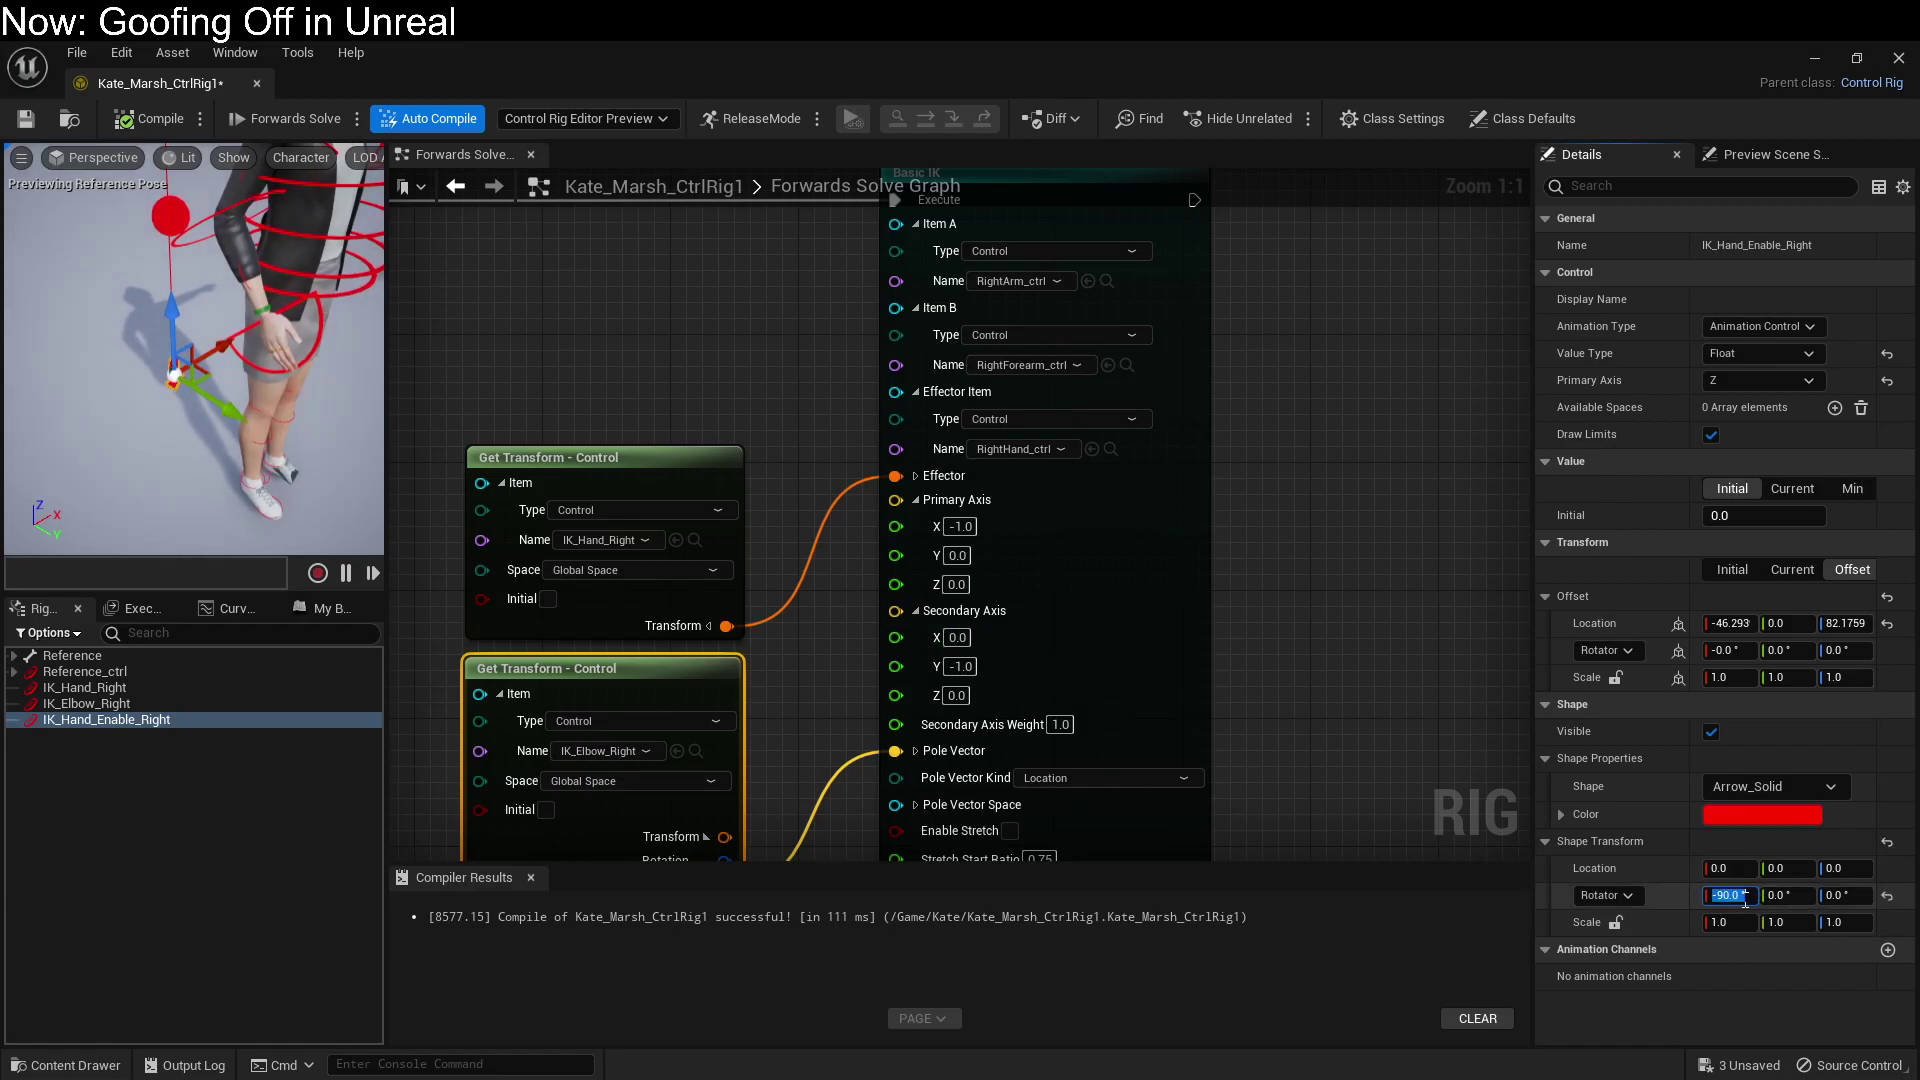
{"action": "type", "text": "90"}
{"action": "key", "text": "Return"}
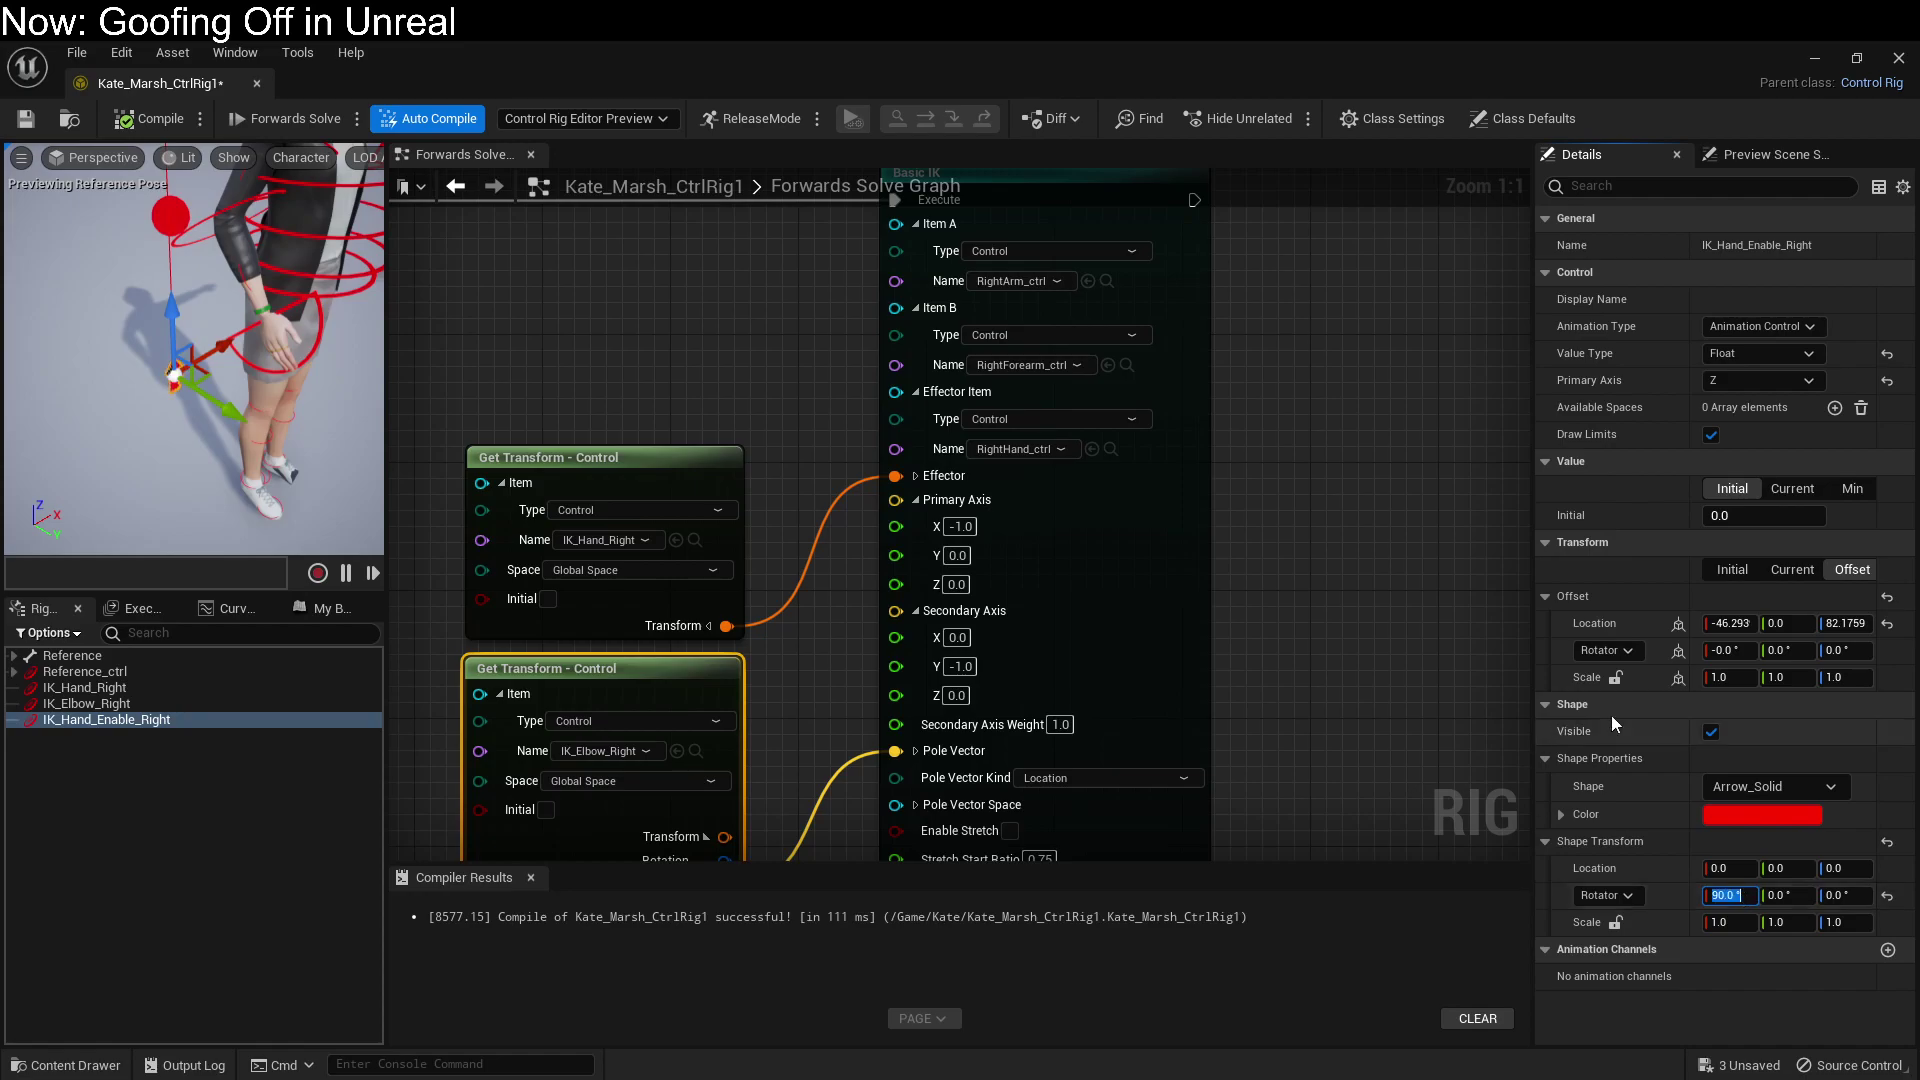
Step: Set the initial value of IK_Hand_Enable_Right to 100, compile the rig and check the arrow's travel in the preview
{"action": "left_click", "coordinate": [1765, 511]}
{"action": "type", "text": "100"}
{"action": "key", "text": "Return"}
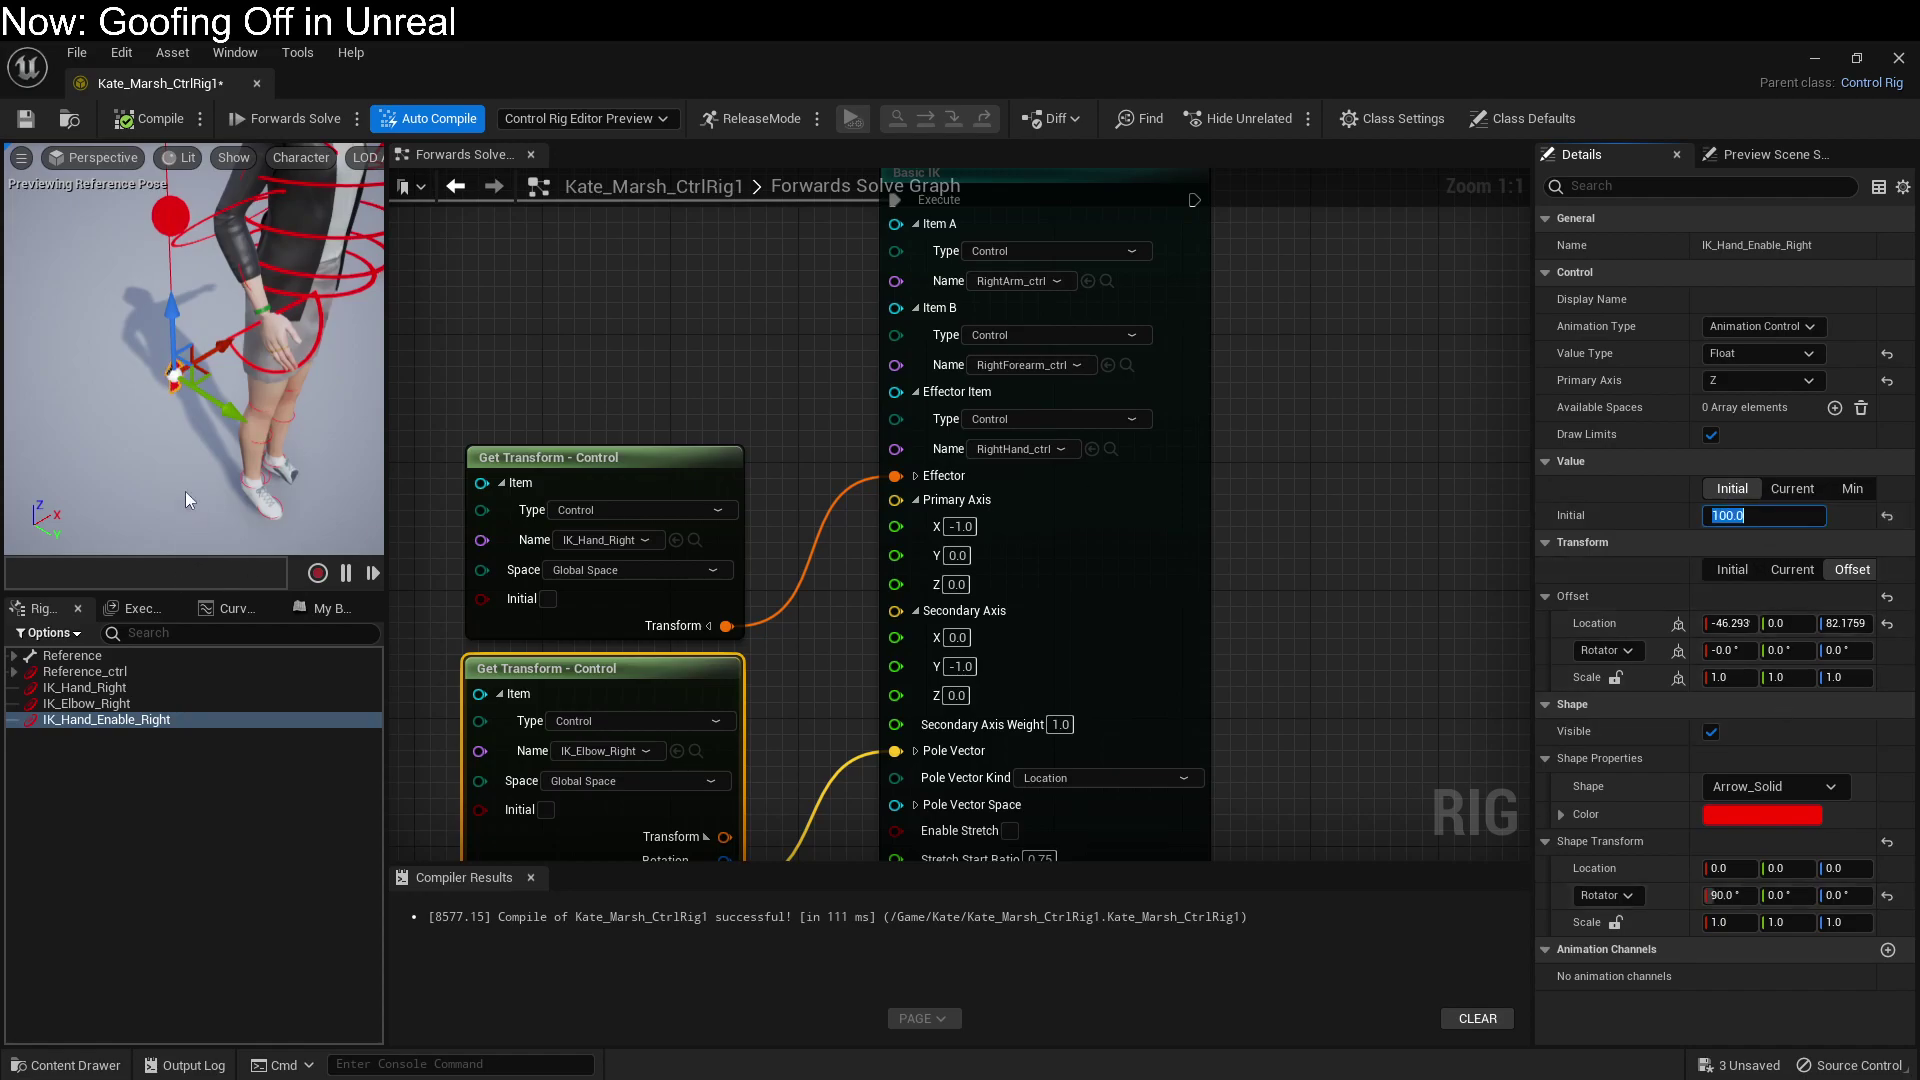
{"action": "scroll", "coordinate": [250, 420], "scroll_direction": "up", "scroll_amount": 3}
{"action": "scroll", "coordinate": [157, 400], "scroll_direction": "down", "scroll_amount": 5}
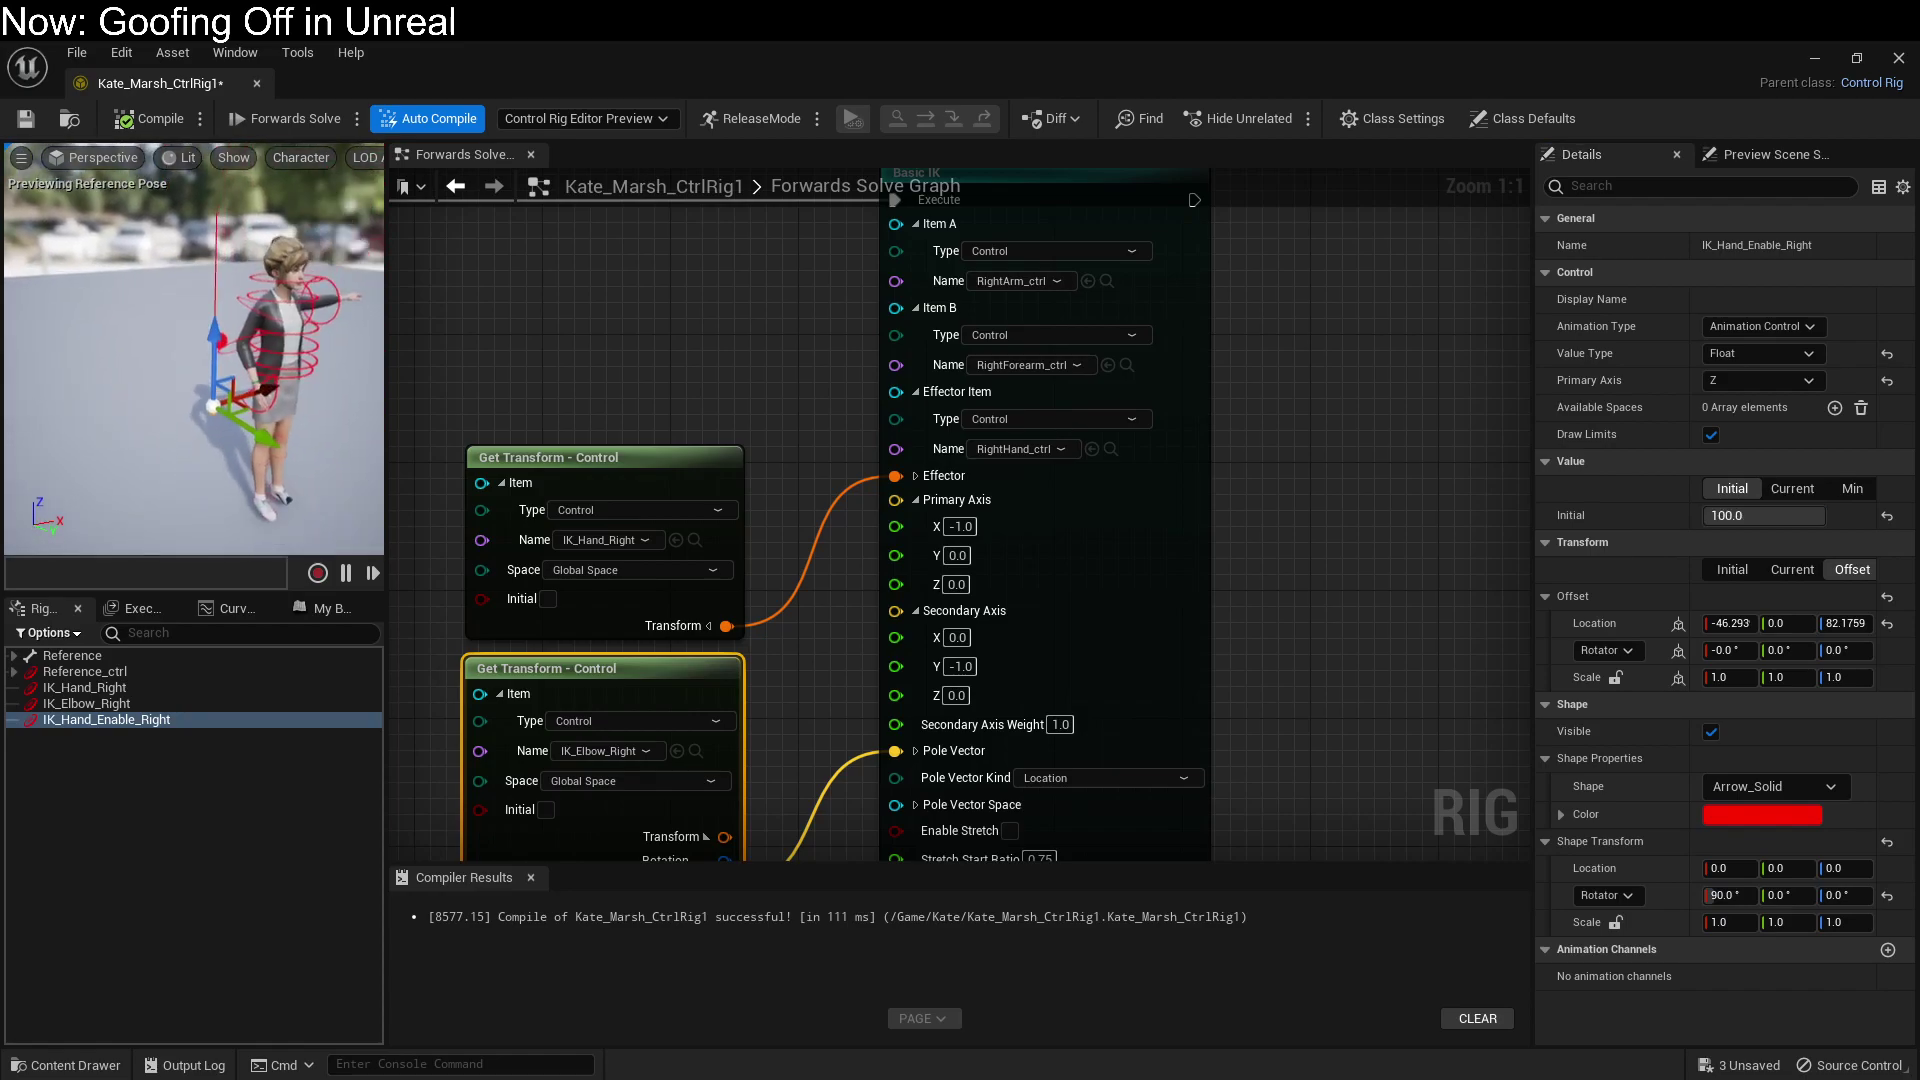
{"action": "left_click", "coordinate": [145, 120]}
{"action": "left_click", "coordinate": [228, 270]}
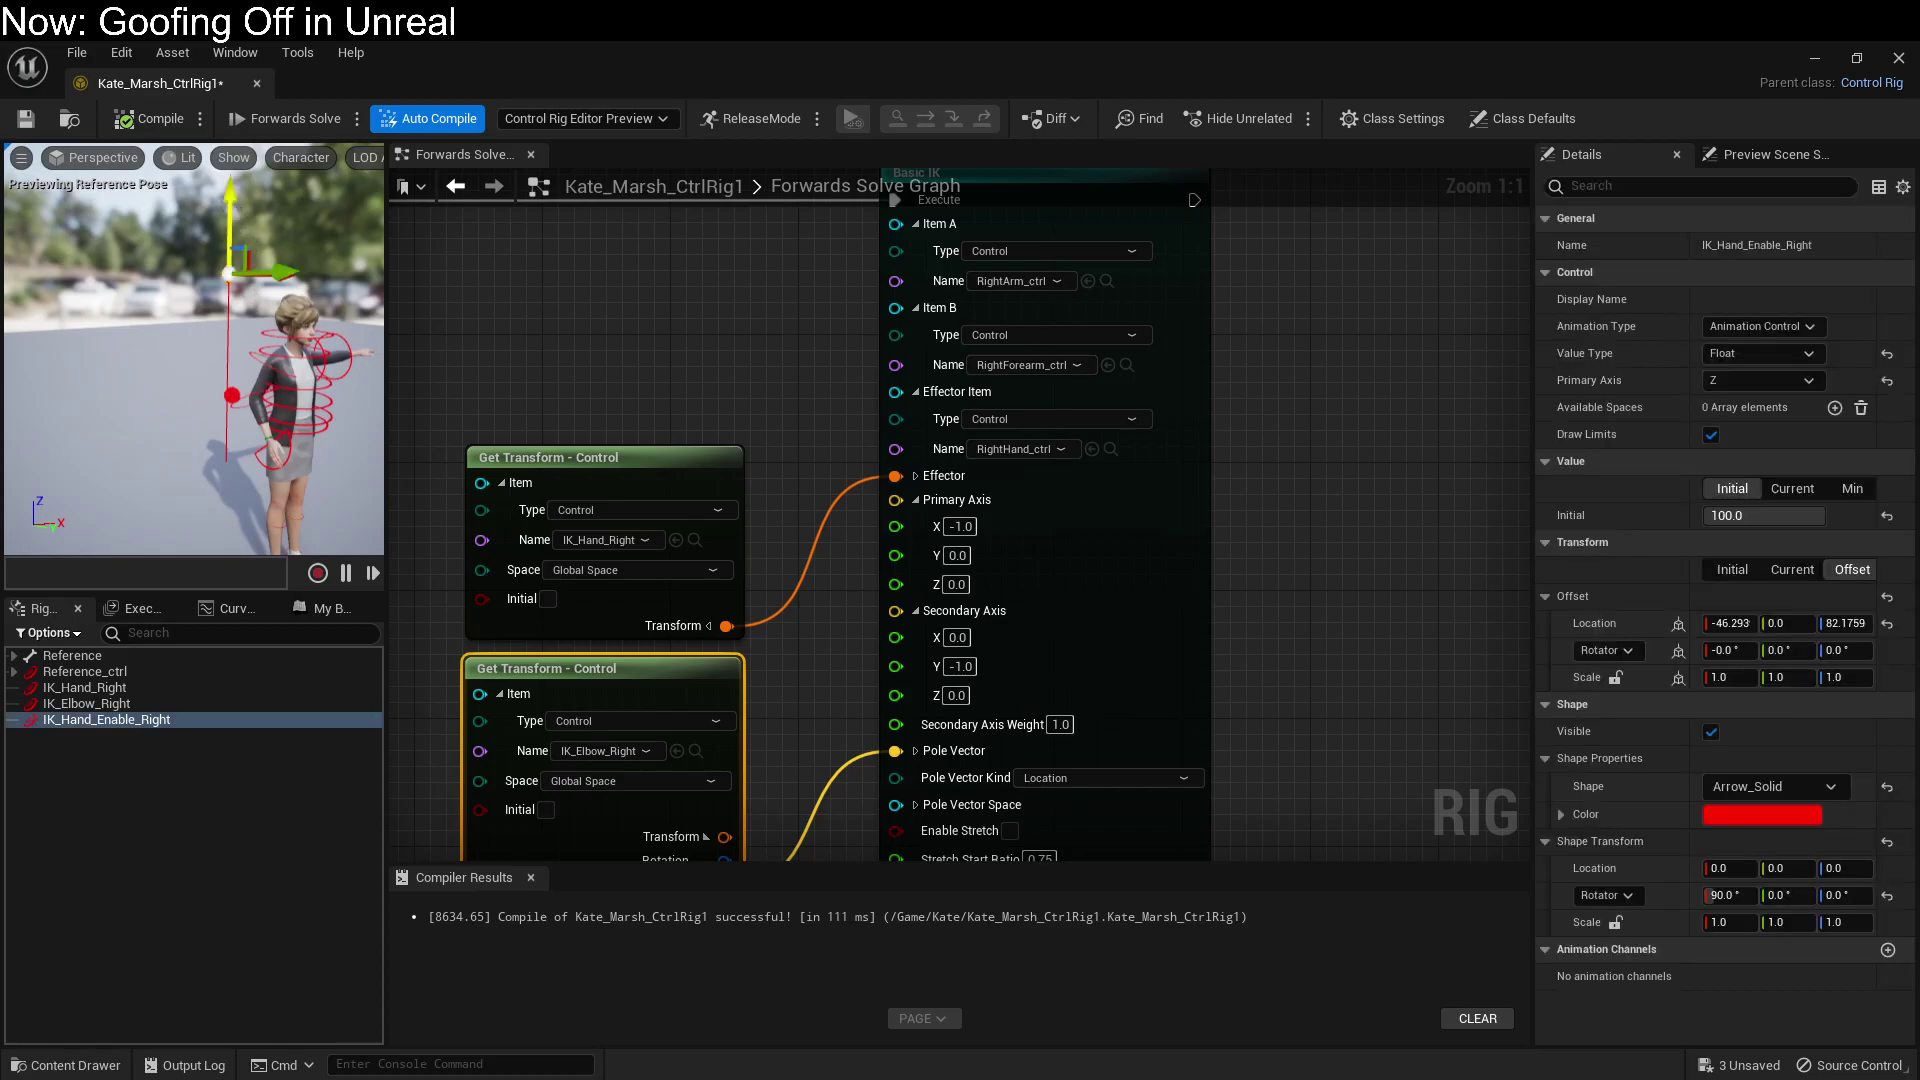
{"action": "left_click_drag", "start_coordinate": [230, 400], "coordinate": [238, 199]}
Step: Move the Basic IK and Get Transform nodes away from the bone-transform group and realign the reroute point of their execution wire
{"action": "right_click_drag", "start_coordinate": [790, 452], "coordinate": [799, 101]}
{"action": "scroll", "coordinate": [828, 572], "scroll_direction": "down", "scroll_amount": 6}
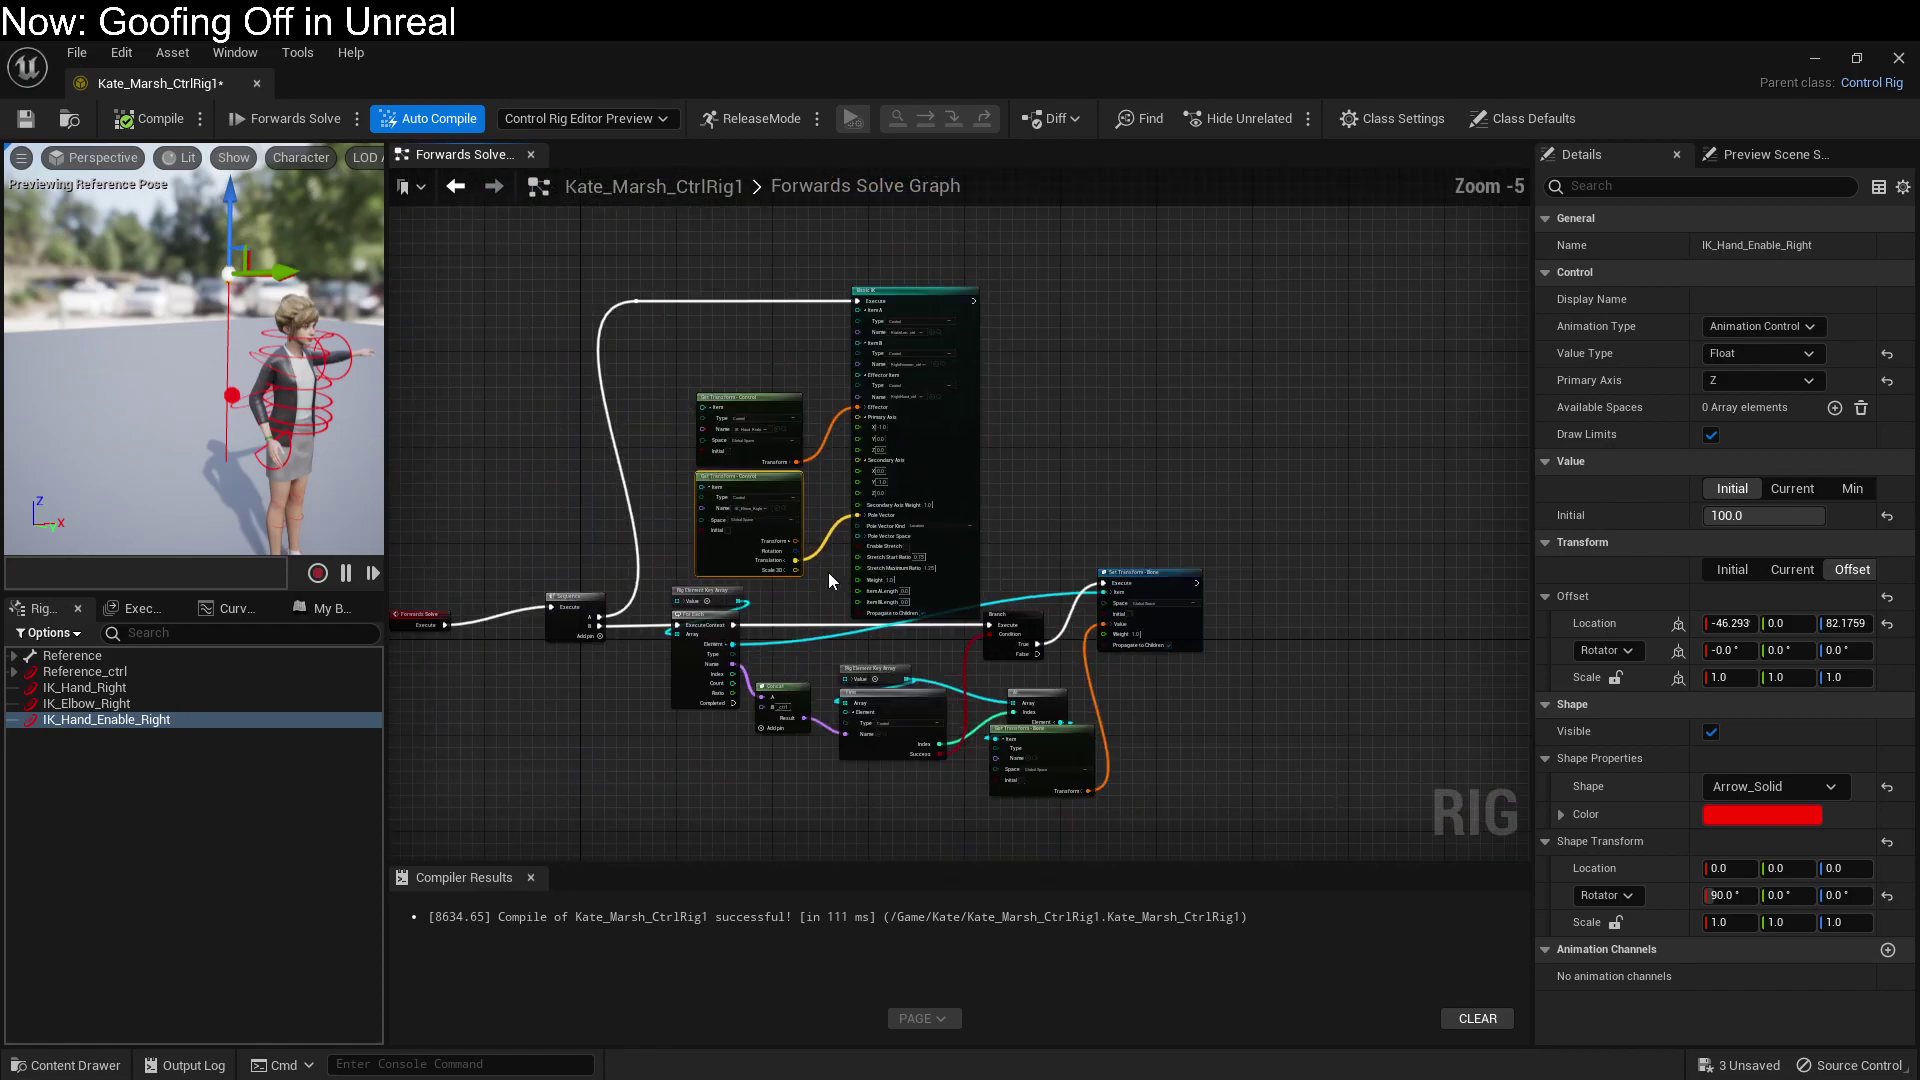
{"action": "left_click_drag", "start_coordinate": [752, 365], "coordinate": [806, 407]}
{"action": "left_click", "coordinate": [915, 450], "text": "shift"}
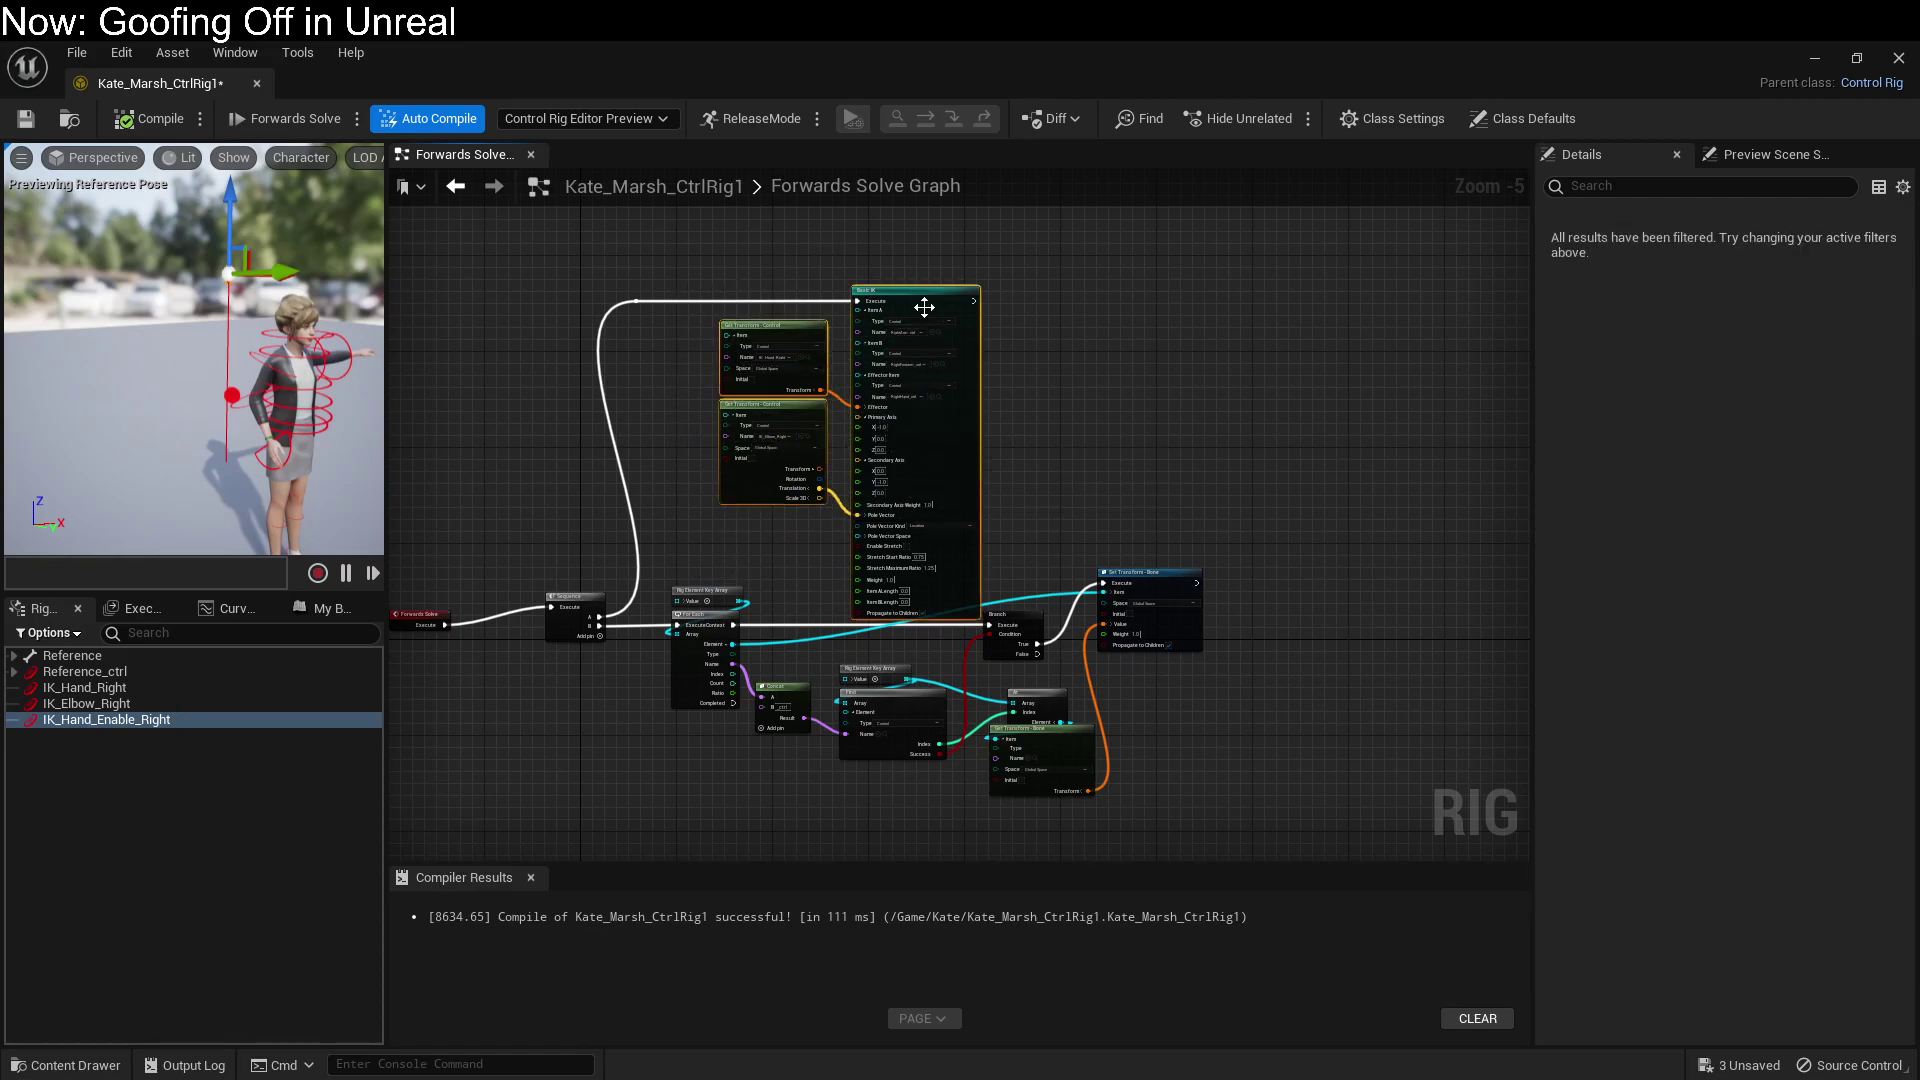
{"action": "left_click_drag", "start_coordinate": [924, 306], "coordinate": [984, 304]}
{"action": "double_click", "coordinate": [636, 420]}
{"action": "left_click_drag", "start_coordinate": [637, 420], "coordinate": [655, 300]}
Step: Add a Get Control Float node for IK_Hand_Enable_Right, feed its value divided by its maximum into Basic IK's Weight, and compile
{"action": "left_click_drag", "start_coordinate": [92, 719], "coordinate": [778, 519]}
{"action": "left_click", "coordinate": [808, 561]}
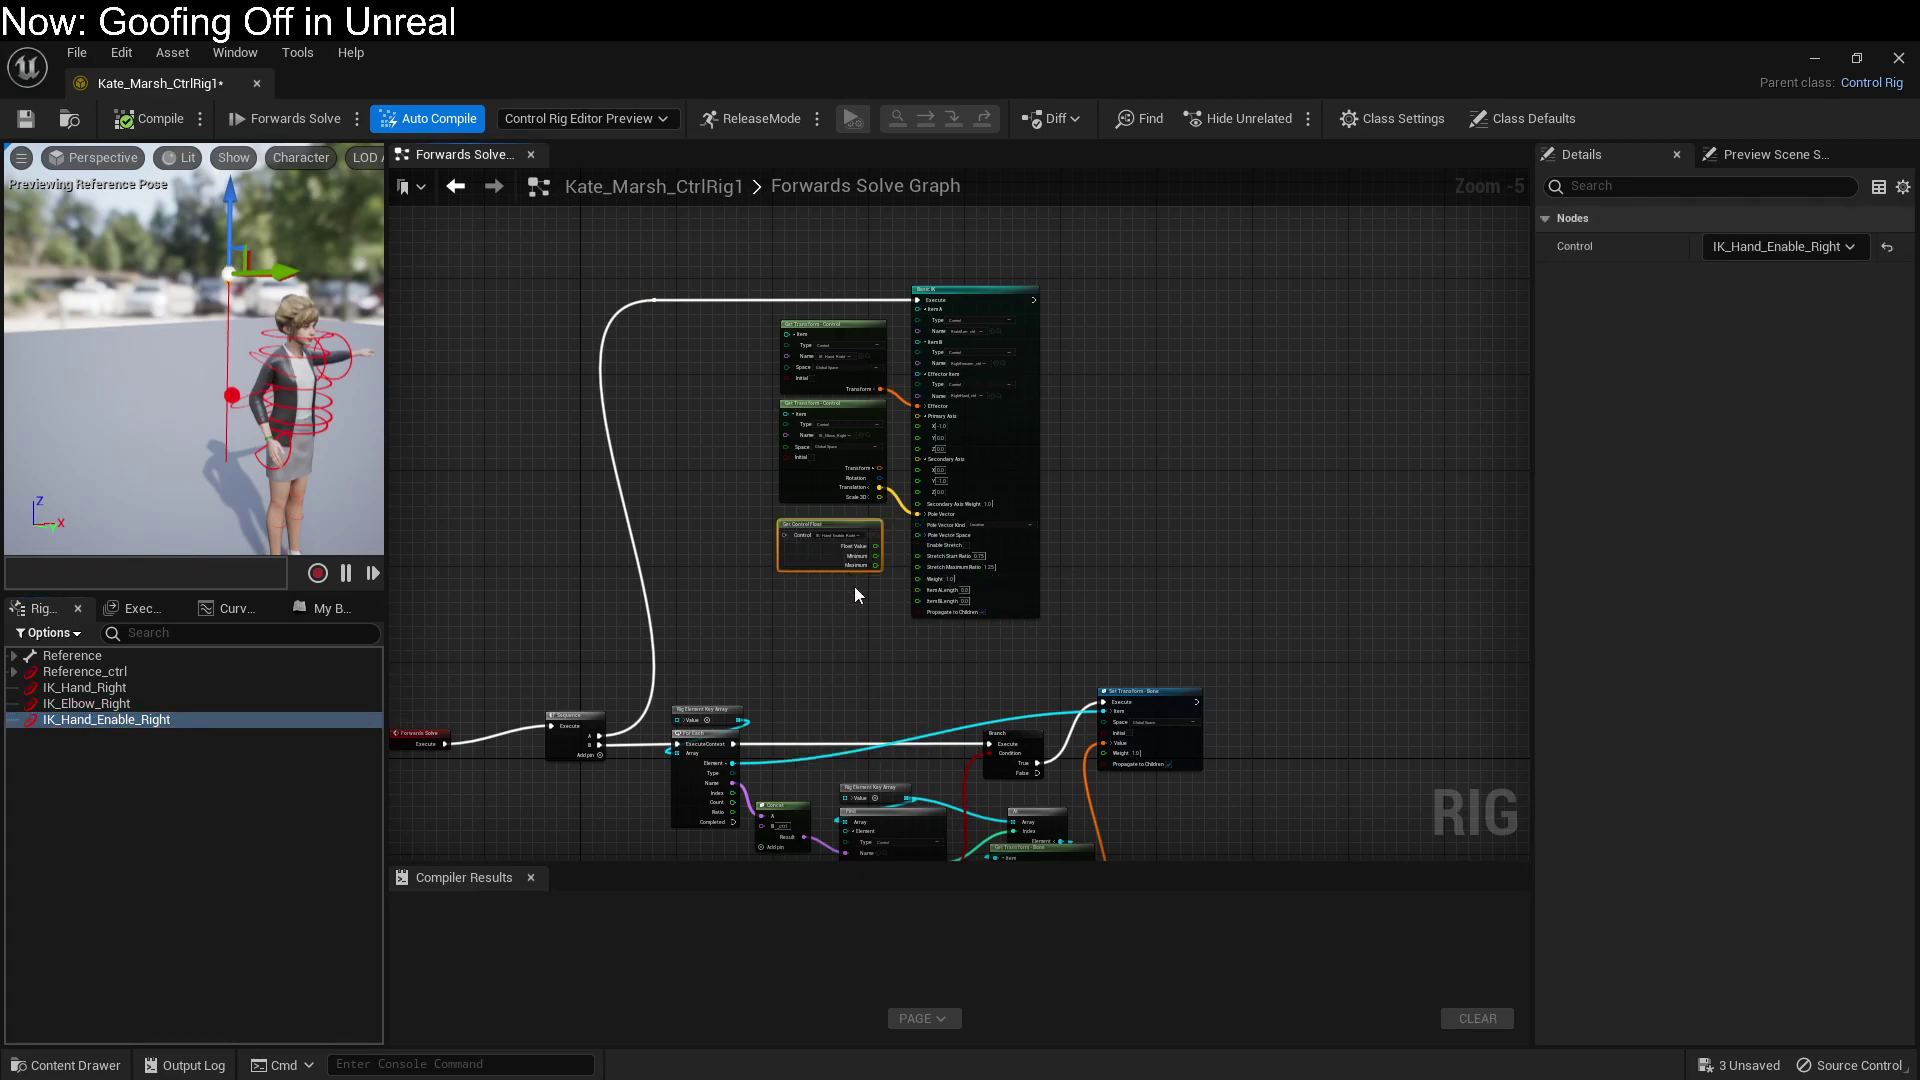
{"action": "scroll", "coordinate": [855, 588], "scroll_direction": "up", "scroll_amount": 4}
{"action": "left_click_drag", "start_coordinate": [830, 441], "coordinate": [745, 527]}
{"action": "type", "text": "divi"}
{"action": "key", "text": "Return"}
{"action": "left_click_drag", "start_coordinate": [830, 585], "coordinate": [966, 540]}
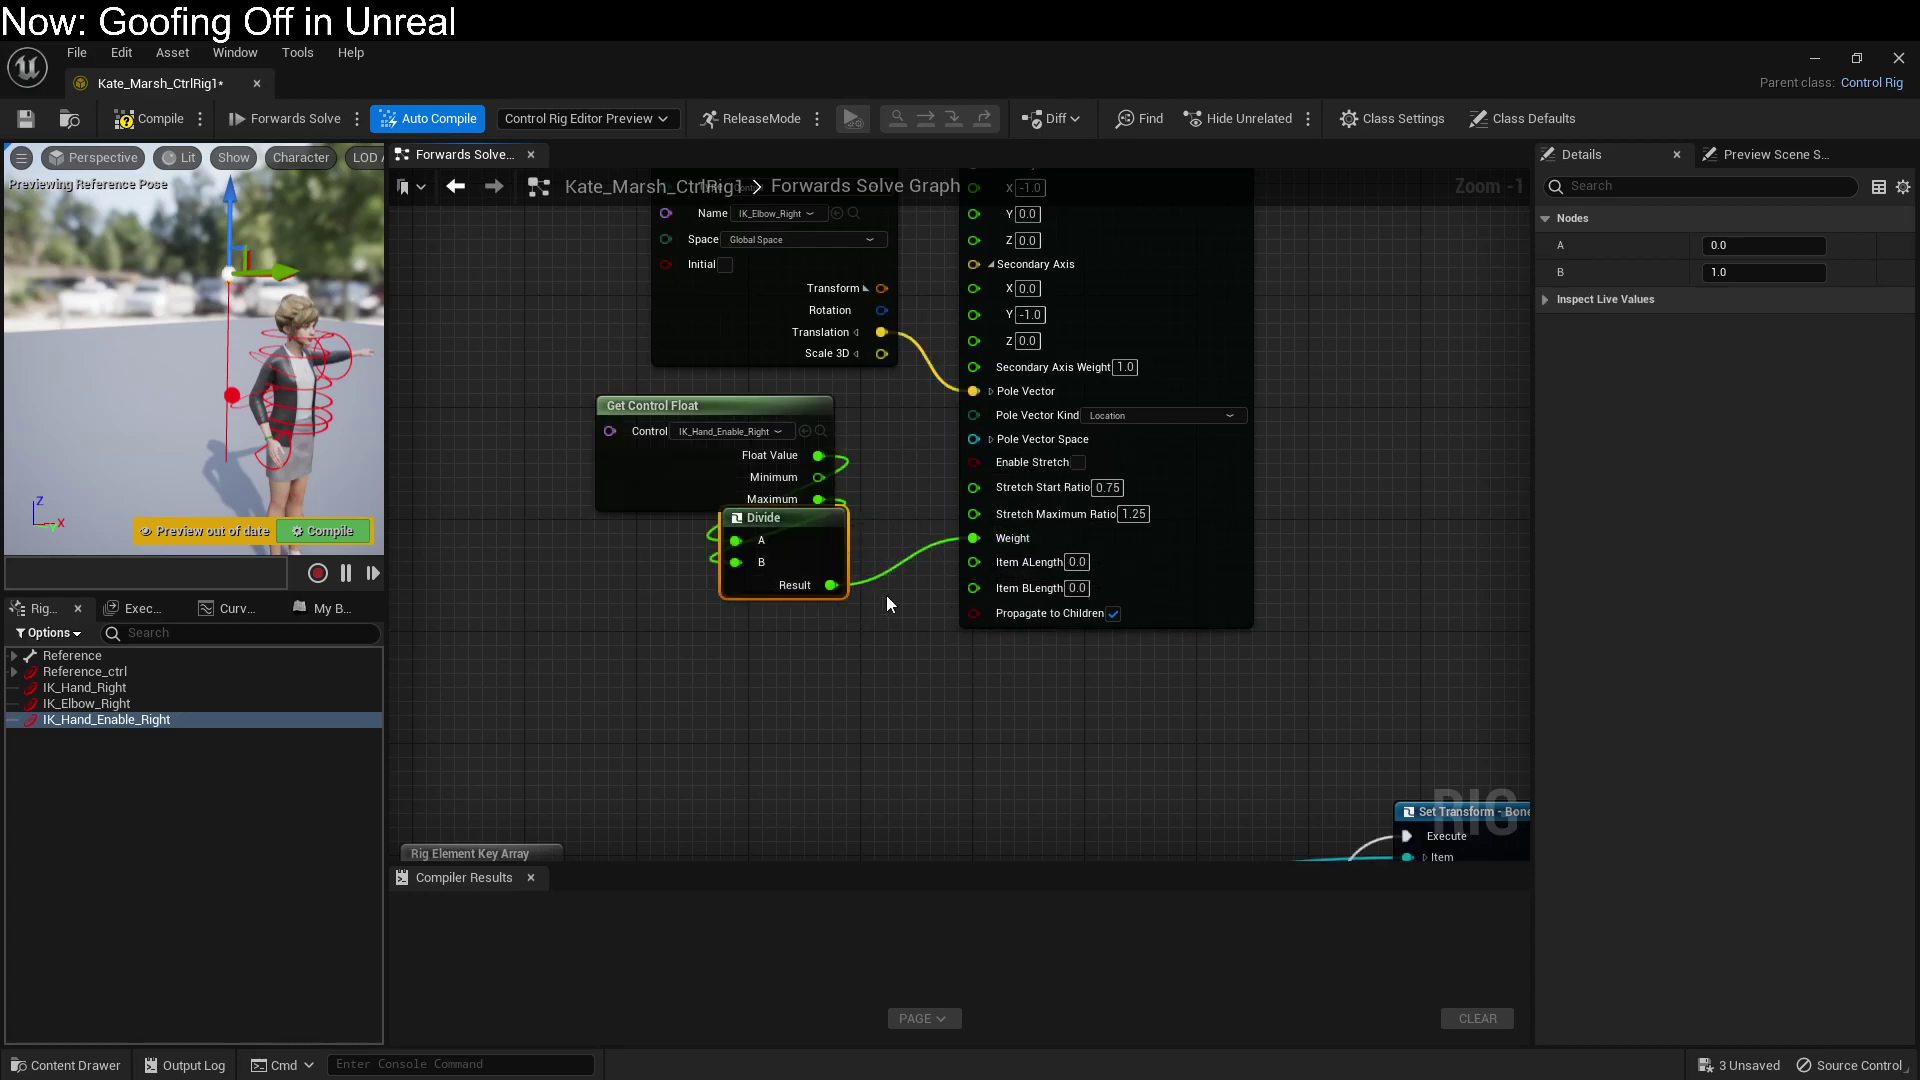
{"action": "left_click", "coordinate": [146, 122]}
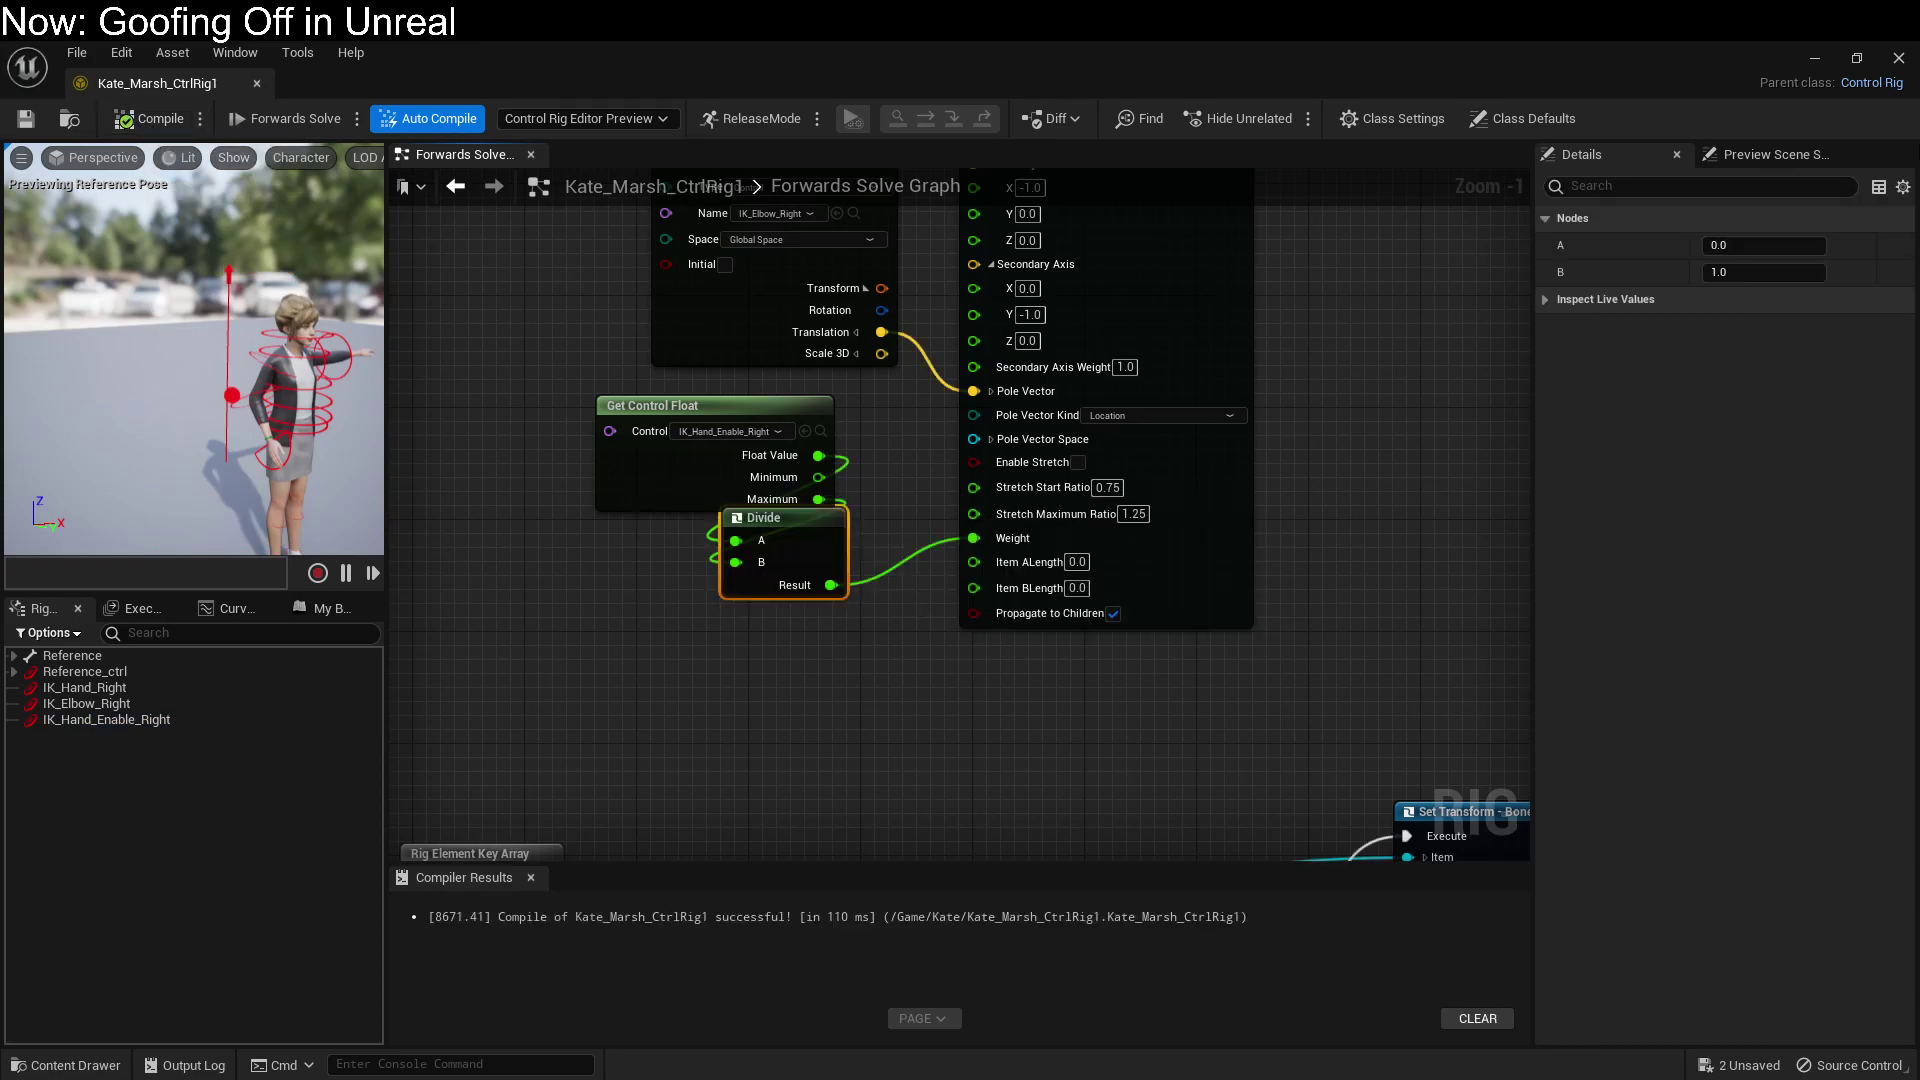
Step: Switch to the level editor and key the whole Kate_Marsh_CtrlRig1 track at frame 0 in Sequencer
{"action": "left_click", "coordinate": [1815, 62]}
{"action": "right_click_drag", "start_coordinate": [895, 591], "coordinate": [828, 630]}
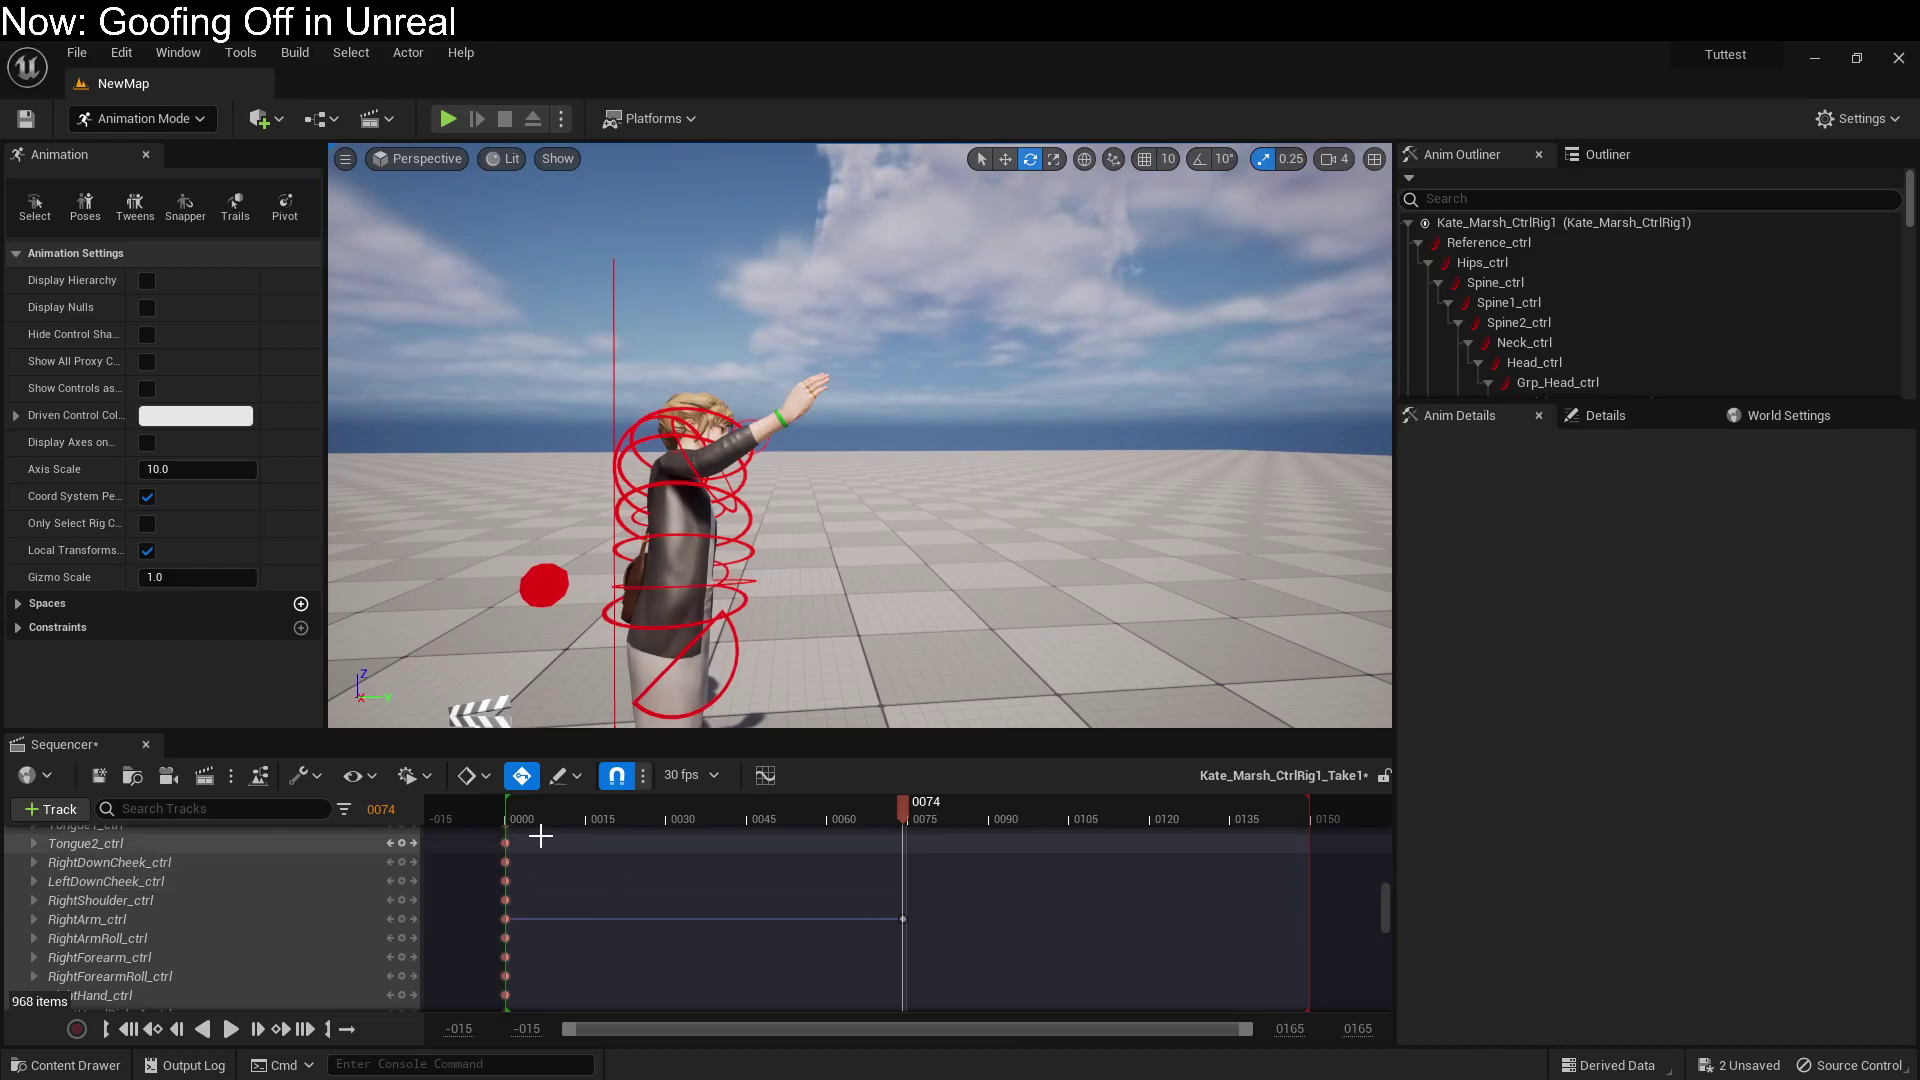
{"action": "key", "text": "Up"}
{"action": "scroll", "coordinate": [382, 891], "scroll_direction": "up", "scroll_amount": 5}
{"action": "scroll", "coordinate": [392, 872], "scroll_direction": "up", "scroll_amount": 10}
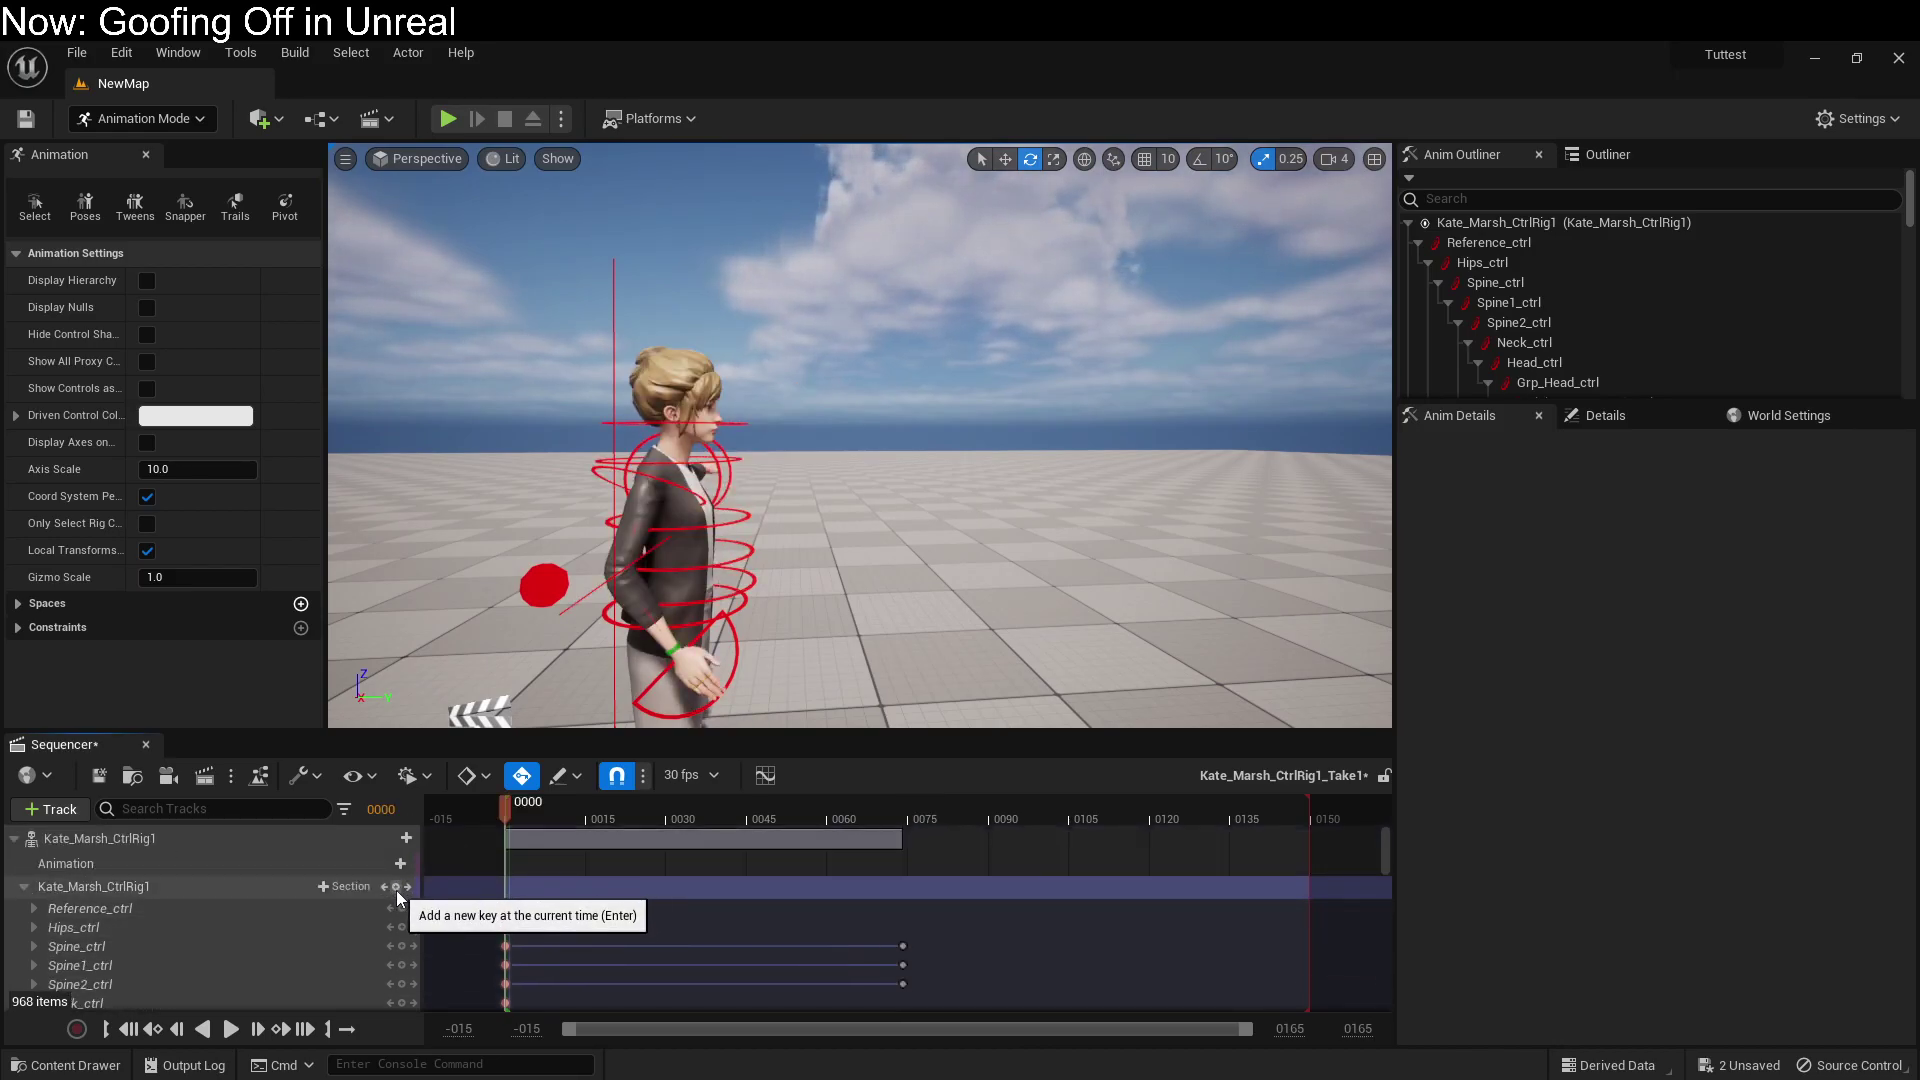
{"action": "left_click", "coordinate": [396, 887]}
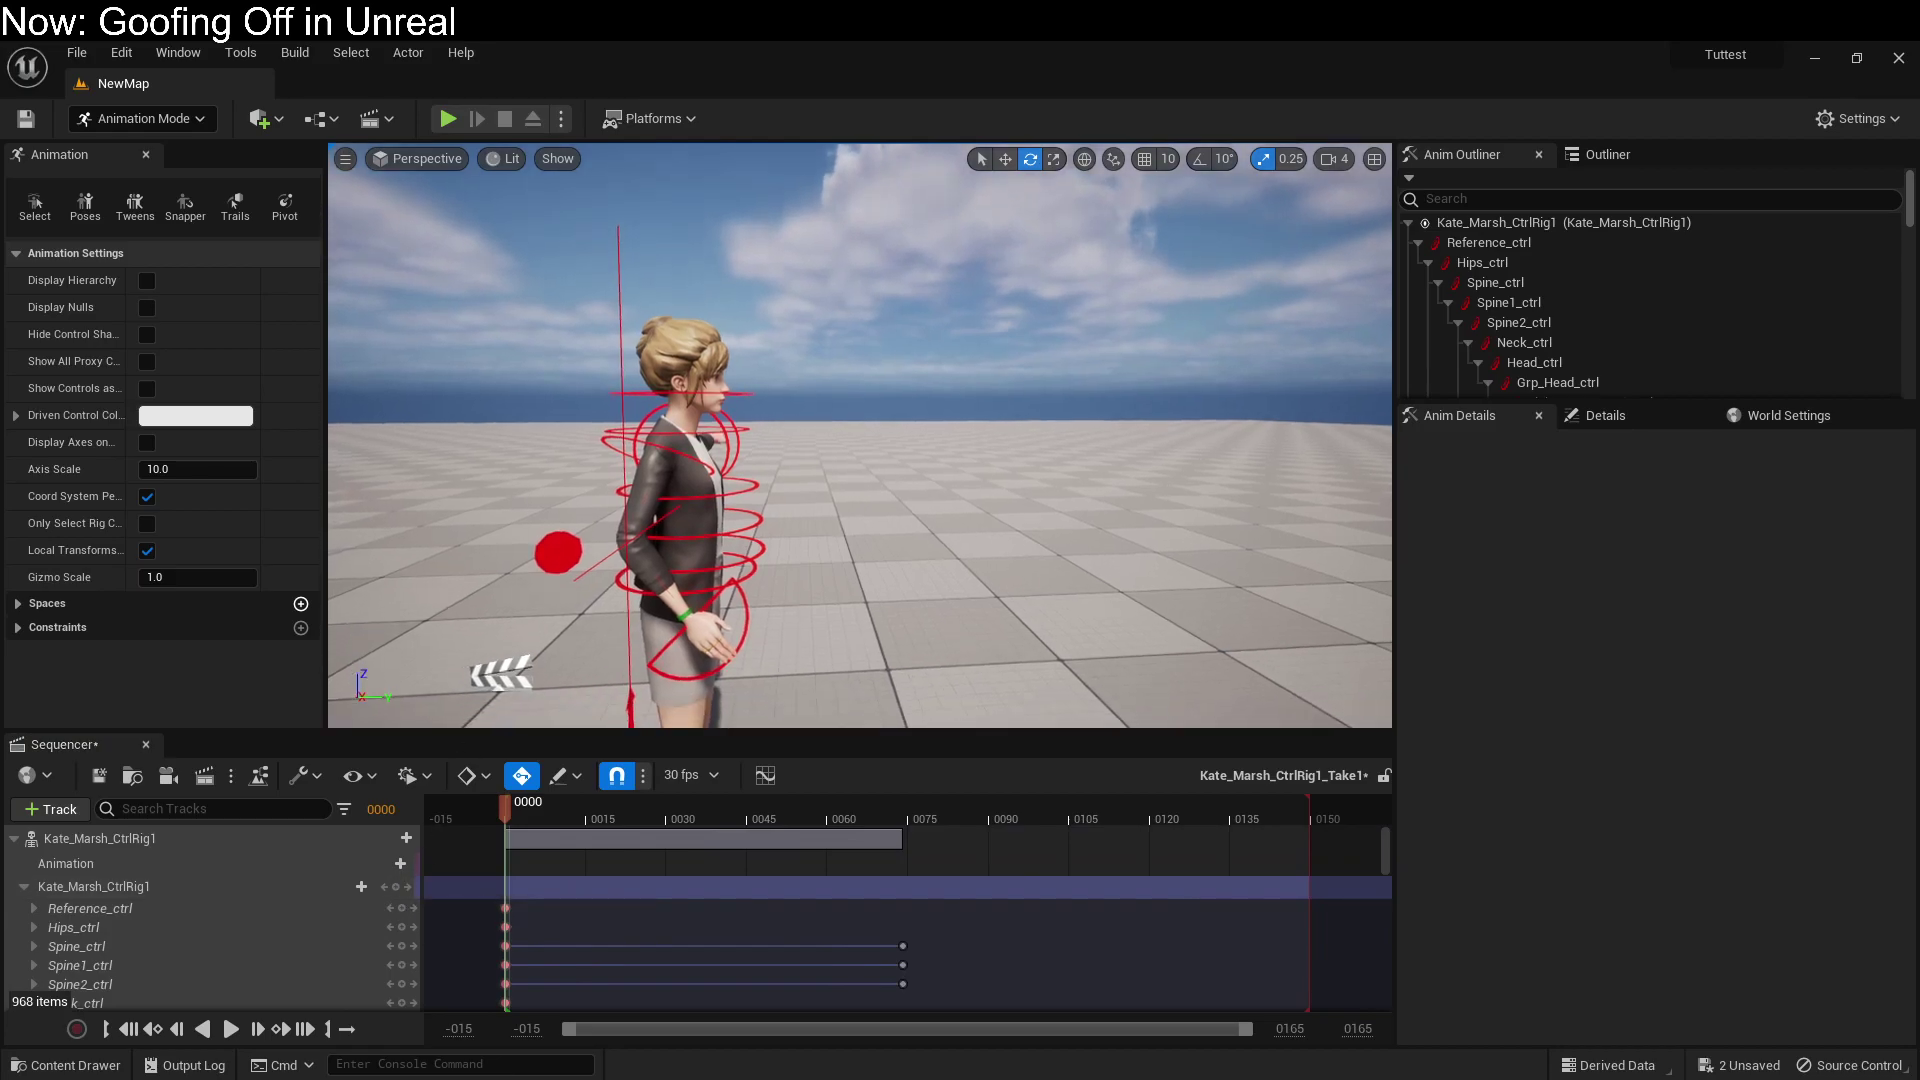
Step: Go to frame 74 and slide IK_Hand_Enable_Right along its vertical axis to test the right arm's IK blending, ending at 0.0
{"action": "mouse_move", "coordinate": [484, 613]}
{"action": "right_mouse_down"}
{"action": "mouse_move", "coordinate": [400, 570]}
{"action": "mouse_move", "coordinate": [400, 520]}
{"action": "mouse_move", "coordinate": [484, 613]}
{"action": "right_mouse_up"}
{"action": "left_click", "coordinate": [904, 940]}
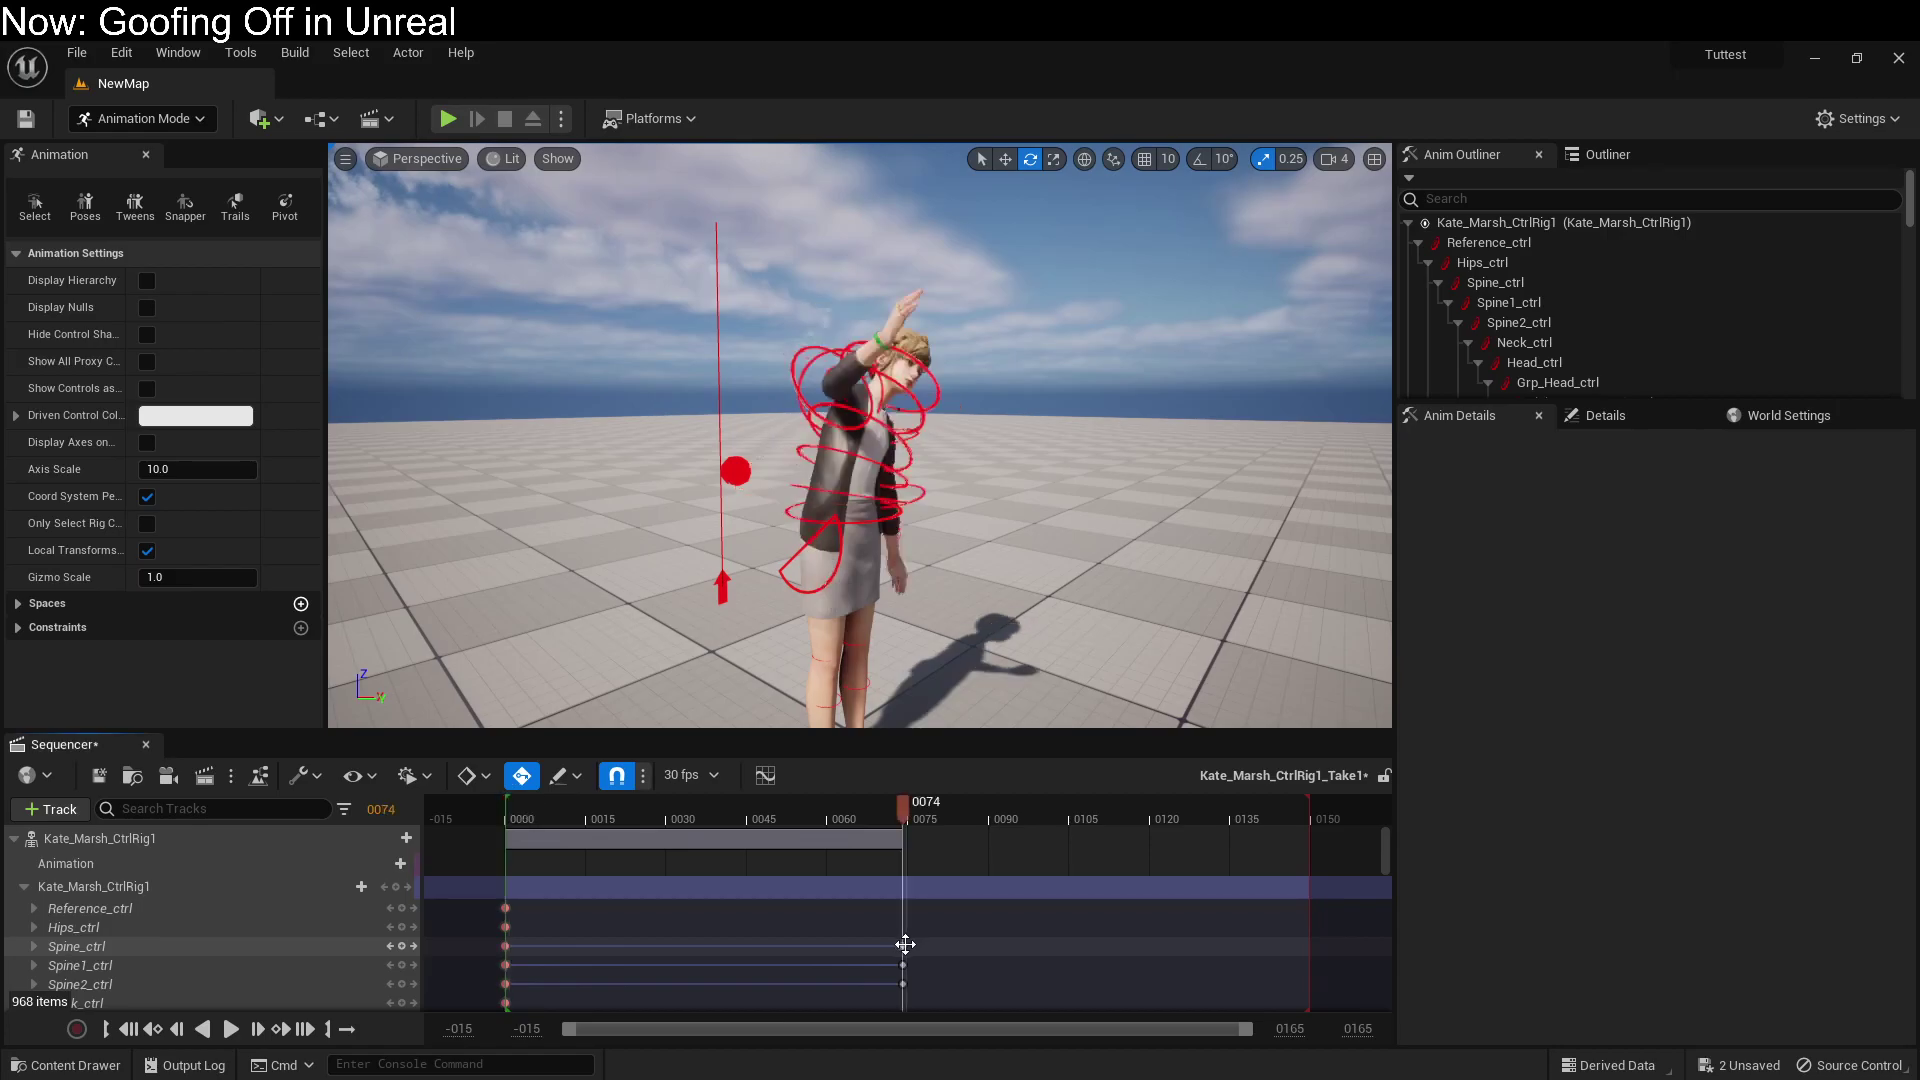
{"action": "left_click", "coordinate": [721, 588]}
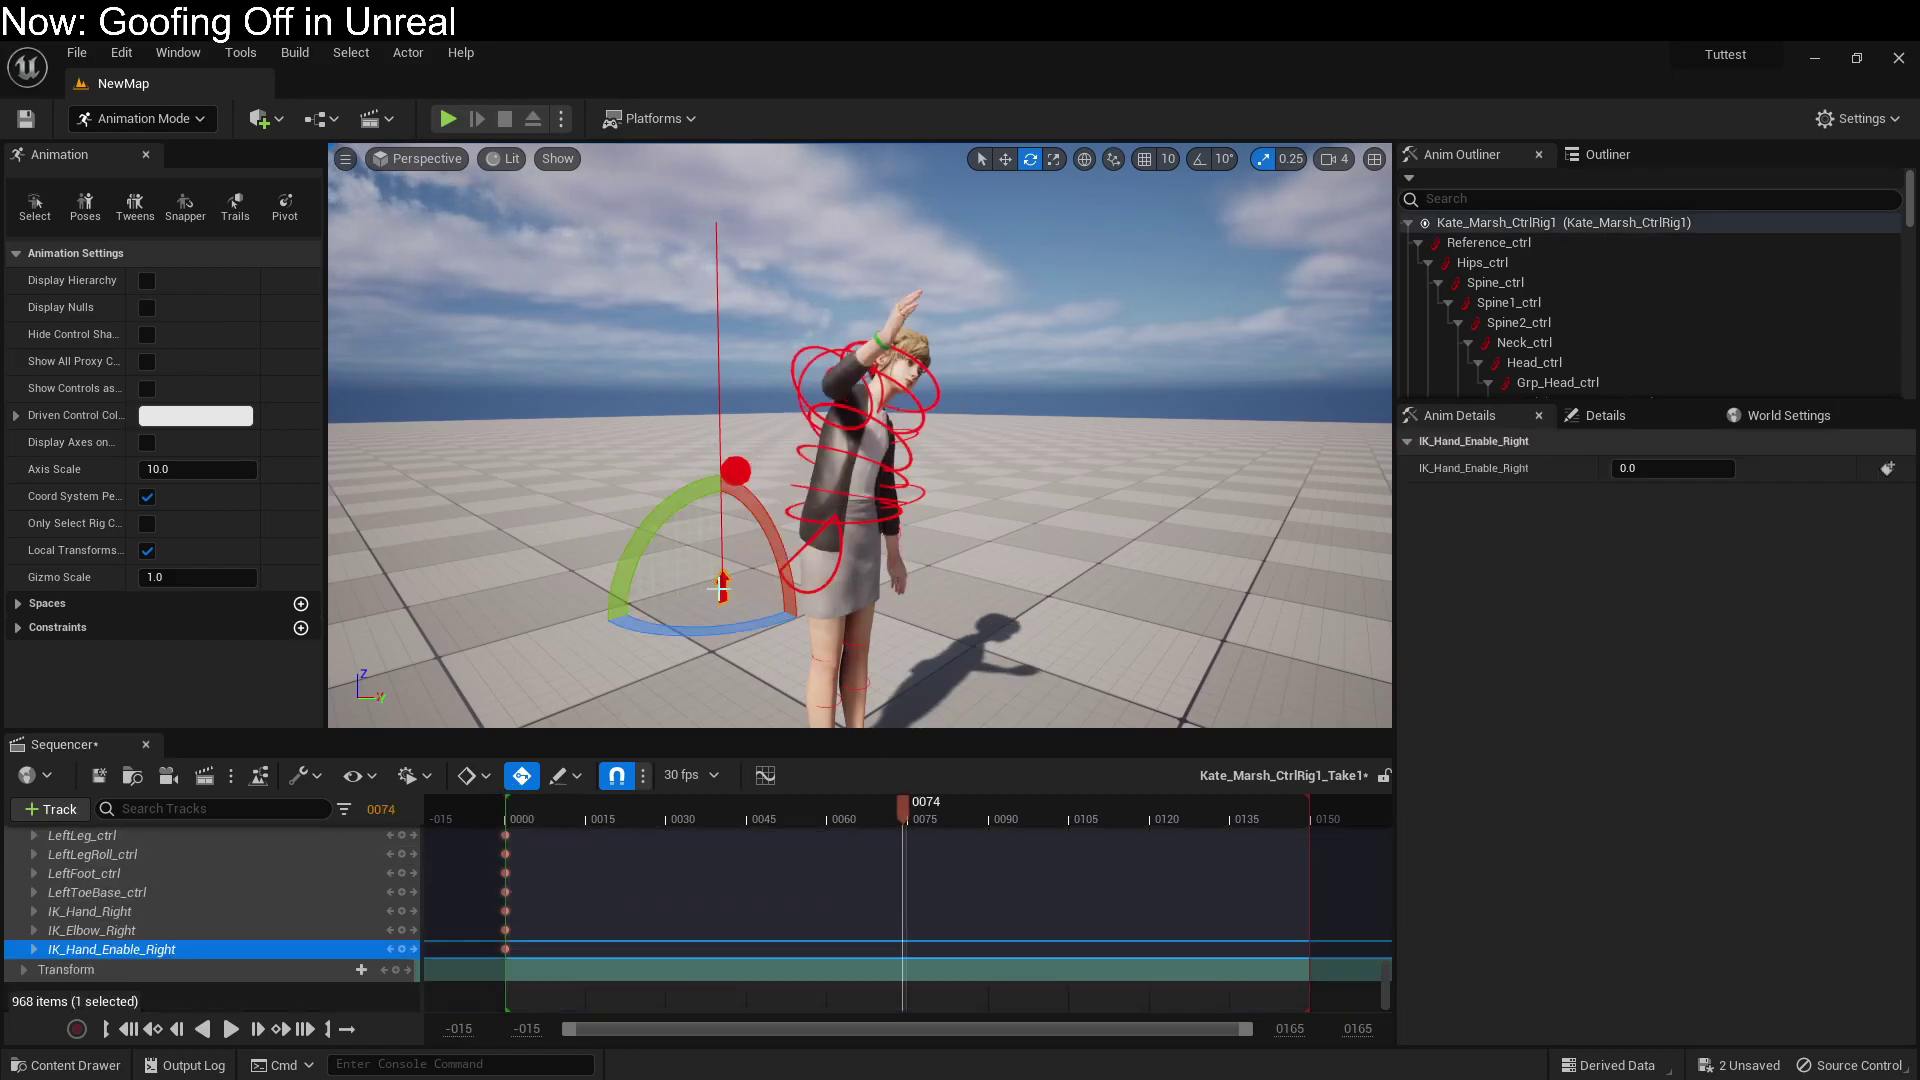
{"action": "key", "text": "w"}
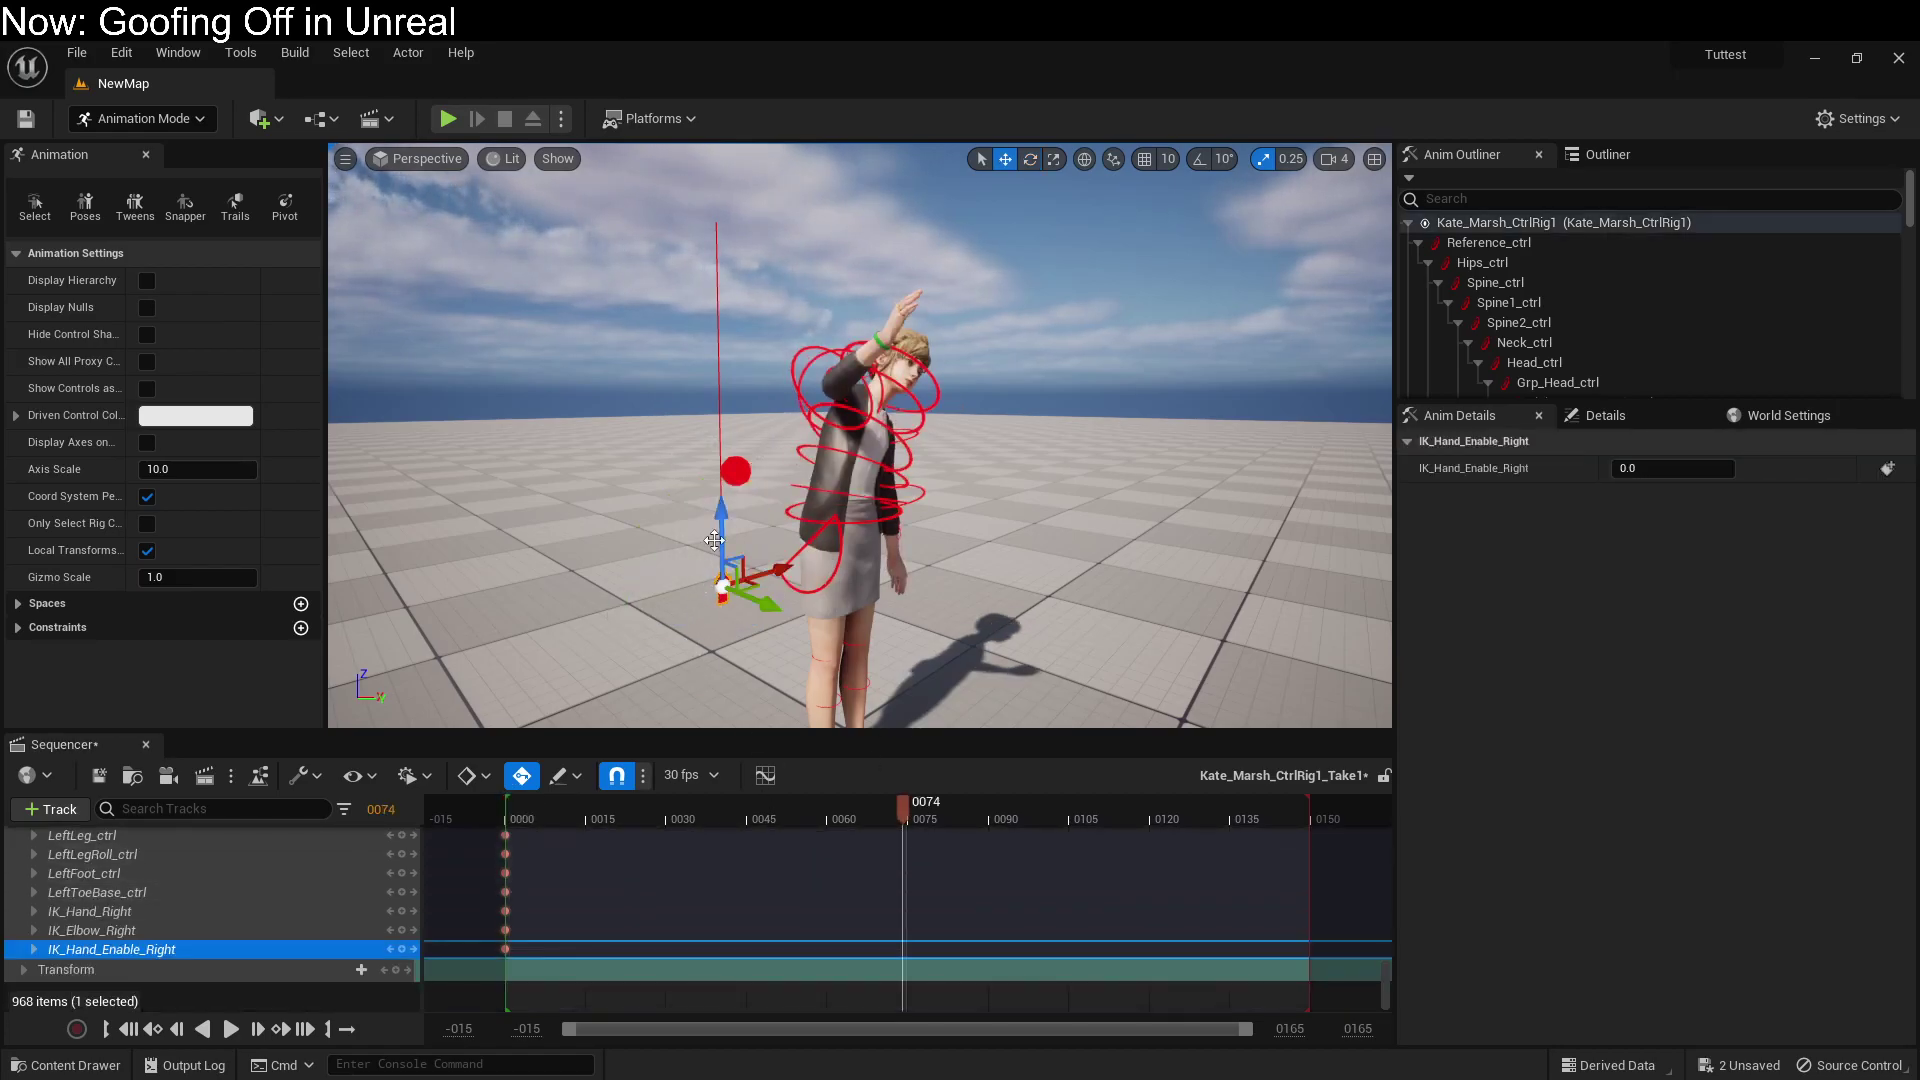
{"action": "left_click_drag", "start_coordinate": [716, 538], "coordinate": [722, 585]}
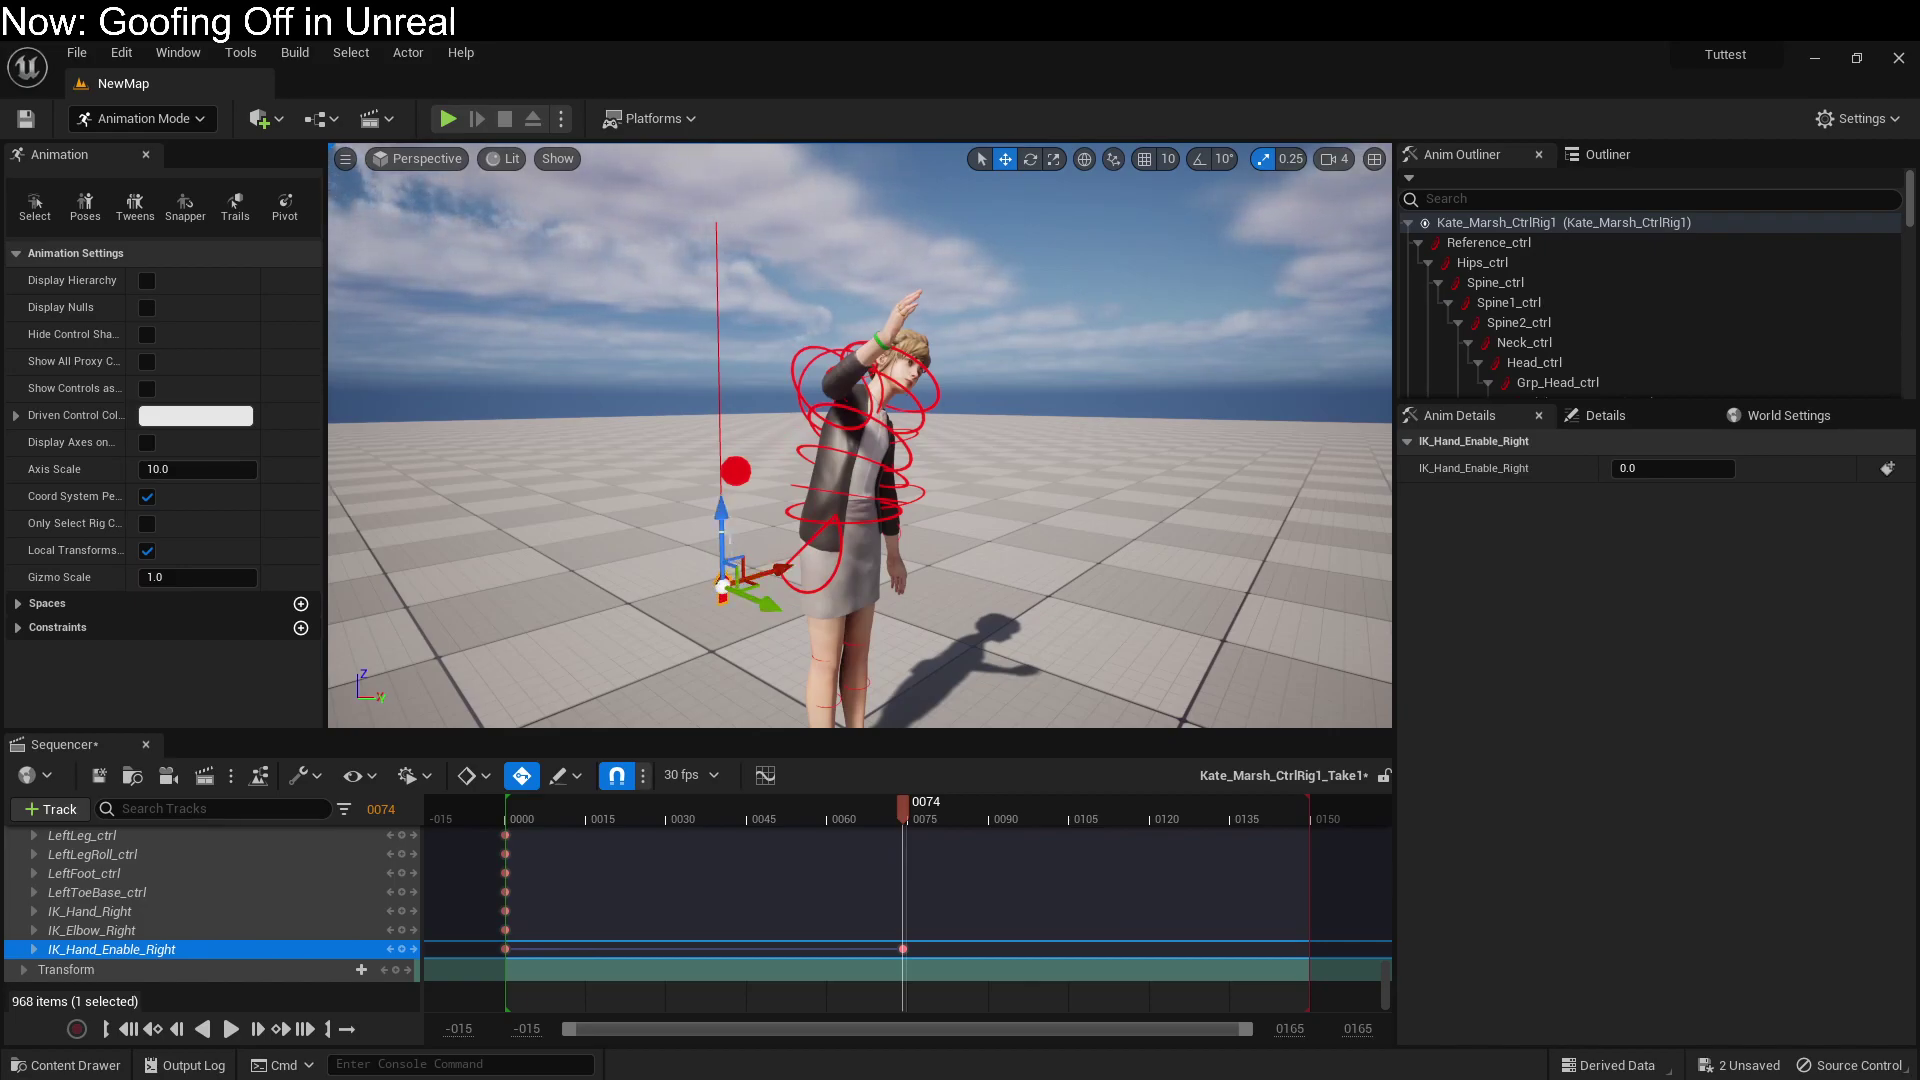
{"action": "mouse_move", "coordinate": [636, 618]}
{"action": "right_mouse_down"}
{"action": "mouse_move", "coordinate": [860, 618]}
{"action": "mouse_move", "coordinate": [636, 618]}
{"action": "right_mouse_up"}
{"action": "left_click_drag", "start_coordinate": [636, 618], "coordinate": [624, 685]}
{"action": "right_click_drag", "start_coordinate": [702, 554], "coordinate": [660, 575]}
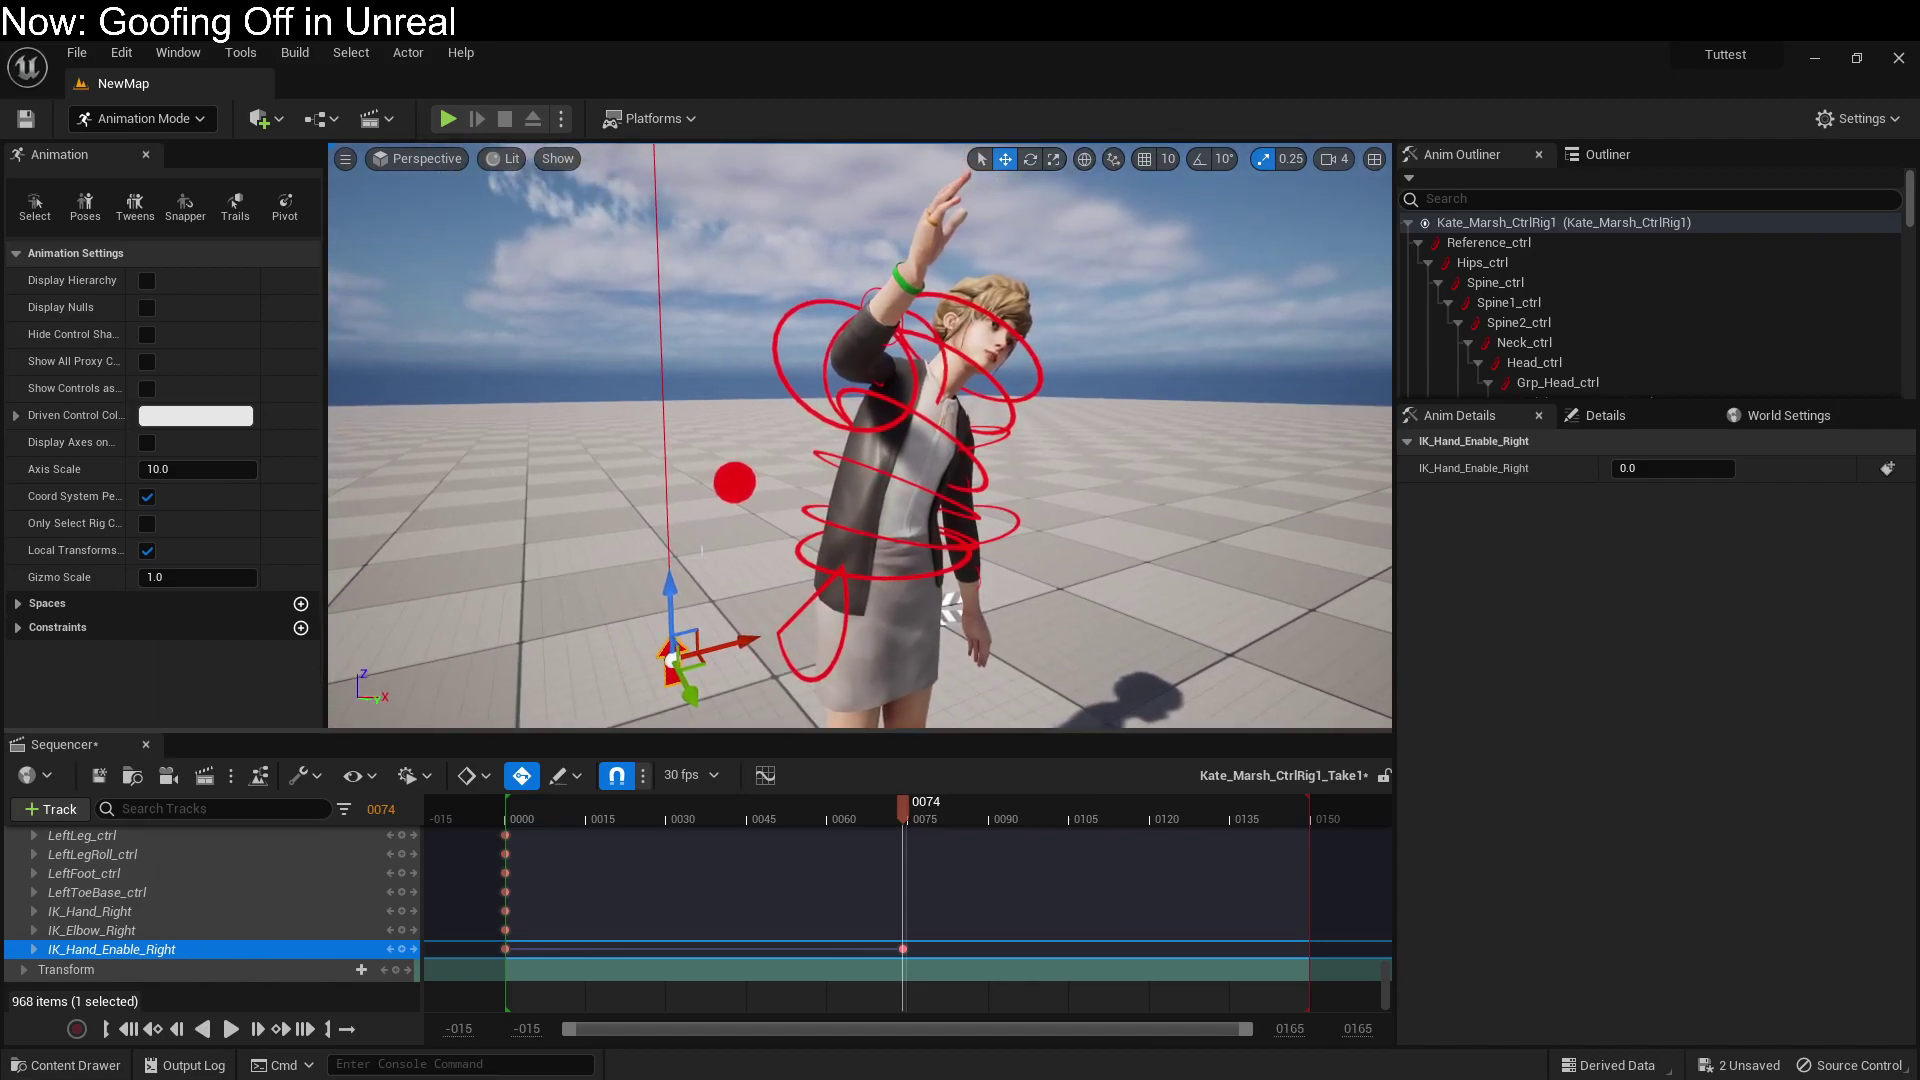
{"action": "mouse_move", "coordinate": [668, 600]}
{"action": "left_mouse_down"}
{"action": "mouse_move", "coordinate": [784, 285]}
{"action": "mouse_move", "coordinate": [698, 673]}
{"action": "mouse_move", "coordinate": [676, 575]}
{"action": "mouse_move", "coordinate": [673, 637]}
{"action": "left_mouse_up"}
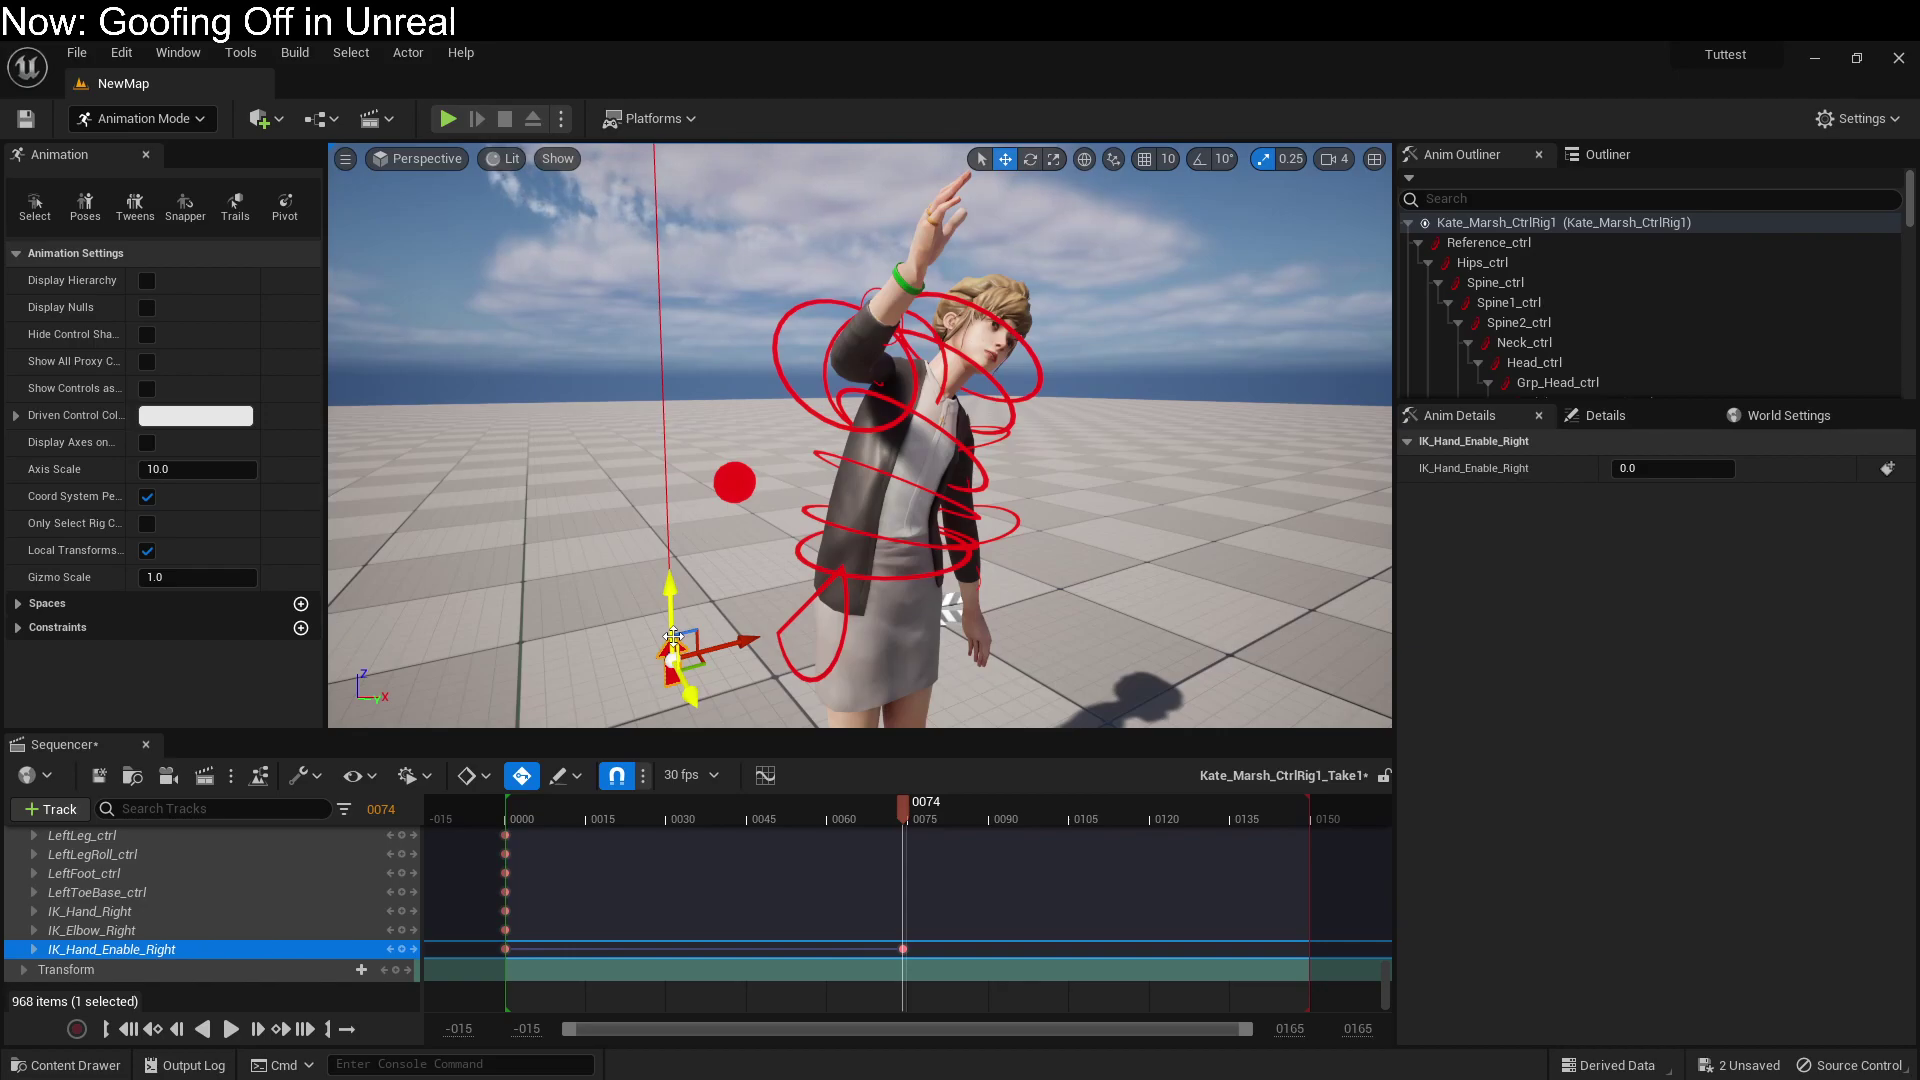
Step: Back in the Kate_Marsh_CtrlRig1 editor, mirror the three right-hand IK controls across X with Z flipped, replacing Right with Left
{"action": "mouse_move", "coordinate": [417, 1079]}
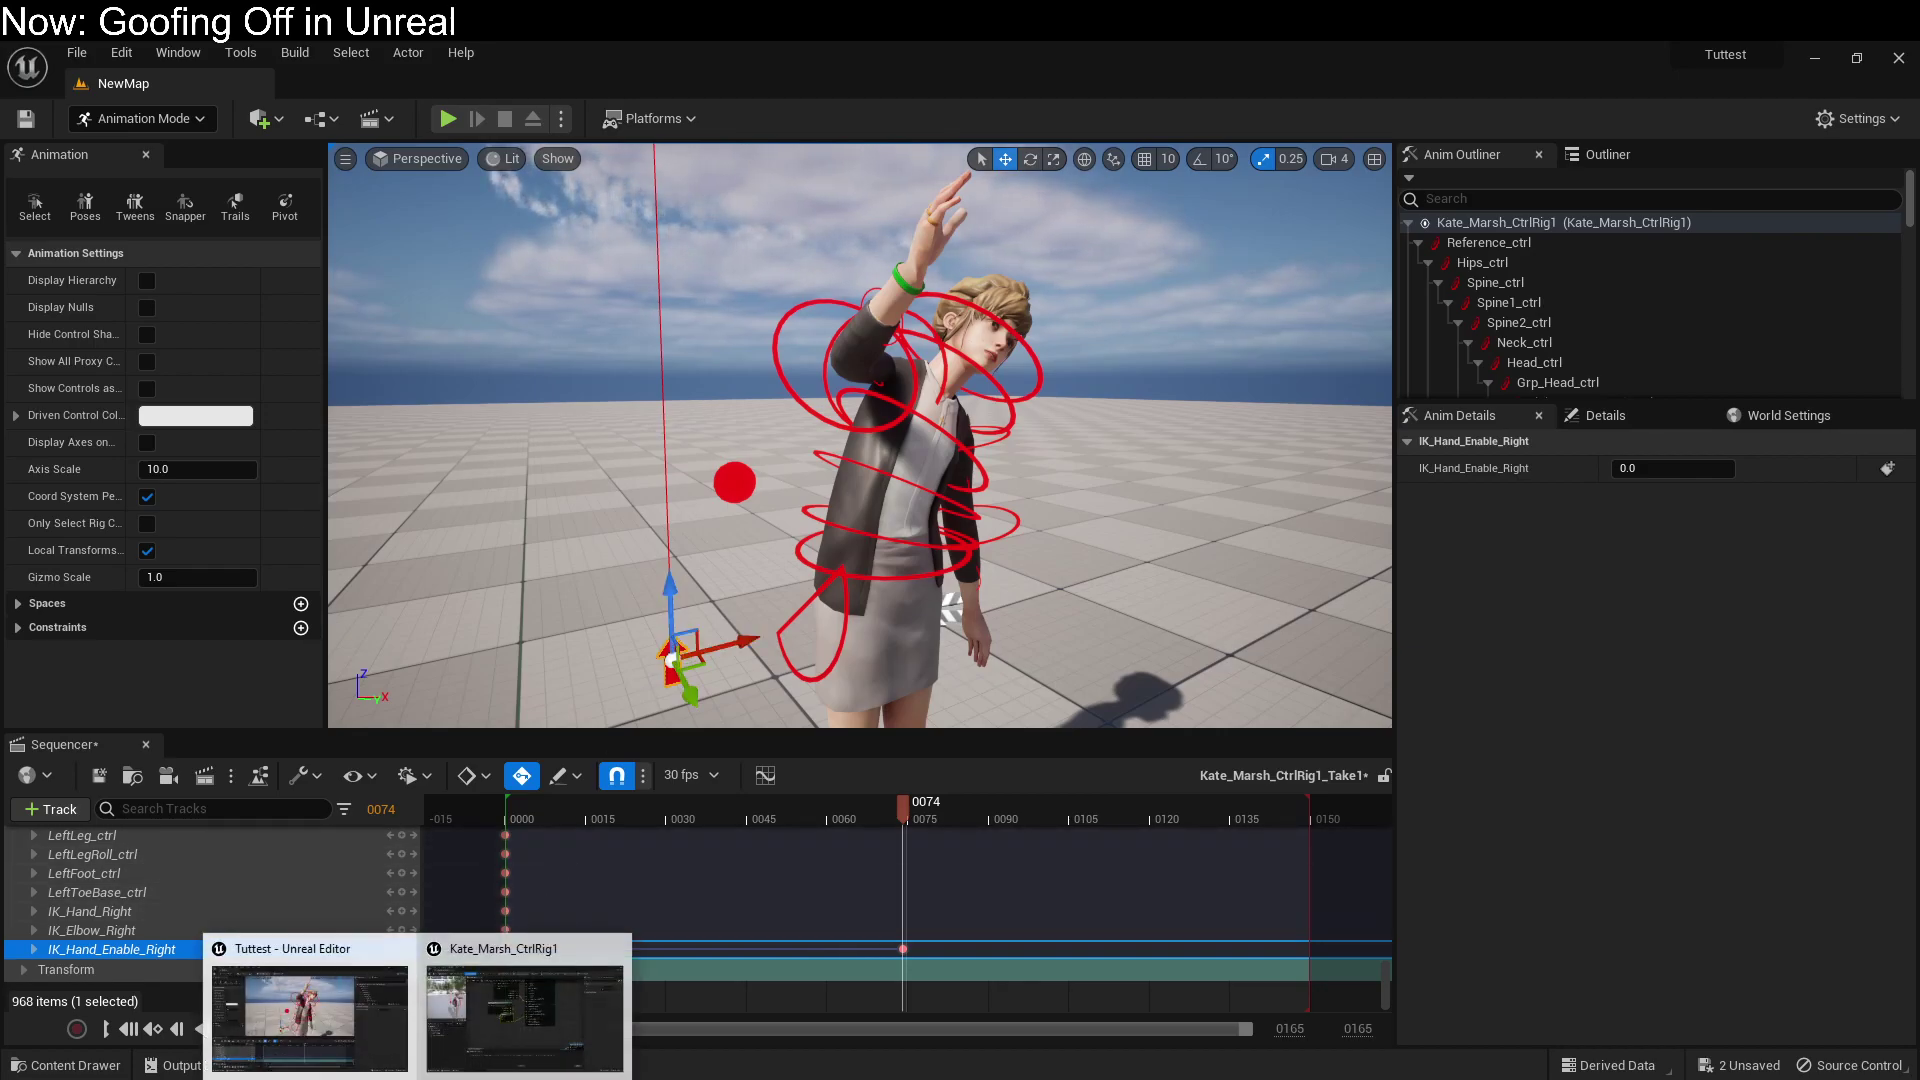
{"action": "left_click", "coordinate": [460, 1008]}
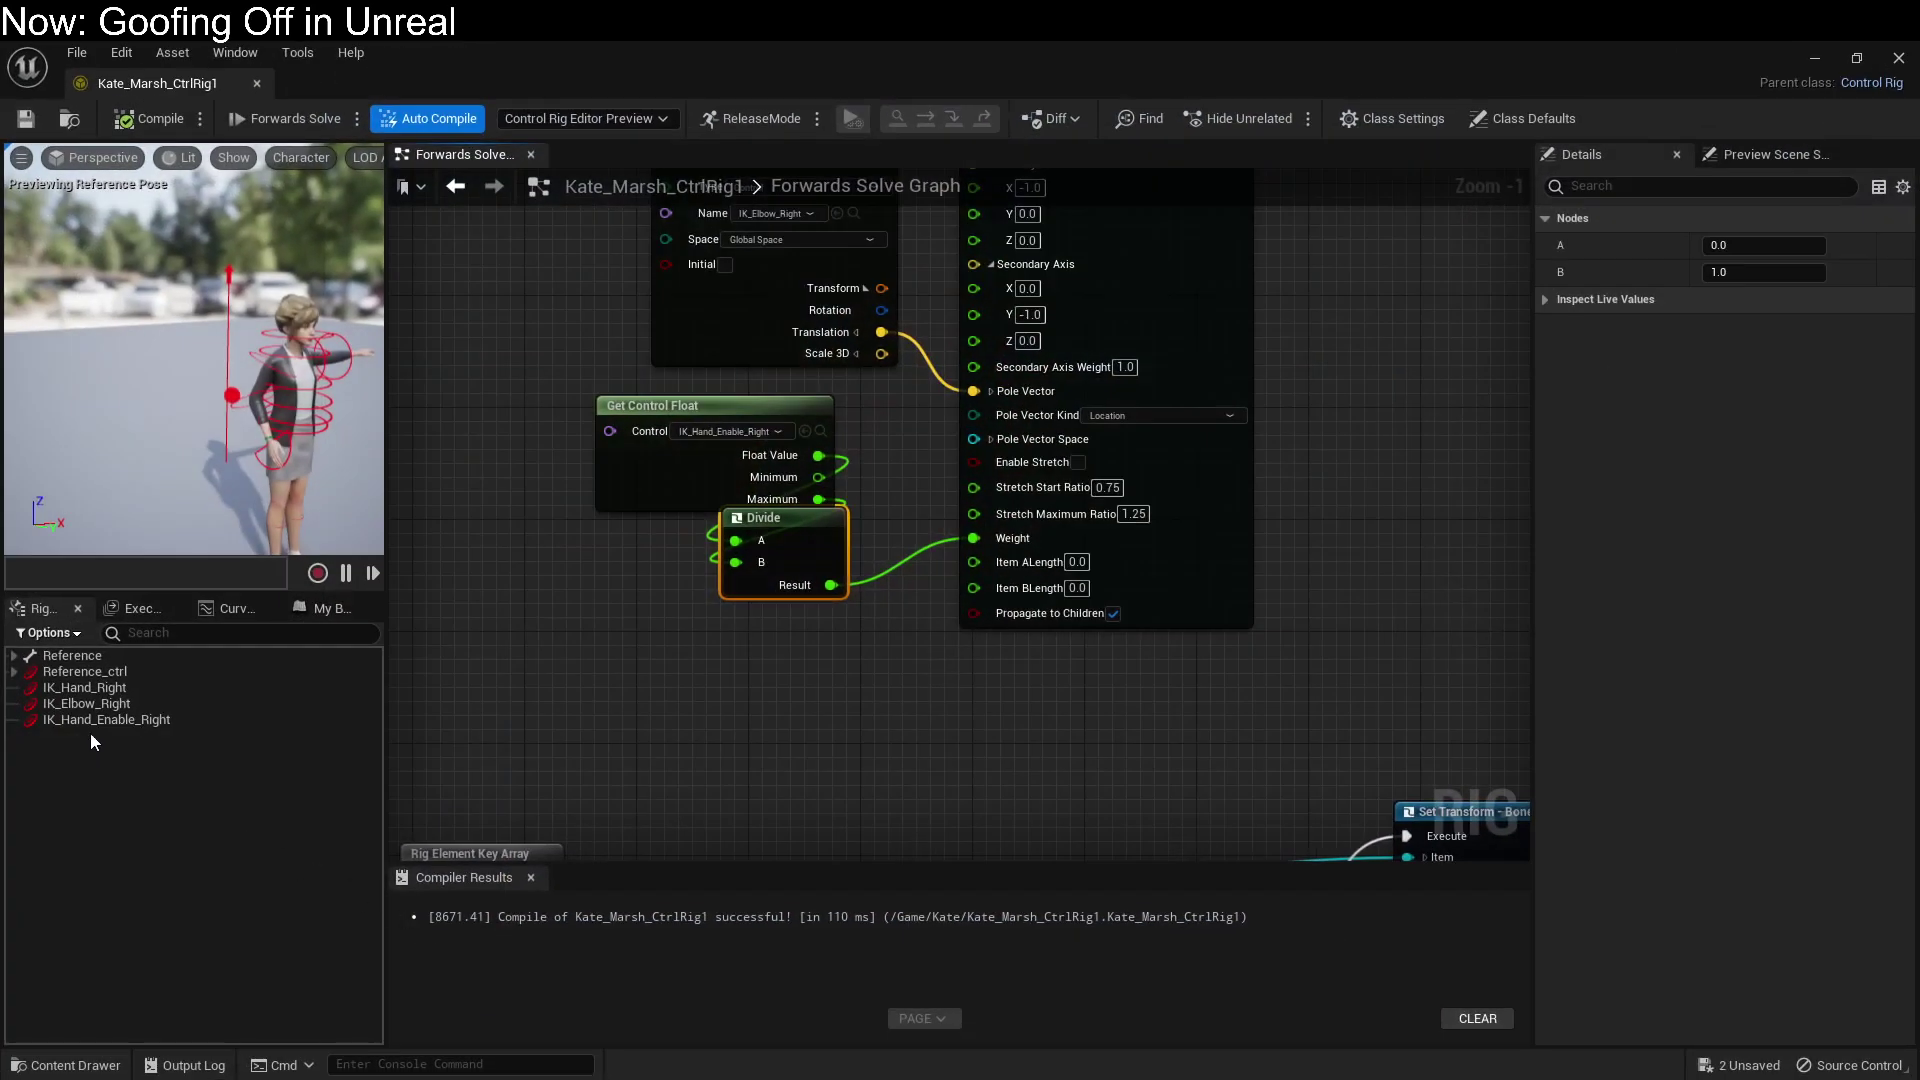
{"action": "left_click", "coordinate": [84, 687]}
{"action": "left_click", "coordinate": [98, 719], "text": "shift"}
{"action": "right_click", "coordinate": [98, 719]}
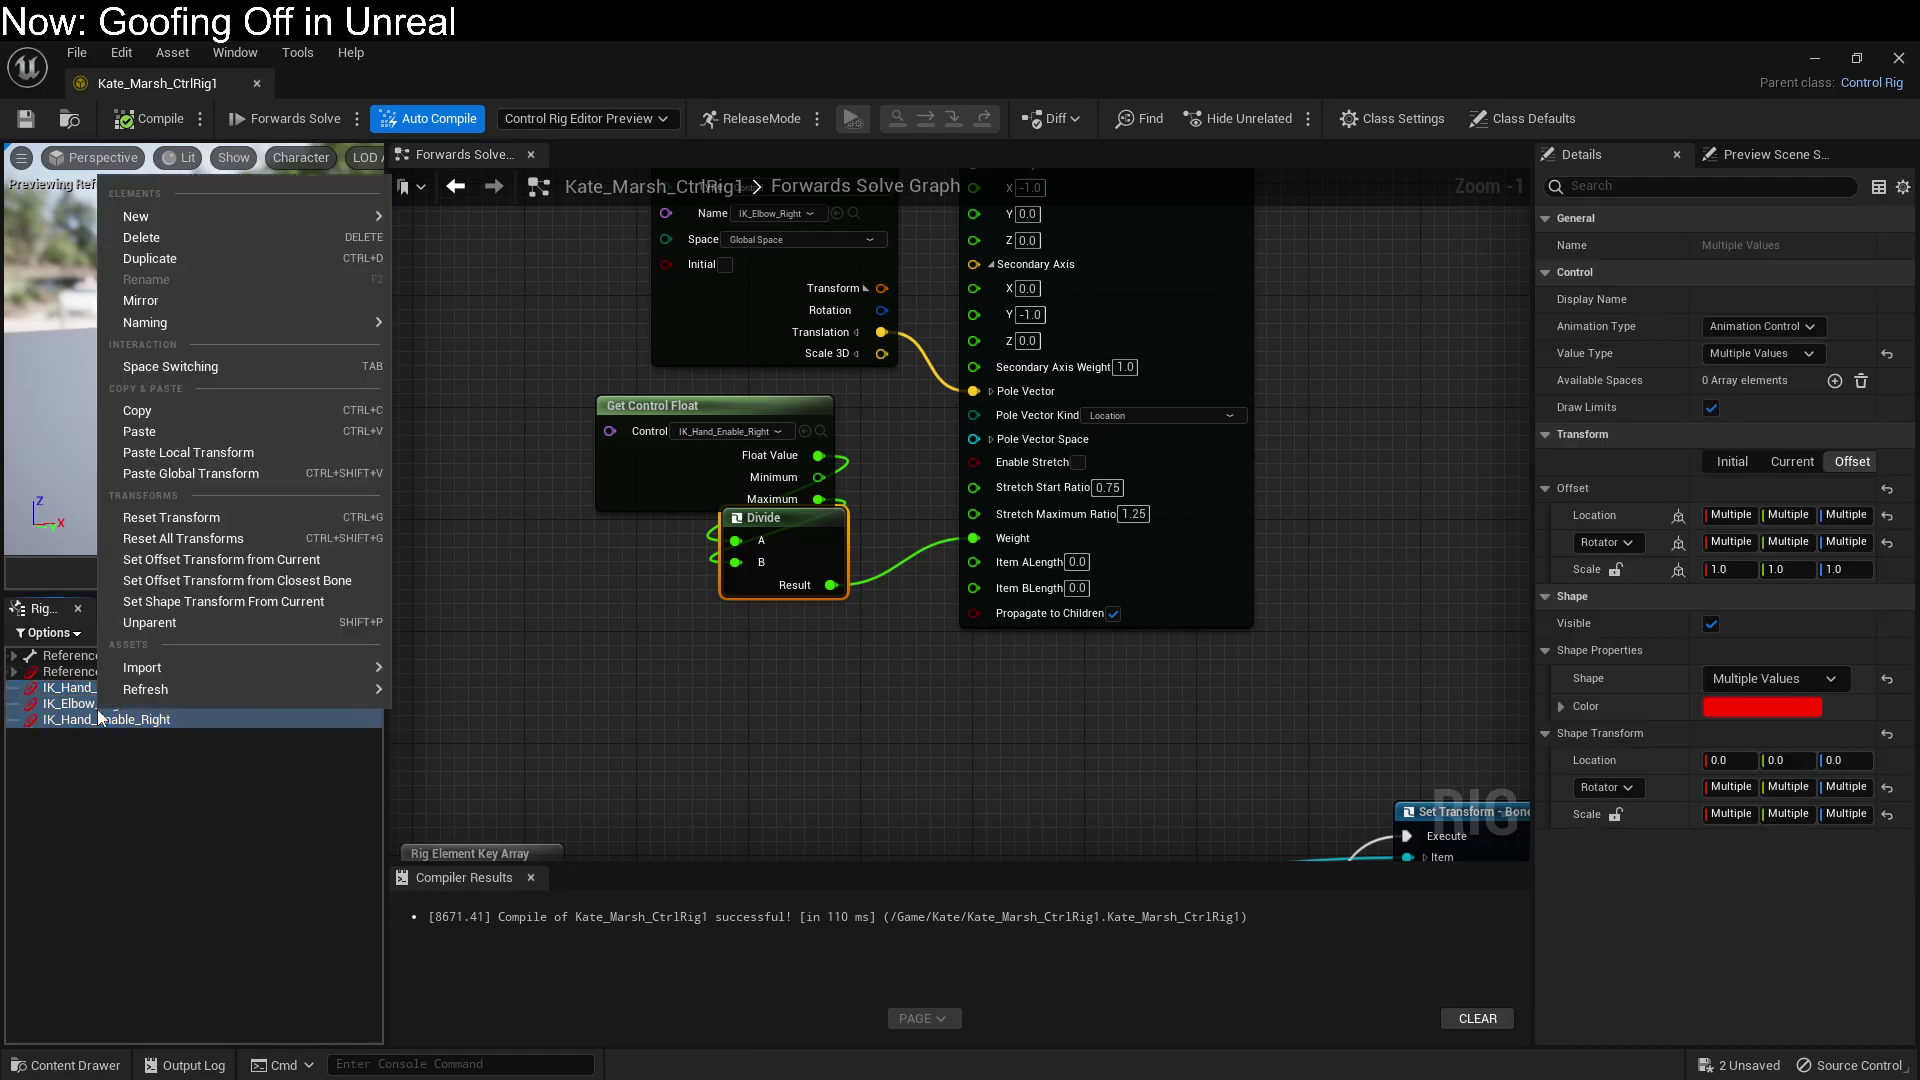
{"action": "left_click", "coordinate": [182, 302]}
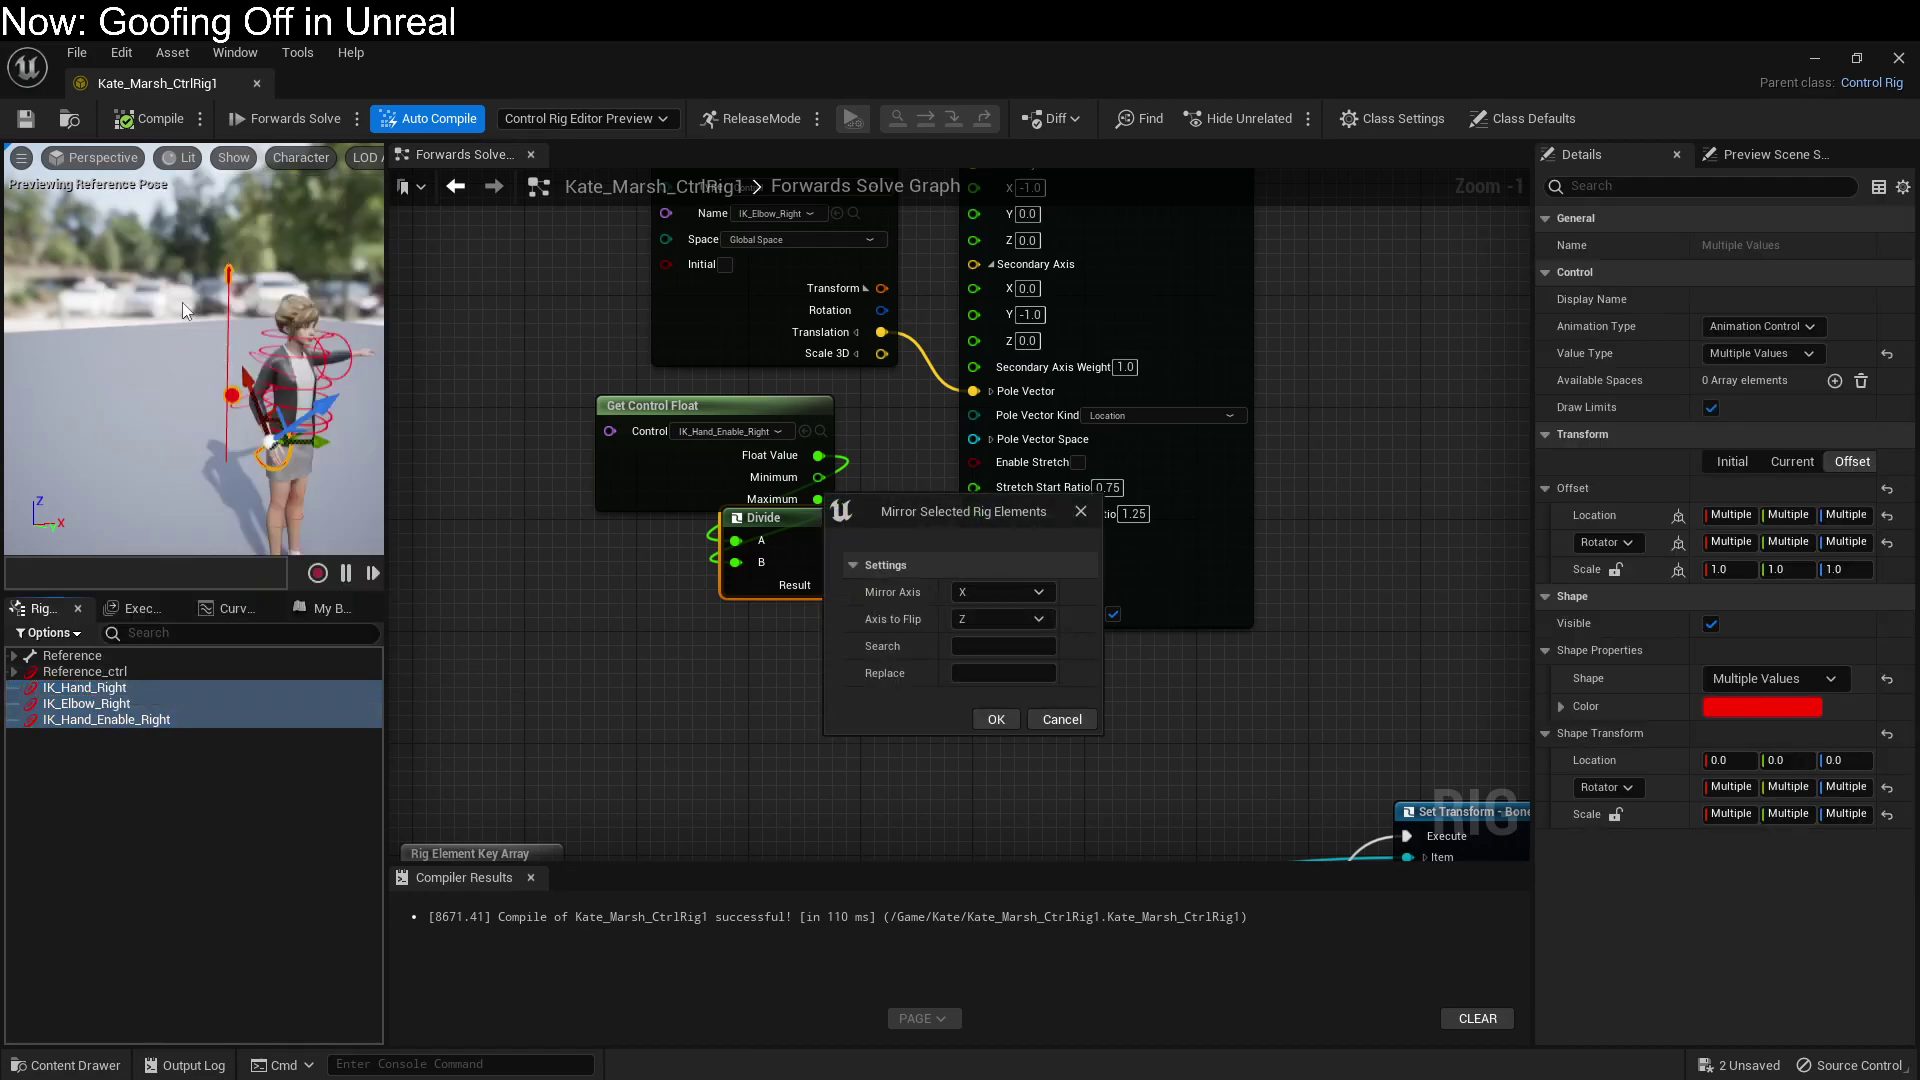
{"action": "left_click", "coordinate": [1004, 674]}
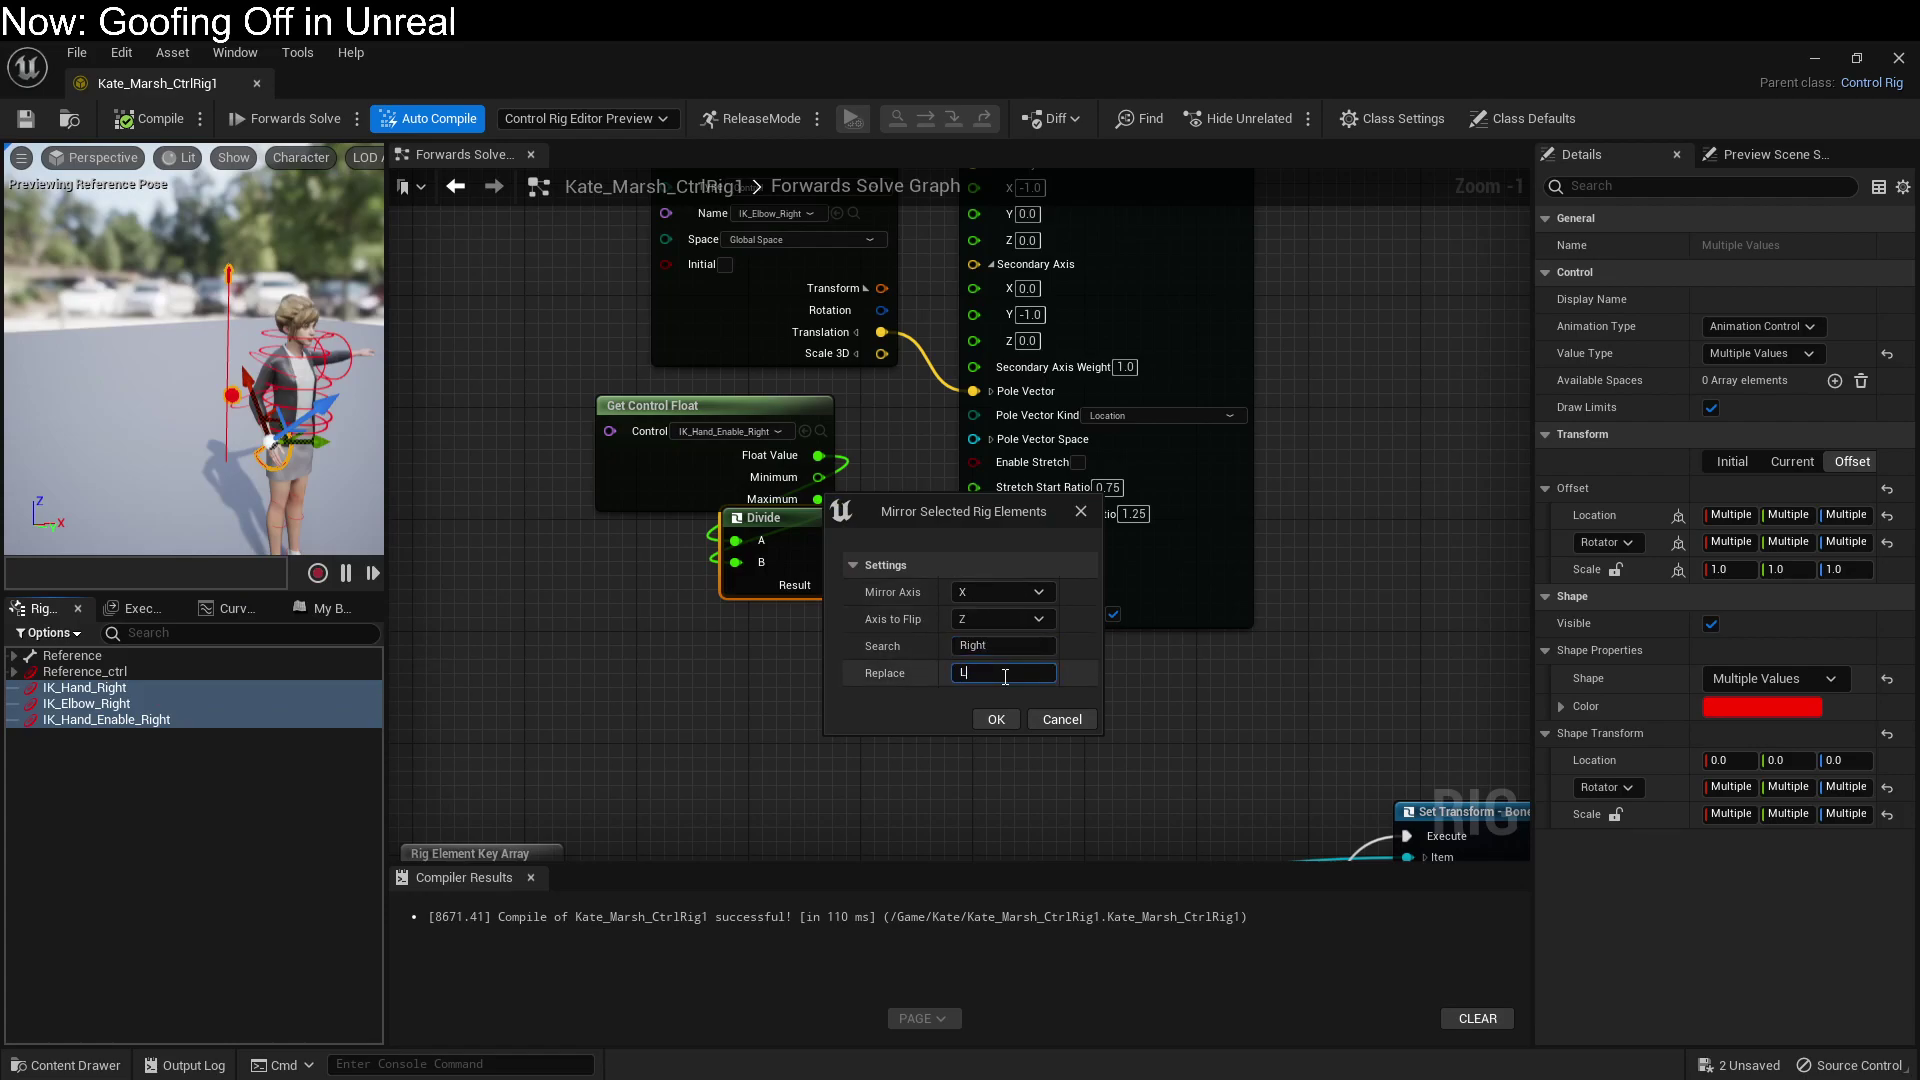
{"action": "left_click", "coordinate": [1008, 713]}
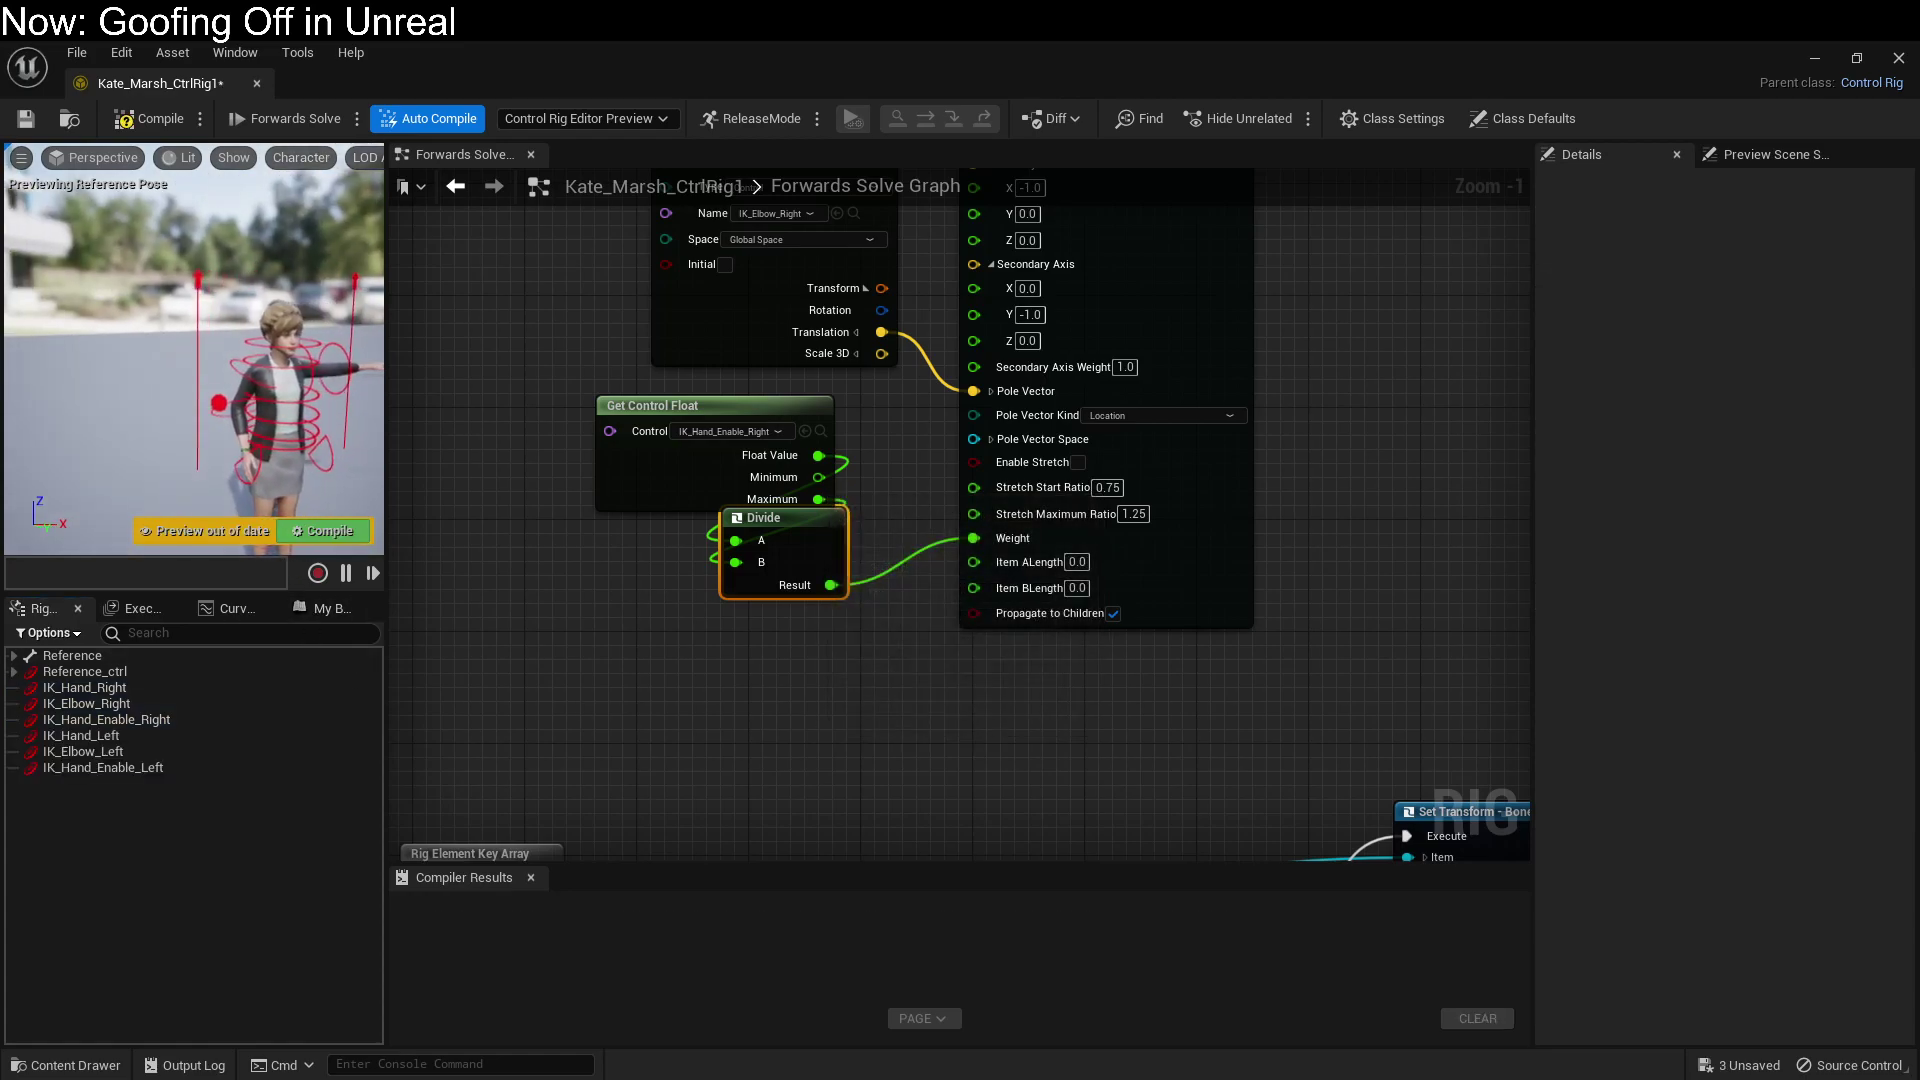
Step: Duplicate the Basic IK node with its Get Transform, Get Control Float and Divide nodes and place the copies beside the originals
{"action": "left_click_drag", "start_coordinate": [194, 370], "coordinate": [282, 378], "text": "alt"}
{"action": "scroll", "coordinate": [564, 567], "scroll_direction": "down", "scroll_amount": 5}
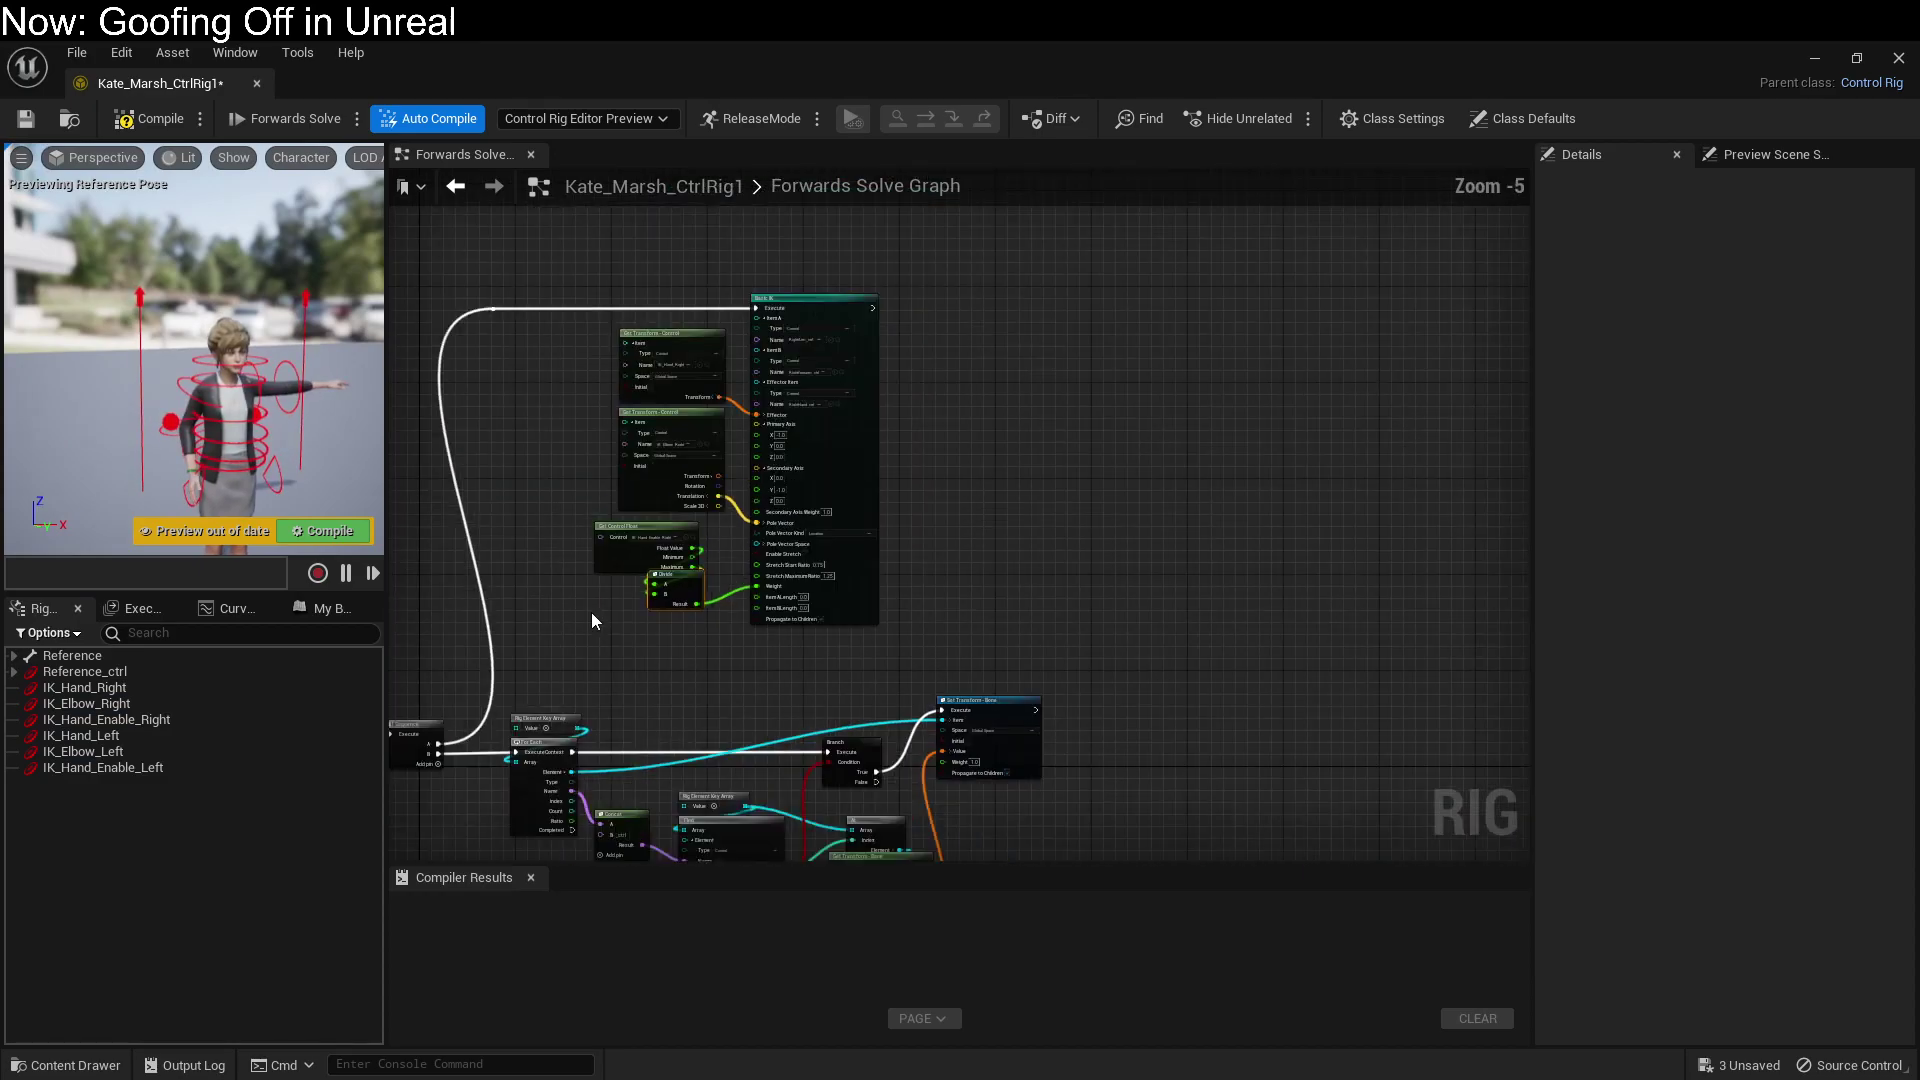
{"action": "left_click_drag", "start_coordinate": [555, 345], "coordinate": [741, 600]}
{"action": "right_click", "coordinate": [712, 463]}
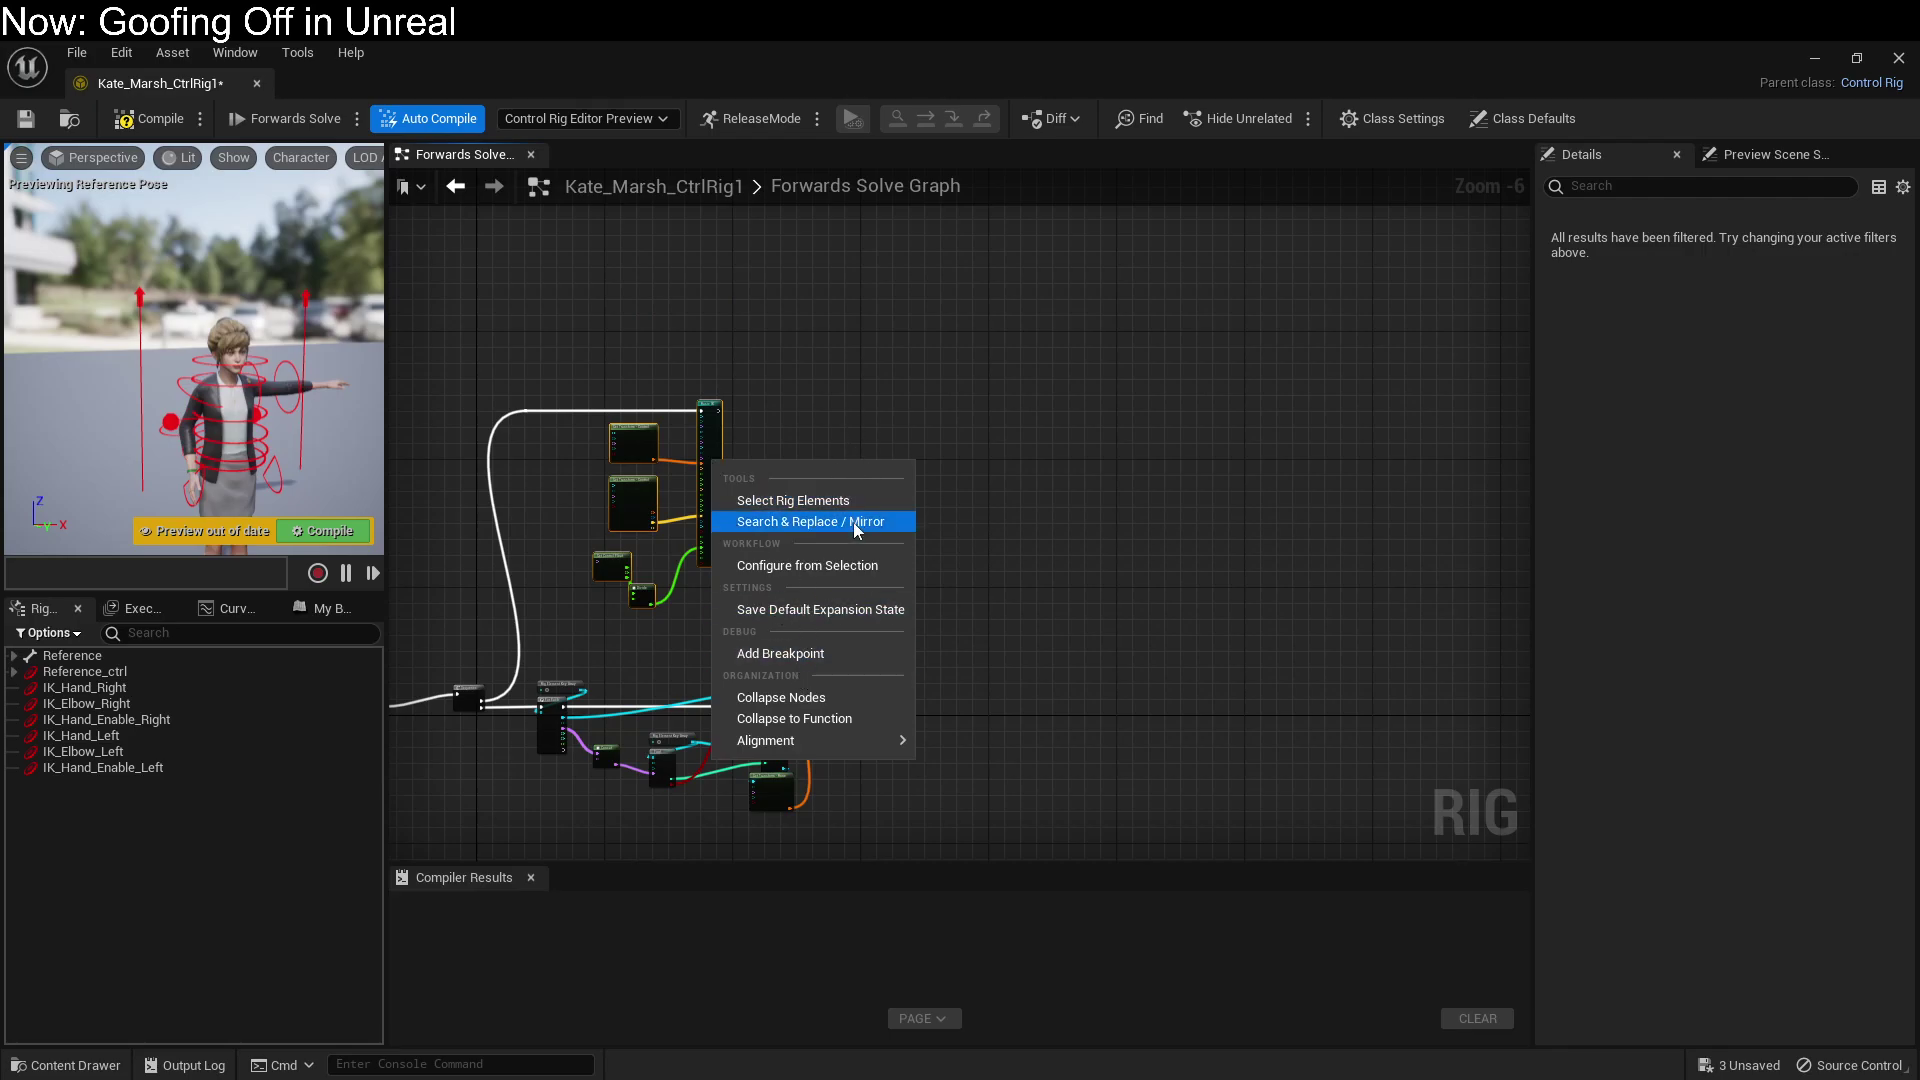
{"action": "left_click", "coordinate": [817, 388]}
{"action": "left_click_drag", "start_coordinate": [548, 376], "coordinate": [753, 612]}
{"action": "key", "text": "ctrl+c"}
{"action": "key", "text": "ctrl+v"}
{"action": "left_click_drag", "start_coordinate": [867, 347], "coordinate": [888, 392]}
Step: Mirror the duplicated IK nodes with mirror axis X and flip axis Z, replacing Right with Left
{"action": "right_click", "coordinate": [895, 398]}
{"action": "left_click", "coordinate": [948, 457]}
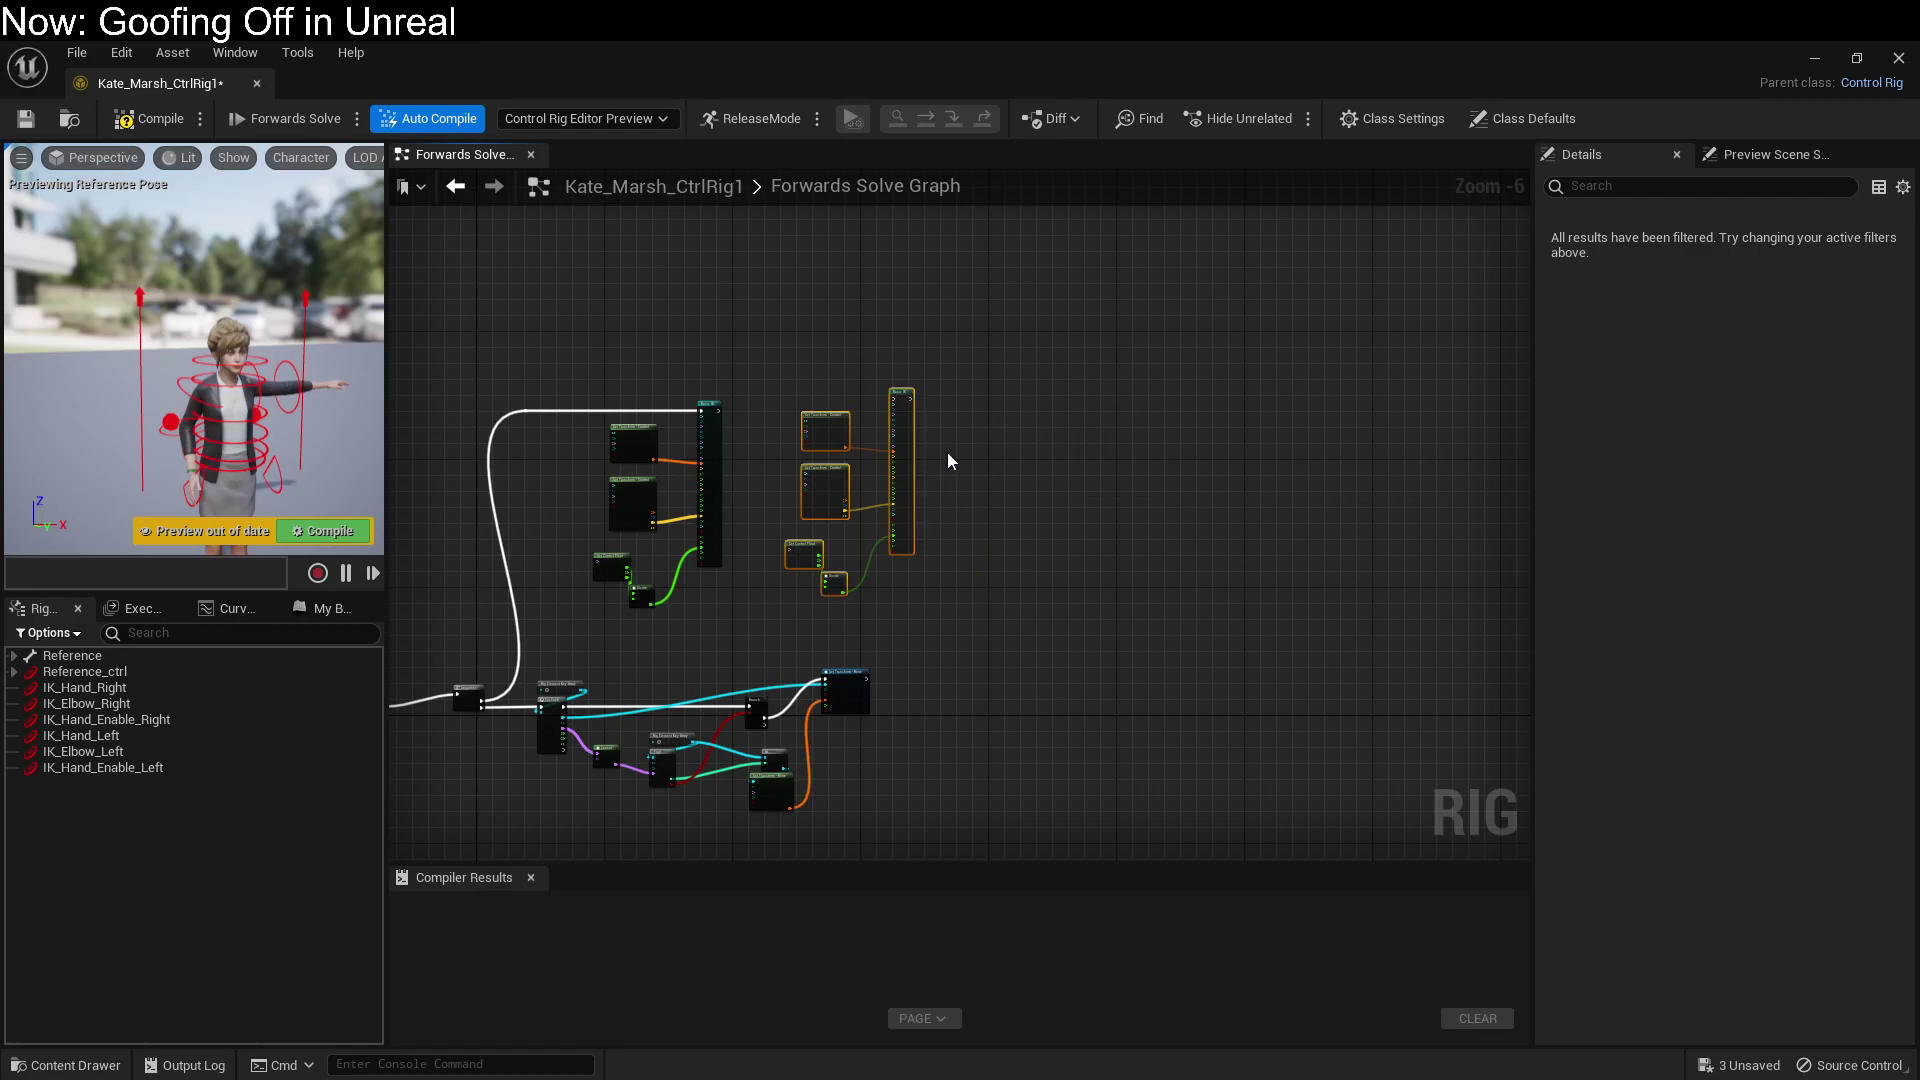
{"action": "left_click", "coordinate": [1039, 646]}
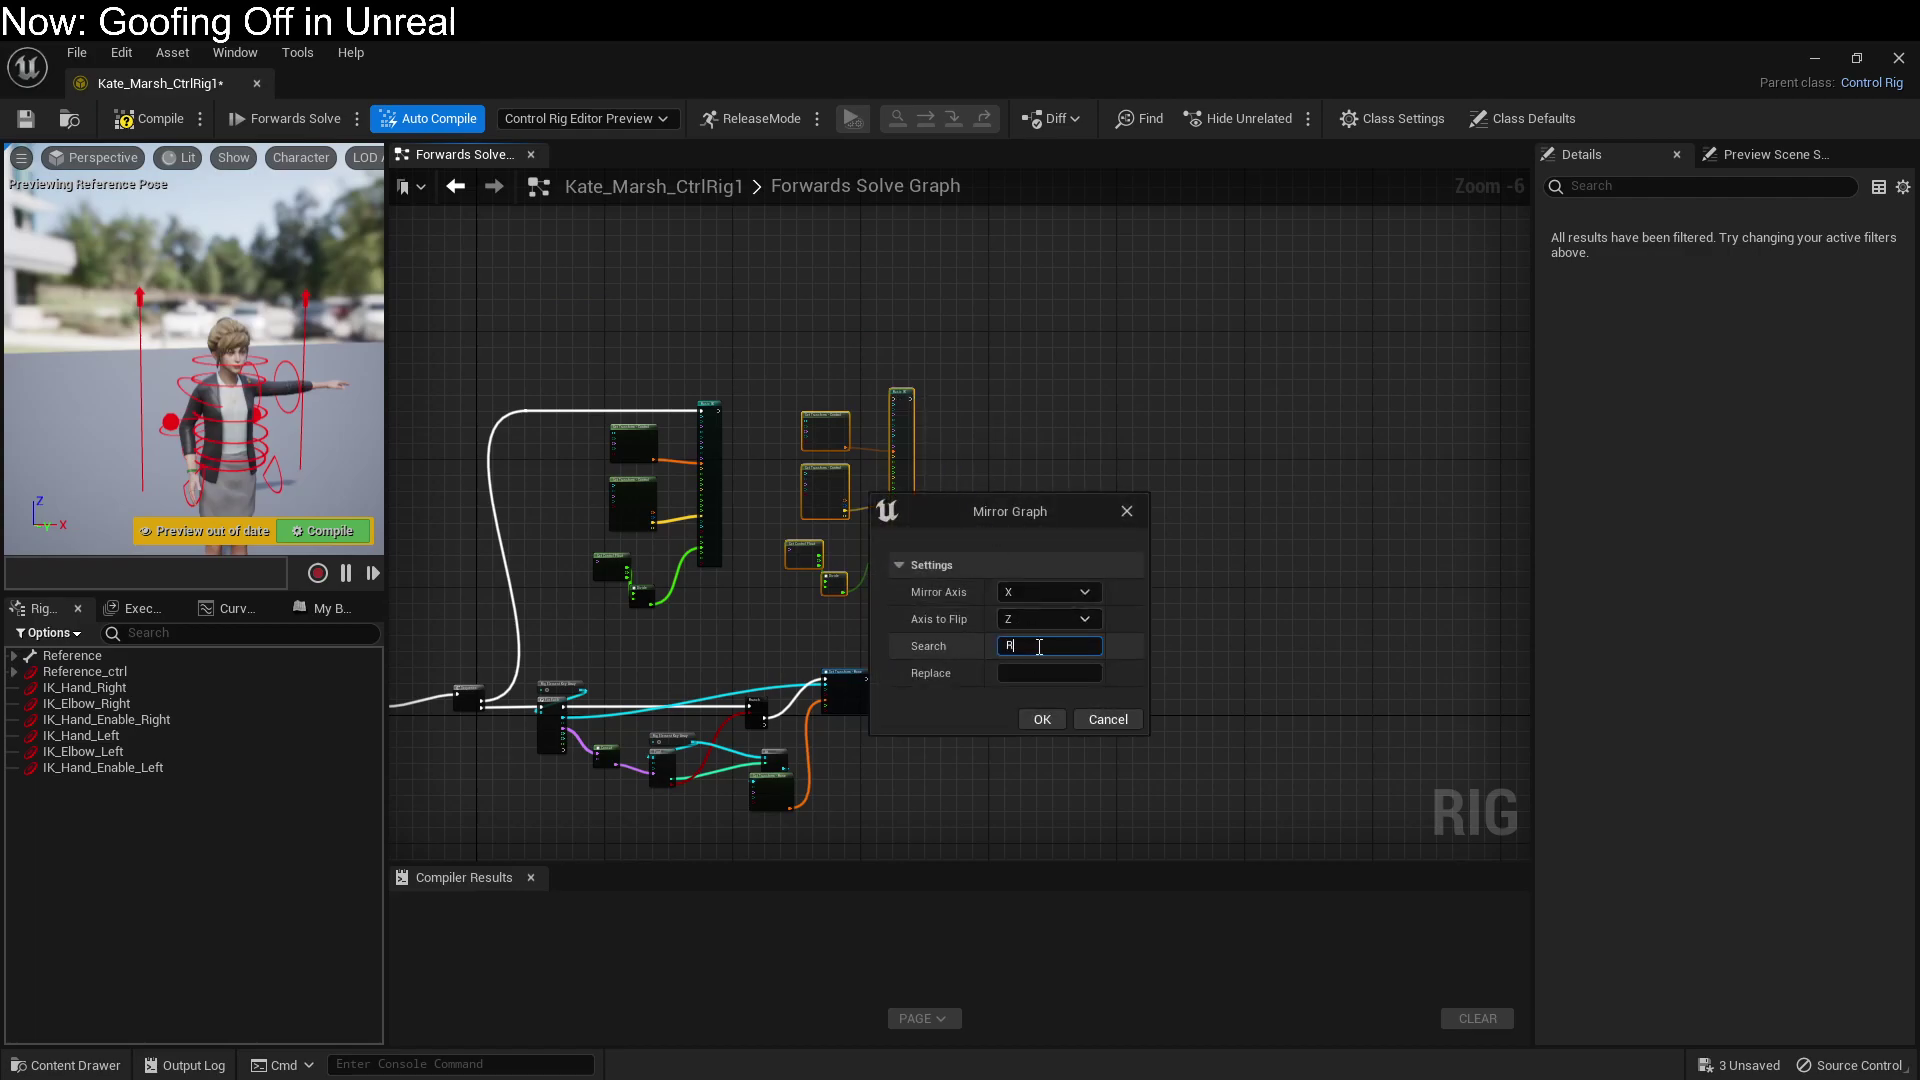
{"action": "left_click", "coordinate": [1033, 678]}
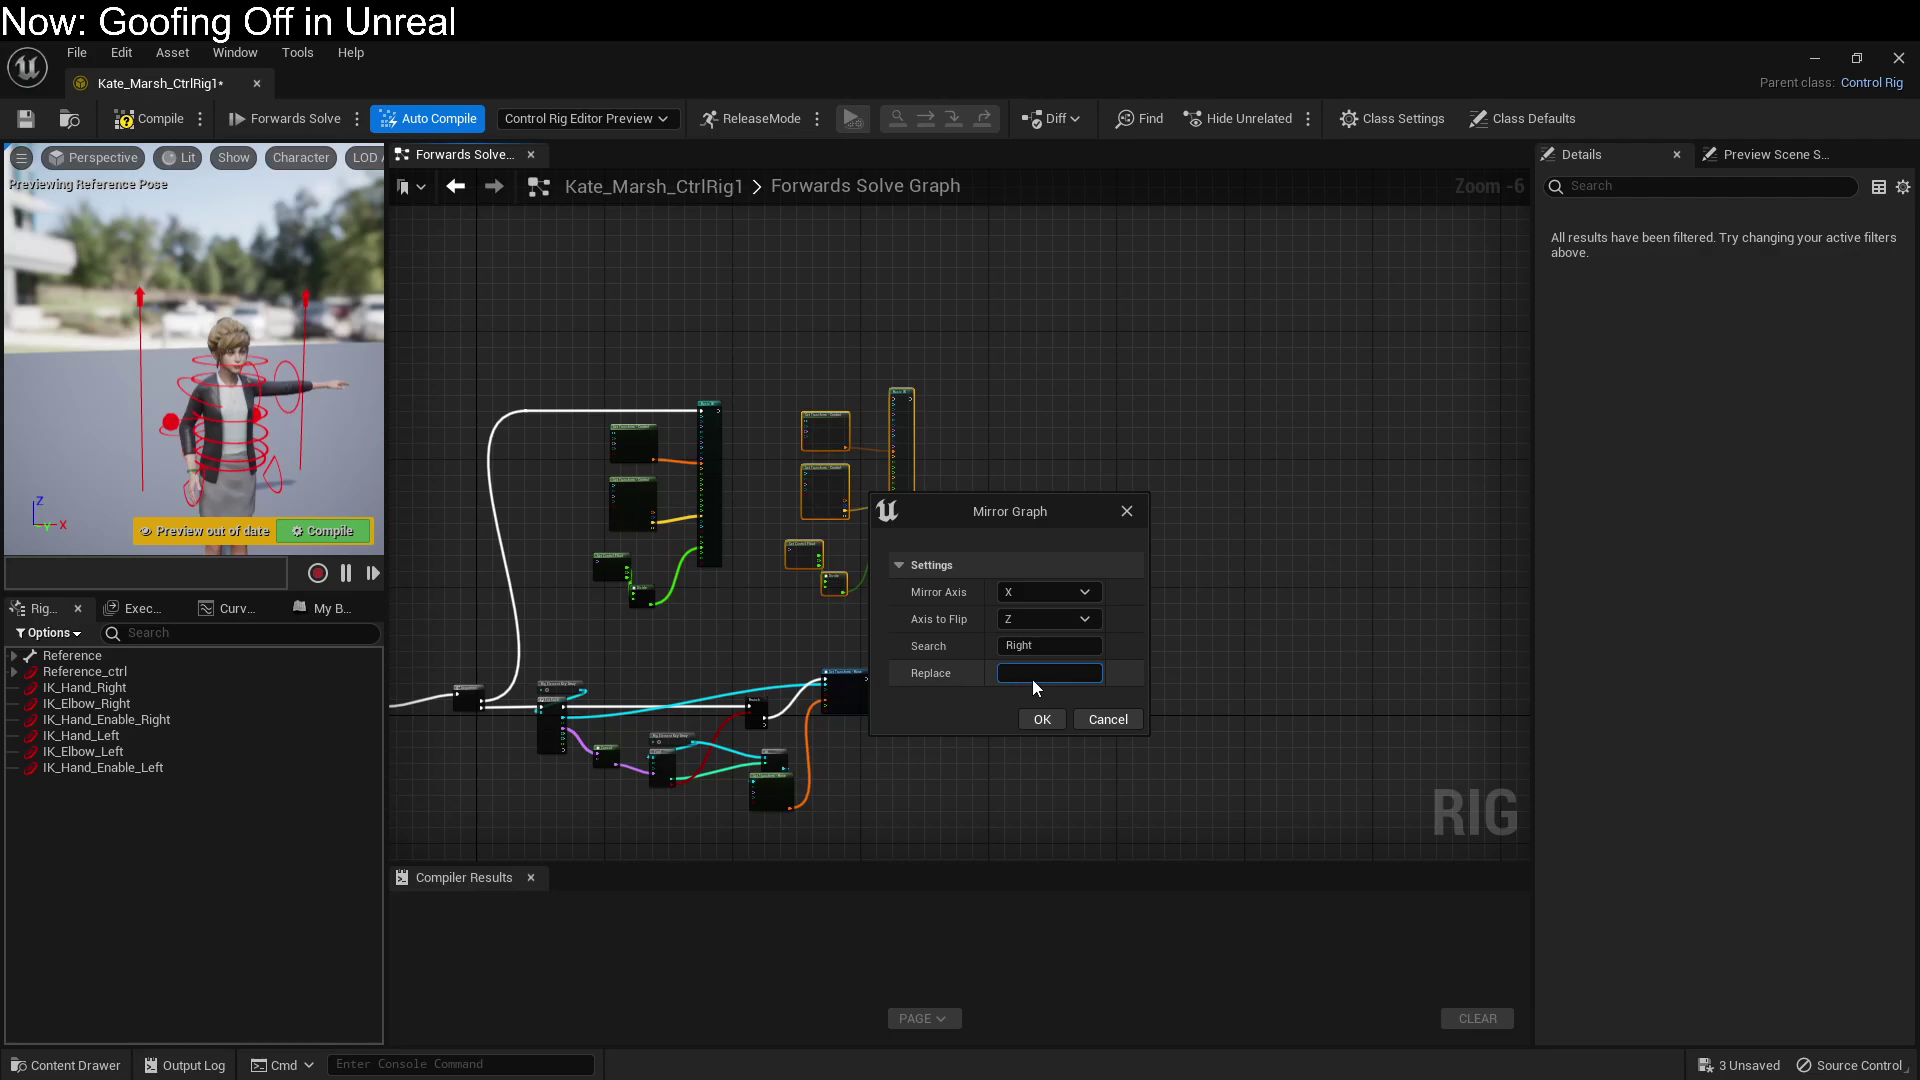
{"action": "type", "text": "Left"}
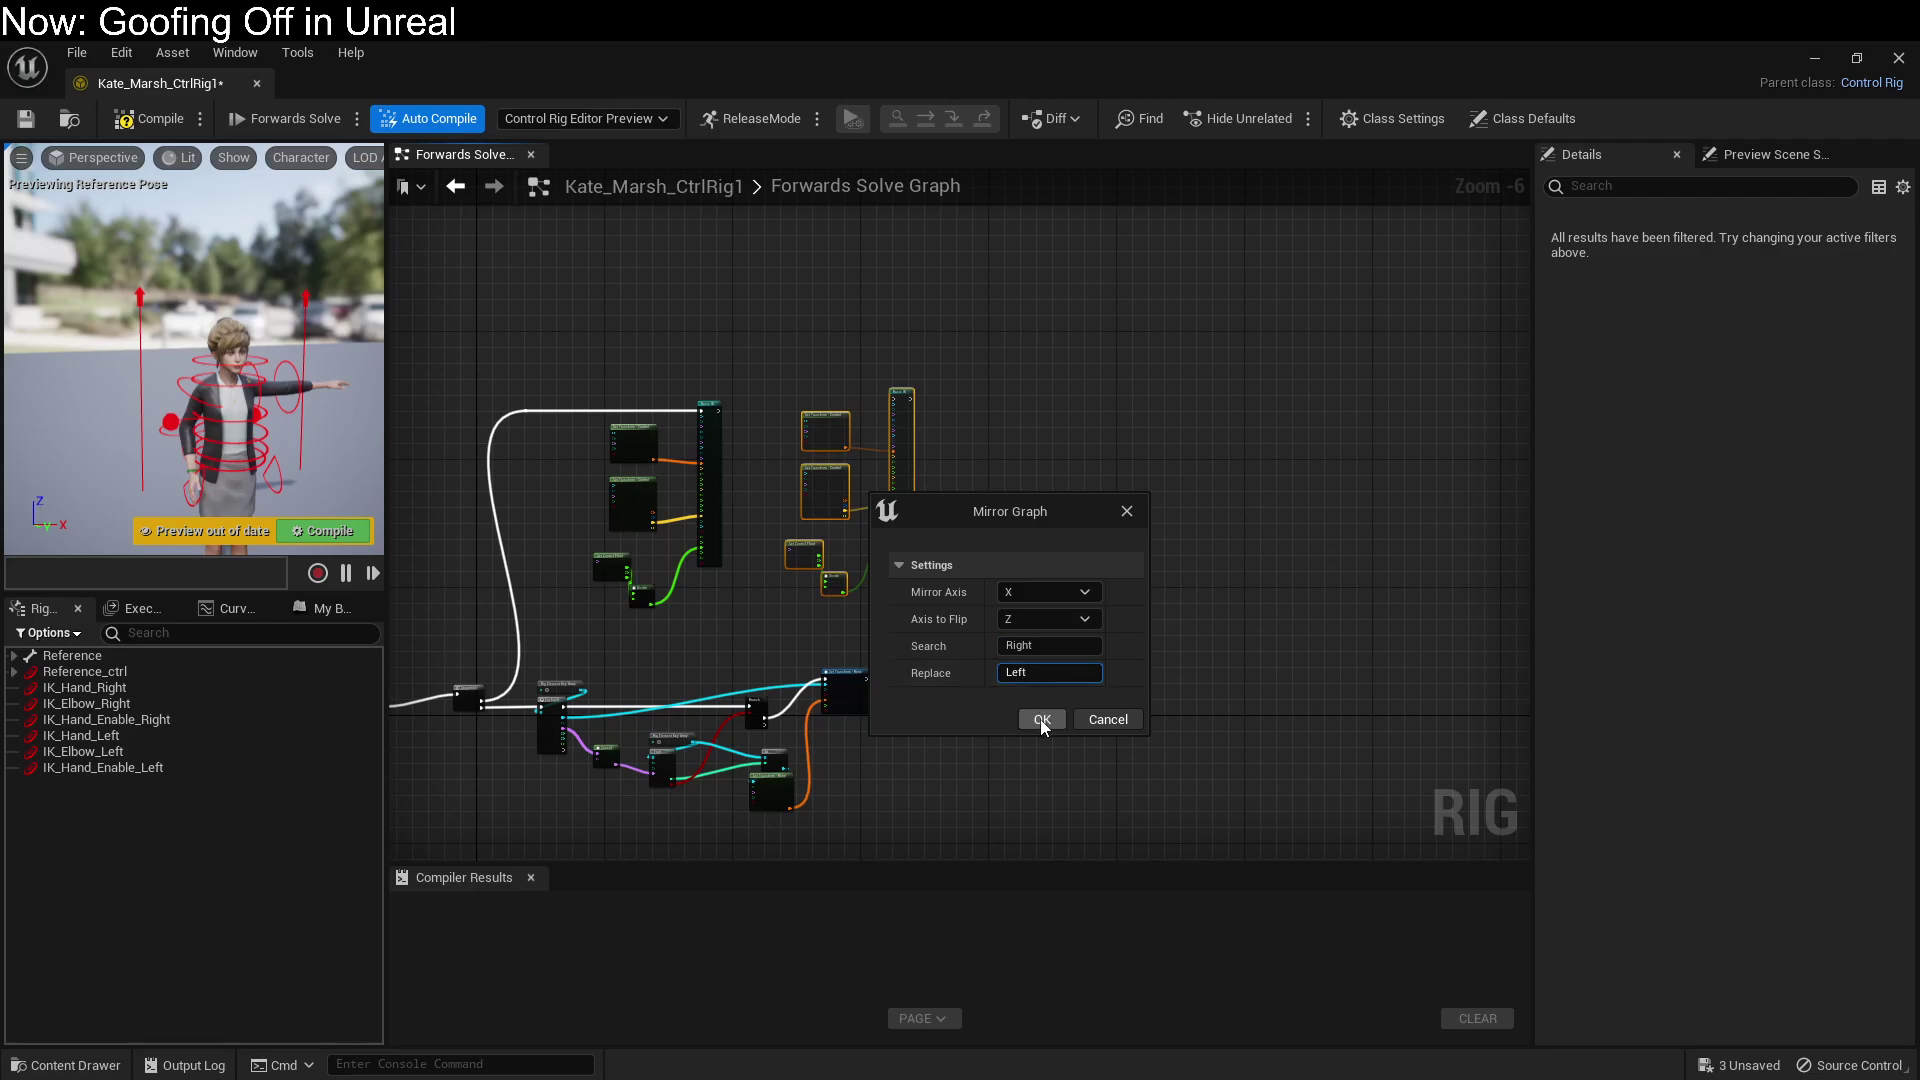
{"action": "left_click", "coordinate": [1042, 719]}
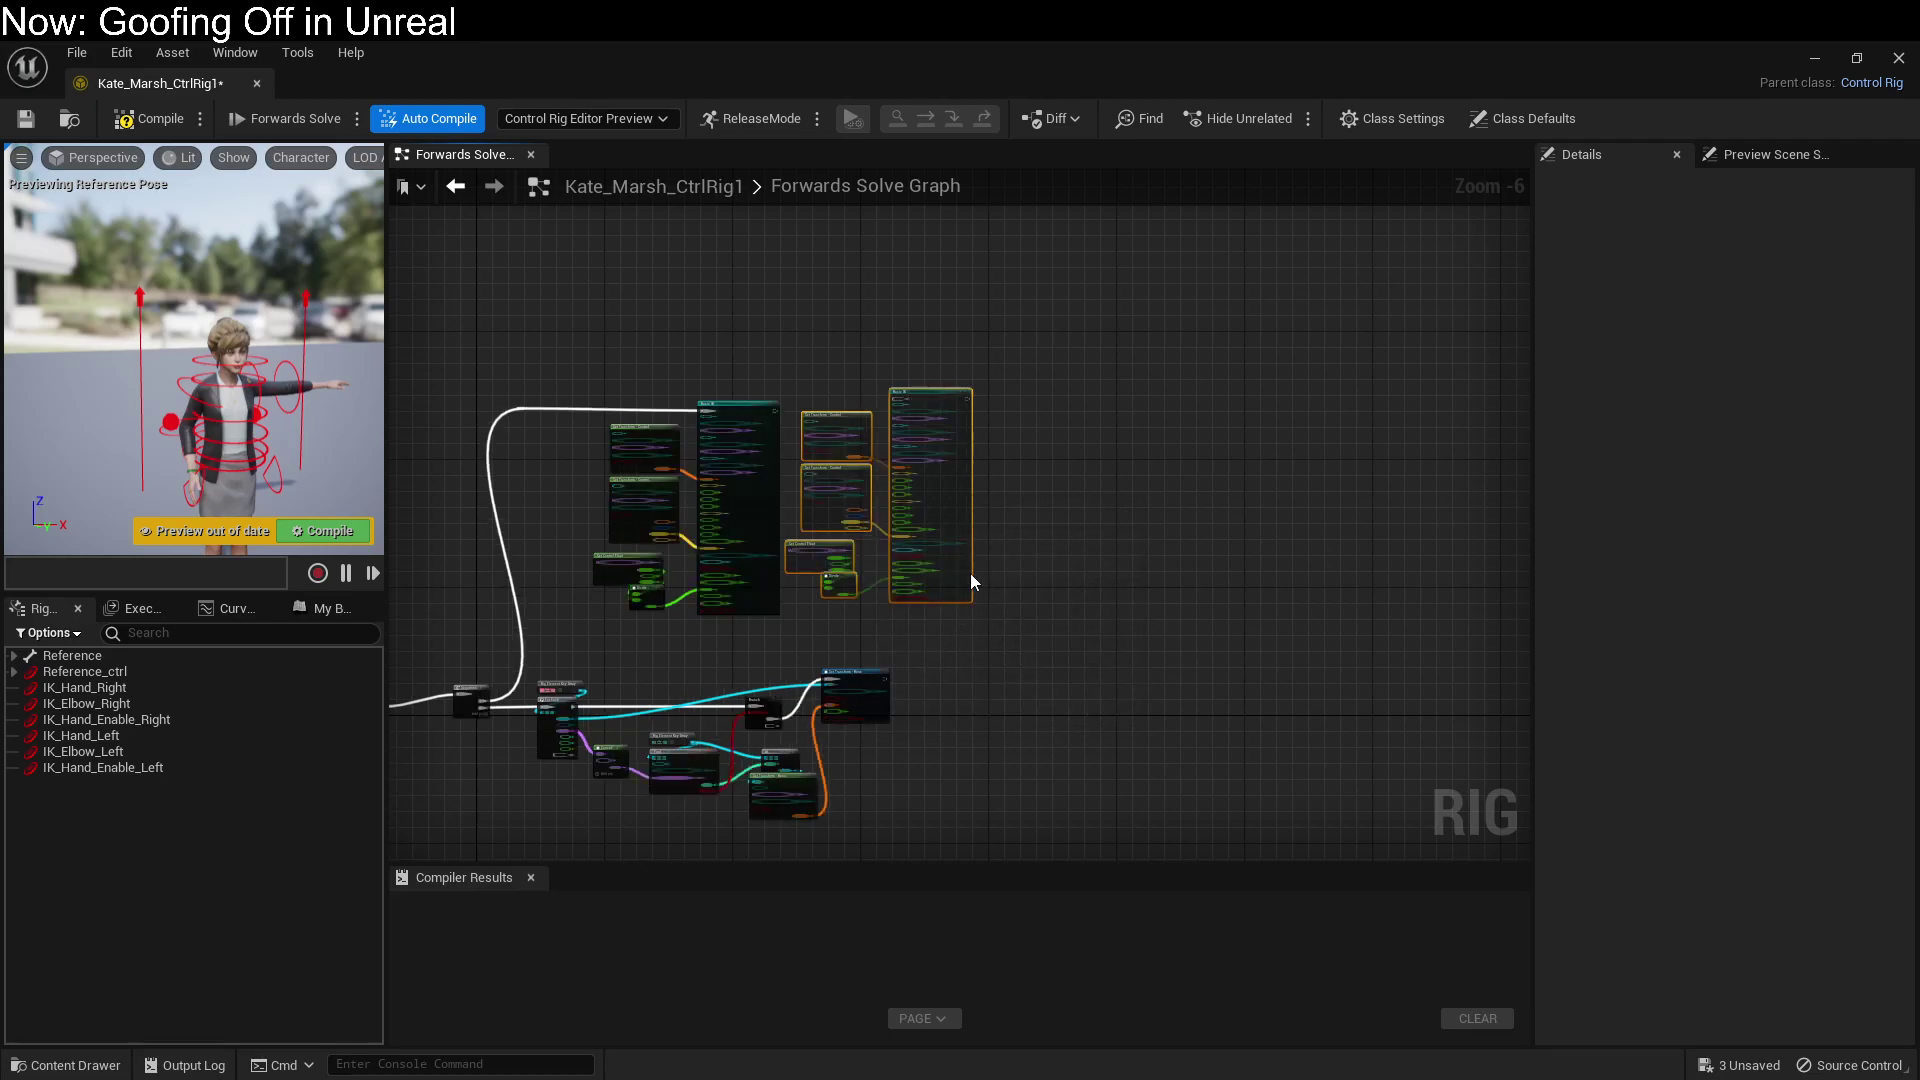
Step: Connect the right-arm Basic IK's execution output to the duplicated left-arm Basic IK
{"action": "scroll", "coordinate": [884, 441], "scroll_direction": "up", "scroll_amount": 2}
{"action": "scroll", "coordinate": [805, 395], "scroll_direction": "down", "scroll_amount": 1}
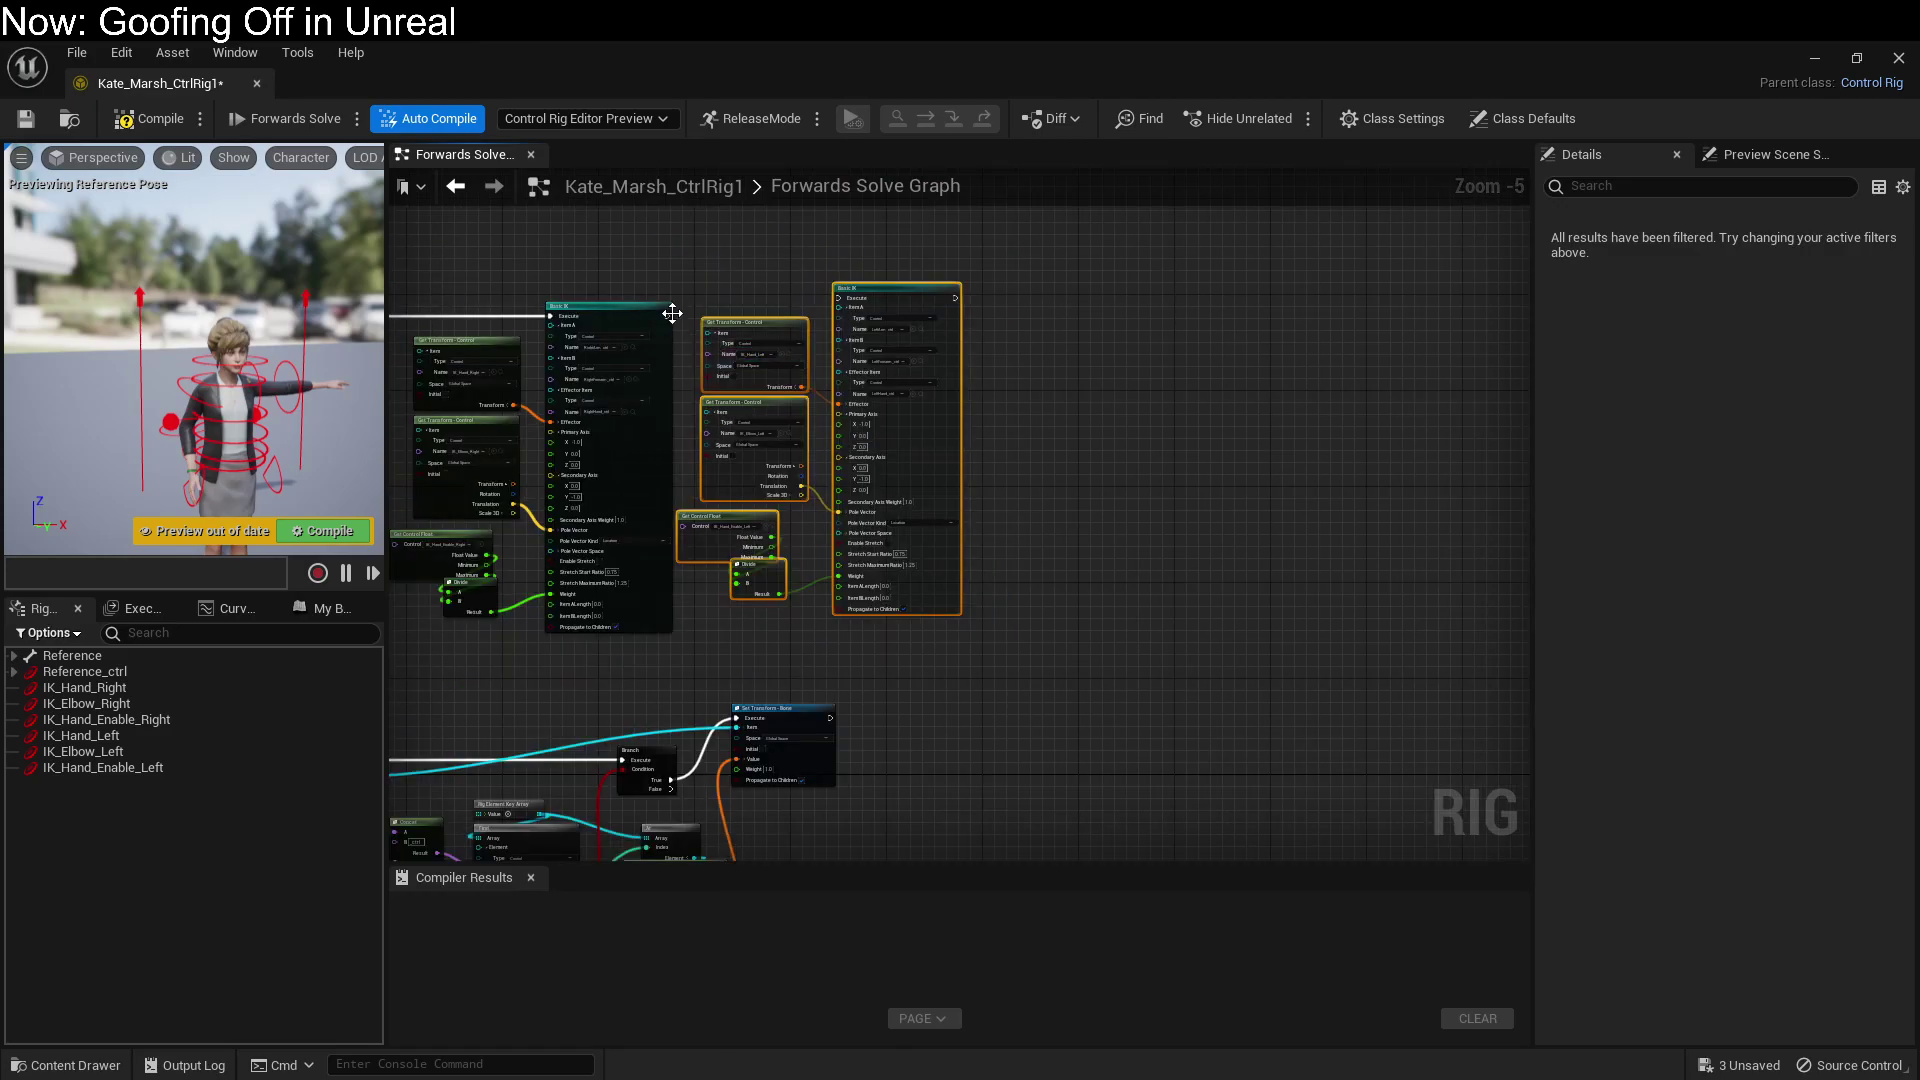
{"action": "left_click_drag", "start_coordinate": [667, 316], "coordinate": [950, 310]}
Step: Set the Primary Axis X of the left-arm Basic IK node to 1
{"action": "right_click_drag", "start_coordinate": [284, 465], "coordinate": [170, 468]}
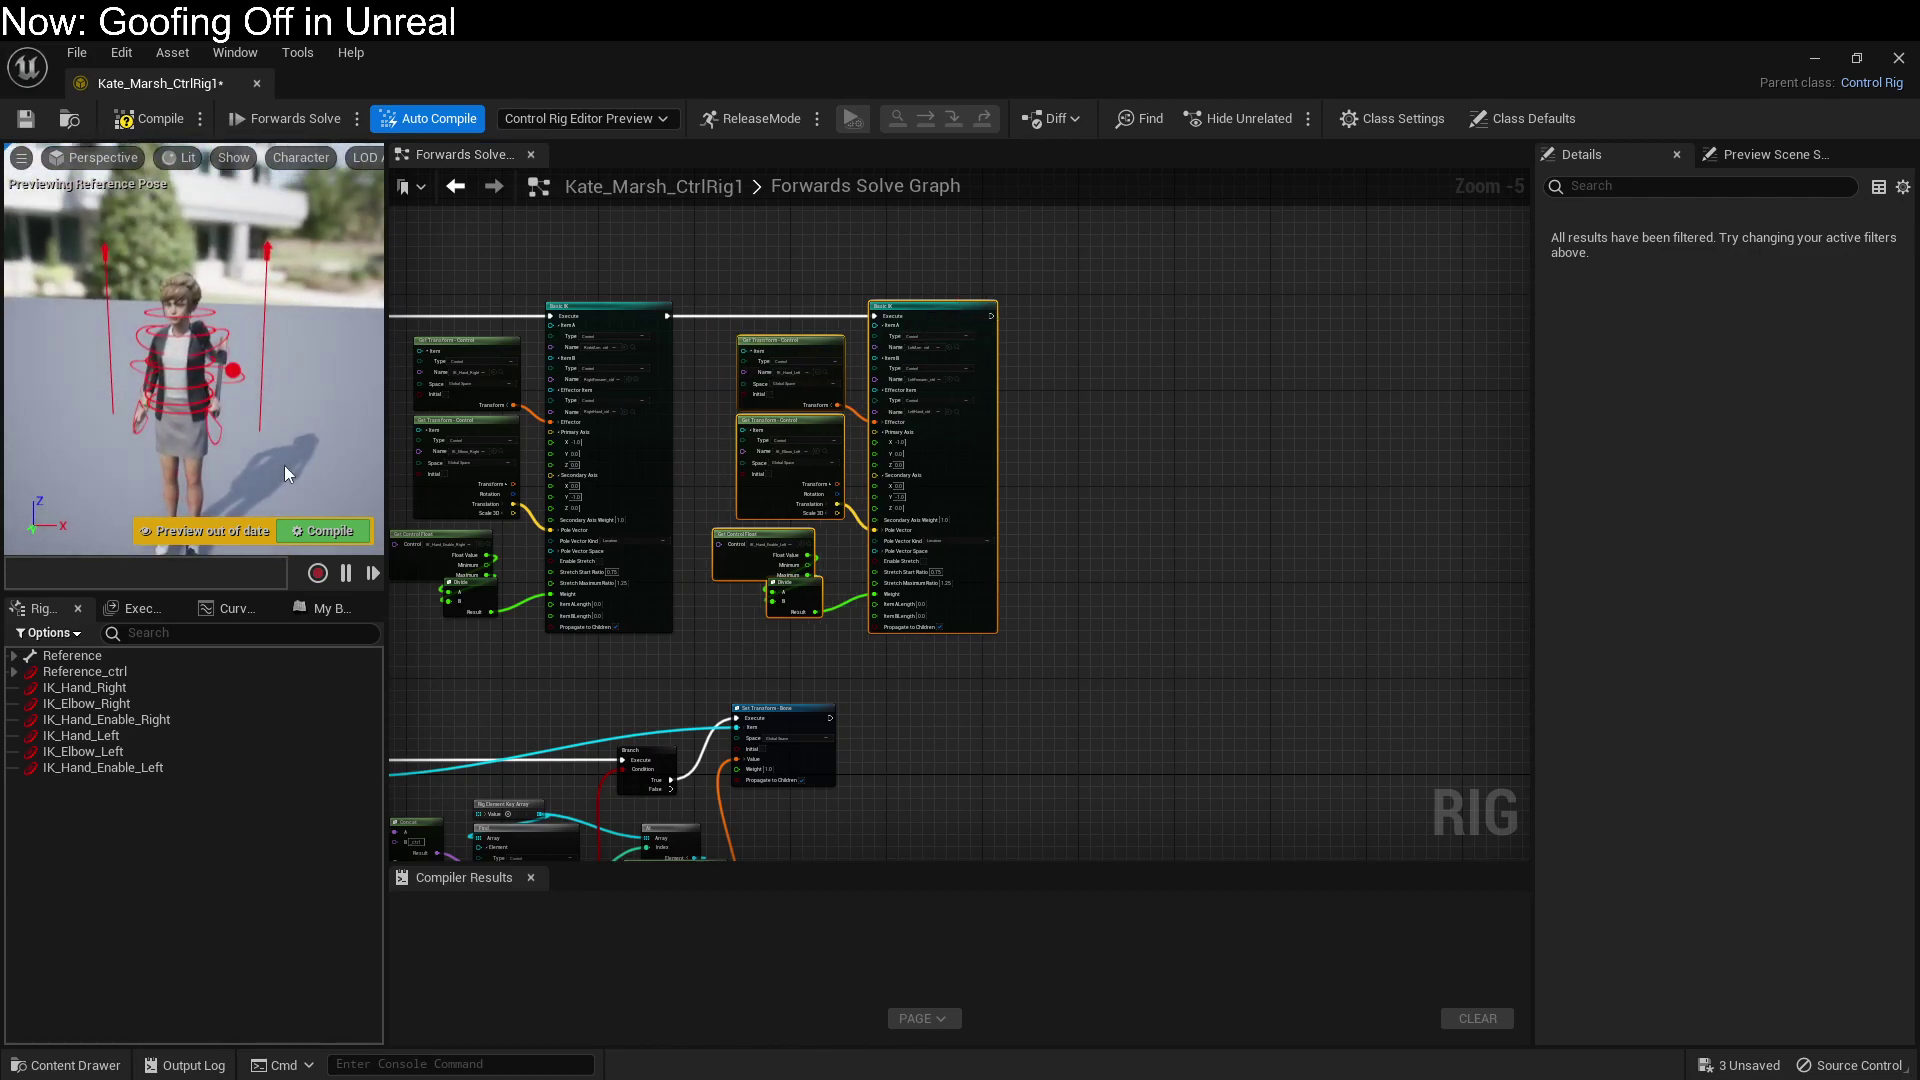
{"action": "scroll", "coordinate": [201, 390], "scroll_direction": "up", "scroll_amount": 5}
{"action": "scroll", "coordinate": [203, 388], "scroll_direction": "down", "scroll_amount": 3}
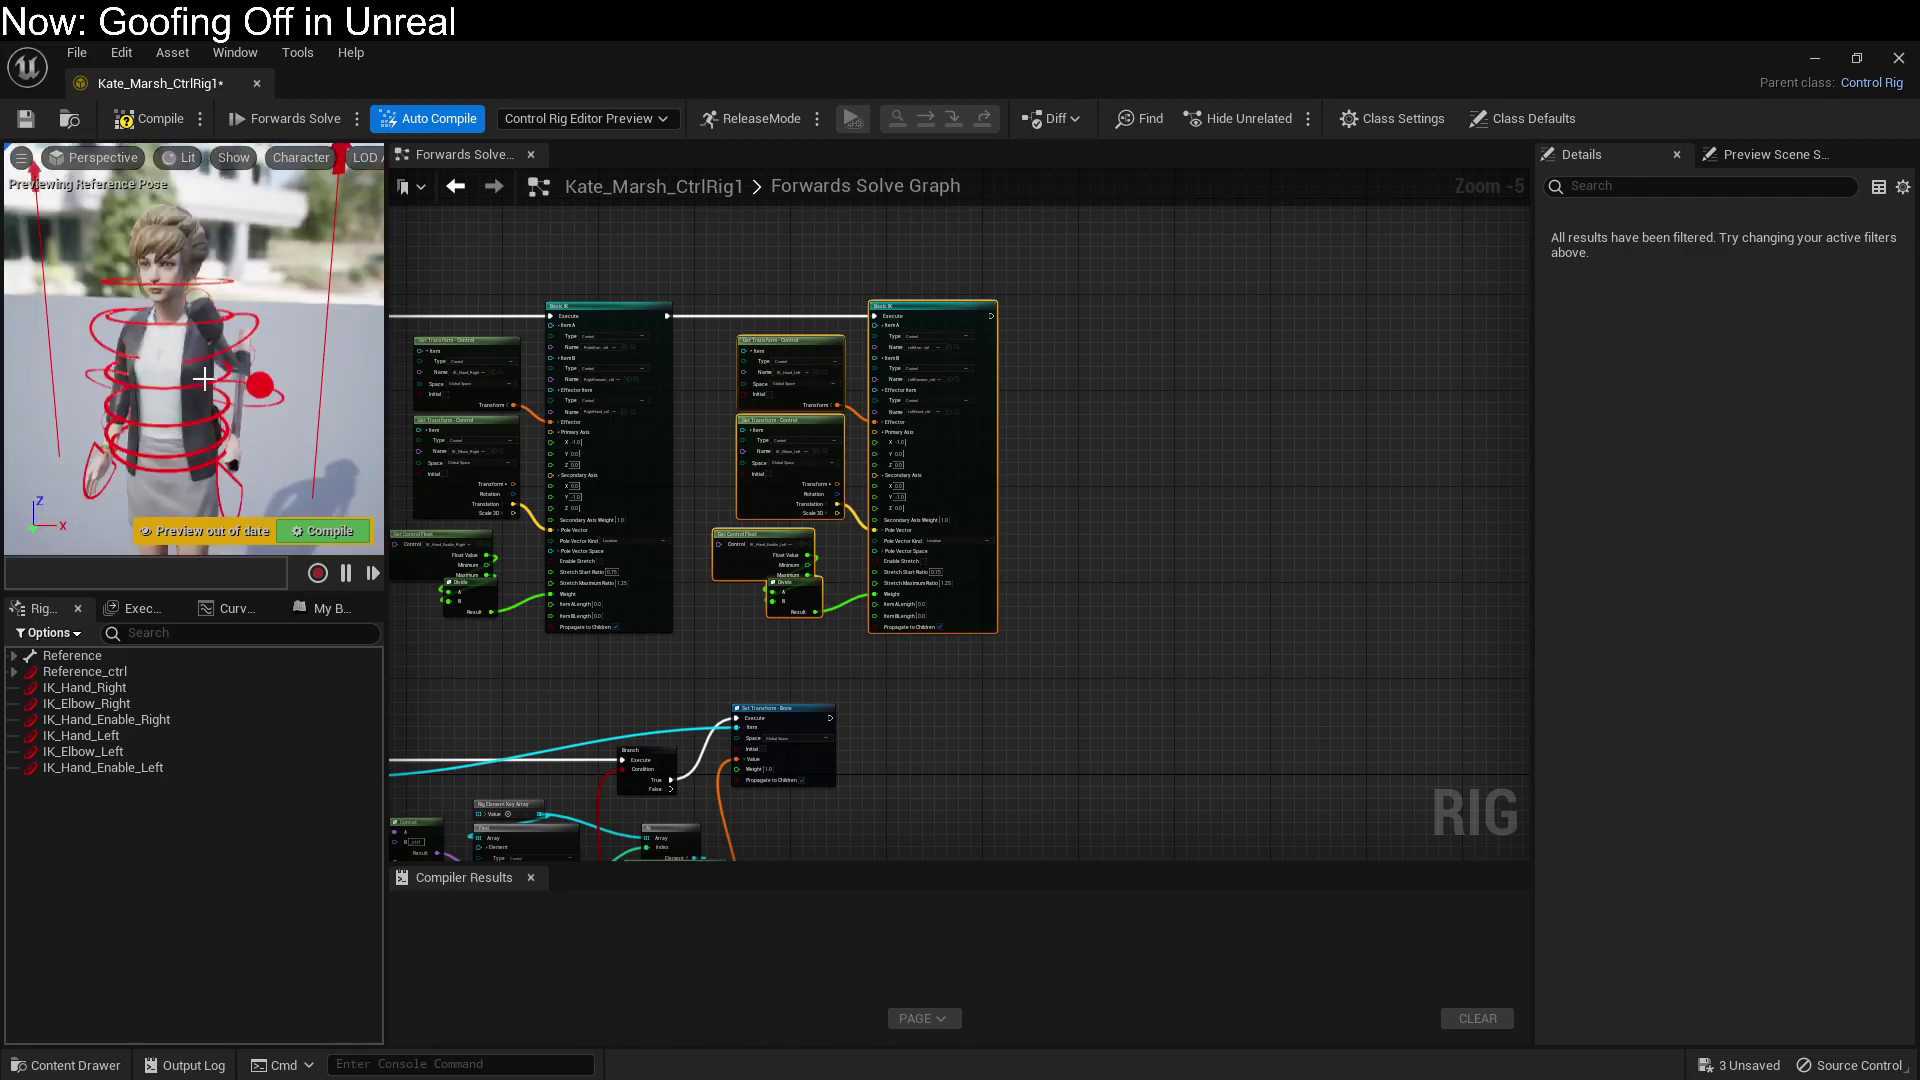
{"action": "left_click", "coordinate": [904, 441]}
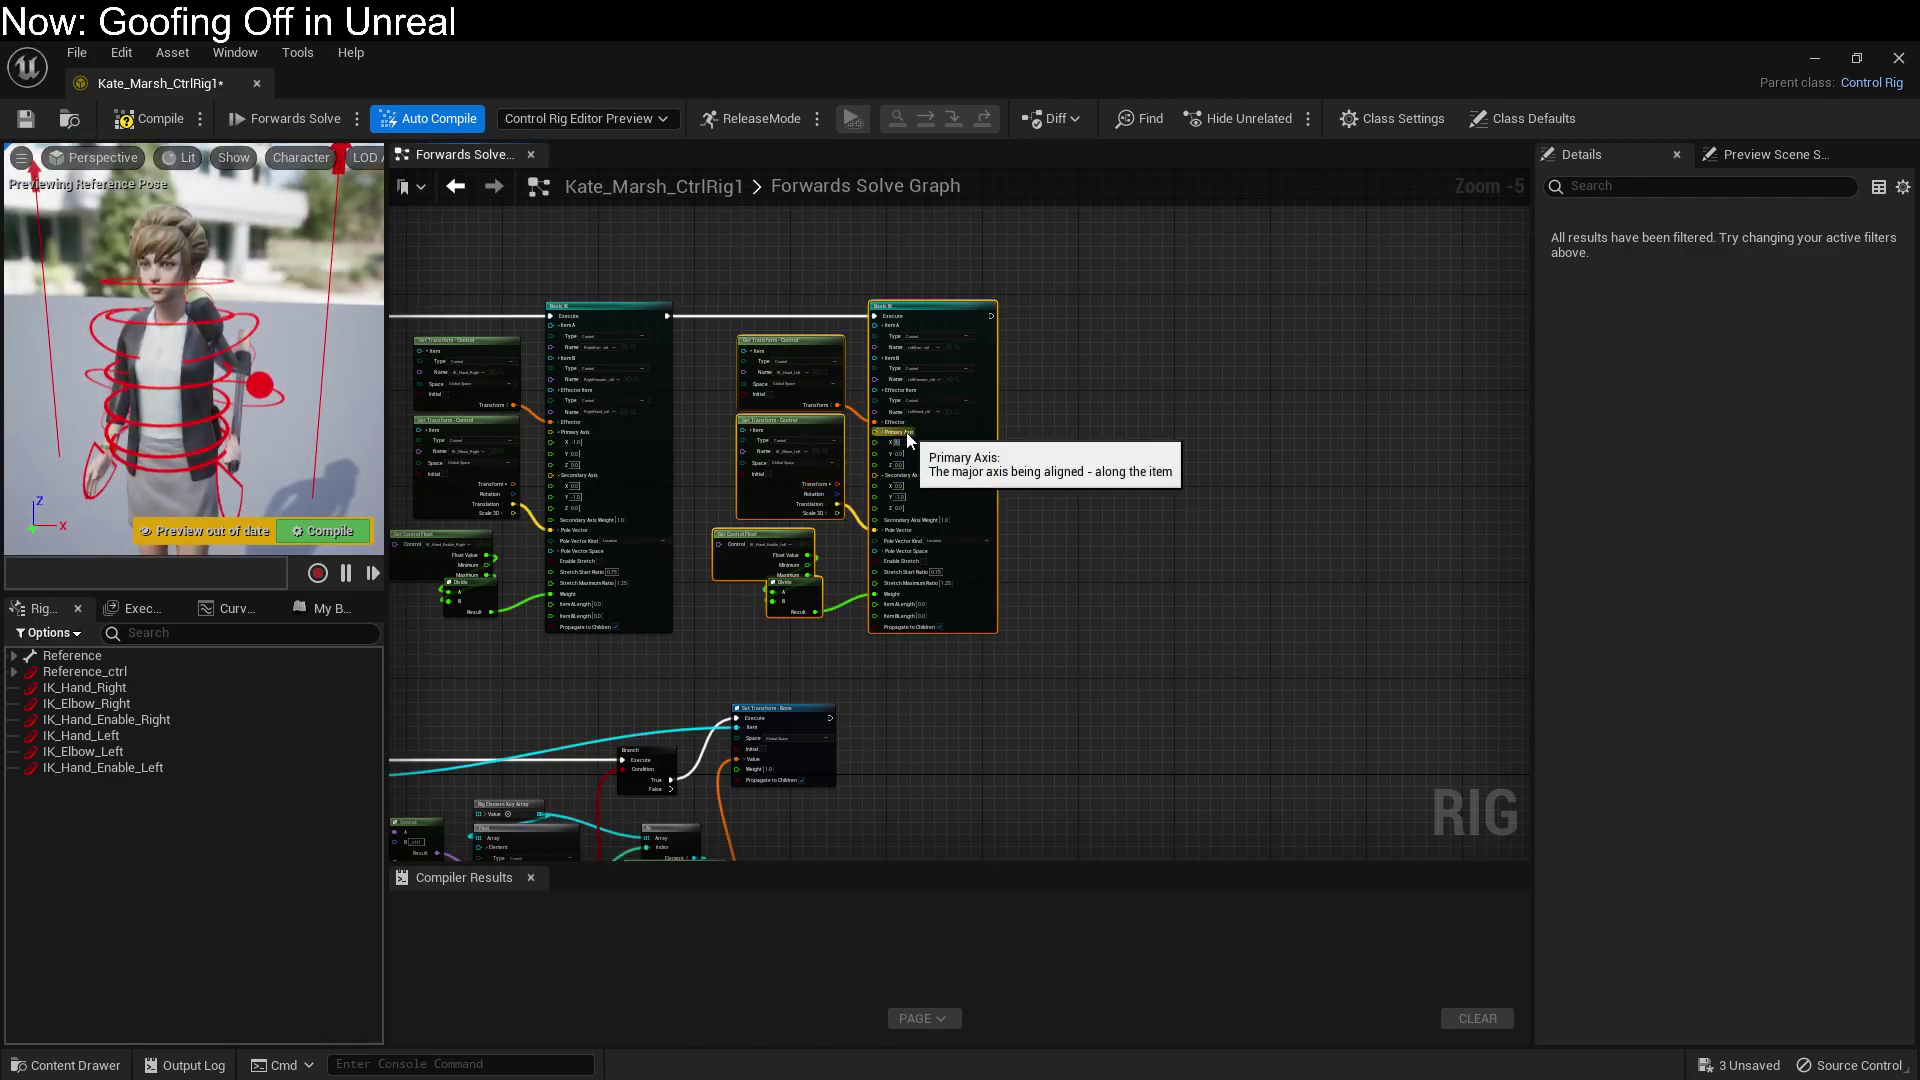
{"action": "type", "text": "1"}
{"action": "key", "text": "Return"}
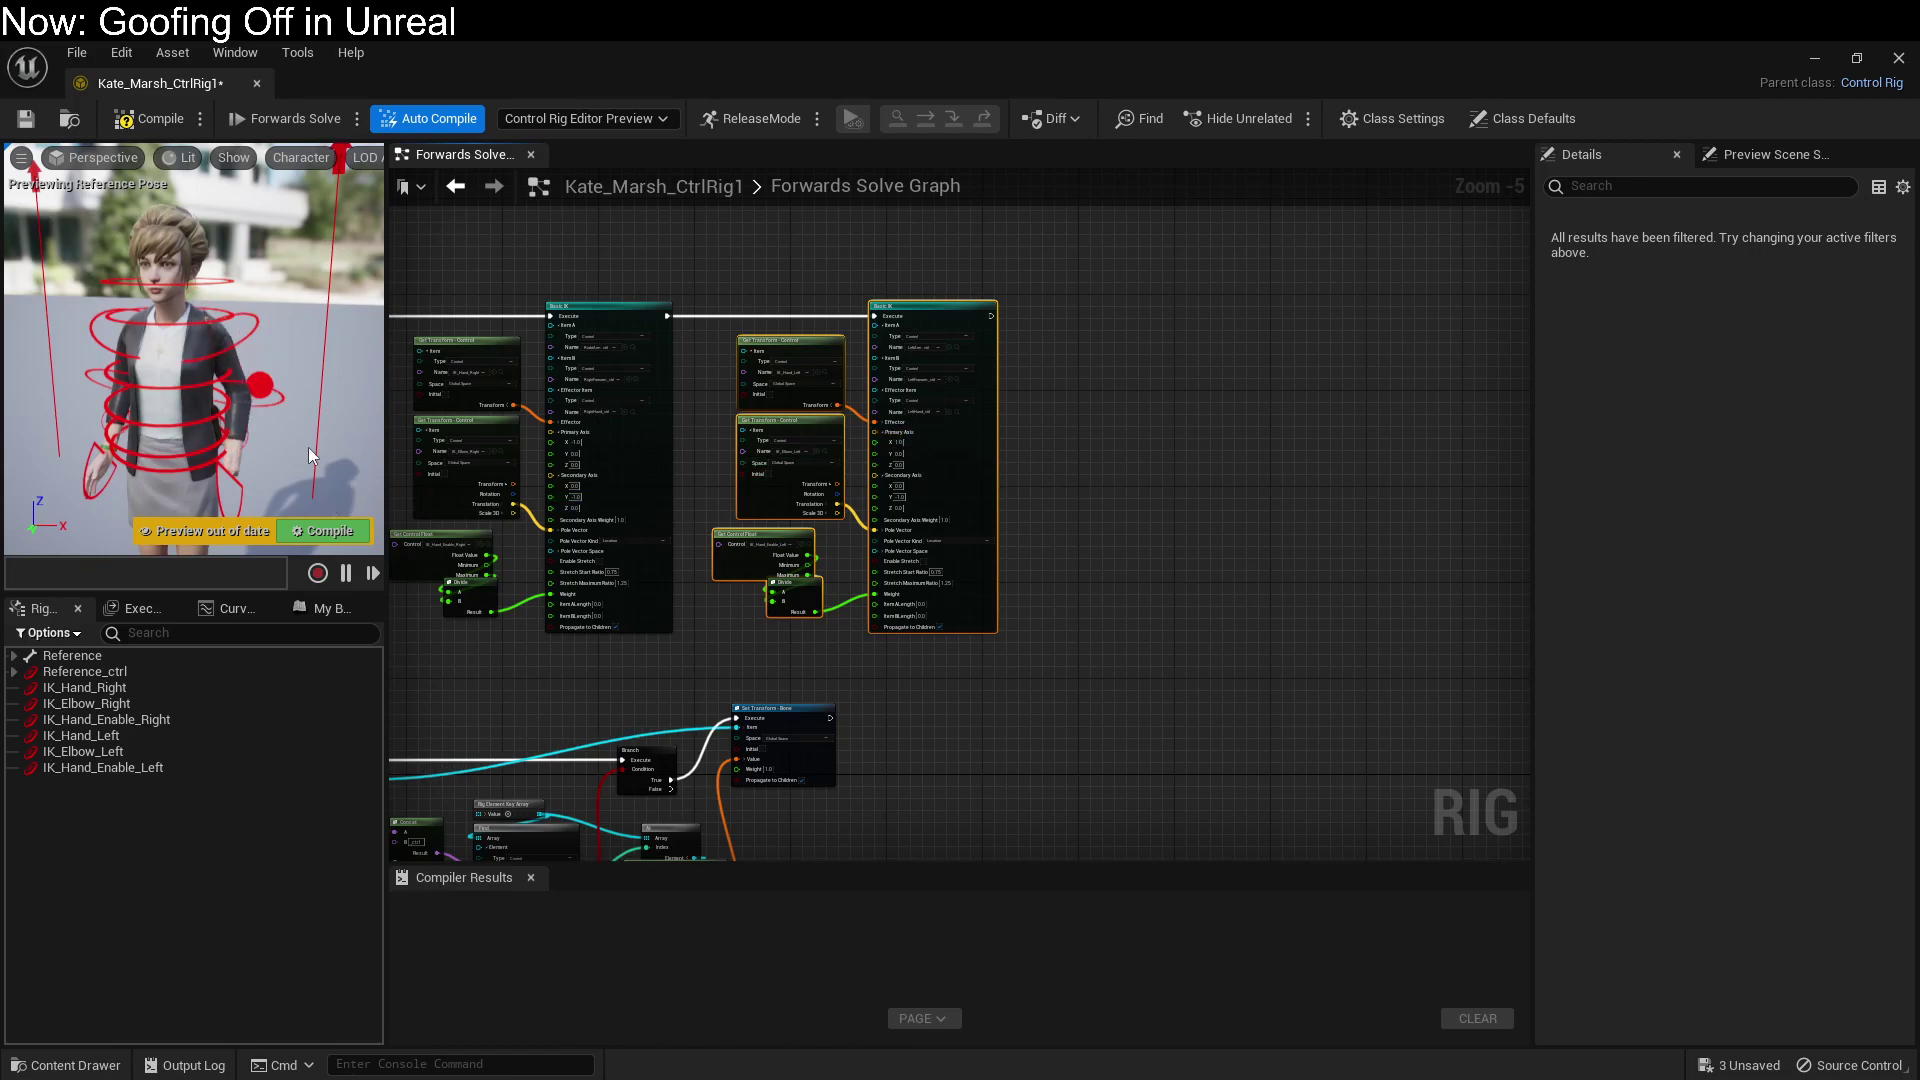